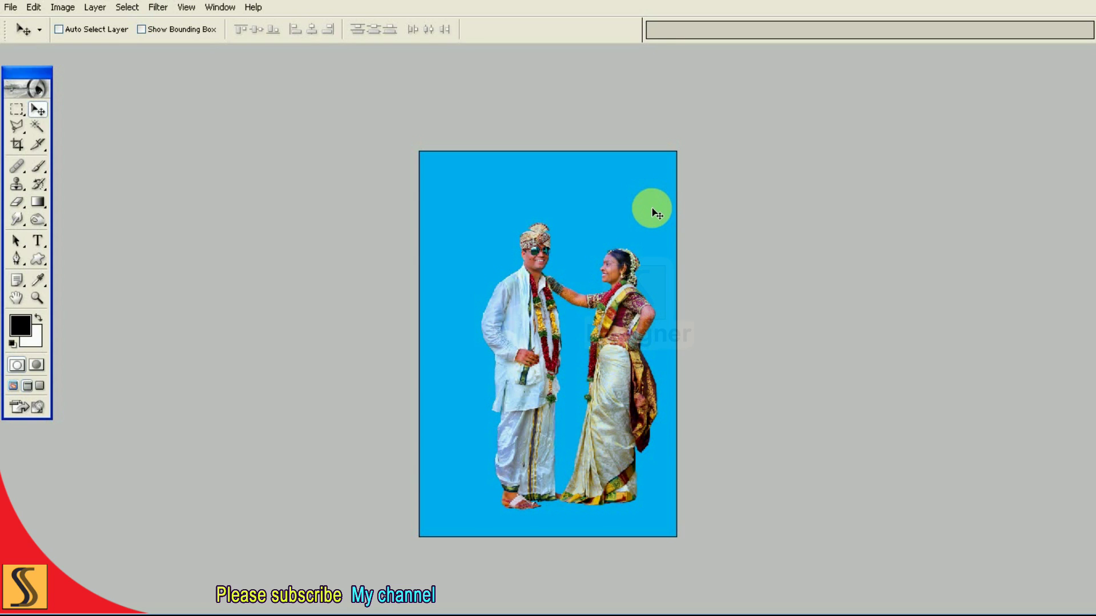
# Step: Hide the blue-fill Layer 2 and show Layer 3's original photo background
pyautogui.press('F7')
pyautogui.click(411, 152)
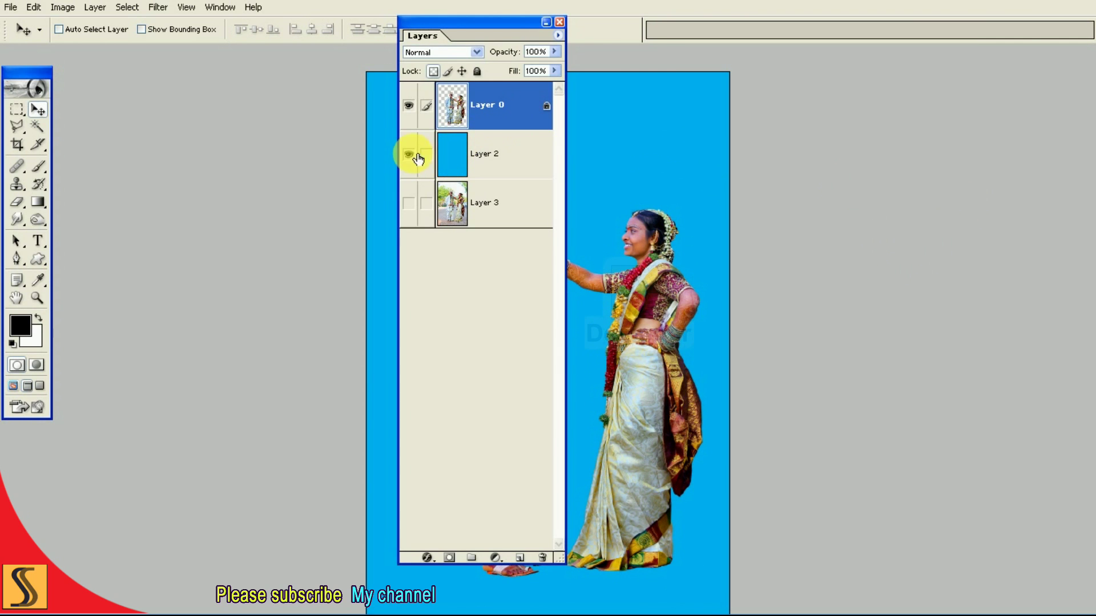
pyautogui.press('F7')
pyautogui.moveTo(505, 28); pyautogui.dragTo(964, 34)
pyautogui.click(869, 212)
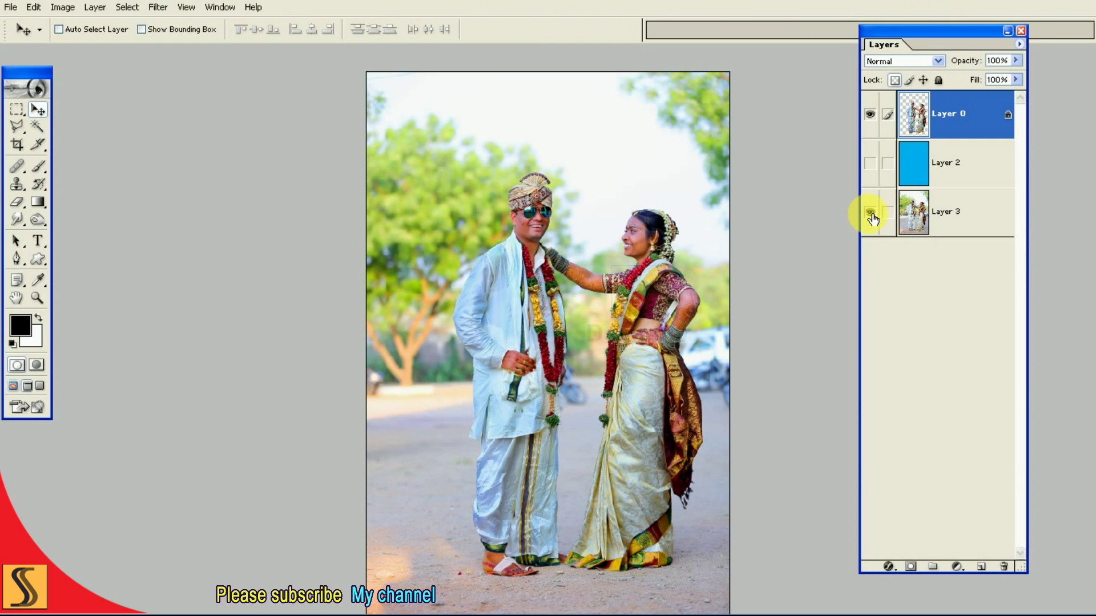
pyautogui.click(870, 214)
pyautogui.click(870, 213)
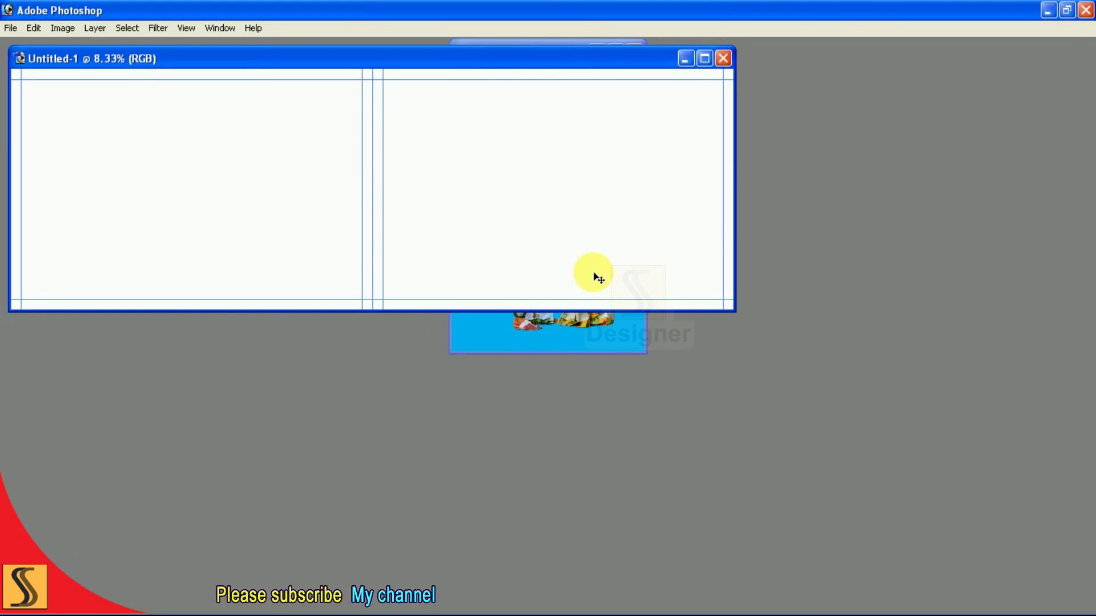
# Step: Check the Untitled-1 Image Size reads 36 × 12 inches at 300 ppi, leaving it unchanged
pyautogui.hotkey('ctrl', '+')
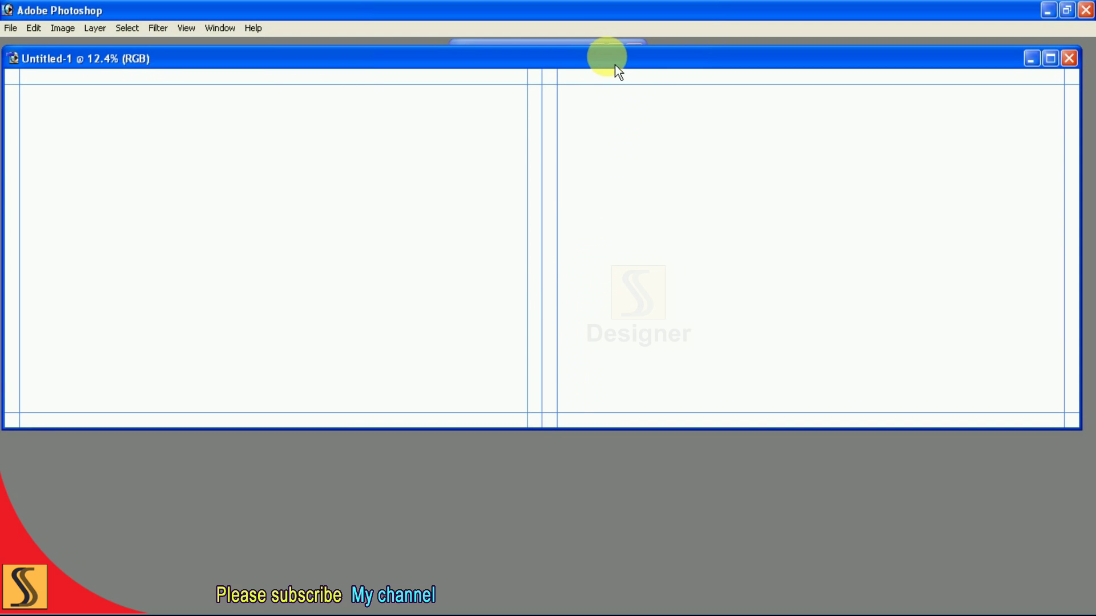
pyautogui.rightClick(614, 64)
pyautogui.click(644, 82)
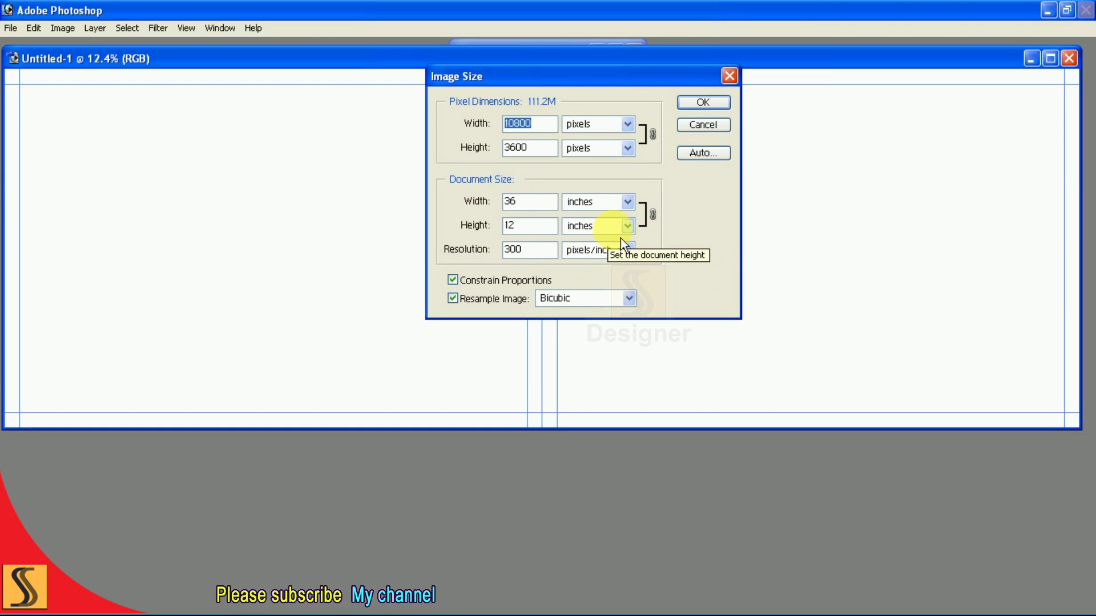
pyautogui.click(707, 106)
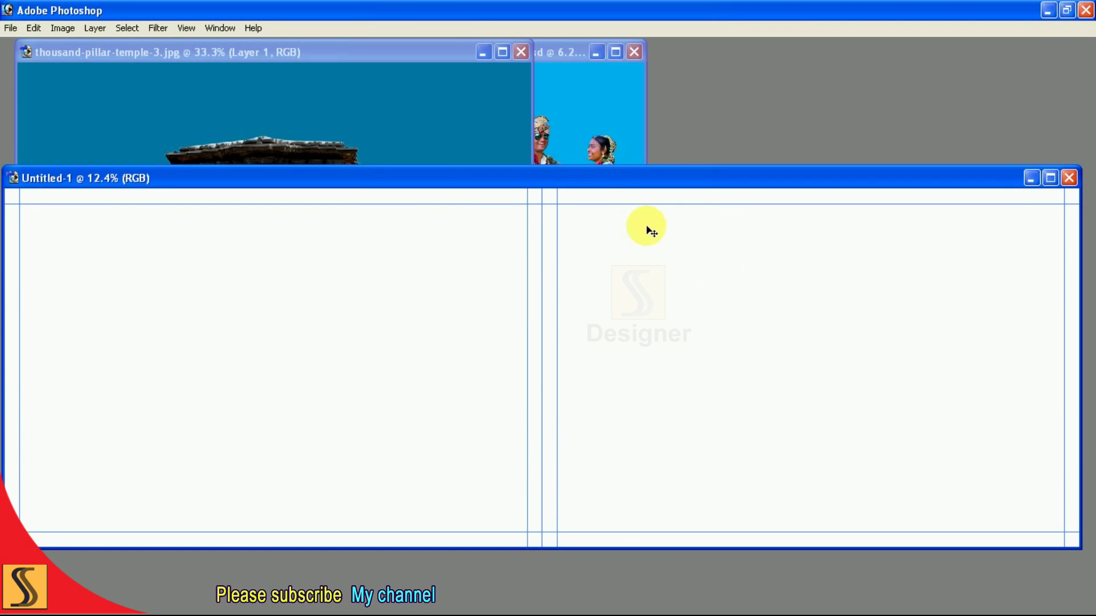
# Step: Copy the temple layer onto the blank spread and position it on the right page
pyautogui.click(406, 130)
pyautogui.press('F7')
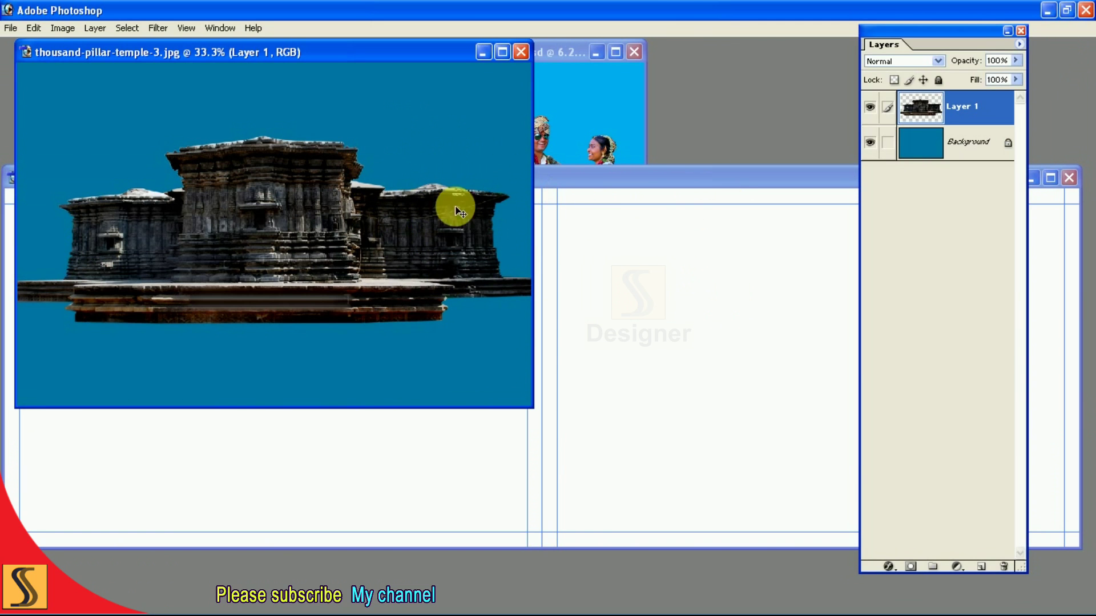
pyautogui.moveTo(318, 225); pyautogui.dragTo(725, 360)
pyautogui.press('Tab')
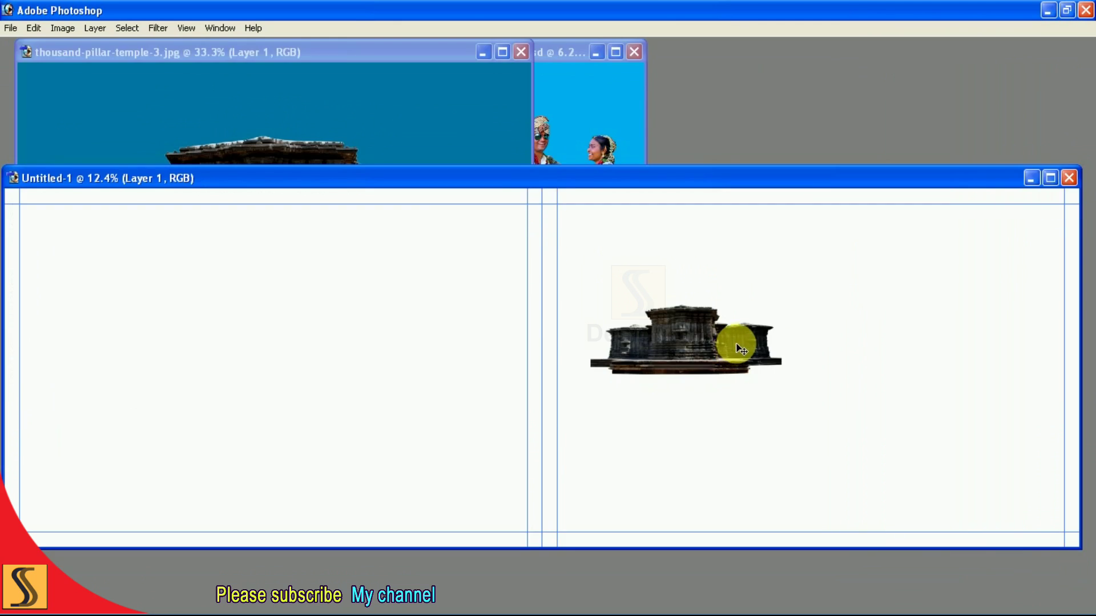
pyautogui.press('f')
pyautogui.moveTo(732, 336); pyautogui.dragTo(775, 318)
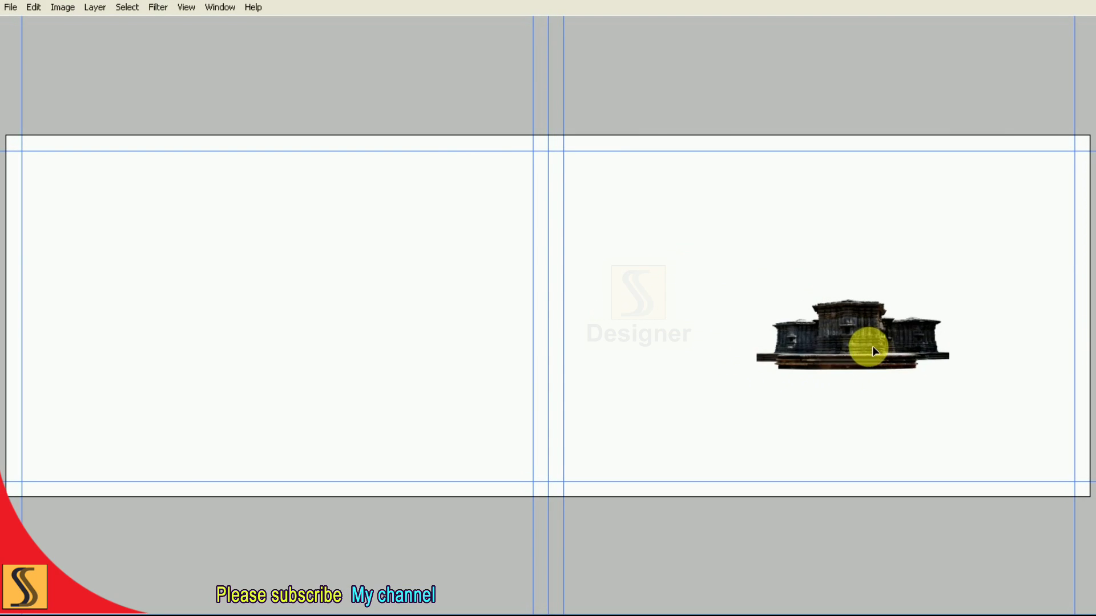
# Step: Scale the temple across most of the right page and stretch it slightly taller
pyautogui.moveTo(711, 299); pyautogui.dragTo(607, 261)
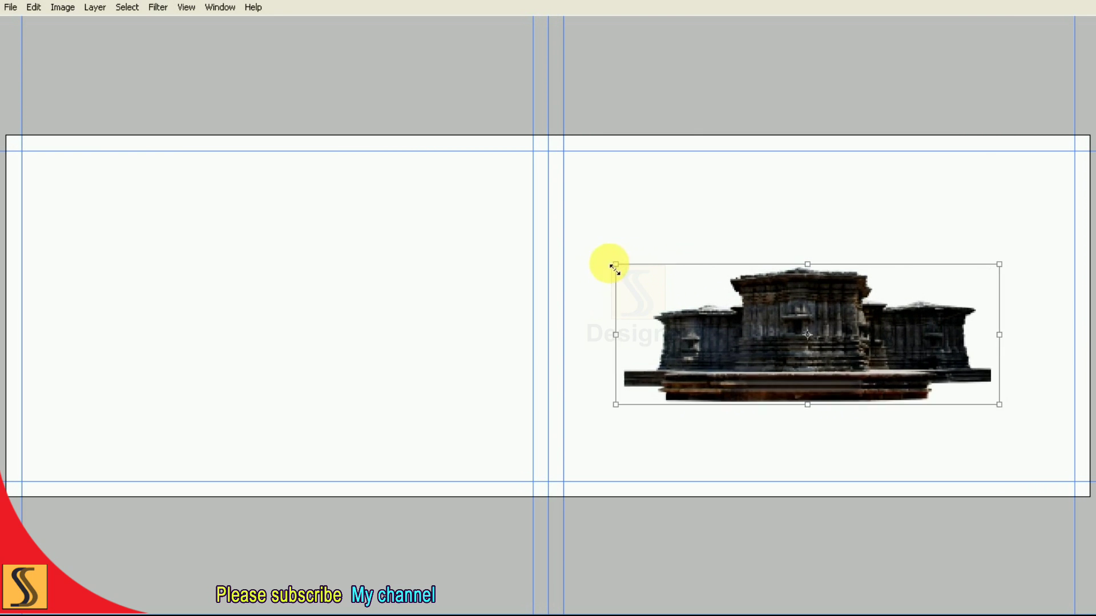
pyautogui.moveTo(888, 331)
pyautogui.mouseDown()
pyautogui.moveTo(873, 314)
pyautogui.moveTo(874, 337)
pyautogui.mouseUp()
pyautogui.moveTo(586, 259); pyautogui.dragTo(562, 246)
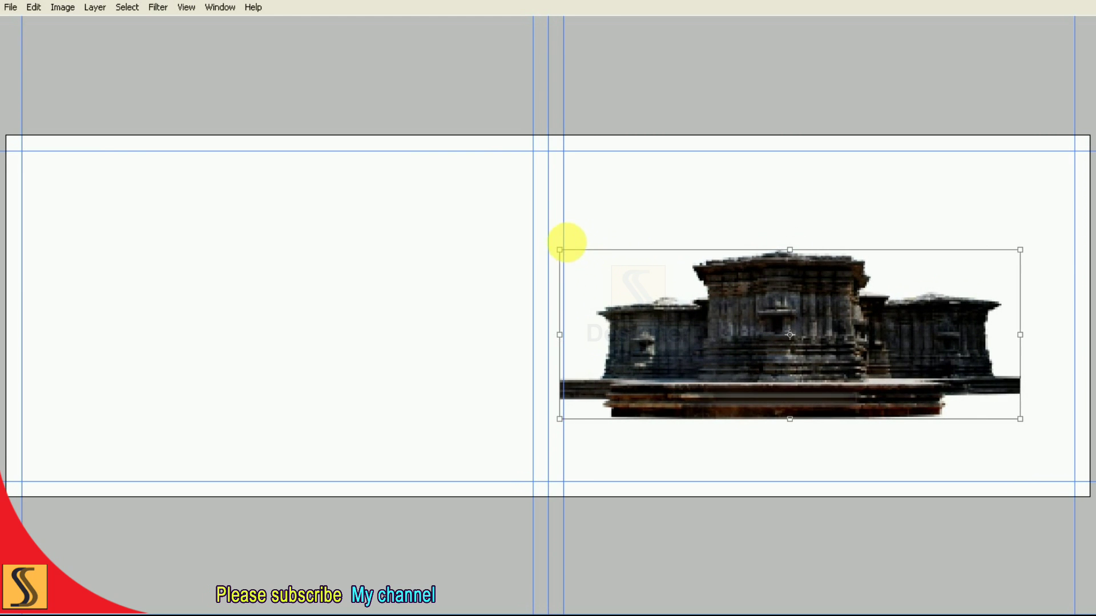
pyautogui.moveTo(1022, 248); pyautogui.dragTo(1043, 254)
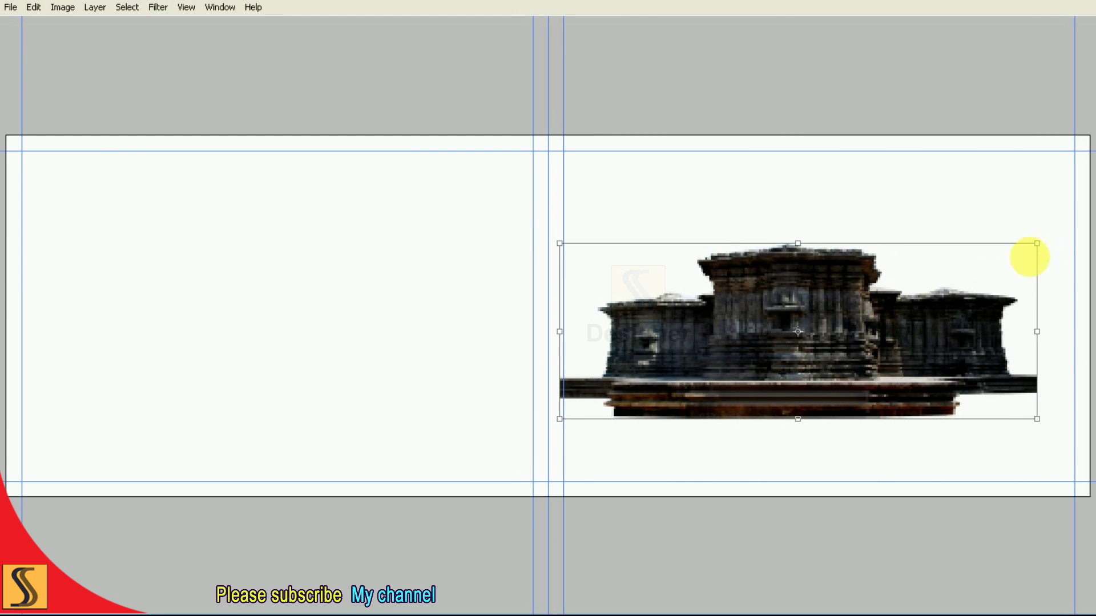
pyautogui.press('Return')
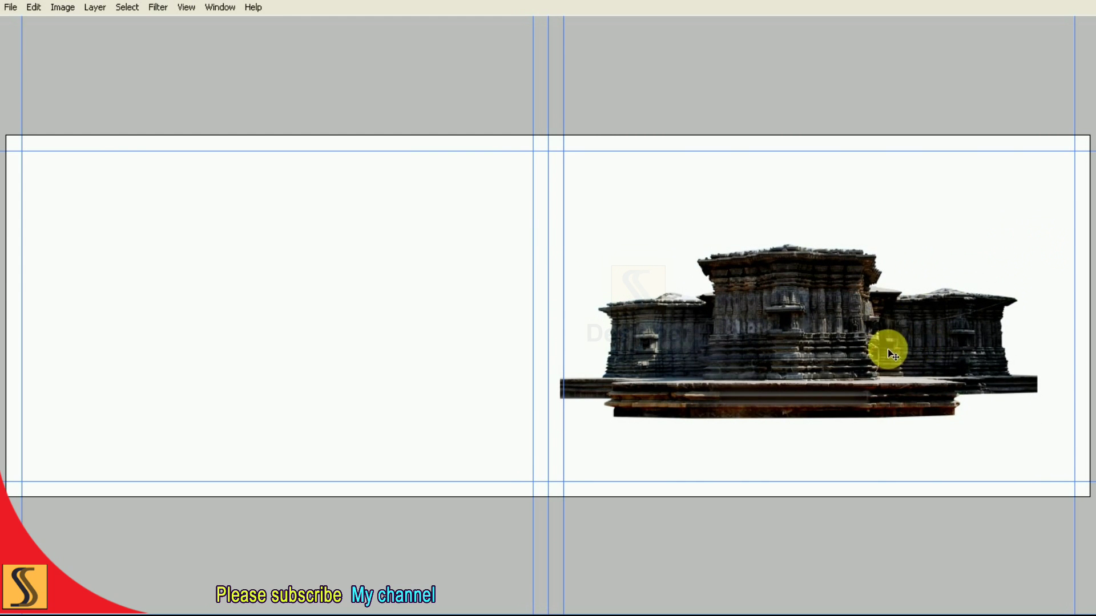
pyautogui.hotkey('ctrl', 't')
pyautogui.moveTo(802, 241); pyautogui.dragTo(812, 233)
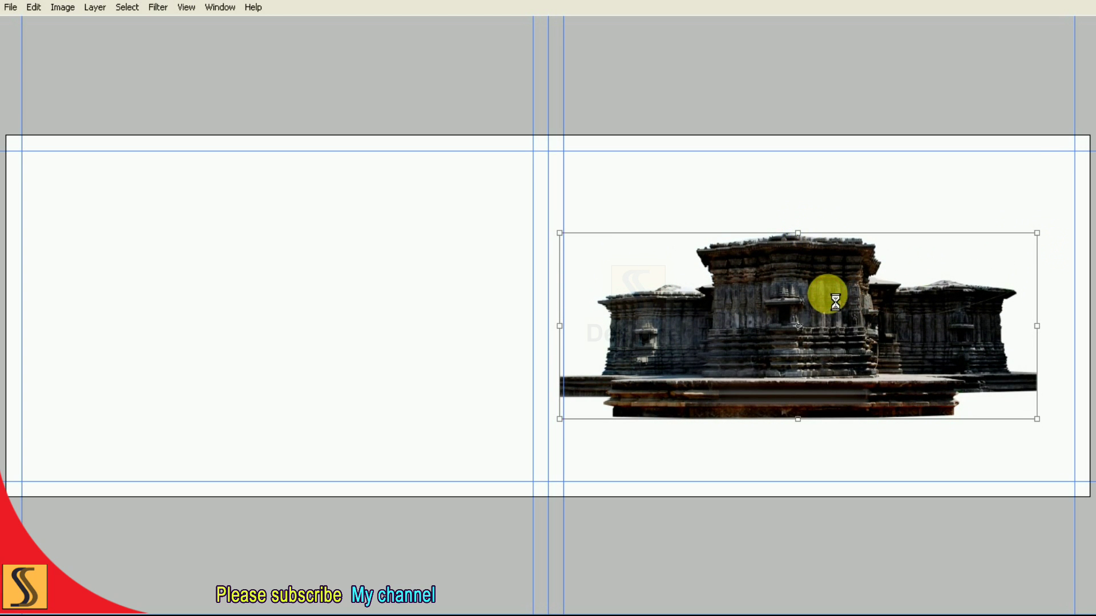
pyautogui.hotkey('ctrl', '-')
pyautogui.hotkey('ctrl', '-')
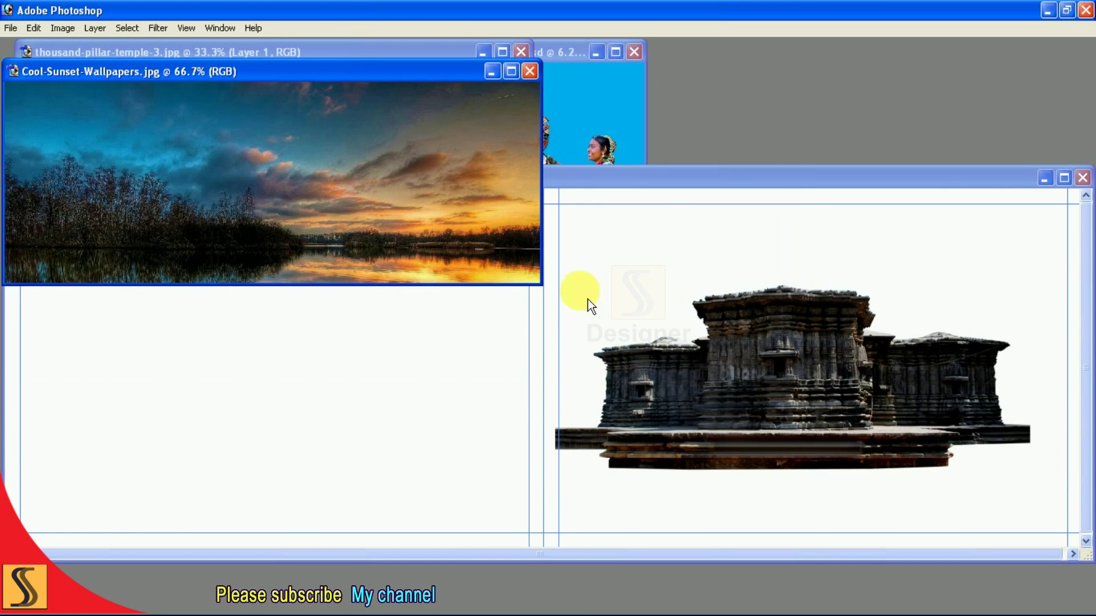
# Step: Enlarge the sunset image behind the temple and move it right and down
pyautogui.press('super')
pyautogui.press('Escape')
pyautogui.click(697, 264)
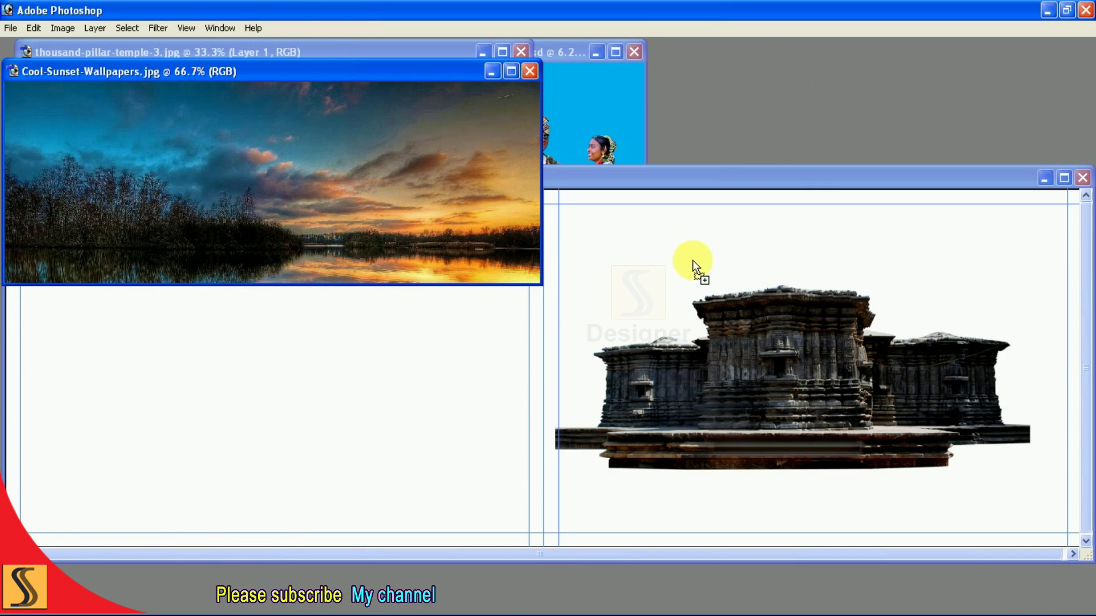
pyautogui.press('f')
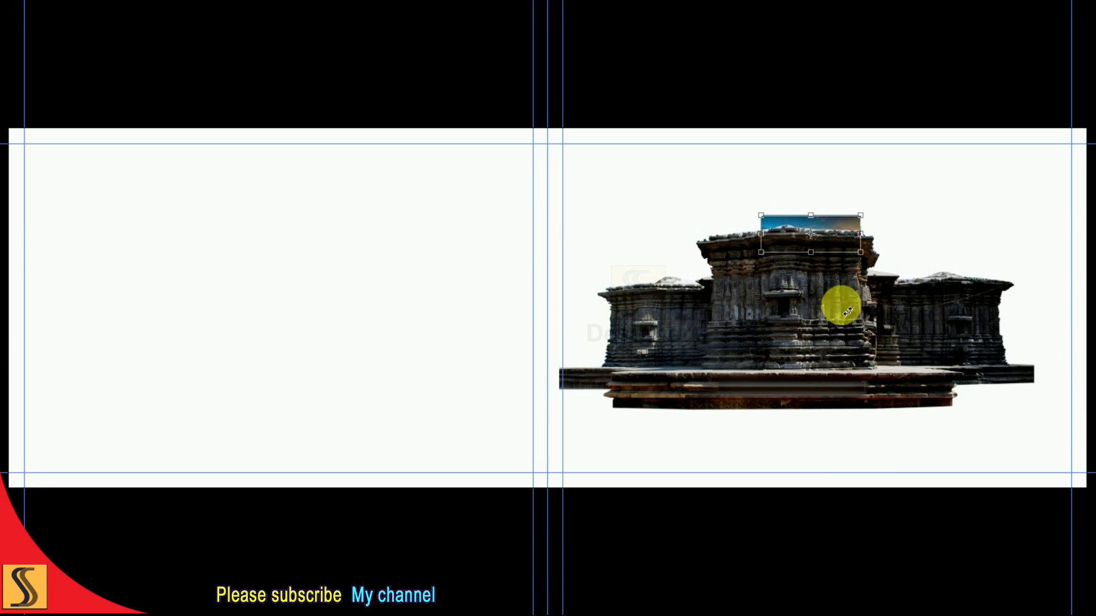
pyautogui.moveTo(761, 252); pyautogui.dragTo(597, 395)
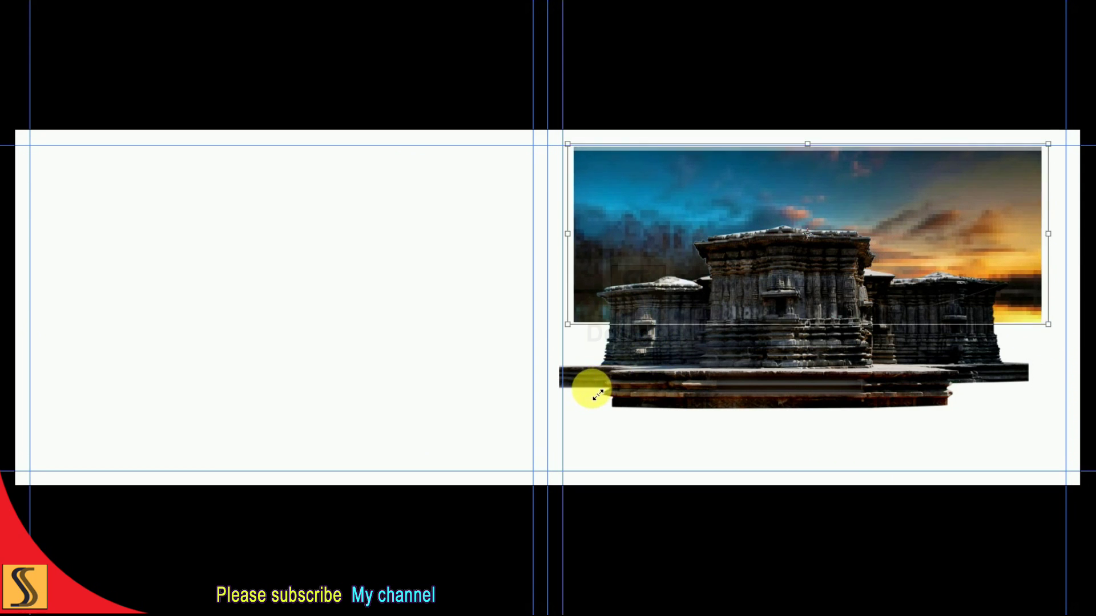
pyautogui.moveTo(929, 240); pyautogui.dragTo(962, 299)
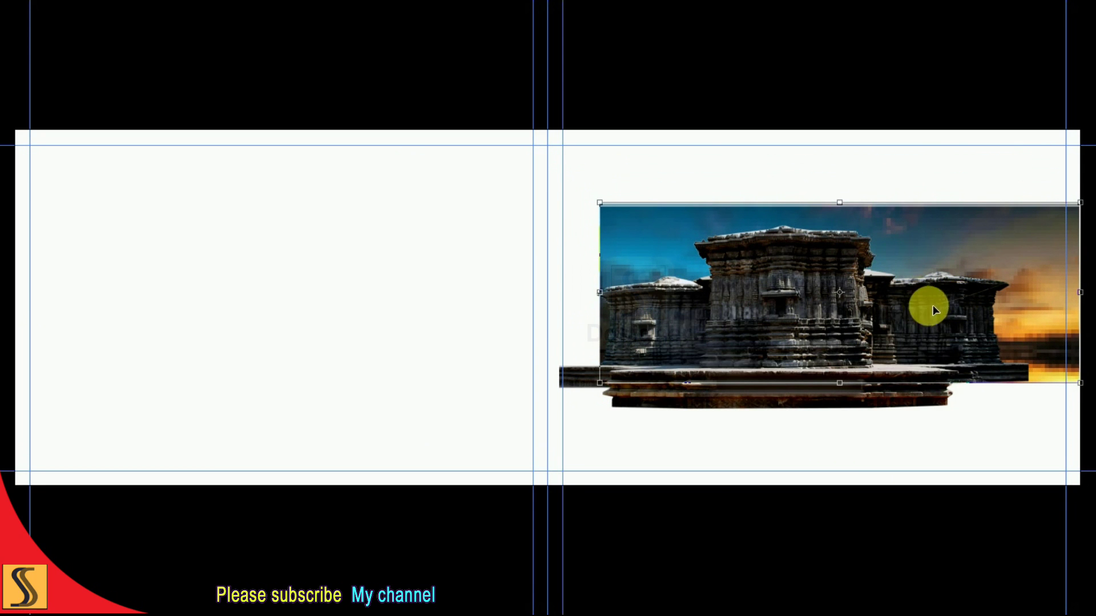
pyautogui.hotkey('ctrl', '-')
# Step: Stretch the sunset image toward the top-left and bottom, then apply the transform
pyautogui.moveTo(594, 236); pyautogui.dragTo(410, 188)
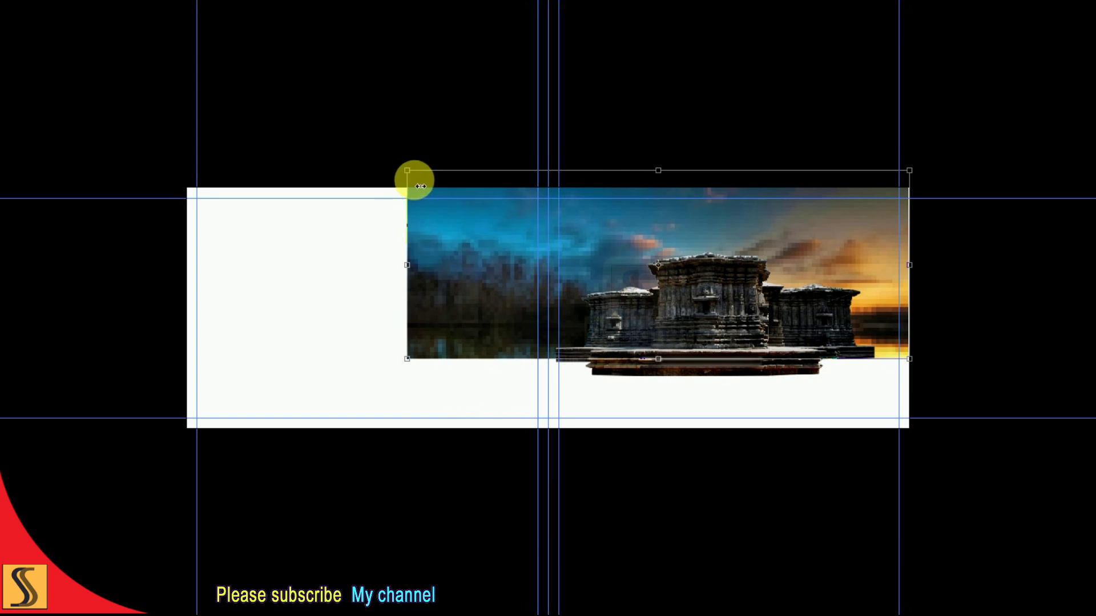
pyautogui.moveTo(686, 181); pyautogui.dragTo(685, 164)
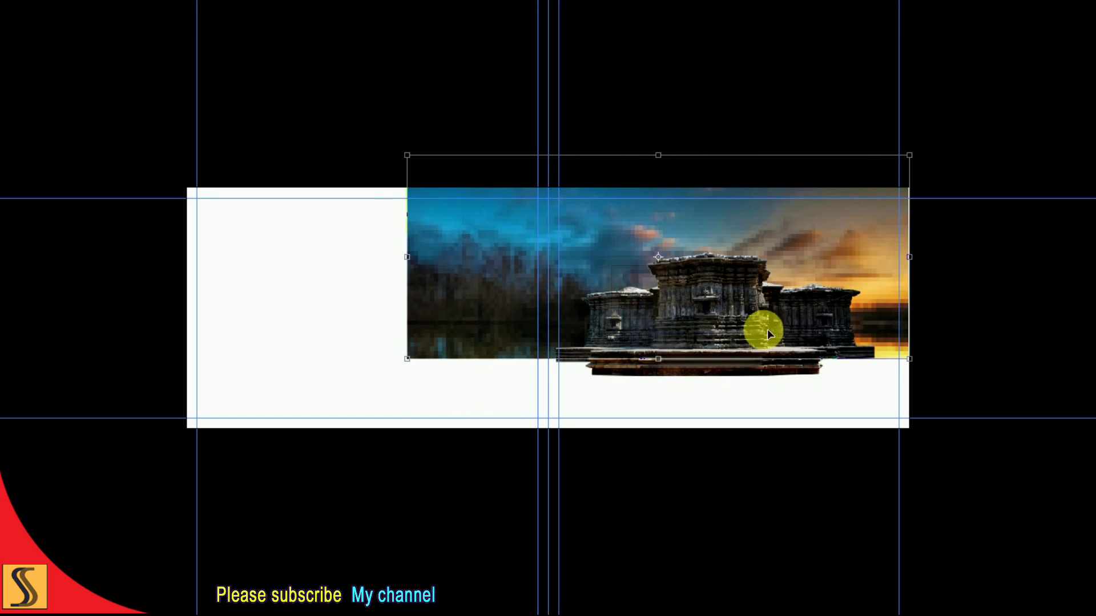
pyautogui.moveTo(767, 362); pyautogui.dragTo(768, 410)
pyautogui.moveTo(407, 155)
pyautogui.mouseDown()
pyautogui.moveTo(419, 160)
pyautogui.moveTo(313, 126)
pyautogui.mouseUp()
pyautogui.moveTo(621, 224); pyautogui.dragTo(641, 225)
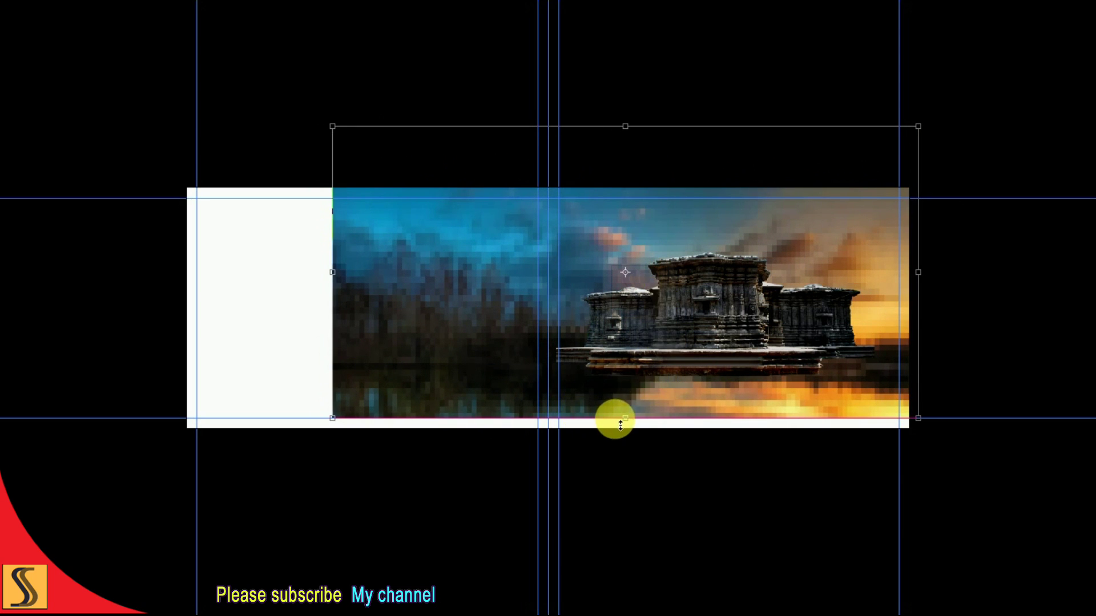
pyautogui.moveTo(345, 126)
pyautogui.mouseDown()
pyautogui.moveTo(354, 162)
pyautogui.moveTo(360, 61)
pyautogui.moveTo(363, 115)
pyautogui.moveTo(320, 110)
pyautogui.mouseUp()
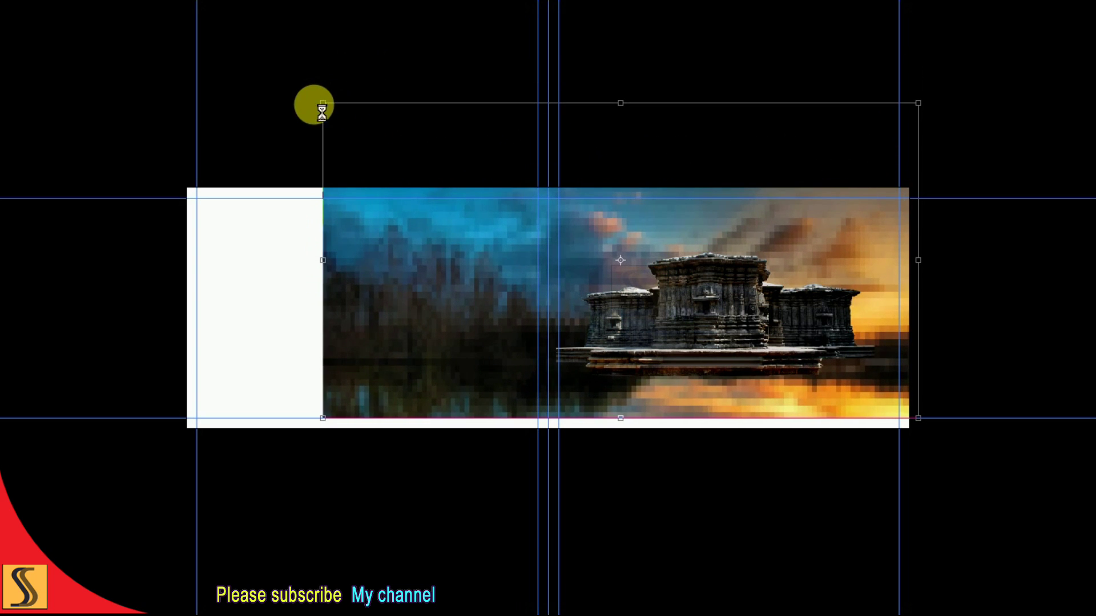
pyautogui.press('Return')
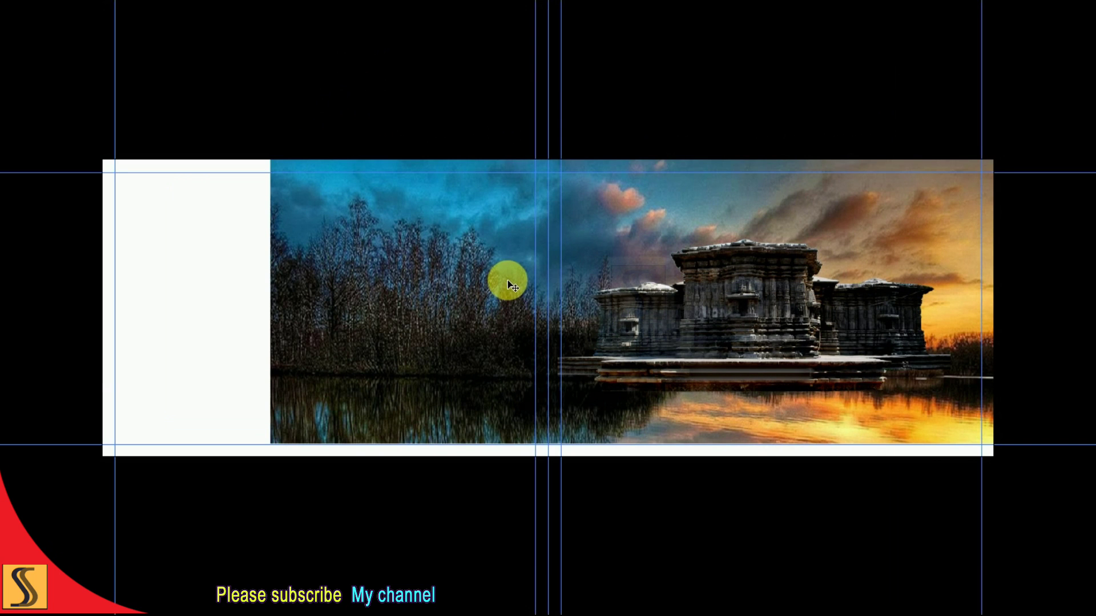
# Step: Widen the sunset image toward the left page and fit it to the spread's height
pyautogui.hotkey('ctrl', 't')
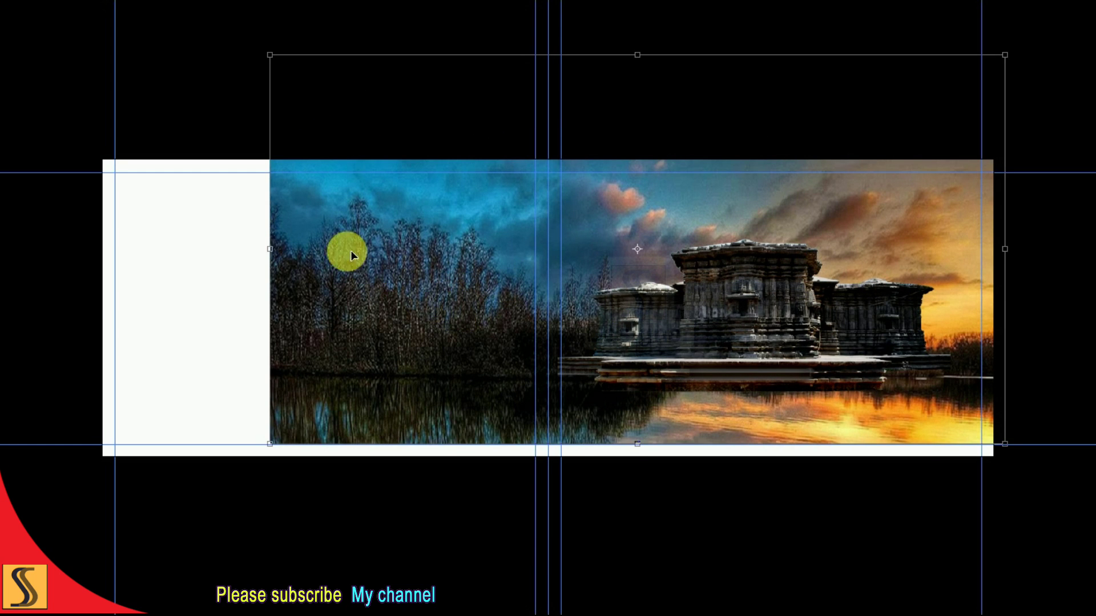
pyautogui.moveTo(271, 233); pyautogui.dragTo(204, 233)
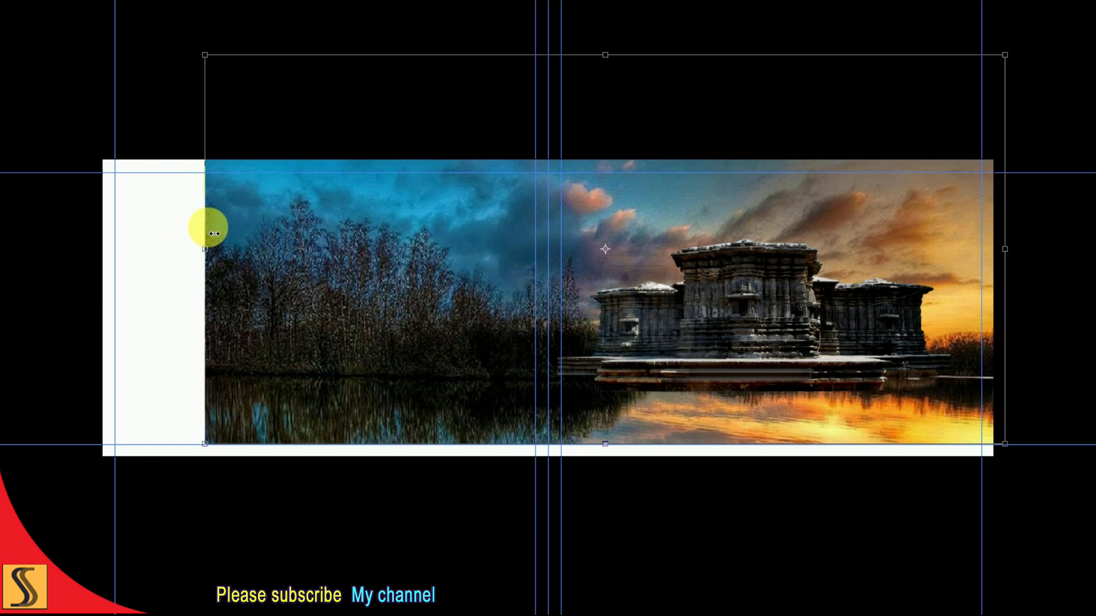
pyautogui.hotkey('ctrl', '-')
pyautogui.moveTo(612, 111); pyautogui.dragTo(614, 184)
pyautogui.moveTo(821, 292)
pyautogui.mouseDown()
pyautogui.moveTo(823, 251)
pyautogui.moveTo(825, 292)
pyautogui.mouseUp()
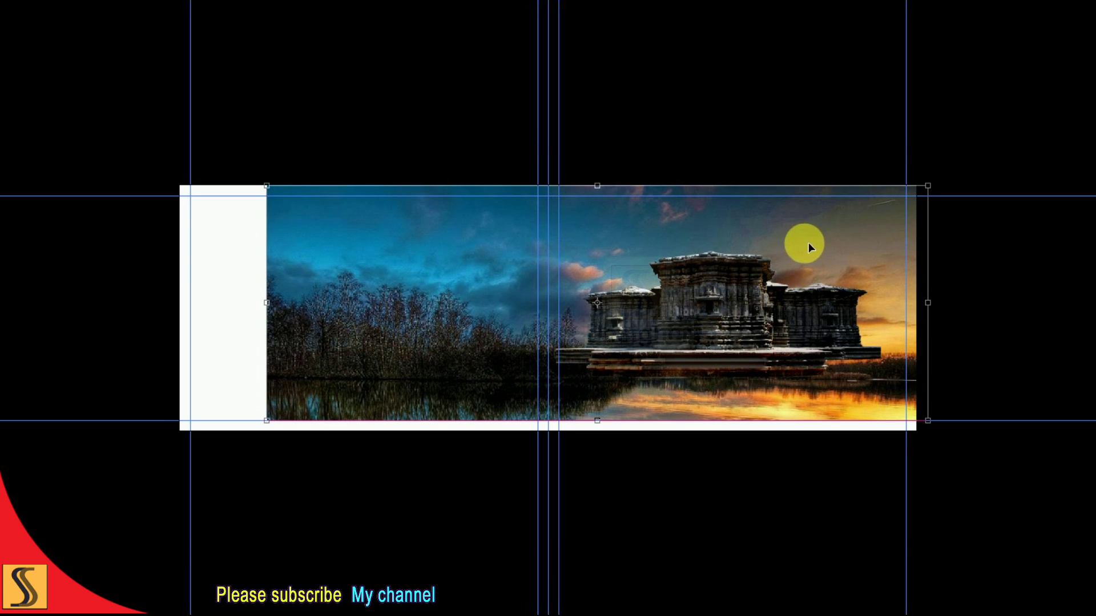
pyautogui.press('Up')
pyautogui.press('Up')
pyautogui.press('Up')
pyautogui.press('Up')
pyautogui.press('Up')
pyautogui.press('Up')
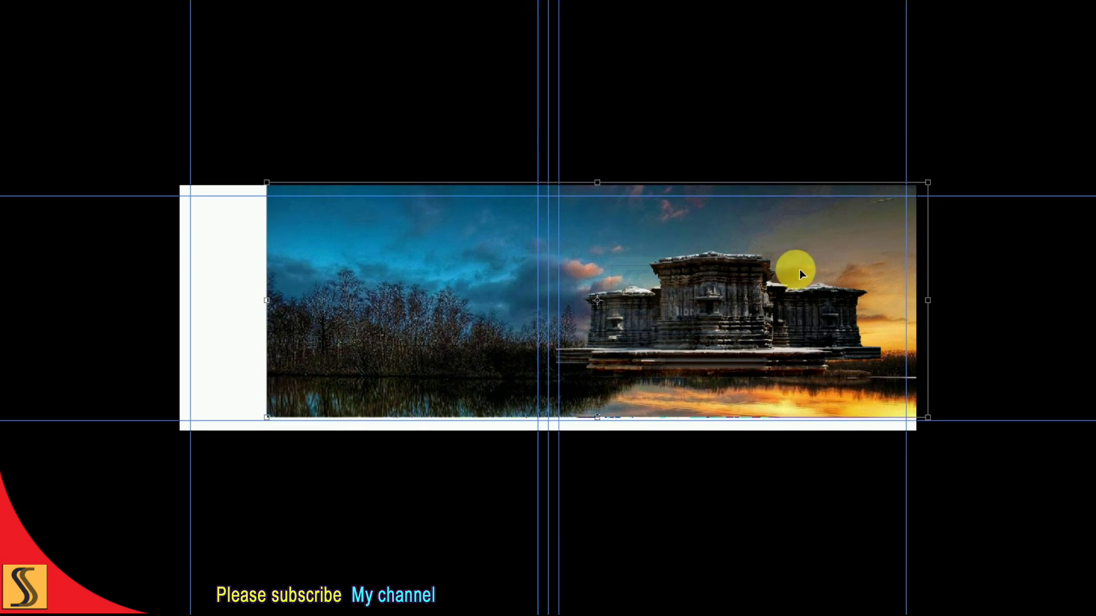
# Step: Fine-tune the sunset's top and bottom edges and stretch it left over the white strip
pyautogui.moveTo(695, 183); pyautogui.dragTo(695, 88)
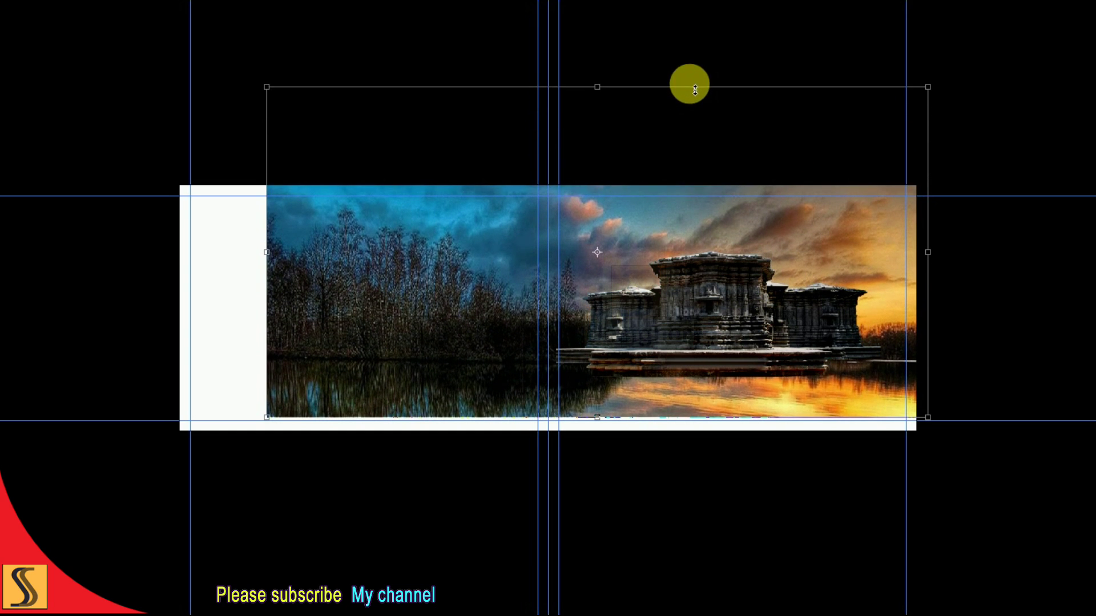
pyautogui.moveTo(758, 383); pyautogui.dragTo(759, 405)
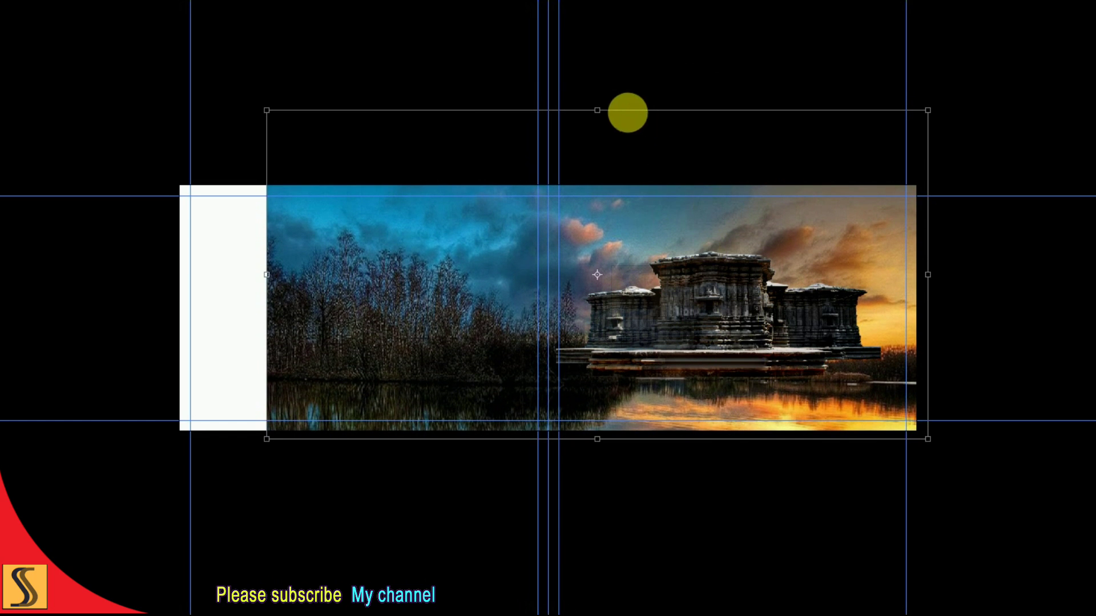
pyautogui.moveTo(625, 111); pyautogui.dragTo(624, 101)
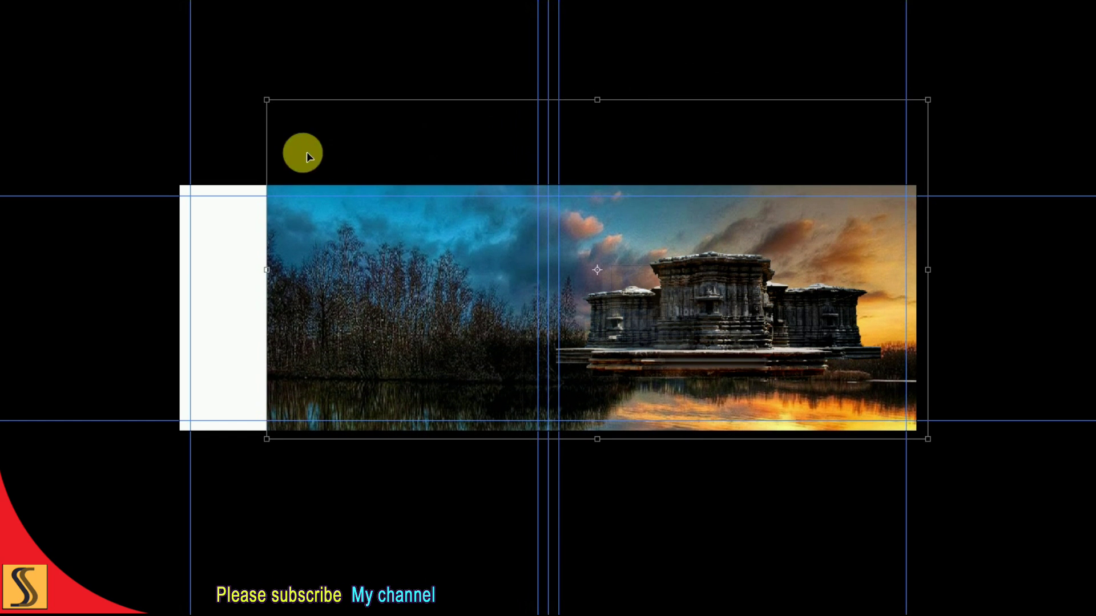
pyautogui.moveTo(267, 122); pyautogui.dragTo(261, 122)
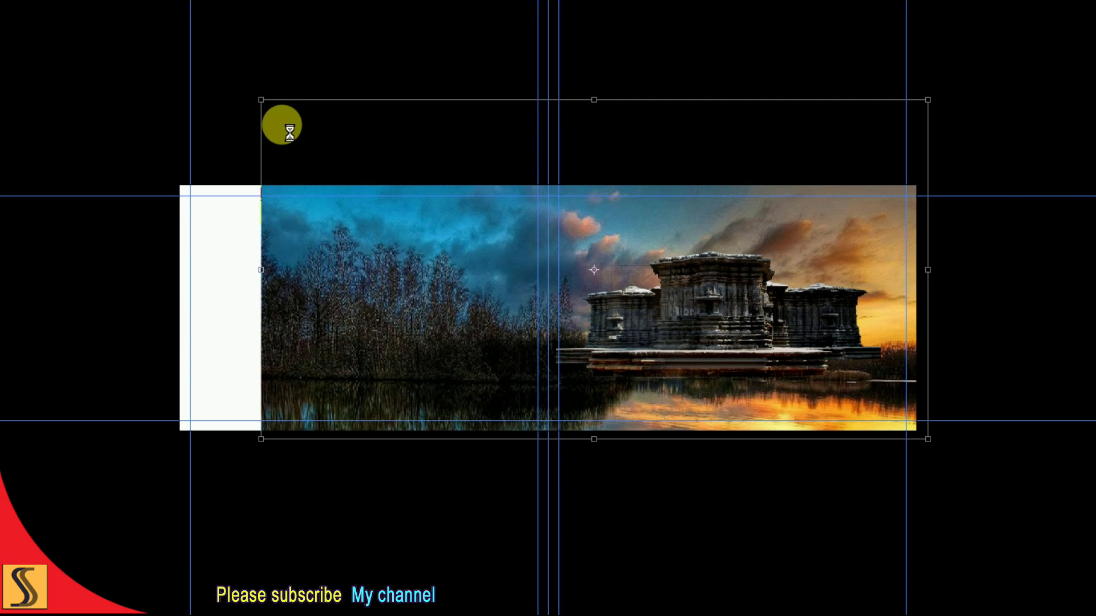
pyautogui.hotkey('ctrl', '+')
pyautogui.press('Tab')
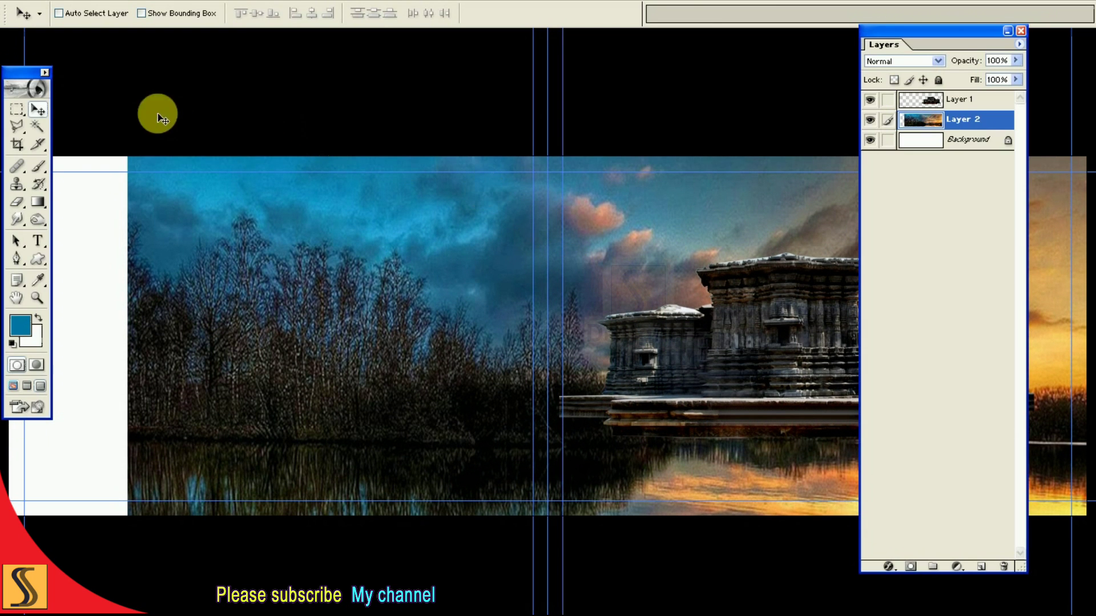
# Step: Marquee-select the left trees section of the image
pyautogui.click(16, 109)
pyautogui.press('Tab')
pyautogui.moveTo(83, 86); pyautogui.dragTo(469, 525)
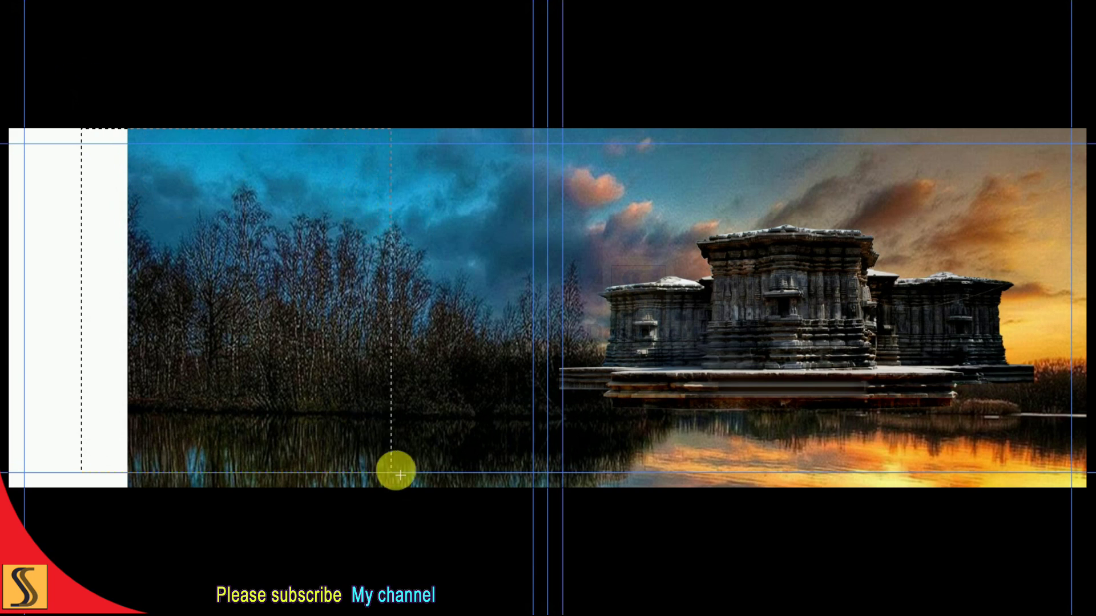
pyautogui.press('f')
pyautogui.press('Tab')
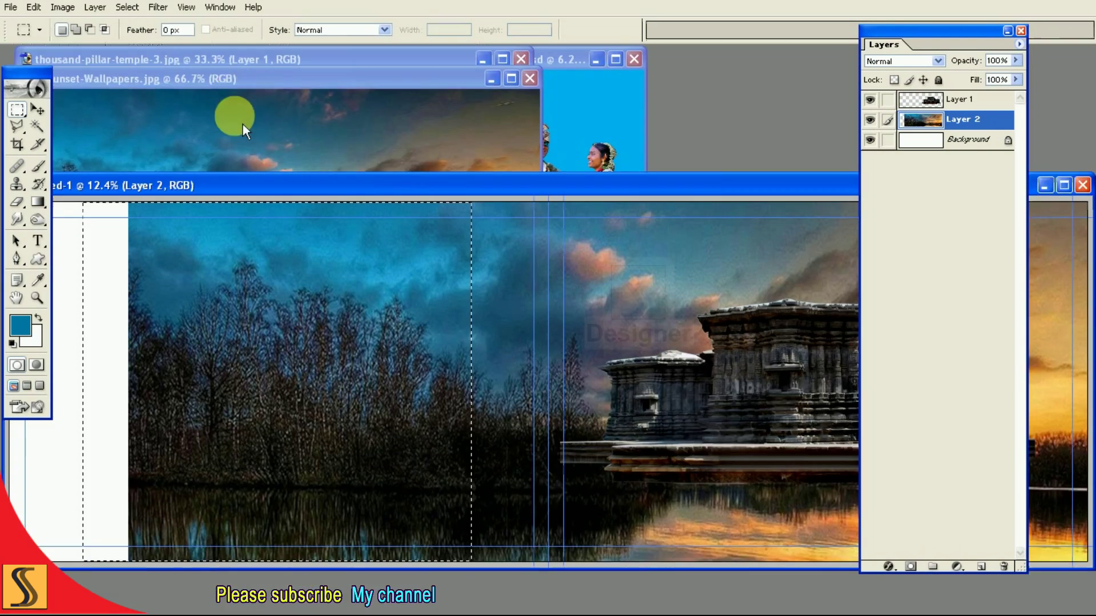
pyautogui.press('f')
pyautogui.press('v')
# Step: Copy the selected trees to a new layer with Layer via Copy and move it left
pyautogui.click(62, 6)
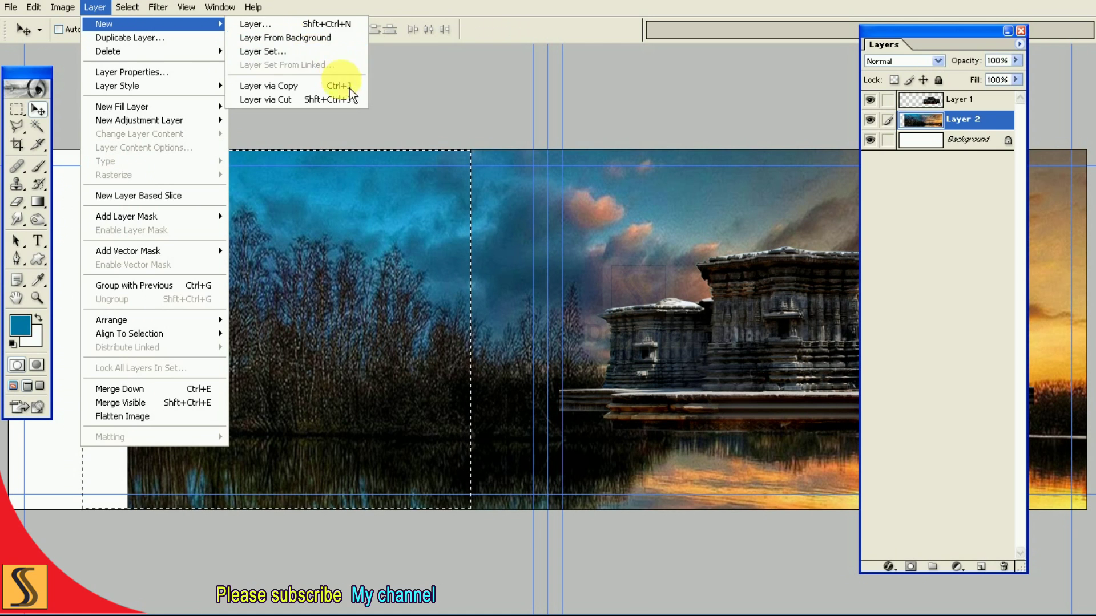
pyautogui.moveTo(104, 24)
pyautogui.click(337, 84)
pyautogui.moveTo(489, 272)
pyautogui.mouseDown()
pyautogui.moveTo(284, 335)
pyautogui.moveTo(308, 342)
pyautogui.moveTo(334, 326)
pyautogui.mouseUp()
pyautogui.press('Tab')
# Step: Scale the trees copy up to fill the white strip at the spread's left edge
pyautogui.hotkey('ctrl', 't')
pyautogui.moveTo(269, 247); pyautogui.dragTo(170, 248)
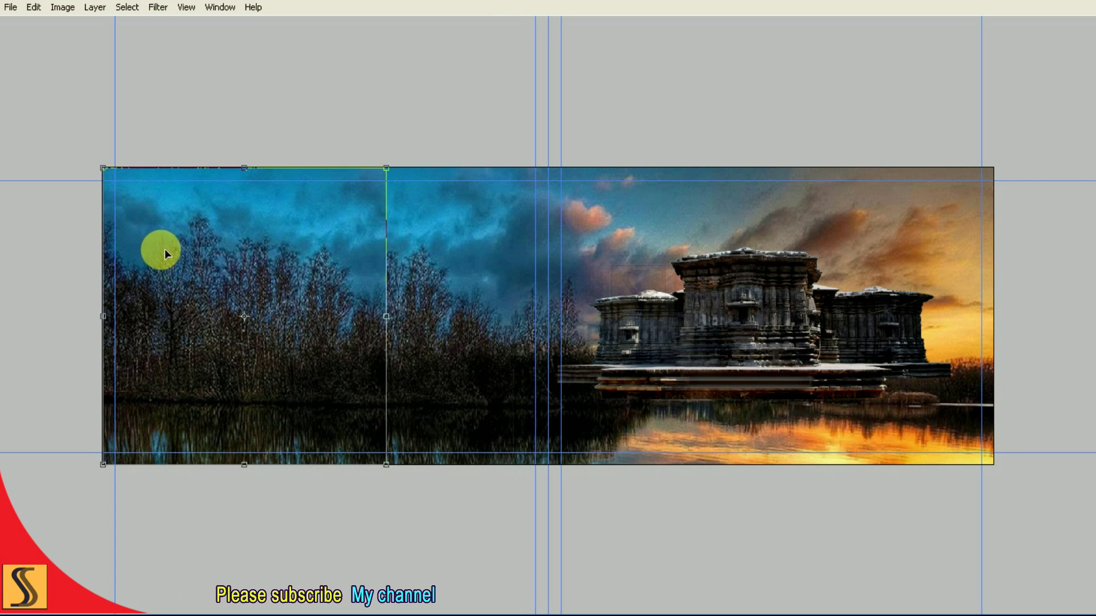
pyautogui.moveTo(386, 170); pyautogui.dragTo(412, 149)
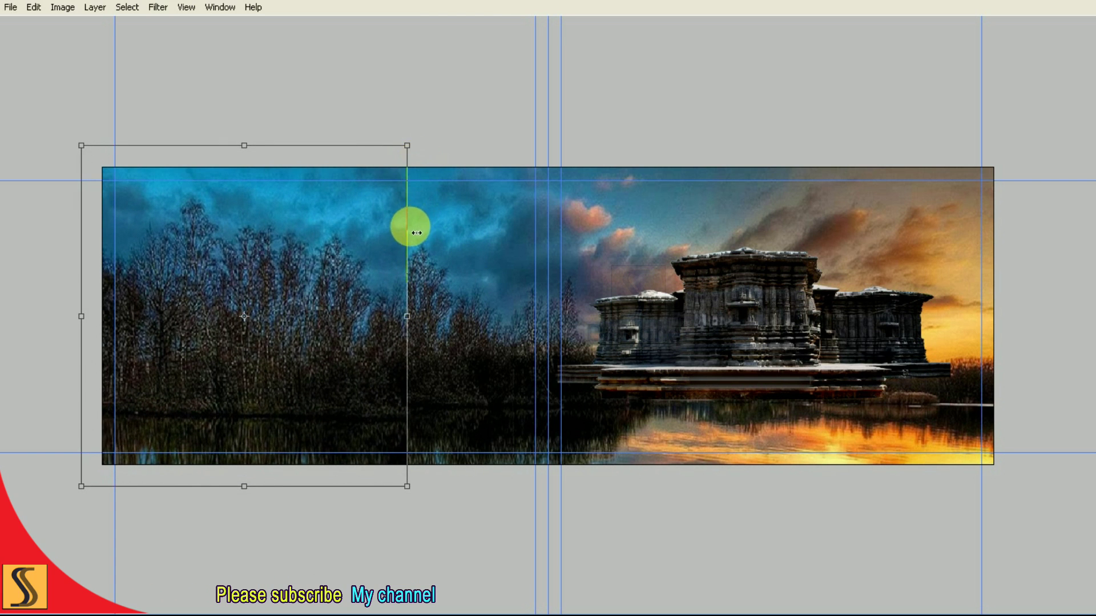
pyautogui.moveTo(408, 225); pyautogui.dragTo(427, 220)
pyautogui.moveTo(425, 148)
pyautogui.mouseDown()
pyautogui.moveTo(450, 119)
pyautogui.moveTo(447, 105)
pyautogui.mouseUp()
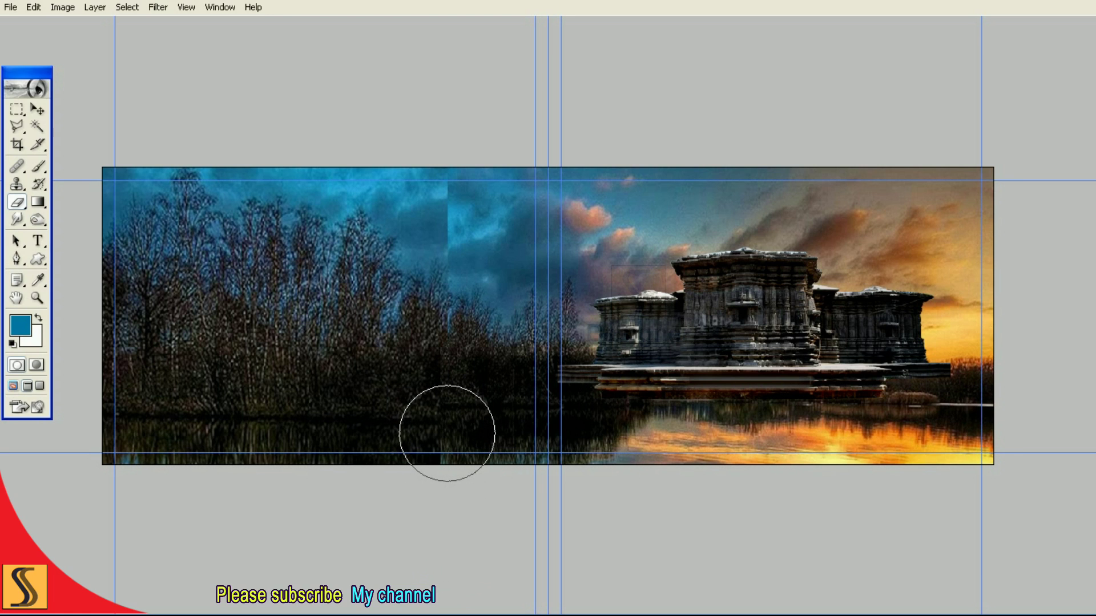
# Step: Erase the sky seam and bring the wood texture strip from Untitled-2.psd onto the spread
pyautogui.moveTo(447, 432); pyautogui.dragTo(445, 431)
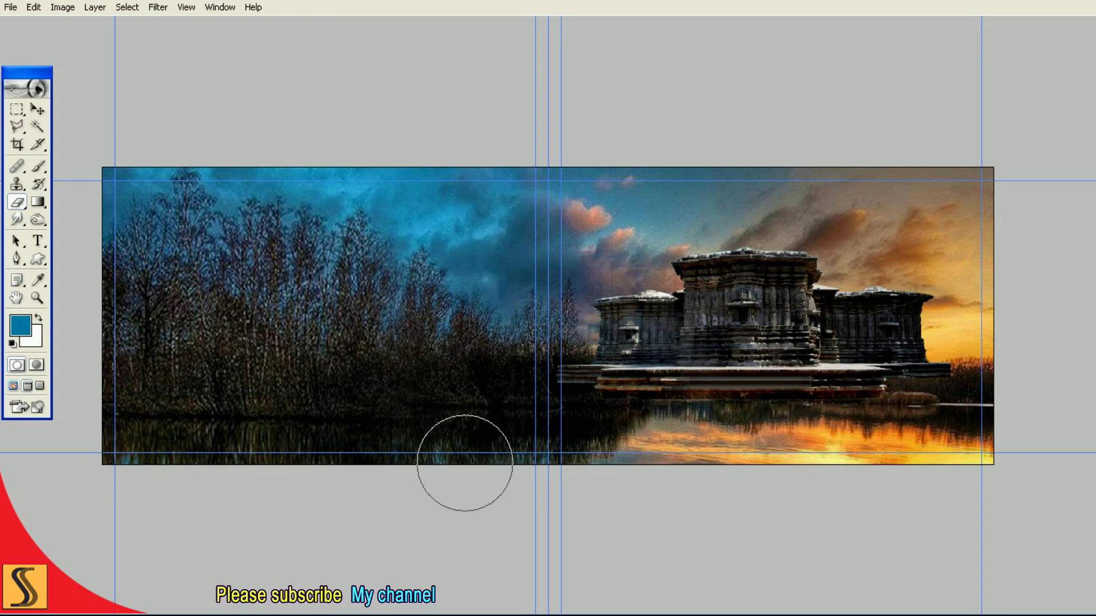
pyautogui.press('F7')
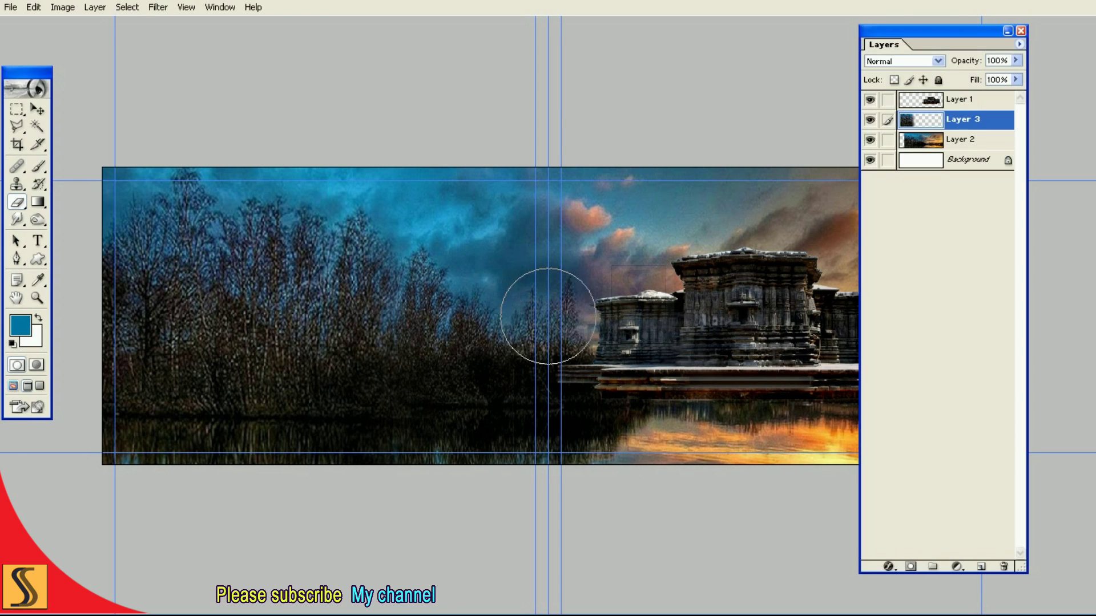
pyautogui.click(1019, 44)
pyautogui.click(982, 238)
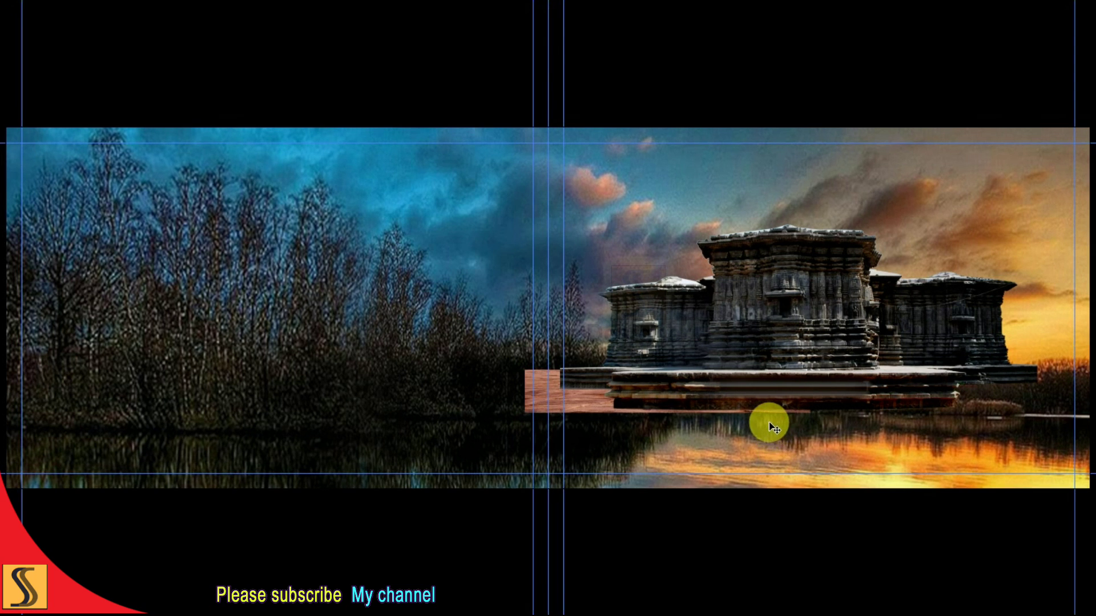
pyautogui.hotkey('ctrl', '+')
# Step: Move the wood strip in front of the temple, enlarge it, and flip it vertically
pyautogui.moveTo(637, 416); pyautogui.dragTo(870, 508)
pyautogui.moveTo(574, 479); pyautogui.dragTo(399, 437)
pyautogui.moveTo(690, 439); pyautogui.dragTo(868, 476)
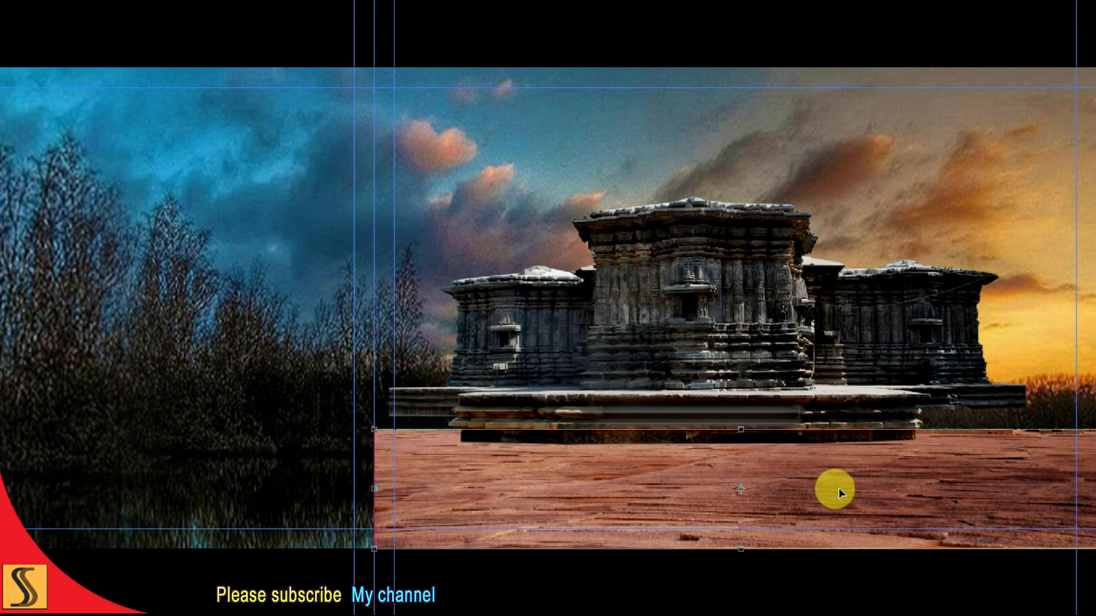
pyautogui.rightClick(838, 488)
pyautogui.click(864, 477)
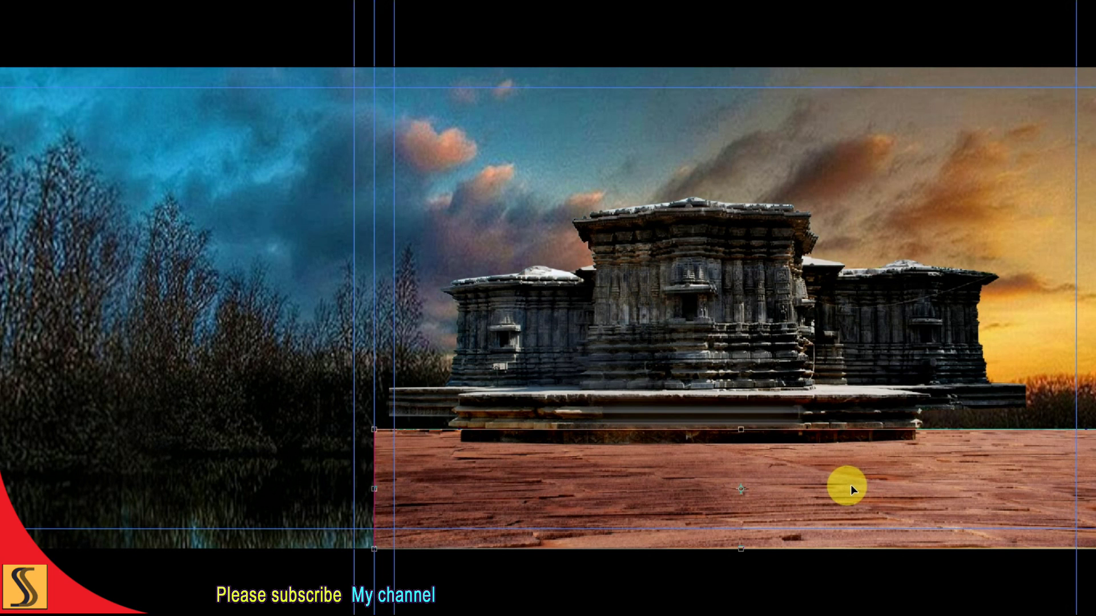
pyautogui.rightClick(851, 486)
pyautogui.press('Escape')
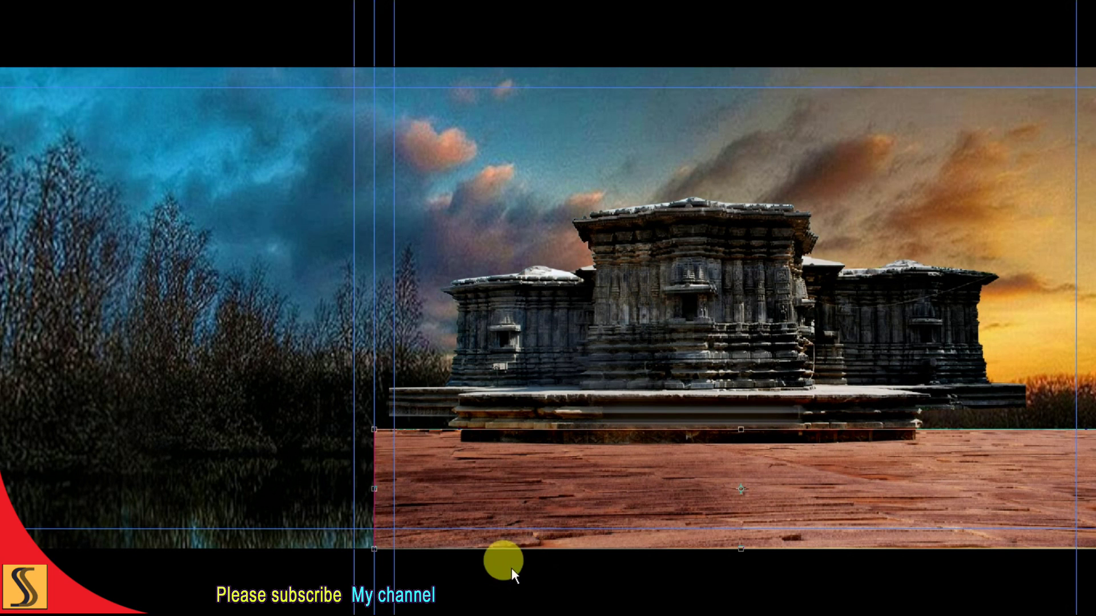
# Step: Pull the floor's bottom corners outward and down for perspective
pyautogui.moveTo(375, 551); pyautogui.dragTo(262, 565)
pyautogui.moveTo(731, 550); pyautogui.dragTo(733, 575)
pyautogui.moveTo(696, 577); pyautogui.dragTo(687, 575)
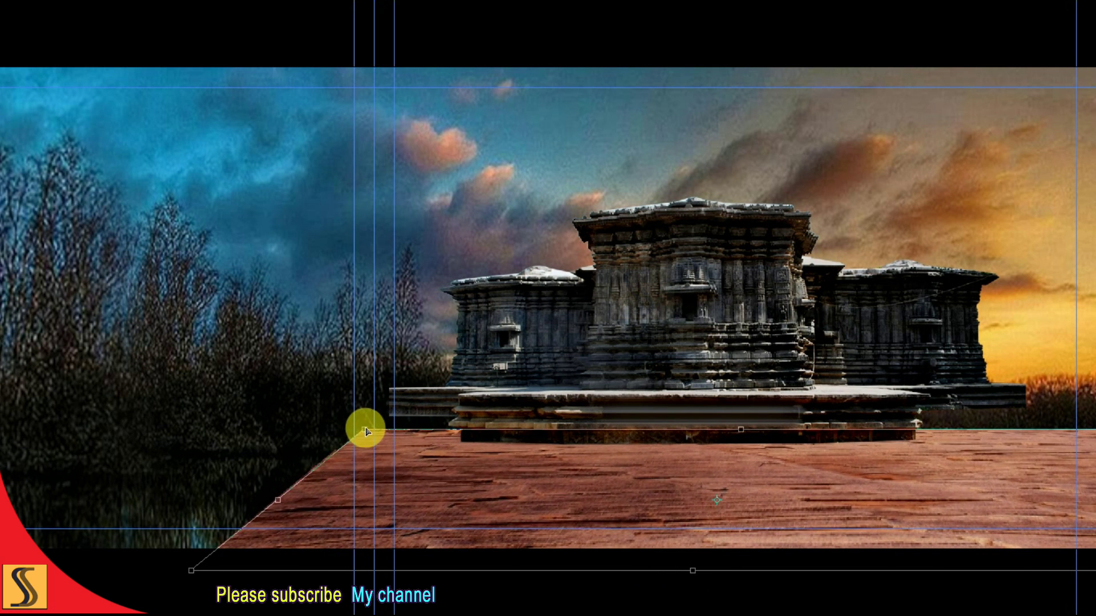
pyautogui.hotkey('ctrl', '-')
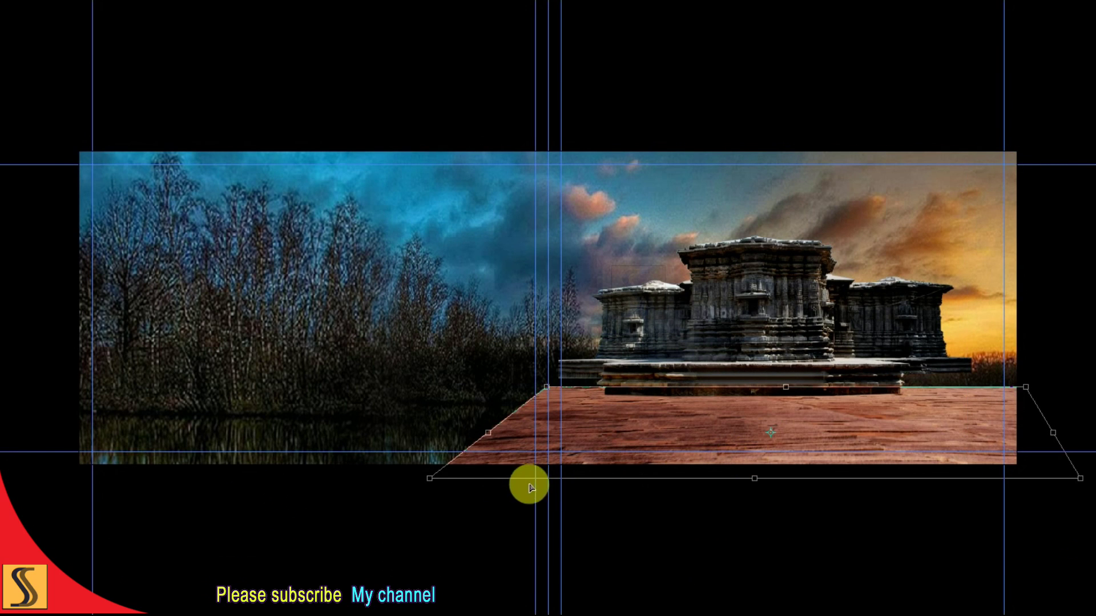
pyautogui.moveTo(429, 478); pyautogui.dragTo(353, 479)
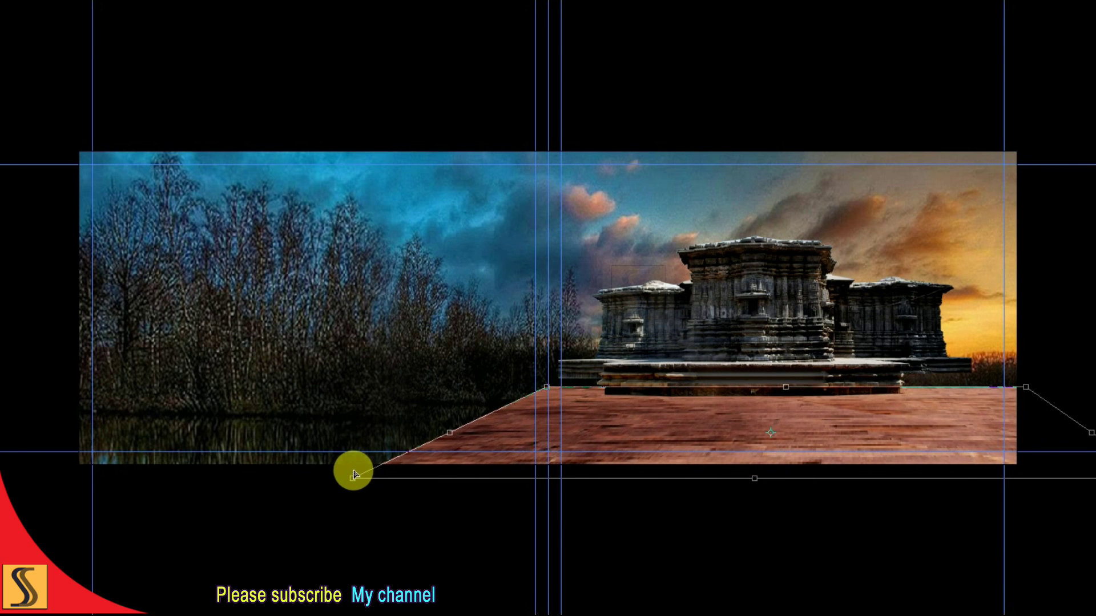
pyautogui.hotkey('ctrl', '+')
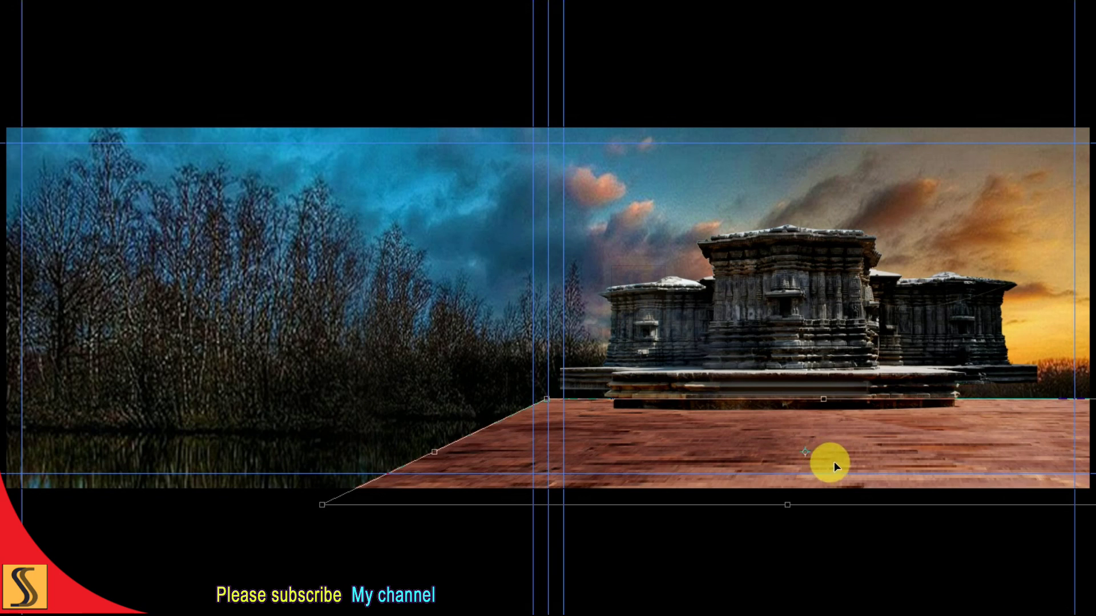
pyautogui.hotkey('ctrl', '+')
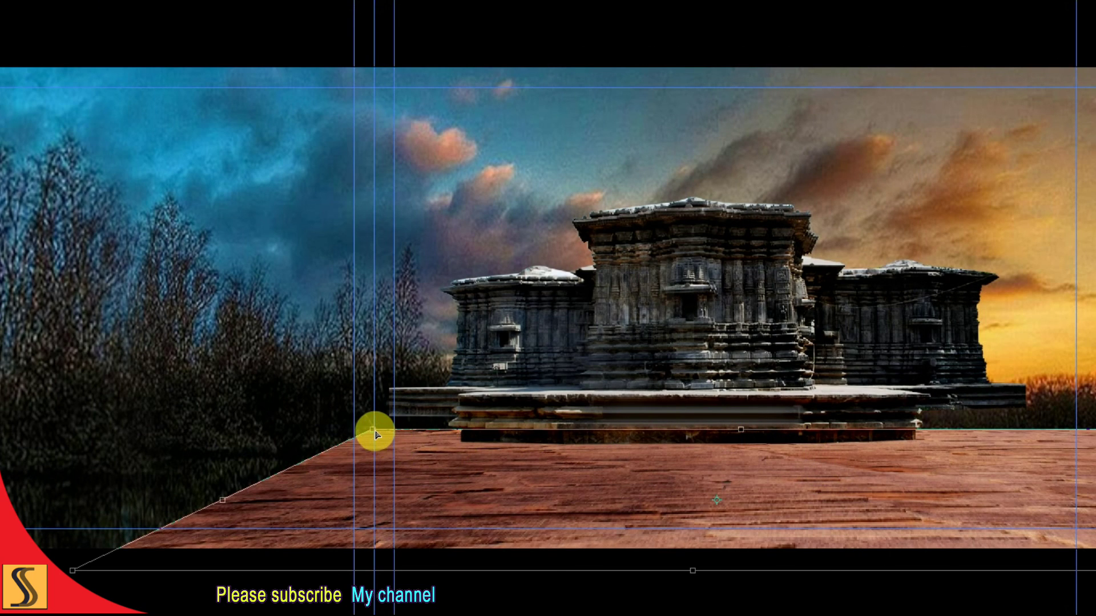
pyautogui.moveTo(73, 570); pyautogui.dragTo(45, 570)
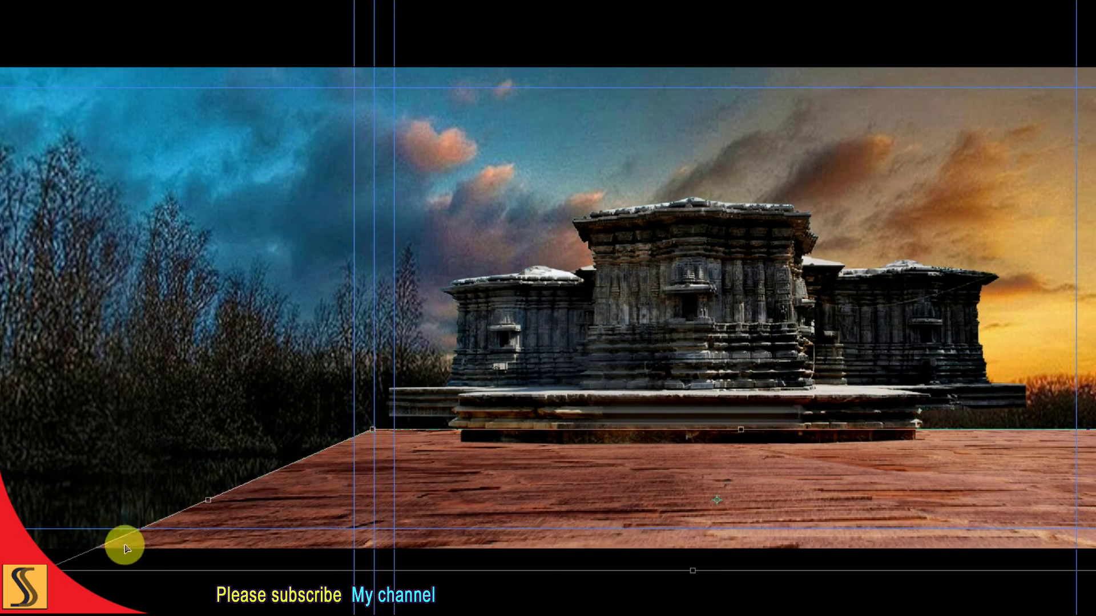
# Step: Pull the floor's top-left corner out and raise its far edge to the temple base
pyautogui.rightClick(494, 455)
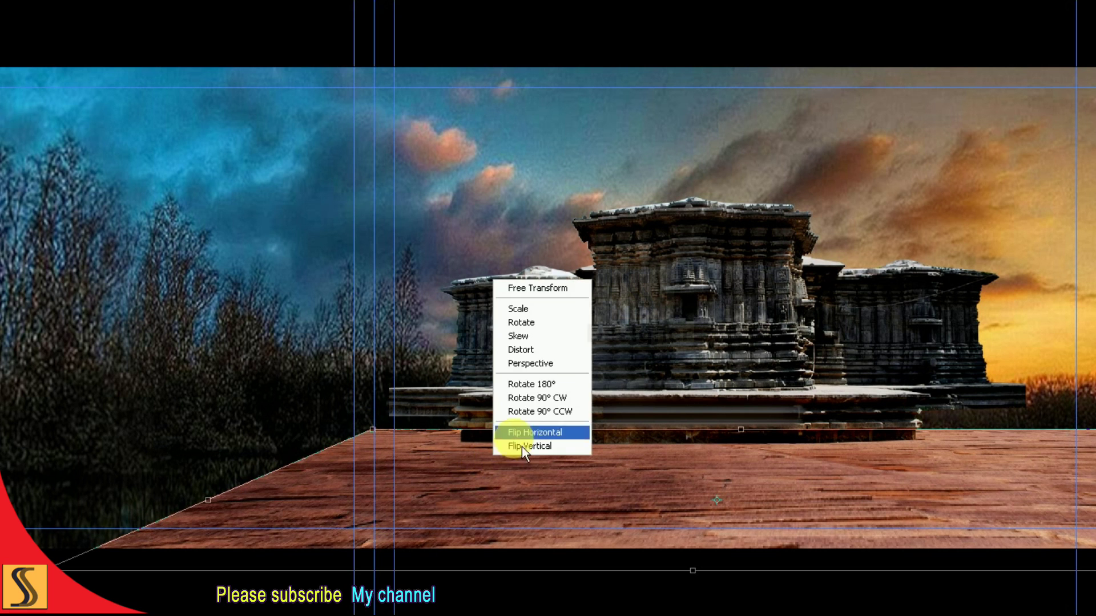
pyautogui.click(525, 287)
pyautogui.moveTo(372, 429); pyautogui.dragTo(338, 422)
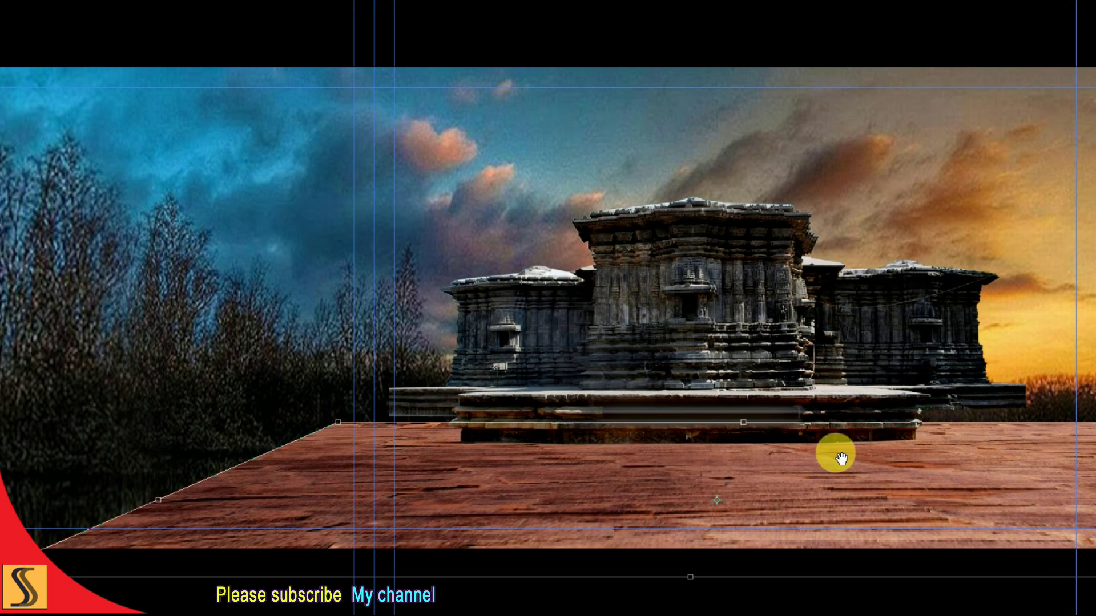
pyautogui.moveTo(908, 429); pyautogui.dragTo(902, 407)
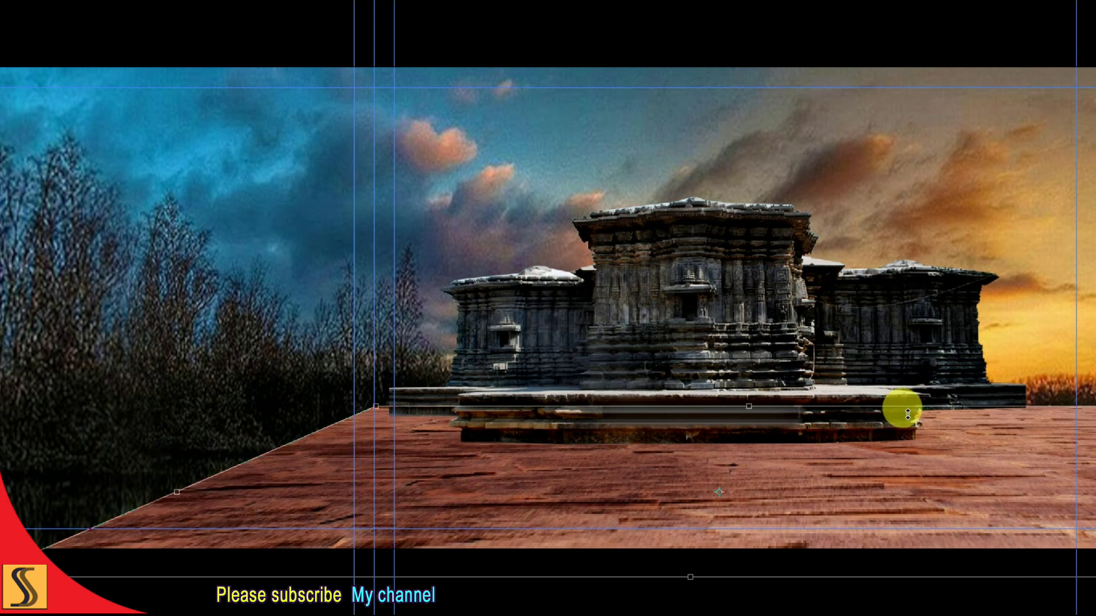
pyautogui.moveTo(941, 461); pyautogui.dragTo(941, 456)
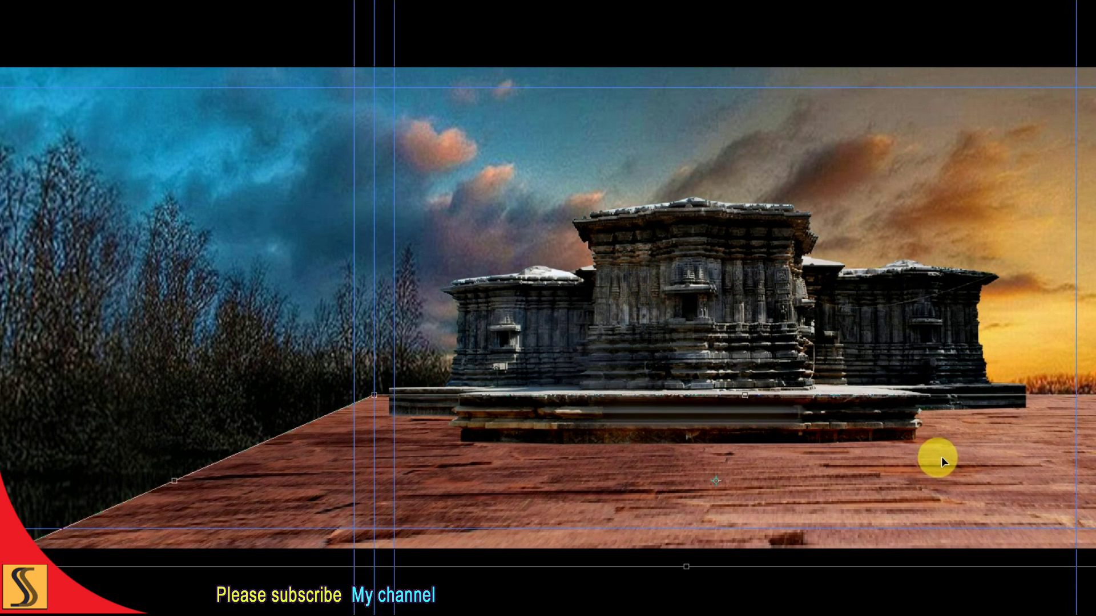
# Step: Nudge the floor up slightly and apply the perspective warp
pyautogui.hotkey('ctrl', '-')
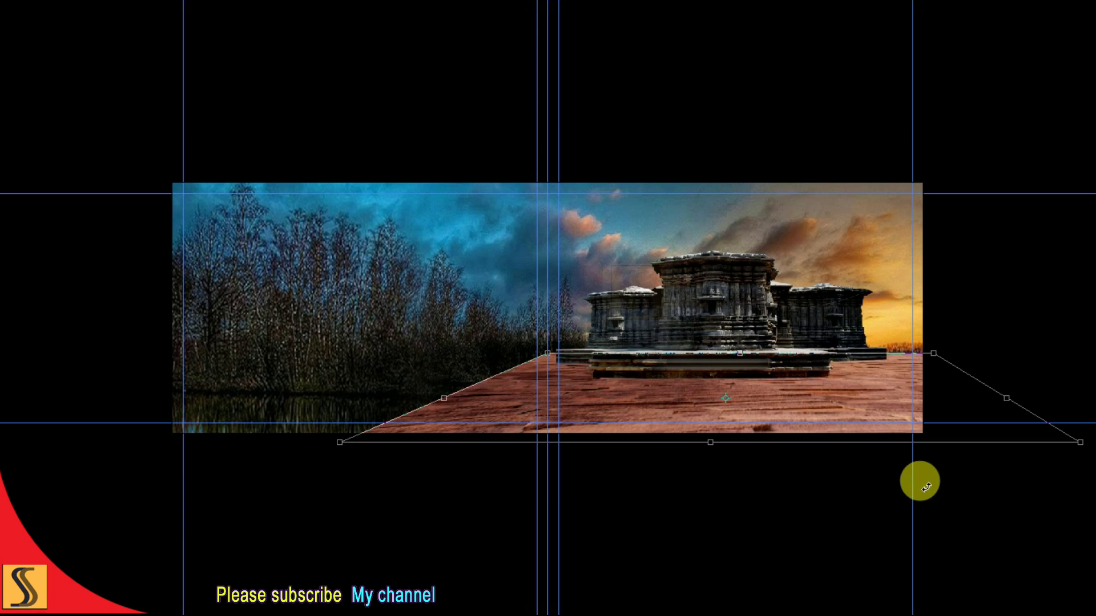
pyautogui.hotkey('ctrl', '+')
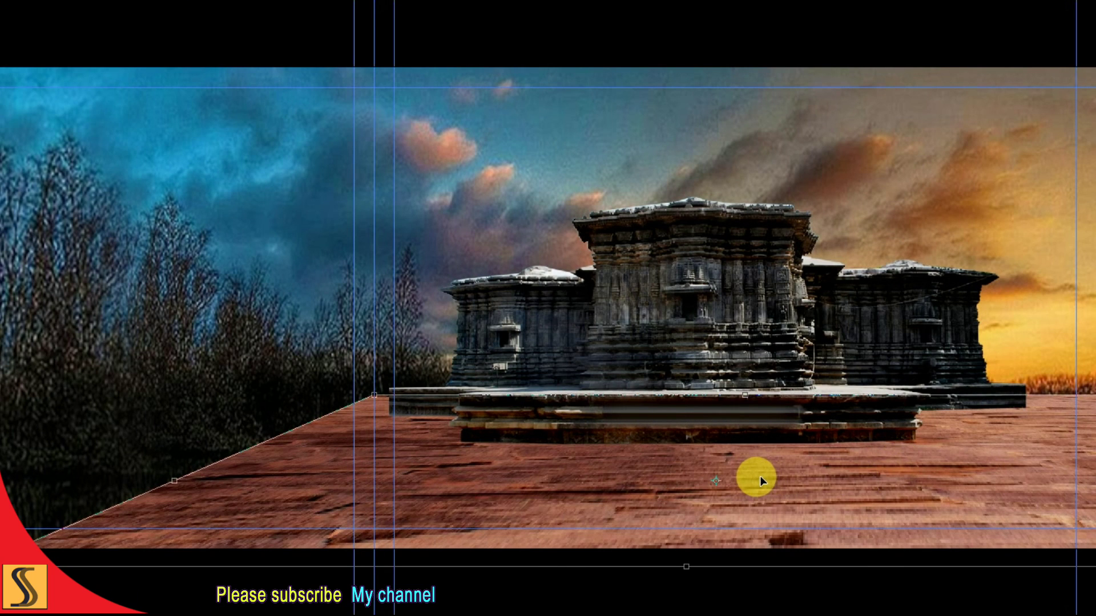
pyautogui.hotkey('ctrl', '-')
pyautogui.press('Up')
pyautogui.press('Up')
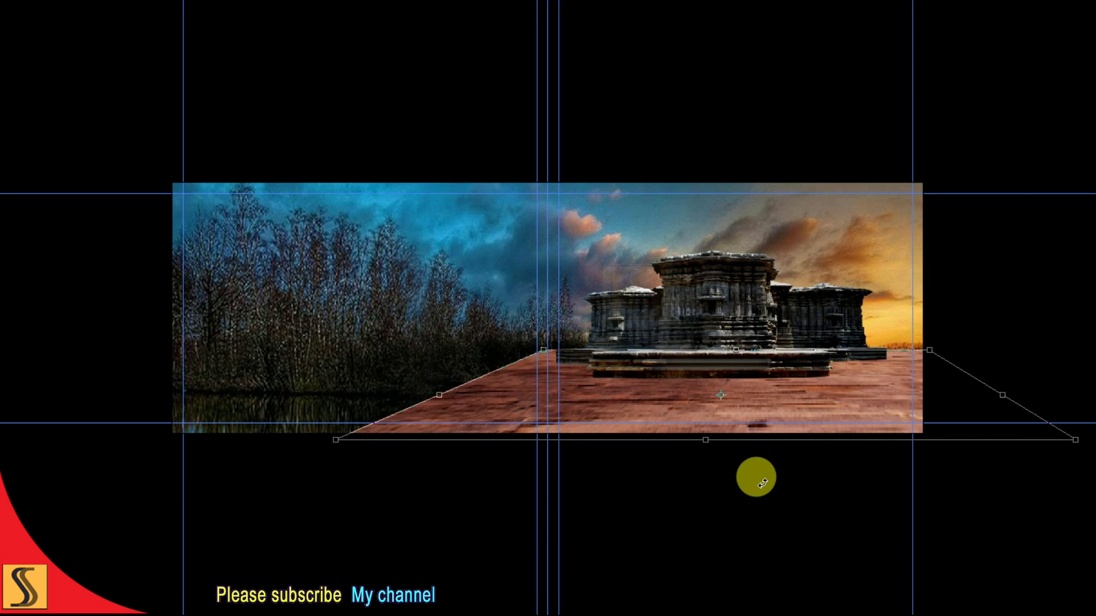
pyautogui.press('Return')
pyautogui.hotkey('ctrl', '0')
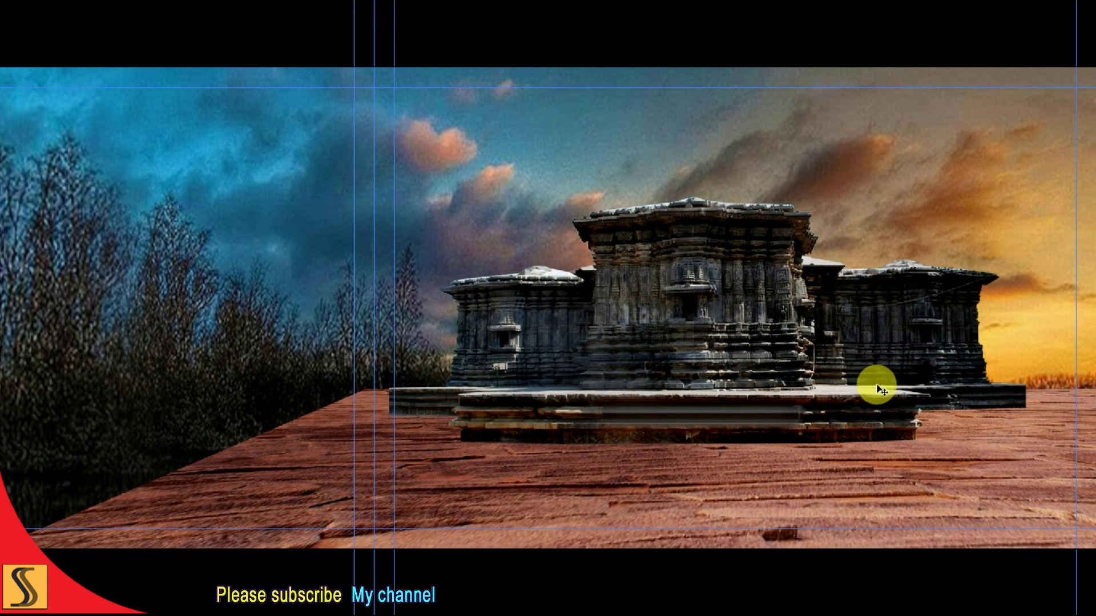
pyautogui.press('F7')
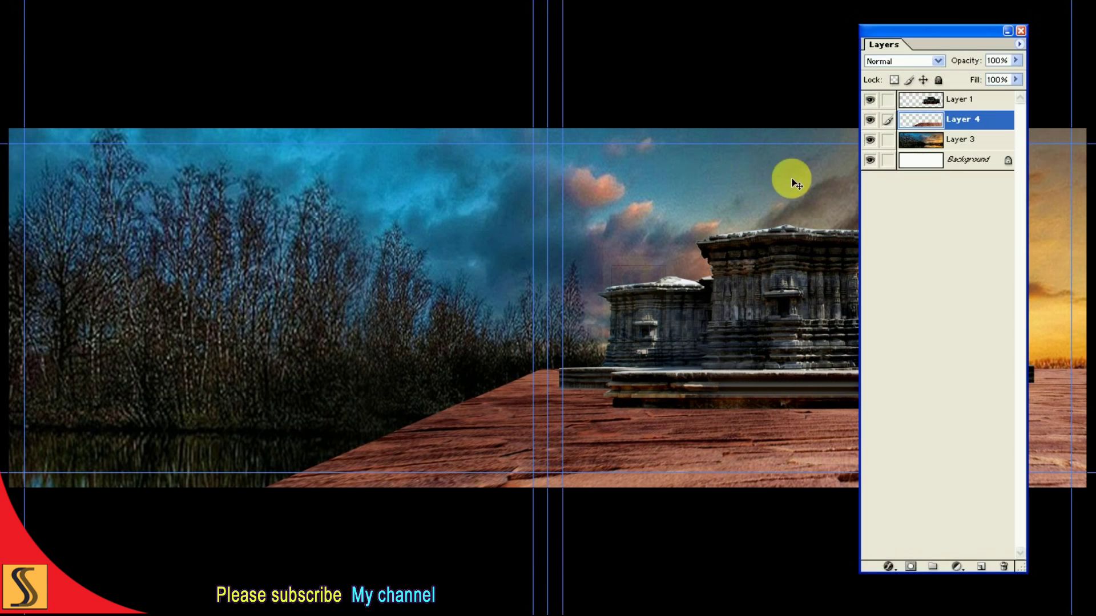
# Step: Select the Eraser with a much smaller brush, checking the floor layer's visibility
pyautogui.press('F7')
pyautogui.hotkey('alt', 'w')
pyautogui.press('Down')
pyautogui.press('Down')
pyautogui.press('Return')
pyautogui.click(23, 204)
pyautogui.press('F7')
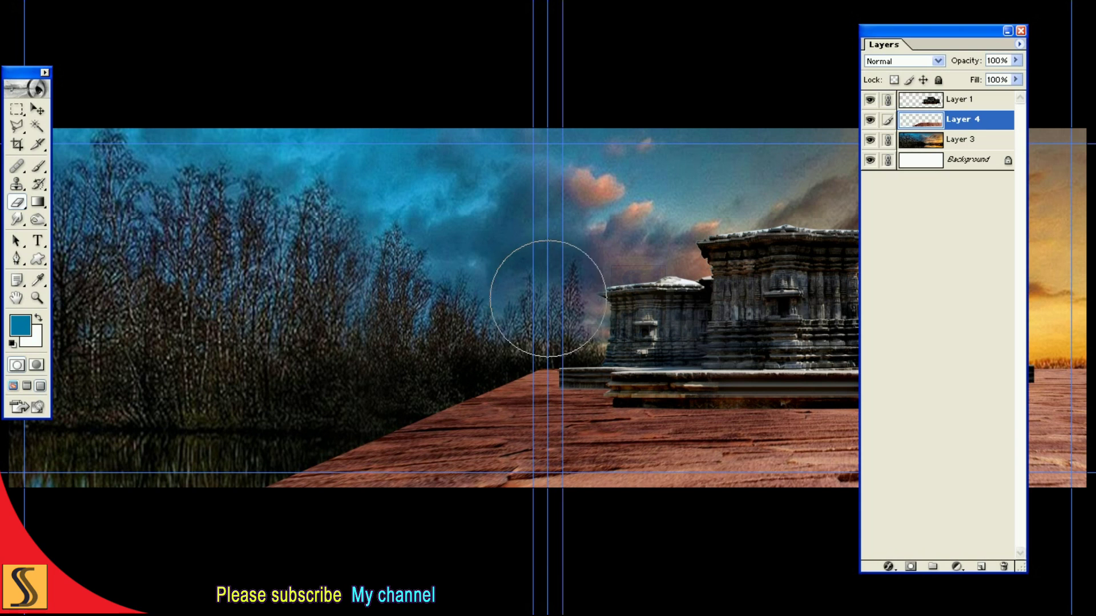
pyautogui.click(869, 120)
pyautogui.press('F7')
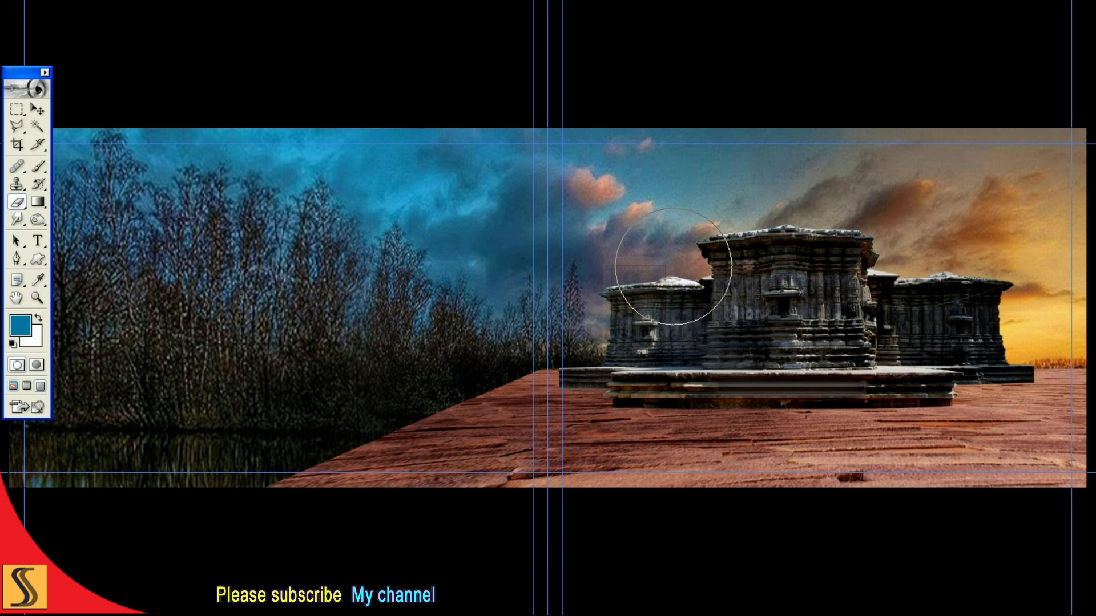
pyautogui.press('[')
pyautogui.press('[')
pyautogui.press('[')
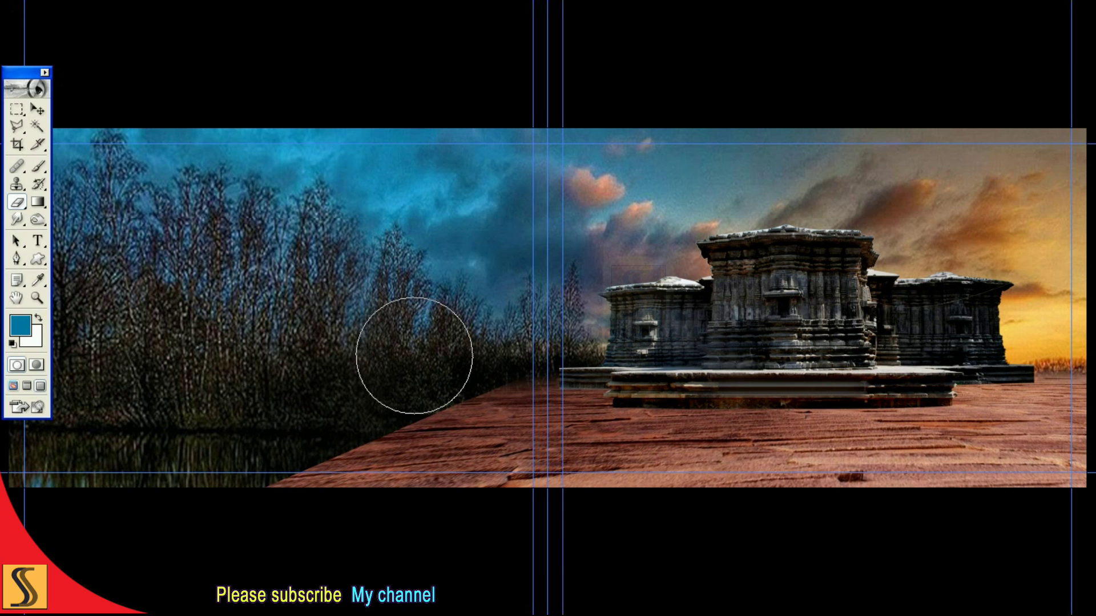
# Step: Softly erase the floor's left edge where it overlaps the trees, then restore the standard view
pyautogui.click(413, 355)
pyautogui.moveTo(420, 362)
pyautogui.mouseDown()
pyautogui.moveTo(442, 346)
pyautogui.moveTo(478, 350)
pyautogui.mouseUp()
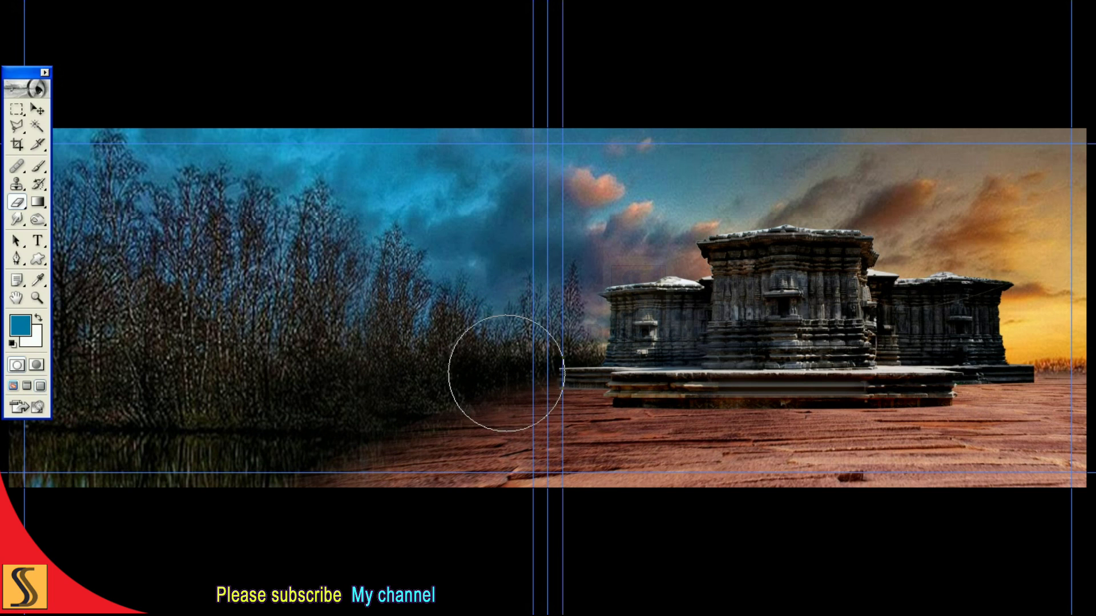
pyautogui.moveTo(511, 353)
pyautogui.mouseDown()
pyautogui.moveTo(547, 414)
pyautogui.moveTo(386, 473)
pyautogui.mouseUp()
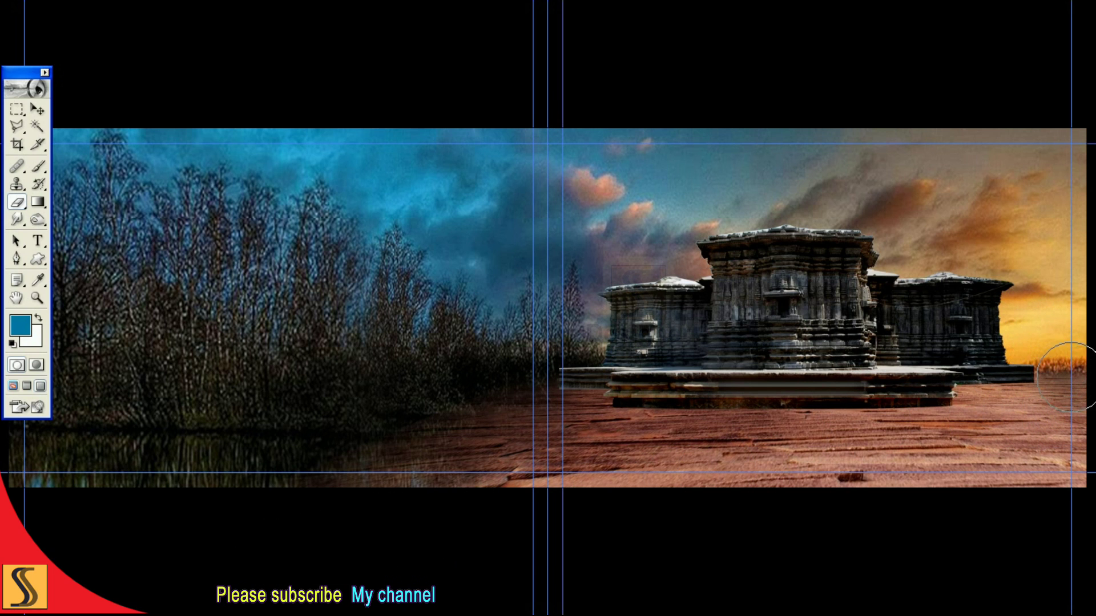
pyautogui.hotkey('ctrl', '-')
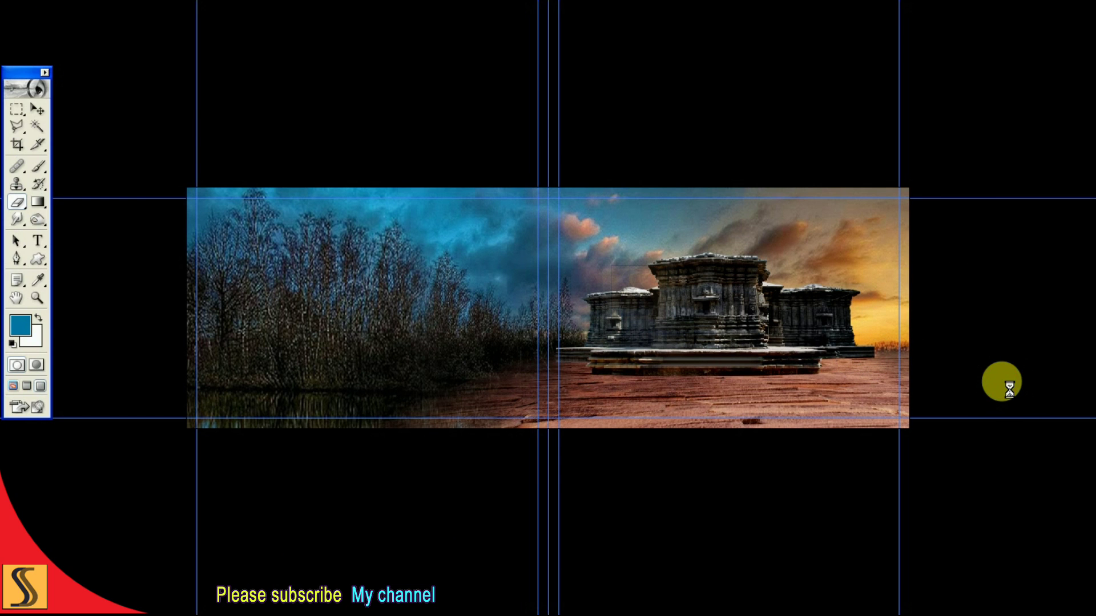
pyautogui.press('f')
pyautogui.press('Tab')
pyautogui.hotkey('ctrl', '+')
# Step: Make Layer 4 the active layer and bring the toolbox back into view
pyautogui.press('F7')
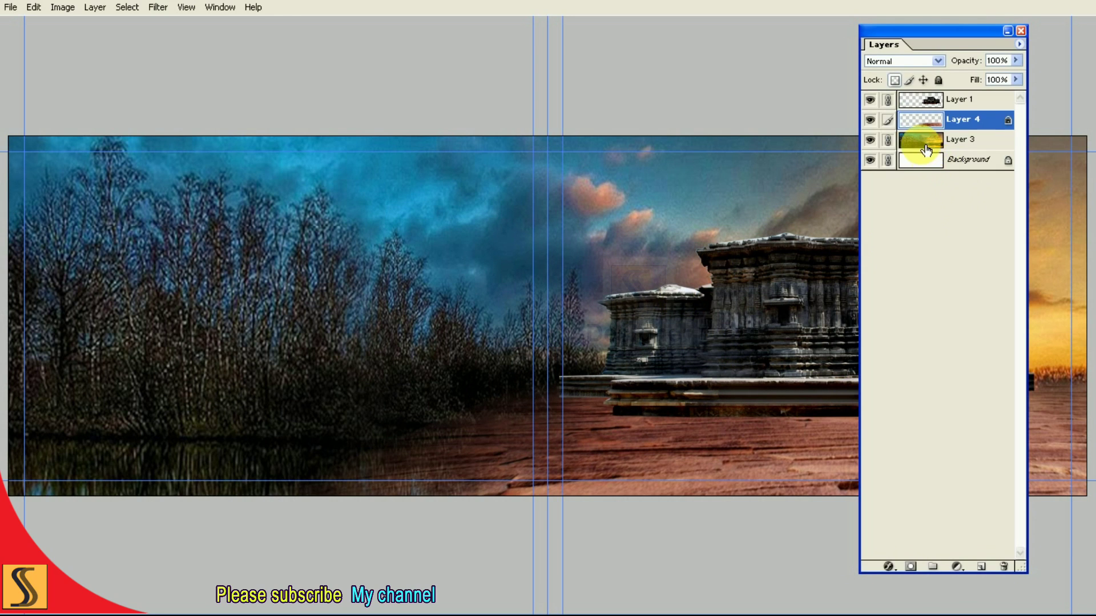
pyautogui.click(925, 149)
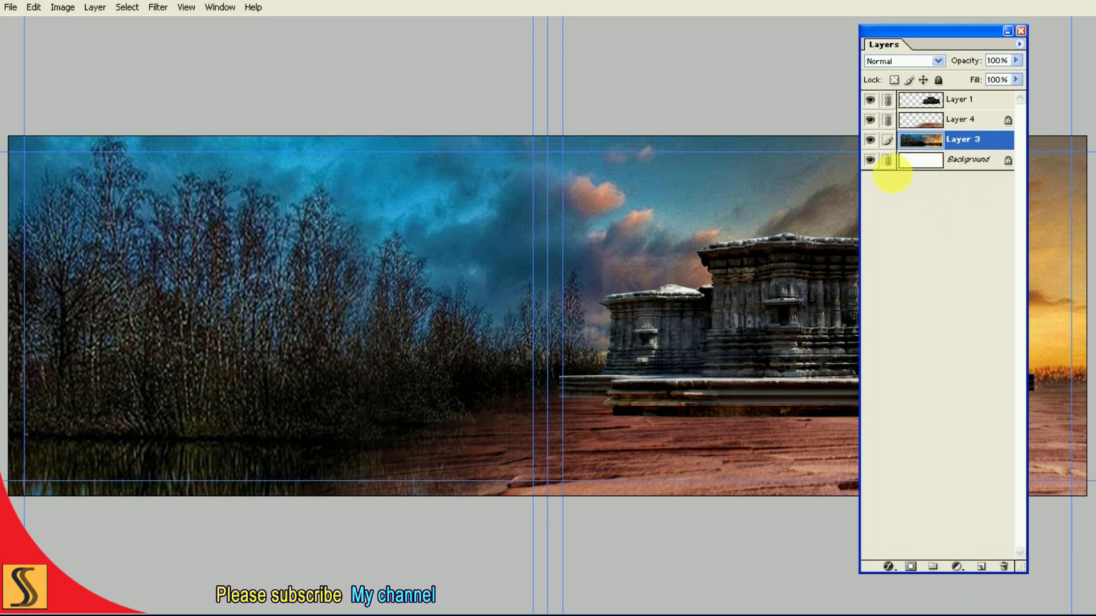
pyautogui.click(939, 121)
pyautogui.hotkey('alt', 'w')
pyautogui.press('t')
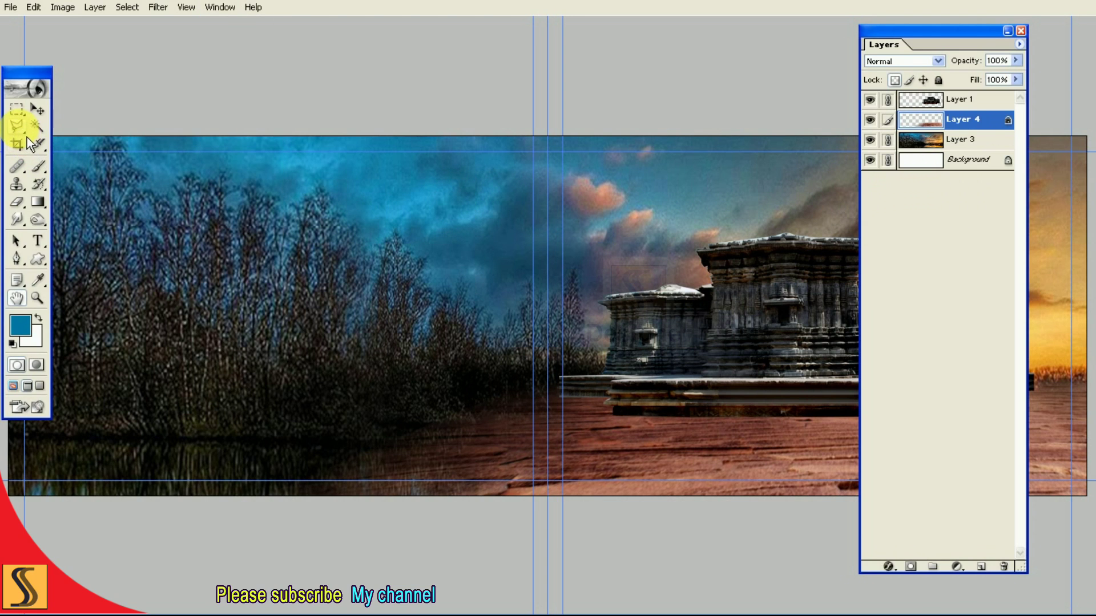
pyautogui.press('F7')
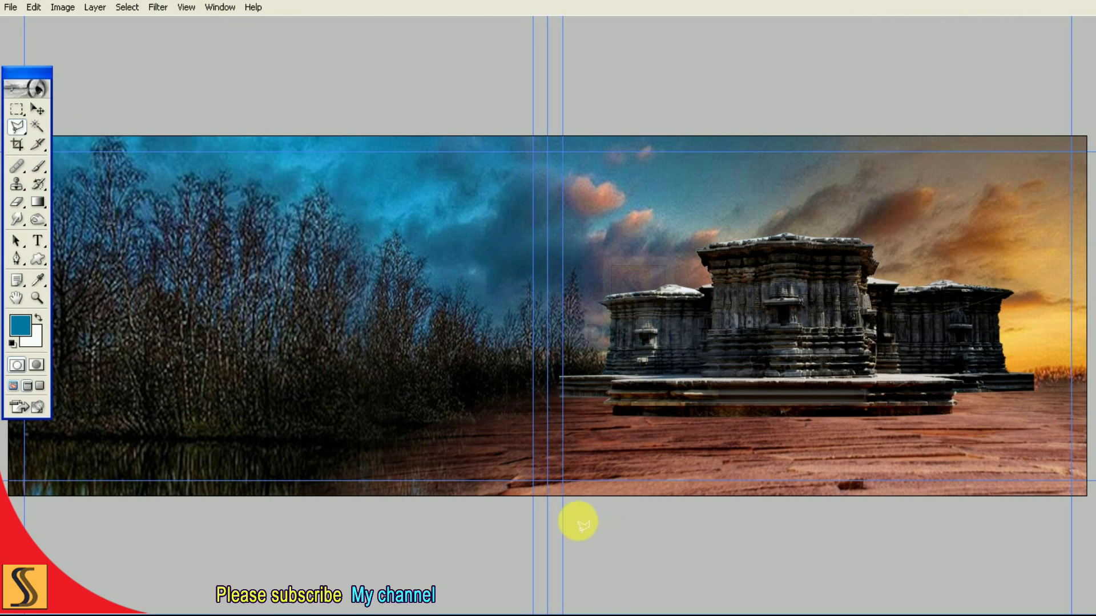
# Step: Trace a polygonal selection around the stone floor in front of the temple
pyautogui.click(607, 532)
pyautogui.click(563, 451)
pyautogui.click(594, 393)
pyautogui.click(702, 371)
pyautogui.click(912, 371)
pyautogui.click(998, 396)
pyautogui.click(1021, 464)
pyautogui.click(957, 547)
pyautogui.doubleClick(813, 565)
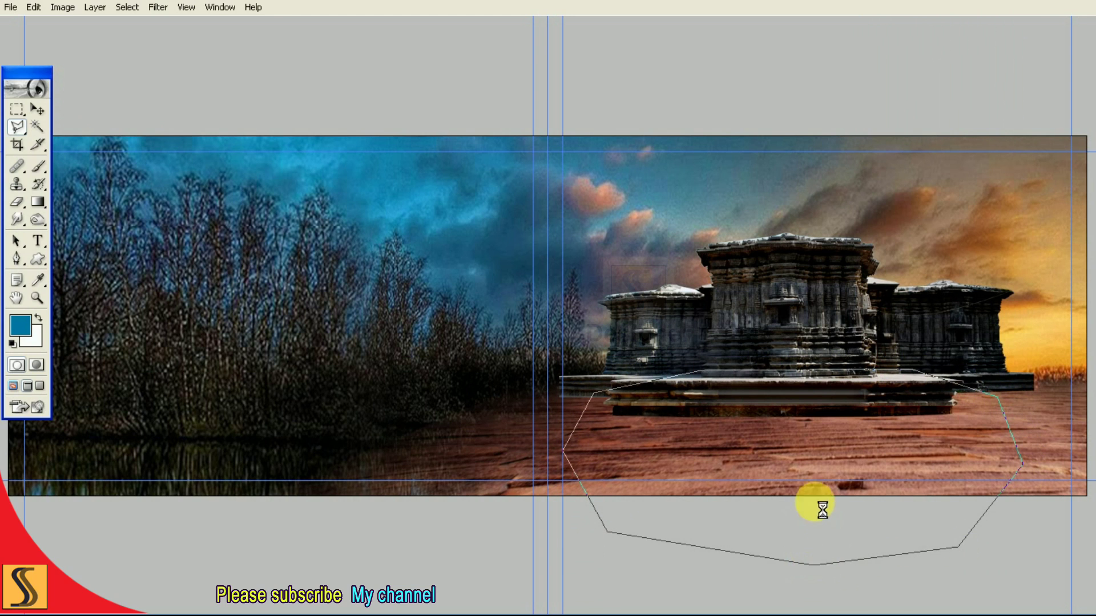
# Step: Invert the selection and feather it by 100 pixels
pyautogui.rightClick(798, 411)
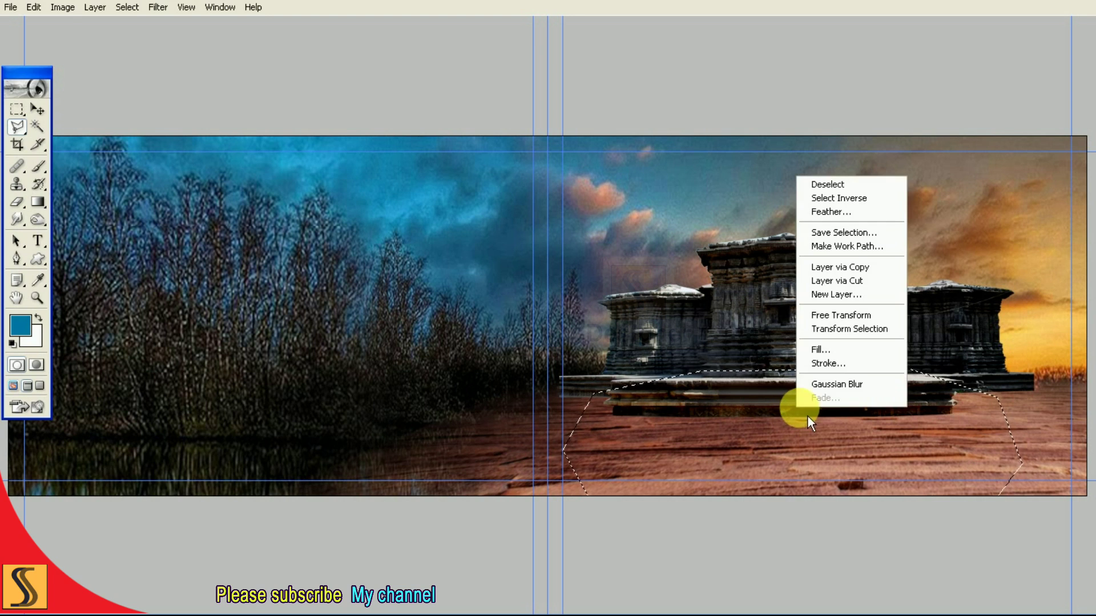
pyautogui.click(849, 199)
pyautogui.rightClick(850, 229)
pyautogui.click(879, 262)
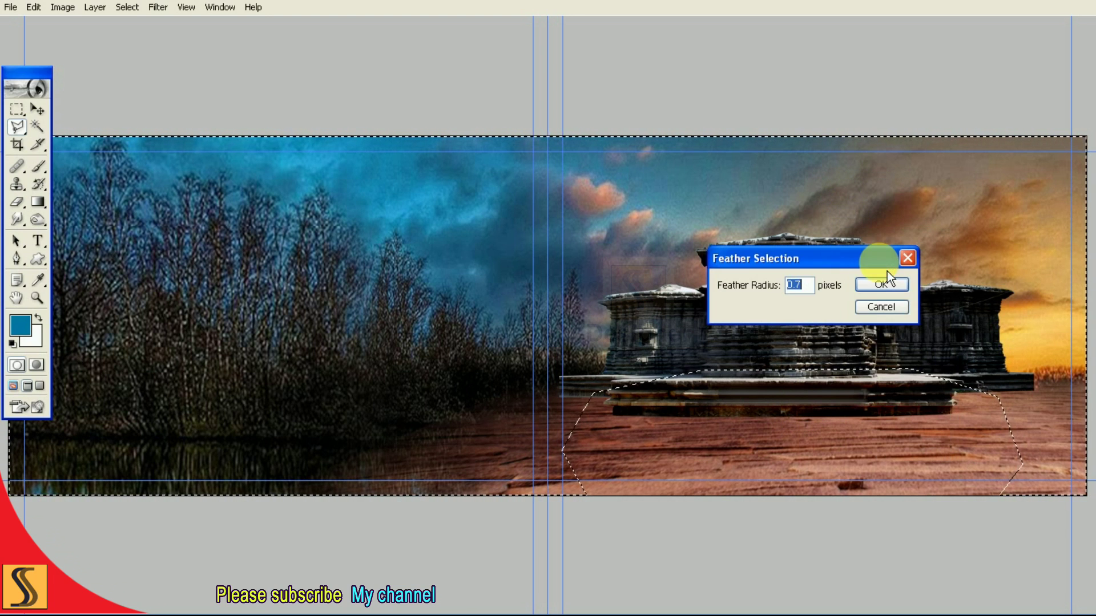
pyautogui.write('100')
pyautogui.click(881, 284)
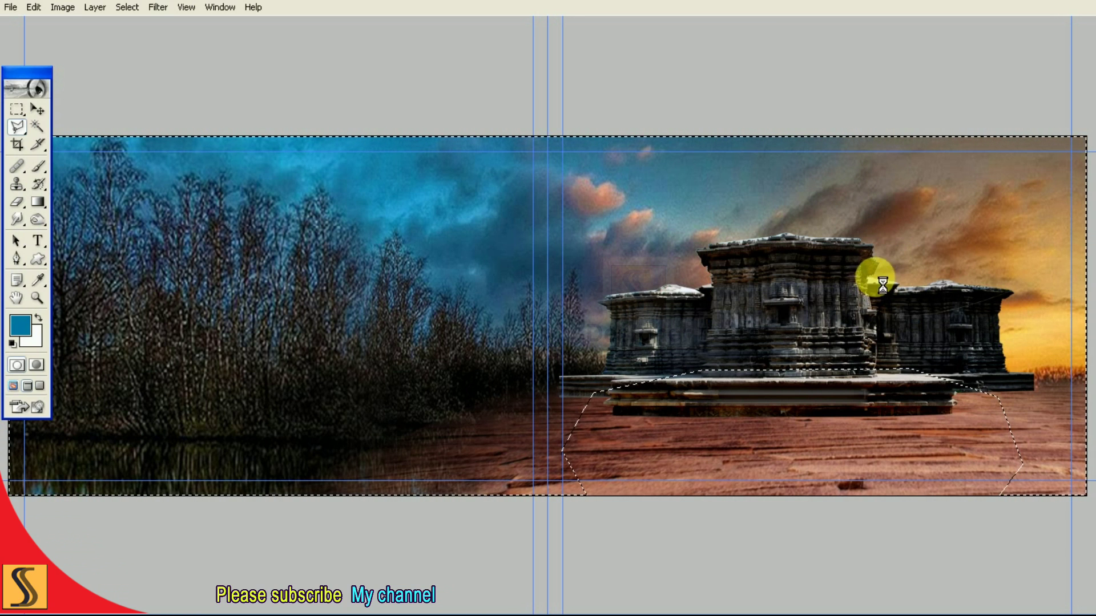
# Step: Apply a 12-pixel Gaussian Blur to the feathered selection
pyautogui.click(157, 7)
pyautogui.moveTo(204, 115)
pyautogui.click(387, 125)
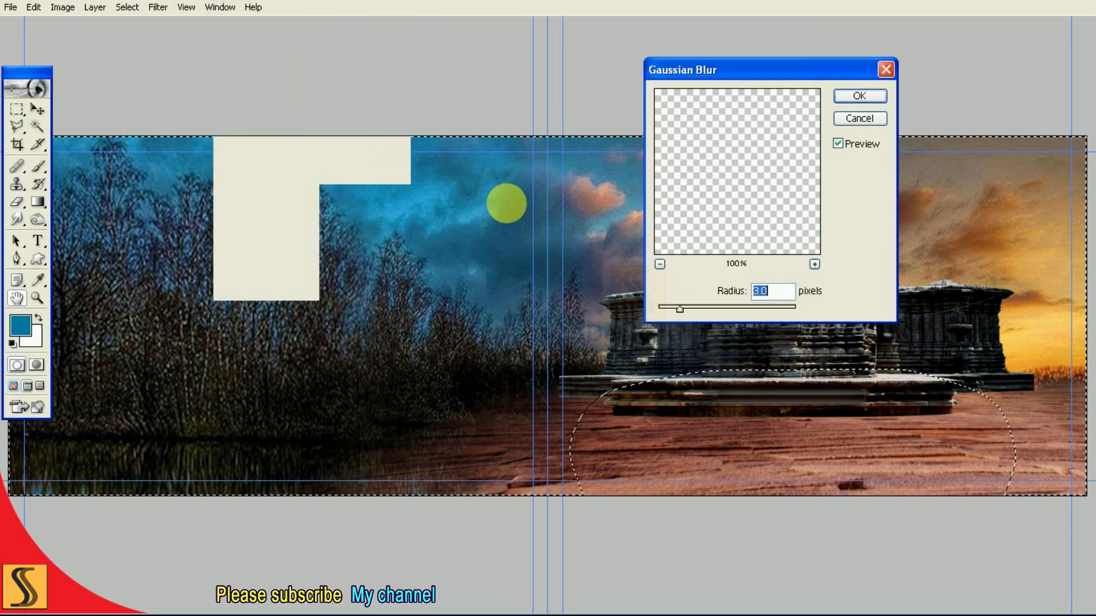
pyautogui.write('12')
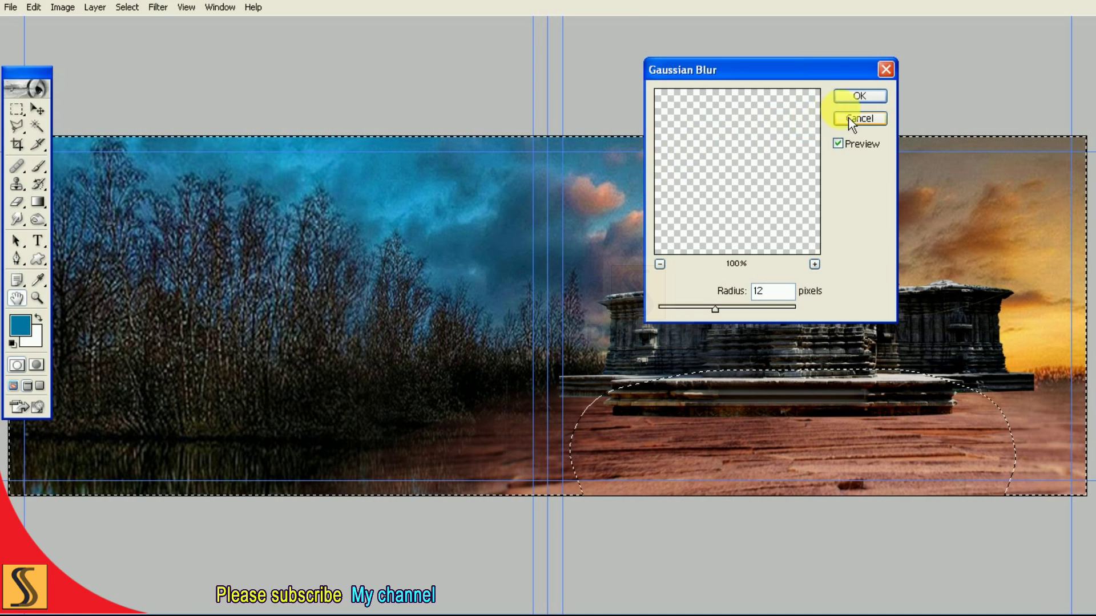
pyautogui.click(846, 97)
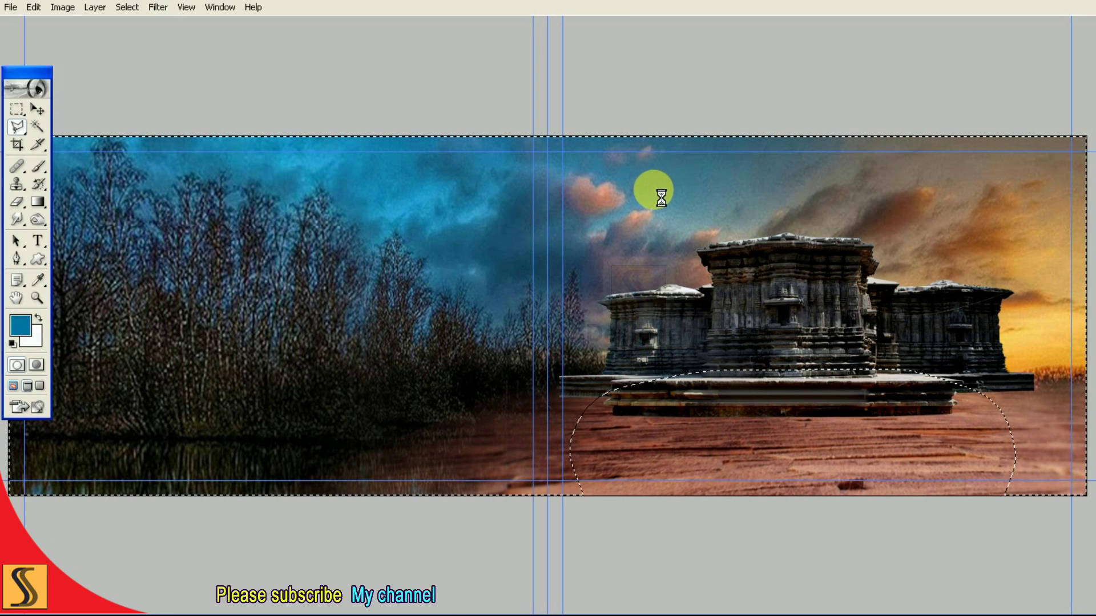
# Step: Deselect and make Layer 3 the active layer
pyautogui.click(138, 7)
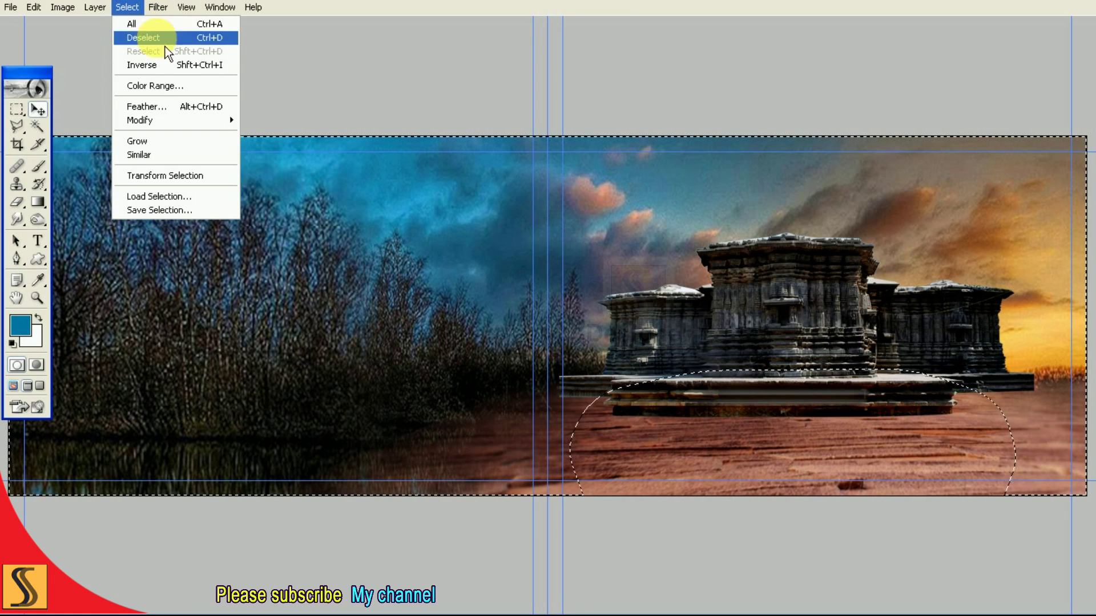
pyautogui.click(215, 37)
pyautogui.press('F7')
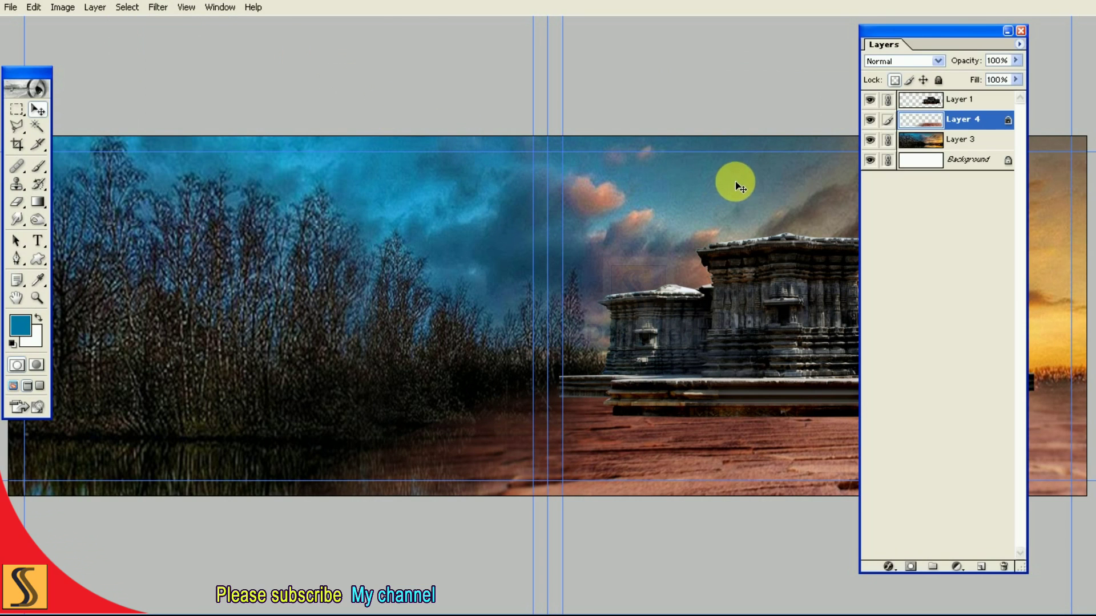
pyautogui.click(912, 140)
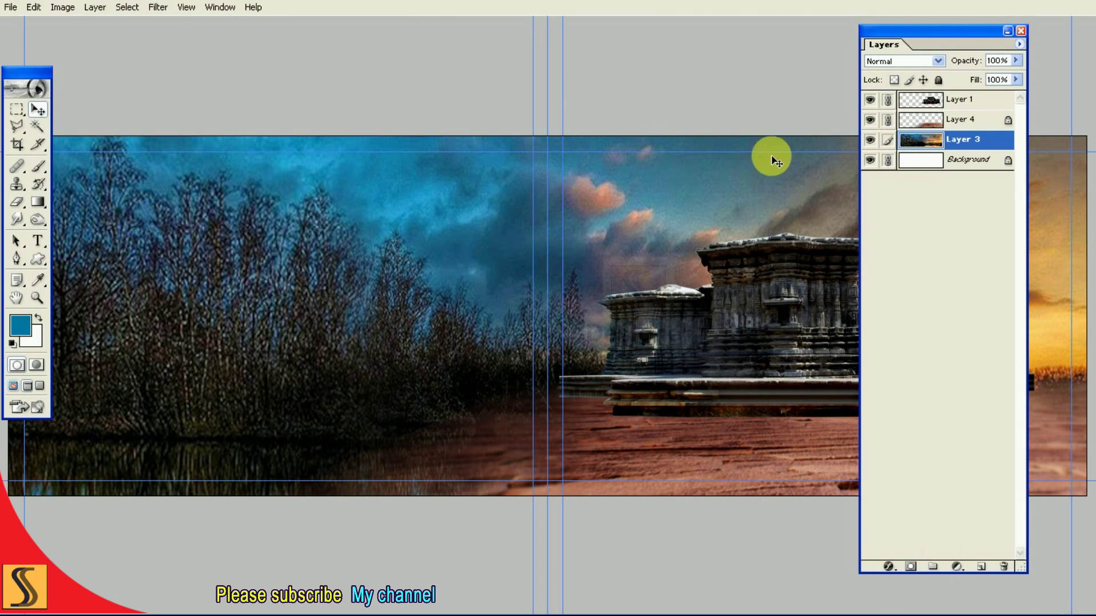
pyautogui.press('F7')
pyautogui.press('F7')
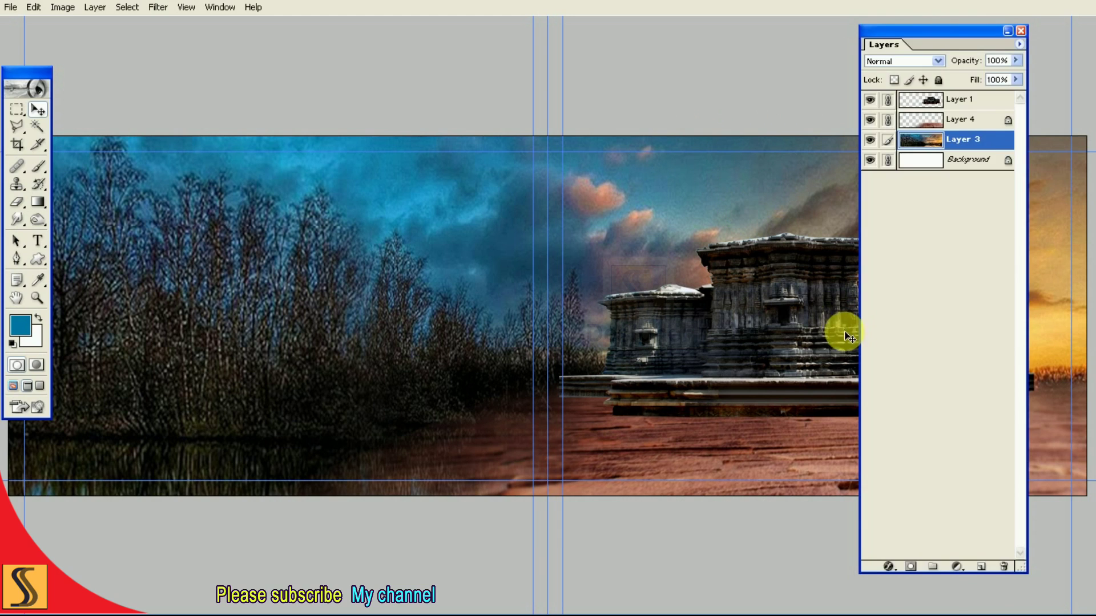
pyautogui.press('F7')
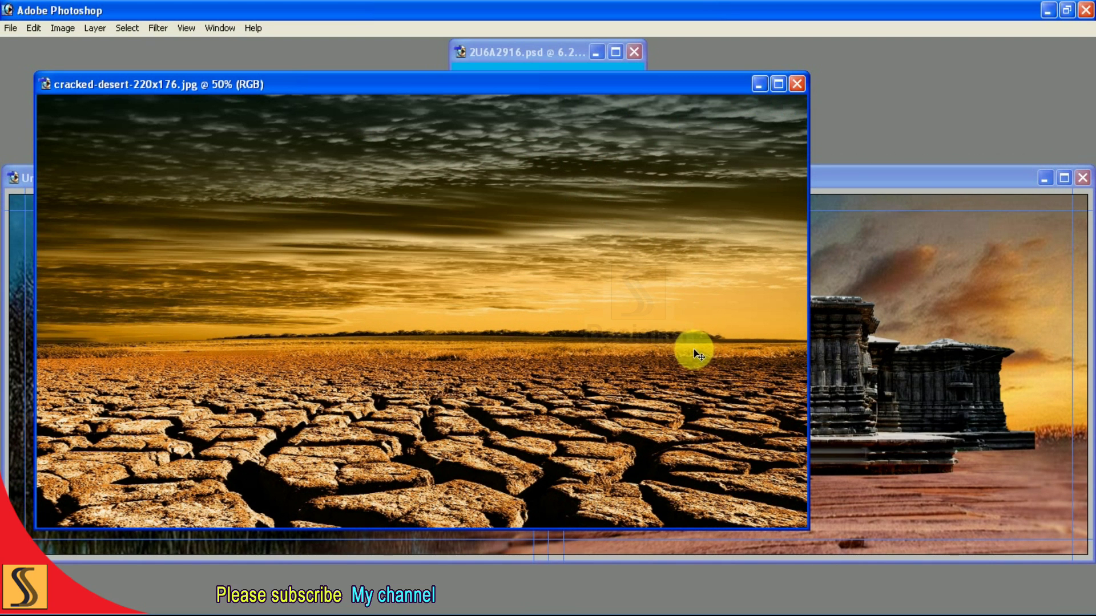
# Step: Free-transform the desert sunset photo larger, positioning it behind the temple on the right
pyautogui.press('Tab')
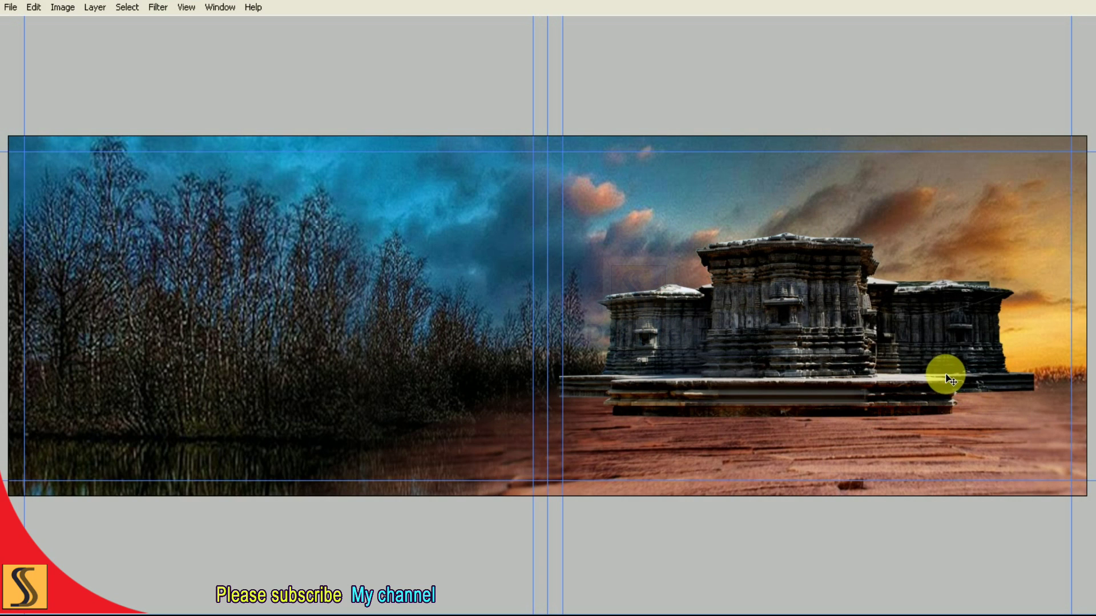
pyautogui.scroll(1, 958, 393)
pyautogui.hotkey('ctrl', 't')
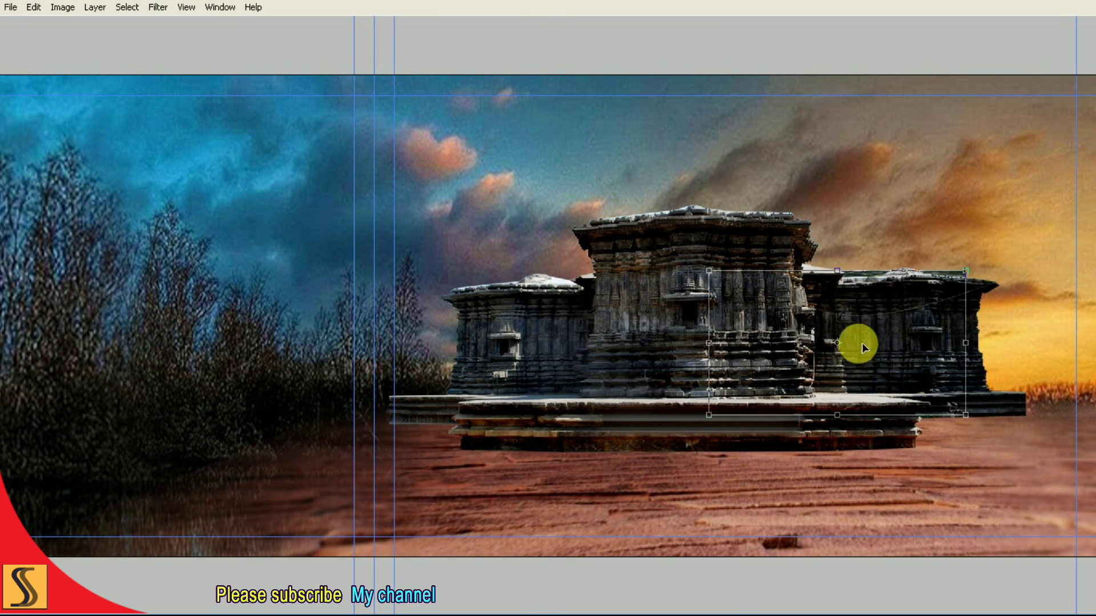
pyautogui.moveTo(981, 294)
pyautogui.mouseDown()
pyautogui.moveTo(1010, 380)
pyautogui.moveTo(1009, 370)
pyautogui.mouseUp()
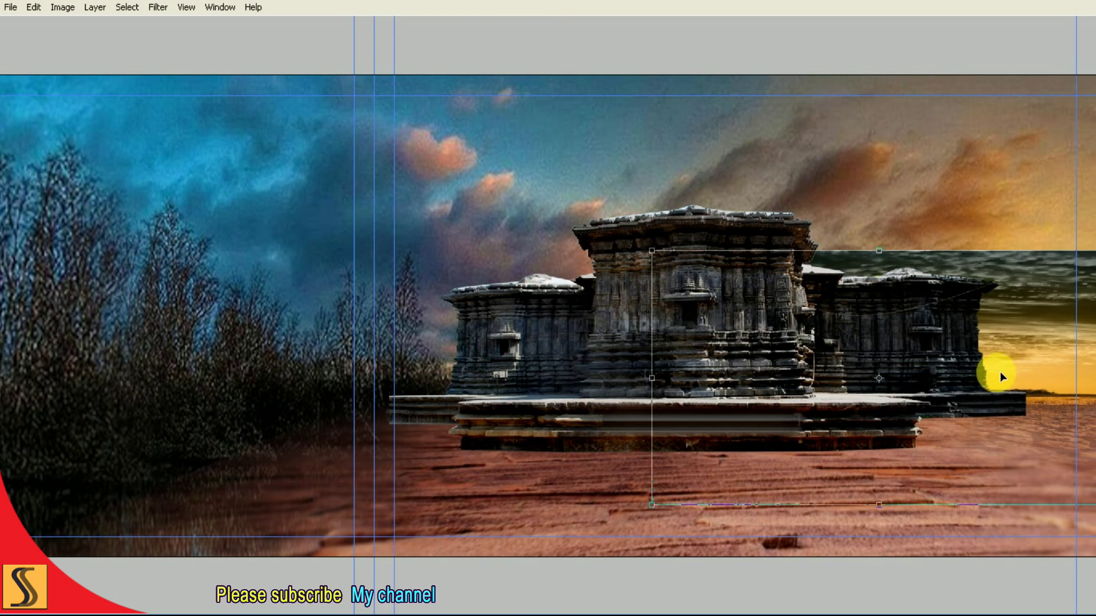
pyautogui.hotkey('ctrl', '0')
pyautogui.moveTo(721, 247); pyautogui.dragTo(486, 223)
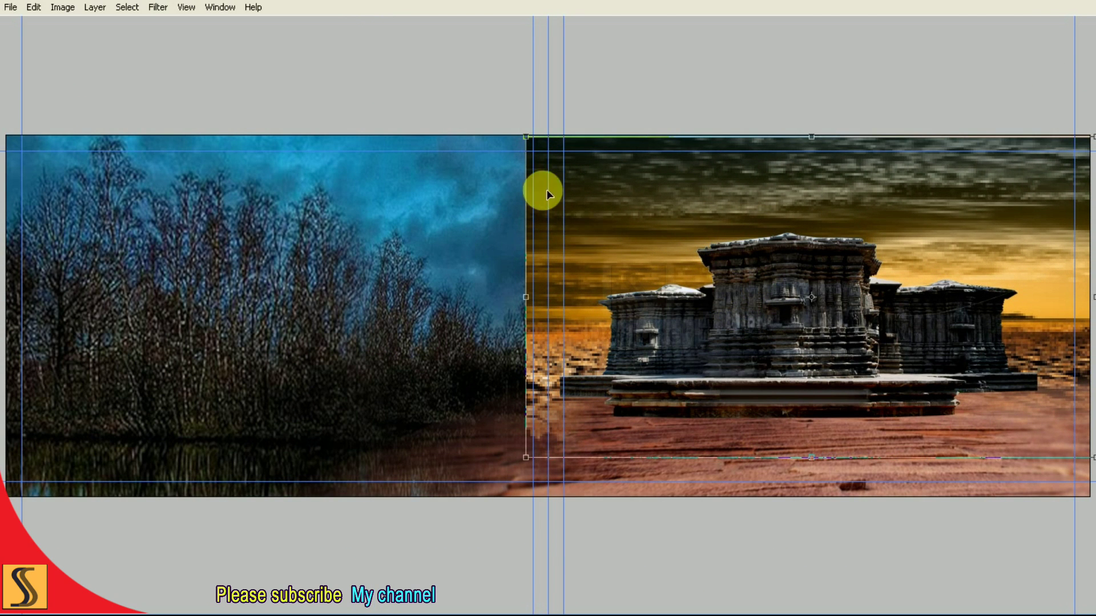
pyautogui.moveTo(527, 139); pyautogui.dragTo(434, 86)
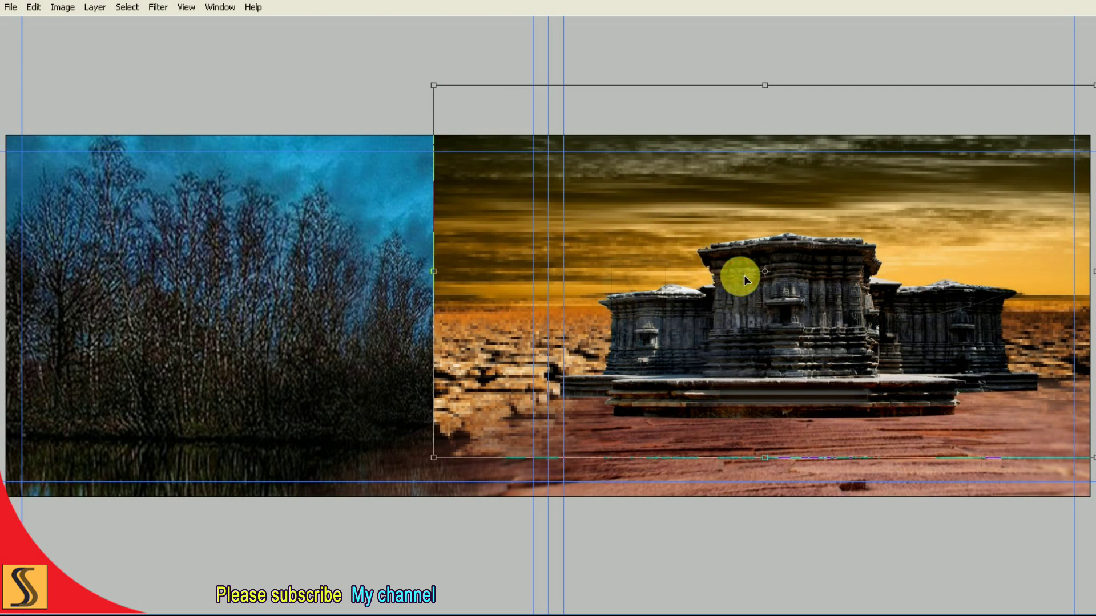
pyautogui.moveTo(745, 276); pyautogui.dragTo(763, 345)
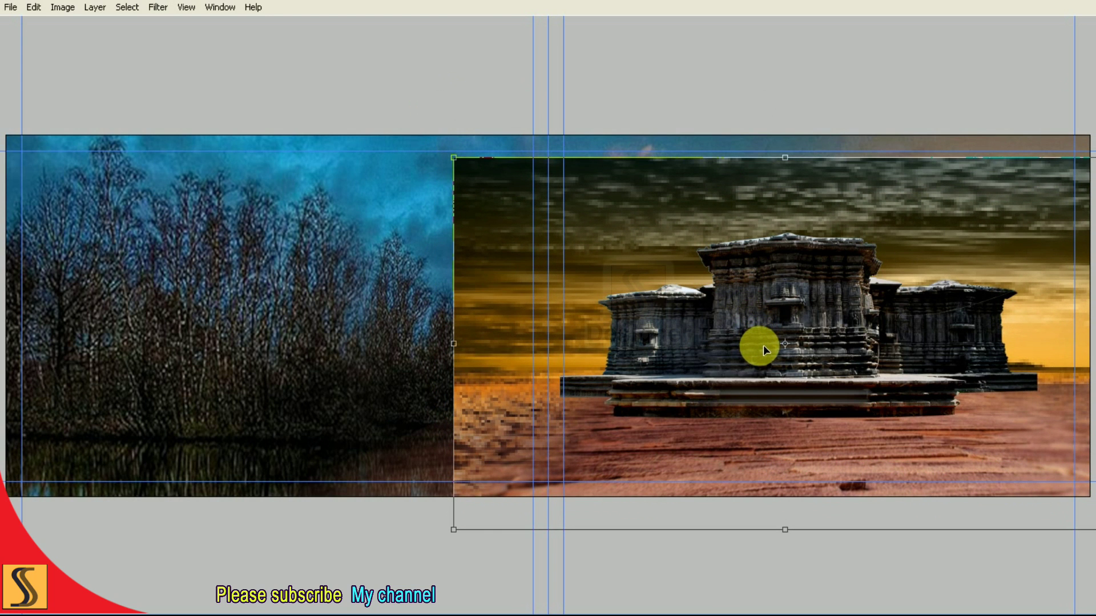
pyautogui.moveTo(454, 159); pyautogui.dragTo(423, 153)
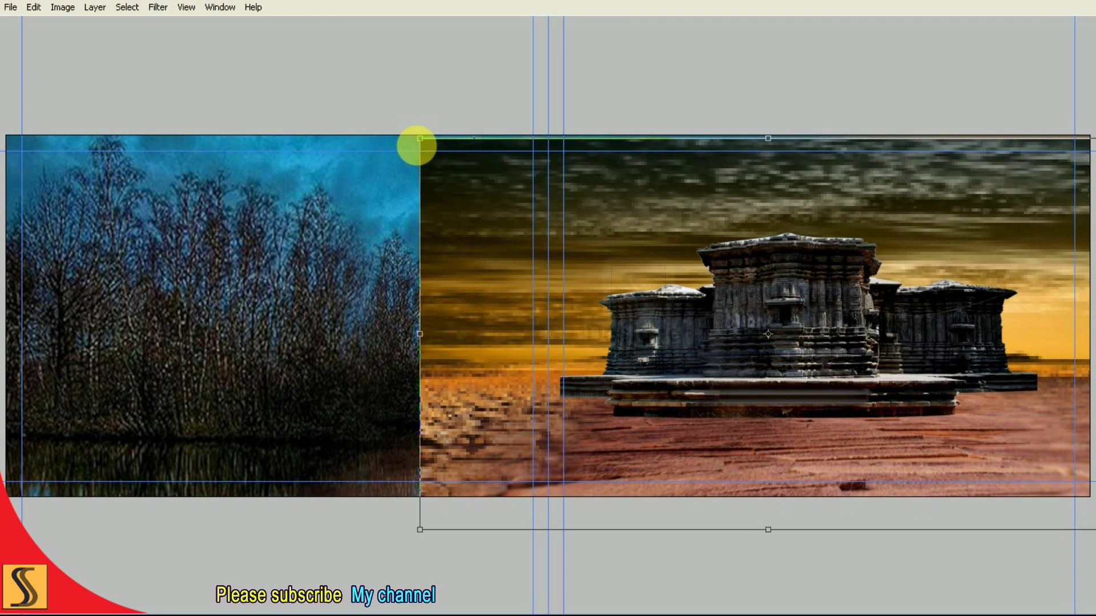
pyautogui.hotkey('ctrl', '+')
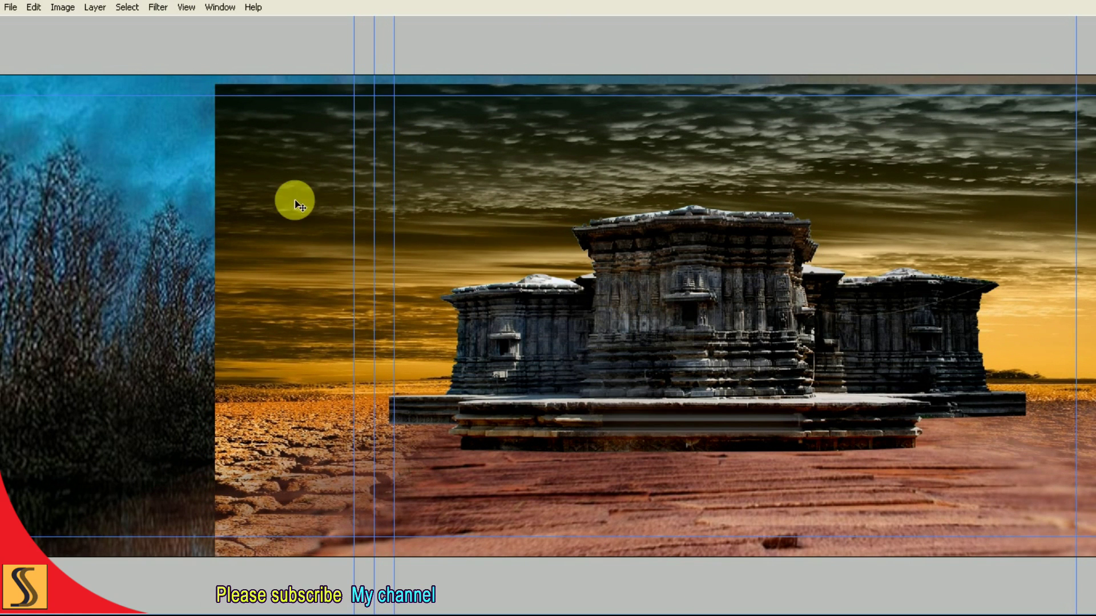
pyautogui.hotkey('alt', 'w')
# Step: Switch to the eraser, hide the guides, and make Layer 5 the active layer
pyautogui.press('t')
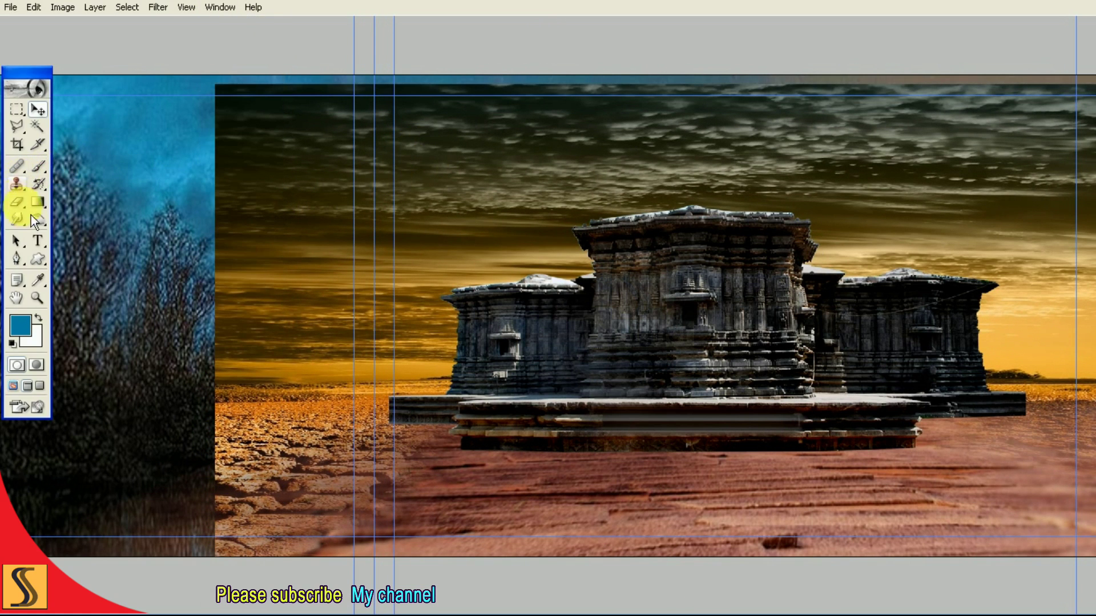
pyautogui.click(19, 203)
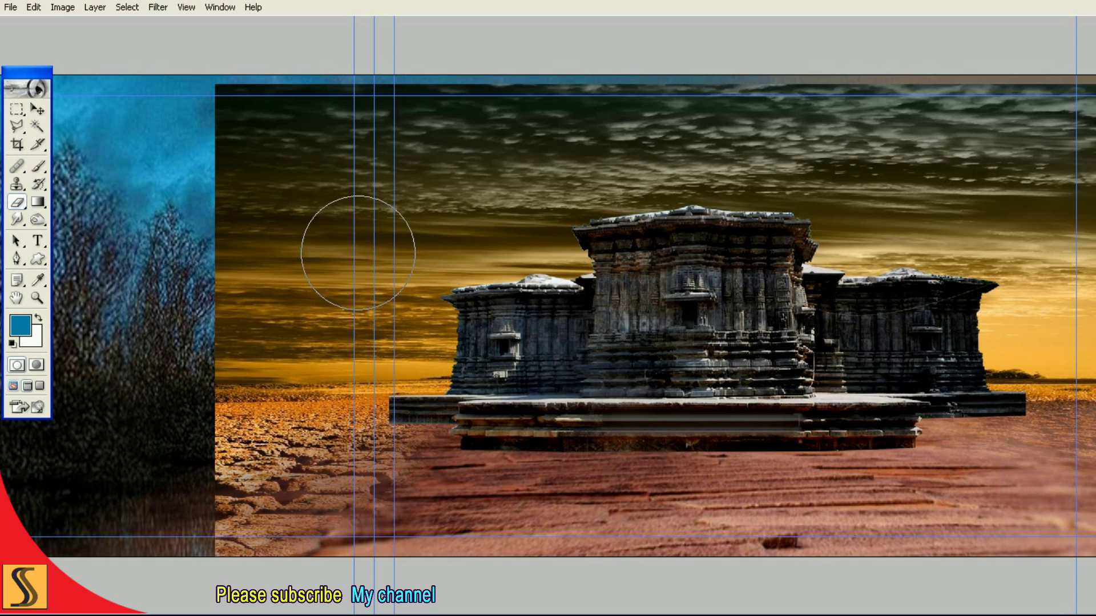
pyautogui.press('Tab')
pyautogui.hotkey('ctrl', ';')
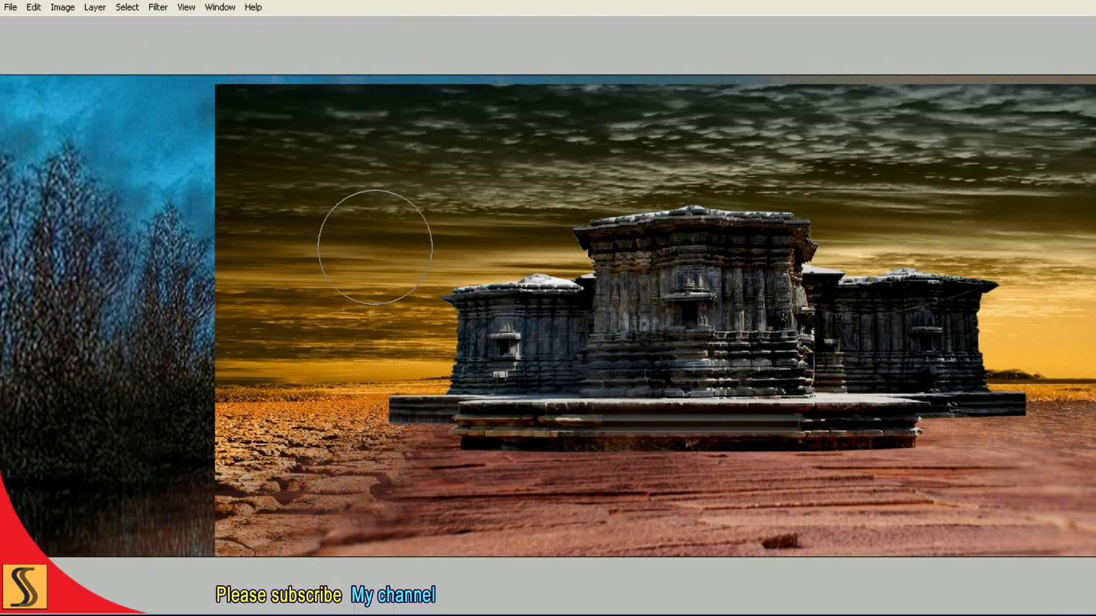
pyautogui.press('F7')
pyautogui.click(906, 143)
pyautogui.click(909, 145)
pyautogui.press('F7')
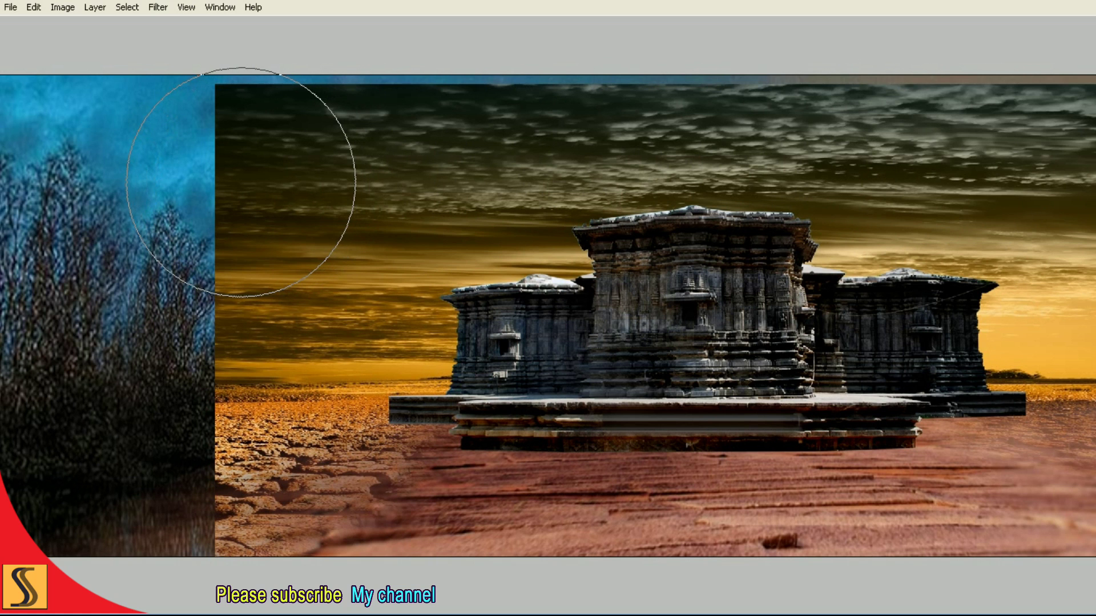
# Step: Softly erase the seam to reveal the cloud sky and left-side trees
pyautogui.hotkey('ctrl', 'i')
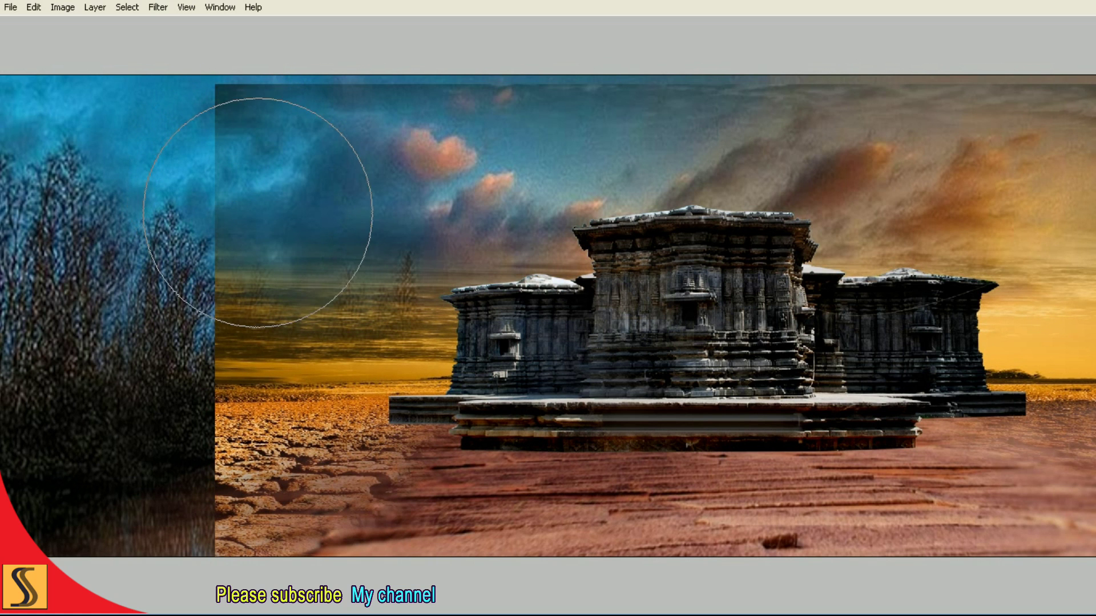
pyautogui.click(580, 331)
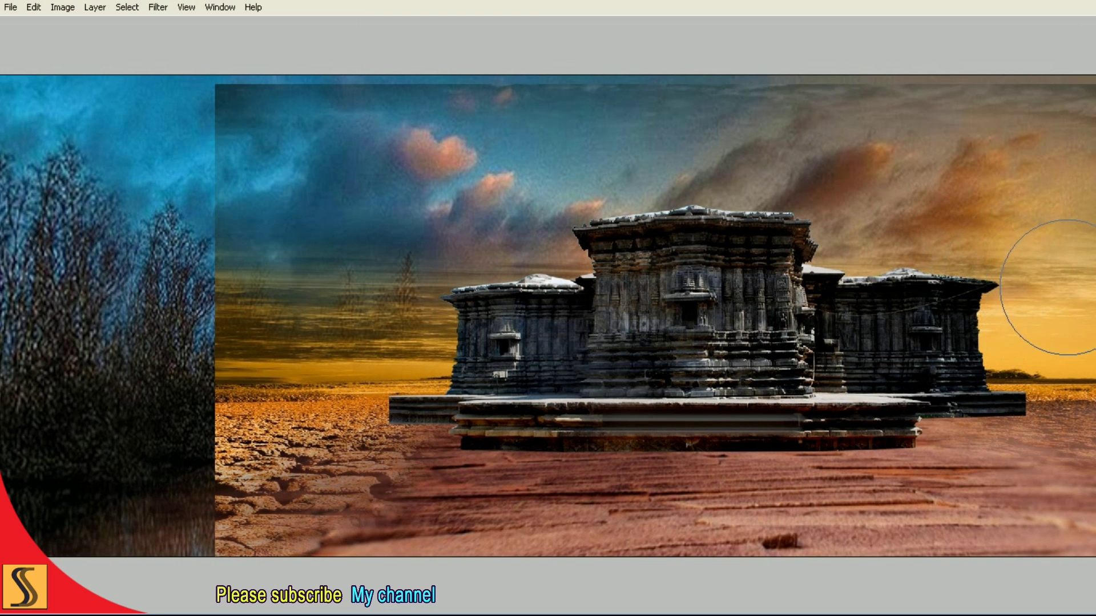
pyautogui.moveTo(1071, 285)
pyautogui.mouseDown()
pyautogui.moveTo(1023, 307)
pyautogui.moveTo(1029, 296)
pyautogui.moveTo(1052, 310)
pyautogui.mouseUp()
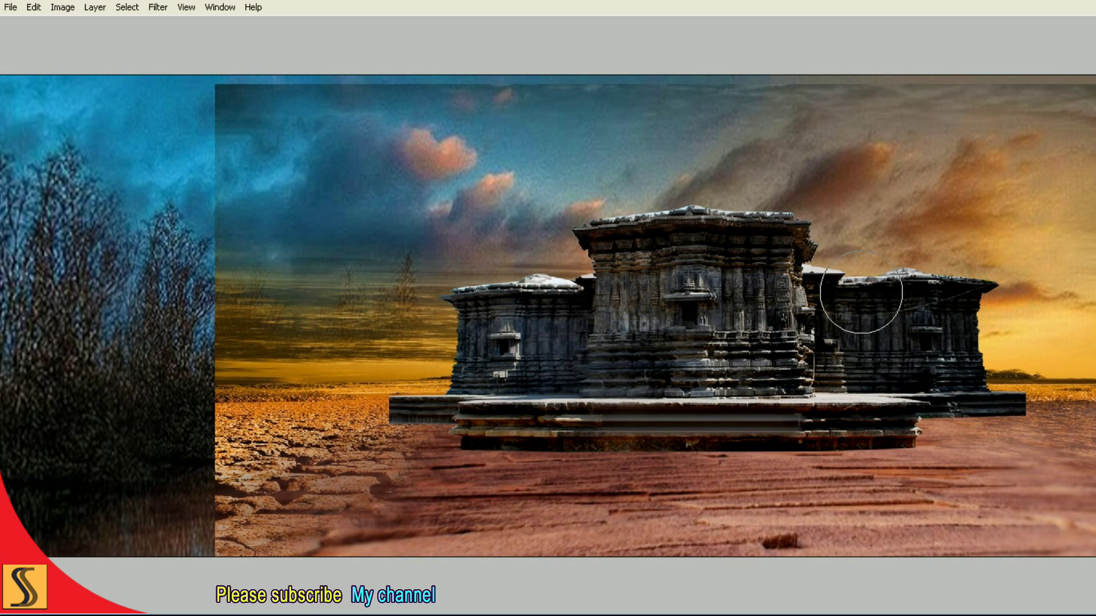
pyautogui.moveTo(463, 322); pyautogui.dragTo(281, 322)
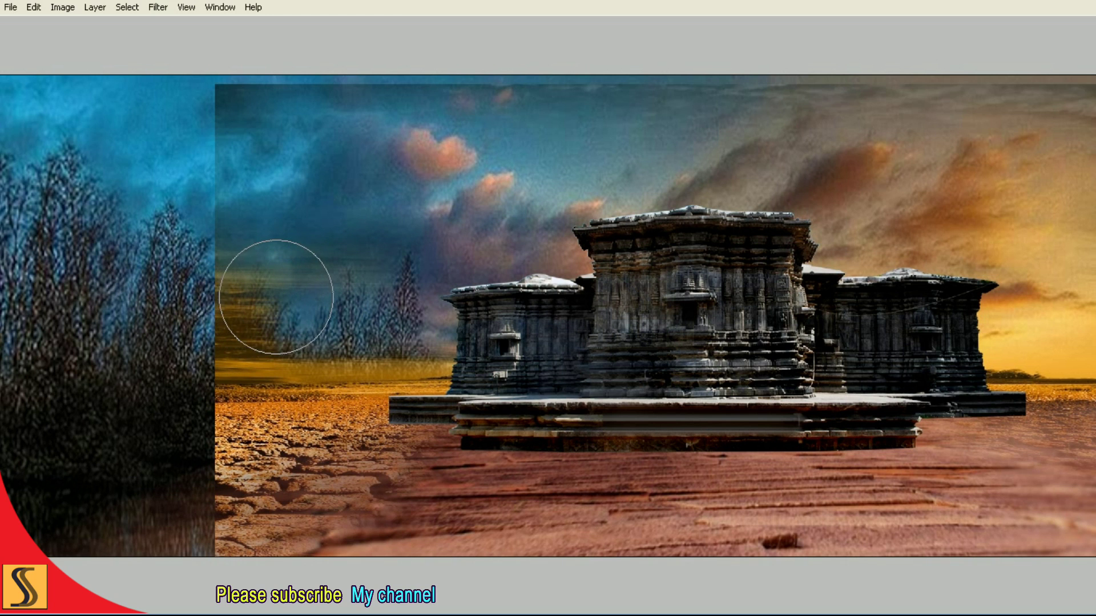
pyautogui.moveTo(291, 292); pyautogui.dragTo(438, 319)
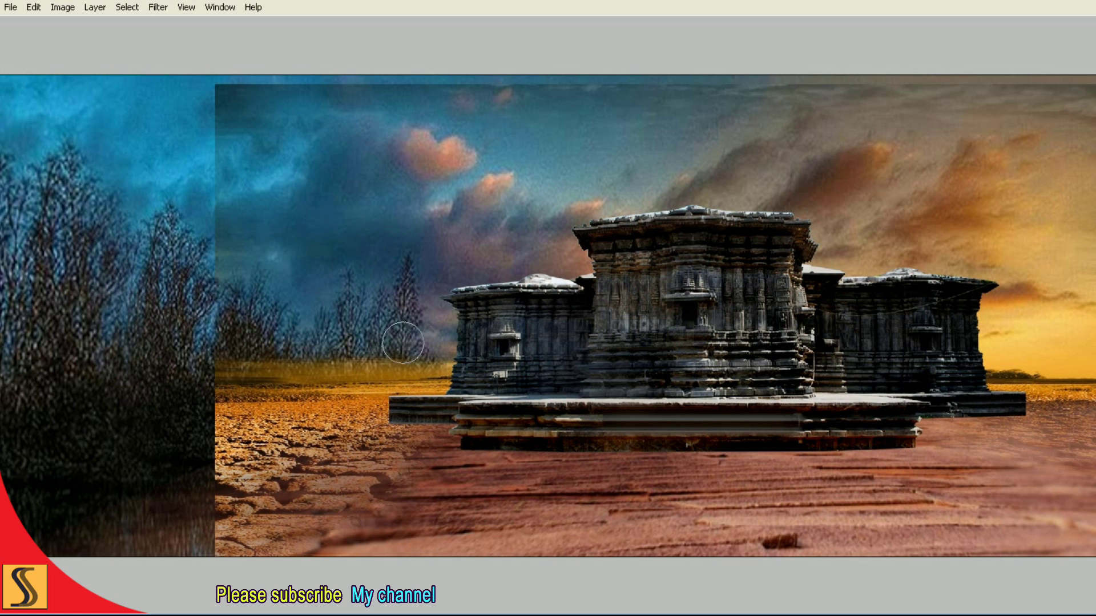
pyautogui.moveTo(403, 343); pyautogui.dragTo(268, 347)
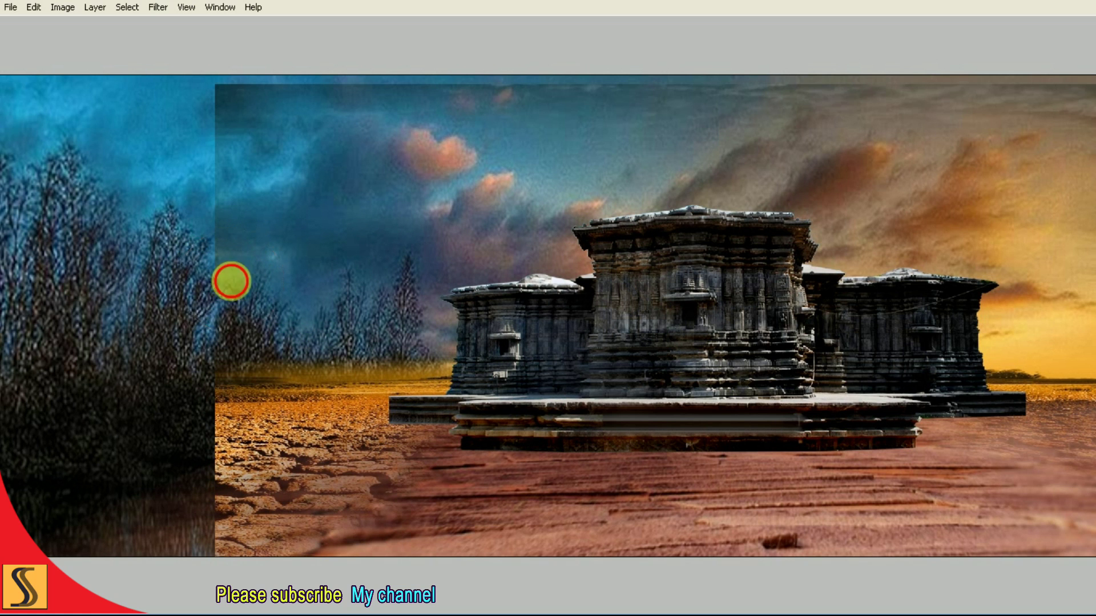
pyautogui.hotkey('ctrl', '-')
pyautogui.press('F7')
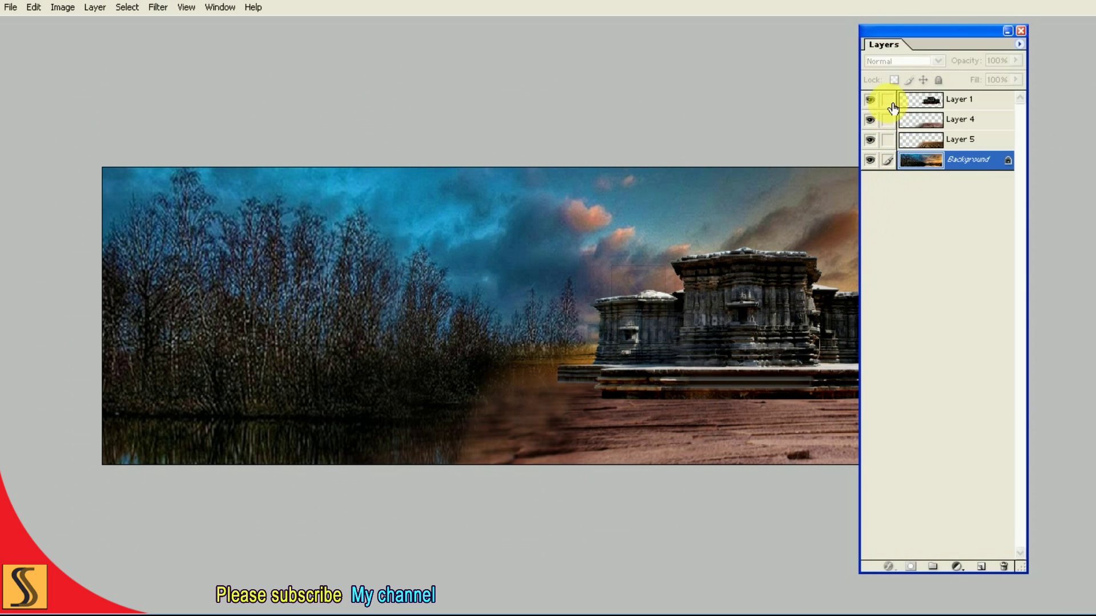
# Step: Trace a polygonal selection around the temple area
pyautogui.press('F7')
pyautogui.hotkey('alt', 'w')
pyautogui.press('o')
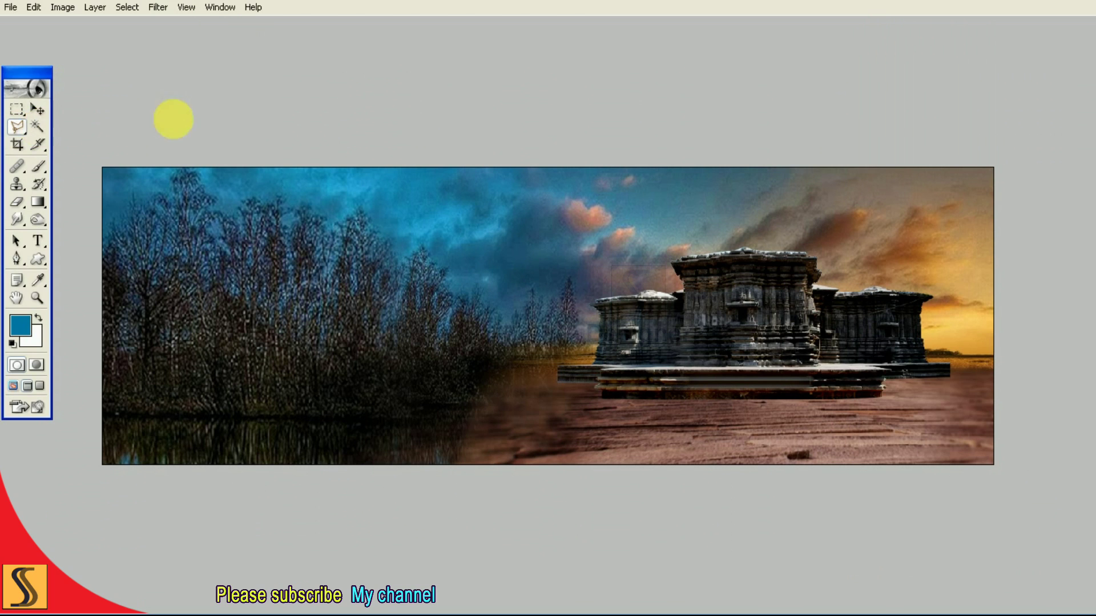
pyautogui.click(860, 105)
pyautogui.click(533, 234)
pyautogui.click(484, 336)
pyautogui.click(610, 464)
pyautogui.click(986, 504)
pyautogui.click(1092, 410)
pyautogui.click(1075, 141)
pyautogui.click(1005, 91)
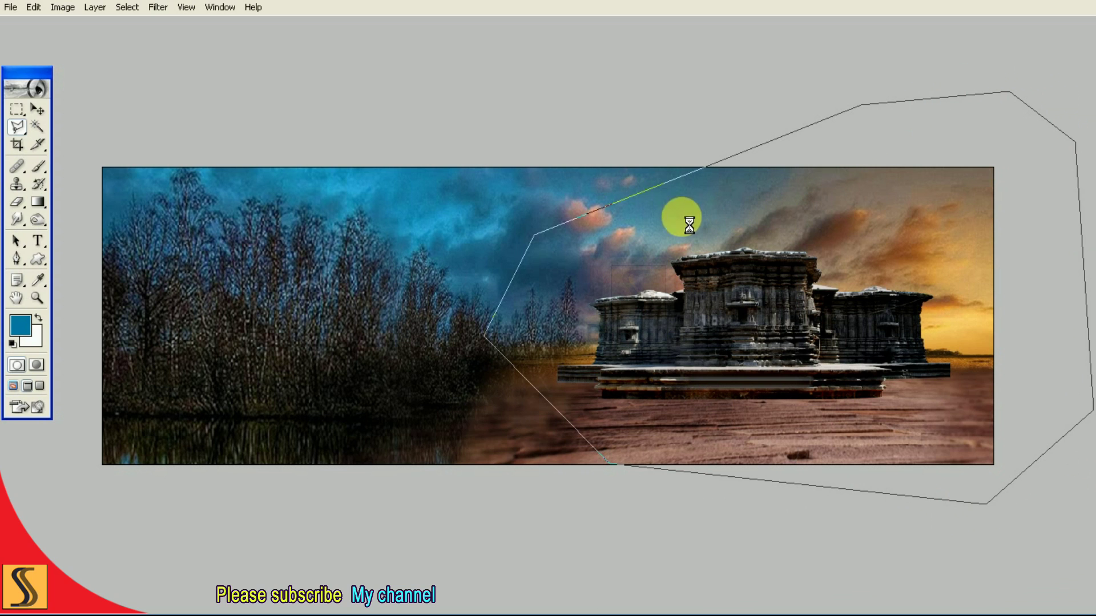
# Step: Invert the selection and feather it by 250 pixels
pyautogui.rightClick(635, 222)
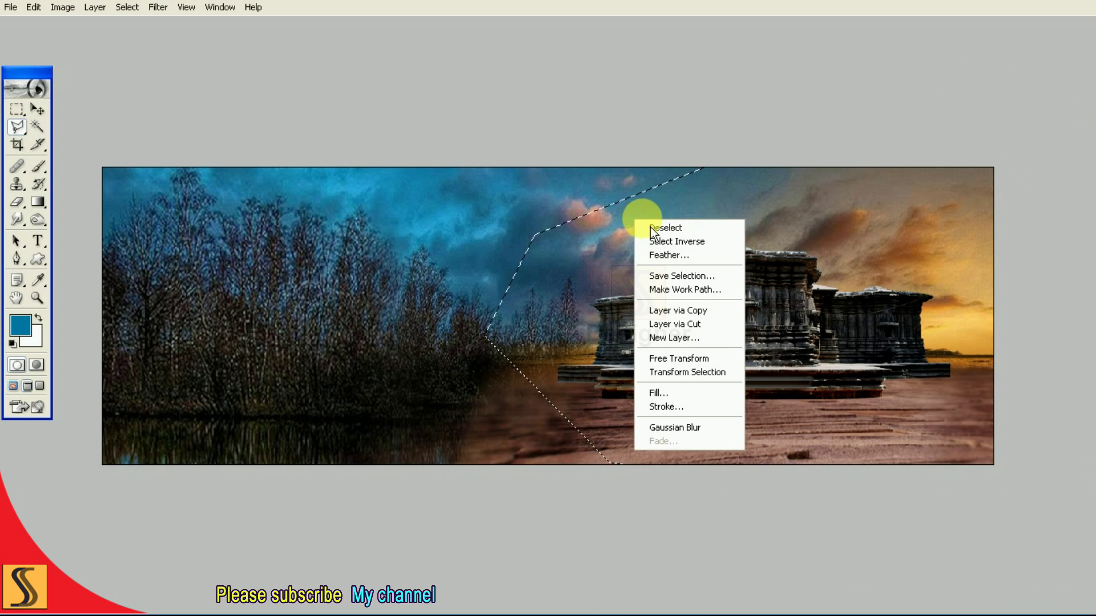
pyautogui.click(705, 243)
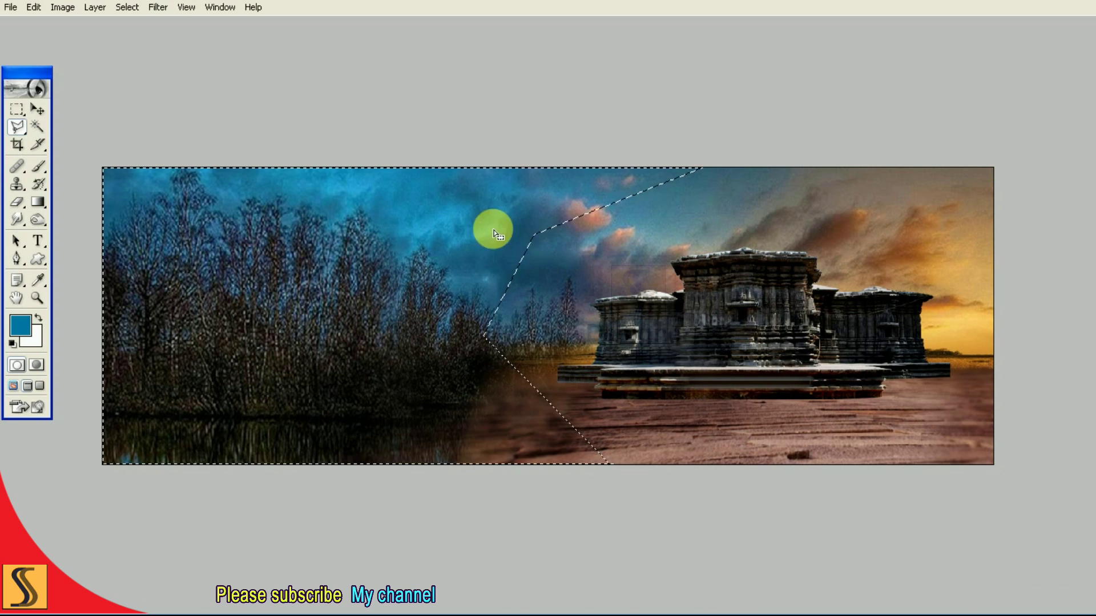
pyautogui.rightClick(445, 219)
pyautogui.click(493, 253)
pyautogui.write('250')
pyautogui.click(880, 285)
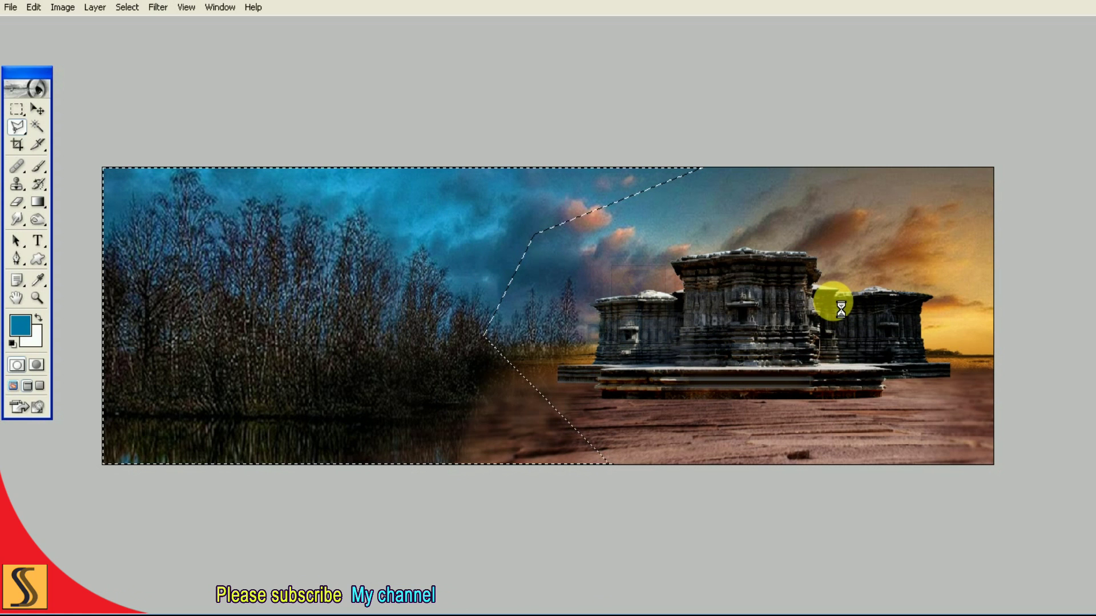
# Step: Apply a 52-pixel Gaussian Blur to the left forest and sky
pyautogui.press('F7')
pyautogui.press('v')
pyautogui.click(158, 7)
pyautogui.moveTo(167, 106)
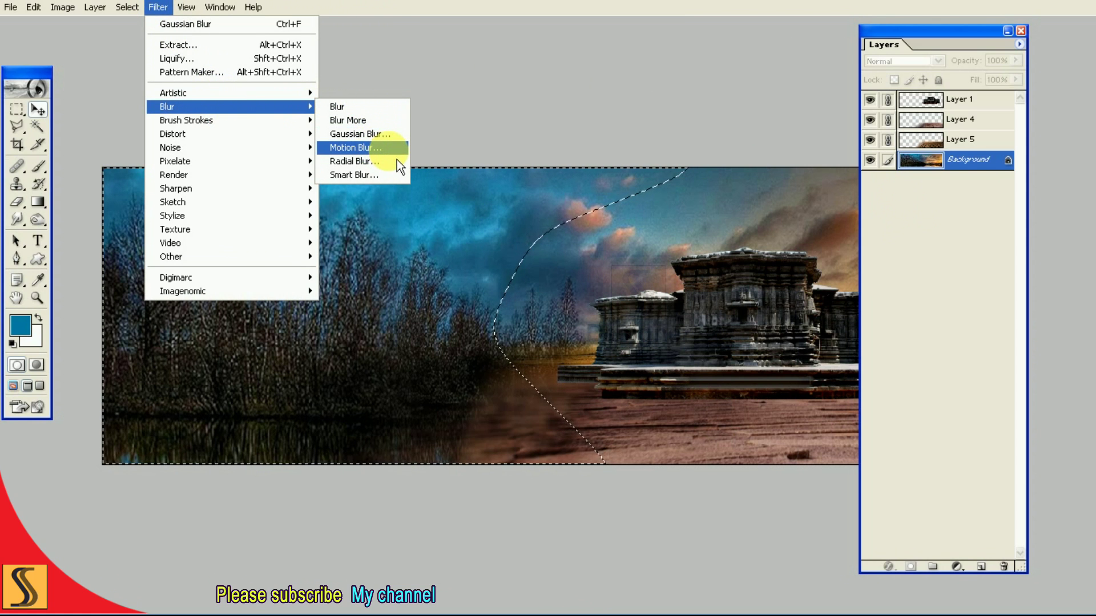
pyautogui.click(376, 135)
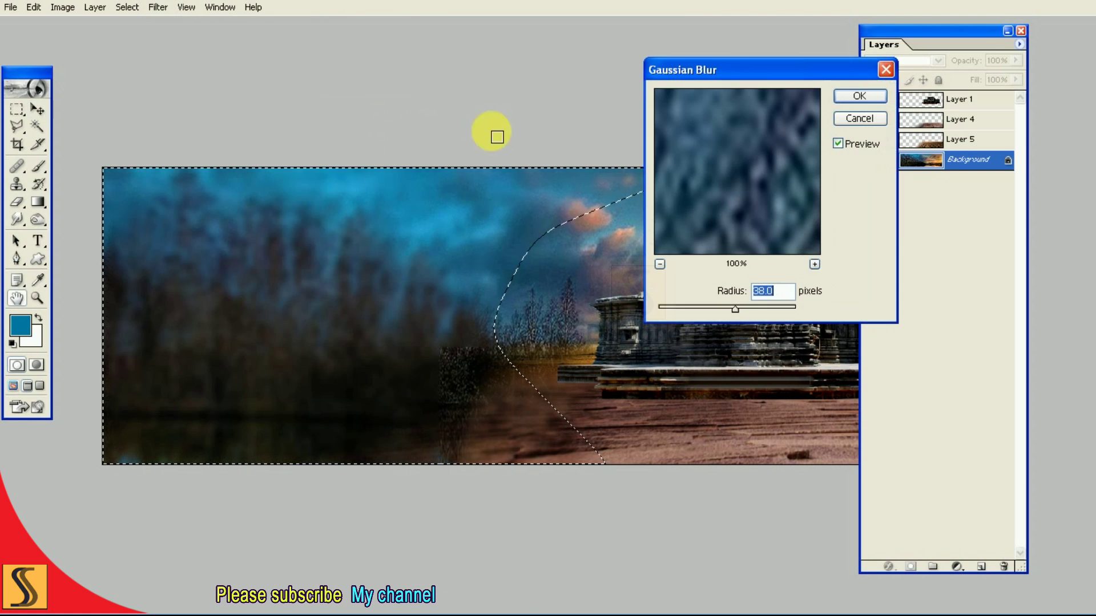
pyautogui.moveTo(730, 70); pyautogui.dragTo(818, 70)
pyautogui.moveTo(824, 308); pyautogui.dragTo(878, 319)
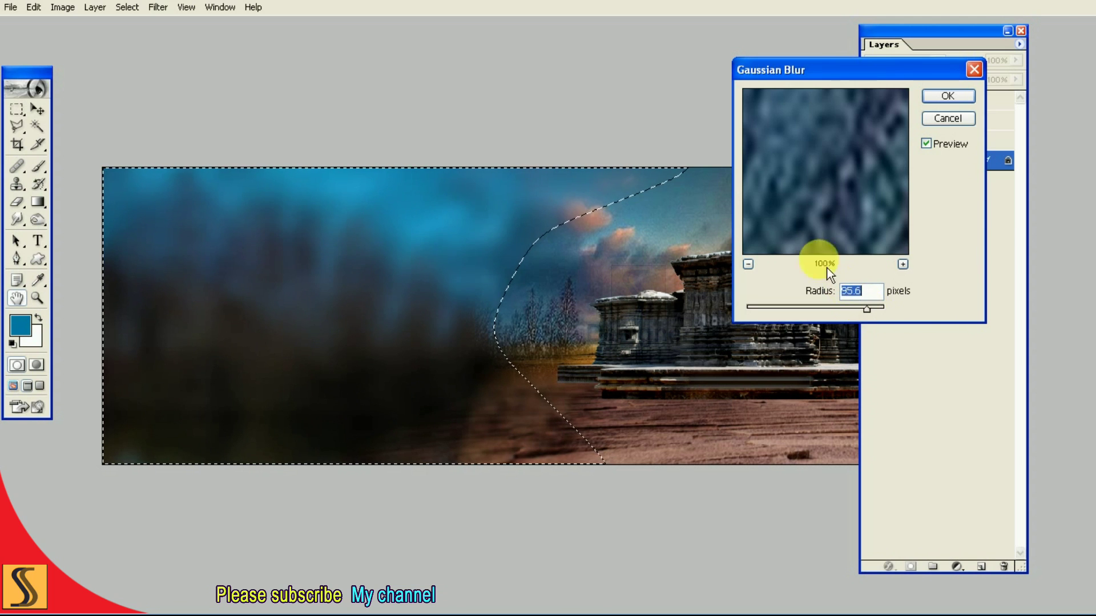
pyautogui.click(946, 97)
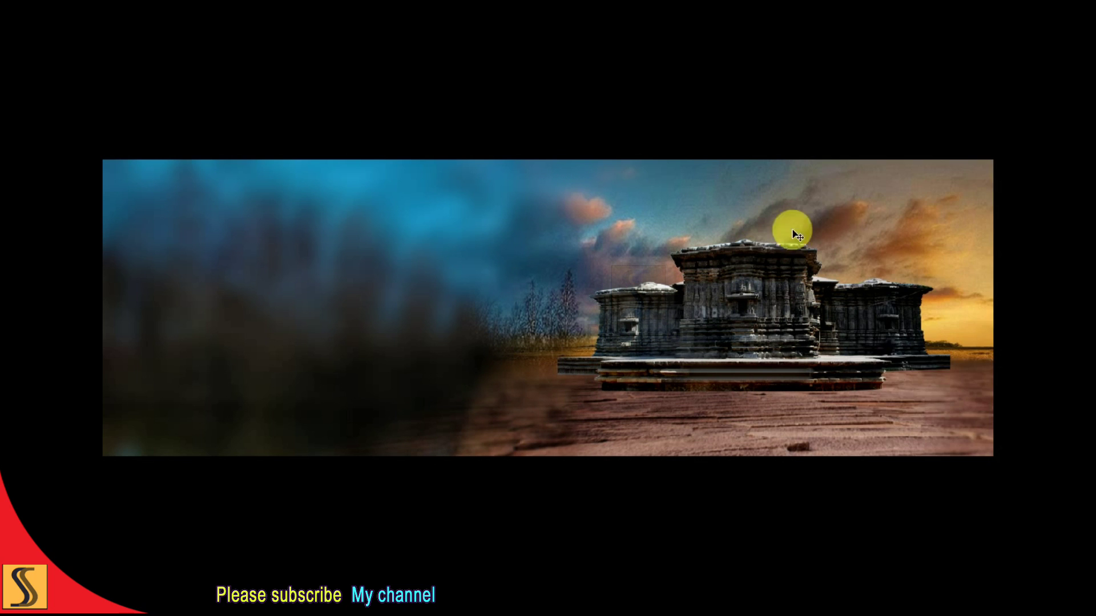
# Step: Shrink the temple on Layer 1 slightly with Free Transform
pyautogui.press('F7')
pyautogui.click(915, 105)
pyautogui.press('F7')
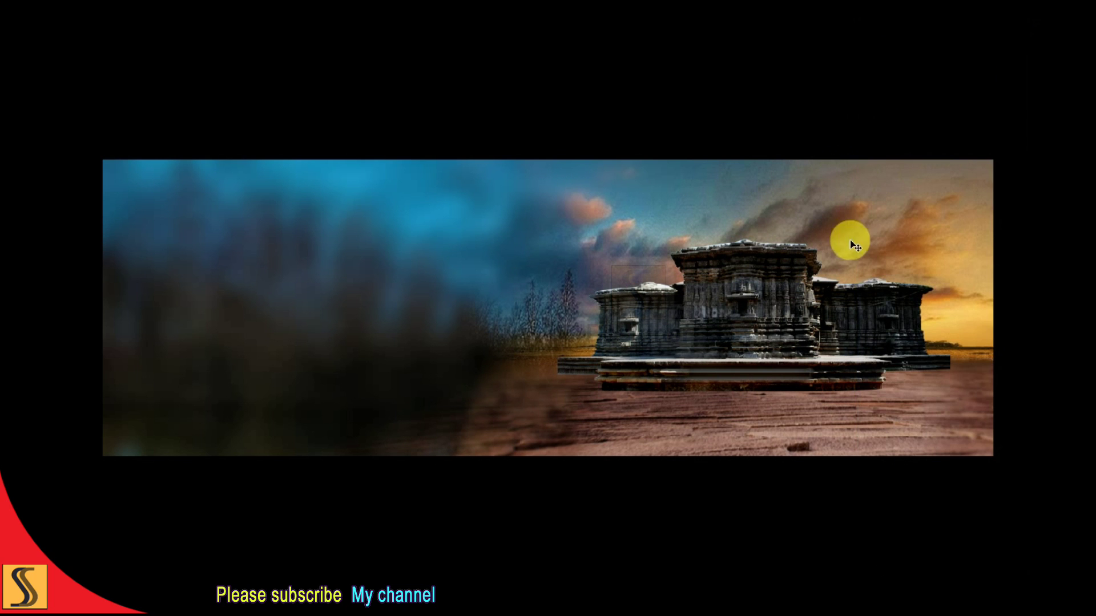
pyautogui.hotkey('ctrl', 't')
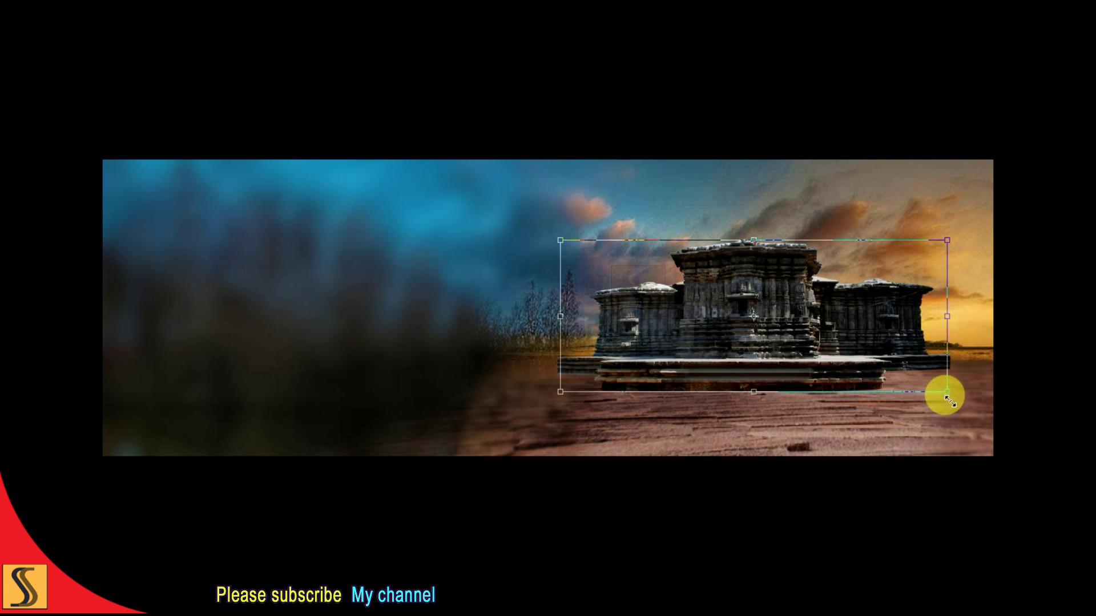
pyautogui.moveTo(950, 401); pyautogui.dragTo(938, 402)
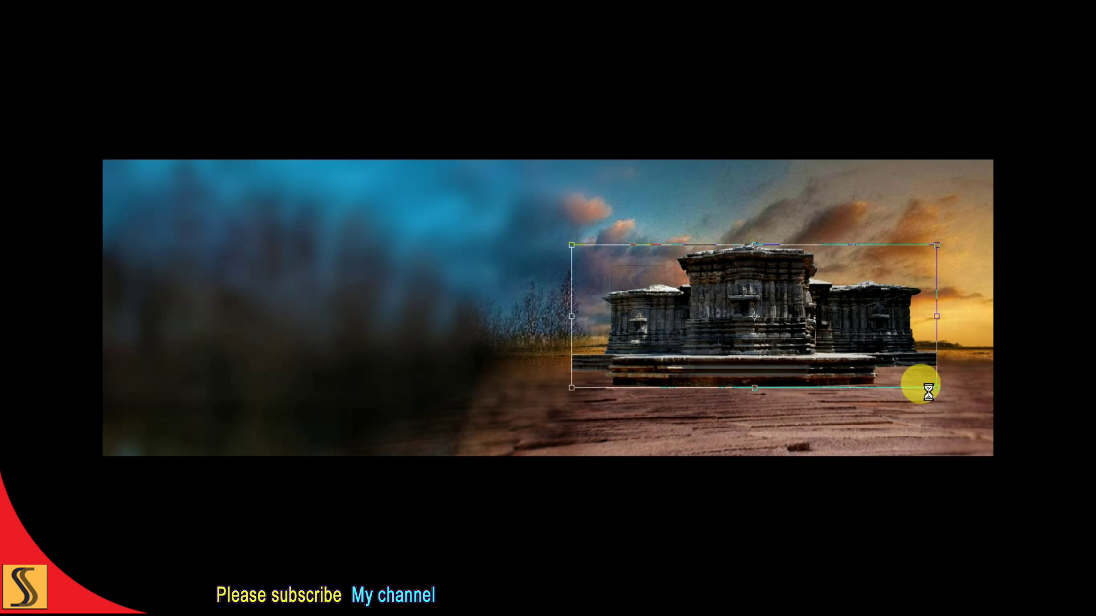
pyautogui.press('f')
# Step: Show the toolbox and pick the Polygonal Lasso tool
pyautogui.click(220, 7)
pyautogui.click(251, 284)
pyautogui.click(17, 127)
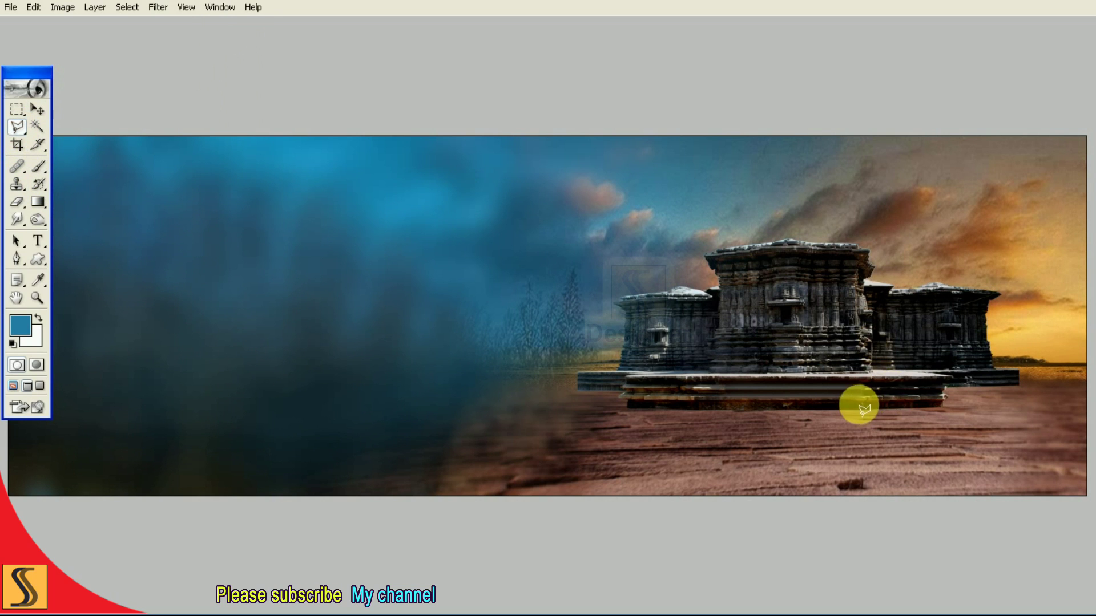
# Step: Trace a polygonal shadow shape on the ground below the temple
pyautogui.click(942, 407)
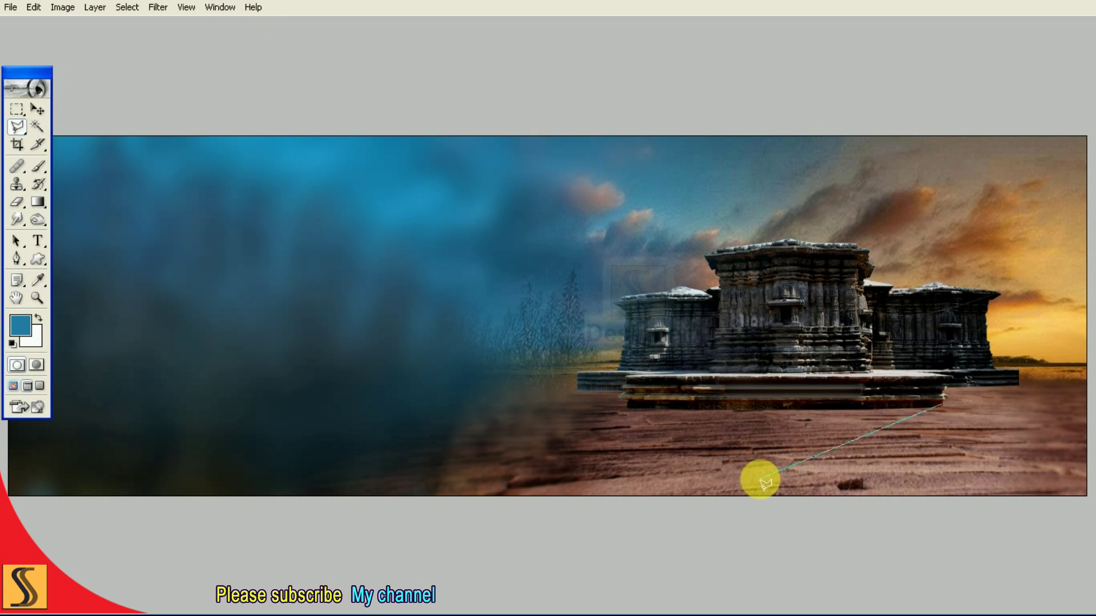
pyautogui.click(713, 480)
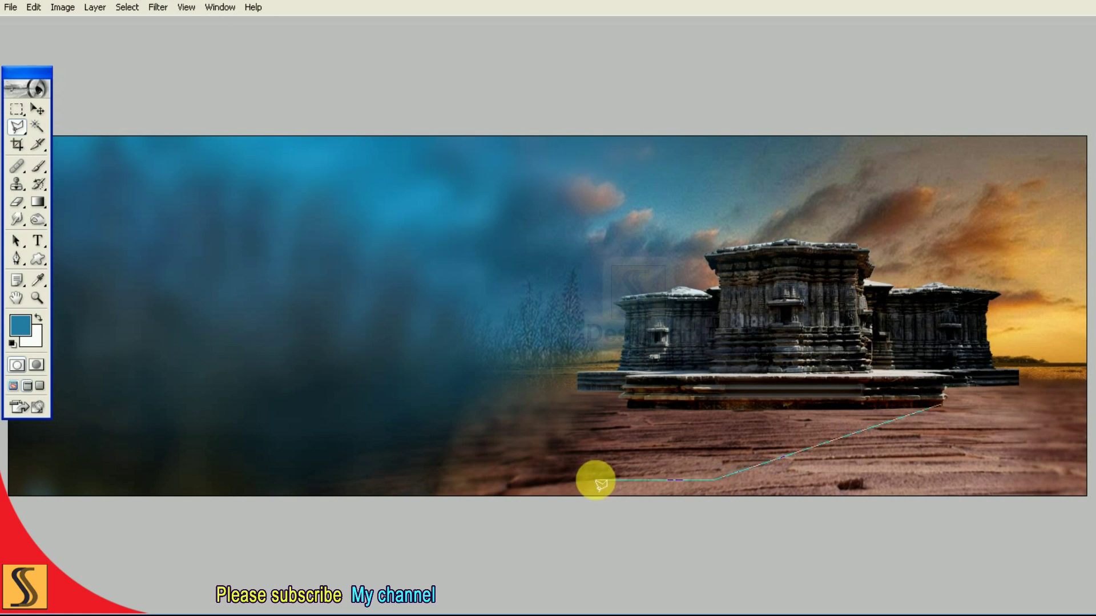
pyautogui.click(415, 484)
pyautogui.click(427, 434)
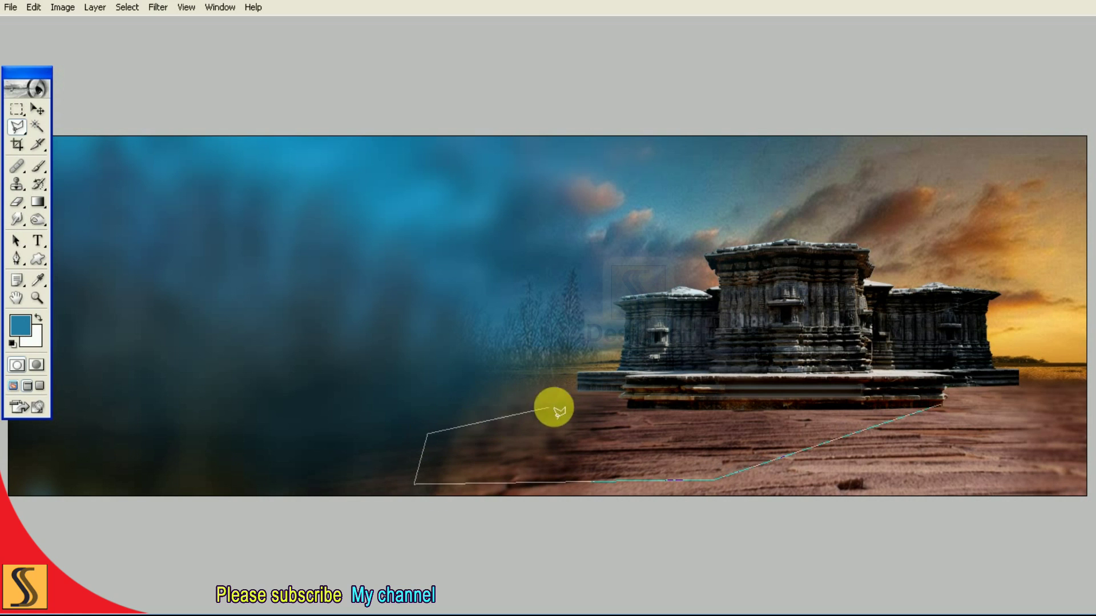
pyautogui.click(580, 386)
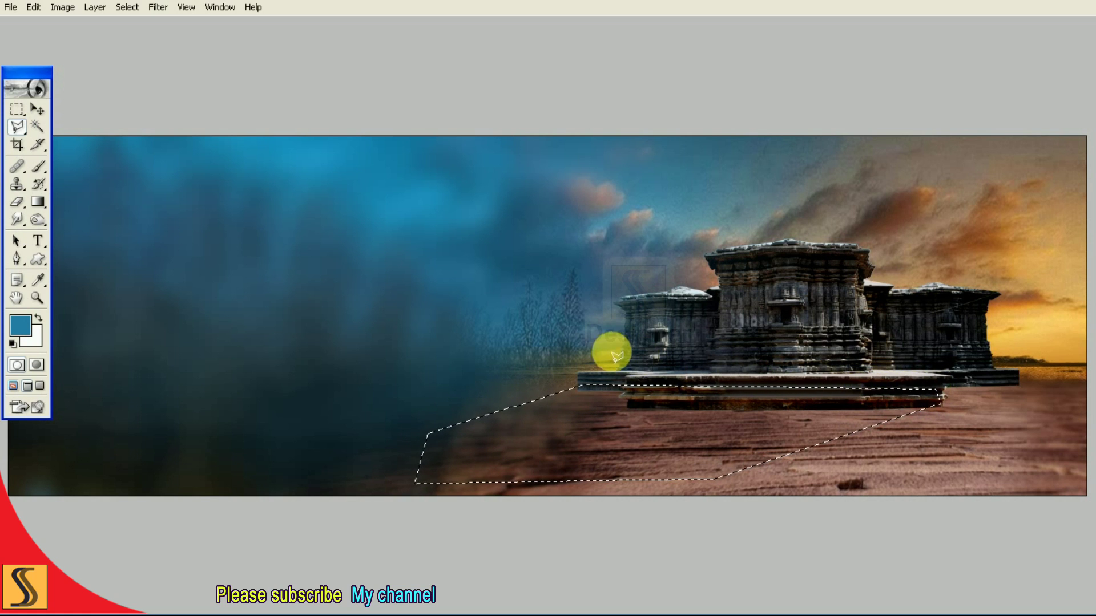
# Step: Add new Layer 6 and set the foreground colour to near-black
pyautogui.press('F7')
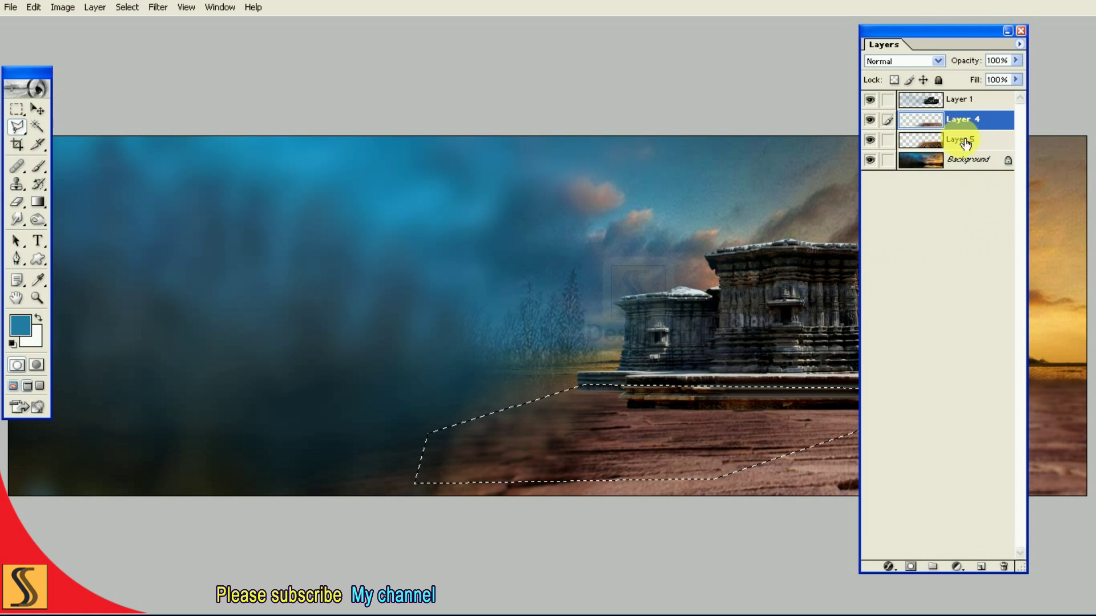
pyautogui.click(991, 568)
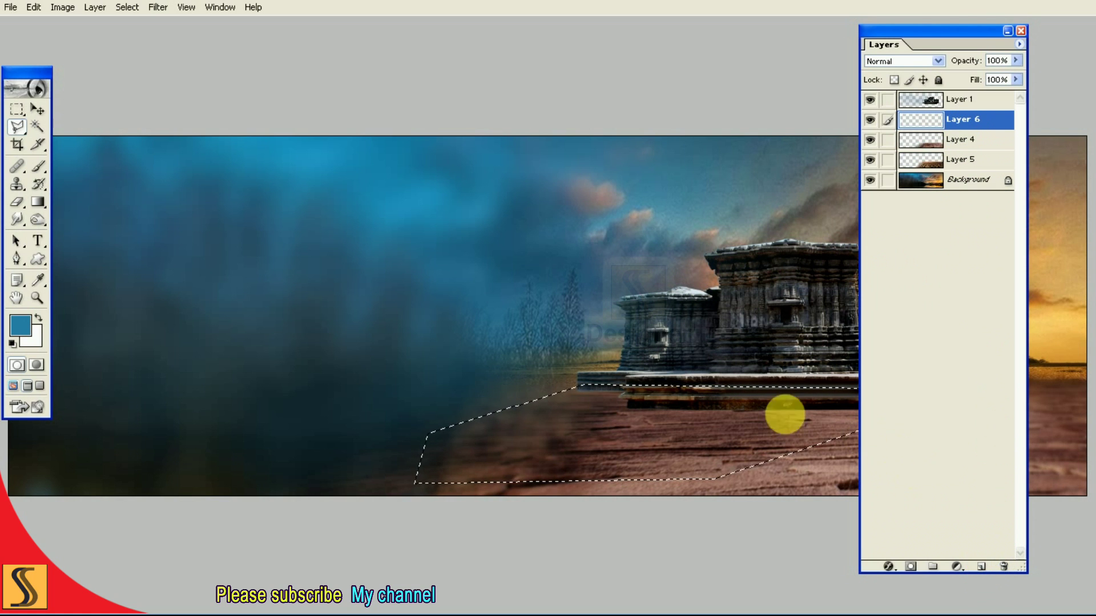
pyautogui.click(20, 326)
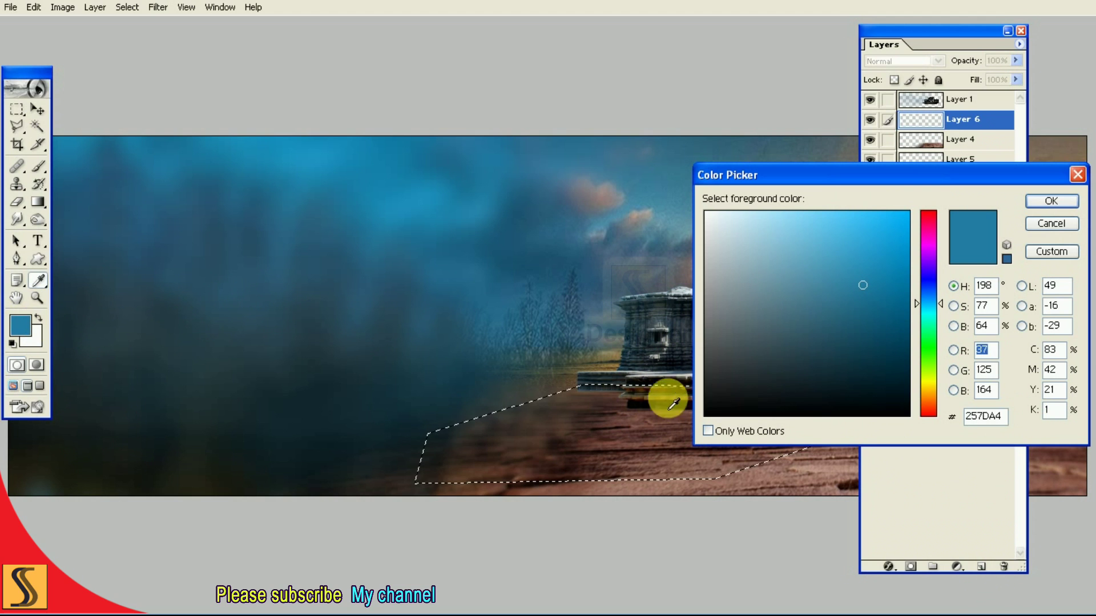
pyautogui.click(725, 385)
pyautogui.click(996, 286)
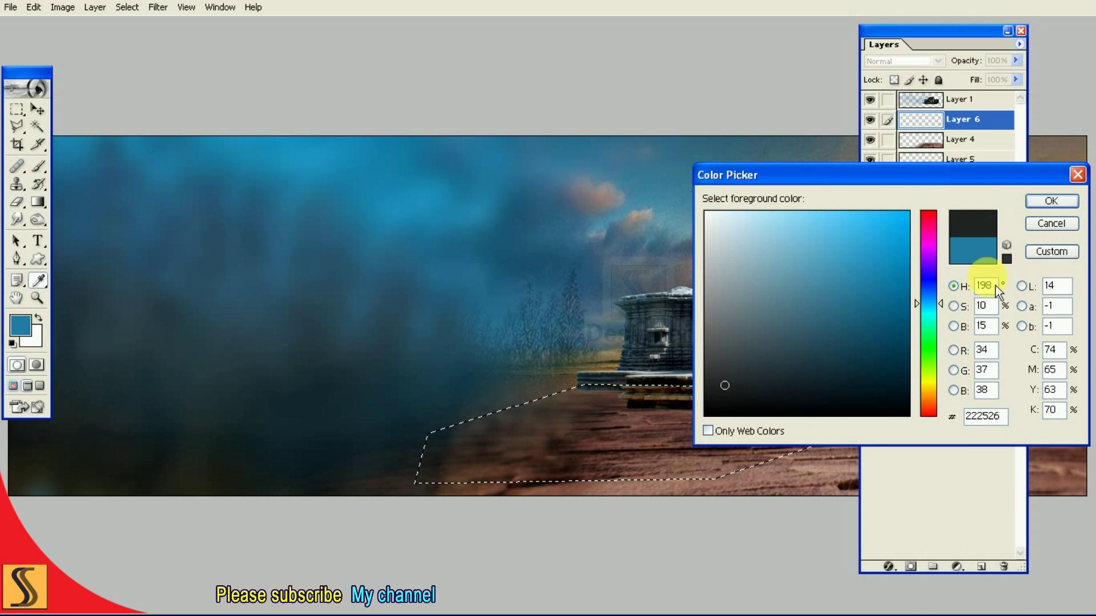
pyautogui.click(1052, 203)
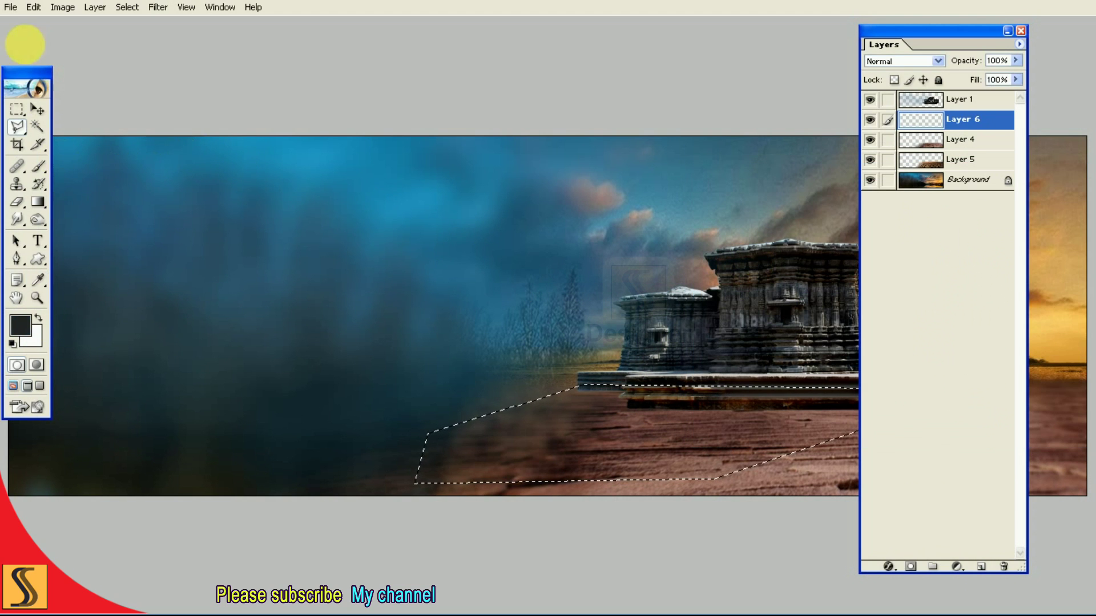
# Step: Fill the shadow selection with the dark foreground colour and deselect
pyautogui.click(36, 9)
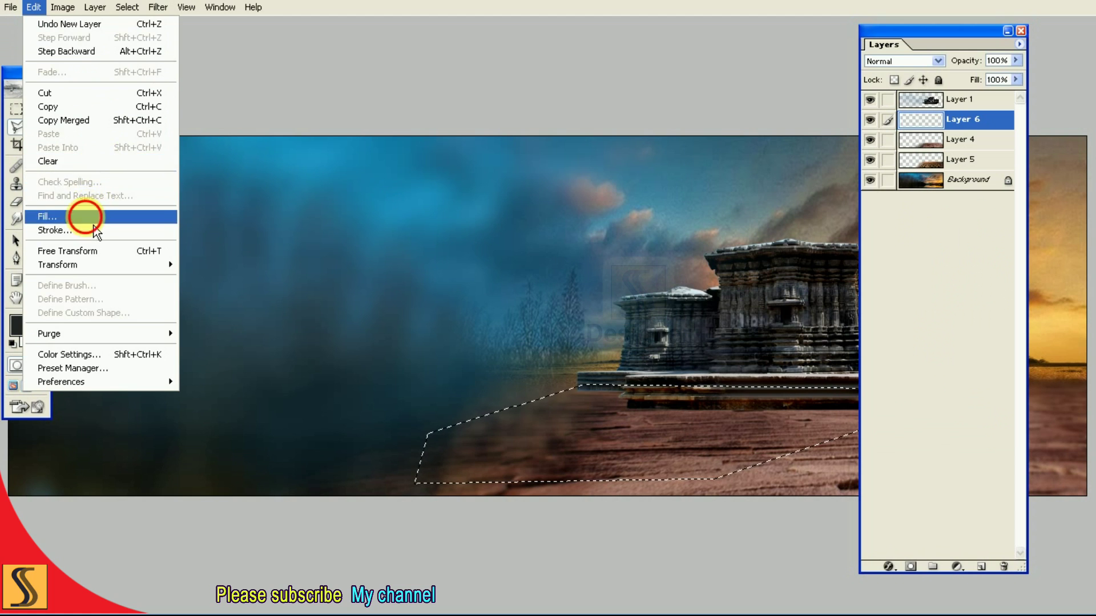
pyautogui.click(91, 219)
pyautogui.click(736, 247)
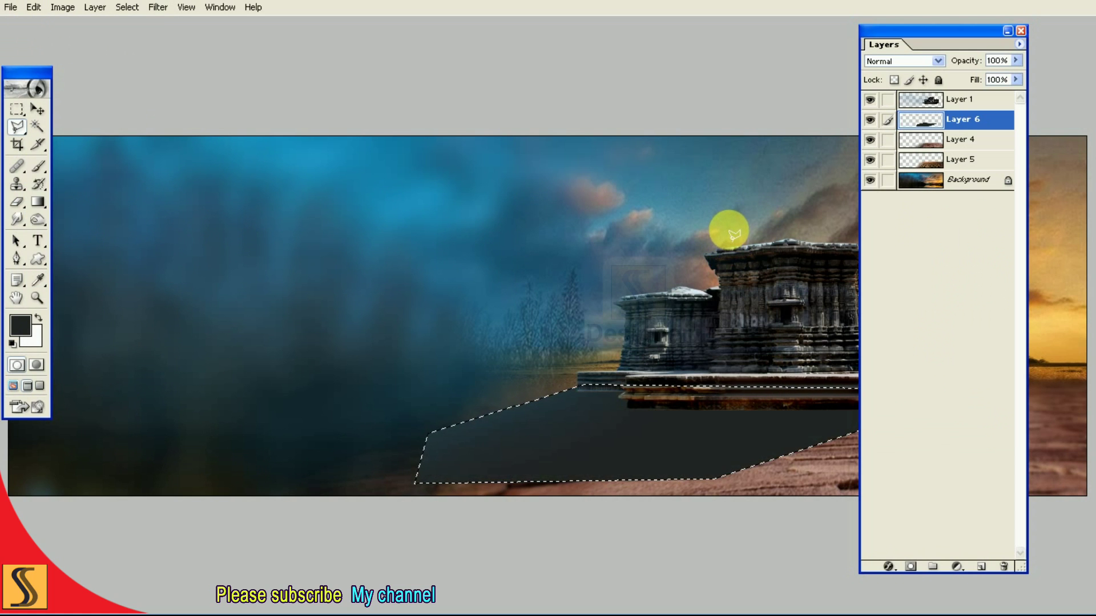
pyautogui.hotkey('ctrl', 'd')
pyautogui.press('v')
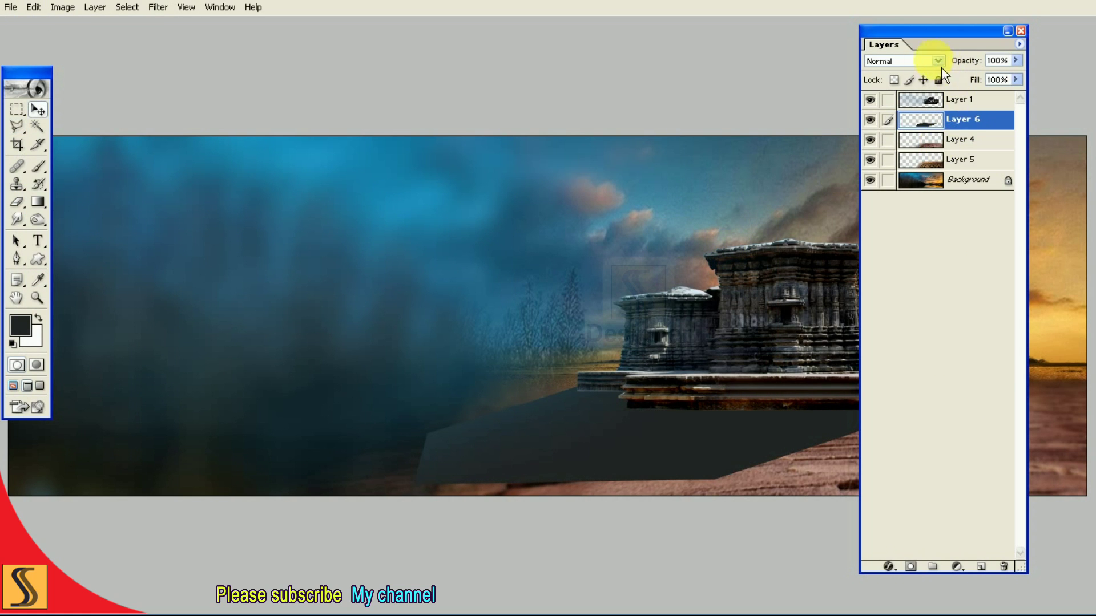
# Step: Set Layer 6's blend mode to Multiply and preview the result
pyautogui.click(937, 60)
pyautogui.click(904, 111)
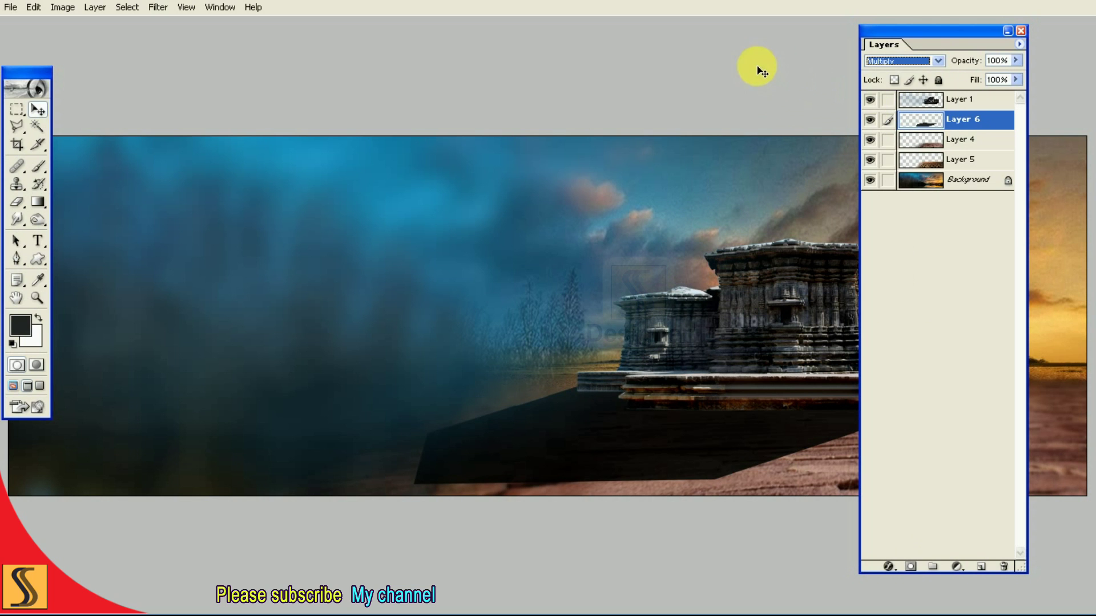
pyautogui.press('Tab')
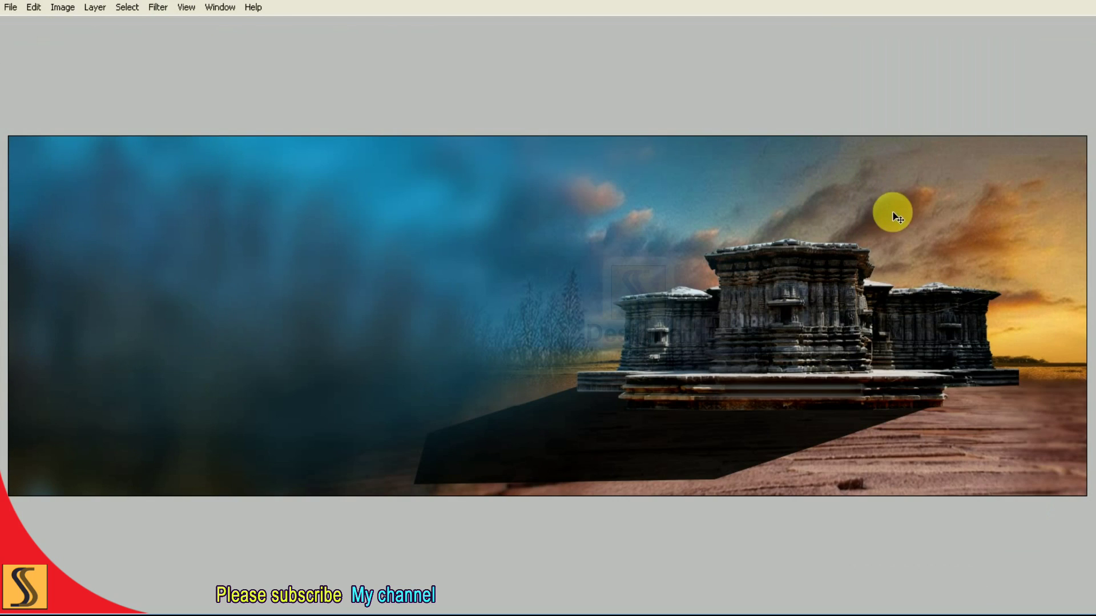
pyautogui.press('Tab')
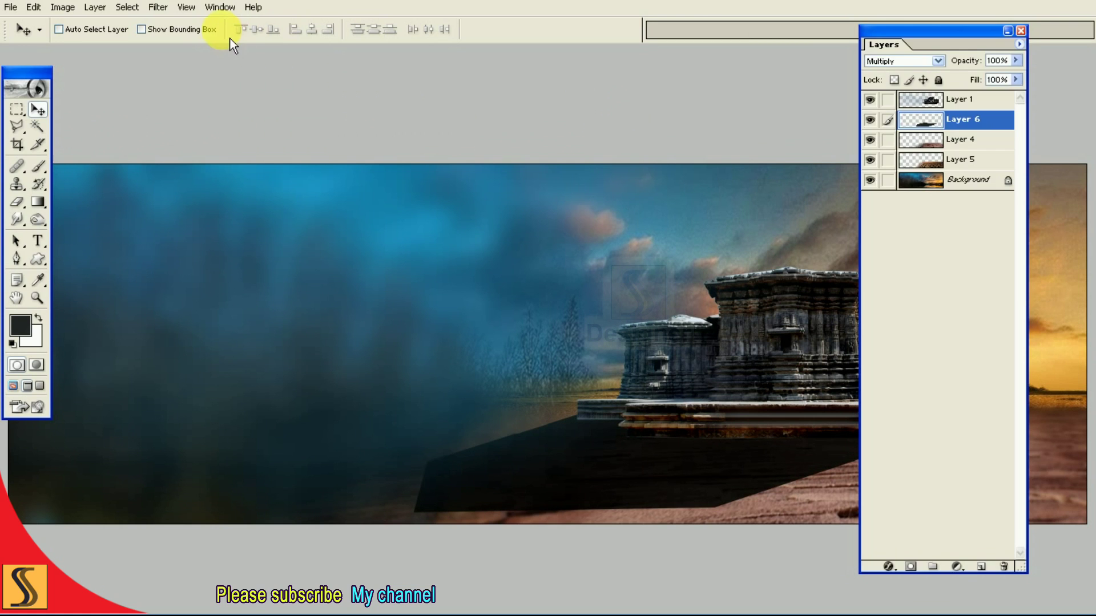
pyautogui.hotkey('shift', 'Tab')
# Step: Blur the Layer 6 shadow with a 15-pixel Gaussian Blur and toggle it to compare
pyautogui.click(158, 7)
pyautogui.moveTo(231, 106)
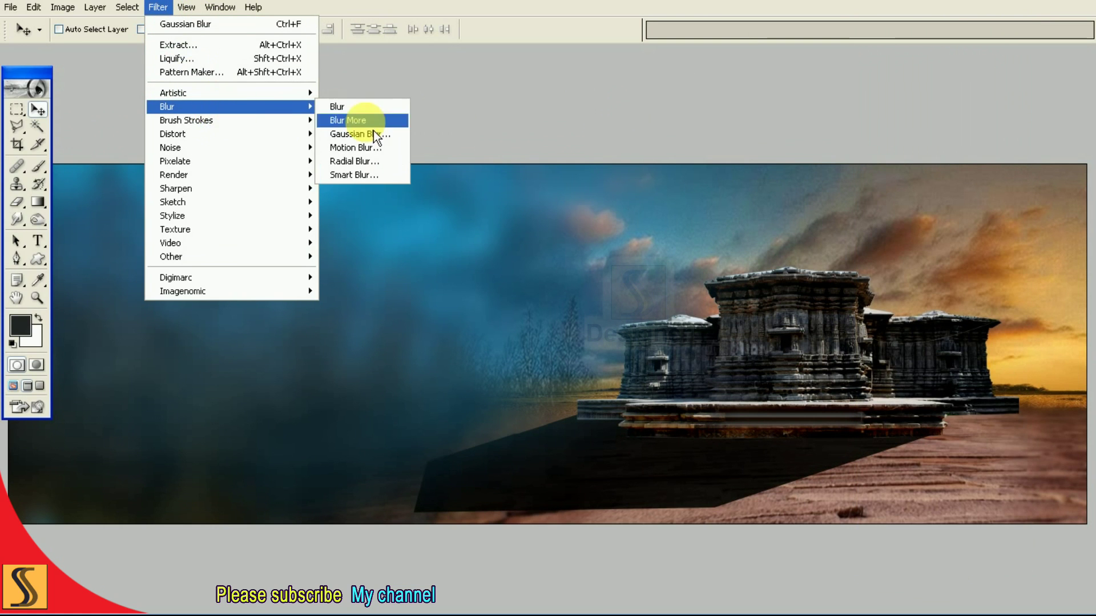
pyautogui.click(399, 137)
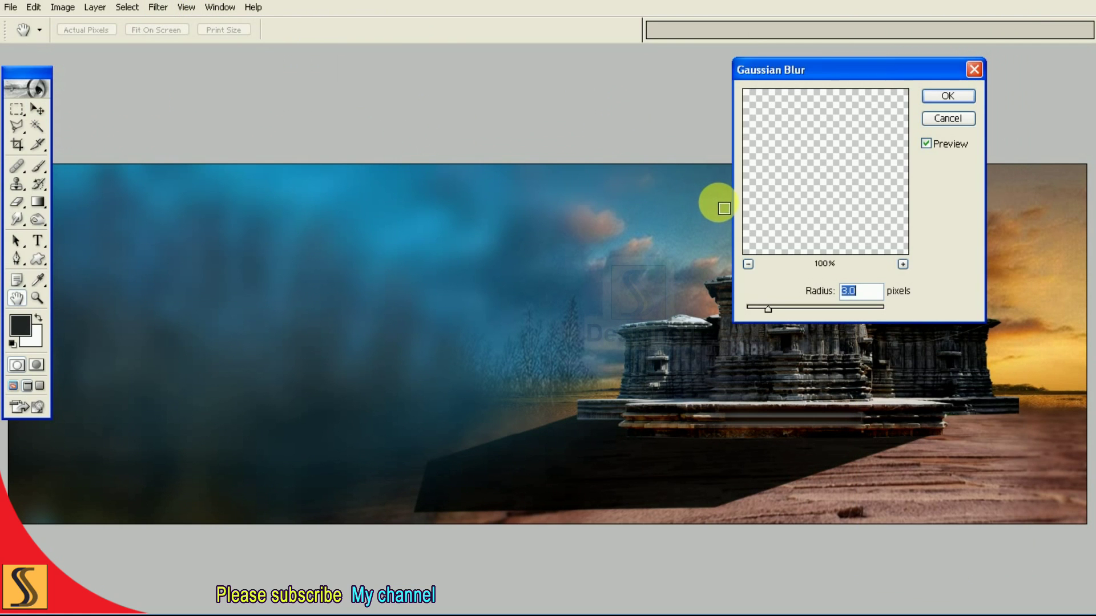
pyautogui.write('5')
pyautogui.press('BackSpace')
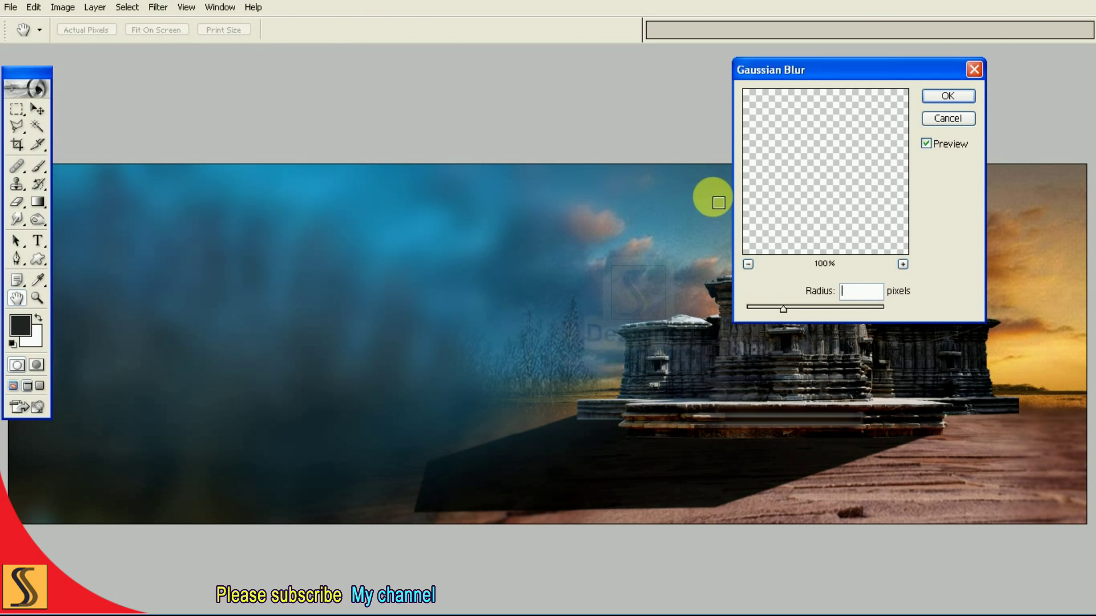
pyautogui.write('10')
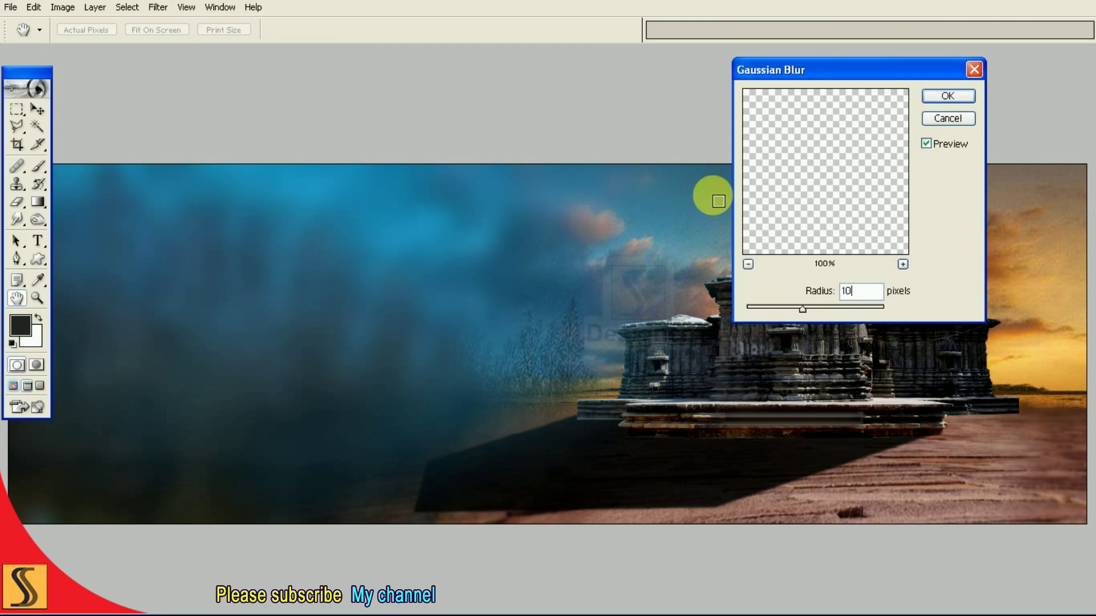
pyautogui.write('5')
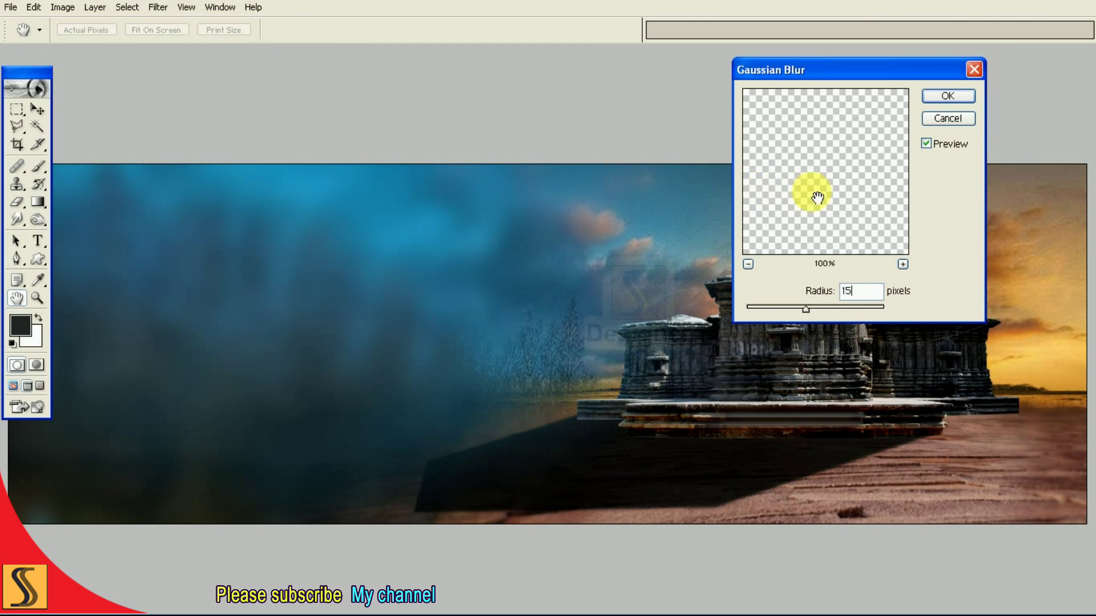
pyautogui.click(970, 98)
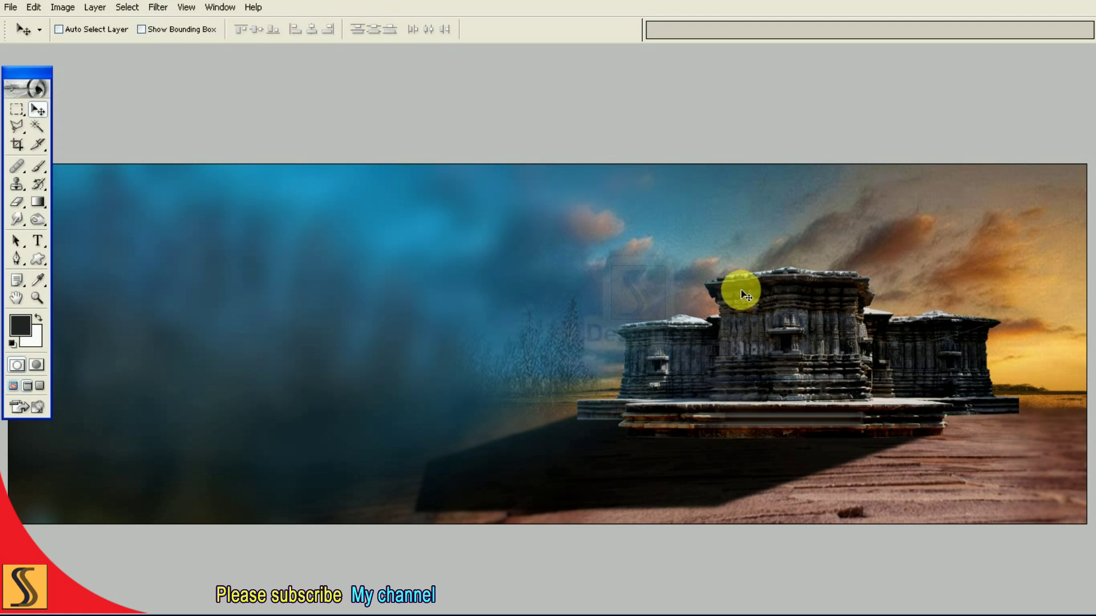
pyautogui.press('F7')
pyautogui.click(871, 121)
pyautogui.click(871, 121)
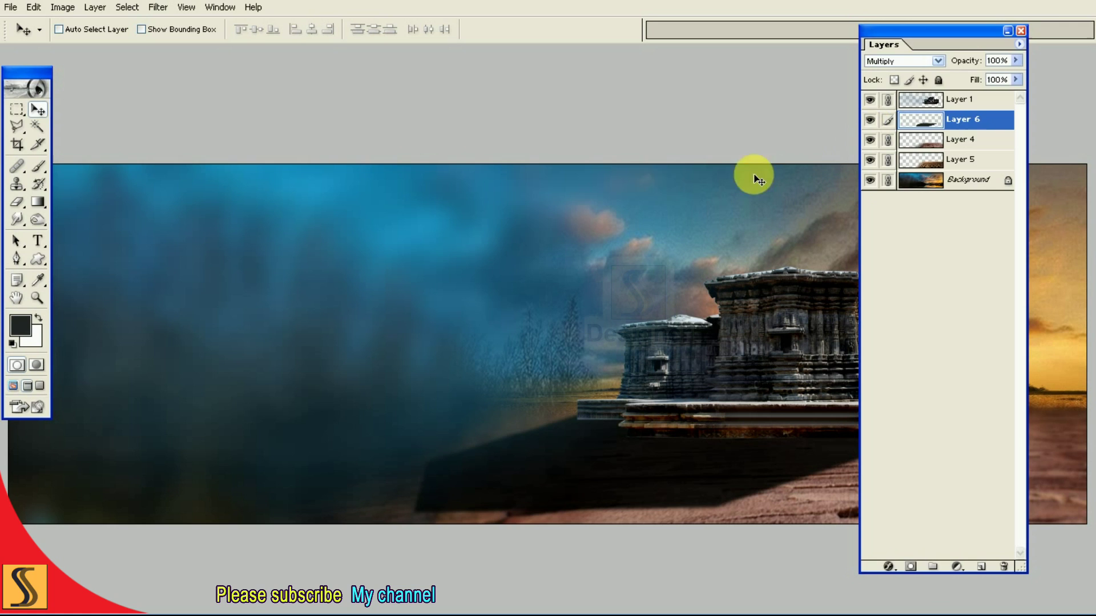
# Step: Erase the shadow's left and right ends with a large soft eraser
pyautogui.press('F7')
pyautogui.press('e')
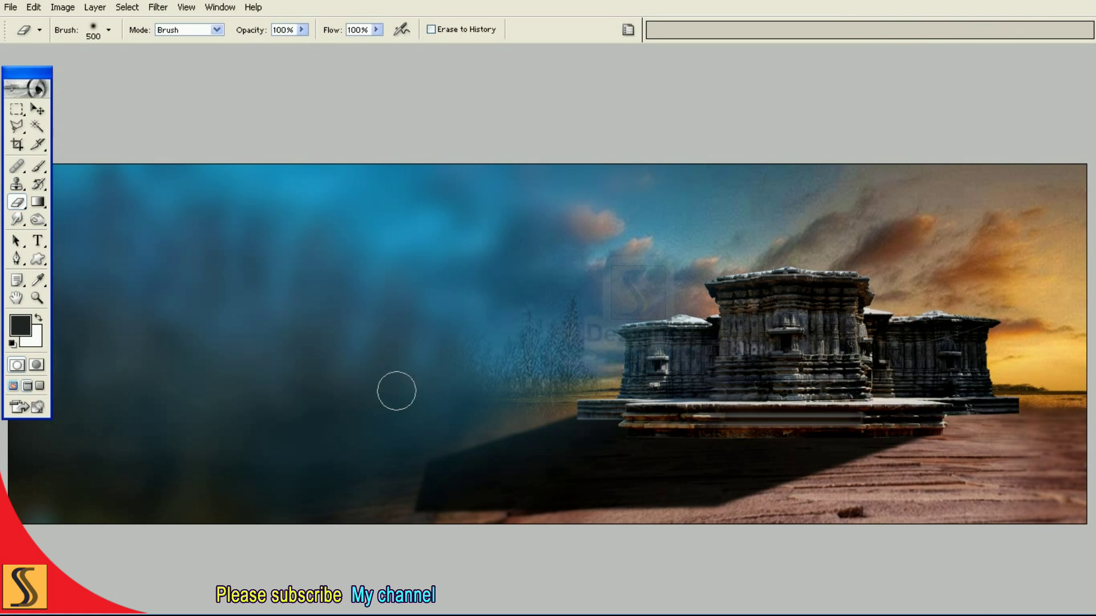
pyautogui.press(']')
pyautogui.press(']')
pyautogui.press(']')
pyautogui.press(']')
pyautogui.press(']')
pyautogui.press(']')
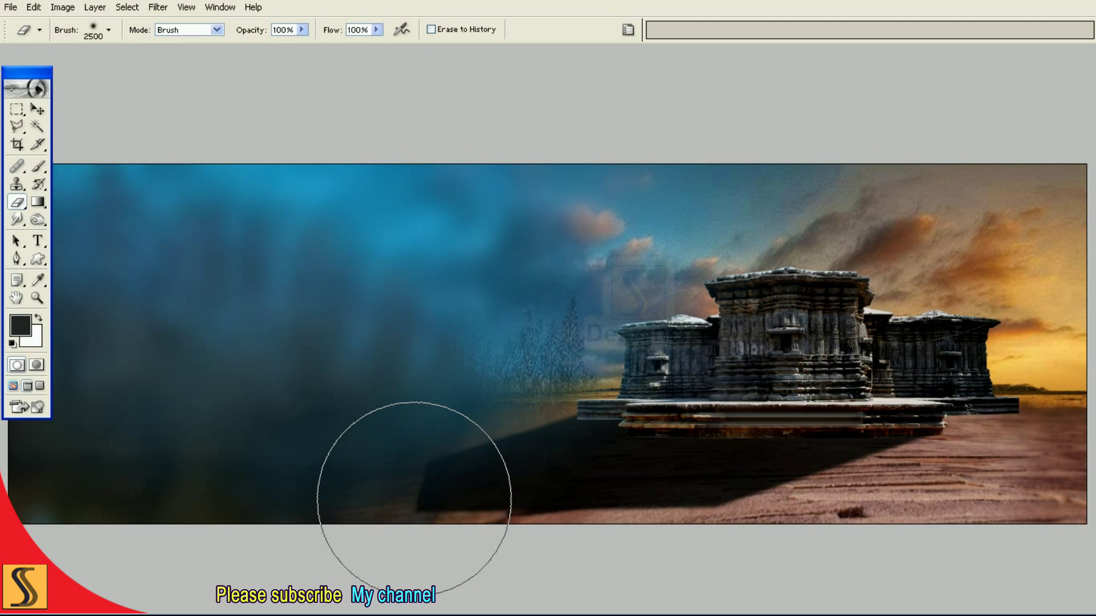
pyautogui.click(415, 498)
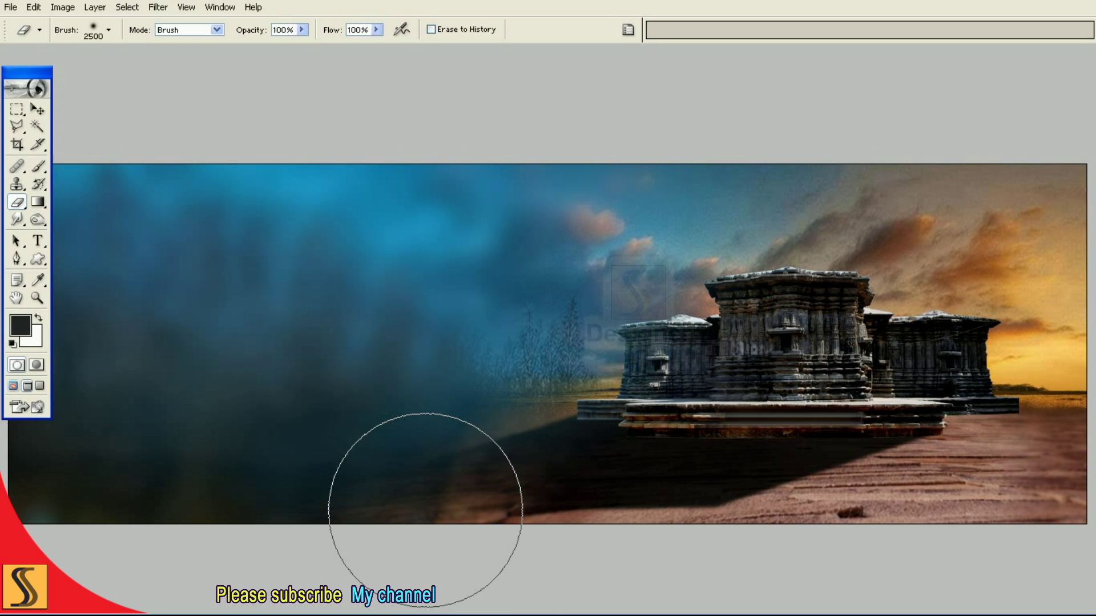
pyautogui.press('[')
pyautogui.press('[')
pyautogui.press('[')
pyautogui.press('[')
pyautogui.press('[')
pyautogui.press(']')
pyautogui.press(']')
pyautogui.moveTo(503, 533); pyautogui.dragTo(736, 565)
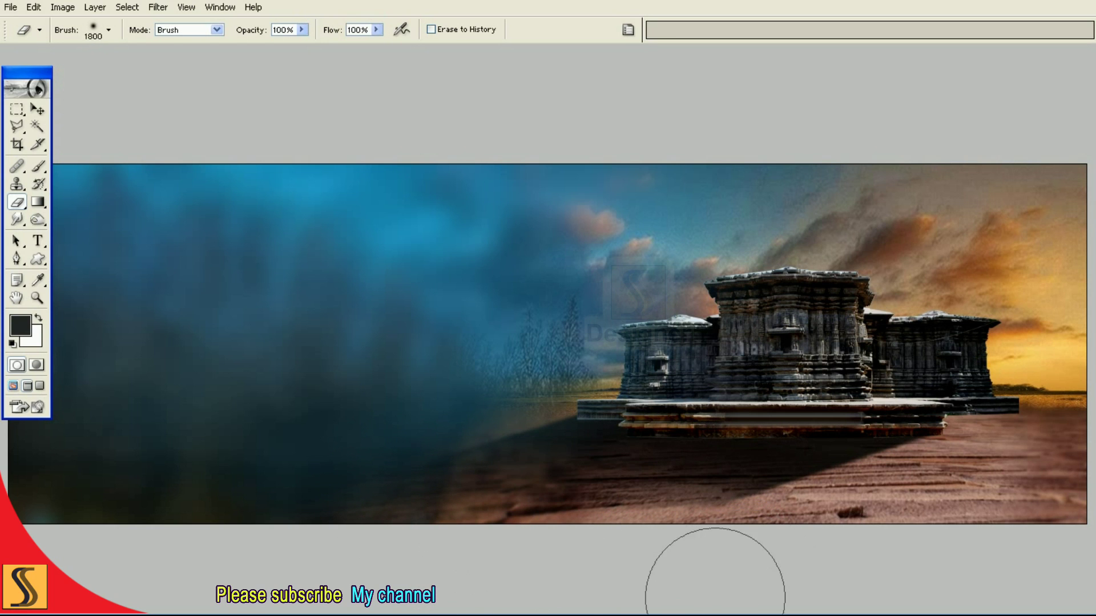
# Step: At 20% eraser opacity, gradually fade the shadow's left edge
pyautogui.press('2')
pyautogui.press('[')
pyautogui.press('[')
pyautogui.press('[')
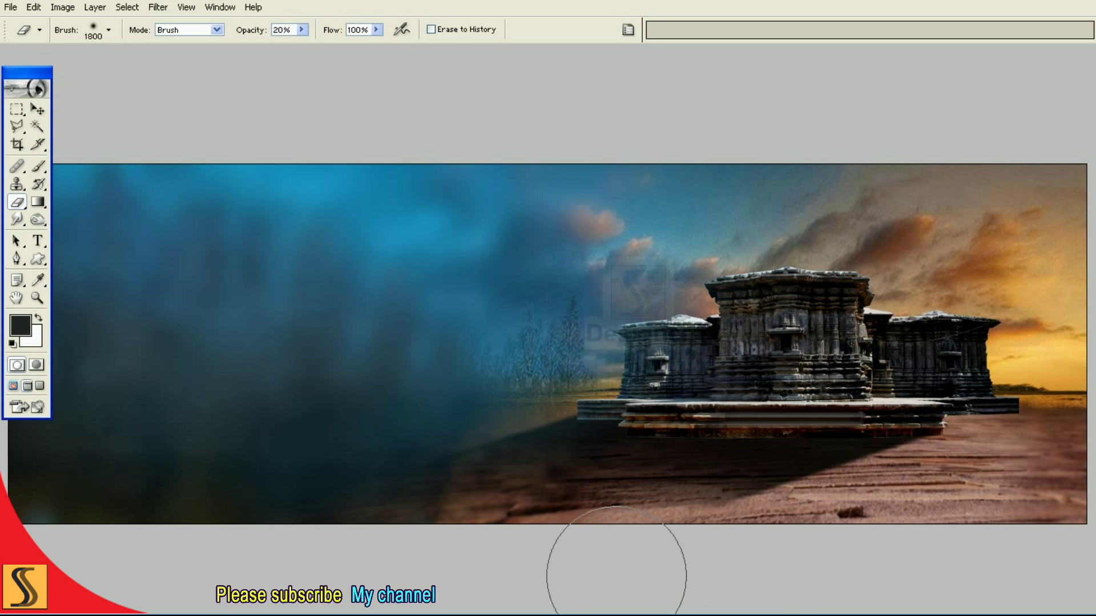
pyautogui.press('[')
pyautogui.press('[')
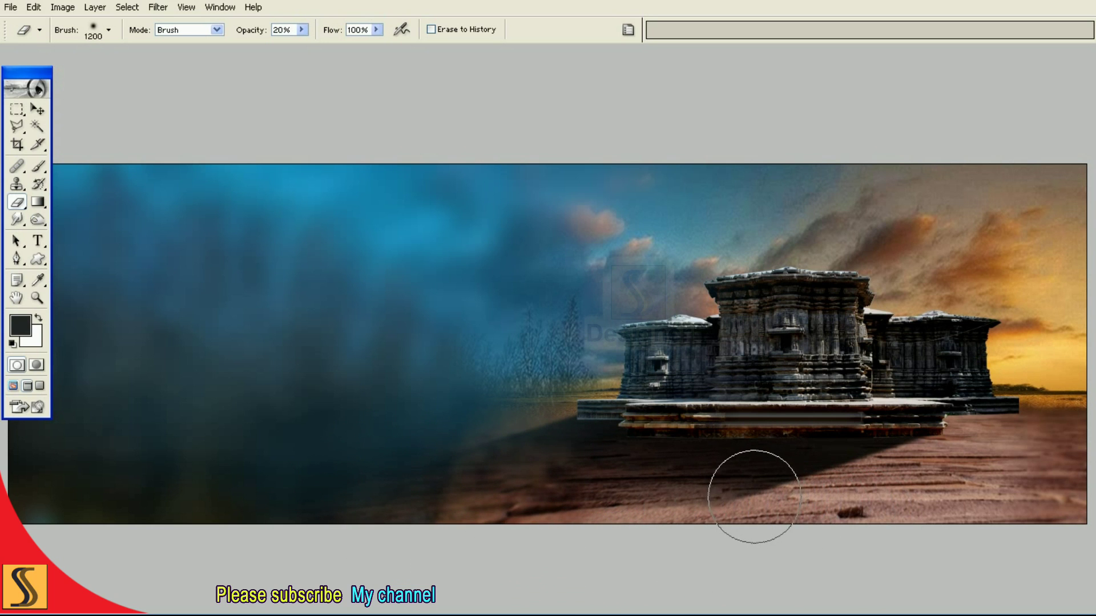
pyautogui.press('[')
pyautogui.press('[')
pyautogui.press('[')
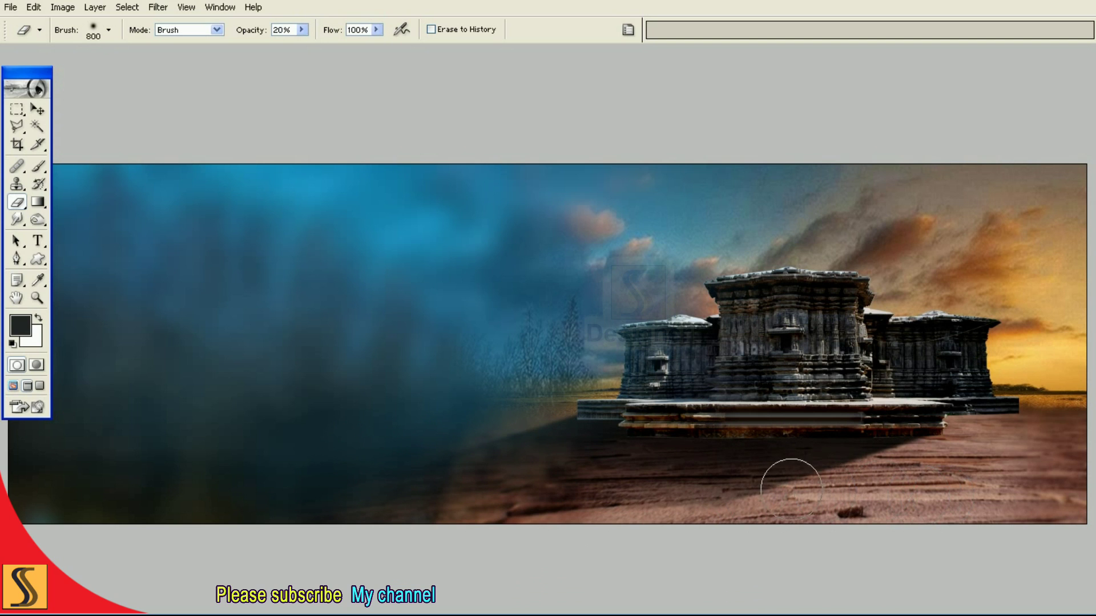
pyautogui.press(']')
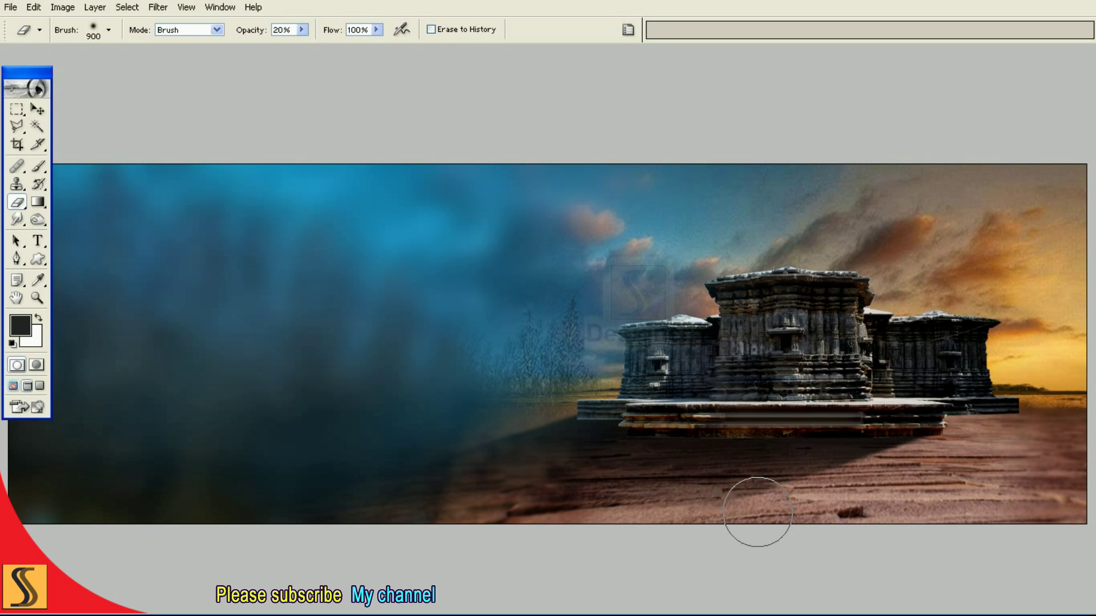
pyautogui.press(']')
pyautogui.press(']')
pyautogui.press(']')
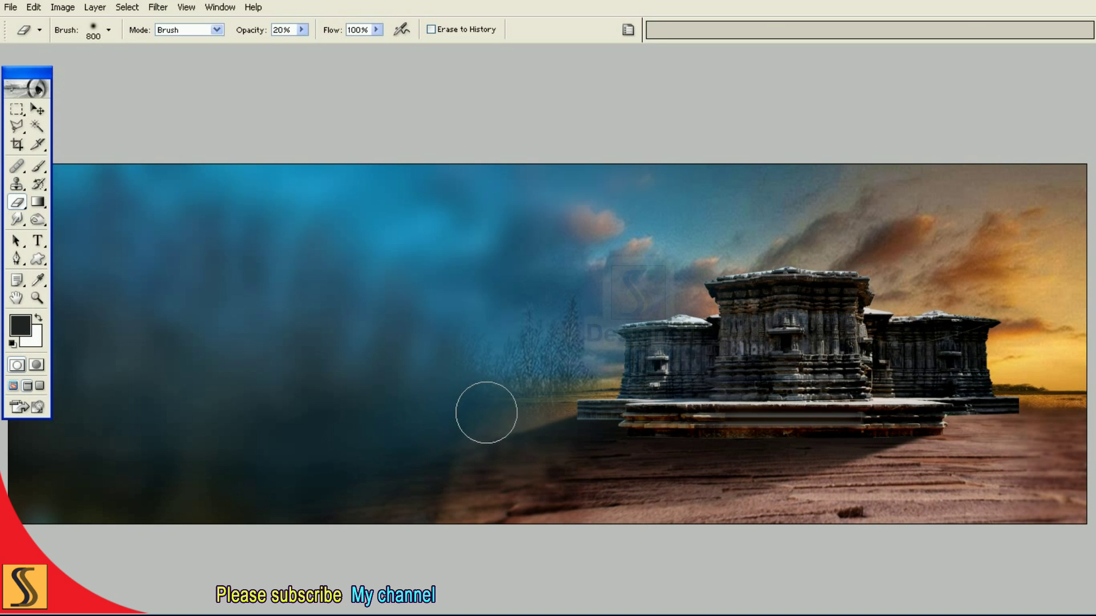
pyautogui.press(']')
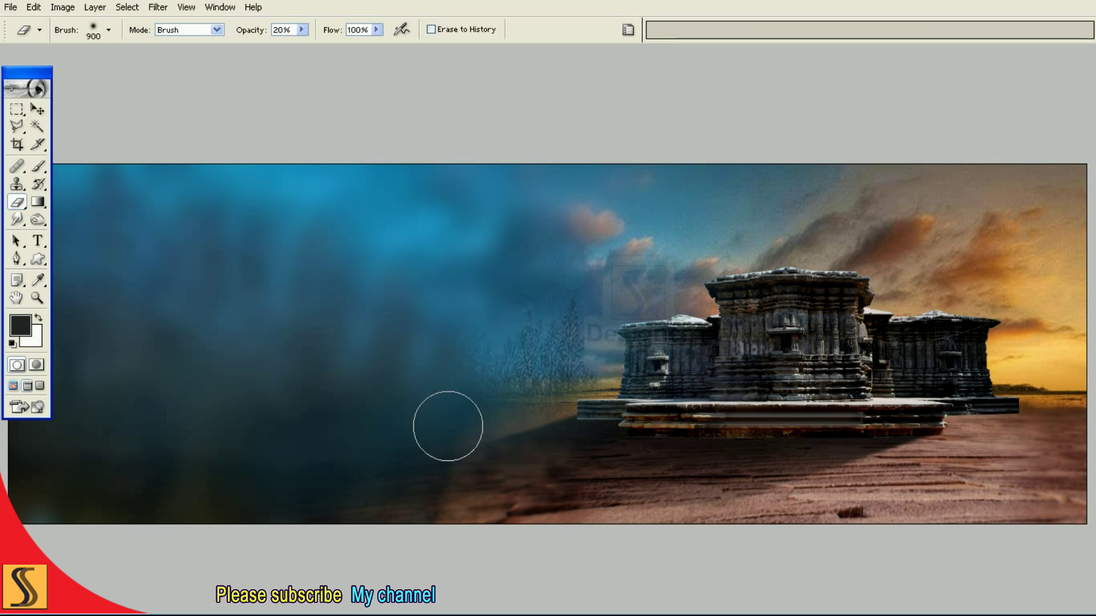
pyautogui.click(415, 387)
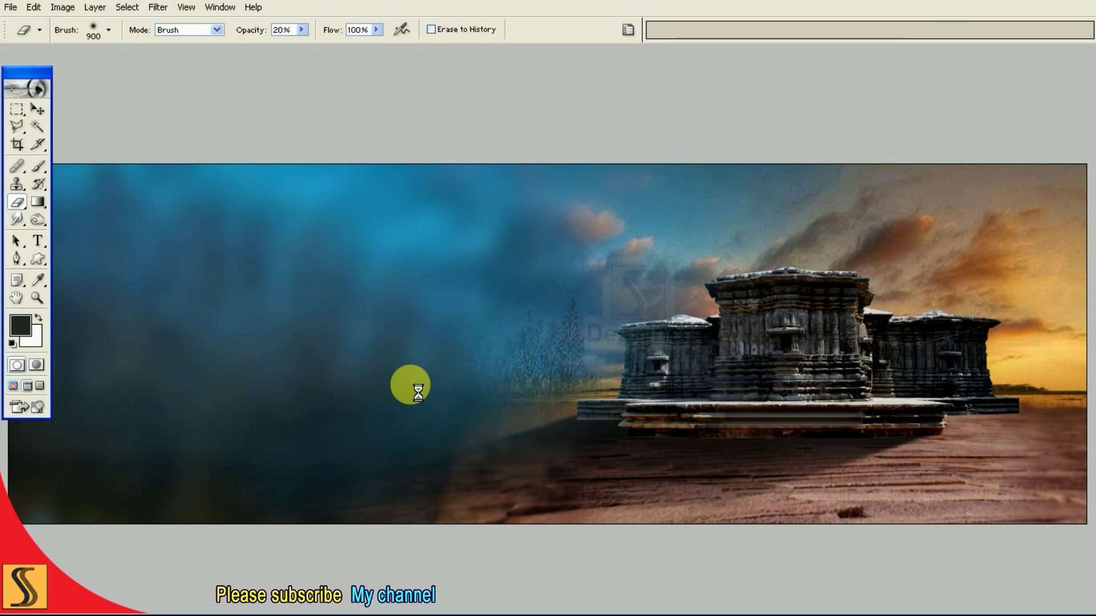
pyautogui.press('F7')
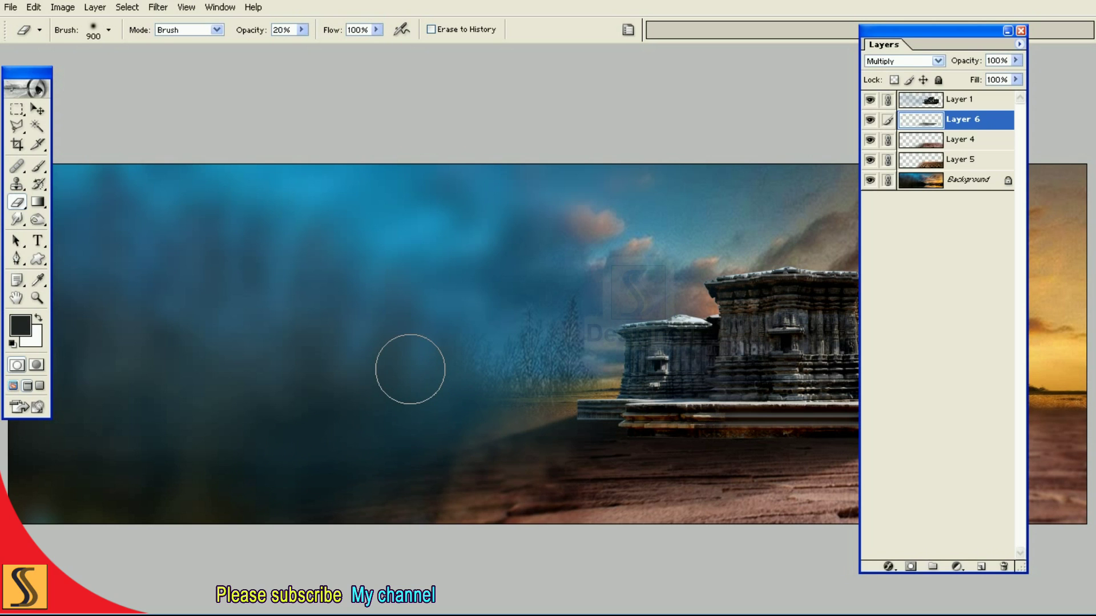
# Step: Add a Hue/Saturation adjustment layer above Layer 1 with Lightness -70
pyautogui.click(978, 106)
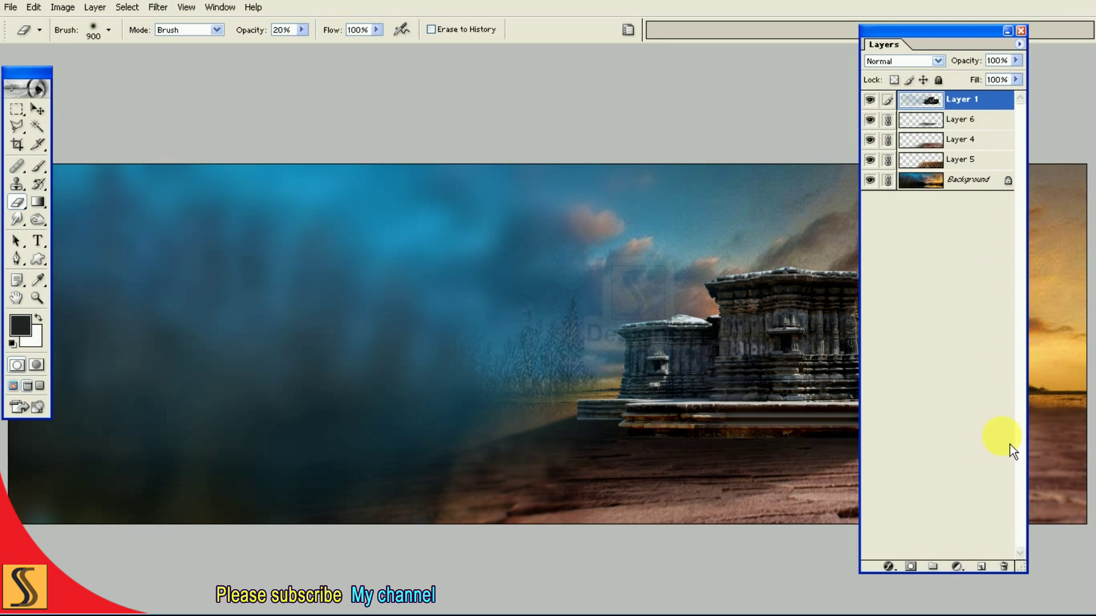
pyautogui.click(994, 567)
pyautogui.hotkey('ctrl', 'z')
pyautogui.click(968, 573)
pyautogui.click(1009, 479)
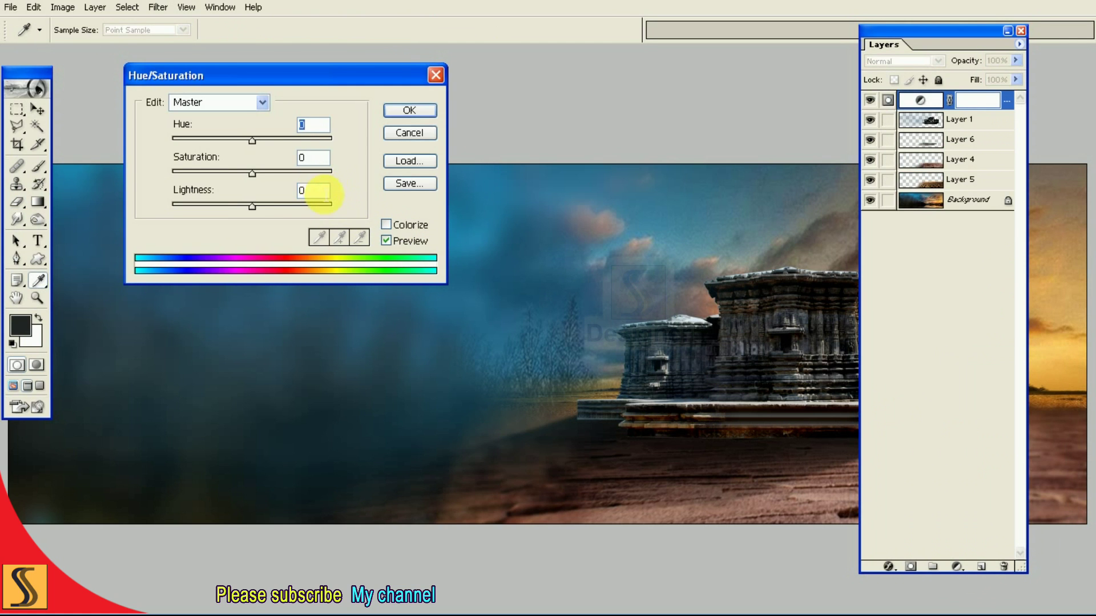
pyautogui.write('-70')
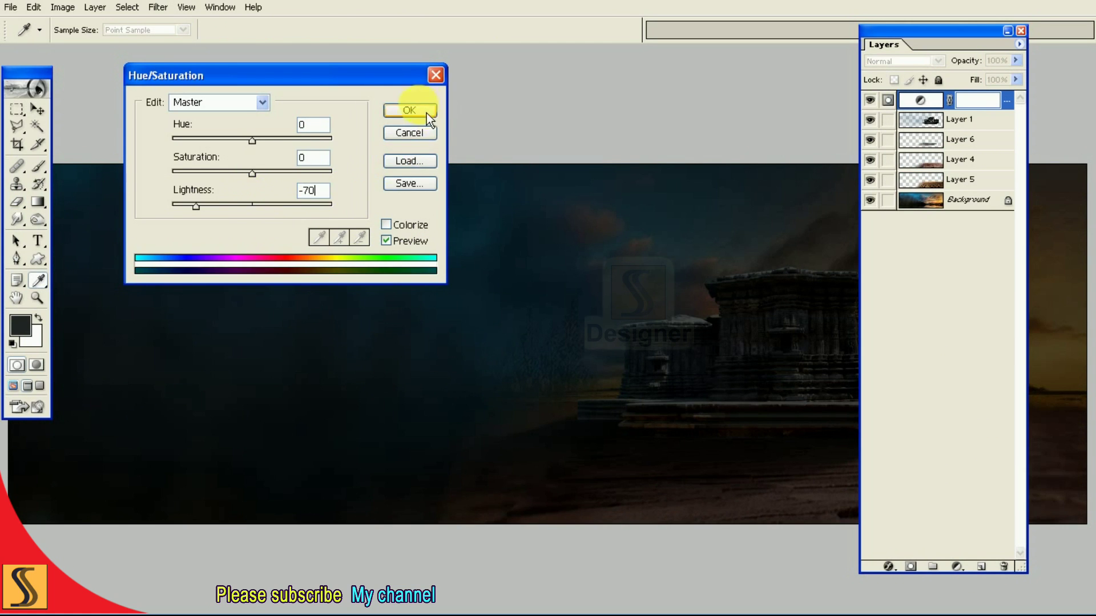
pyautogui.click(426, 113)
# Step: Clip the -70 darkening adjustment to the temple layer, comparing it on and off
pyautogui.press('e')
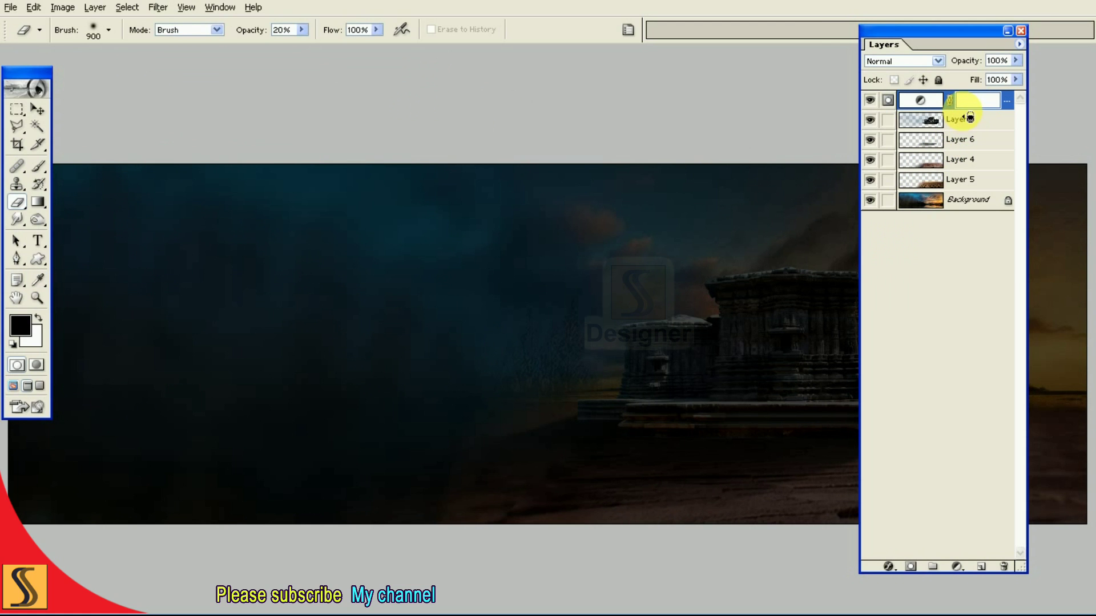
pyautogui.keyDown('alt'); pyautogui.click(970, 114); pyautogui.keyUp('alt')
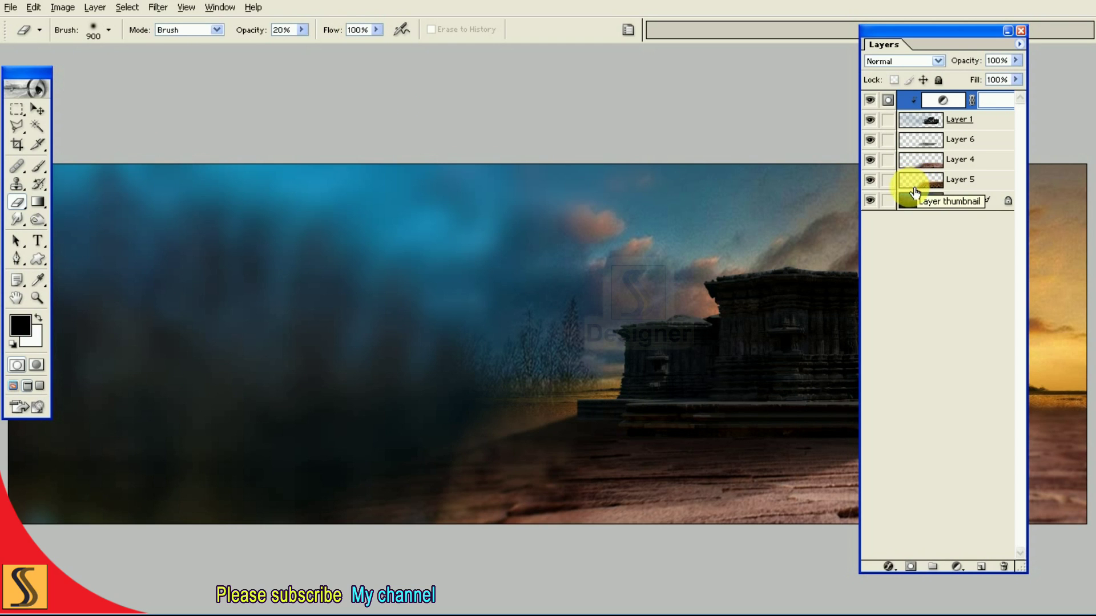
pyautogui.hotkey('ctrl', 'z')
pyautogui.press('Tab')
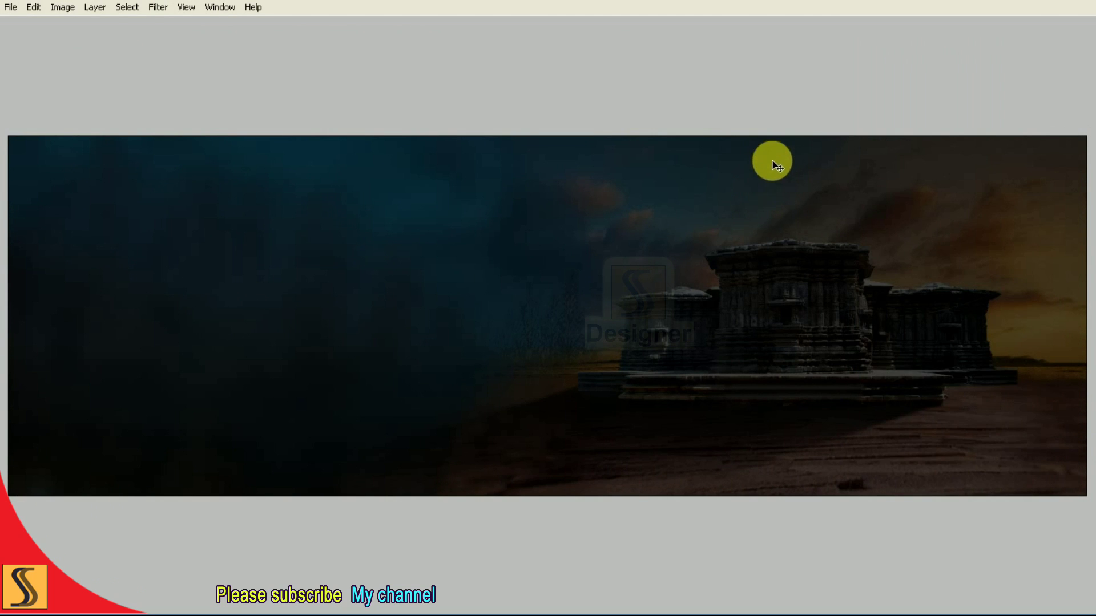
pyautogui.press('F7')
pyautogui.moveTo(902, 56)
pyautogui.mouseDown()
pyautogui.moveTo(583, 66)
pyautogui.moveTo(365, 48)
pyautogui.mouseUp()
pyautogui.click(388, 120)
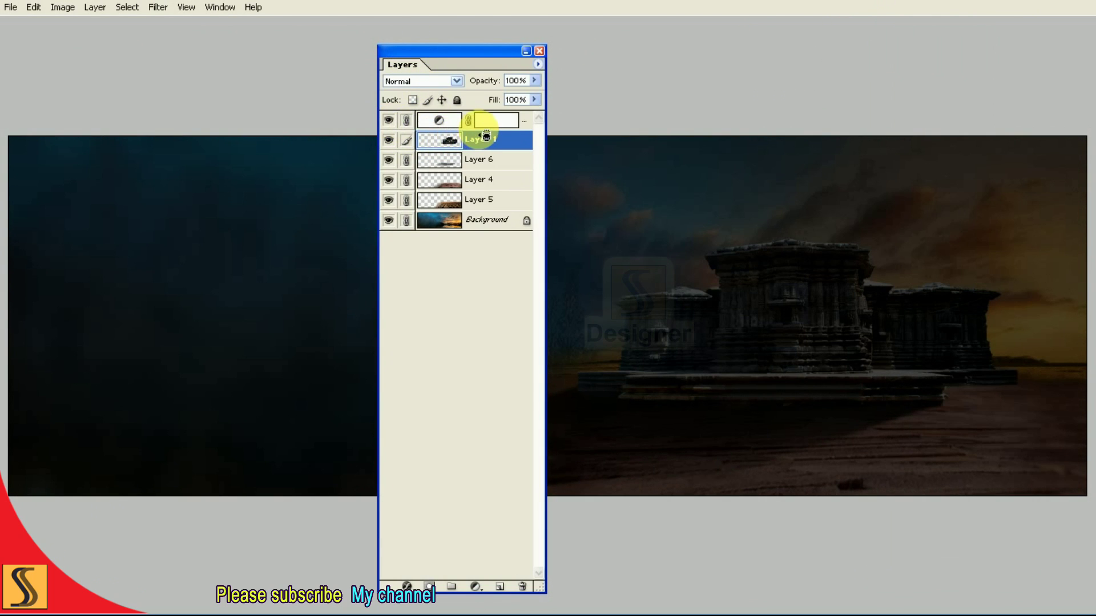
pyautogui.keyDown('alt'); pyautogui.click(486, 131); pyautogui.keyUp('alt')
pyautogui.press('F7')
# Step: Erase the darkening with a large eraser to brighten the temple's right side
pyautogui.press('Tab')
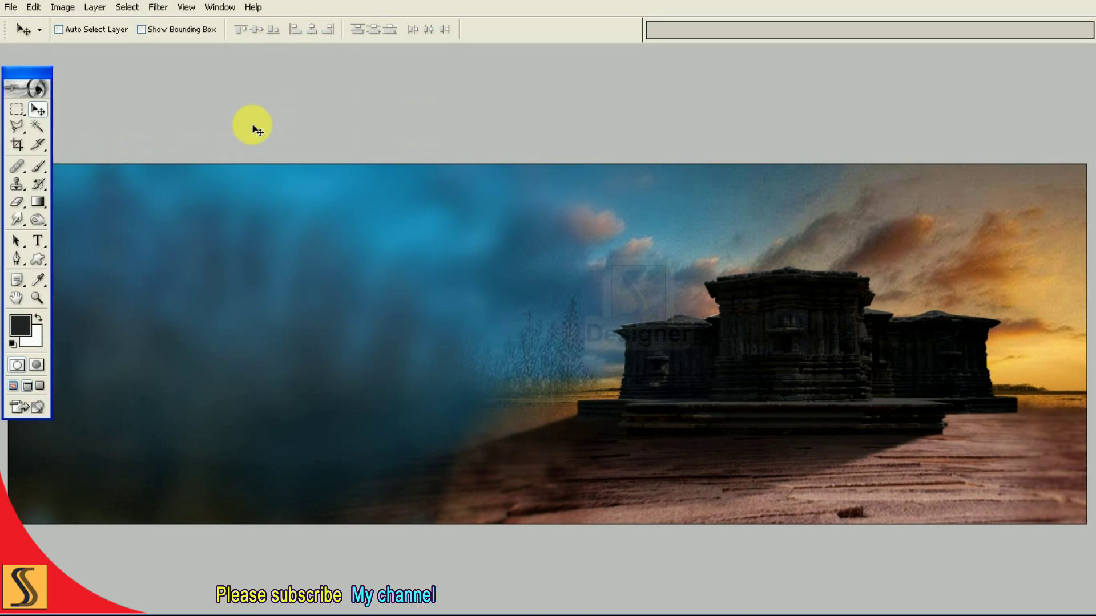
pyautogui.click(17, 202)
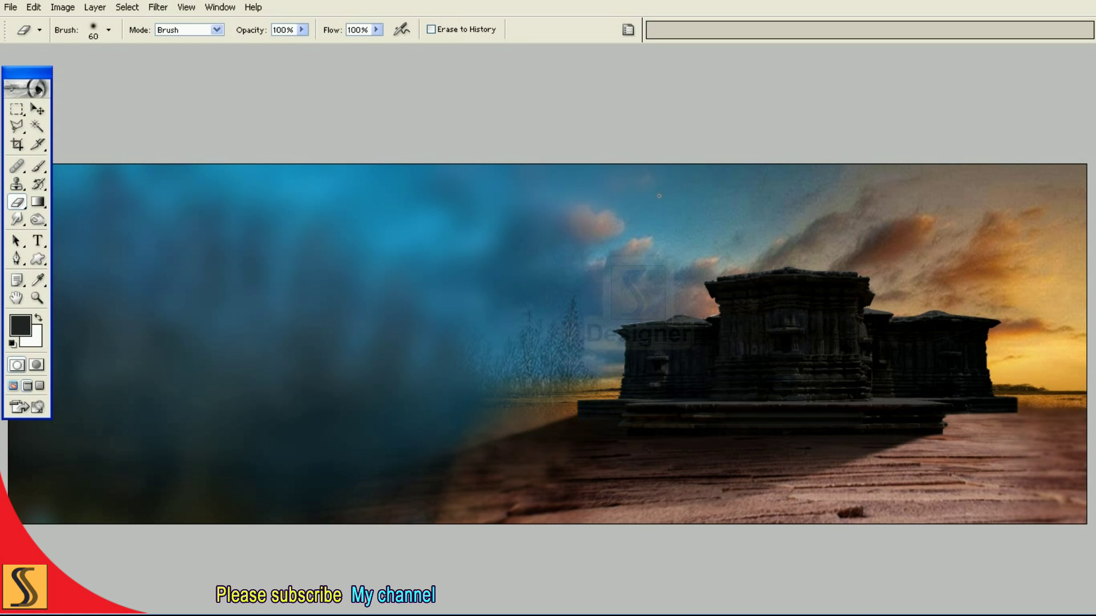
pyautogui.press(']')
pyautogui.press(']')
pyautogui.press(']')
pyautogui.press(']')
pyautogui.press(']')
pyautogui.press(']')
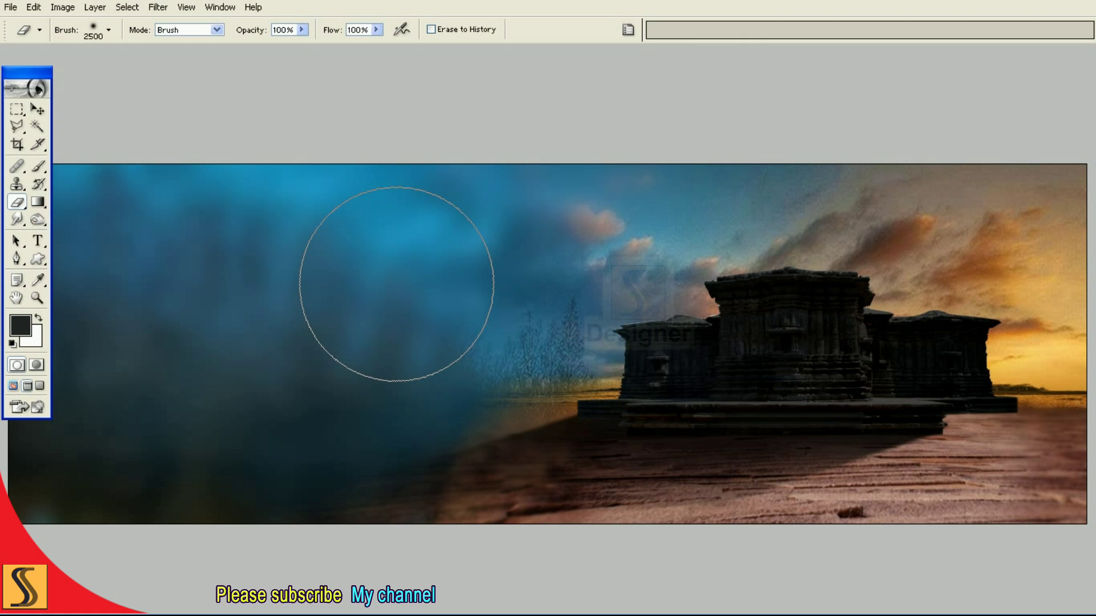
pyautogui.press('x')
pyautogui.click(611, 384)
pyautogui.moveTo(786, 264); pyautogui.dragTo(953, 269)
pyautogui.press('[')
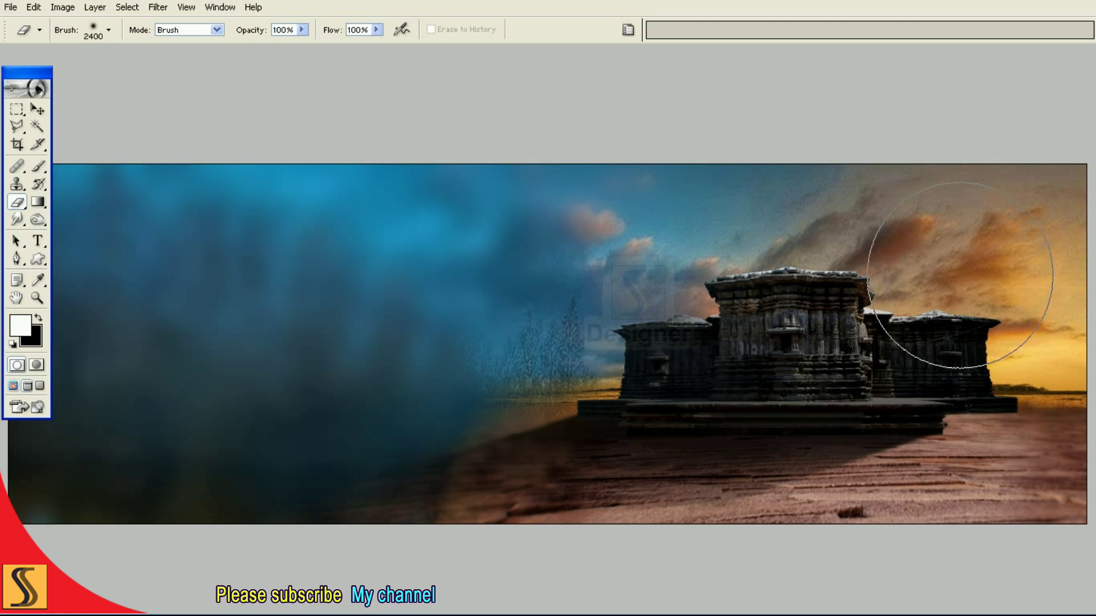
pyautogui.press('[')
pyautogui.press('[')
pyautogui.press('[')
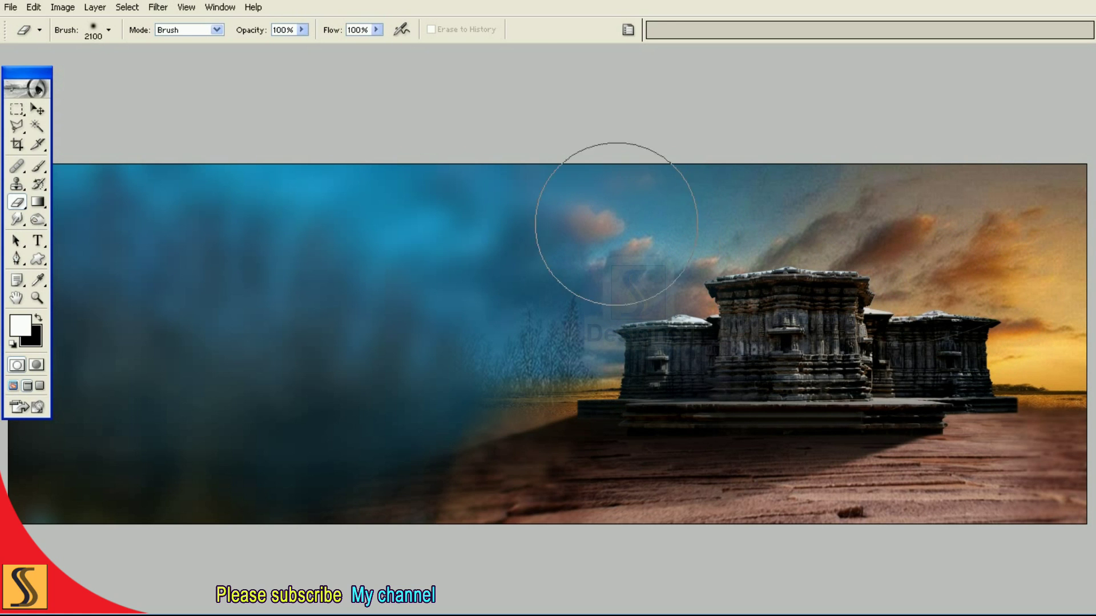
# Step: Change the darkening Hue/Saturation adjustment's Lightness from -70 to -80
pyautogui.press('F7')
pyautogui.click(394, 122)
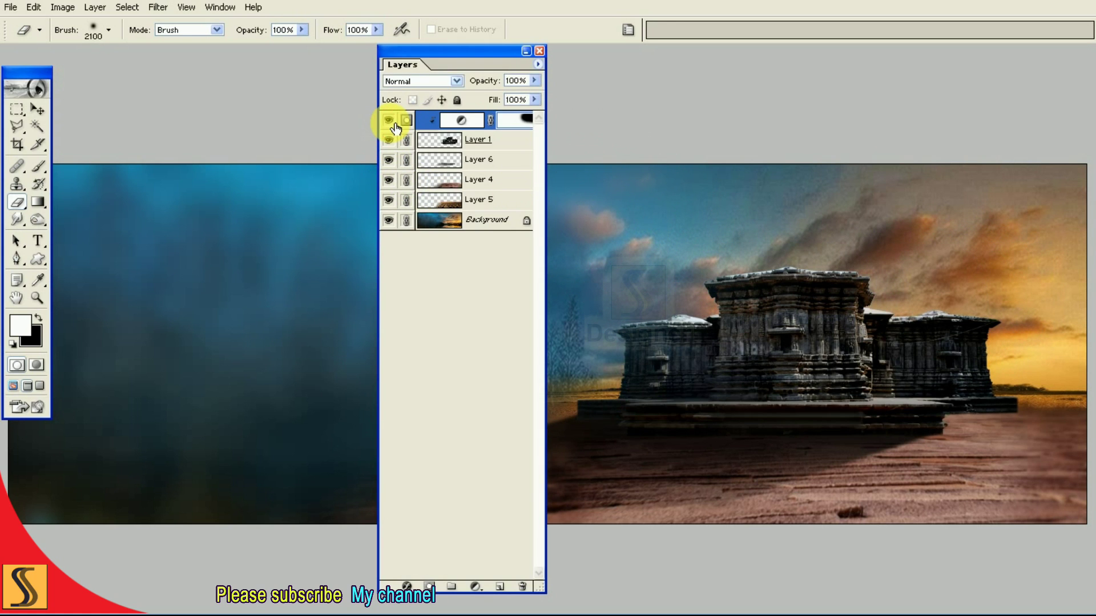
pyautogui.doubleClick(461, 120)
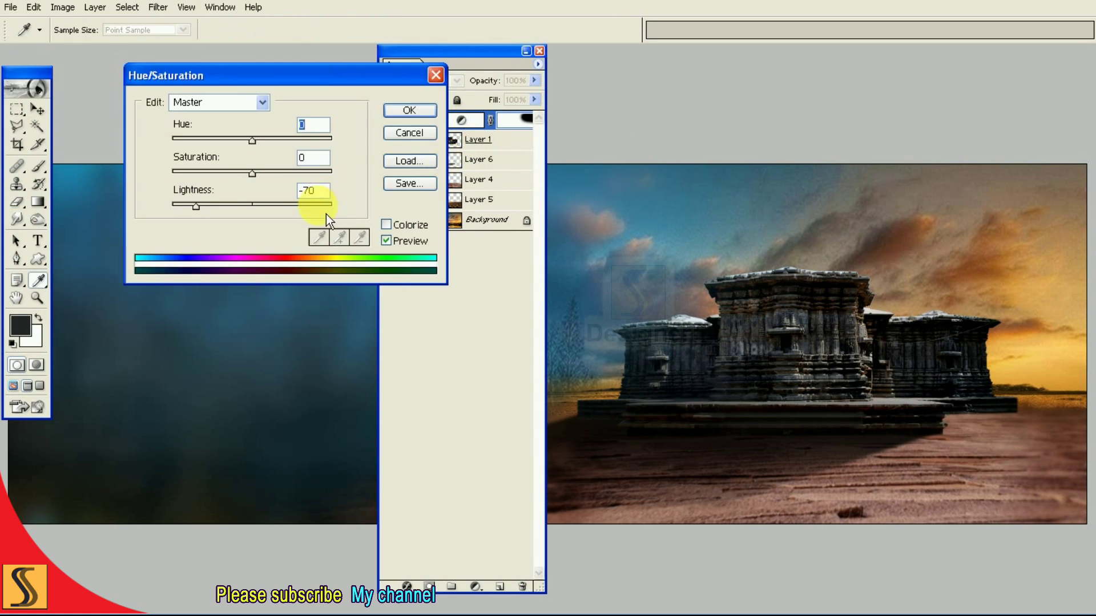
pyautogui.write('-80')
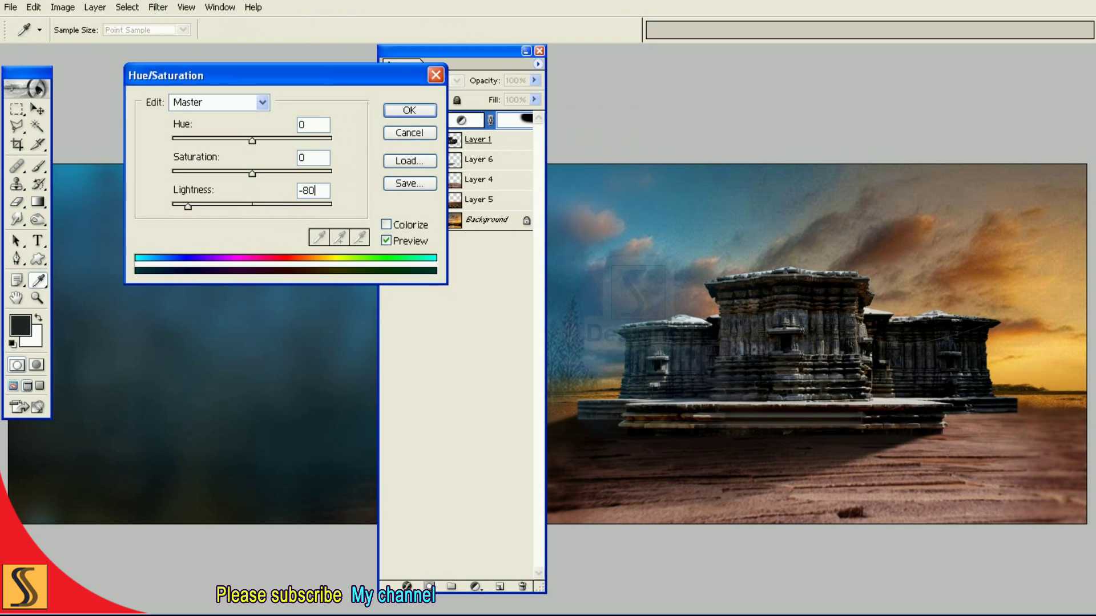
pyautogui.press('Return')
pyautogui.press('x')
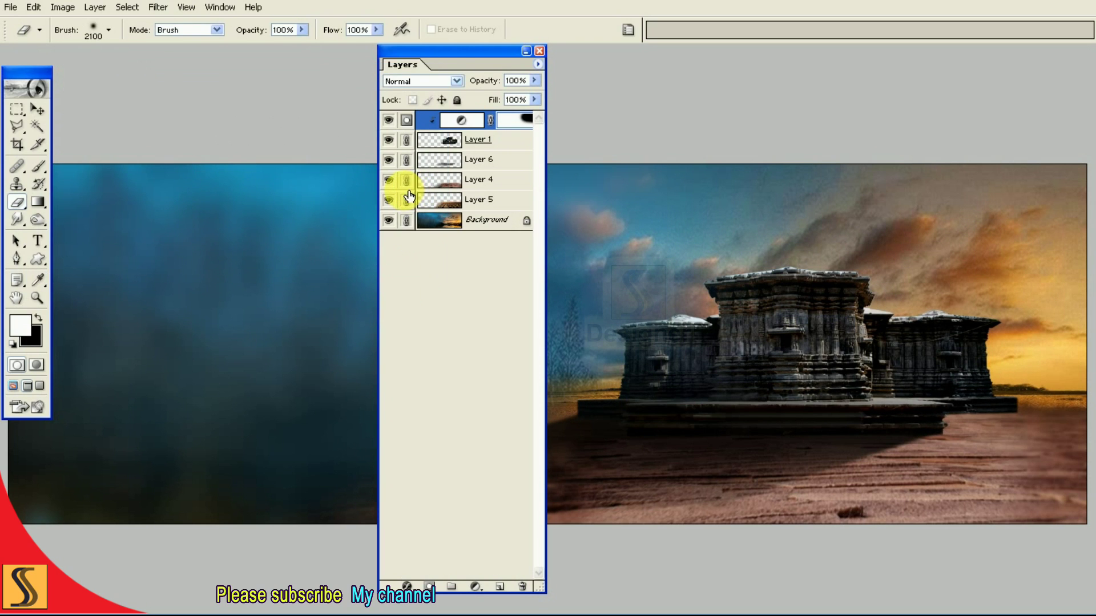
# Step: Open Color Balance on Layer 1 and shift midtones toward yellow and highlights toward yellow and red
pyautogui.click(494, 142)
pyautogui.press('x')
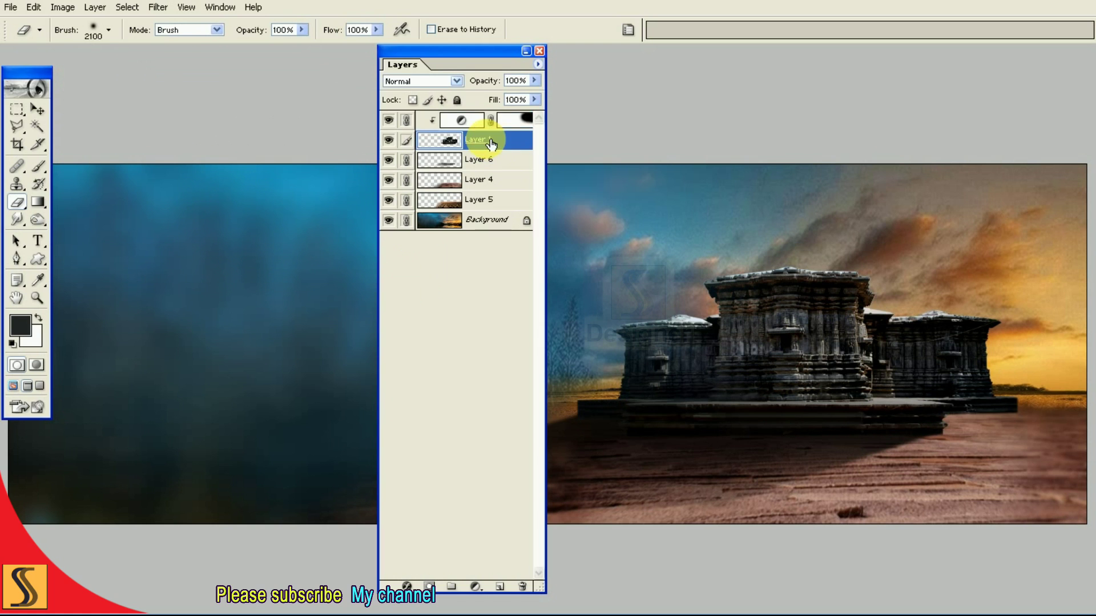
pyautogui.press('F7')
pyautogui.press('v')
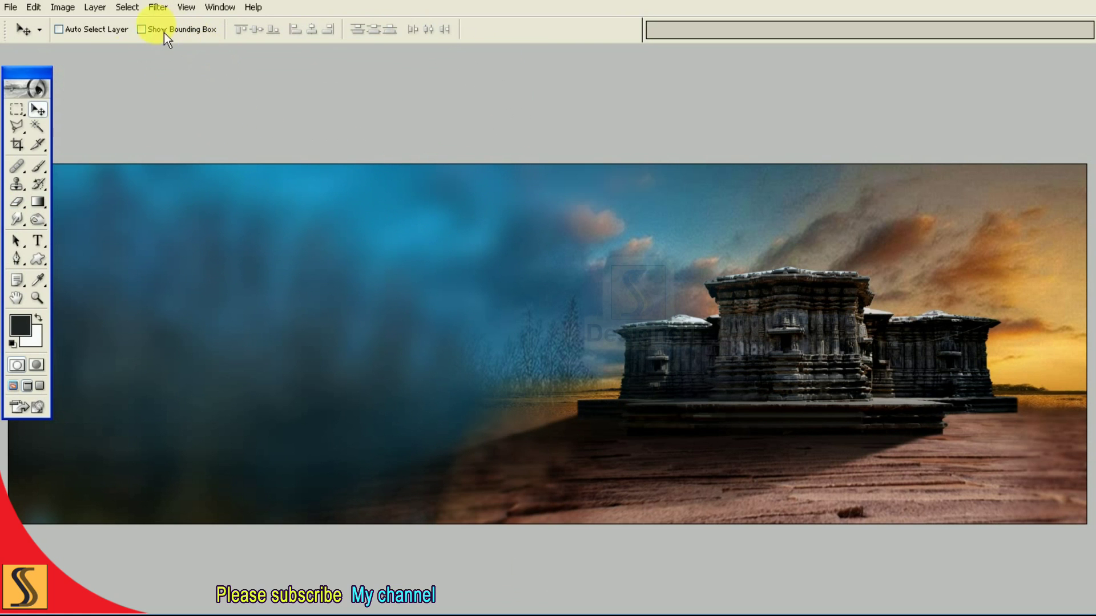
pyautogui.click(63, 8)
pyautogui.moveTo(86, 44)
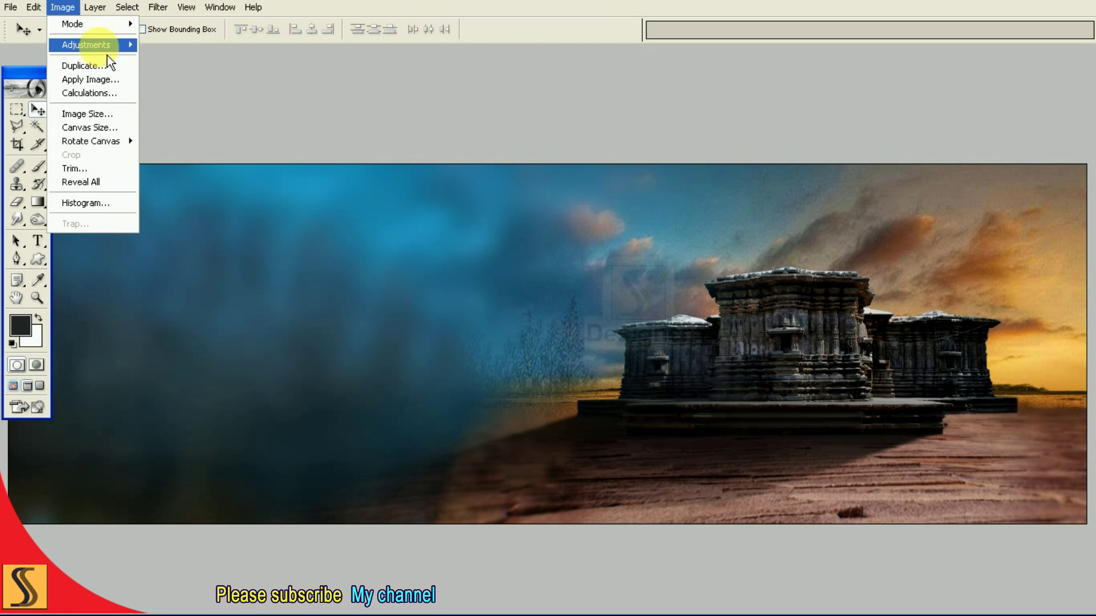
pyautogui.click(203, 114)
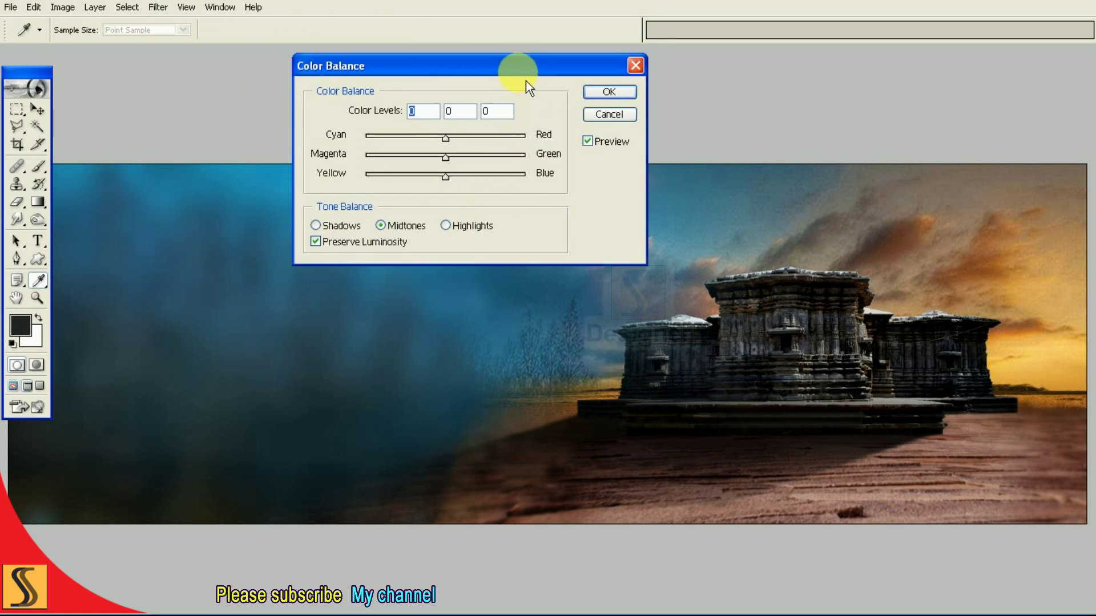
pyautogui.moveTo(526, 77); pyautogui.dragTo(534, 120)
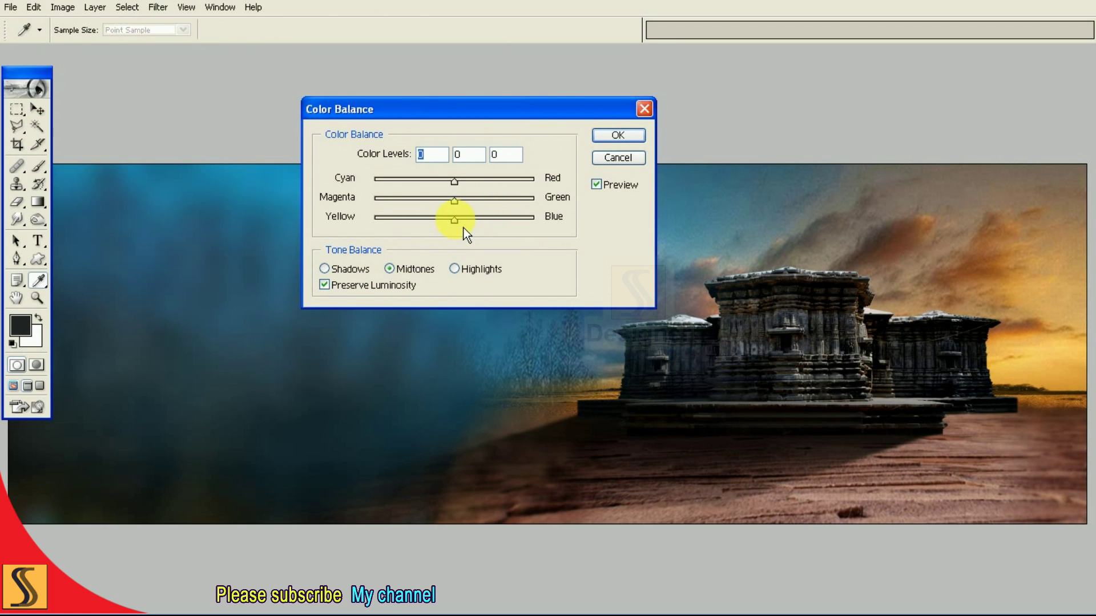
pyautogui.moveTo(461, 228); pyautogui.dragTo(448, 227)
pyautogui.click(486, 271)
pyautogui.moveTo(447, 228); pyautogui.dragTo(440, 228)
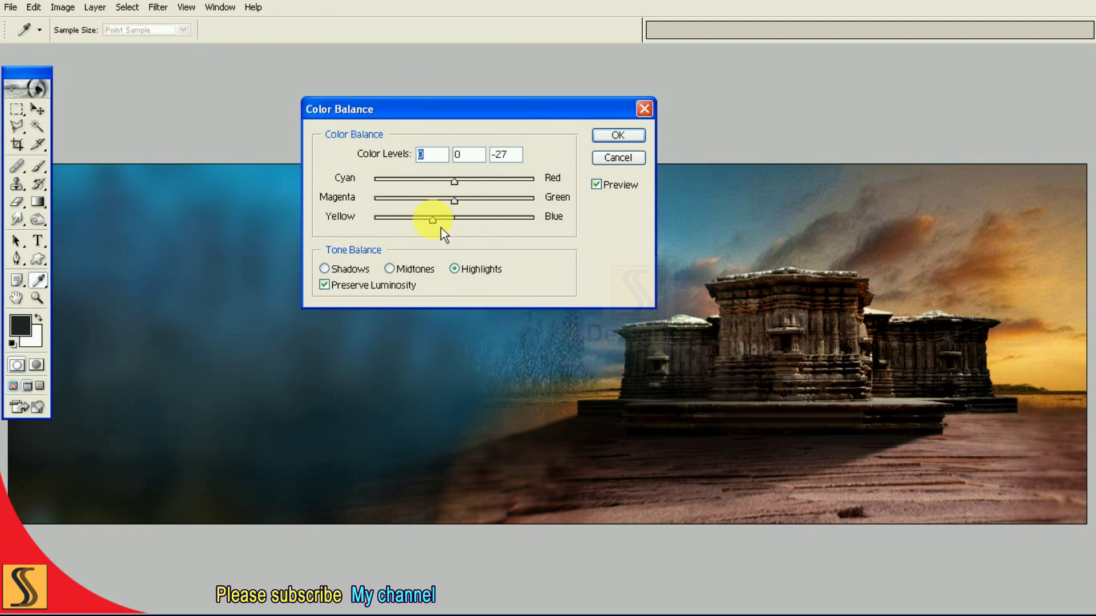
pyautogui.press('Tab')
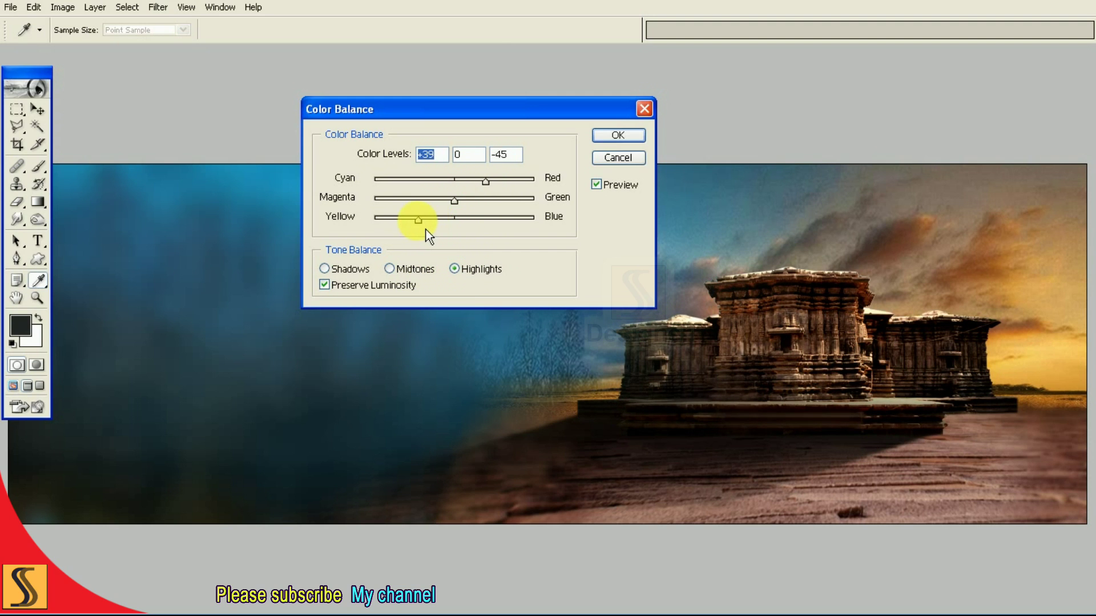
pyautogui.moveTo(494, 186); pyautogui.dragTo(508, 191)
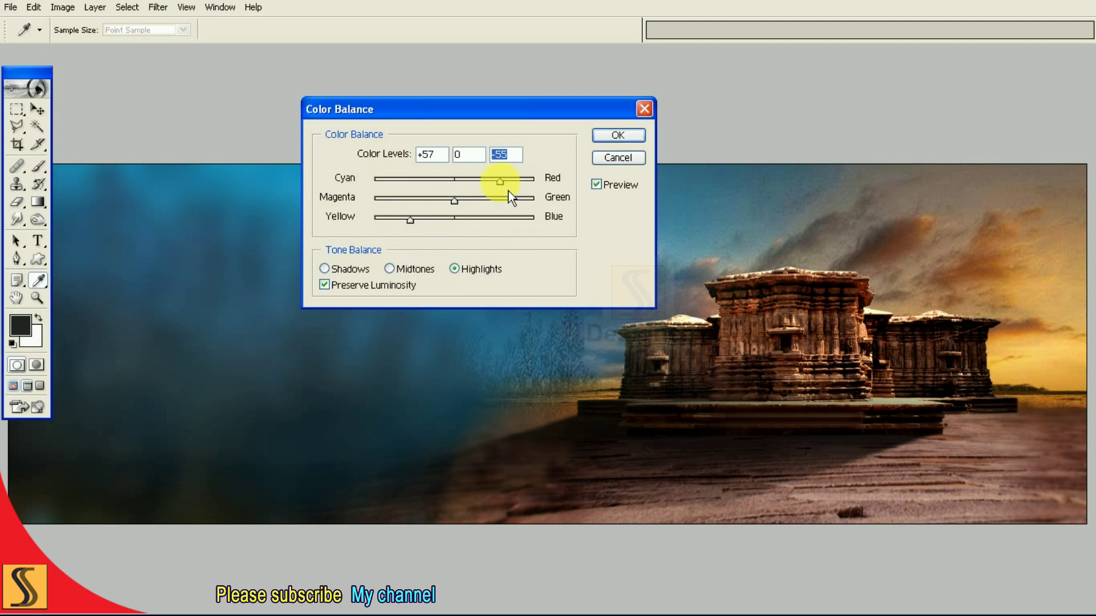
# Step: Warm the shadows toward red and yellow, then apply highlights +61/0/-60 and midtones +34/0/-31
pyautogui.click(365, 275)
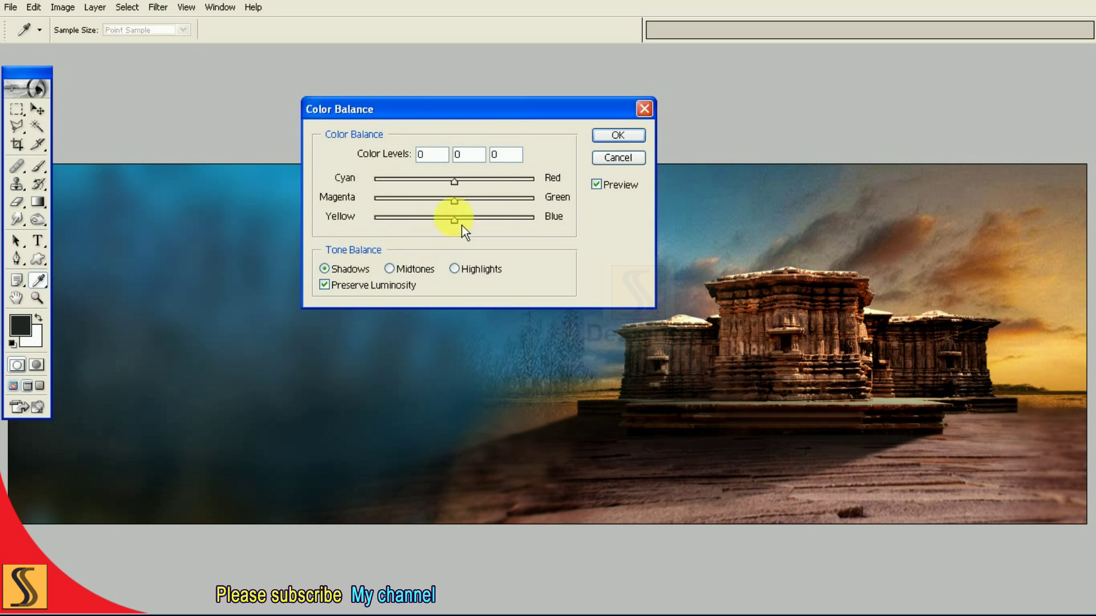
pyautogui.moveTo(455, 182); pyautogui.dragTo(463, 182)
pyautogui.moveTo(454, 219); pyautogui.dragTo(445, 219)
pyautogui.moveTo(463, 181); pyautogui.dragTo(464, 182)
pyautogui.click(478, 275)
pyautogui.moveTo(506, 190); pyautogui.dragTo(513, 190)
pyautogui.moveTo(417, 229); pyautogui.dragTo(414, 230)
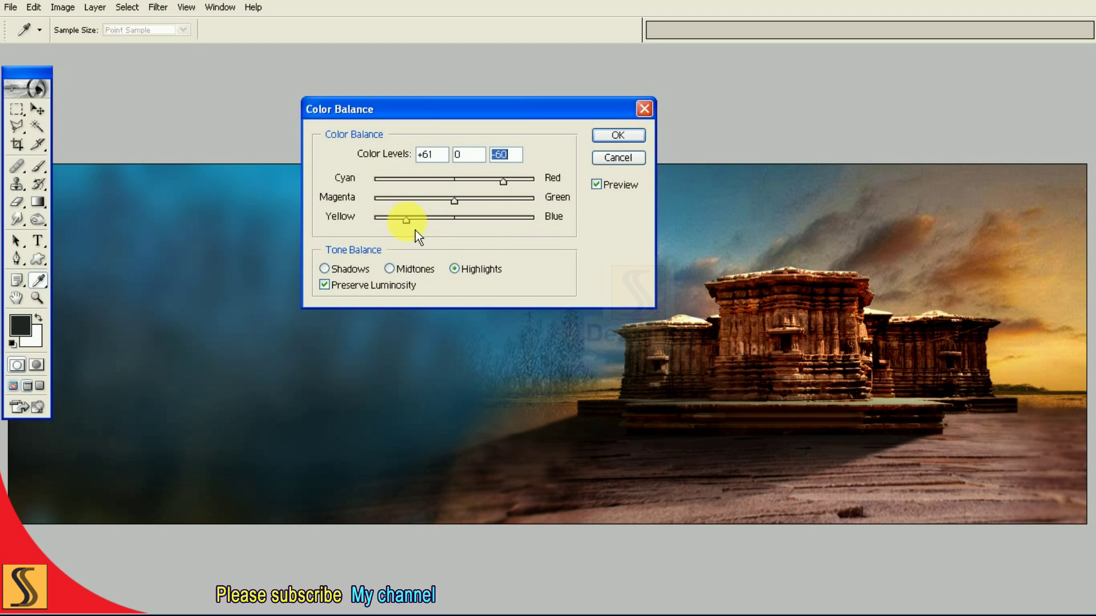
pyautogui.click(428, 272)
pyautogui.moveTo(481, 181); pyautogui.dragTo(483, 182)
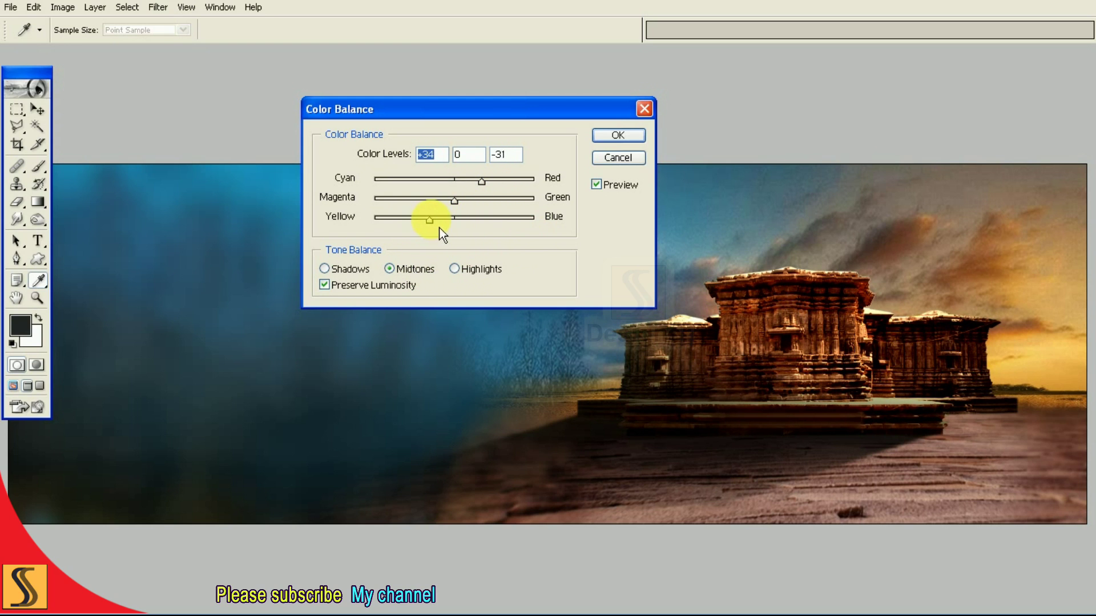
pyautogui.click(599, 137)
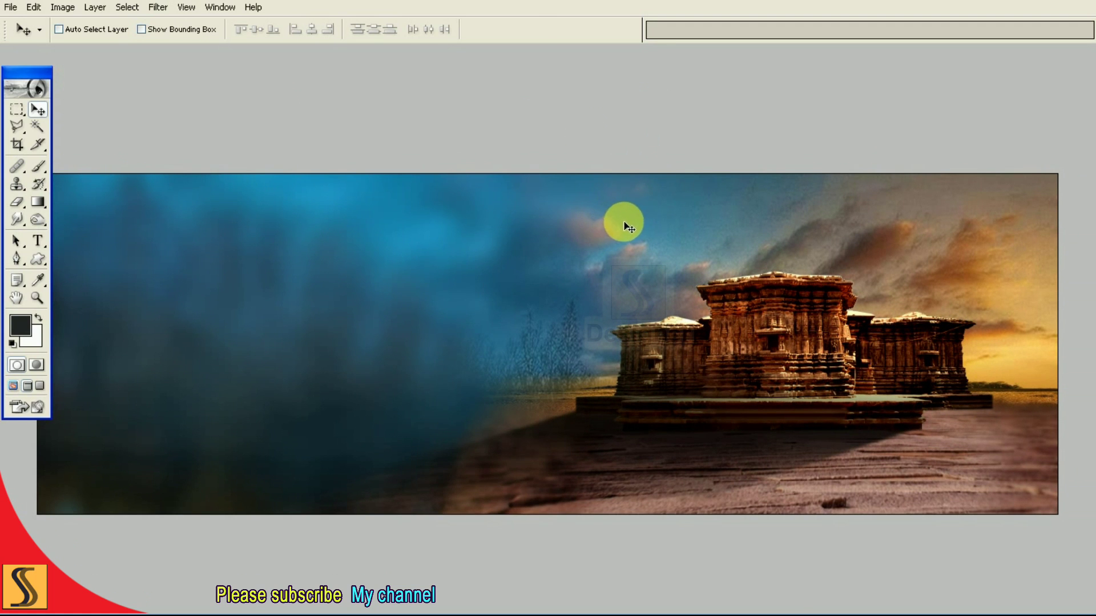
# Step: Add a Hue/Saturation adjustment layer on top of the stack with Lightness -65
pyautogui.press('F7')
pyautogui.click(469, 120)
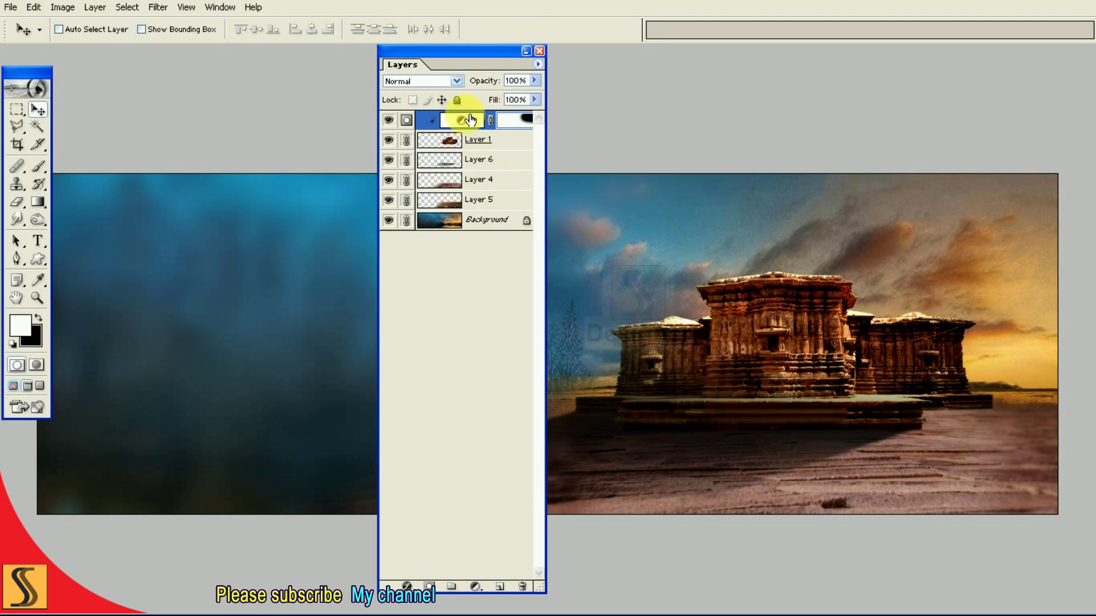
pyautogui.click(478, 588)
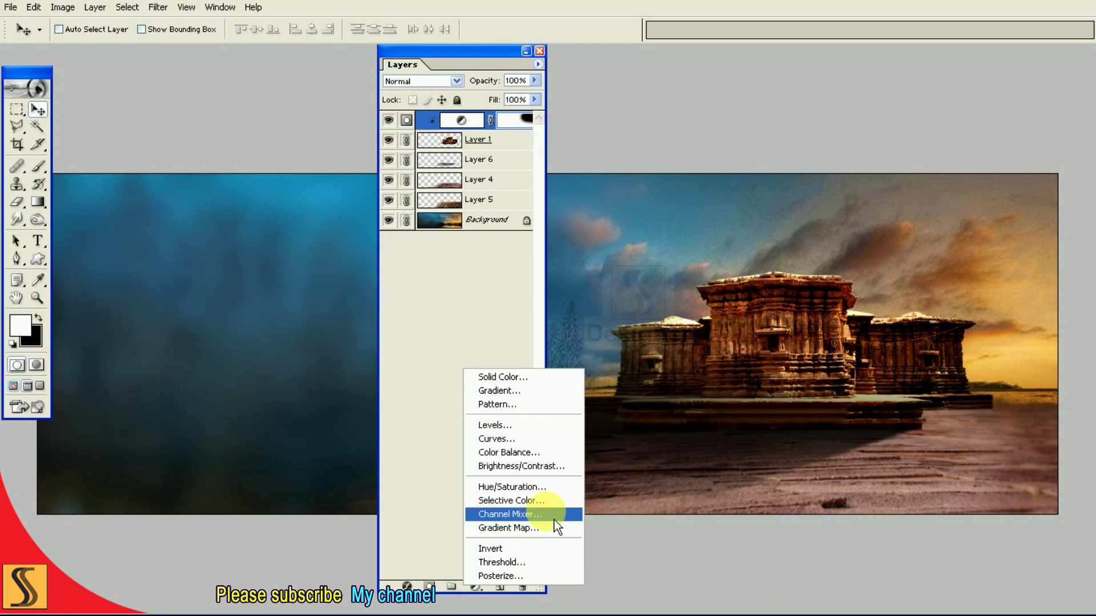
pyautogui.click(547, 486)
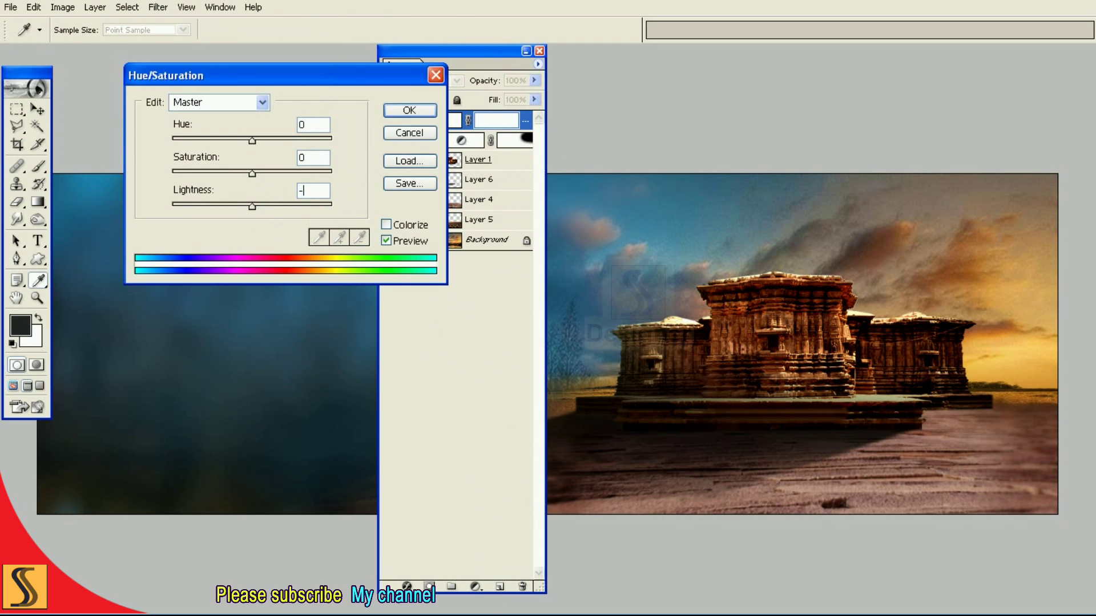
pyautogui.write('-65')
pyautogui.press('Return')
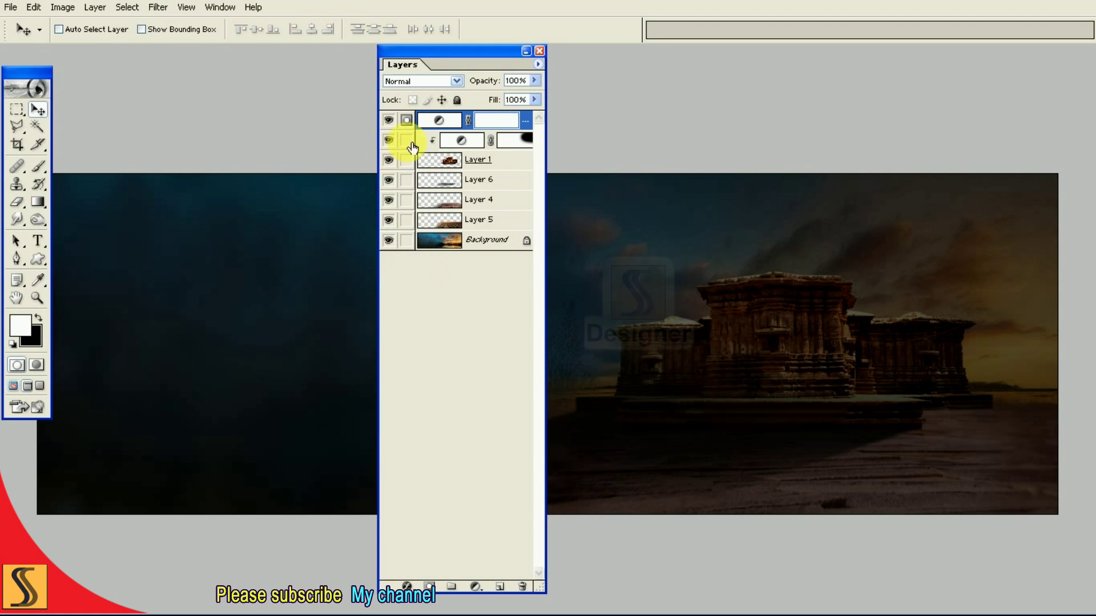
pyautogui.press('F7')
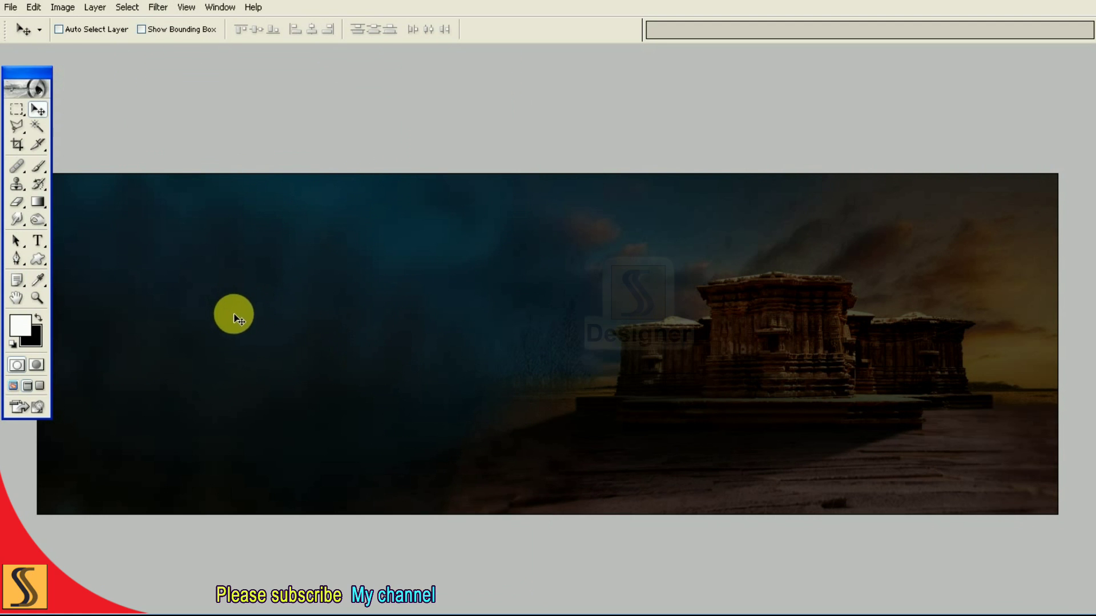
# Step: Set up the Gradient tool with black foreground, Foreground to Transparent preset and Radial shape
pyautogui.rightClick(50, 210)
pyautogui.click(100, 200)
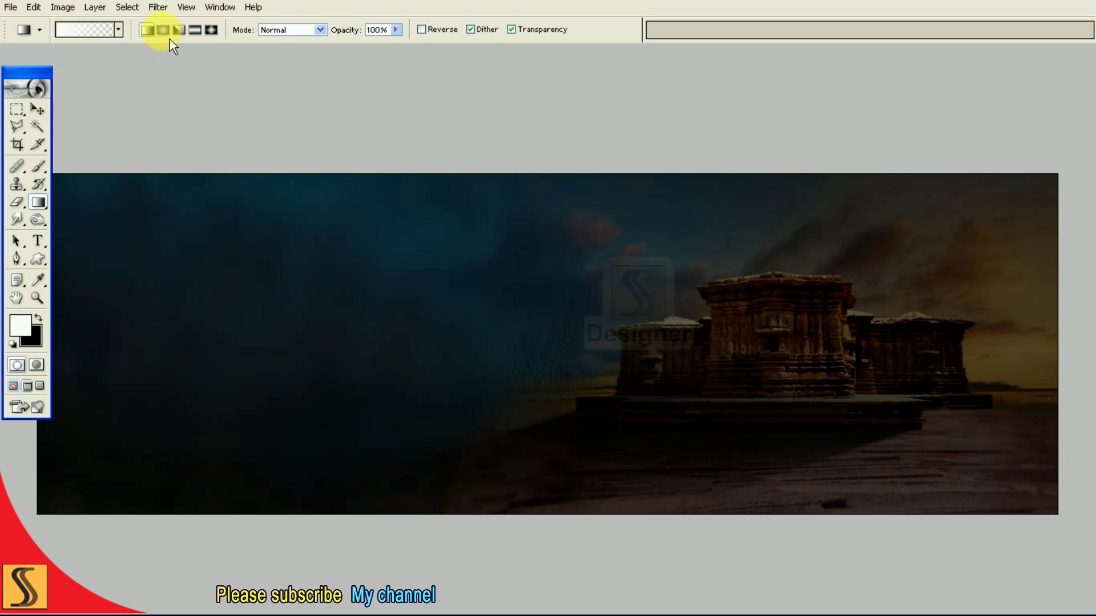
pyautogui.click(100, 31)
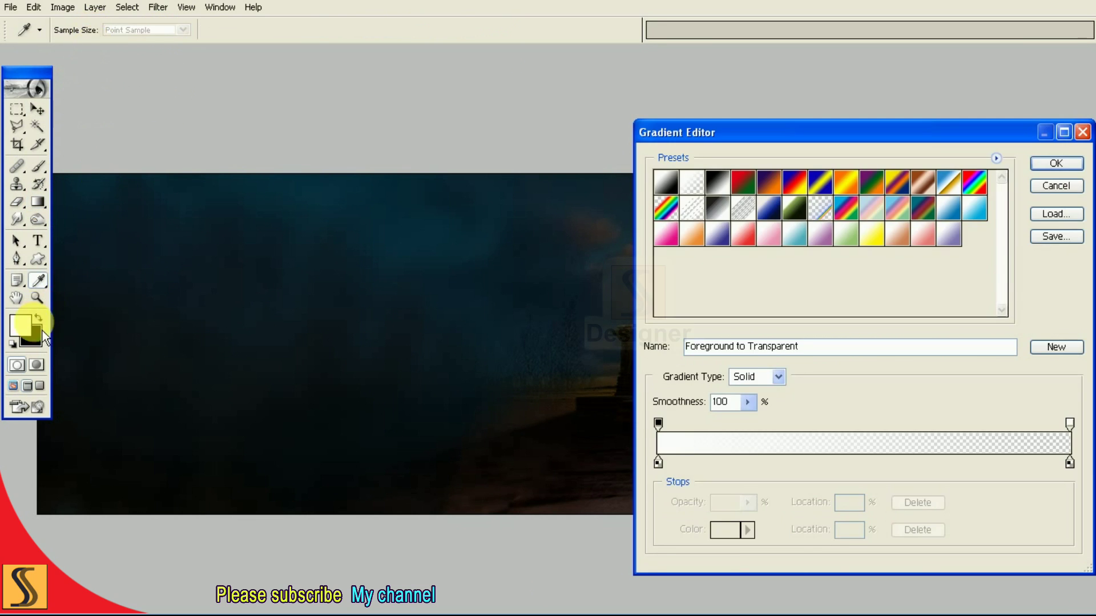
pyautogui.click(20, 325)
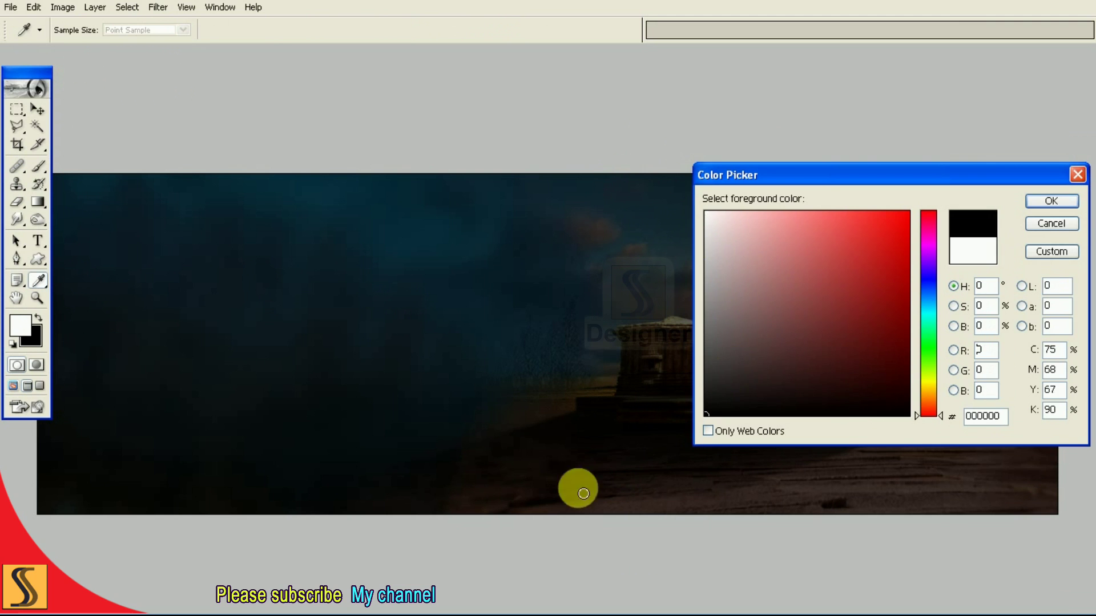
pyautogui.press('Return')
pyautogui.click(31, 340)
pyautogui.press('Return')
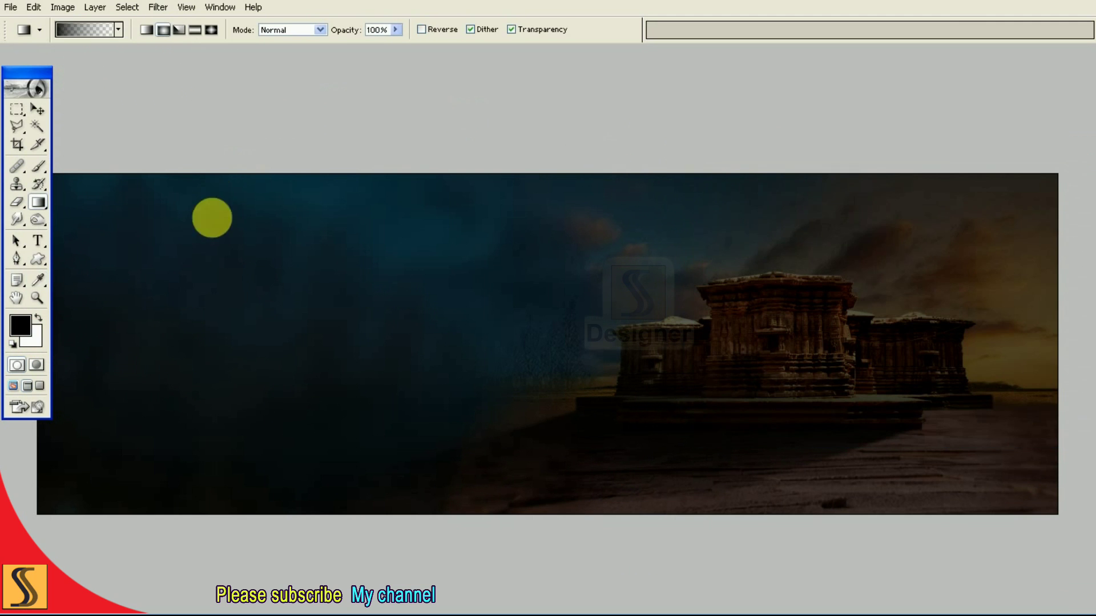
pyautogui.click(108, 30)
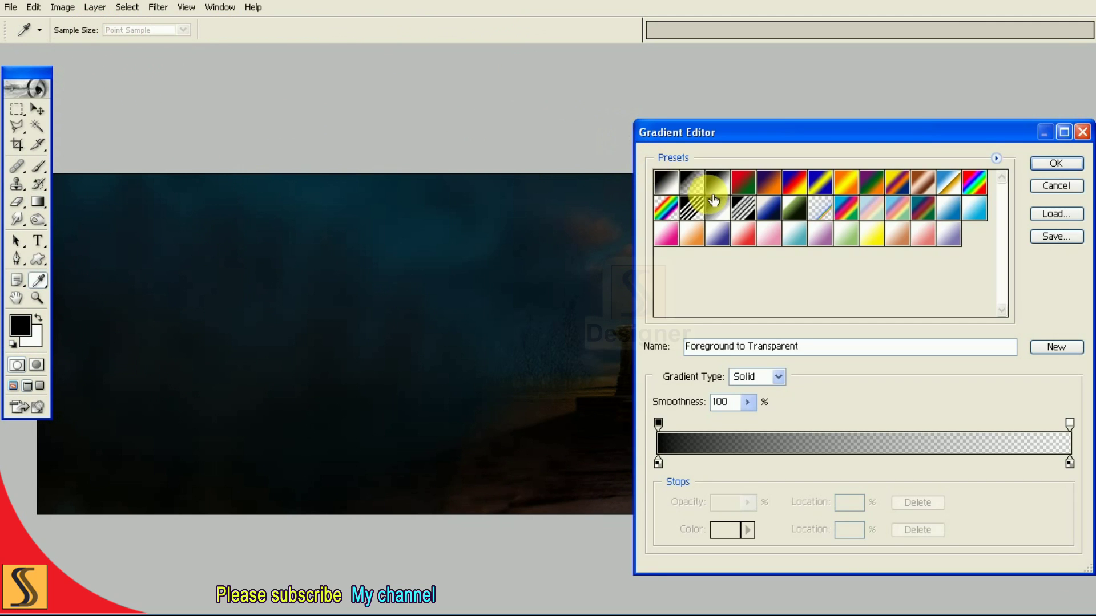
pyautogui.click(1055, 163)
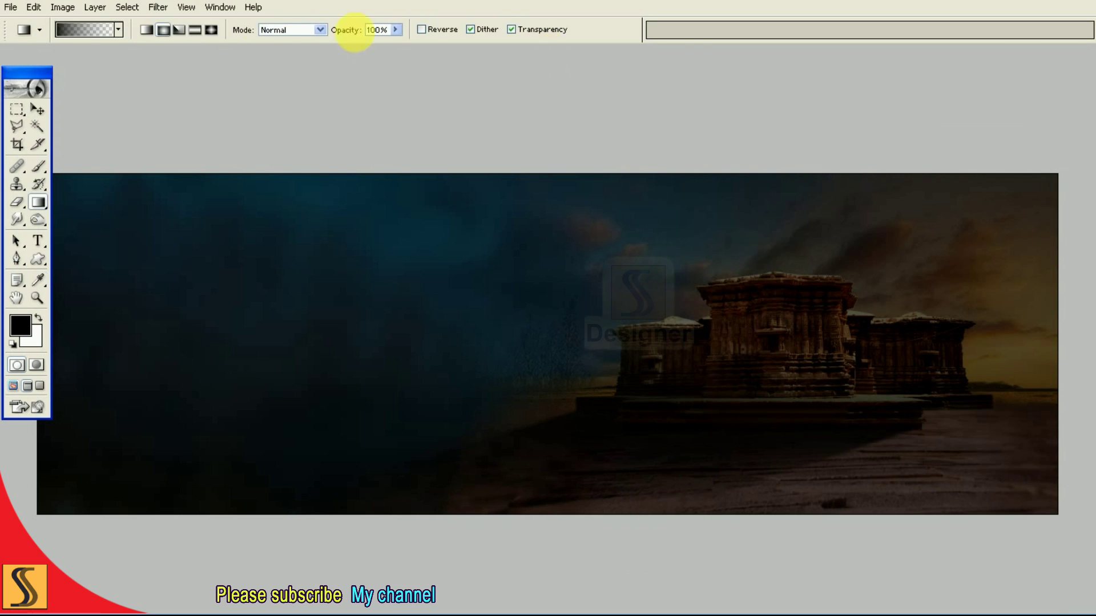
pyautogui.click(163, 30)
# Step: Drag a radial fade outward from the temple on the darkening layer's mask
pyautogui.press('F7')
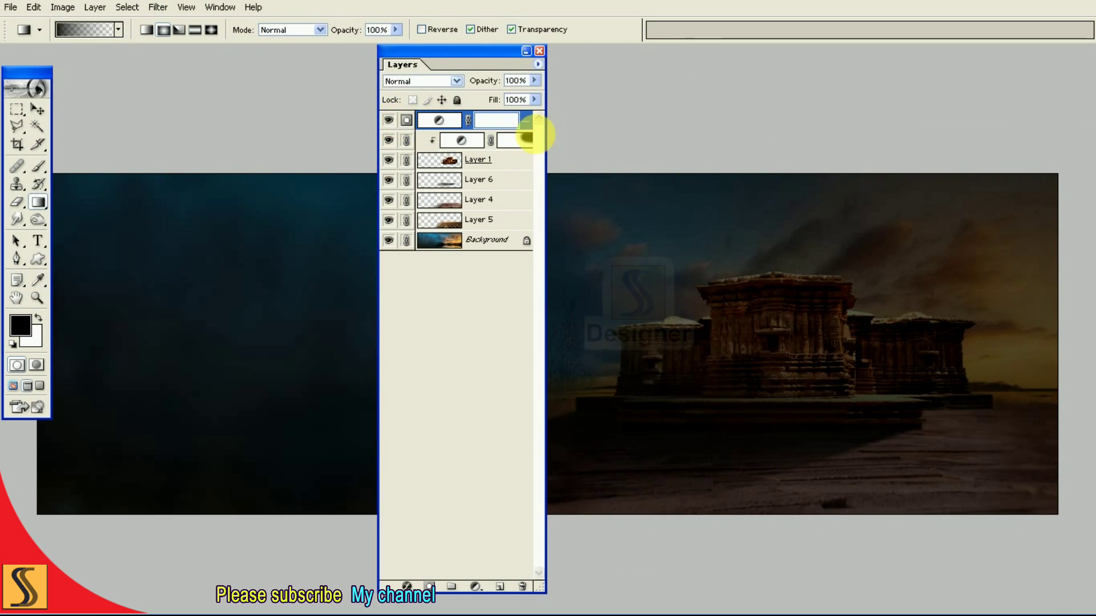
pyautogui.press('F7')
pyautogui.moveTo(882, 309); pyautogui.dragTo(736, 446)
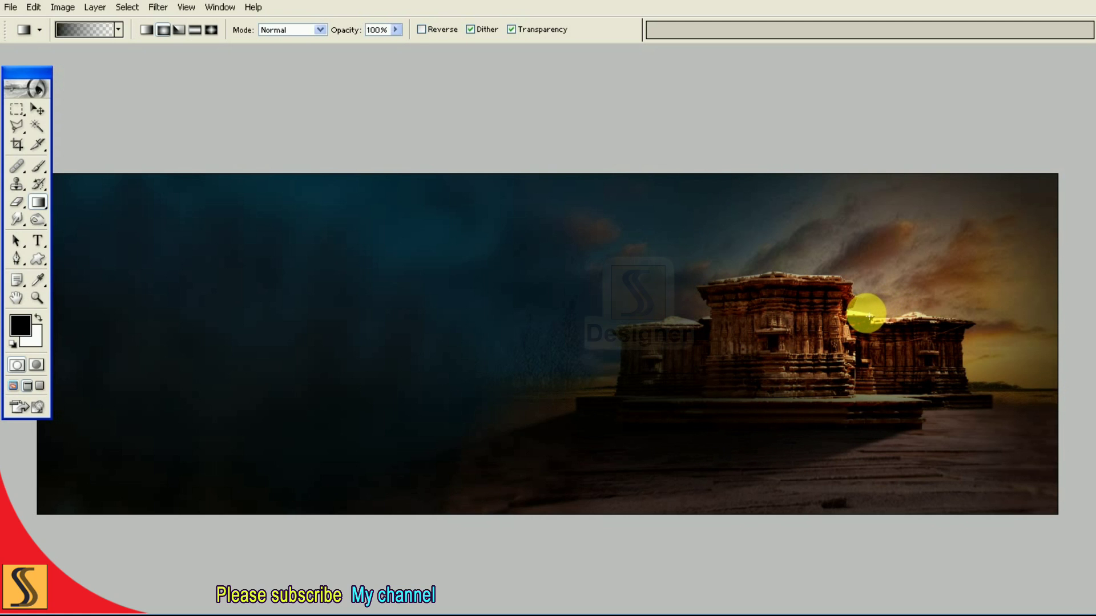
pyautogui.moveTo(866, 313); pyautogui.dragTo(616, 495)
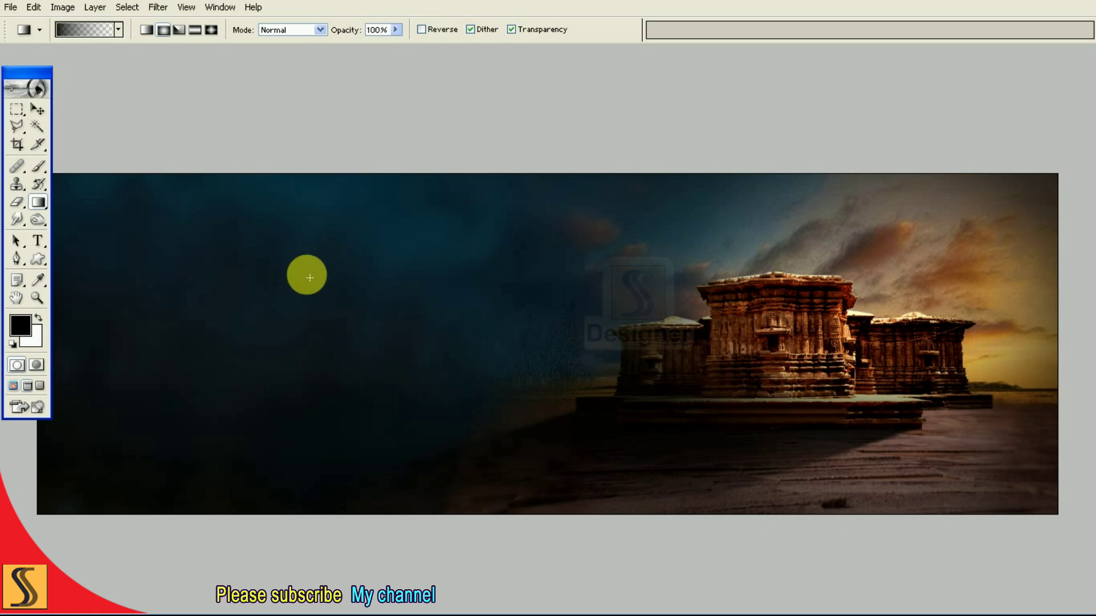
pyautogui.click(25, 209)
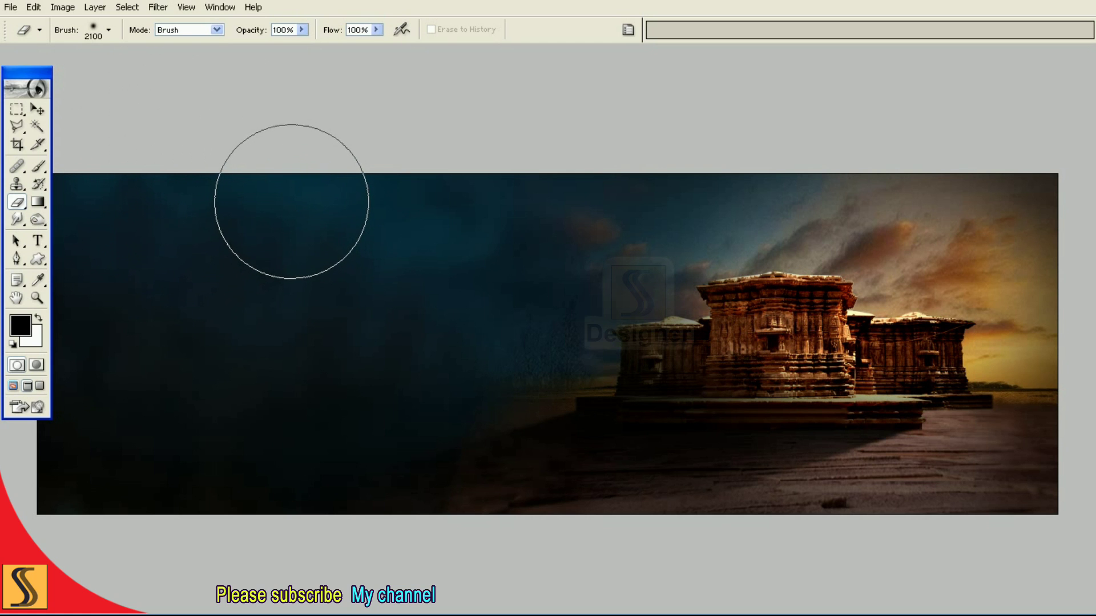
# Step: Erase at 40% with a 2500 brush across the temple and the sky left of centre
pyautogui.press('4')
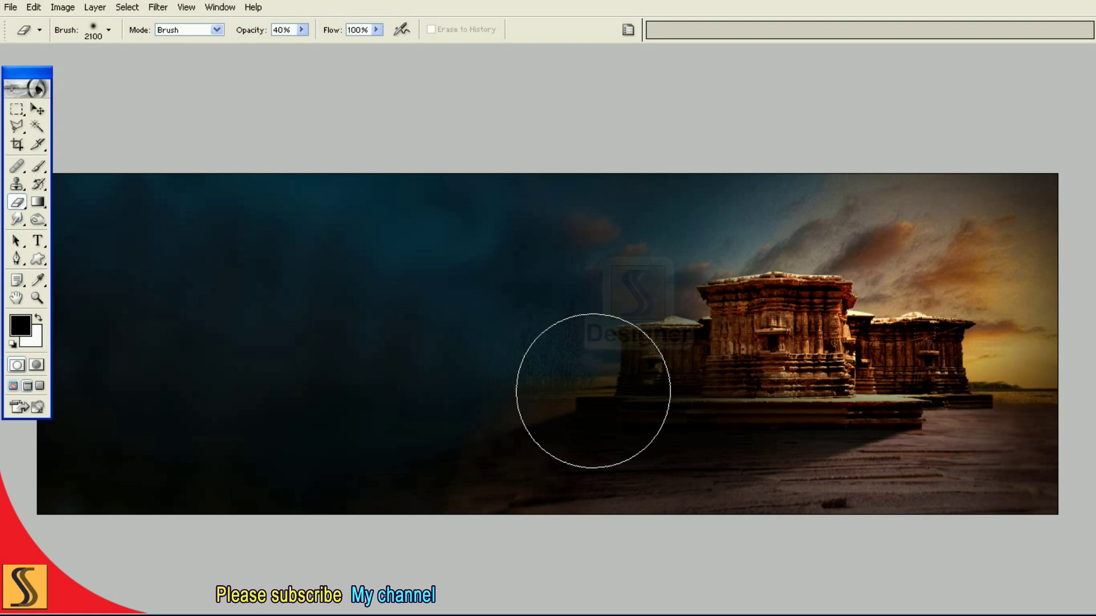
pyautogui.click(591, 388)
pyautogui.click(21, 333)
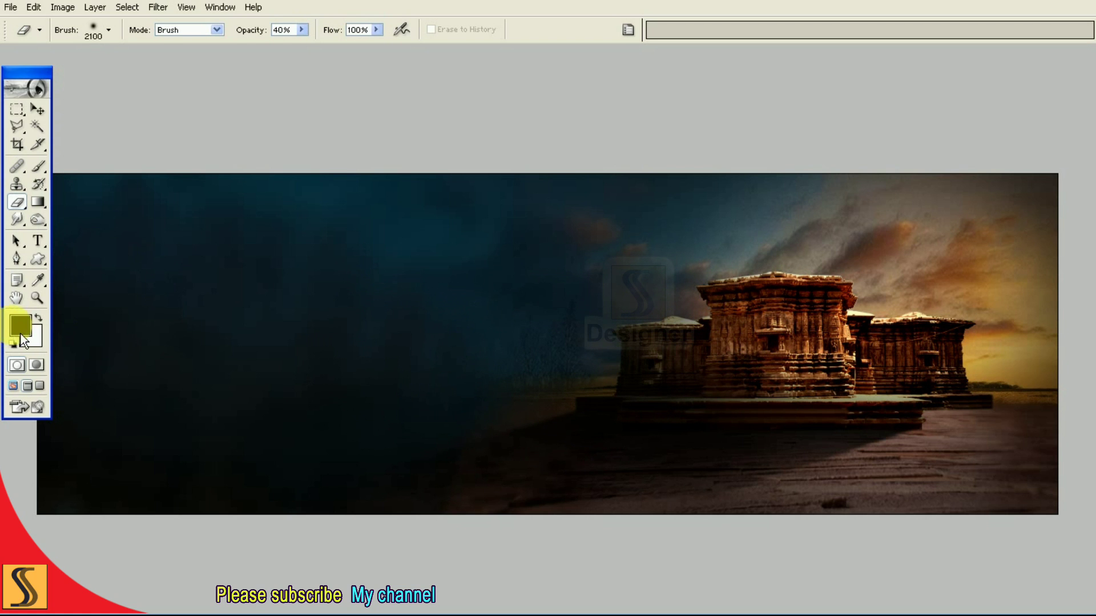
pyautogui.press(']')
pyautogui.press(']')
pyautogui.press(']')
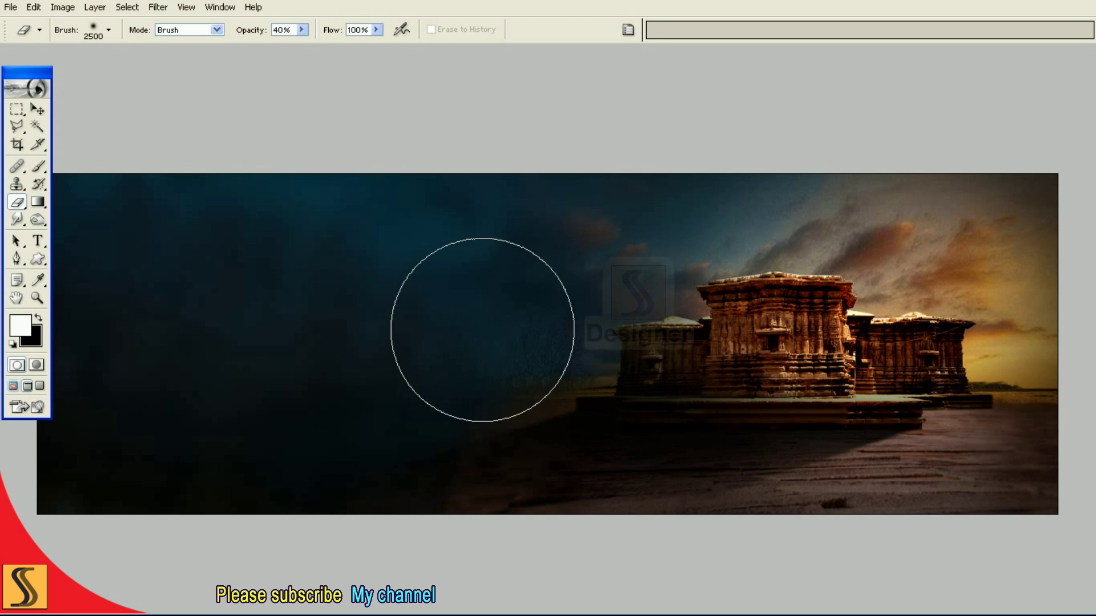
pyautogui.moveTo(573, 355); pyautogui.dragTo(753, 331)
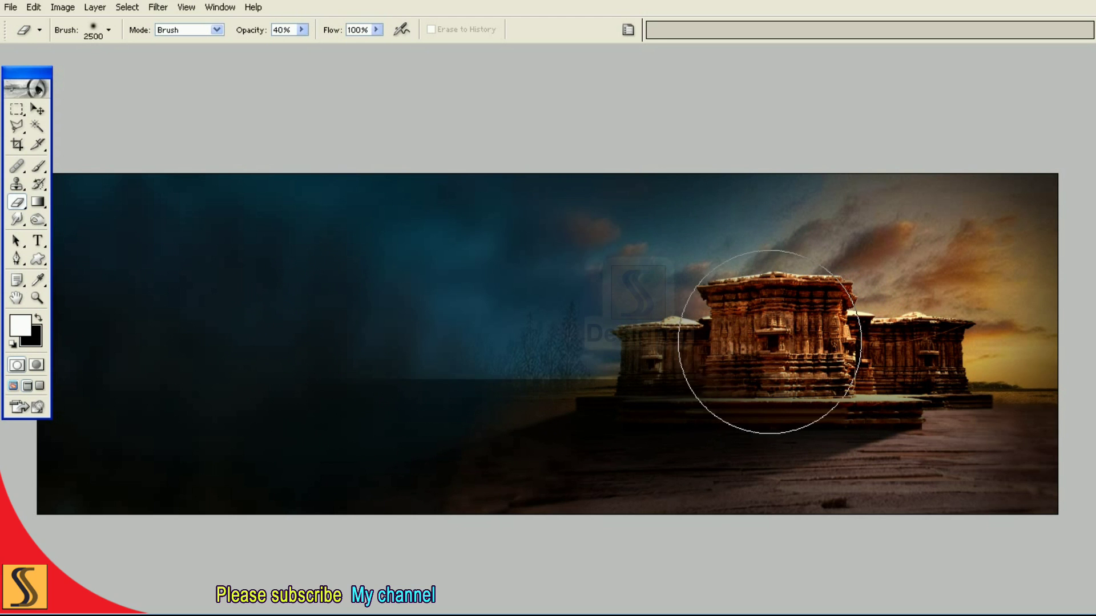
pyautogui.moveTo(396, 330); pyautogui.dragTo(254, 342)
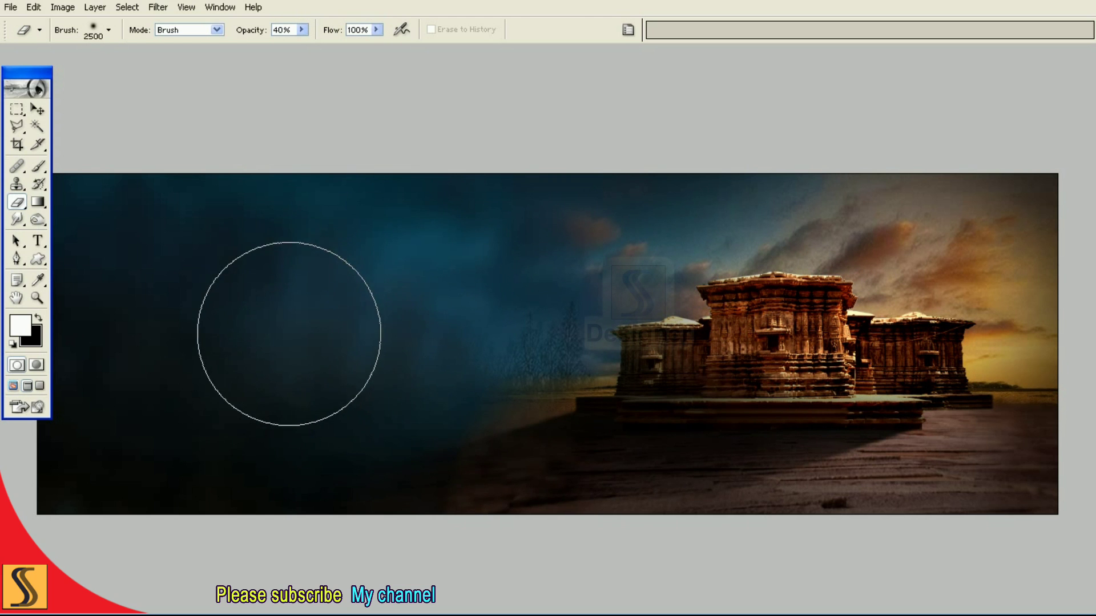
pyautogui.click(808, 394)
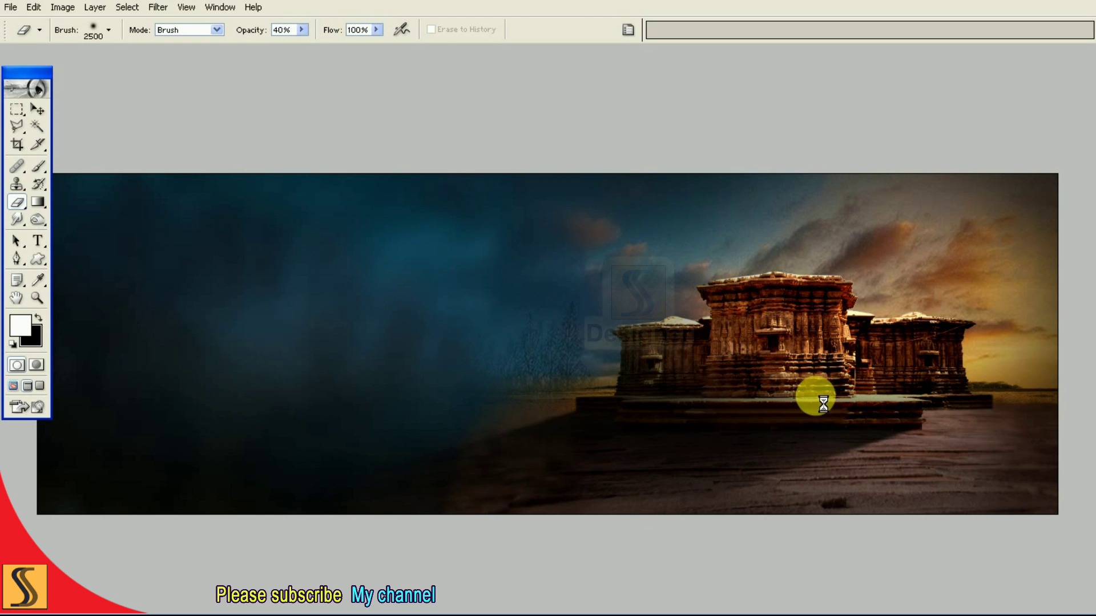
# Step: Adjust the eraser to 30% strength and a brush size of about 1400
pyautogui.press('[')
pyautogui.press('[')
pyautogui.press('[')
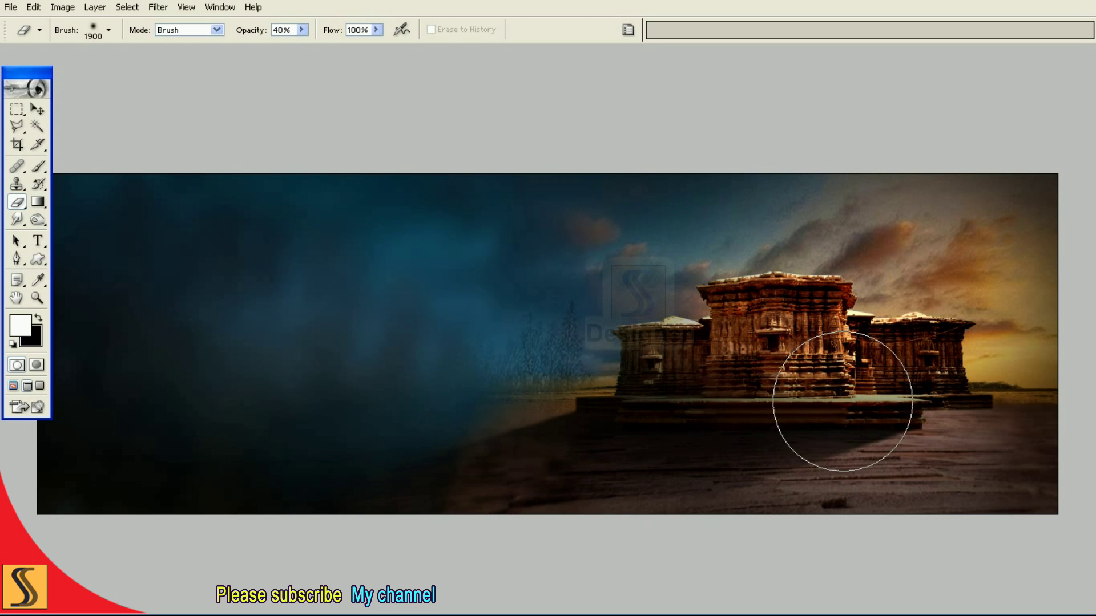
pyautogui.press('0')
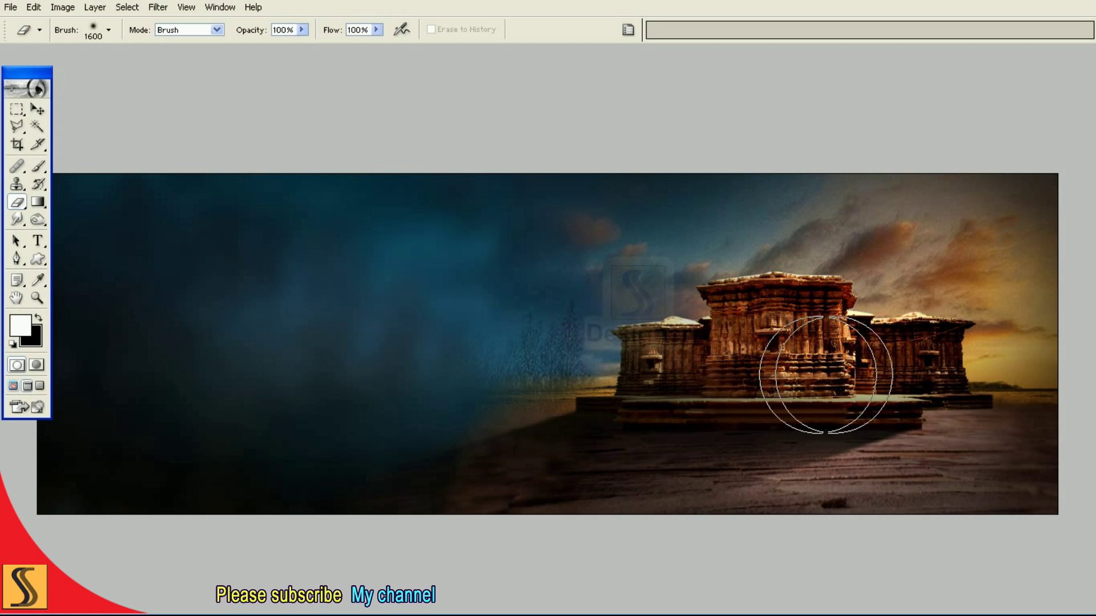
pyautogui.press('[')
pyautogui.press('3')
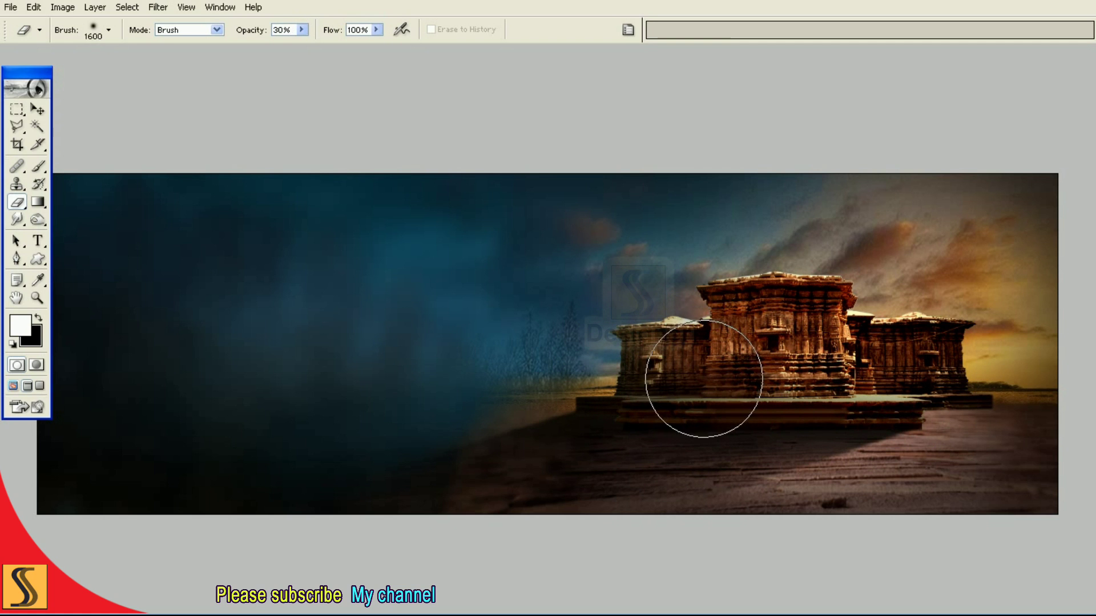
pyautogui.press('[')
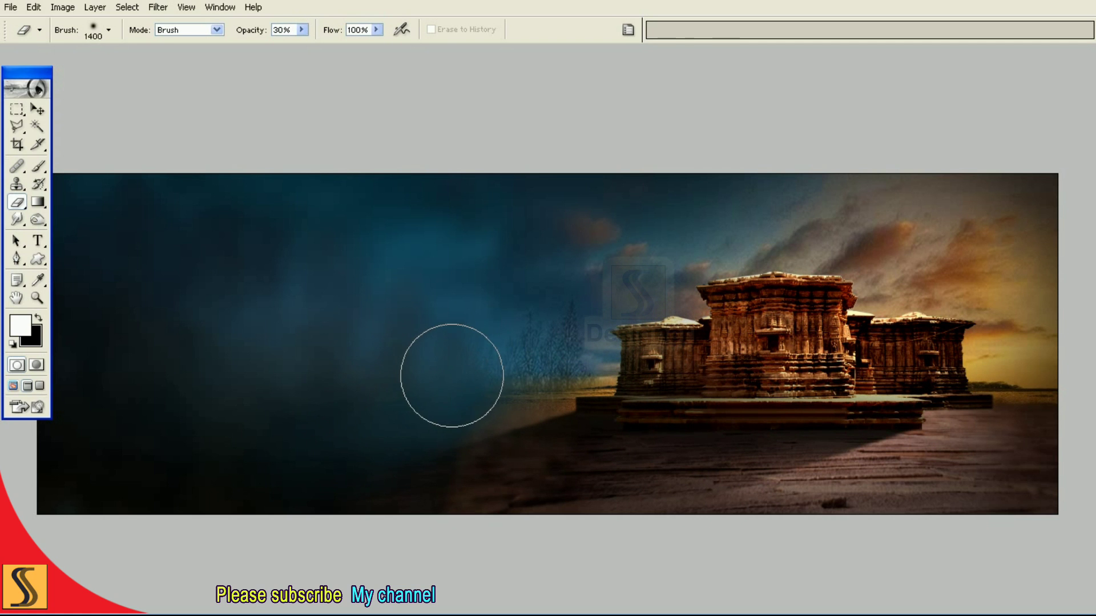
pyautogui.hotkey('ctrl', '-')
pyautogui.press(']')
pyautogui.press(']')
pyautogui.press('[')
pyautogui.press('[')
pyautogui.press('[')
pyautogui.press(']')
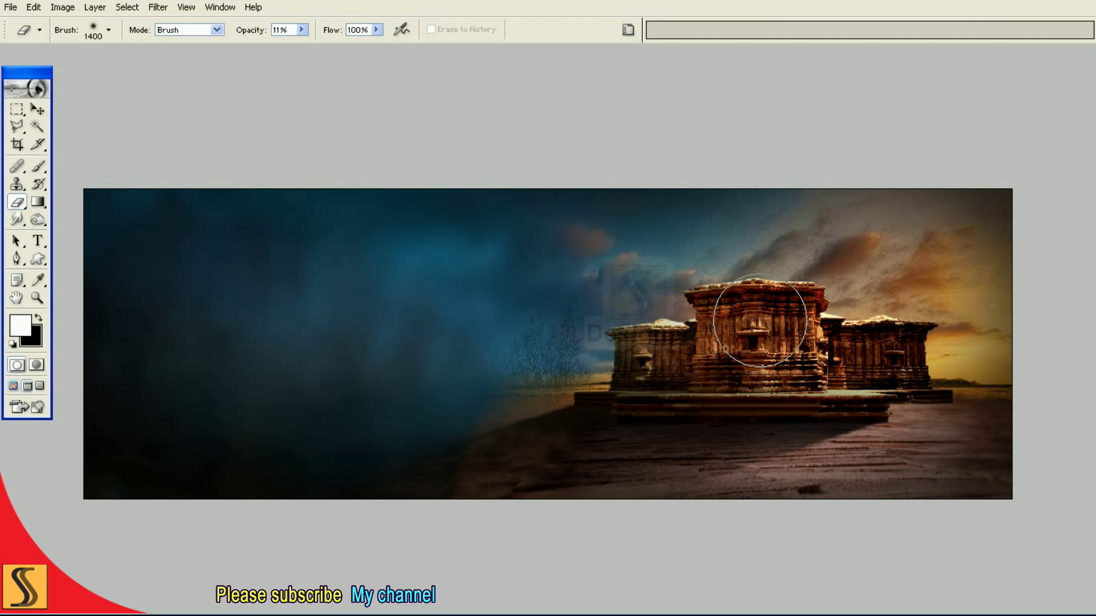
# Step: Softly erase the temple centre, then hide the wedding photo's blue backdrop Layer 2
pyautogui.click(760, 321)
pyautogui.click(761, 321)
pyautogui.click(764, 326)
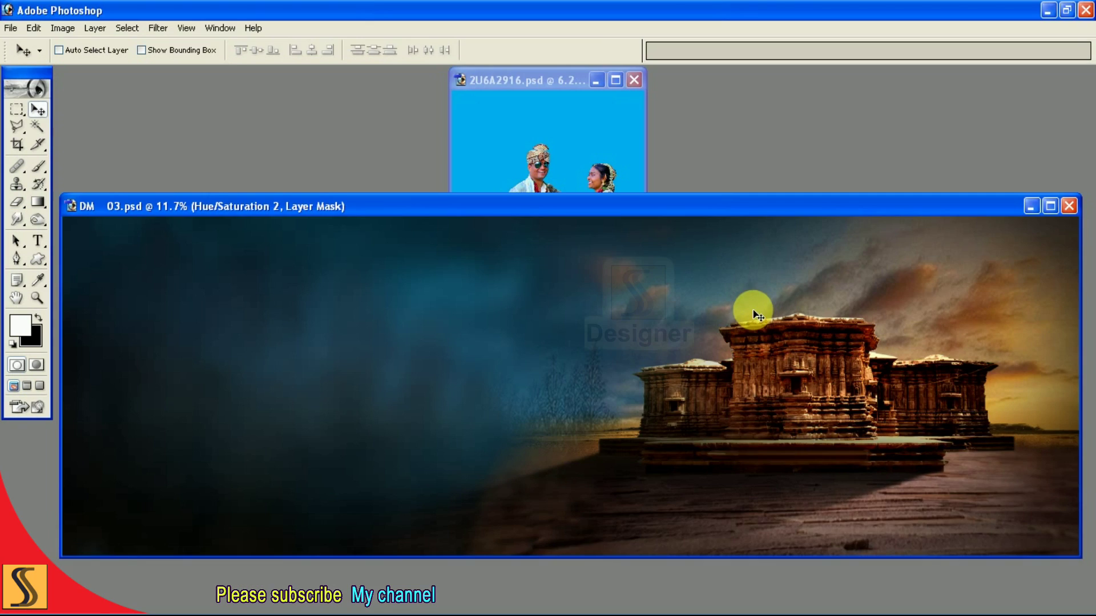
pyautogui.hotkey('ctrl', '-')
pyautogui.press('F7')
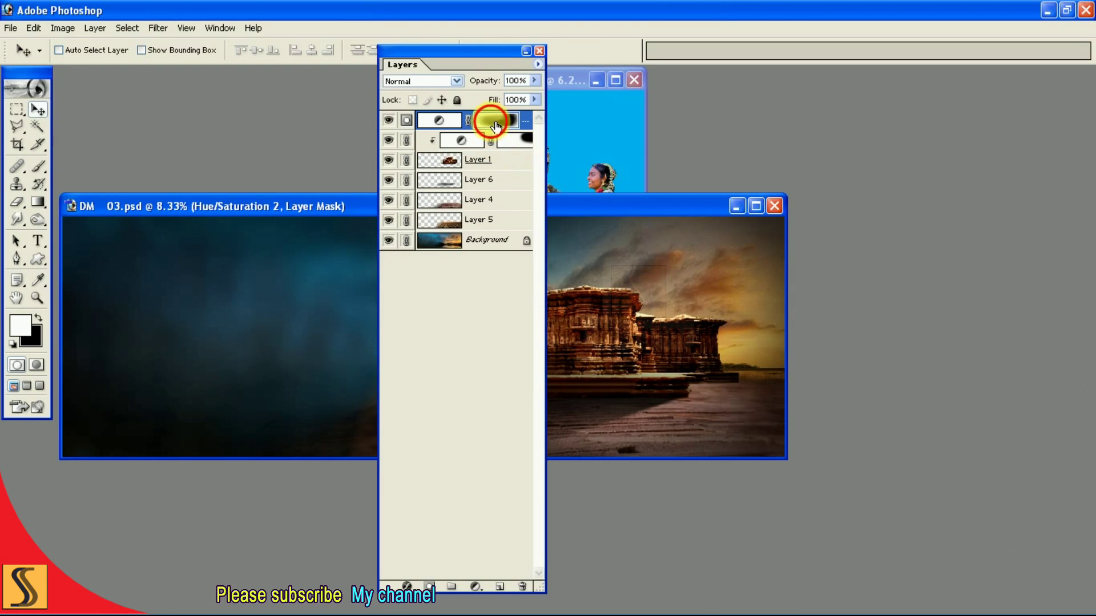
pyautogui.press('F7')
pyautogui.click(611, 141)
pyautogui.press('F7')
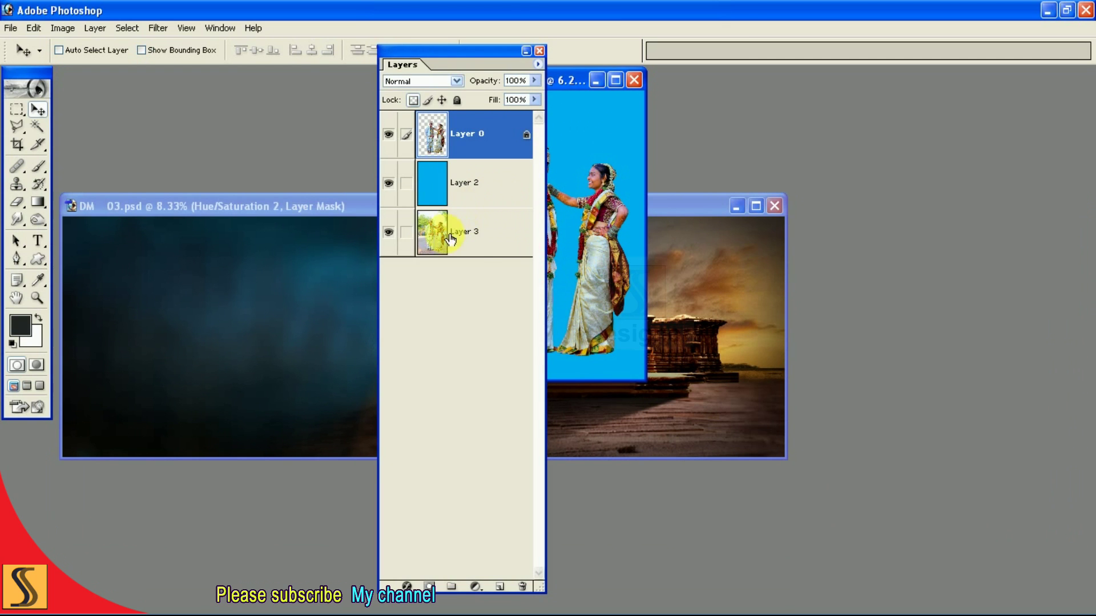
pyautogui.click(388, 182)
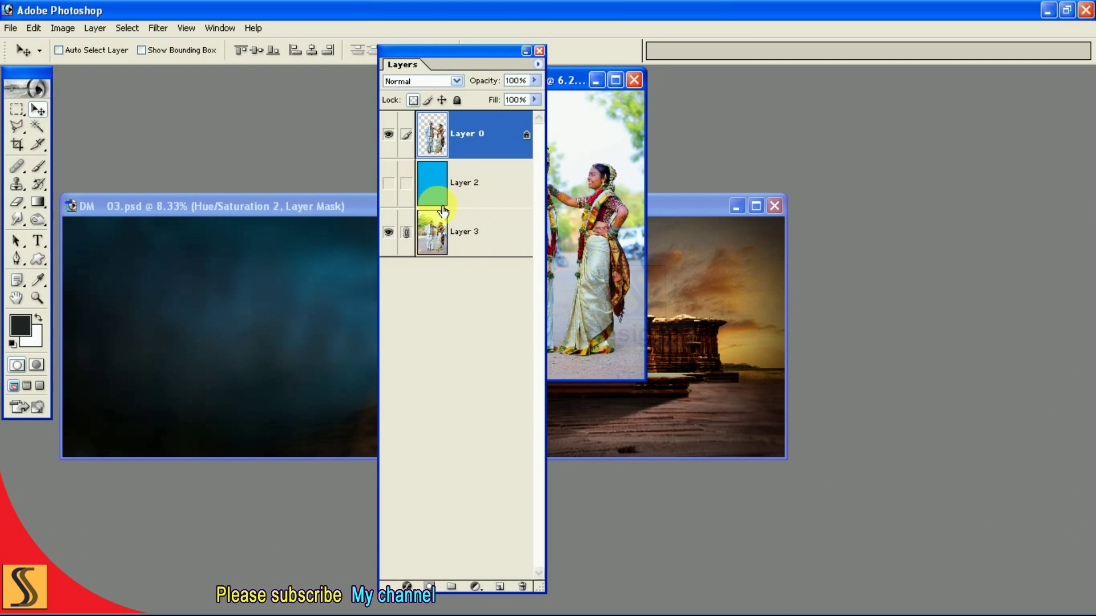
# Step: Drag the wedding photo into the album spread as a new layer and hide Layer 7
pyautogui.press('F7')
pyautogui.moveTo(613, 247); pyautogui.dragTo(707, 345)
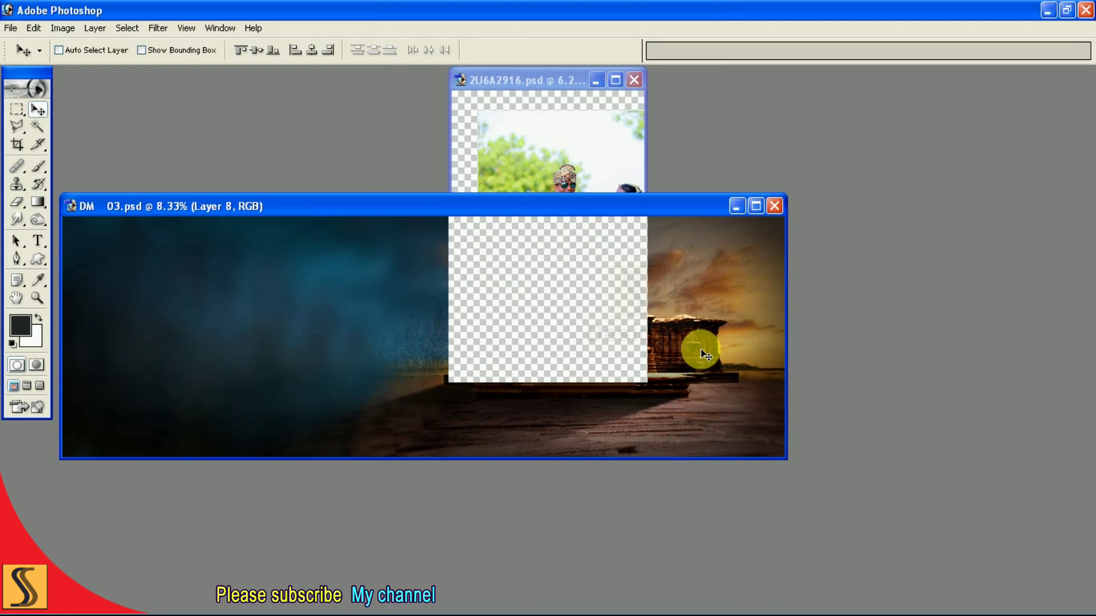
pyautogui.press('f')
pyautogui.hotkey('ctrl', 't')
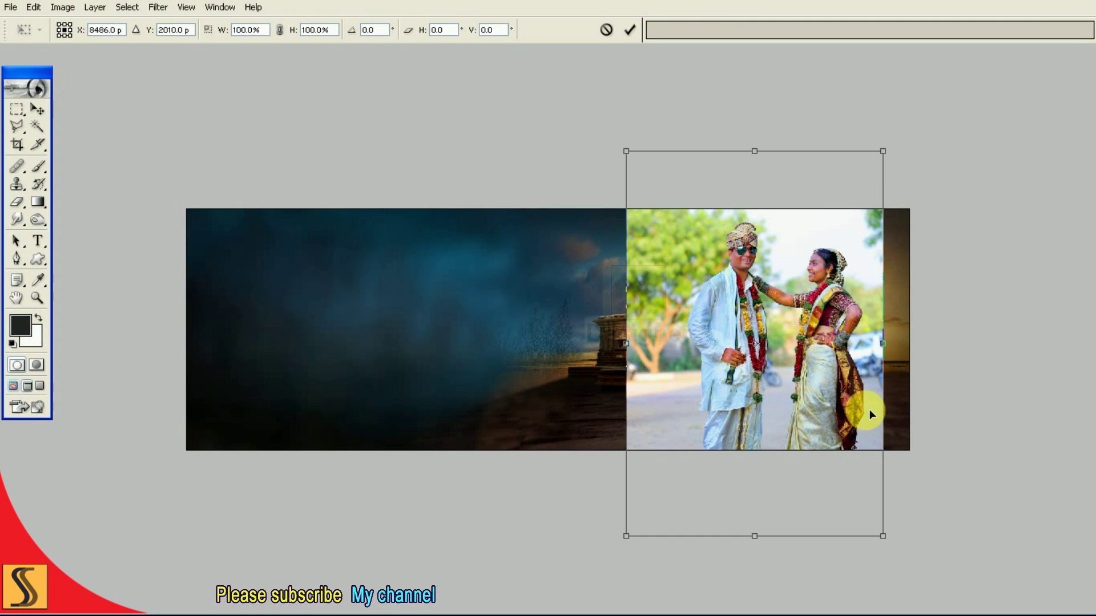
pyautogui.press('Return')
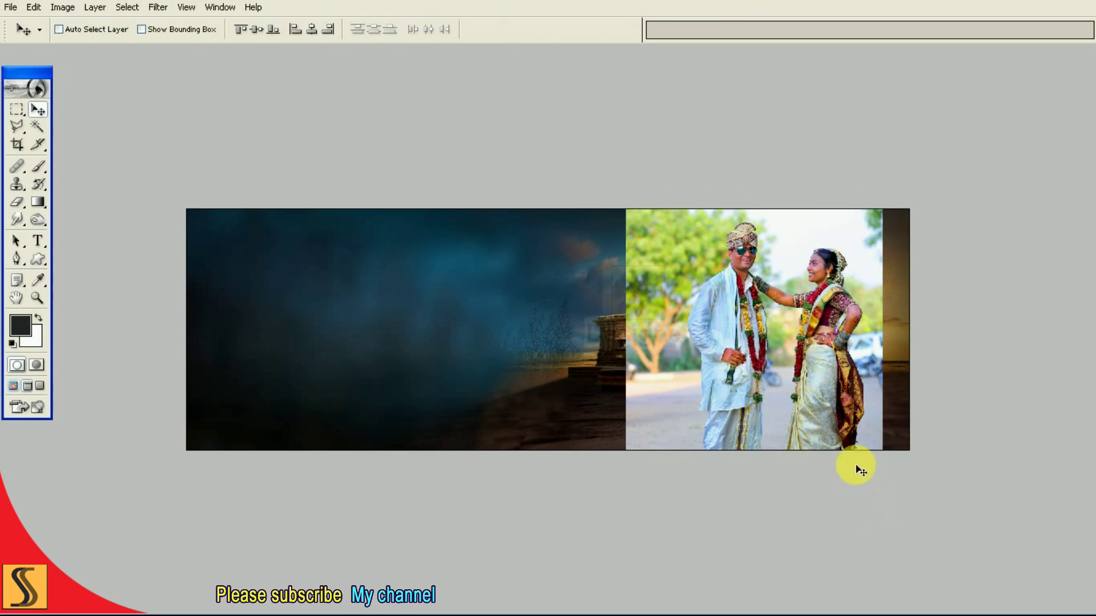
pyautogui.press('F7')
pyautogui.click(389, 142)
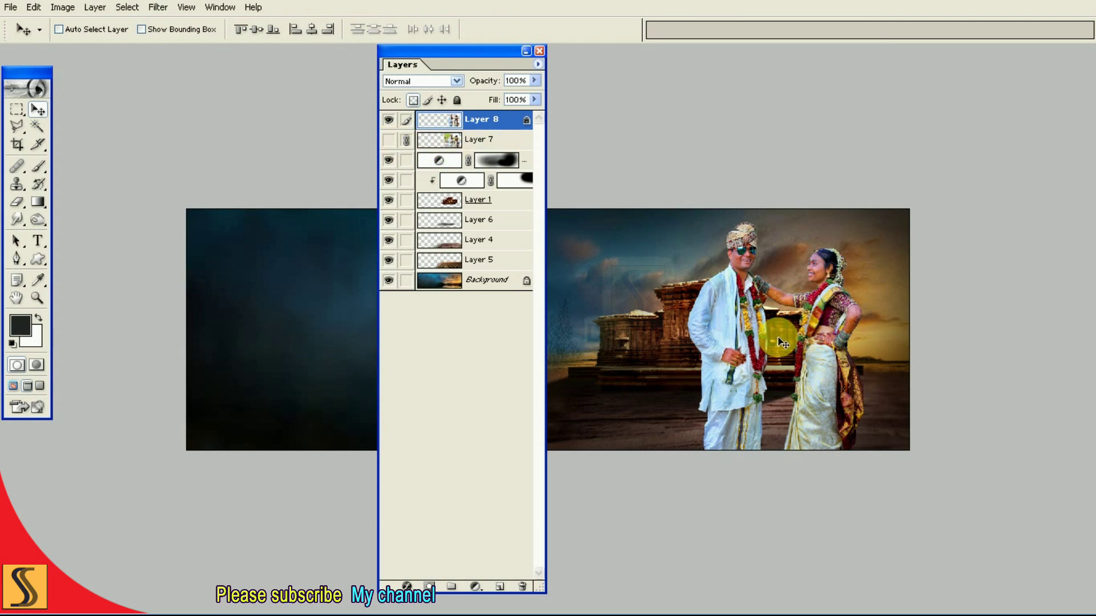
# Step: Move and scale the couple down to about 42.5%, placing them on the temple ground
pyautogui.press('F7')
pyautogui.moveTo(783, 345); pyautogui.dragTo(758, 321)
pyautogui.hotkey('ctrl', 't')
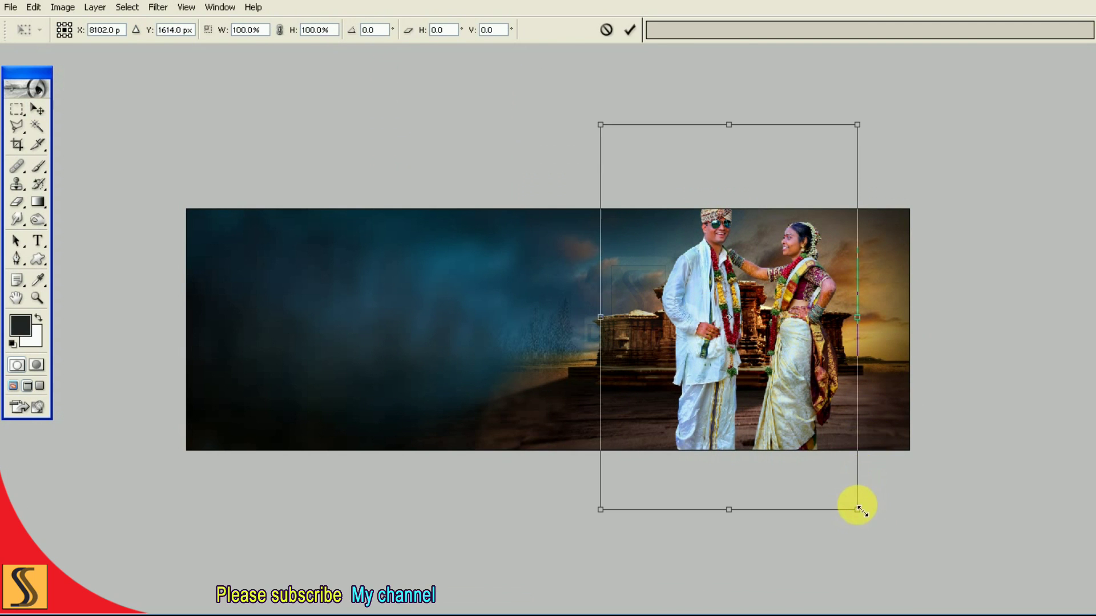
pyautogui.moveTo(857, 509); pyautogui.dragTo(798, 369)
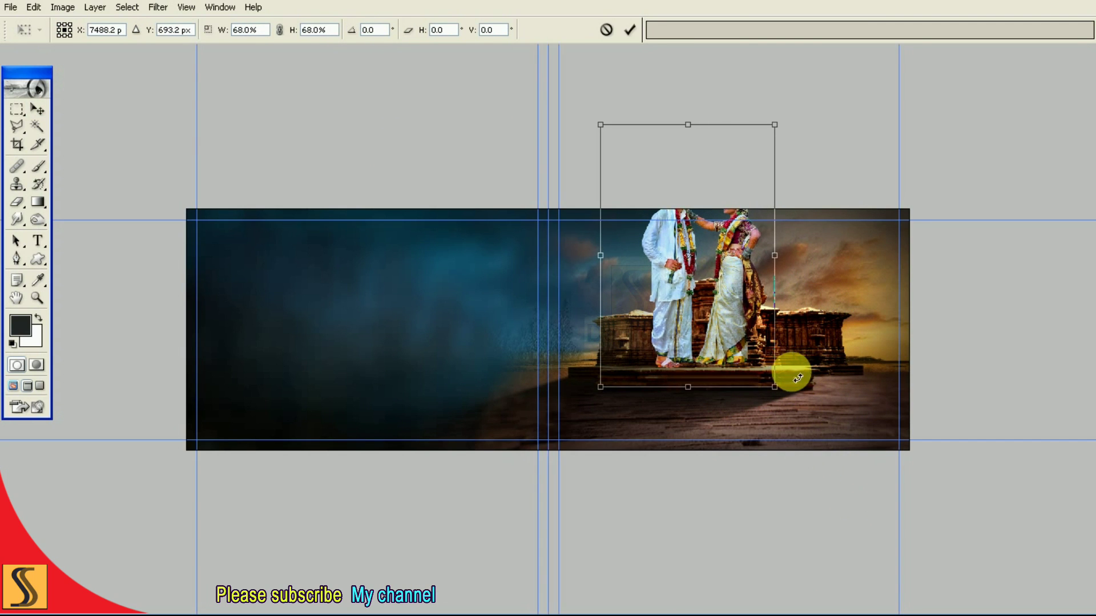
pyautogui.hotkey('ctrl', '+')
pyautogui.moveTo(748, 329); pyautogui.dragTo(829, 364)
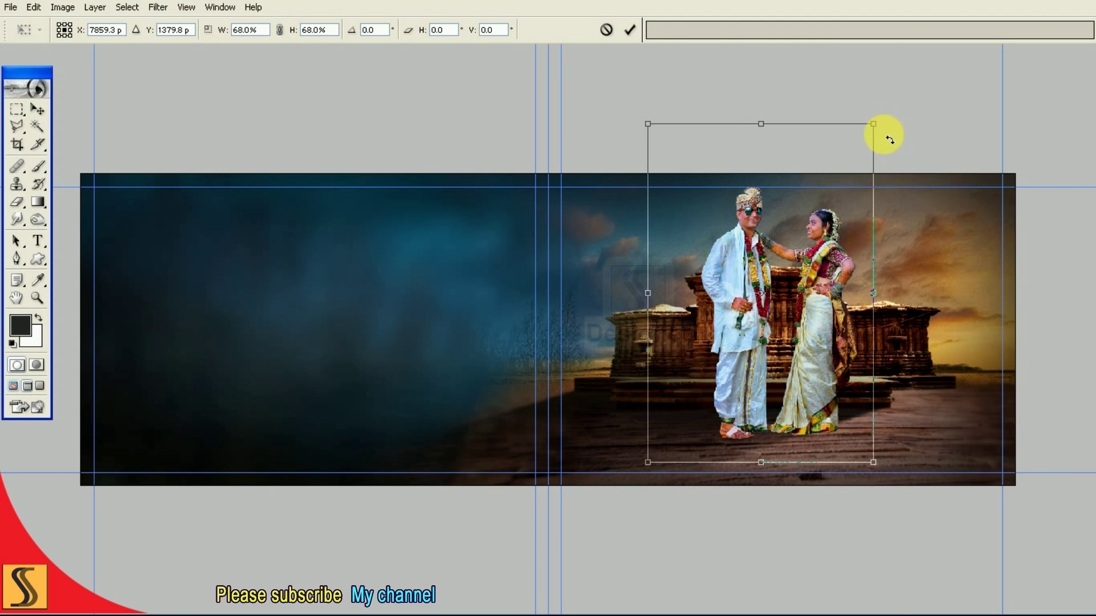
pyautogui.moveTo(888, 137); pyautogui.dragTo(851, 167)
pyautogui.moveTo(762, 255)
pyautogui.mouseDown()
pyautogui.moveTo(874, 276)
pyautogui.moveTo(811, 275)
pyautogui.mouseUp()
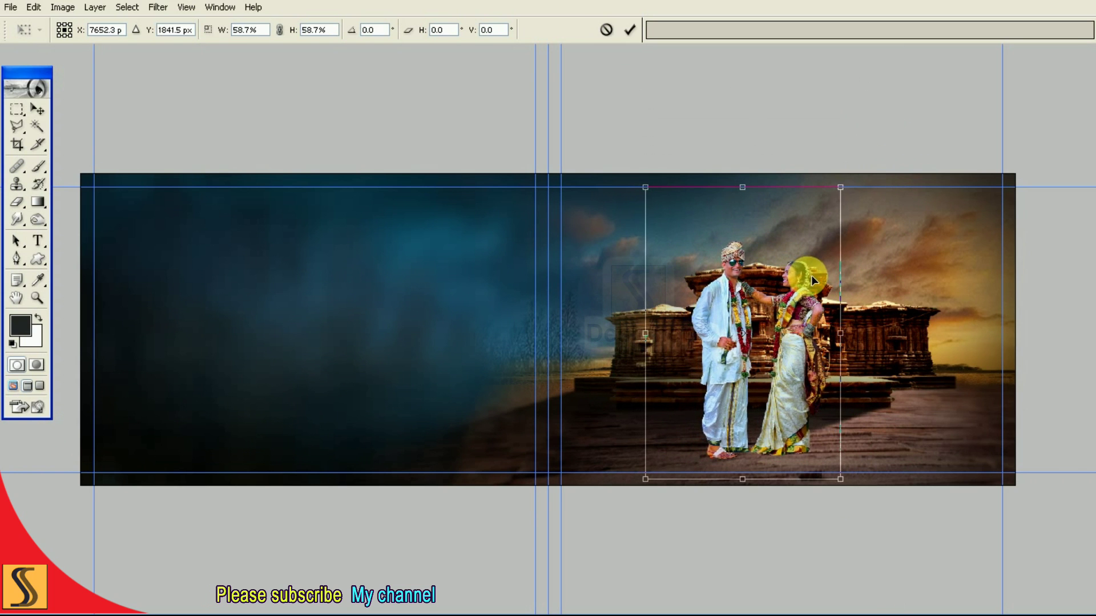
pyautogui.hotkey('ctrl', '0')
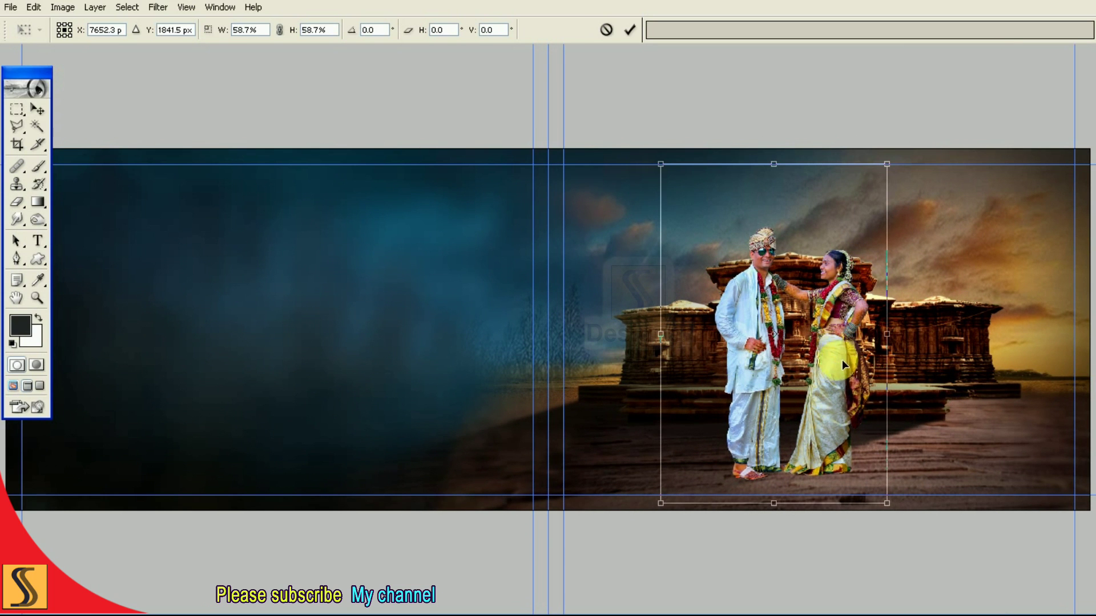
pyautogui.moveTo(844, 365); pyautogui.dragTo(860, 372)
pyautogui.moveTo(901, 176); pyautogui.dragTo(871, 222)
pyautogui.moveTo(851, 306); pyautogui.dragTo(854, 324)
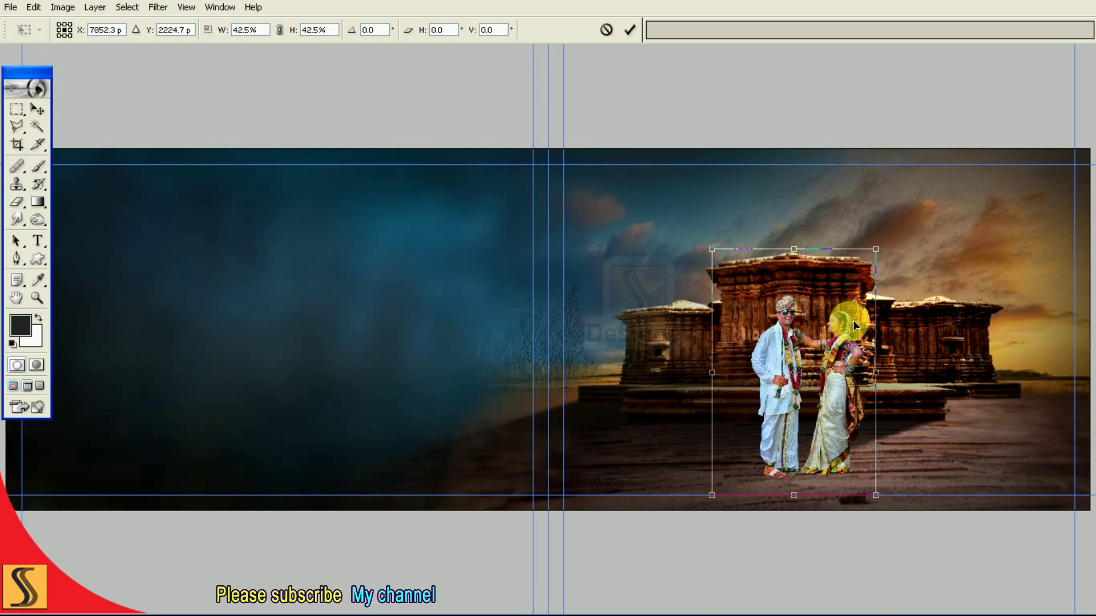
# Step: Enlarge the couple to about 66%, tilt them -0.4°, nudge them up and commit
pyautogui.moveTo(711, 250); pyautogui.dragTo(709, 246)
pyautogui.moveTo(634, 166); pyautogui.dragTo(624, 159)
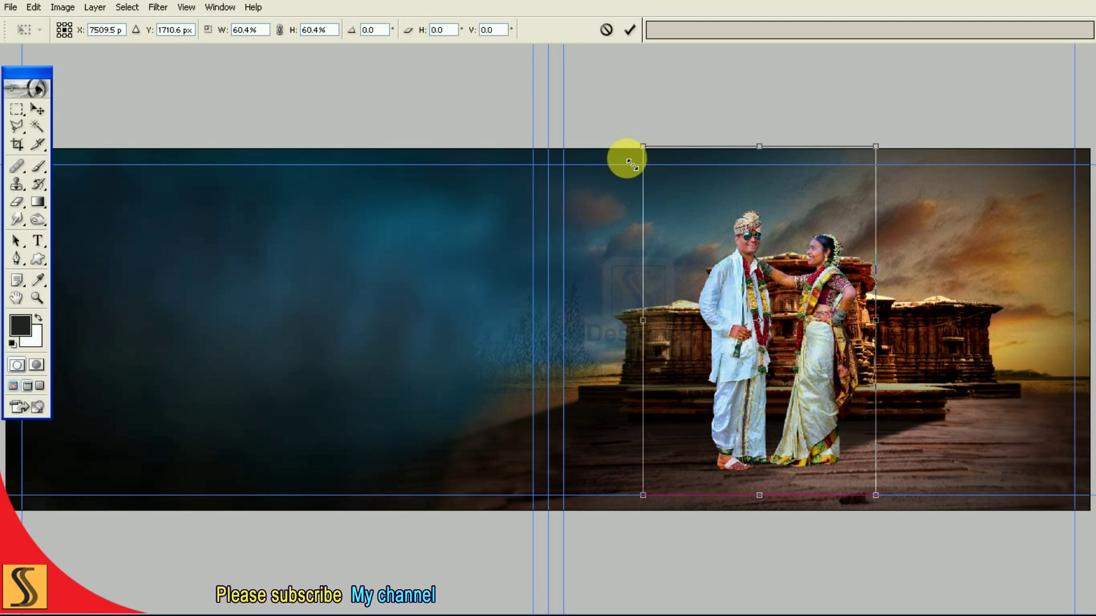
pyautogui.moveTo(820, 290)
pyautogui.mouseDown()
pyautogui.moveTo(734, 294)
pyautogui.moveTo(918, 310)
pyautogui.mouseUp()
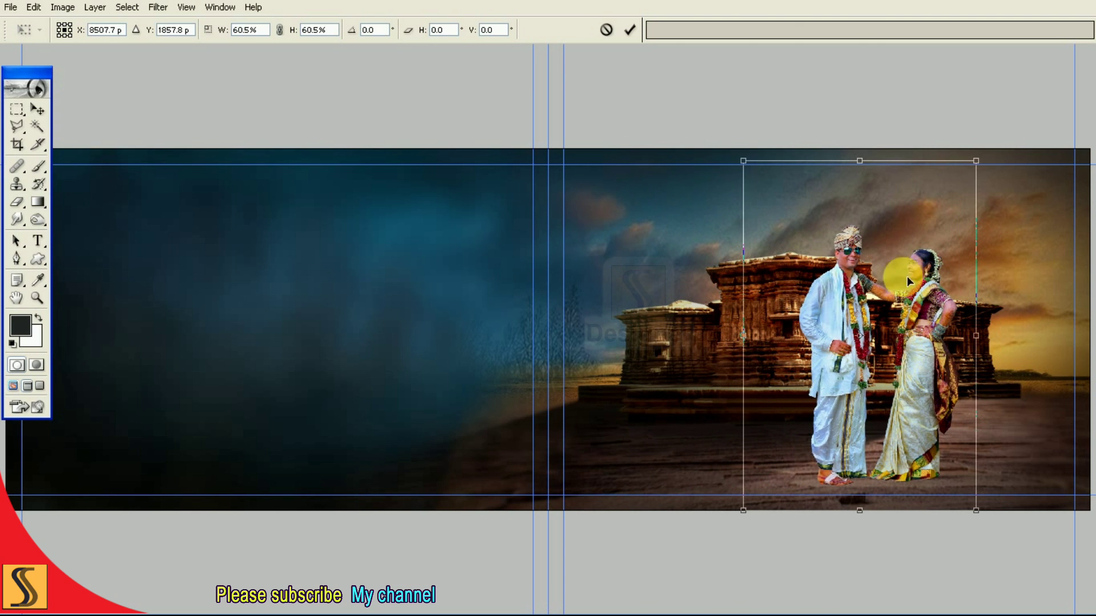
pyautogui.moveTo(744, 165); pyautogui.dragTo(728, 151)
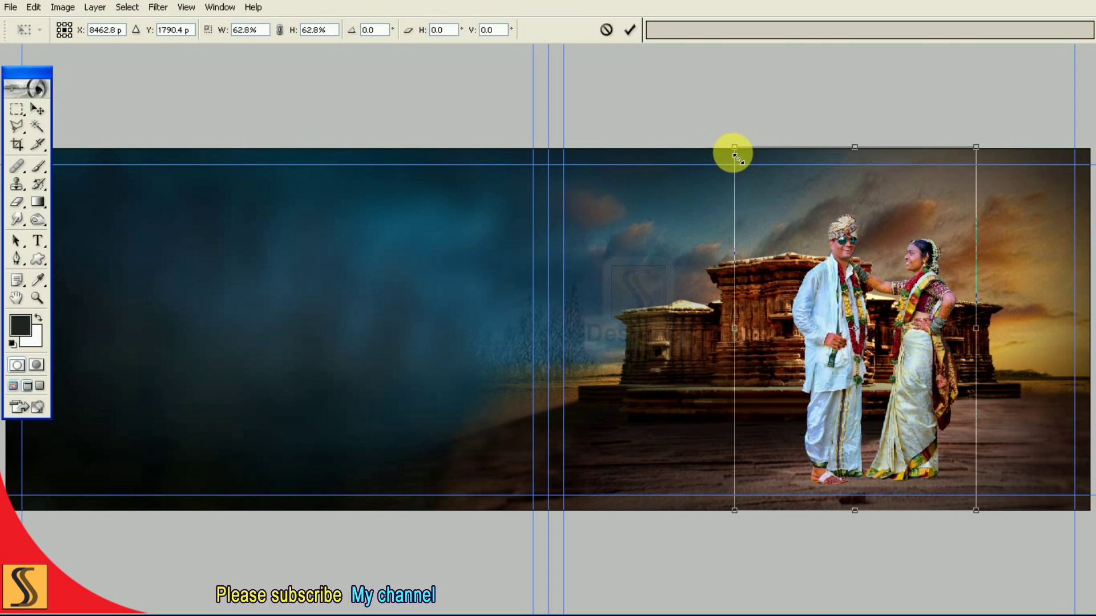
pyautogui.moveTo(918, 253)
pyautogui.mouseDown()
pyautogui.moveTo(880, 280)
pyautogui.moveTo(810, 277)
pyautogui.moveTo(967, 278)
pyautogui.moveTo(868, 272)
pyautogui.moveTo(800, 280)
pyautogui.moveTo(796, 290)
pyautogui.moveTo(801, 275)
pyautogui.moveTo(800, 286)
pyautogui.mouseUp()
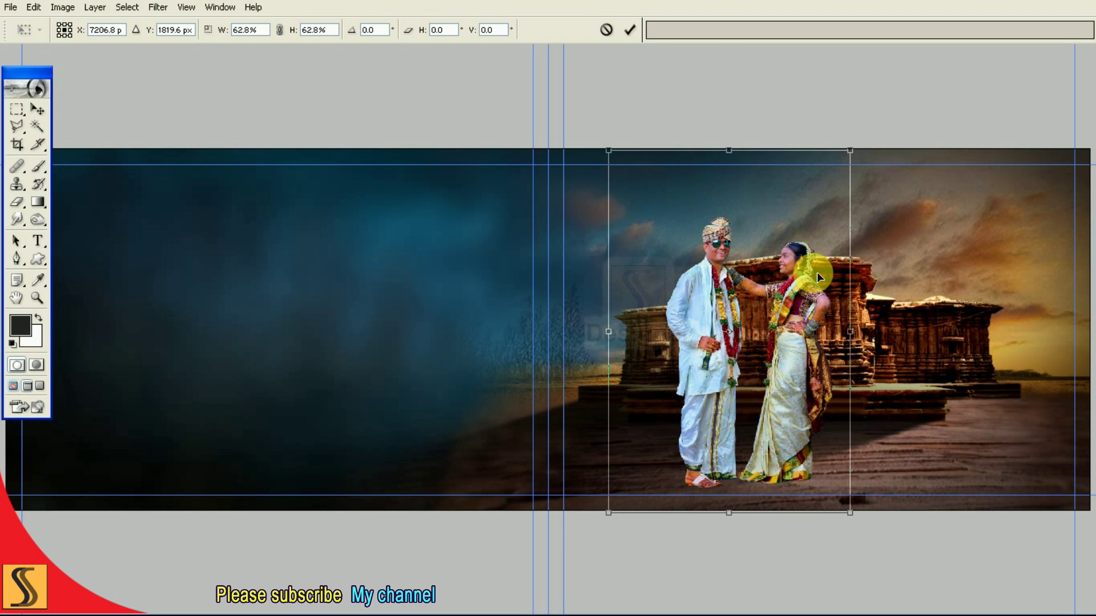
pyautogui.moveTo(608, 153); pyautogui.dragTo(594, 132)
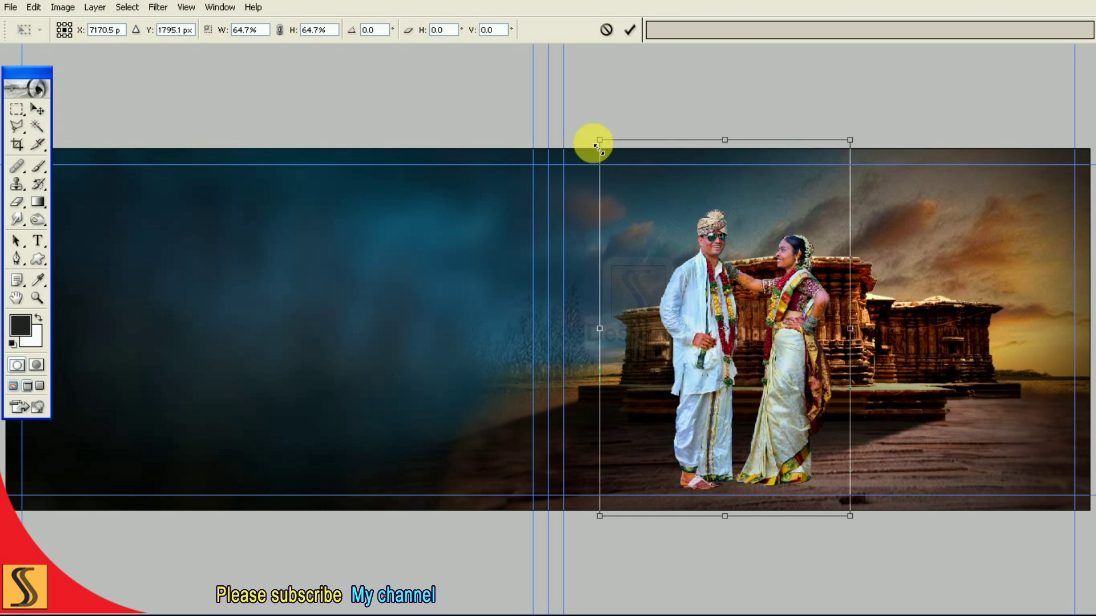
pyautogui.moveTo(953, 127); pyautogui.dragTo(956, 126)
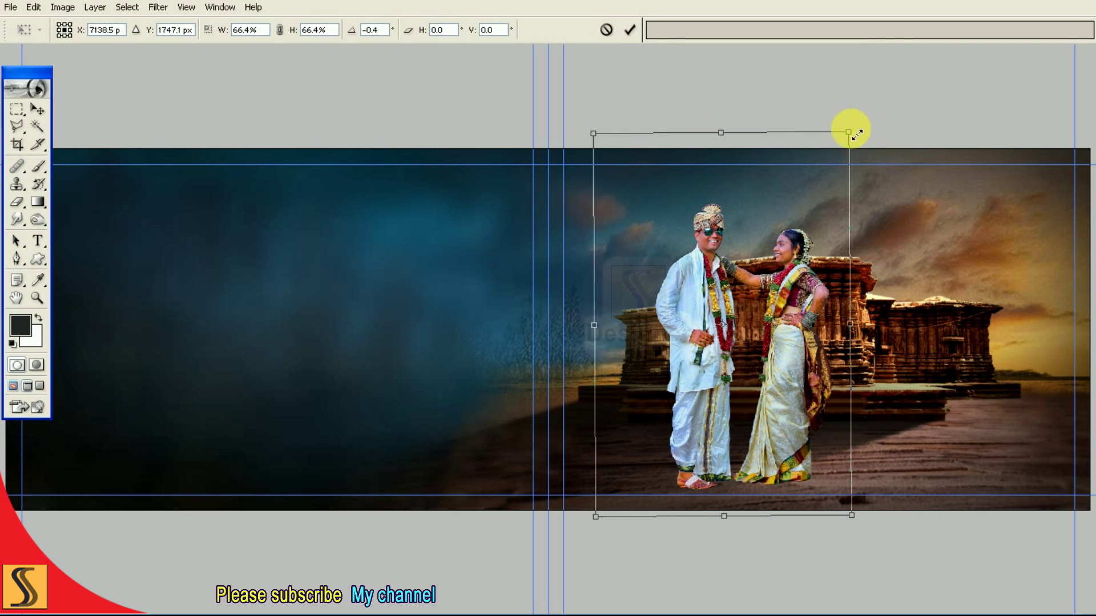
pyautogui.moveTo(851, 128); pyautogui.dragTo(856, 137)
pyautogui.hotkey('shift', 'Up')
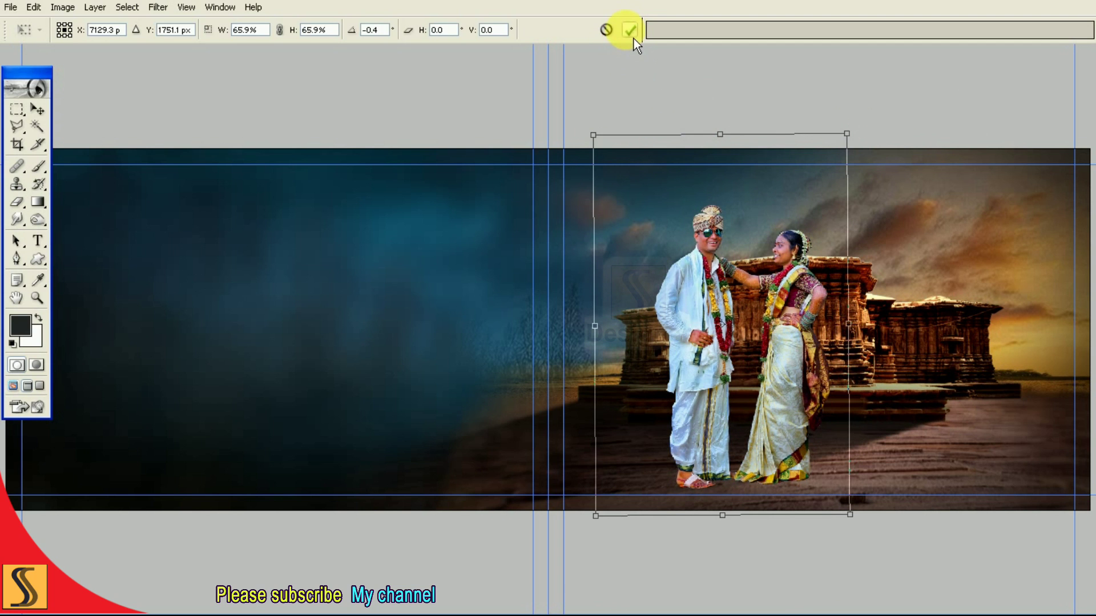
pyautogui.click(630, 31)
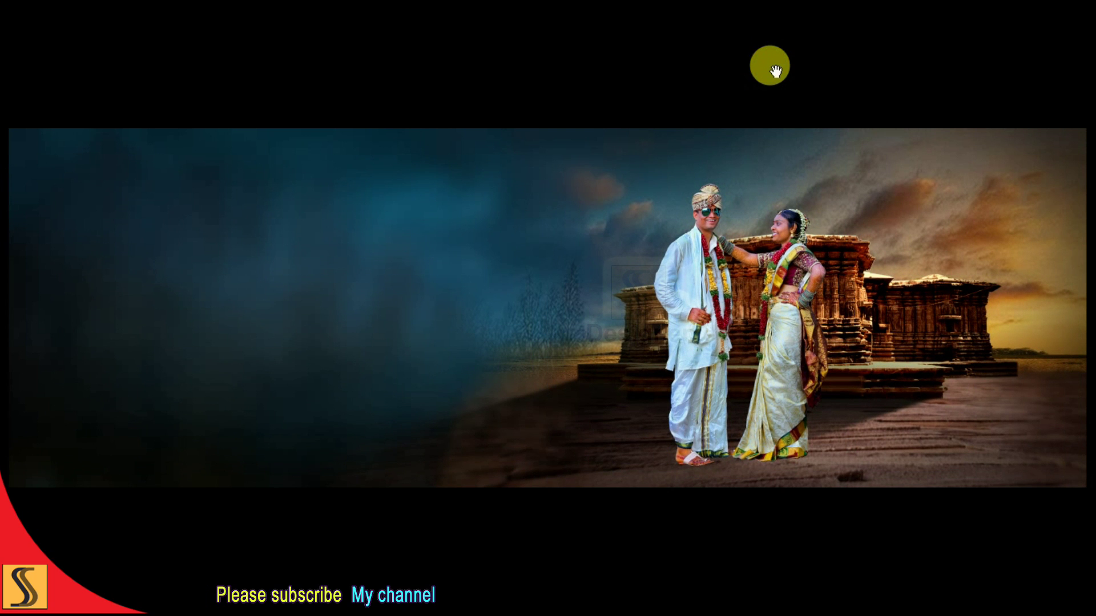
# Step: Turn on Layer 7's visibility, revealing the original street-background couple photo and making it active
pyautogui.press('super')
pyautogui.press('Escape')
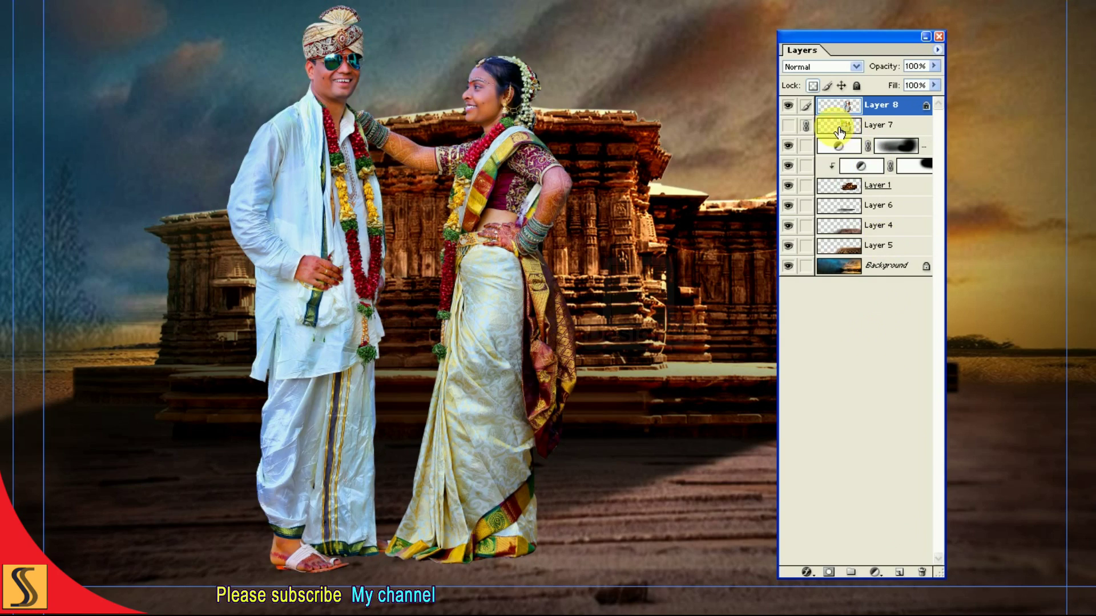
pyautogui.click(839, 131)
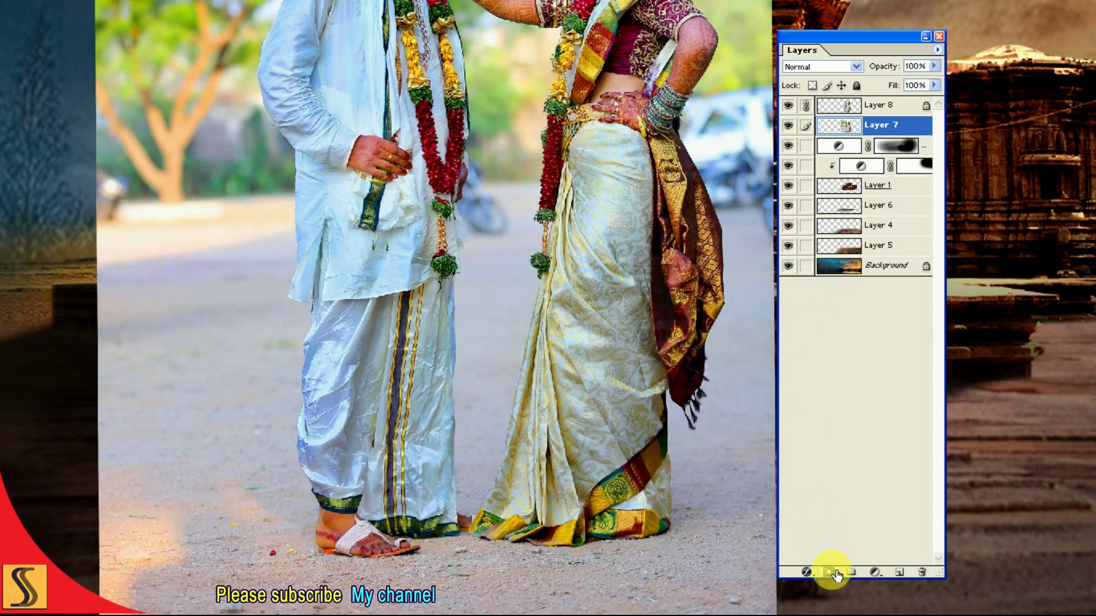
# Step: Fit the wedding photo on screen, hide the panels and select the Eraser tool
pyautogui.hotkey('ctrl', '0')
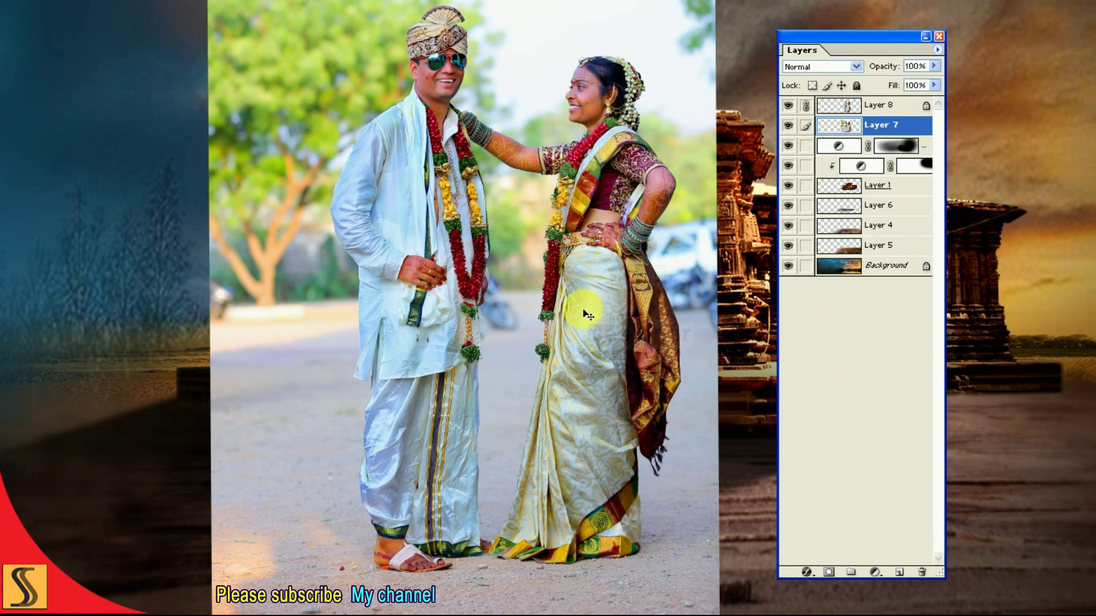
pyautogui.press('F7')
pyautogui.press('Tab')
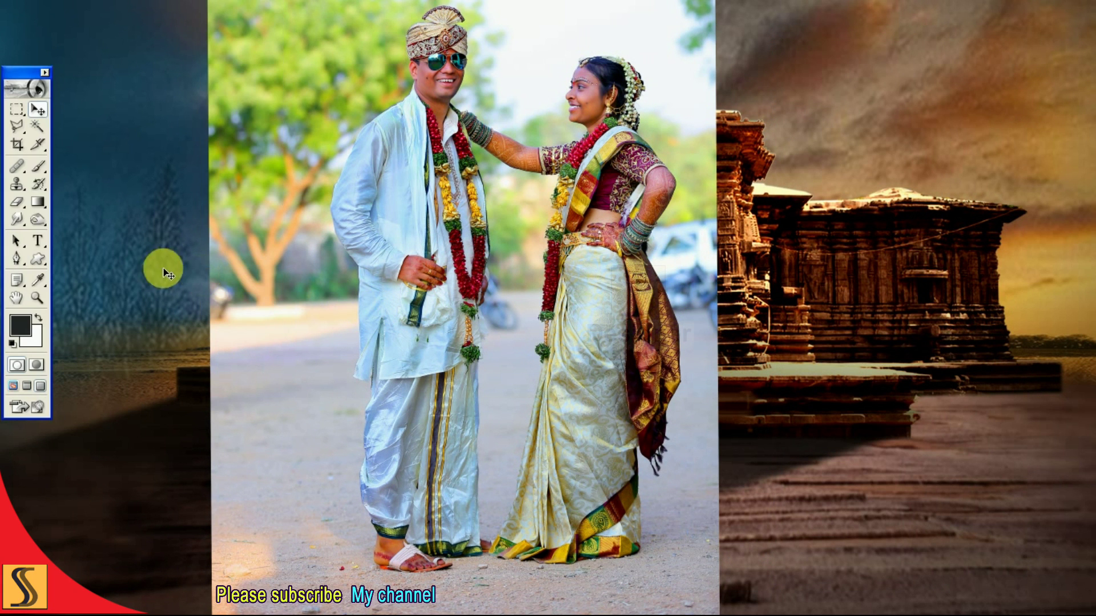
pyautogui.click(18, 203)
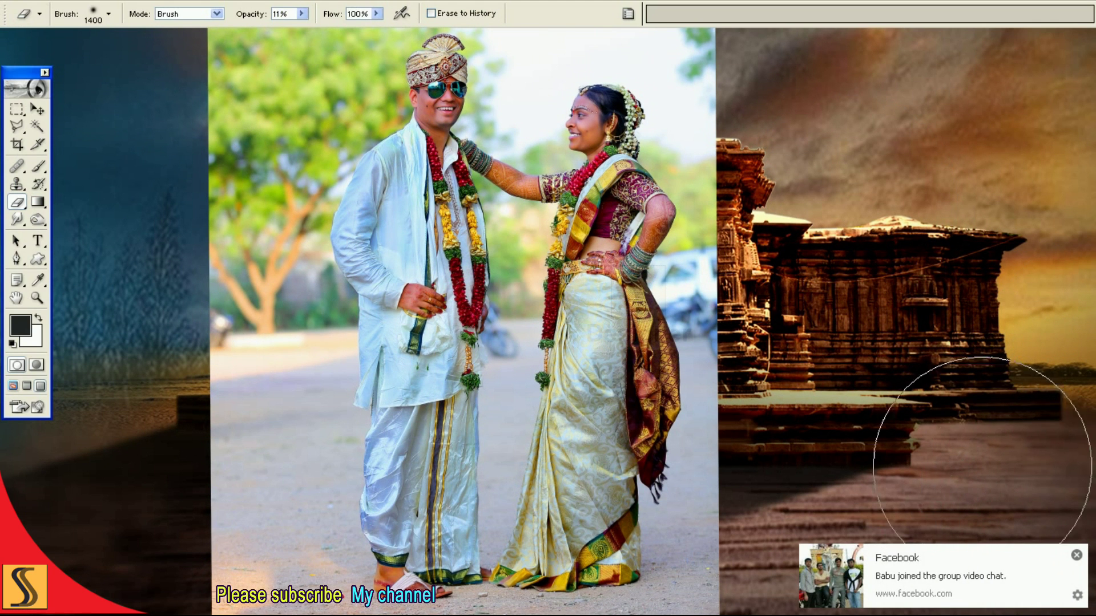
pyautogui.click(1076, 555)
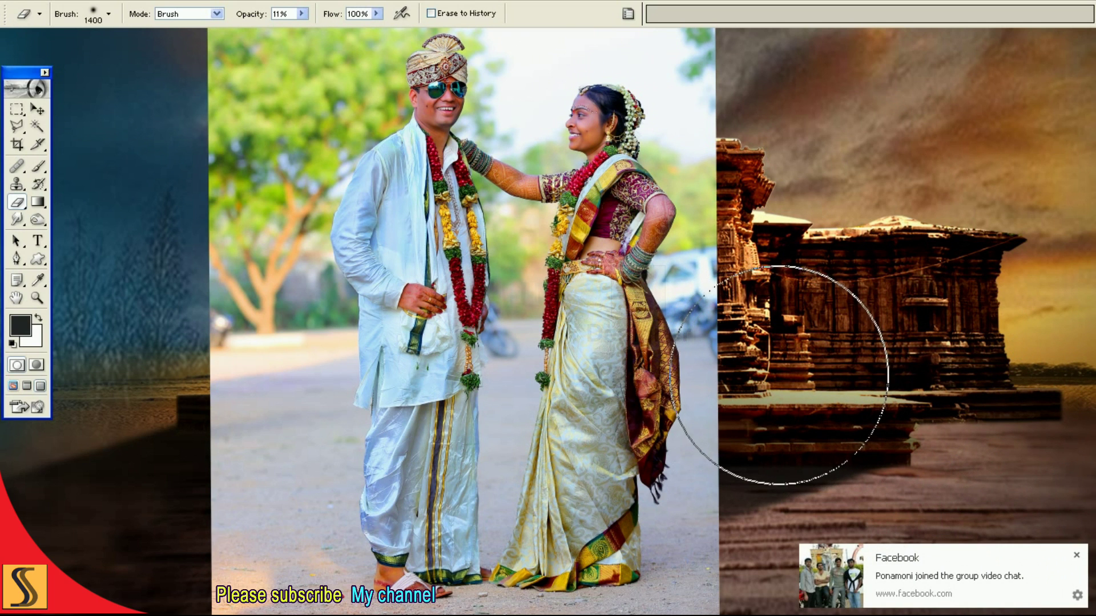
pyautogui.click(1076, 555)
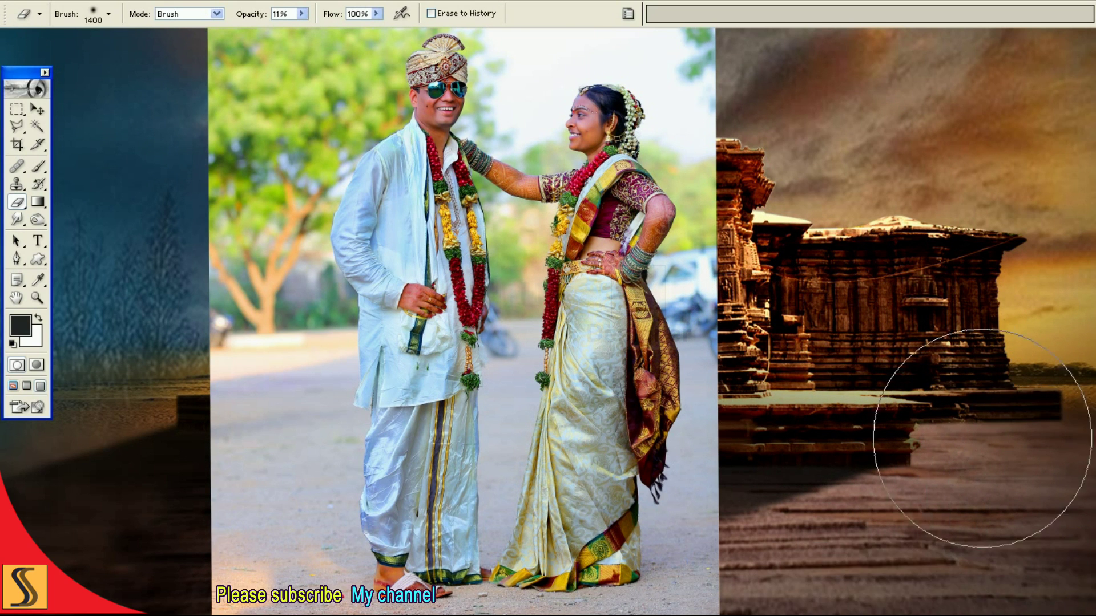
# Step: Reposition the view and show the image full-screen without panels
pyautogui.moveTo(873, 380); pyautogui.dragTo(842, 352)
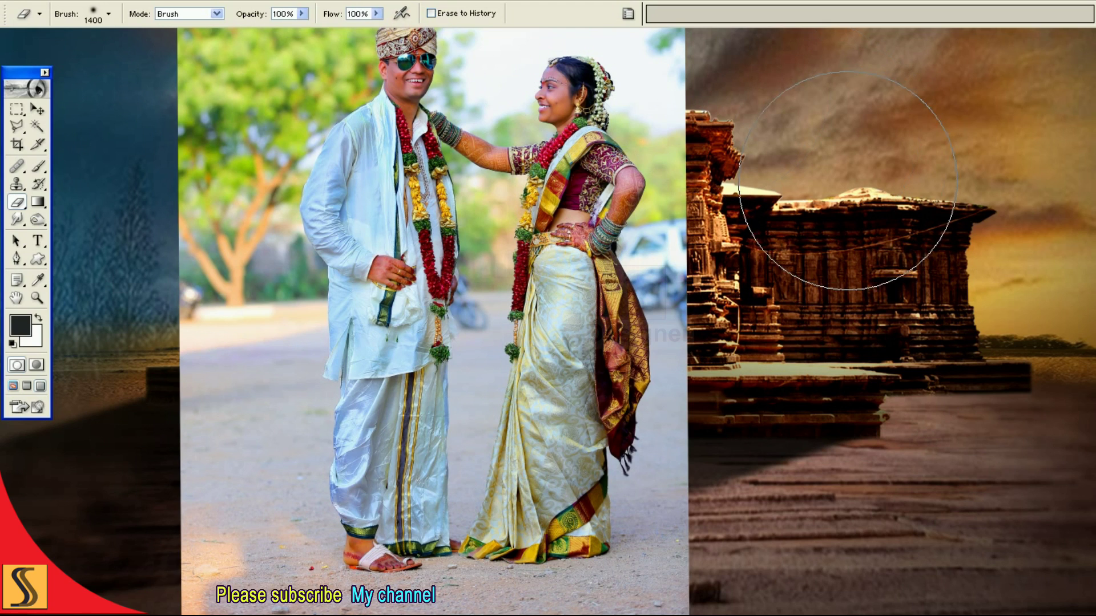
pyautogui.moveTo(788, 196); pyautogui.dragTo(885, 282)
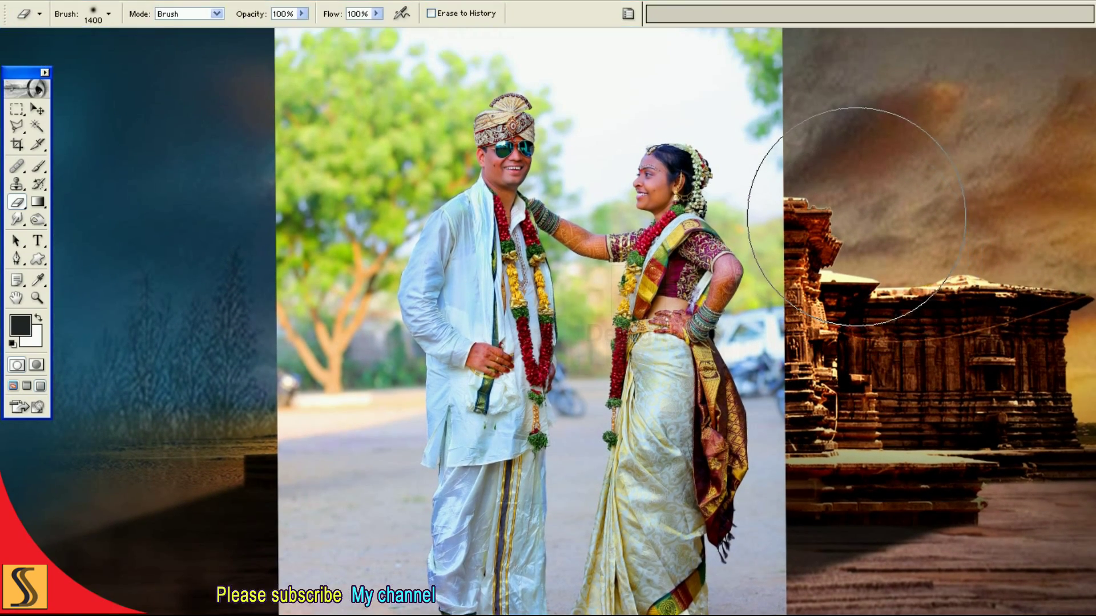
pyautogui.press('Tab')
pyautogui.press('f')
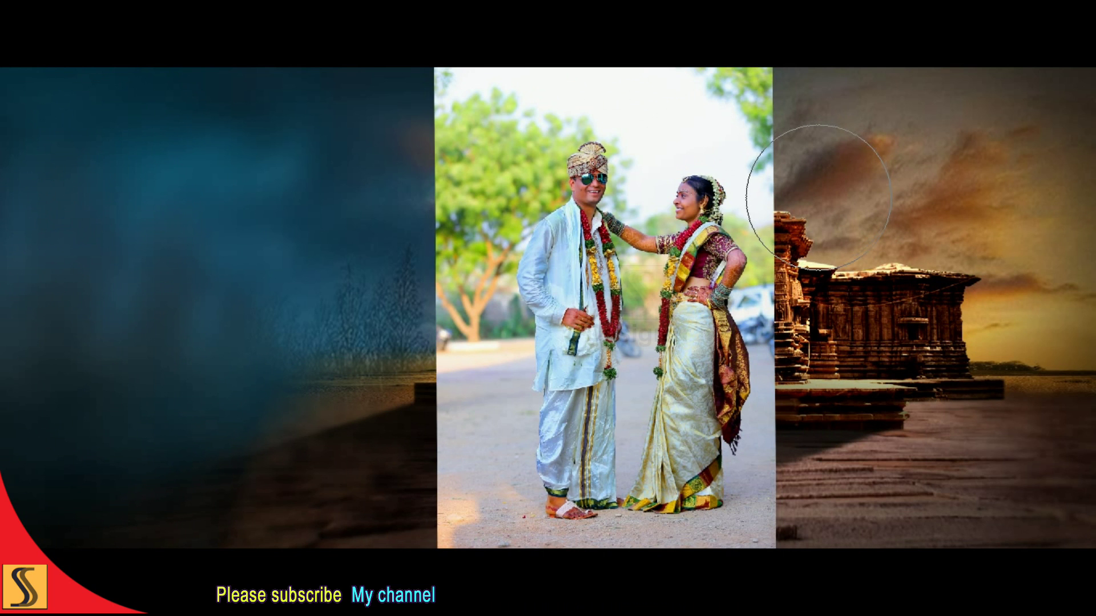
pyautogui.press('F7')
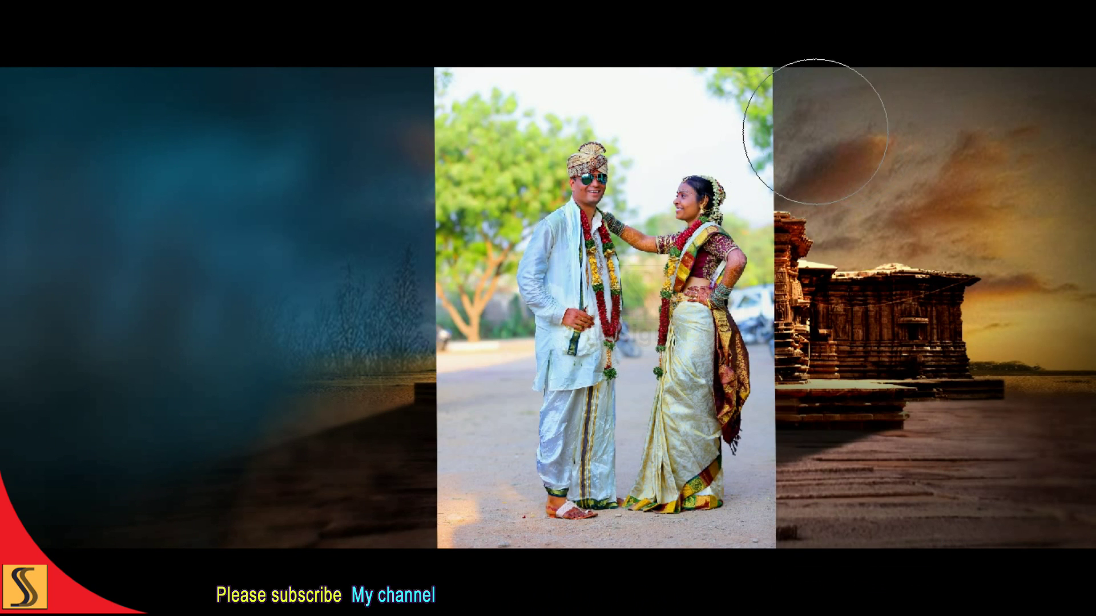
# Step: Erase the photo's white sky, trees and road behind the couple to reveal the clouds
pyautogui.moveTo(815, 127); pyautogui.dragTo(386, 108)
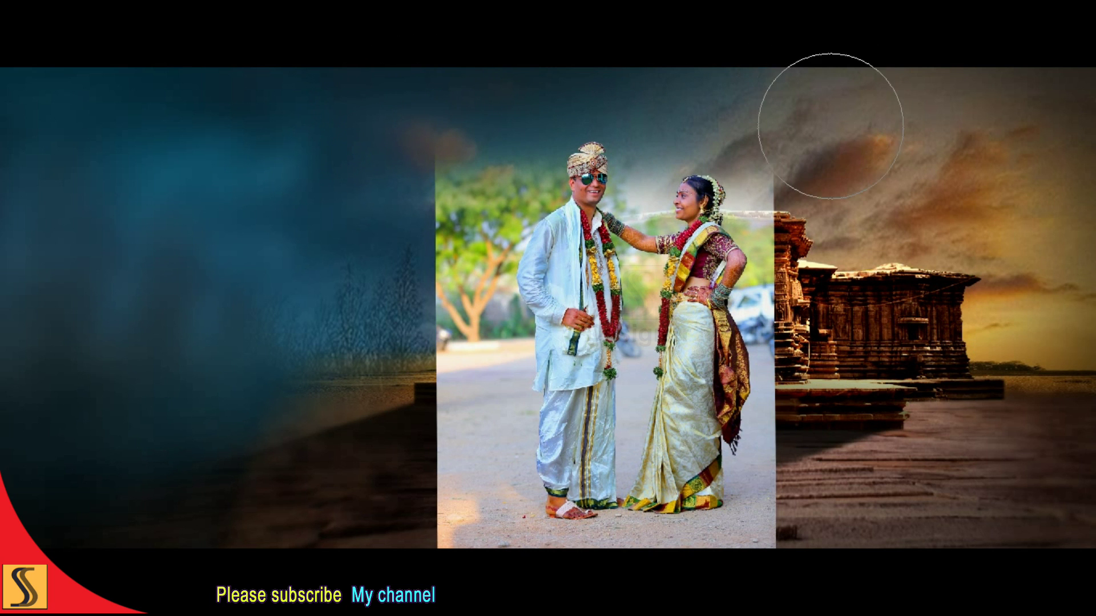
pyautogui.moveTo(831, 114); pyautogui.dragTo(754, 297)
pyautogui.moveTo(656, 228); pyautogui.dragTo(386, 191)
pyautogui.moveTo(400, 148); pyautogui.dragTo(701, 160)
pyautogui.moveTo(754, 331); pyautogui.dragTo(400, 328)
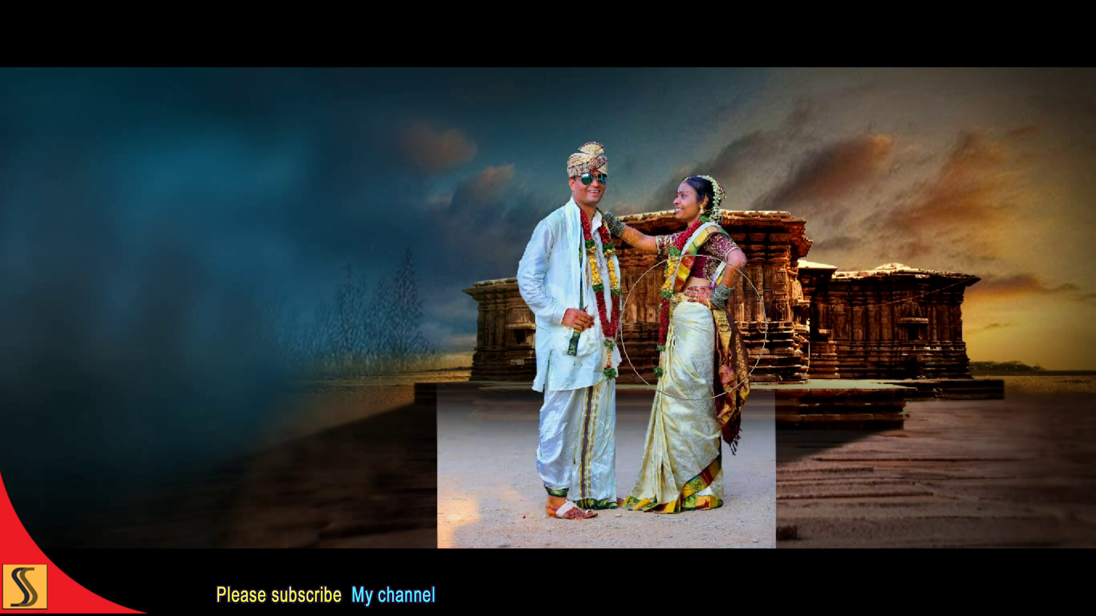
pyautogui.moveTo(455, 278); pyautogui.dragTo(831, 371)
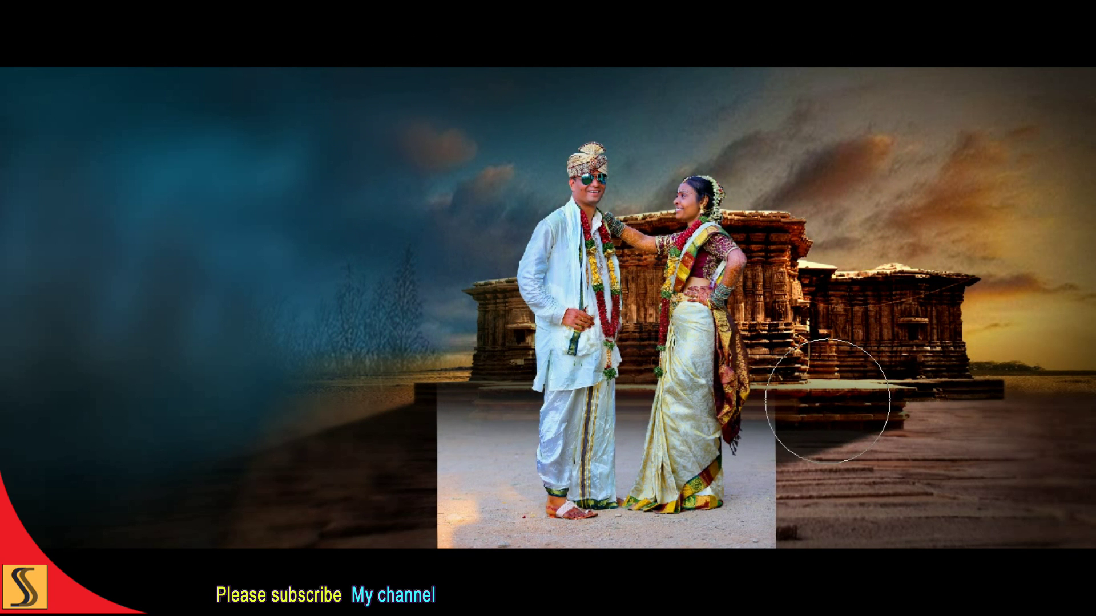
# Step: Erase the band along the temple base and blend the photo's lower edges into the ground
pyautogui.moveTo(827, 404); pyautogui.dragTo(438, 412)
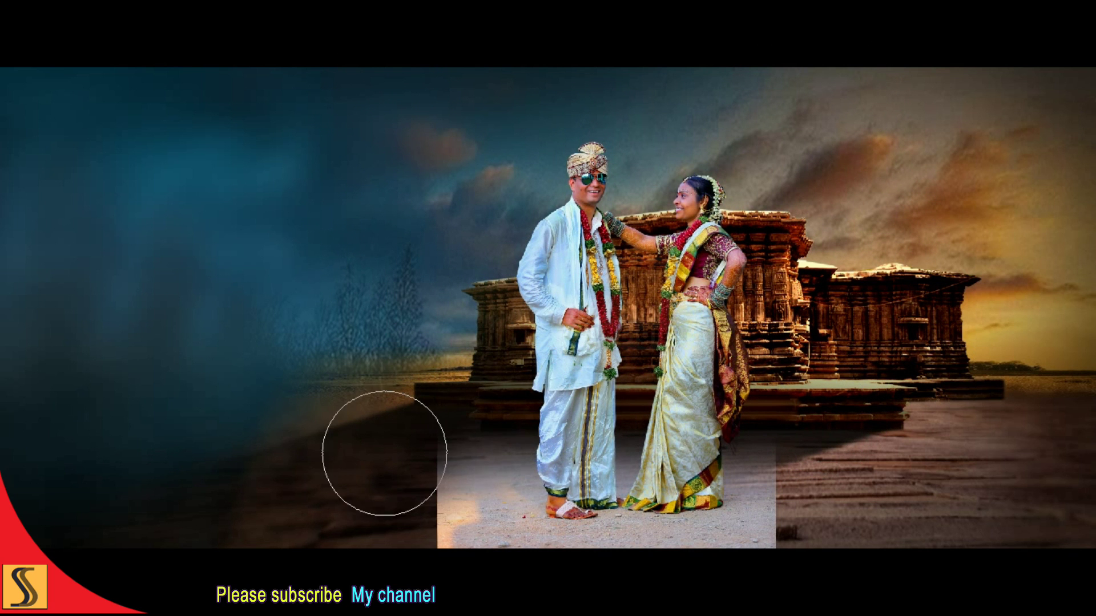
pyautogui.moveTo(384, 453); pyautogui.dragTo(514, 457)
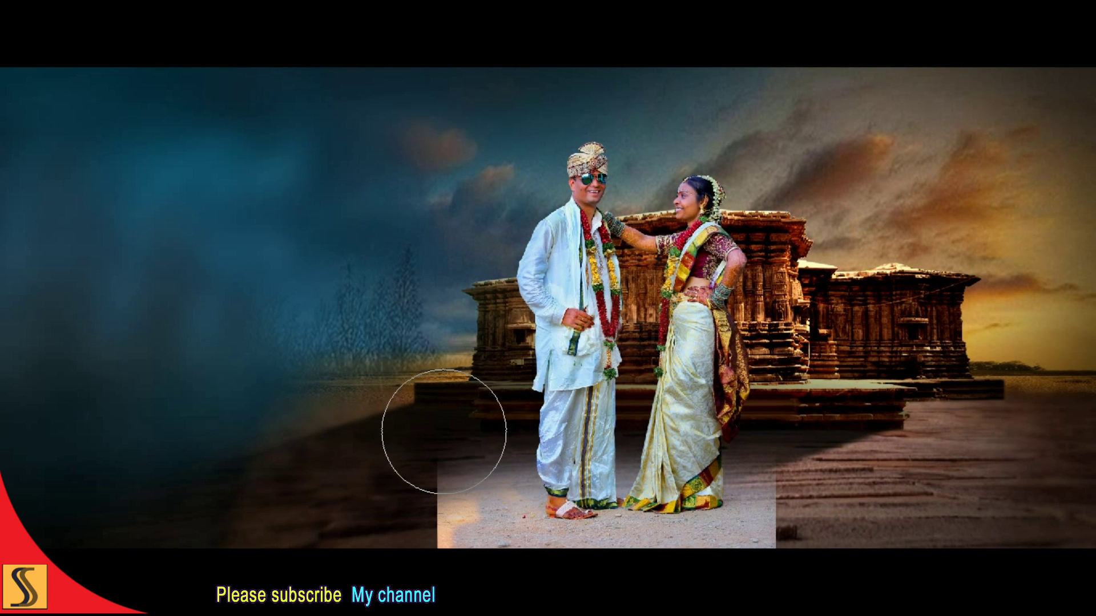
pyautogui.moveTo(416, 453); pyautogui.dragTo(375, 549)
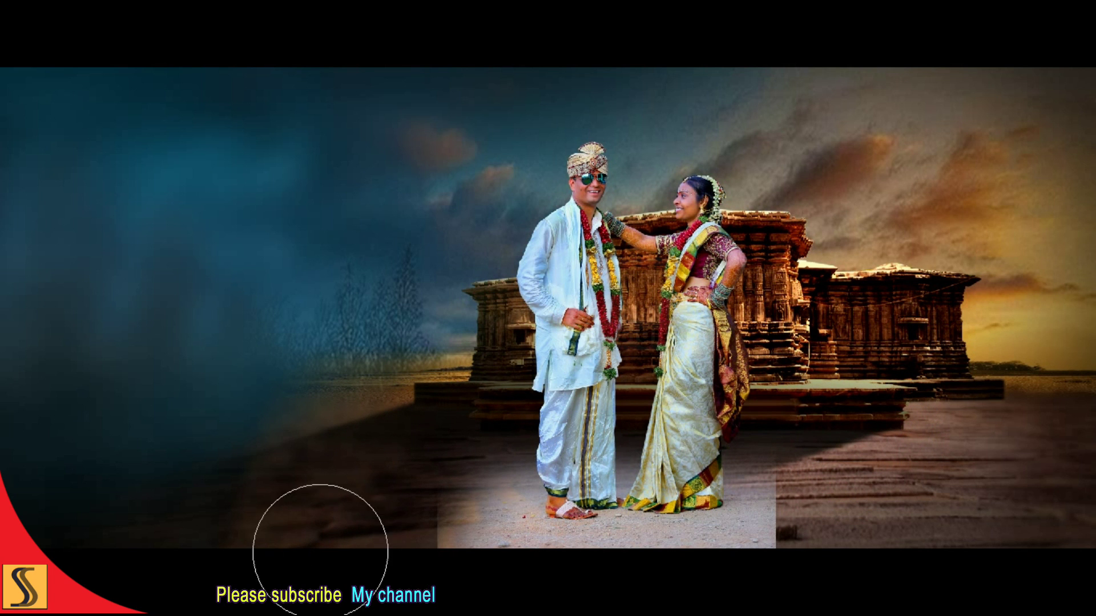
pyautogui.moveTo(824, 514); pyautogui.dragTo(834, 541)
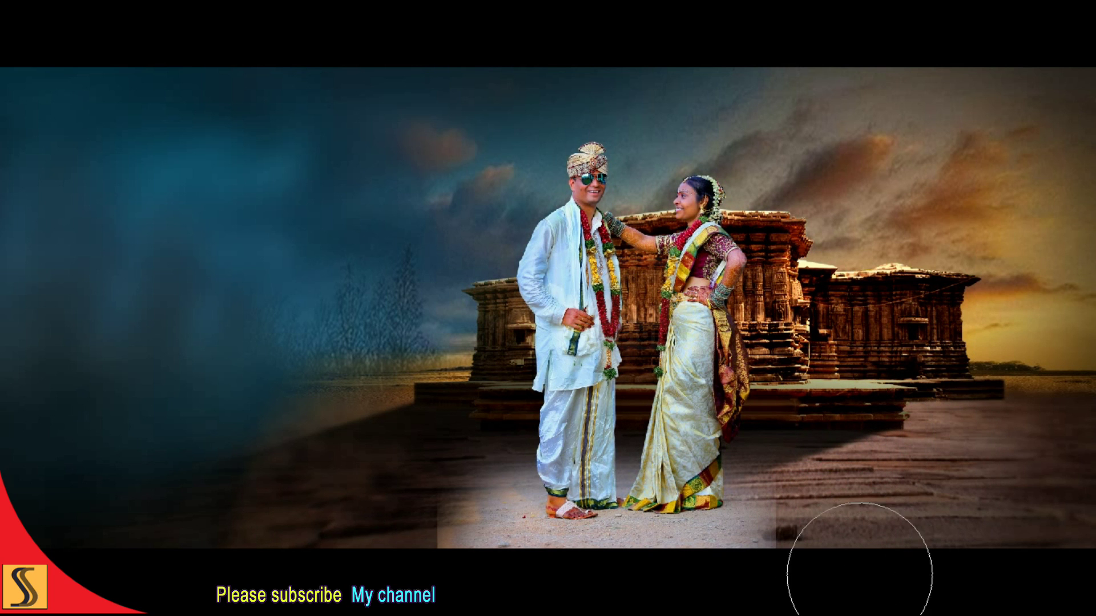
pyautogui.moveTo(399, 558); pyautogui.dragTo(354, 513)
pyautogui.moveTo(718, 507); pyautogui.dragTo(821, 575)
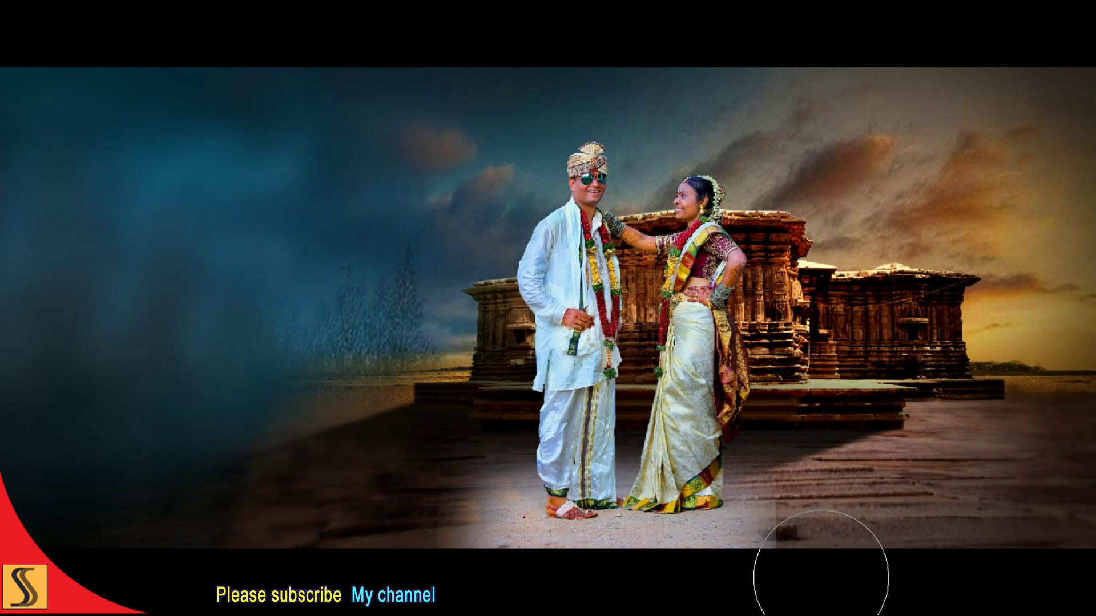
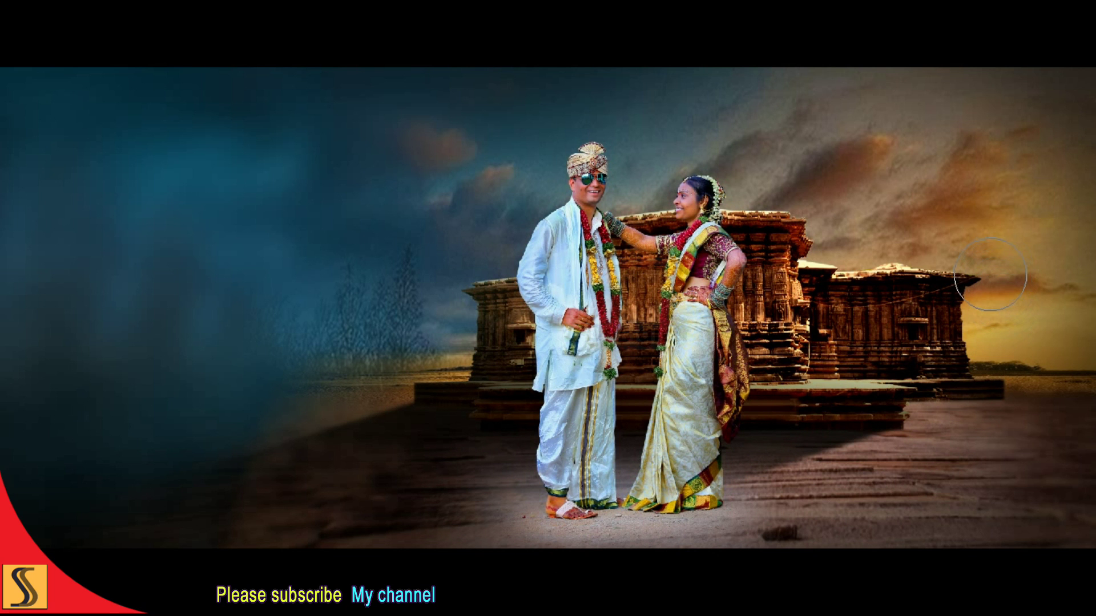
# Step: Set Layer 7's blend mode to Luminosity
pyautogui.press('F7')
pyautogui.press('super')
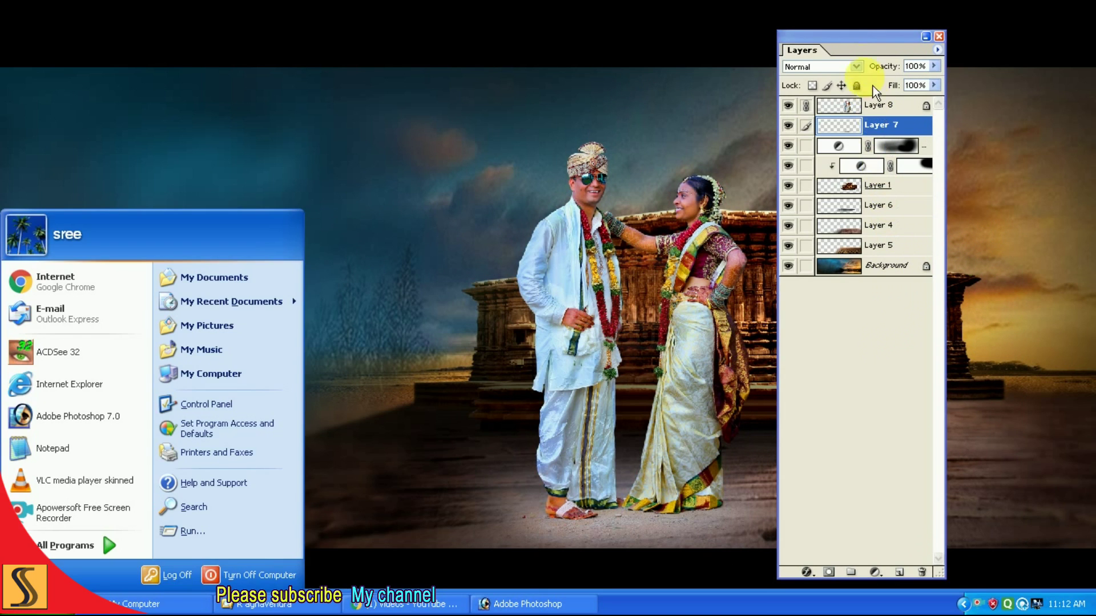
pyautogui.click(856, 66)
pyautogui.click(837, 331)
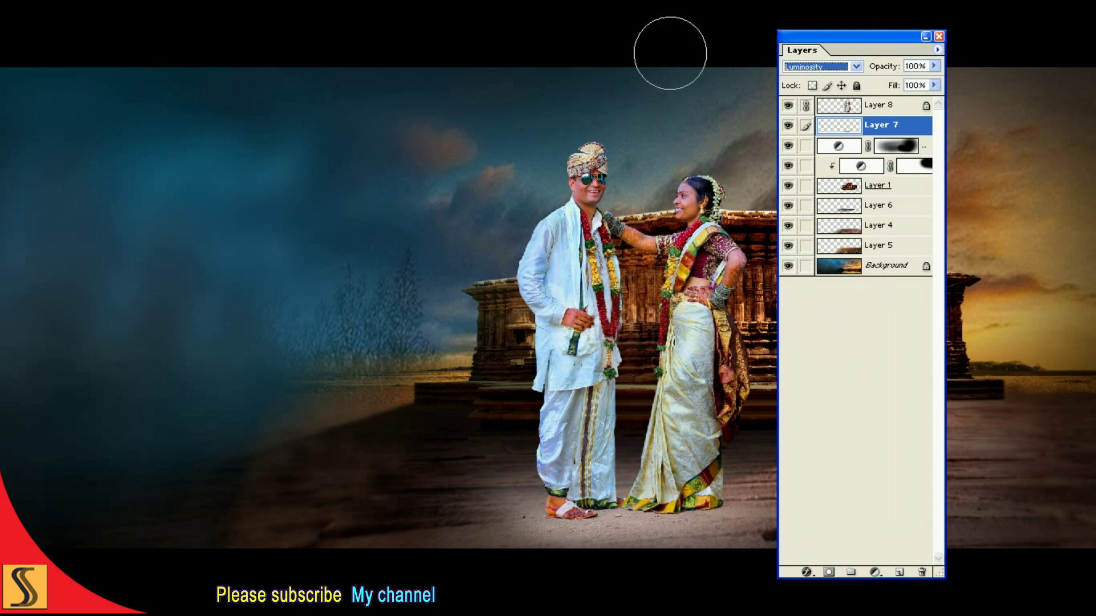
# Step: Switch the view to full-screen mode with the menu bar
pyautogui.press('f')
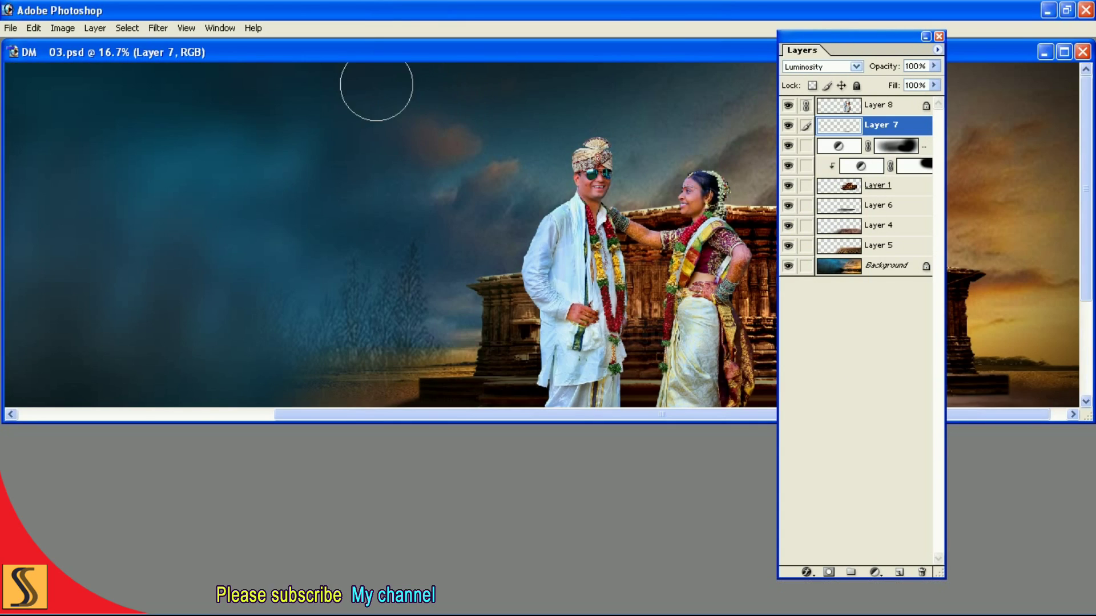
pyautogui.press('f')
pyautogui.click(63, 8)
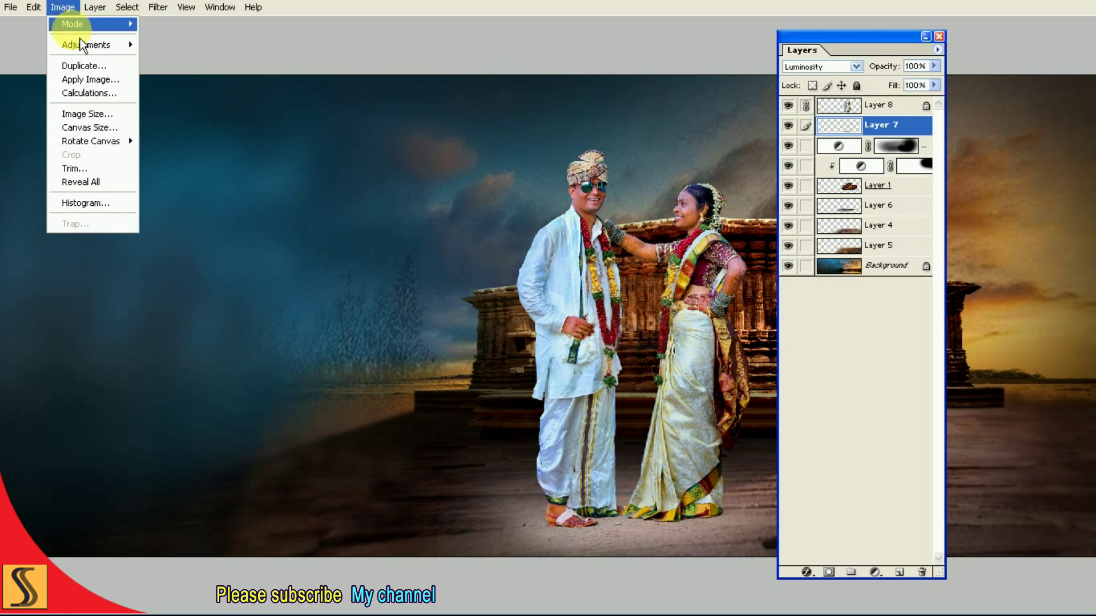
# Step: Apply Levels to Layer 7 with inputs 37 / 0.28 / 255 and output white 249
pyautogui.click(163, 44)
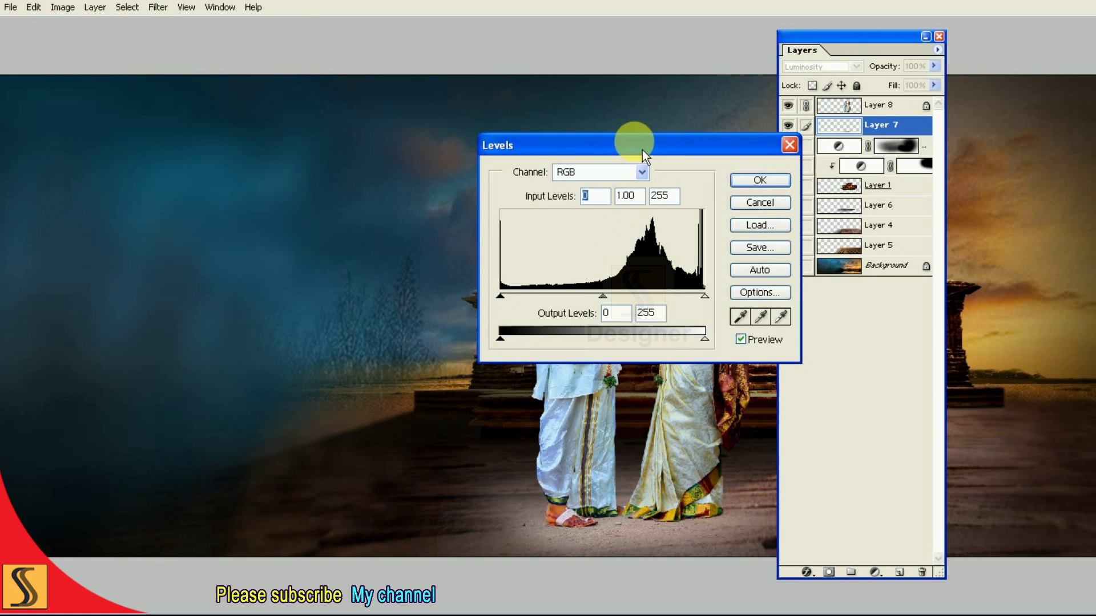
pyautogui.moveTo(642, 150); pyautogui.dragTo(323, 85)
pyautogui.moveTo(303, 238); pyautogui.dragTo(344, 237)
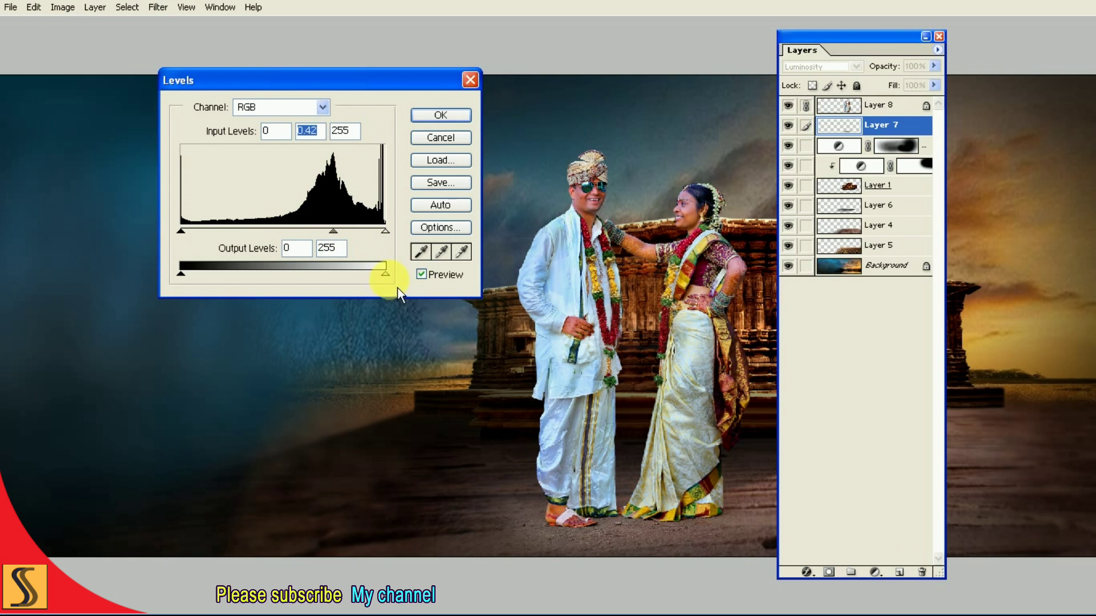
pyautogui.moveTo(385, 269); pyautogui.dragTo(377, 266)
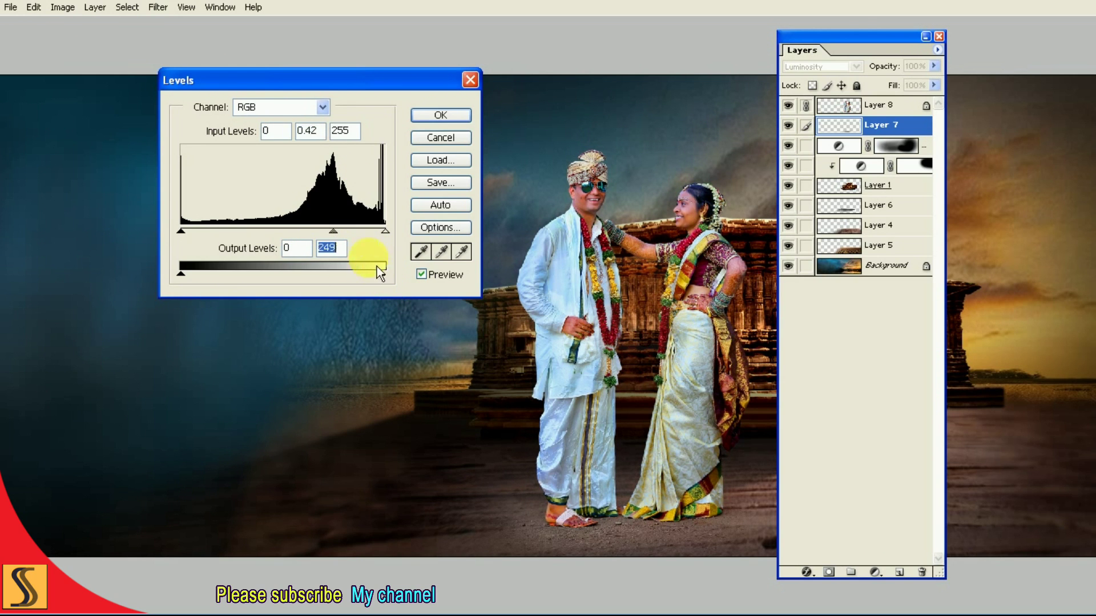
pyautogui.click(351, 238)
pyautogui.moveTo(386, 232)
pyautogui.mouseDown()
pyautogui.moveTo(368, 233)
pyautogui.moveTo(386, 232)
pyautogui.mouseUp()
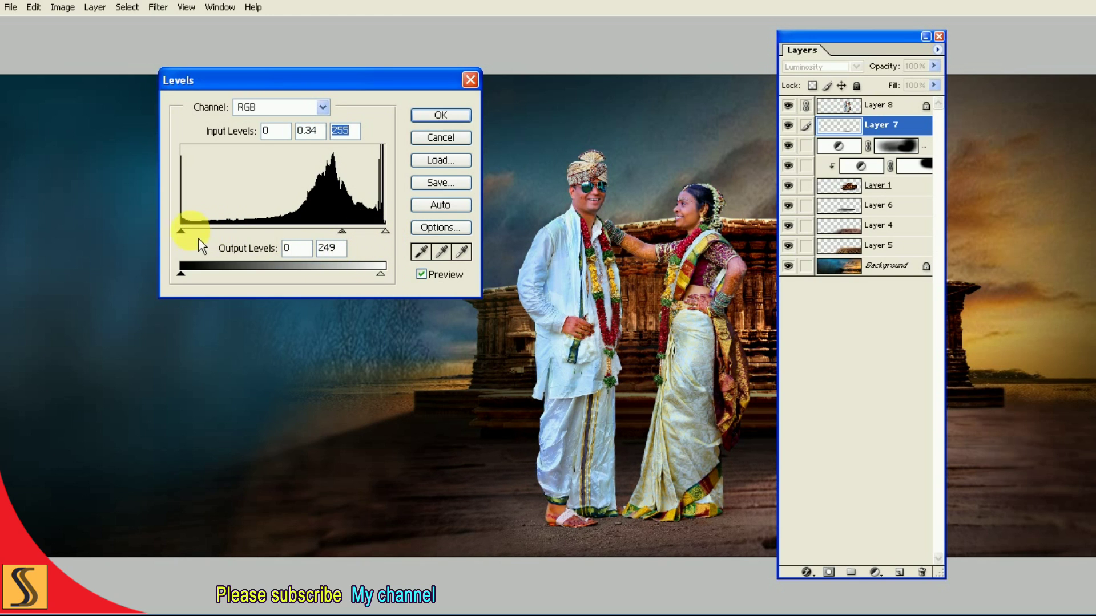
pyautogui.moveTo(203, 239); pyautogui.dragTo(215, 238)
pyautogui.moveTo(355, 239); pyautogui.dragTo(362, 240)
pyautogui.click(437, 117)
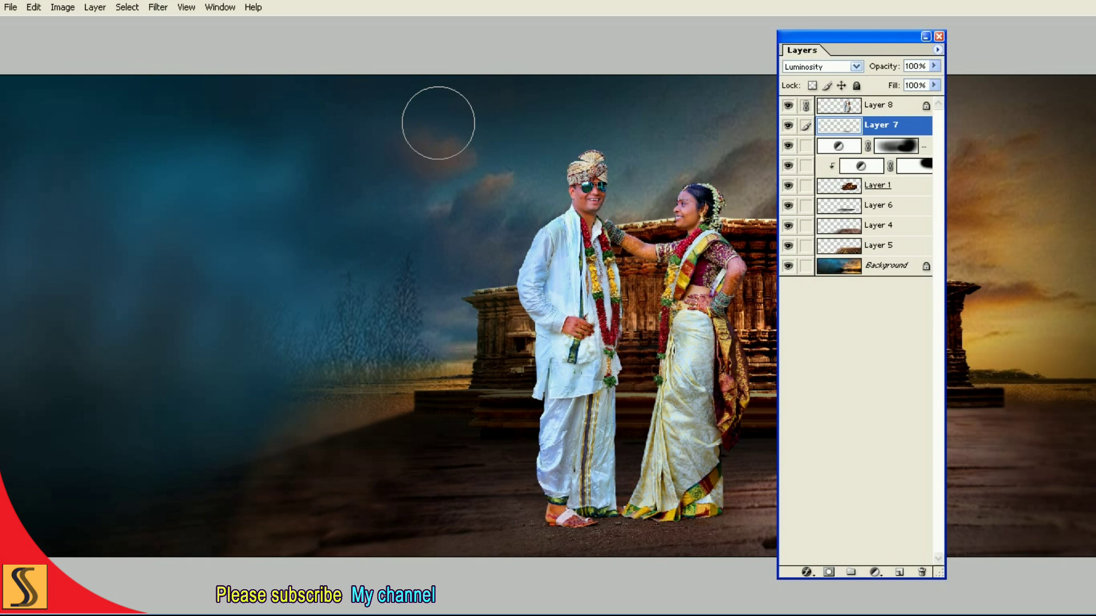
pyautogui.press('F7')
pyautogui.press('F7')
# Step: Add a Hue/Saturation adjustment layer with Lightness -68 above the couple layer
pyautogui.moveTo(829, 57); pyautogui.dragTo(903, 62)
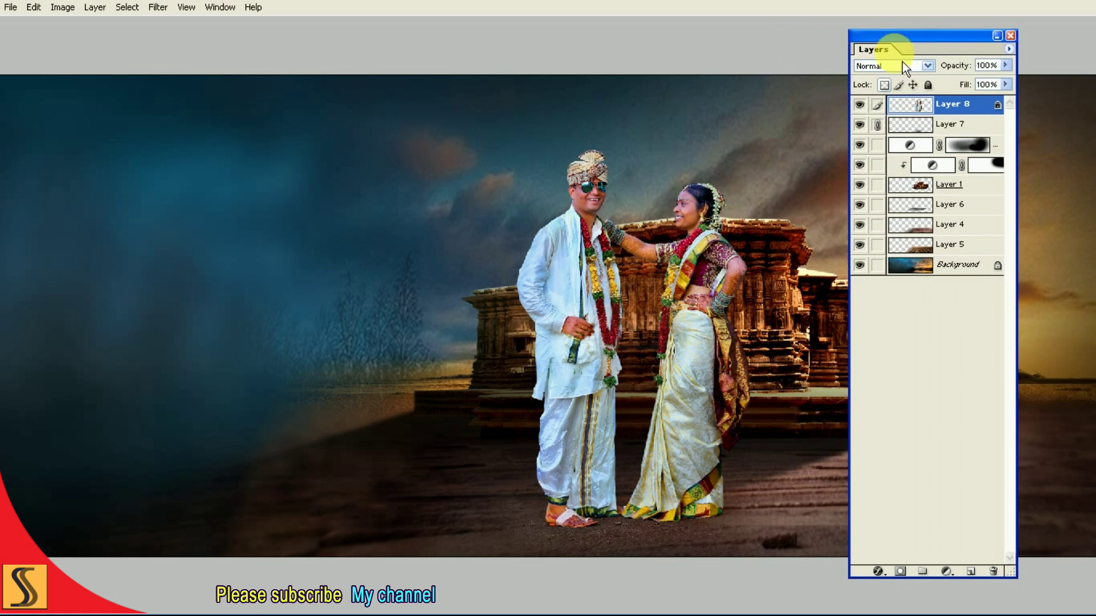
pyautogui.doubleClick(862, 106)
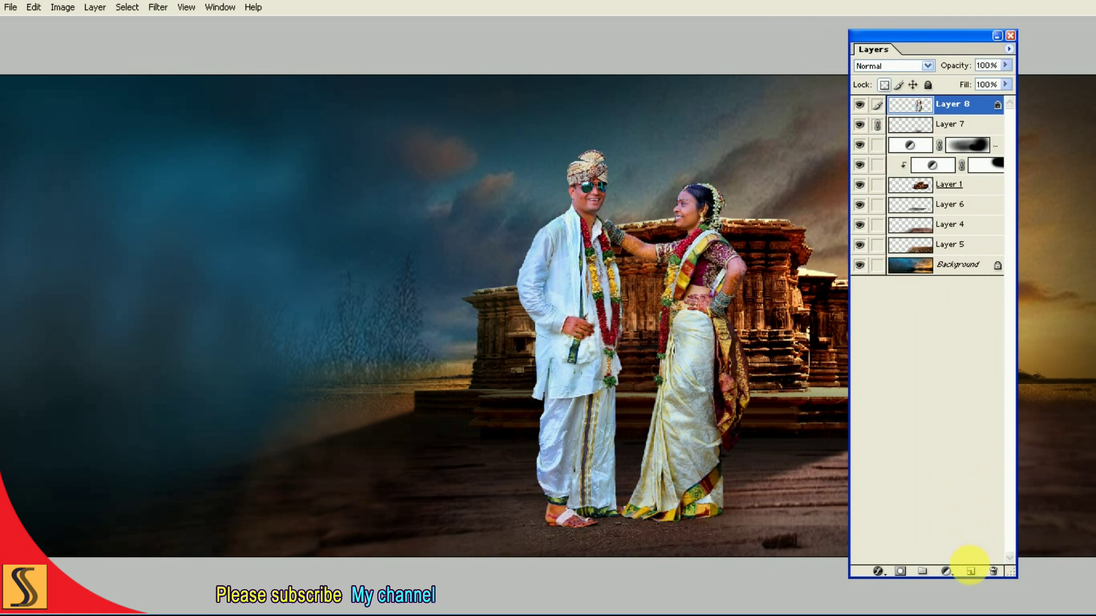
pyautogui.click(972, 571)
pyautogui.hotkey('ctrl', 'z')
pyautogui.click(946, 572)
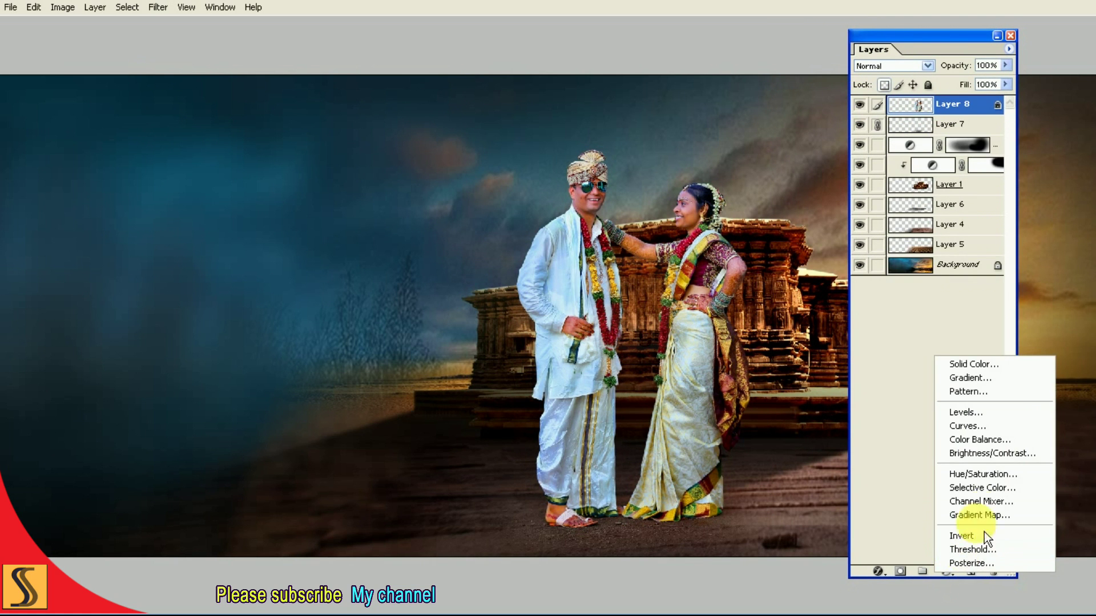
pyautogui.click(983, 474)
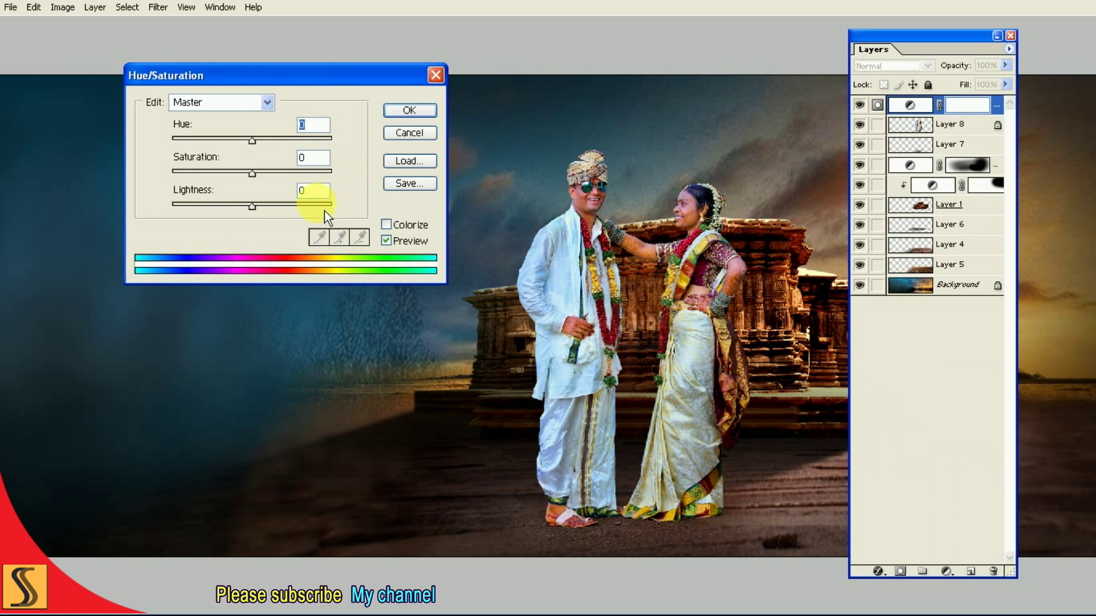
pyautogui.write('-68')
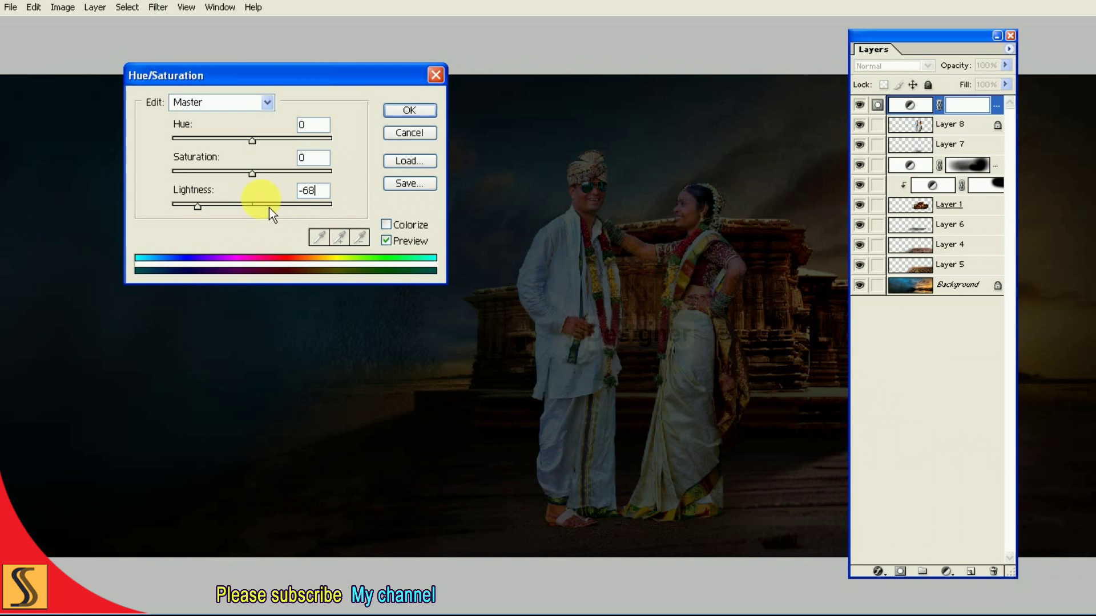
pyautogui.click(409, 110)
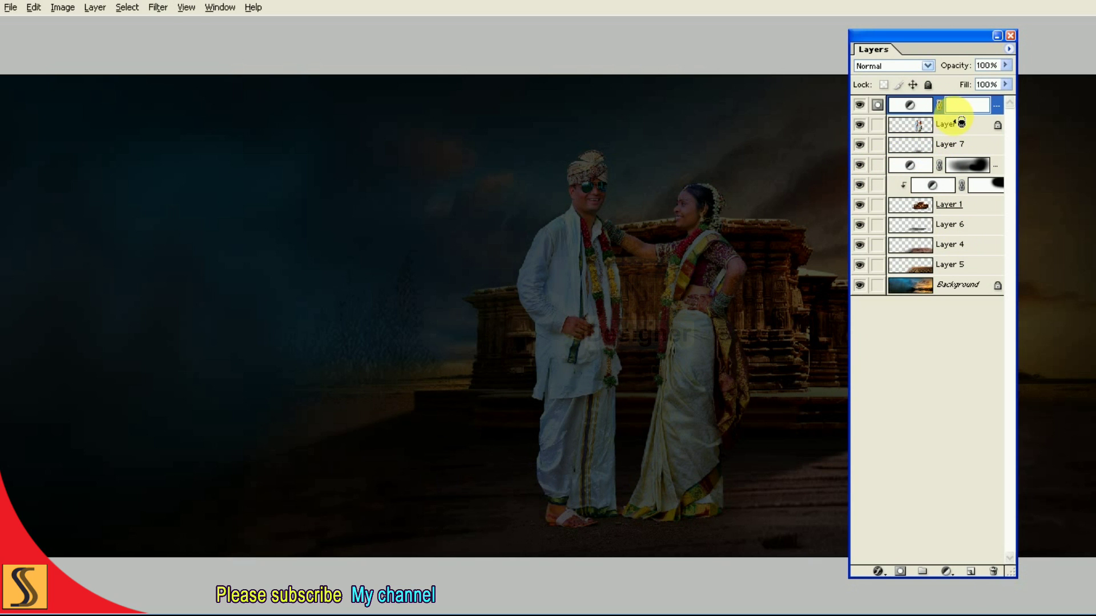
# Step: Clip the Hue/Saturation darkening to the couple layer
pyautogui.hotkey('ctrl', 'i')
pyautogui.press('F7')
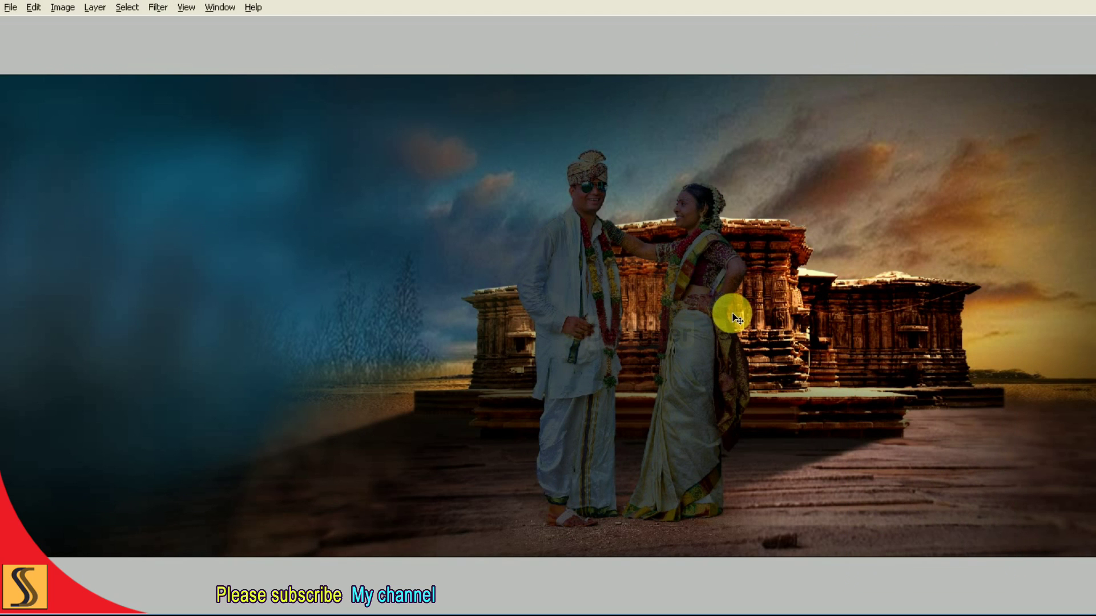
pyautogui.hotkey('alt', 'w')
pyautogui.press('t')
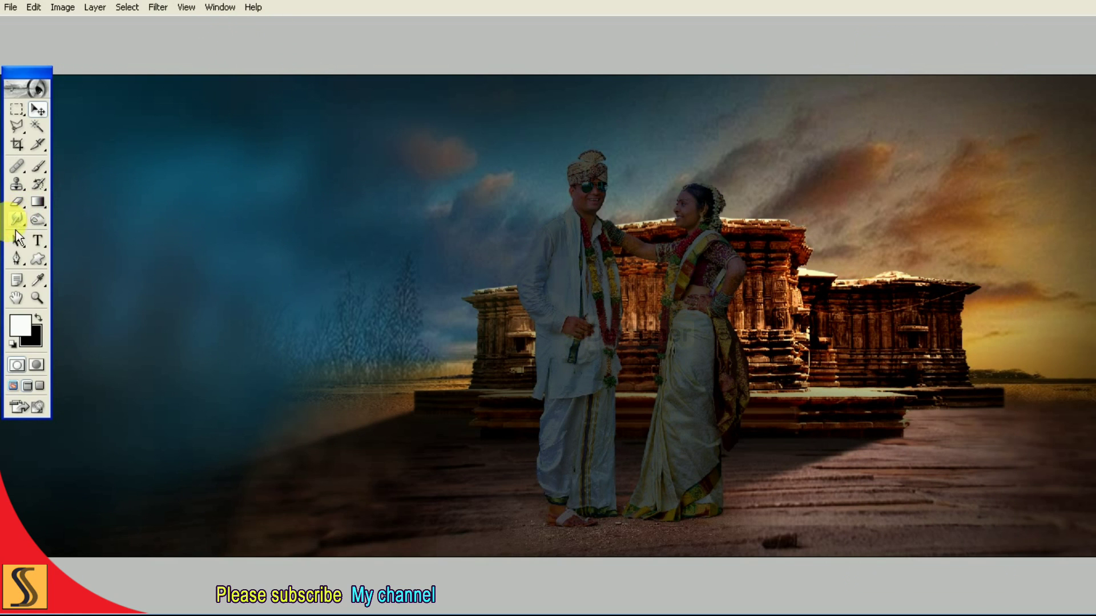
# Step: Erase the darkening over the bride and groom using varying brush sizes
pyautogui.click(18, 202)
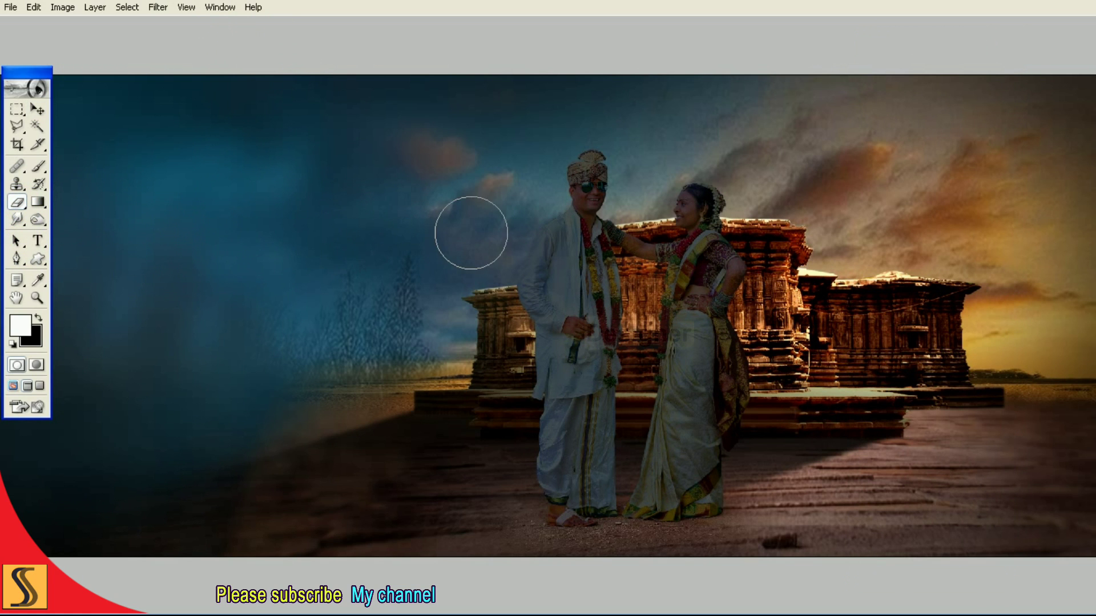
pyautogui.press(']')
pyautogui.press(']')
pyautogui.press(']')
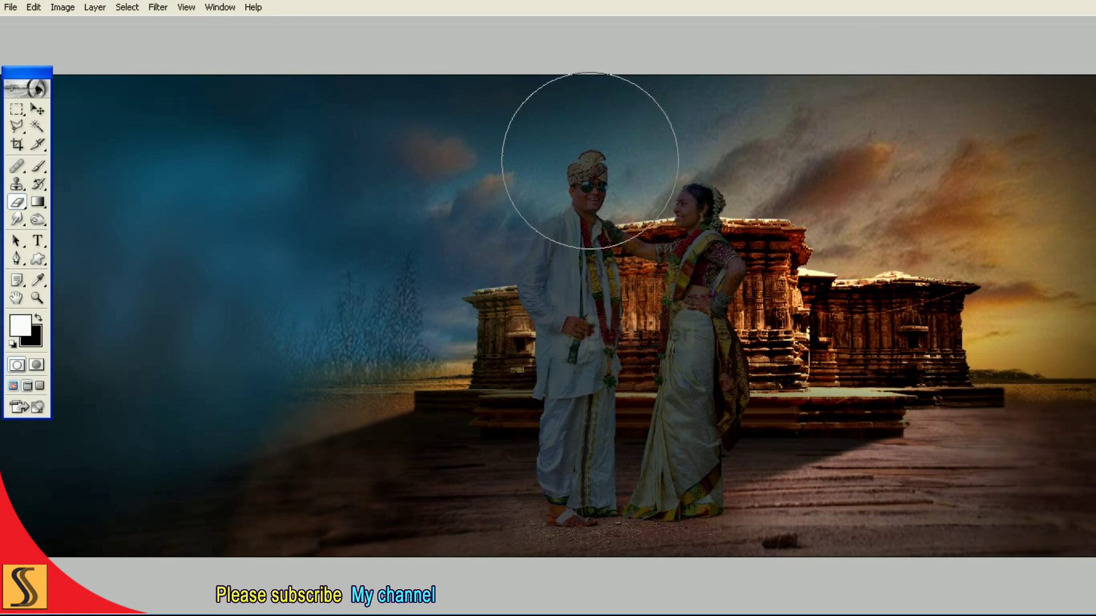
pyautogui.moveTo(715, 221)
pyautogui.mouseDown()
pyautogui.moveTo(577, 193)
pyautogui.moveTo(609, 329)
pyautogui.moveTo(690, 374)
pyautogui.moveTo(692, 417)
pyautogui.moveTo(699, 321)
pyautogui.mouseUp()
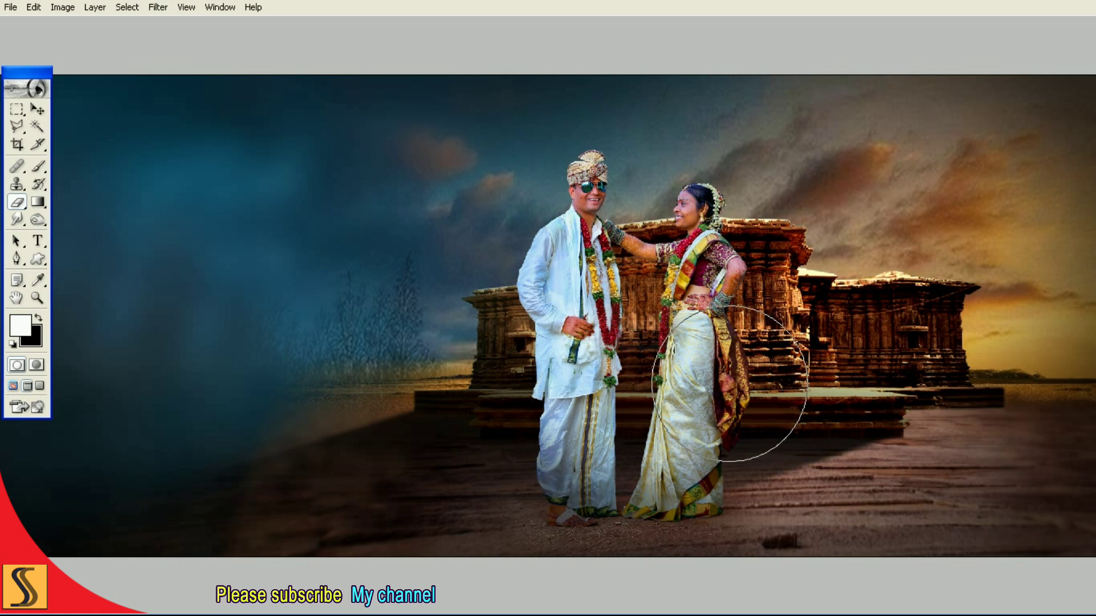
pyautogui.moveTo(699, 321)
pyautogui.mouseDown()
pyautogui.moveTo(594, 327)
pyautogui.moveTo(579, 342)
pyautogui.mouseUp()
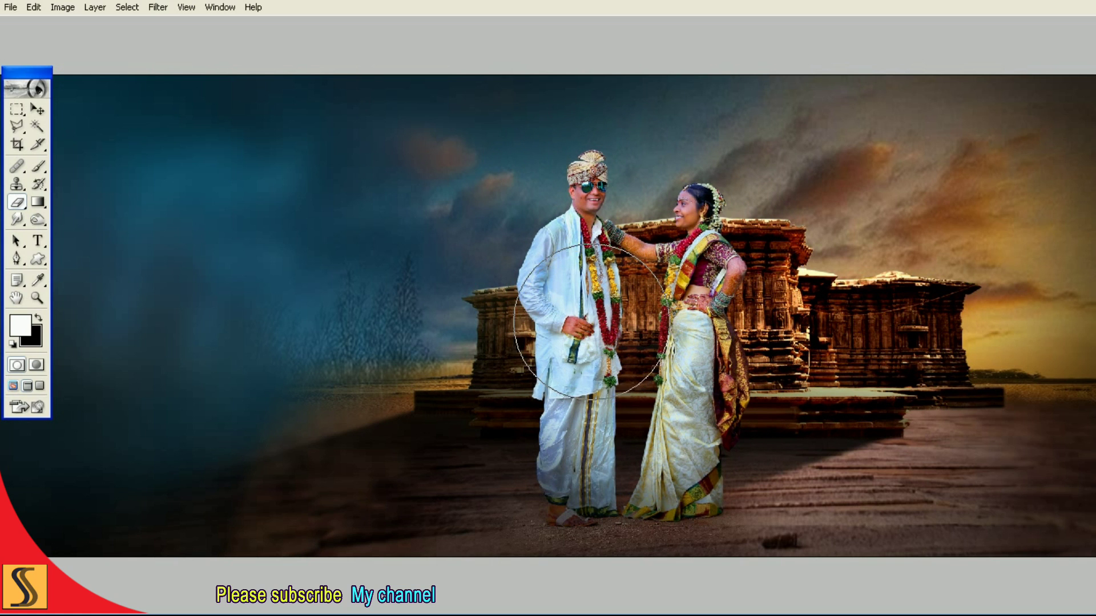
pyautogui.press('[')
pyautogui.press('[')
pyautogui.press('[')
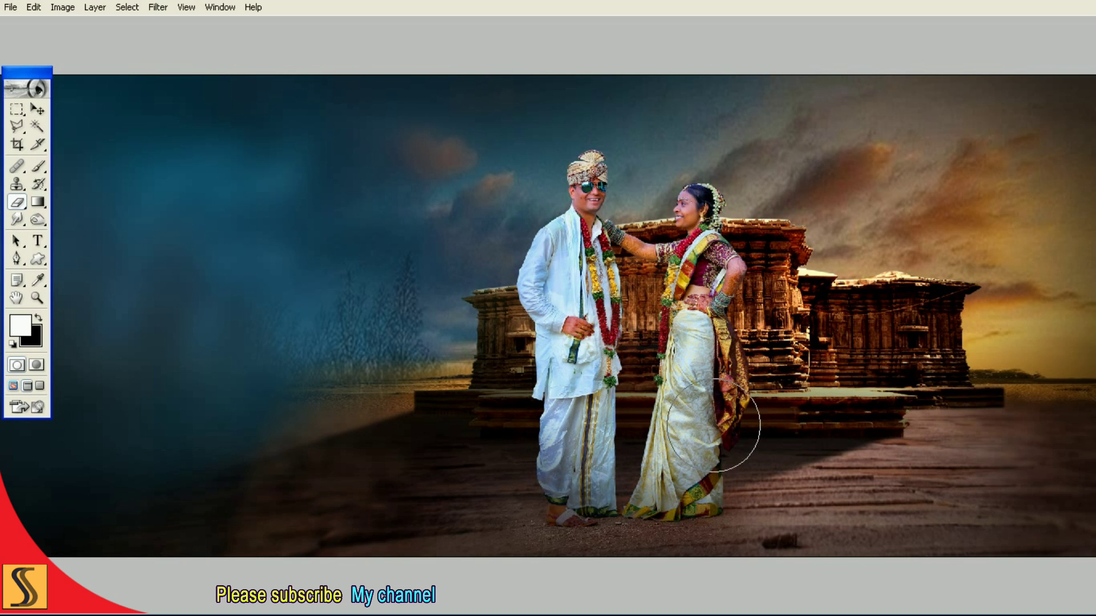
pyautogui.press(']')
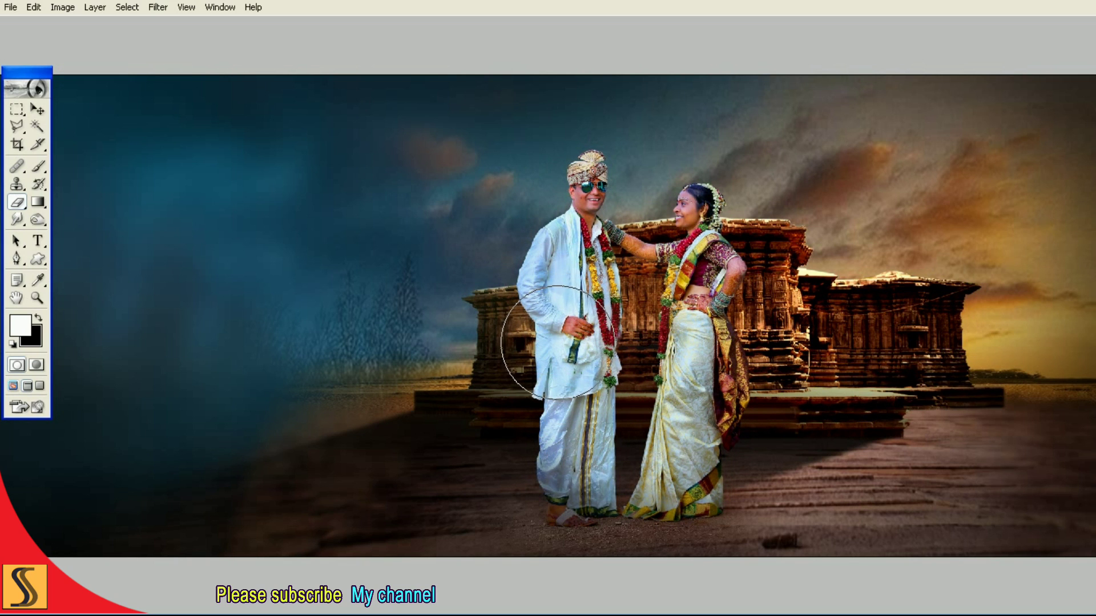
pyautogui.press('[')
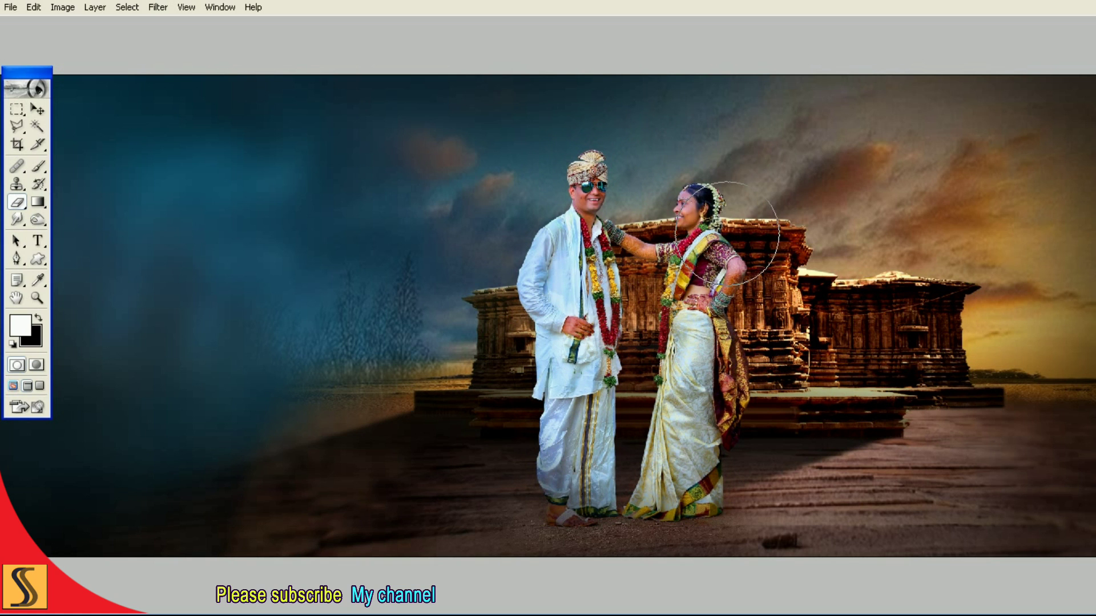
pyautogui.press('F7')
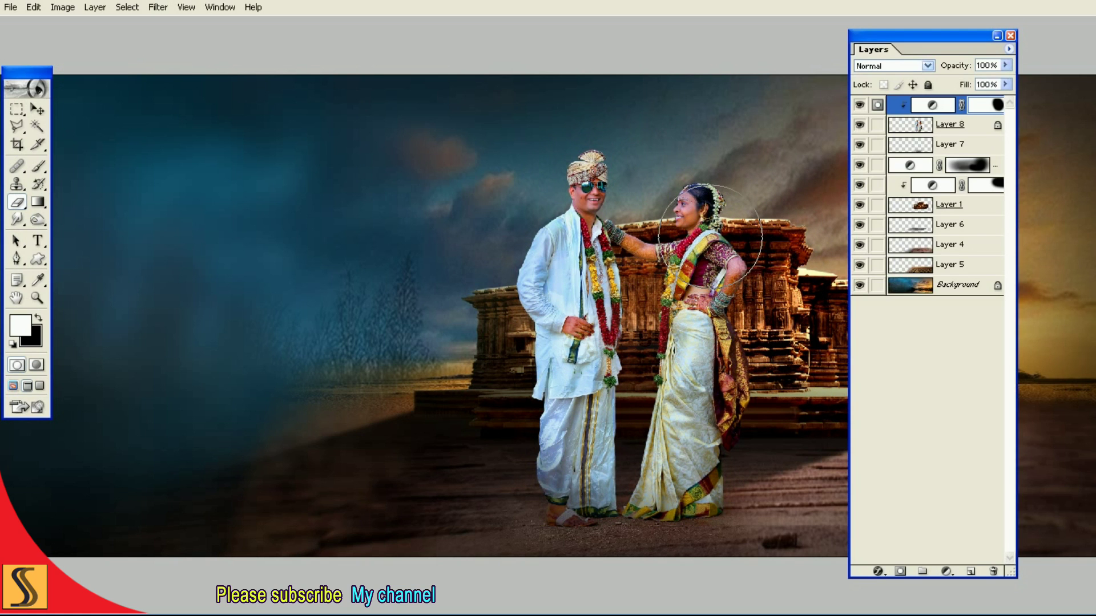
# Step: Unlink Layer 7 and duplicate Layer 8, moving Layer 8 copy to the top
pyautogui.press('super')
pyautogui.click(962, 372)
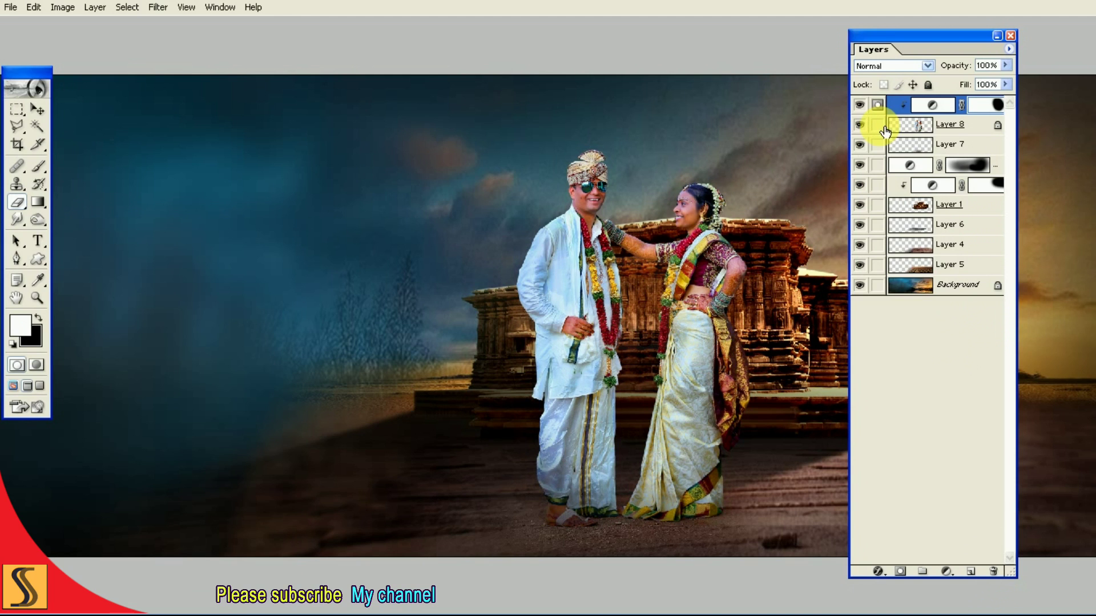
pyautogui.click(946, 129)
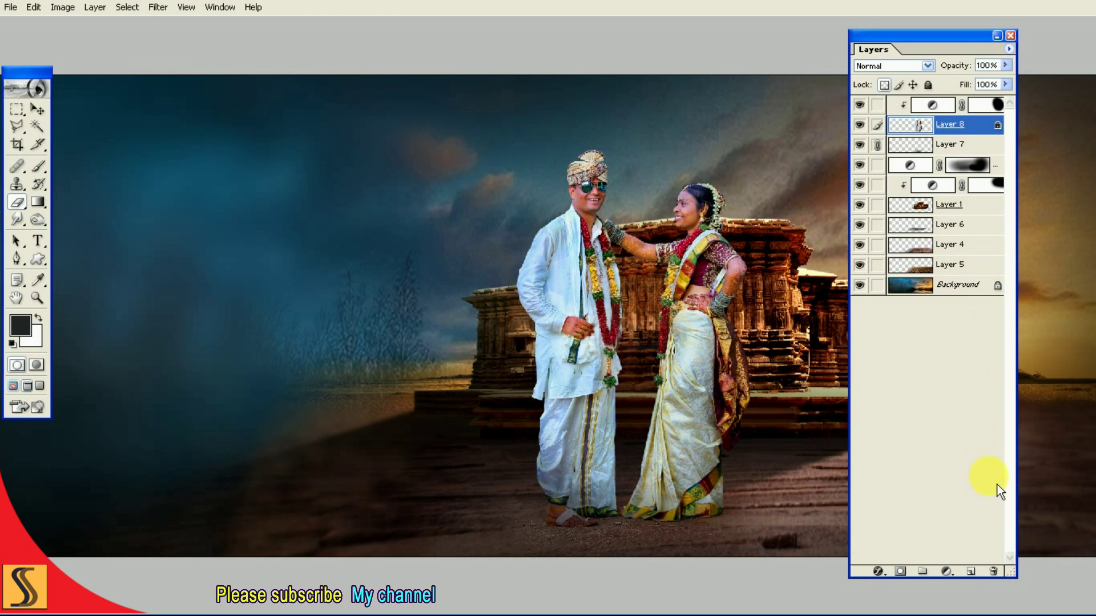
pyautogui.click(878, 144)
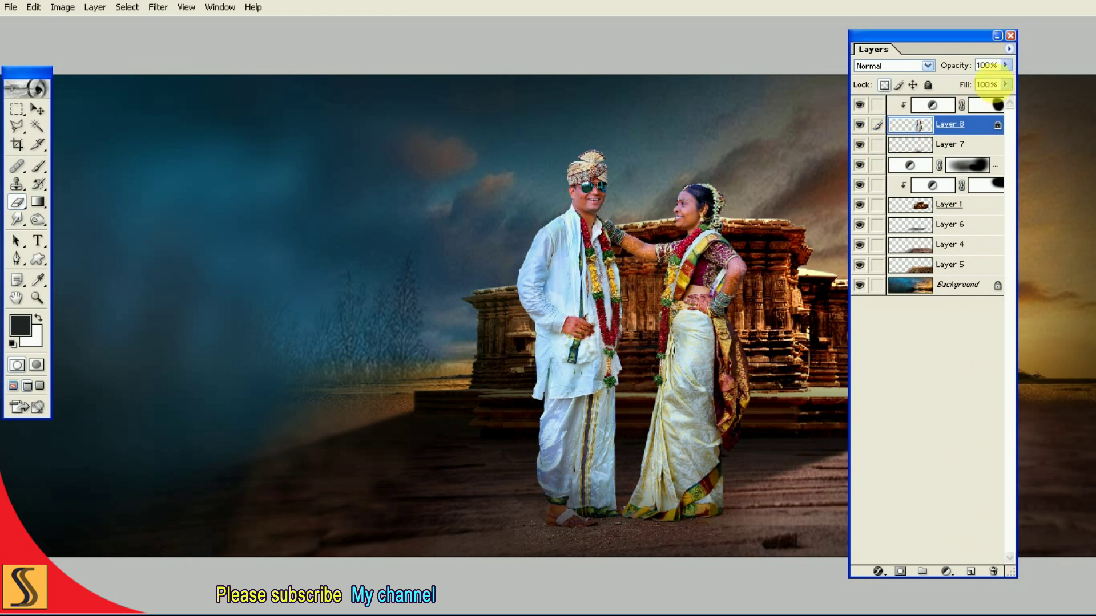
pyautogui.click(1008, 49)
pyautogui.click(991, 105)
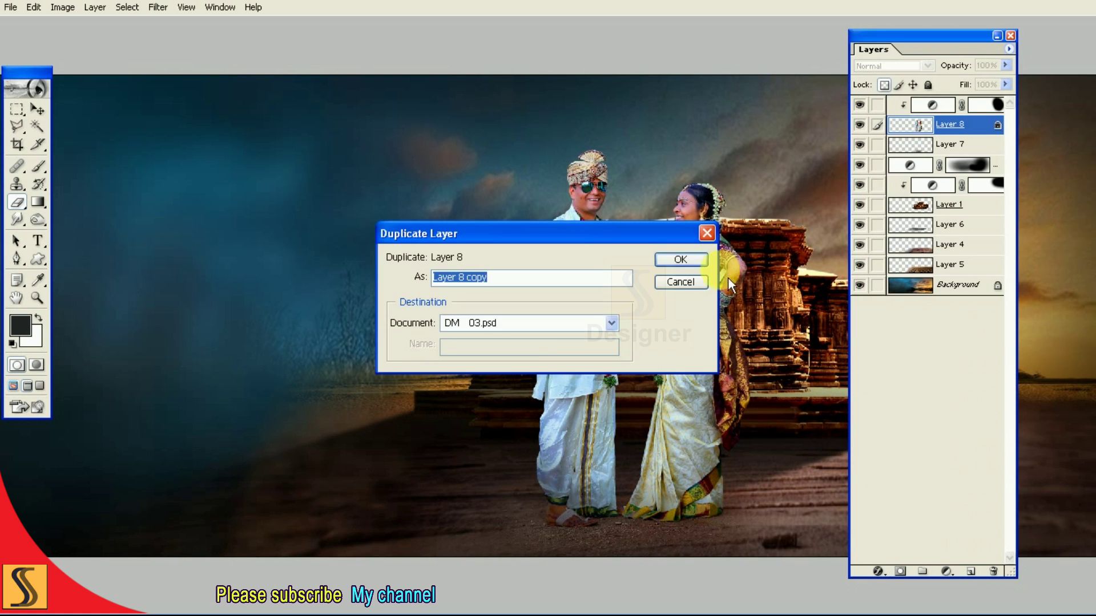
pyautogui.click(668, 256)
pyautogui.hotkey('ctrl', ']')
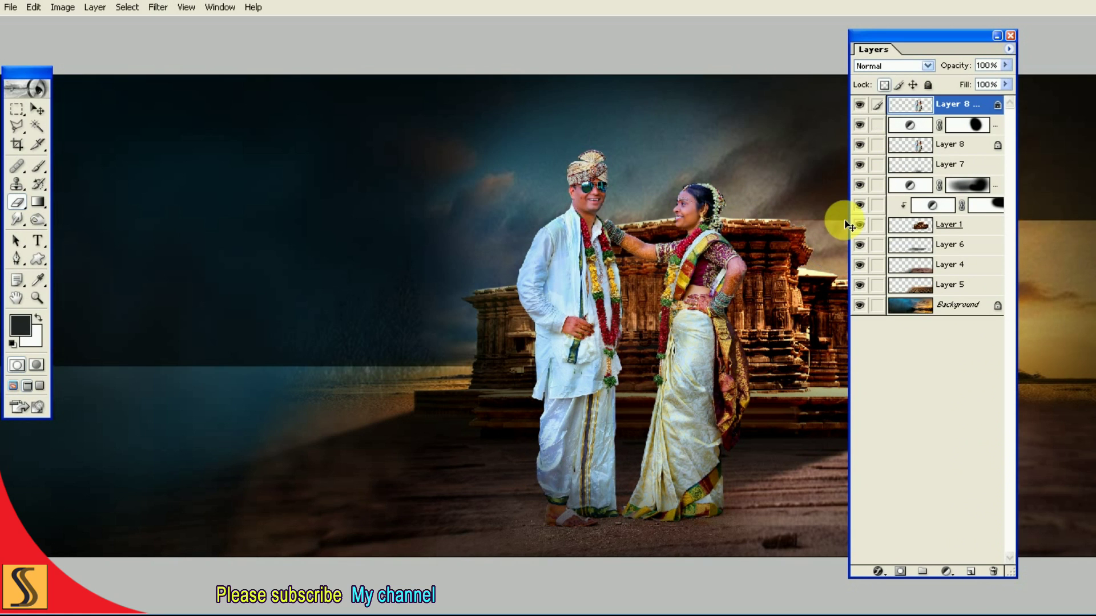
# Step: Clip the Hue/Saturation adjustment to Layer 8 and select Layer 8 copy
pyautogui.press('v')
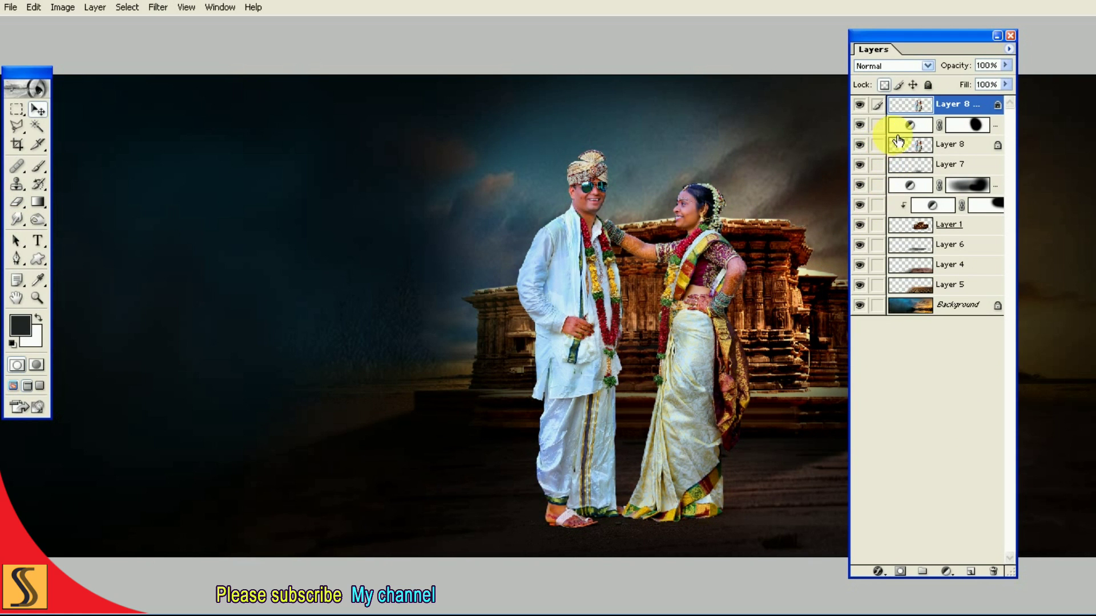
pyautogui.click(948, 143)
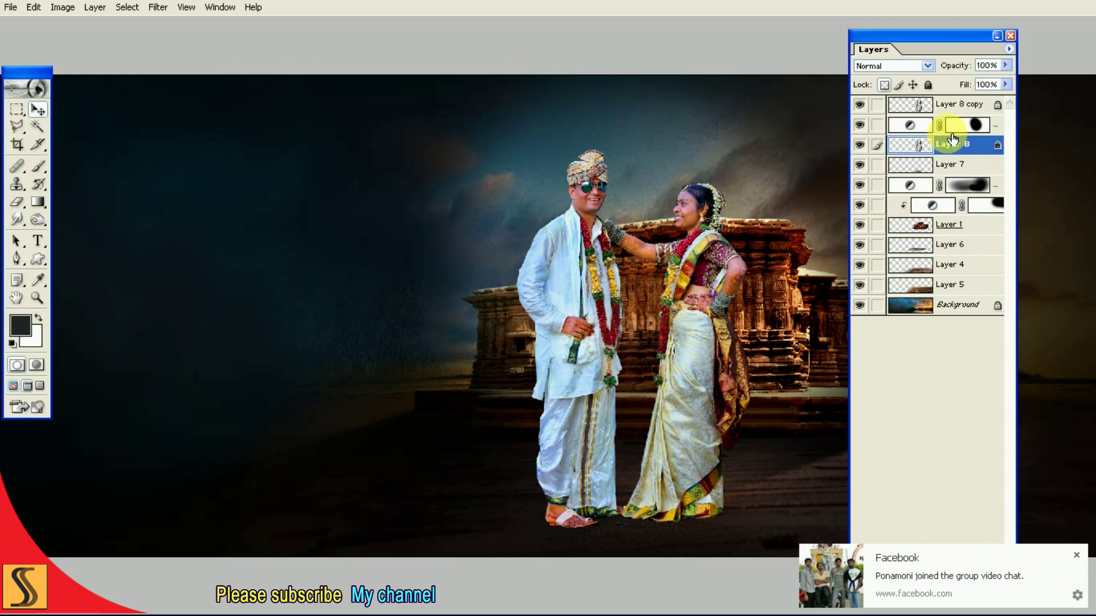
pyautogui.press('x')
pyautogui.click(947, 125)
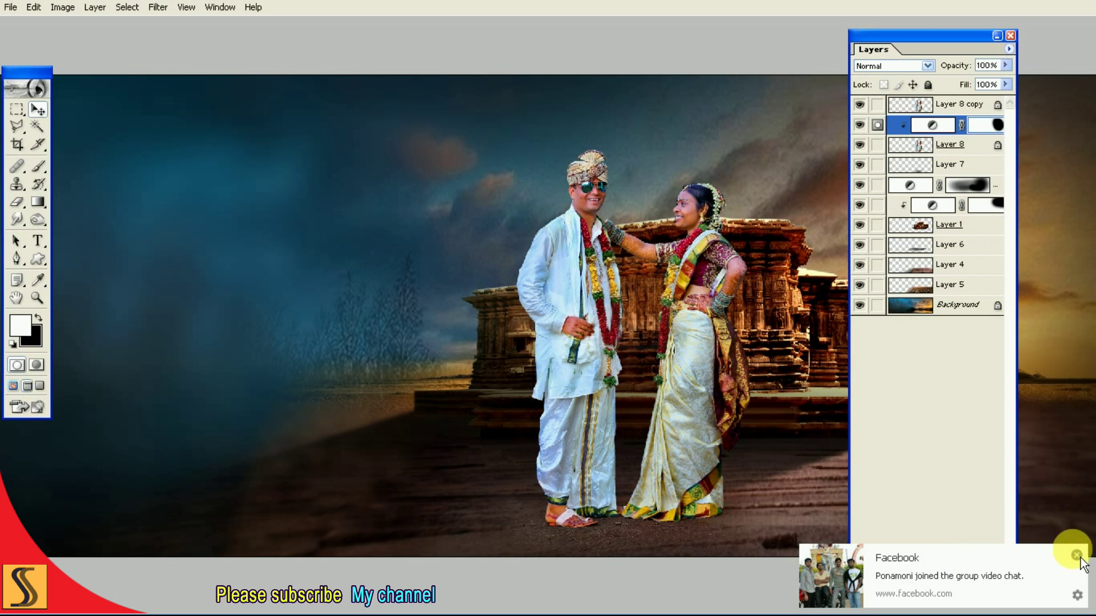
pyautogui.click(1077, 556)
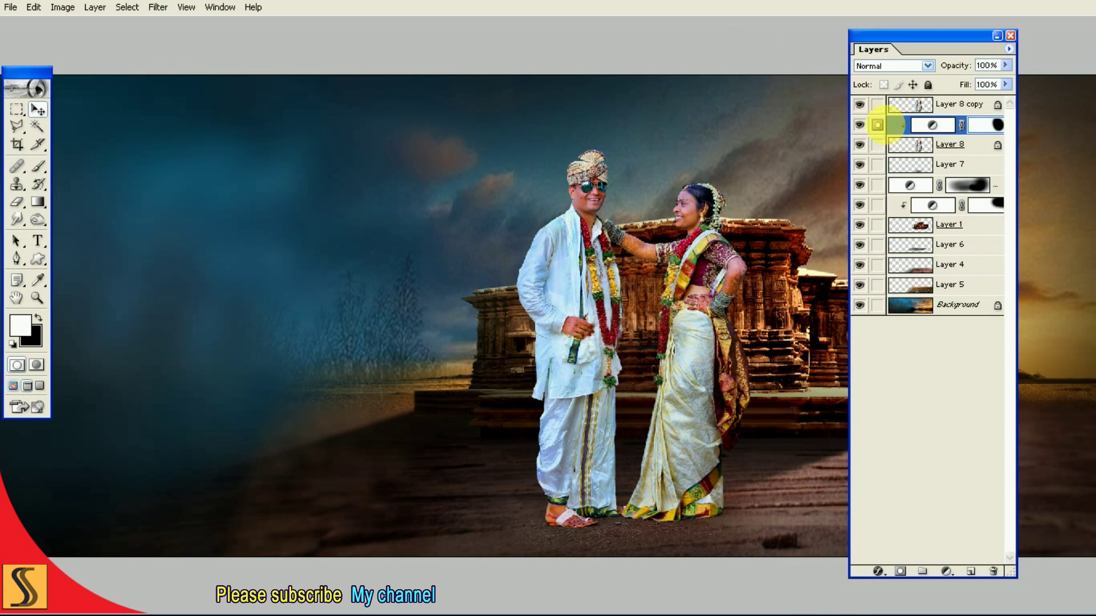
pyautogui.click(912, 105)
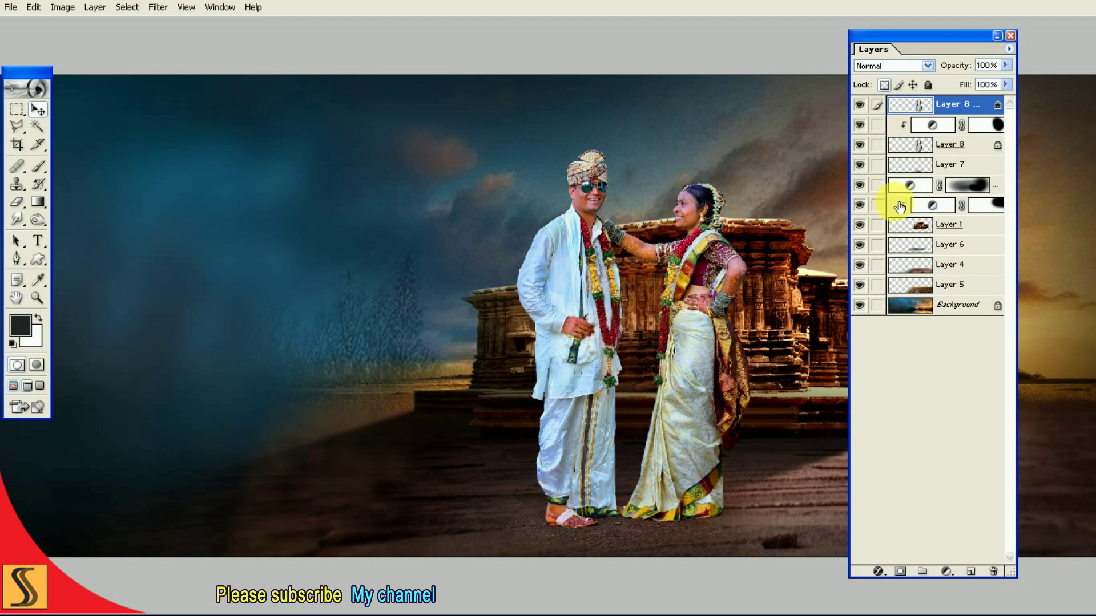
pyautogui.click(860, 105)
pyautogui.click(879, 572)
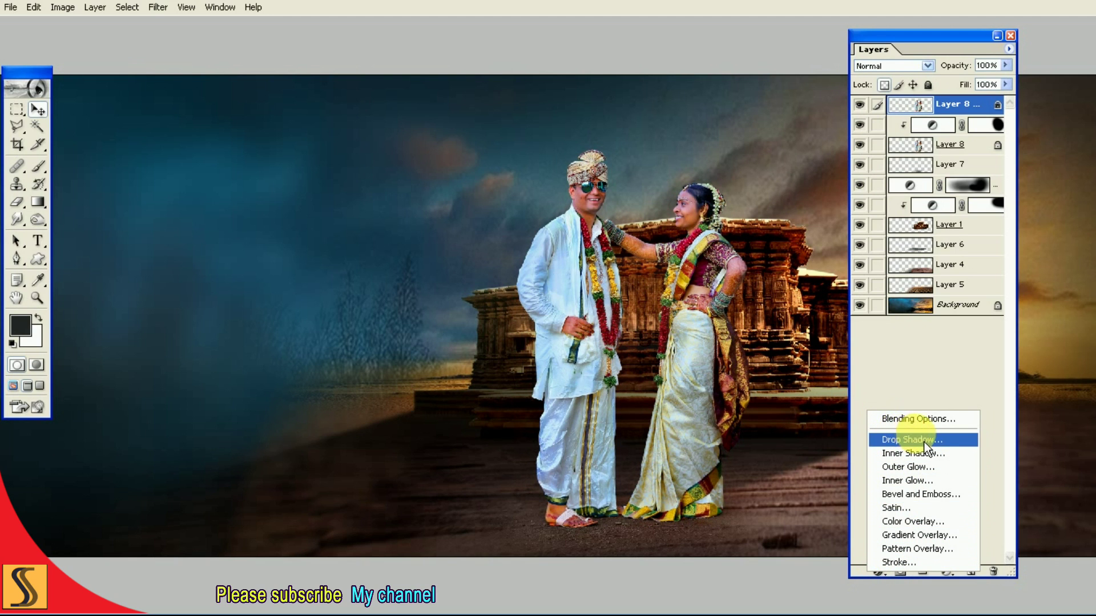
# Step: Enable Inner Glow on Layer 8 copy with Linear Light blend mode
pyautogui.click(913, 419)
pyautogui.moveTo(787, 224)
pyautogui.mouseDown()
pyautogui.moveTo(475, 284)
pyautogui.moveTo(352, 242)
pyautogui.mouseUp()
pyautogui.rightClick(676, 243)
pyautogui.click(711, 277)
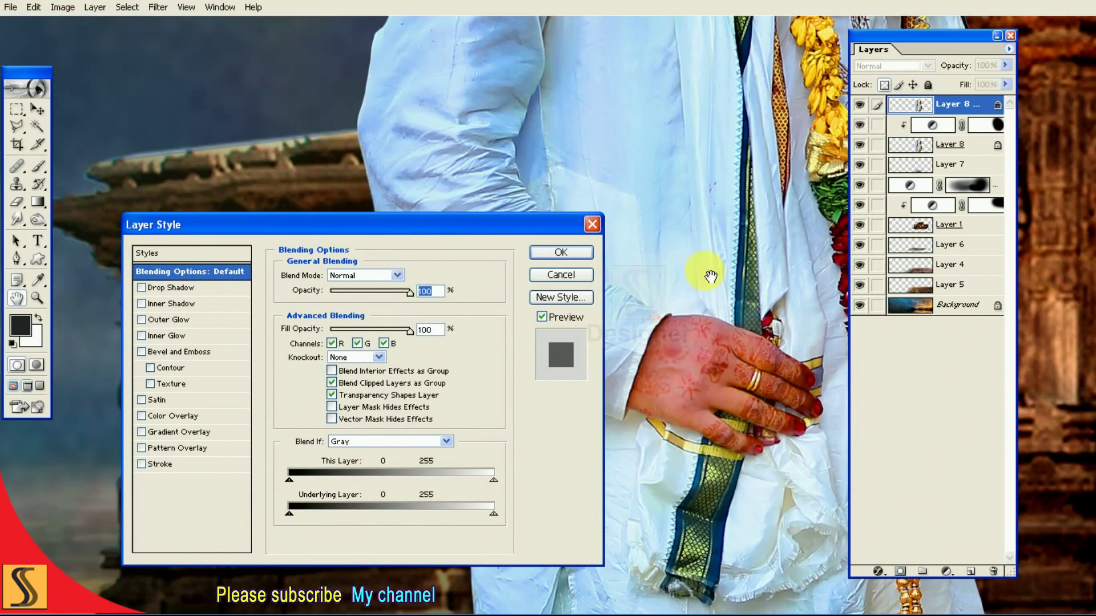
pyautogui.scroll(5, 631, 464)
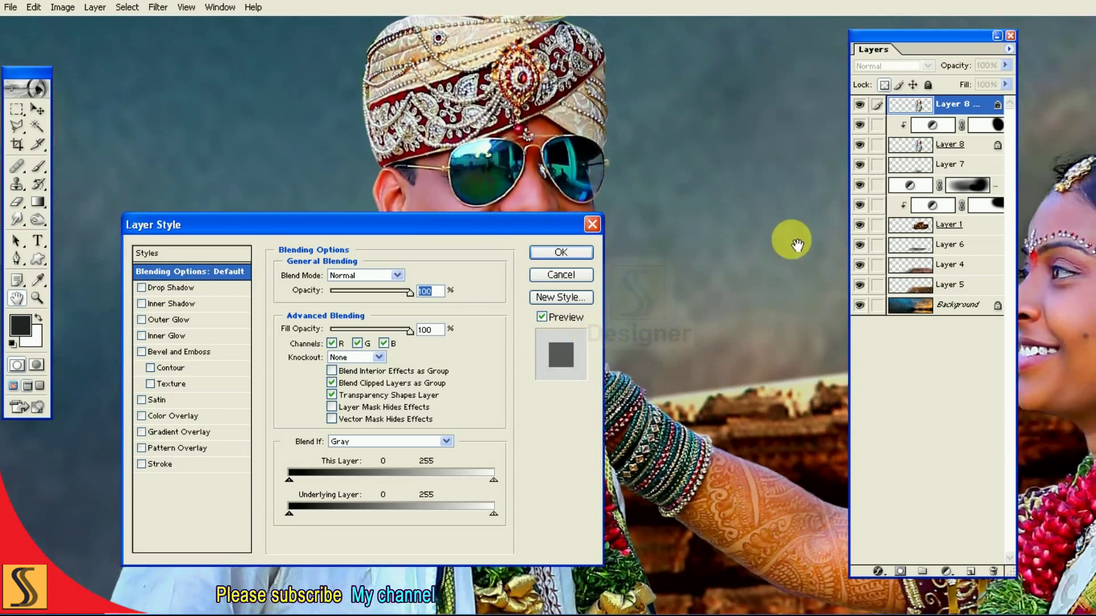
pyautogui.moveTo(782, 255); pyautogui.dragTo(739, 296)
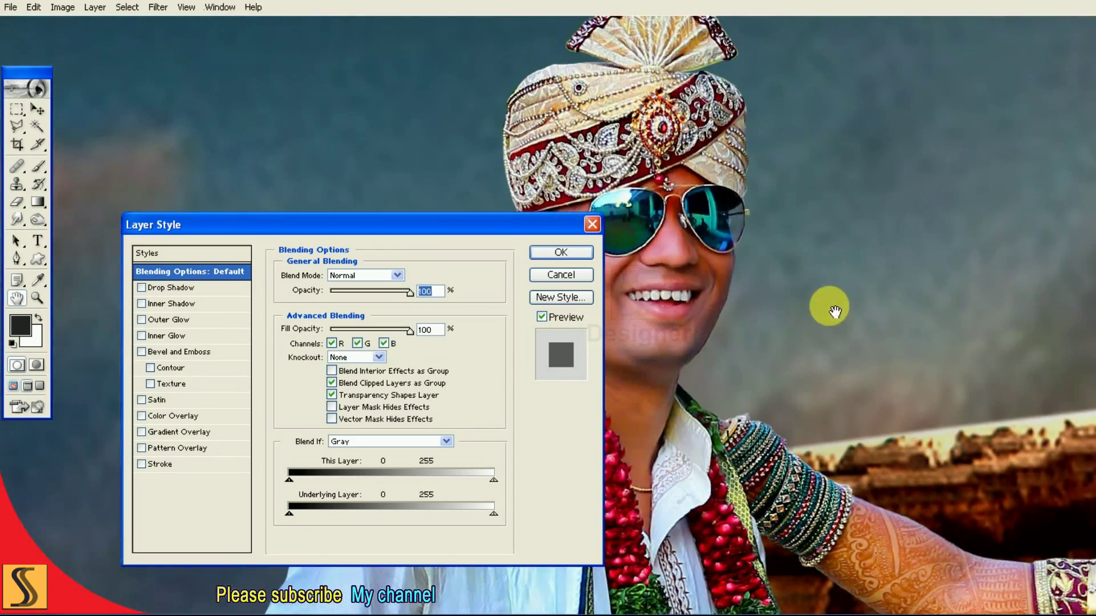
pyautogui.moveTo(739, 296)
pyautogui.mouseDown()
pyautogui.moveTo(774, 271)
pyautogui.moveTo(875, 358)
pyautogui.mouseUp()
pyautogui.moveTo(392, 229); pyautogui.dragTo(364, 200)
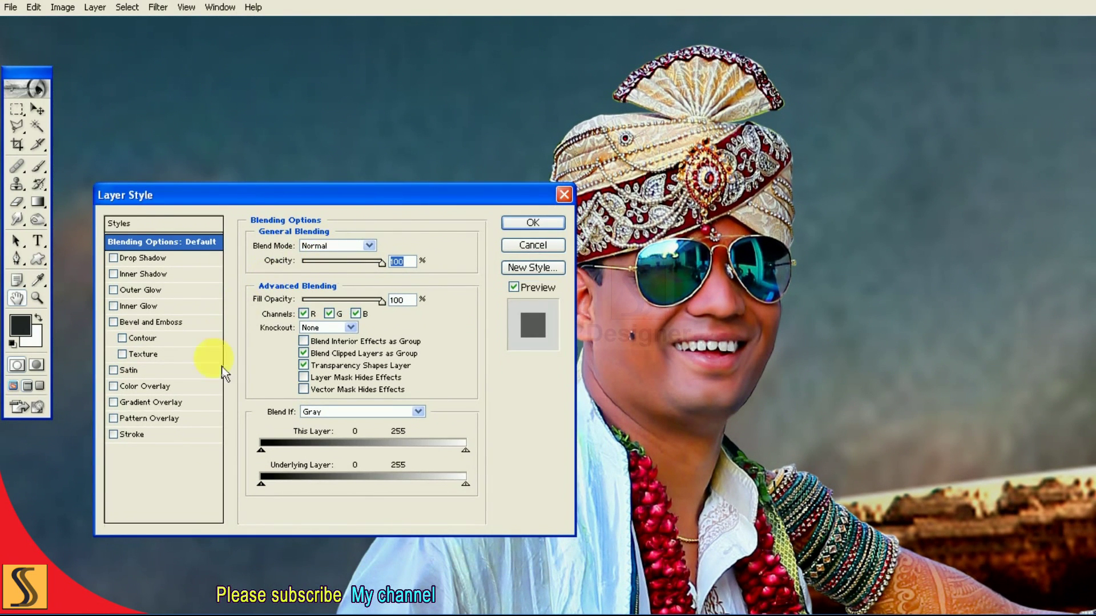
pyautogui.click(139, 307)
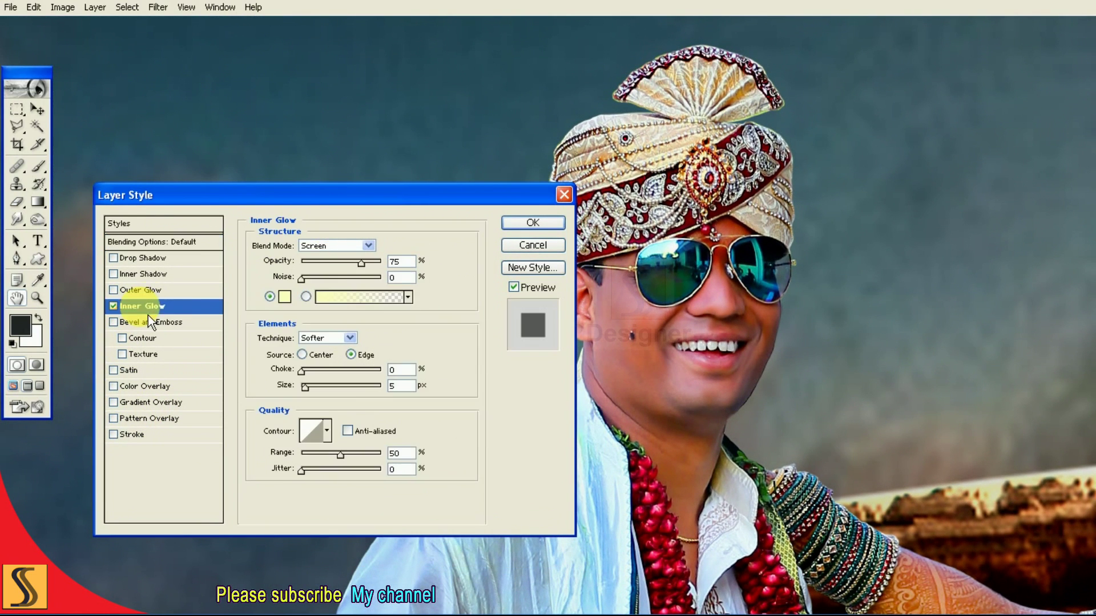
pyautogui.click(341, 248)
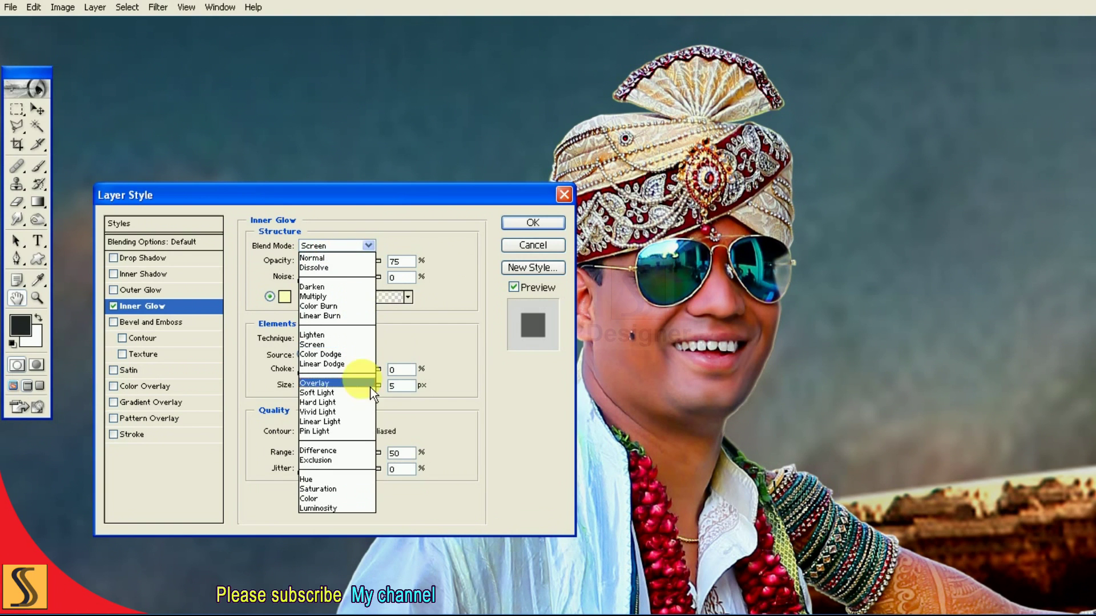
pyautogui.click(348, 423)
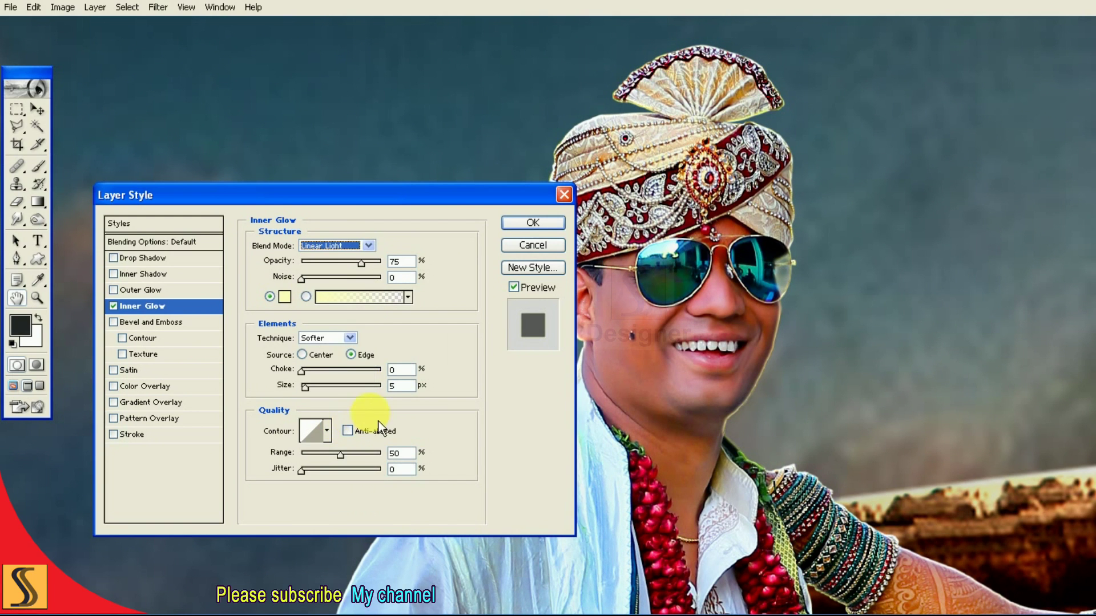
# Step: Set the inner glow colour to a light orange
pyautogui.click(285, 296)
pyautogui.moveTo(899, 176); pyautogui.dragTo(786, 207)
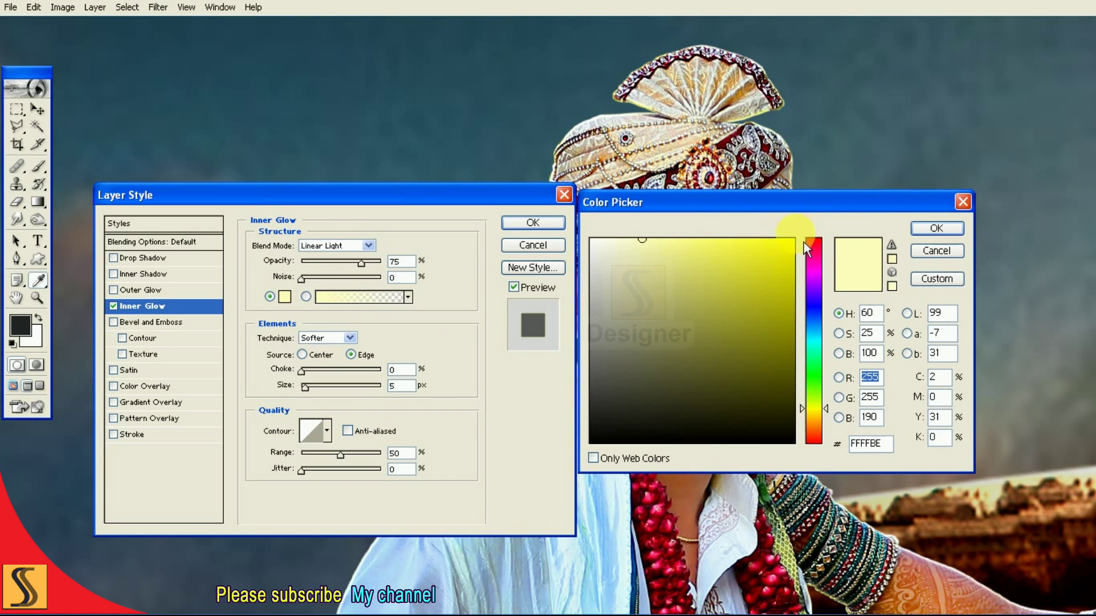
pyautogui.moveTo(825, 442); pyautogui.dragTo(826, 424)
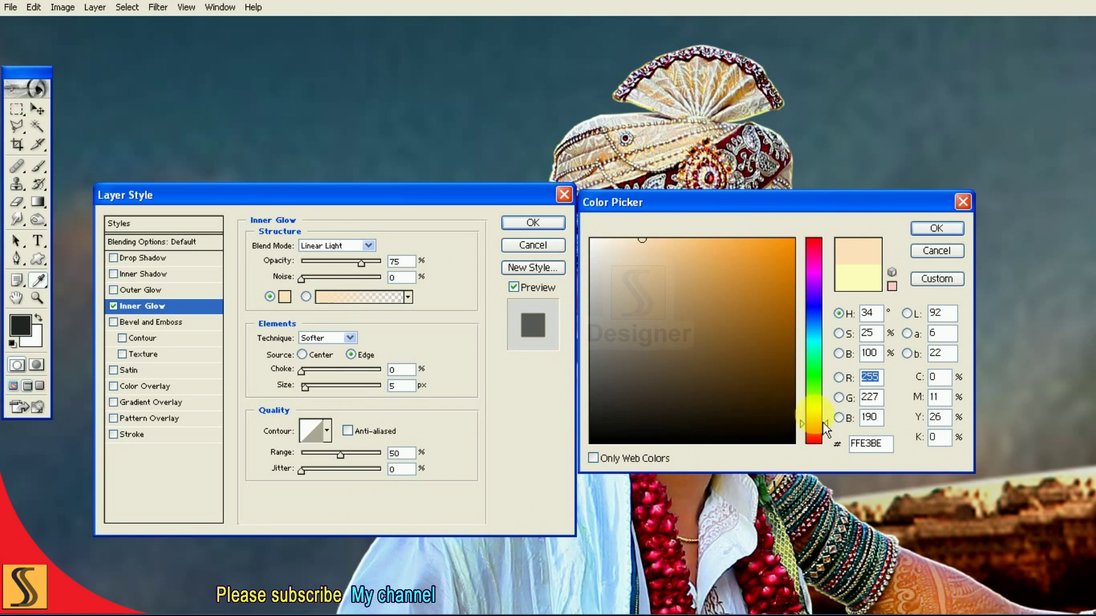
pyautogui.click(782, 239)
pyautogui.click(936, 228)
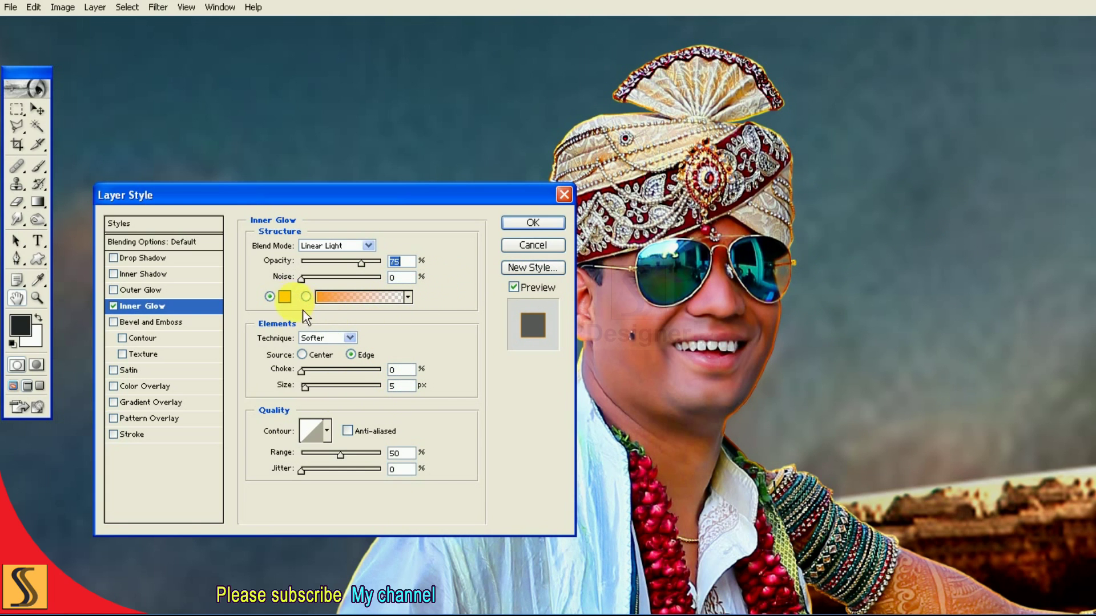
pyautogui.click(284, 297)
pyautogui.click(718, 242)
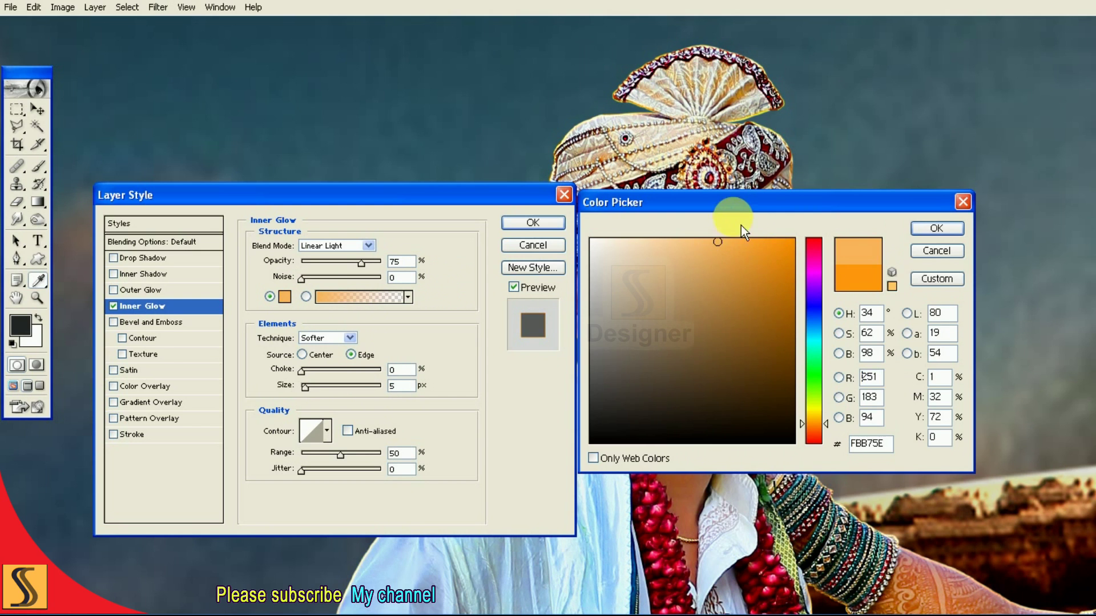
pyautogui.moveTo(734, 203); pyautogui.dragTo(433, 350)
pyautogui.click(411, 392)
pyautogui.moveTo(411, 392); pyautogui.dragTo(399, 386)
pyautogui.click(638, 374)
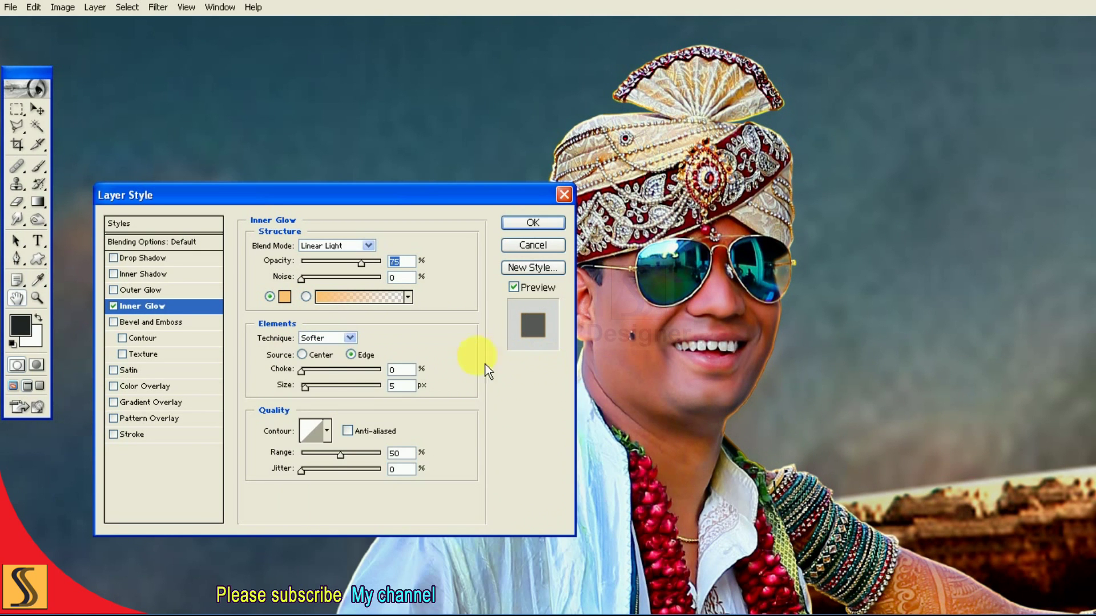
# Step: Set the inner glow to choke 6%, size 5 px and opacity 56%
pyautogui.click(316, 394)
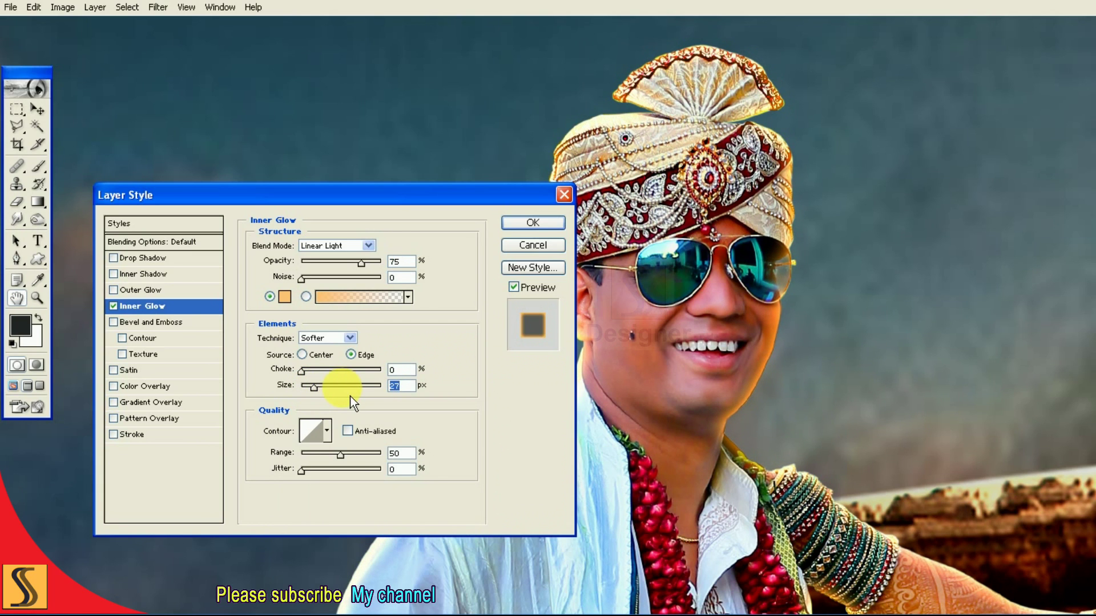
pyautogui.write('6')
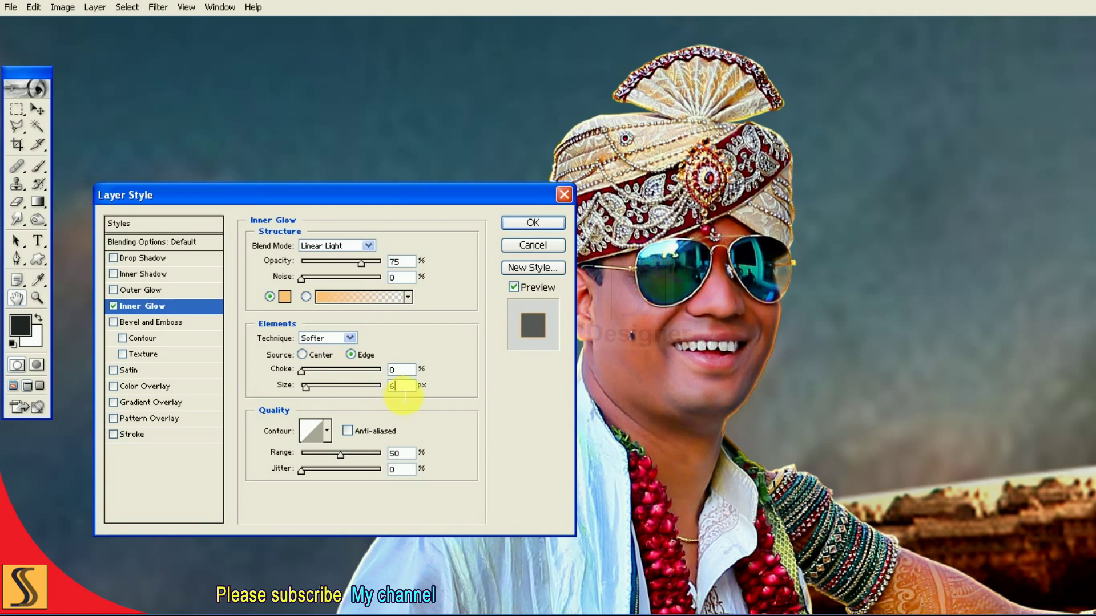
pyautogui.write('4')
pyautogui.write('5')
pyautogui.write('20')
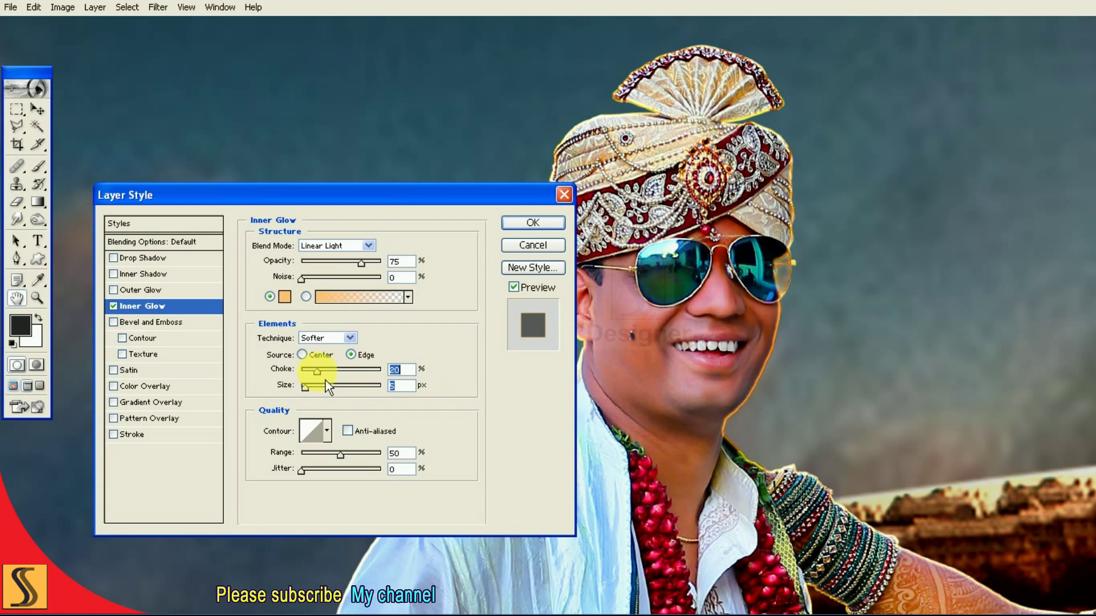
pyautogui.write('15')
pyautogui.press('BackSpace')
pyautogui.press('BackSpace')
pyautogui.write('8')
pyautogui.press('BackSpace')
pyautogui.write('6')
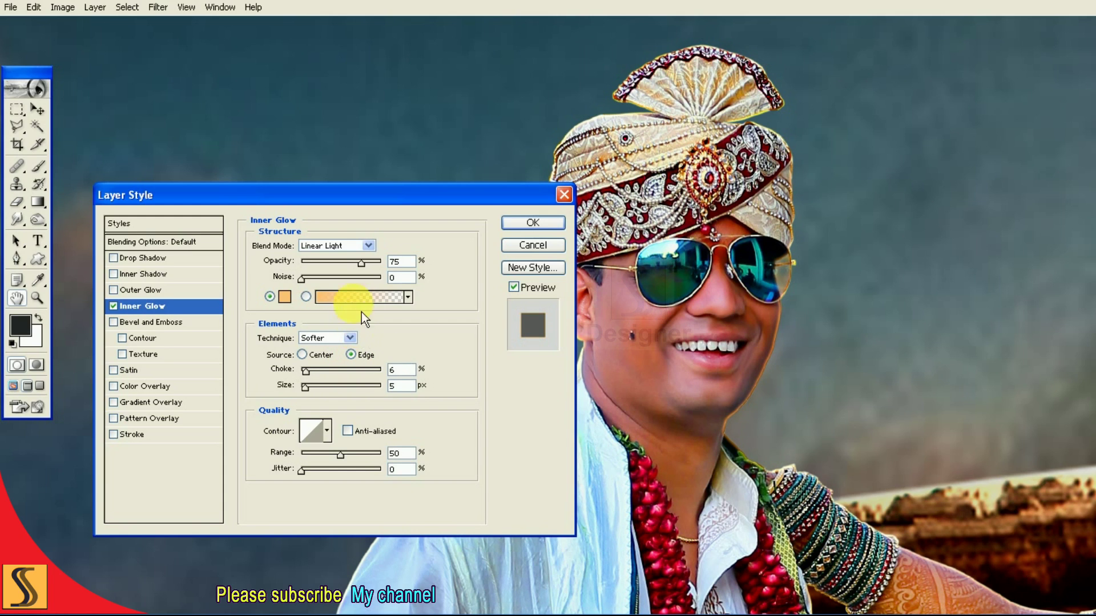
pyautogui.click(319, 286)
pyautogui.click(399, 262)
pyautogui.write('56')
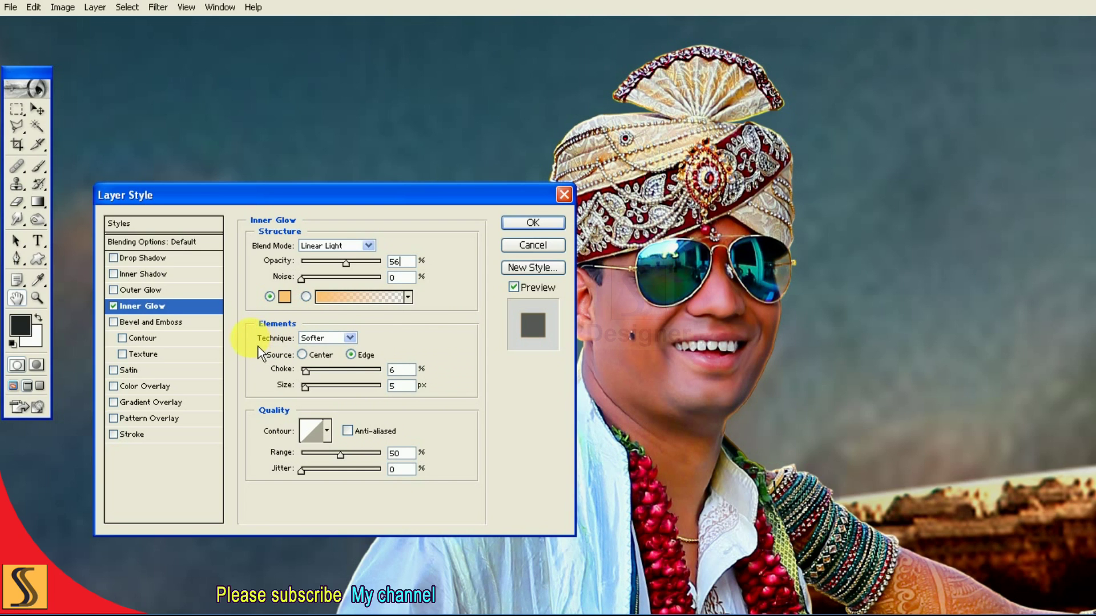
# Step: Compare the couple with the glow on and off, then apply the inner glow
pyautogui.click(518, 295)
pyautogui.click(519, 296)
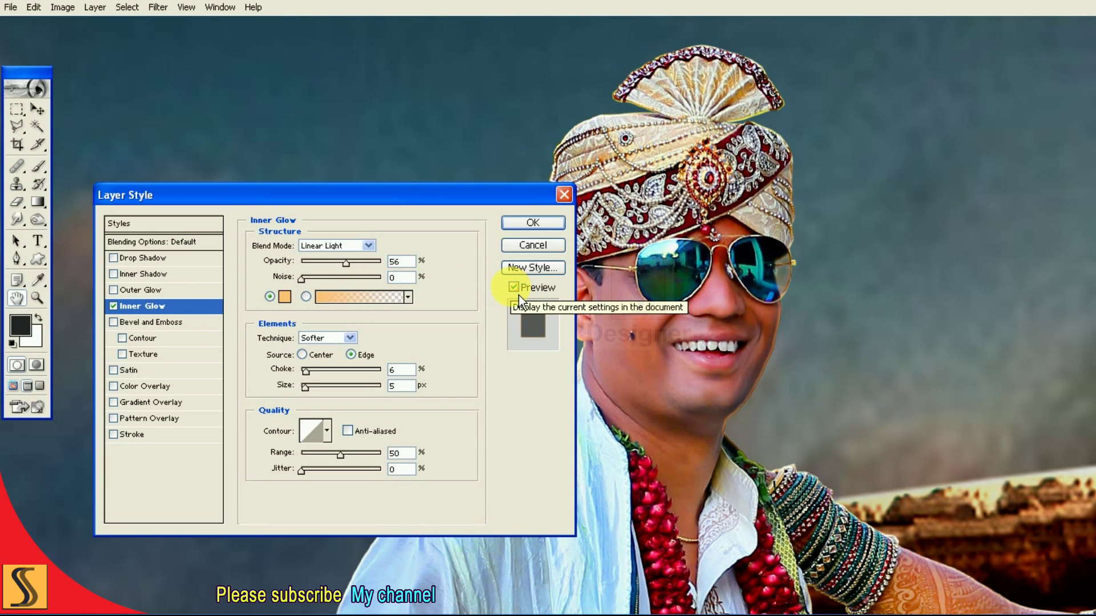
pyautogui.click(519, 296)
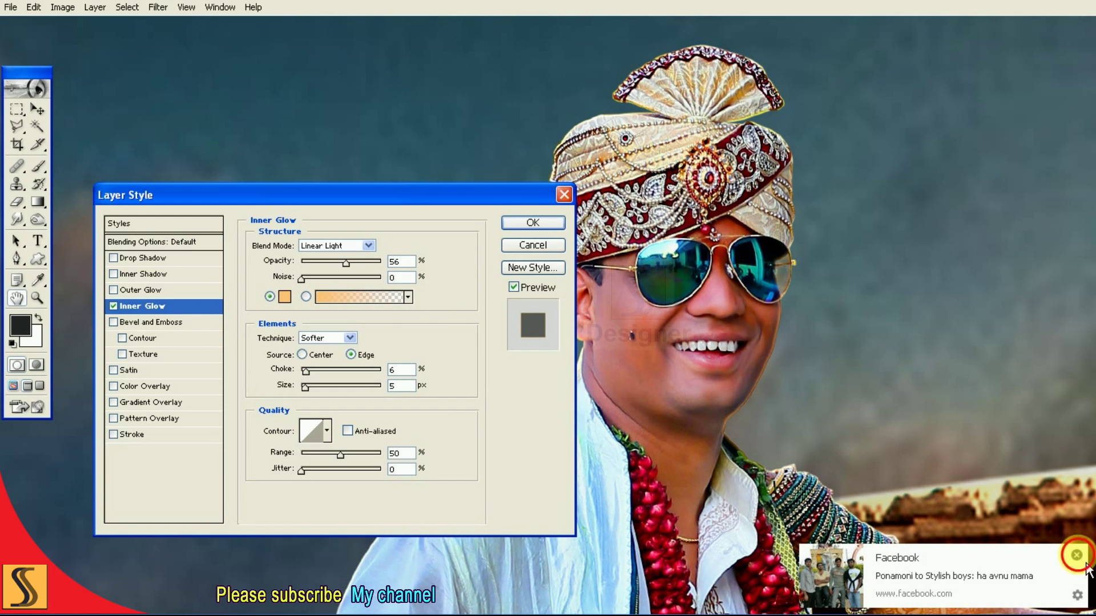
pyautogui.click(1076, 555)
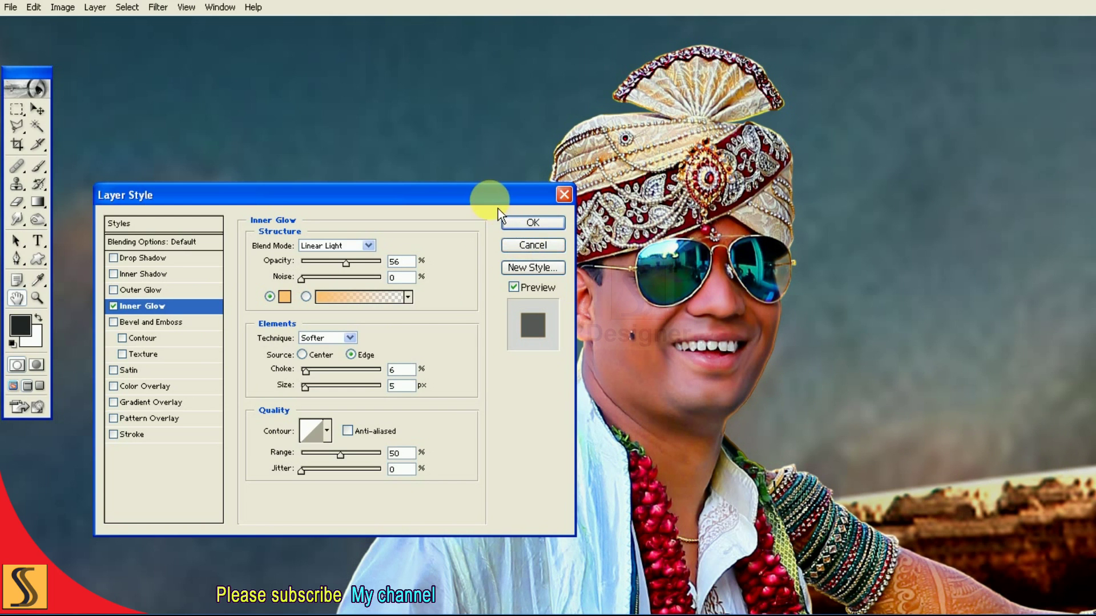
pyautogui.moveTo(498, 208); pyautogui.dragTo(478, 174)
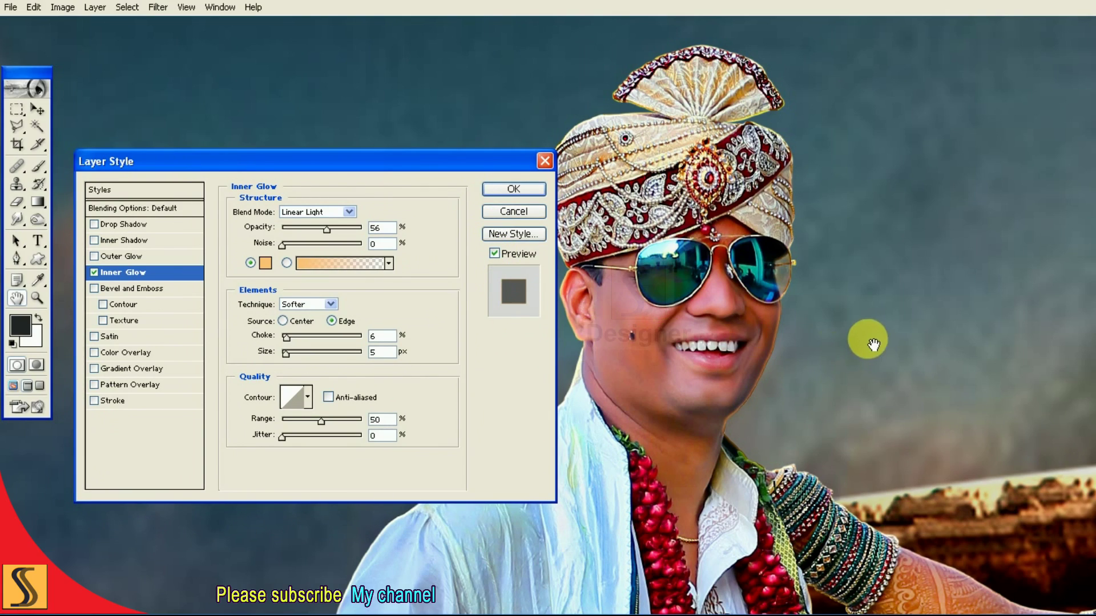
pyautogui.moveTo(867, 342); pyautogui.dragTo(810, 266)
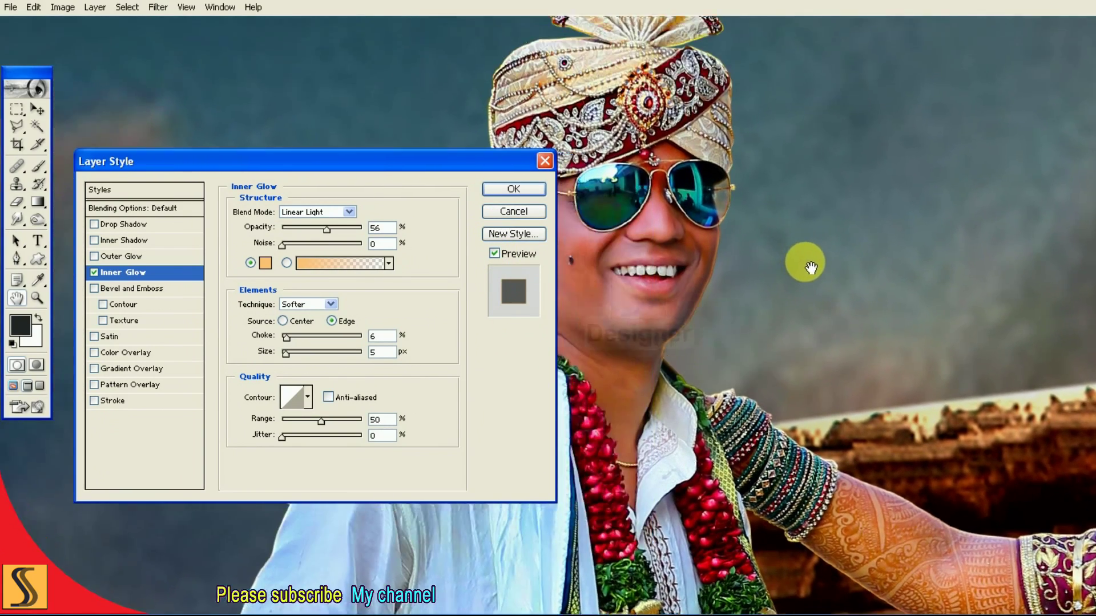
pyautogui.moveTo(811, 265); pyautogui.dragTo(571, 274)
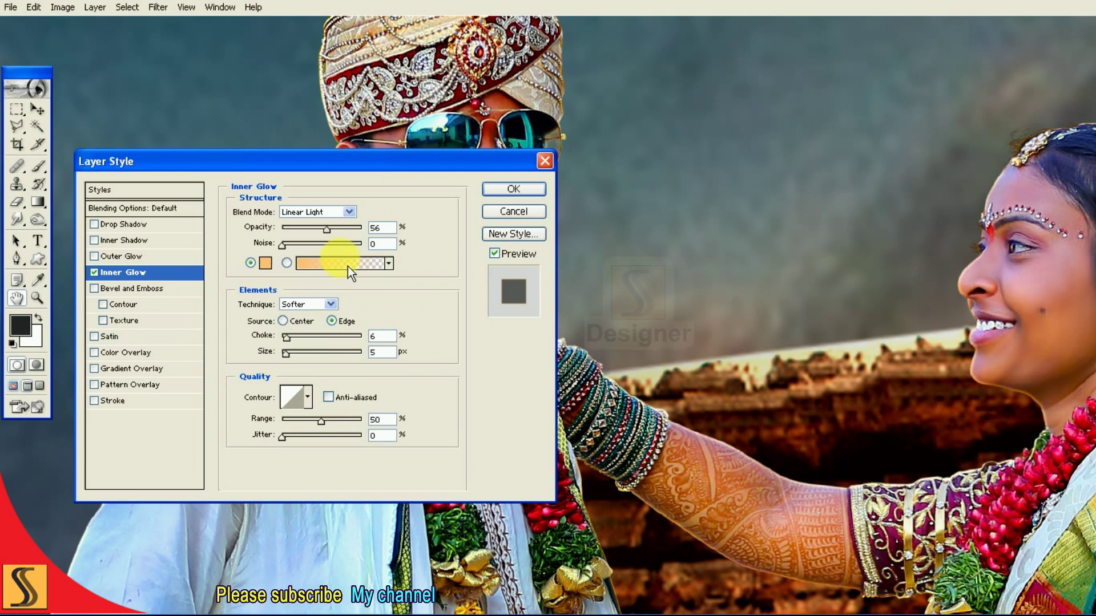
pyautogui.click(505, 262)
pyautogui.click(505, 262)
pyautogui.moveTo(349, 166); pyautogui.dragTo(359, 270)
pyautogui.moveTo(534, 168); pyautogui.dragTo(803, 294)
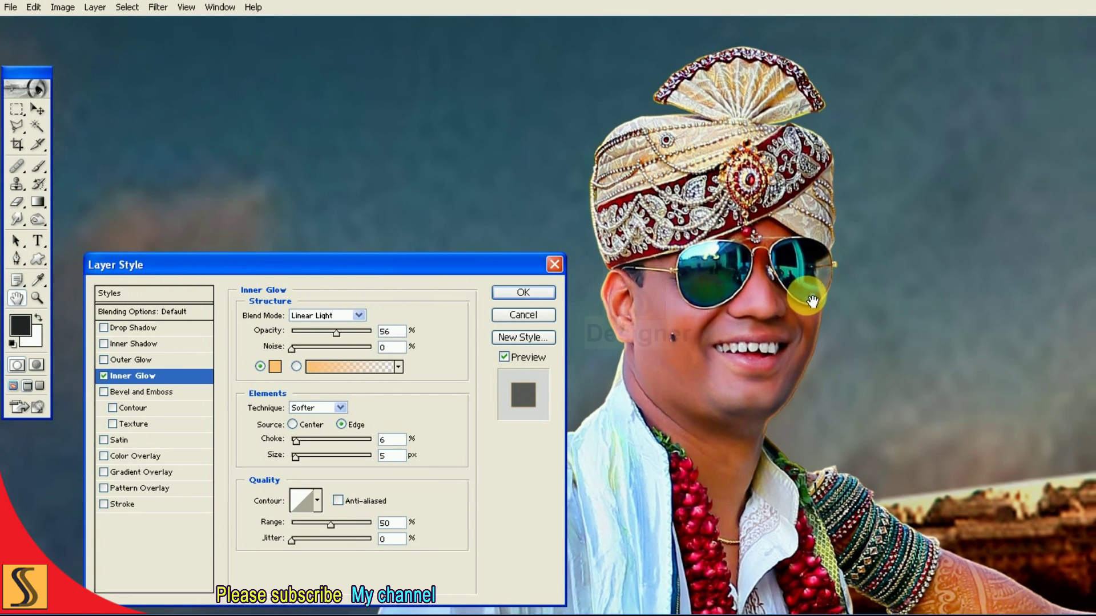
pyautogui.moveTo(400, 280); pyautogui.dragTo(402, 259)
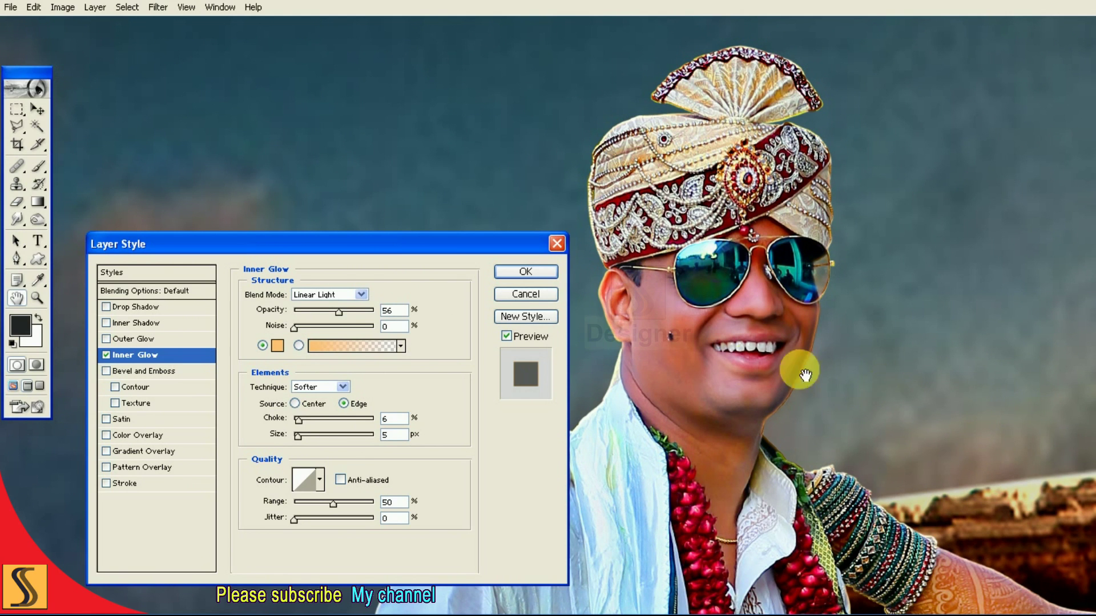
pyautogui.moveTo(455, 250); pyautogui.dragTo(438, 225)
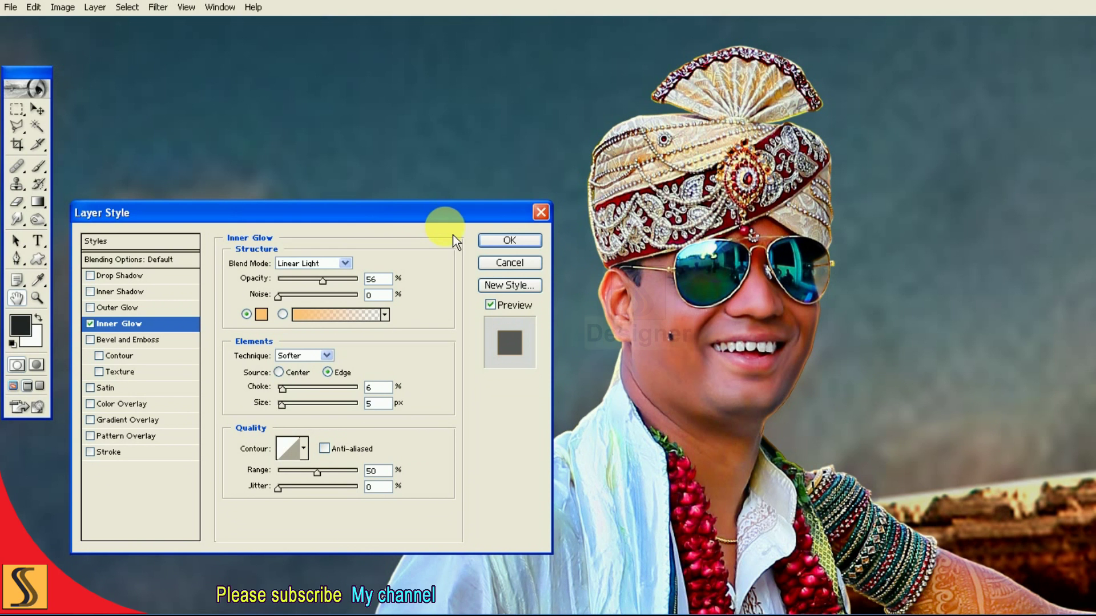
pyautogui.moveTo(233, 209); pyautogui.dragTo(248, 185)
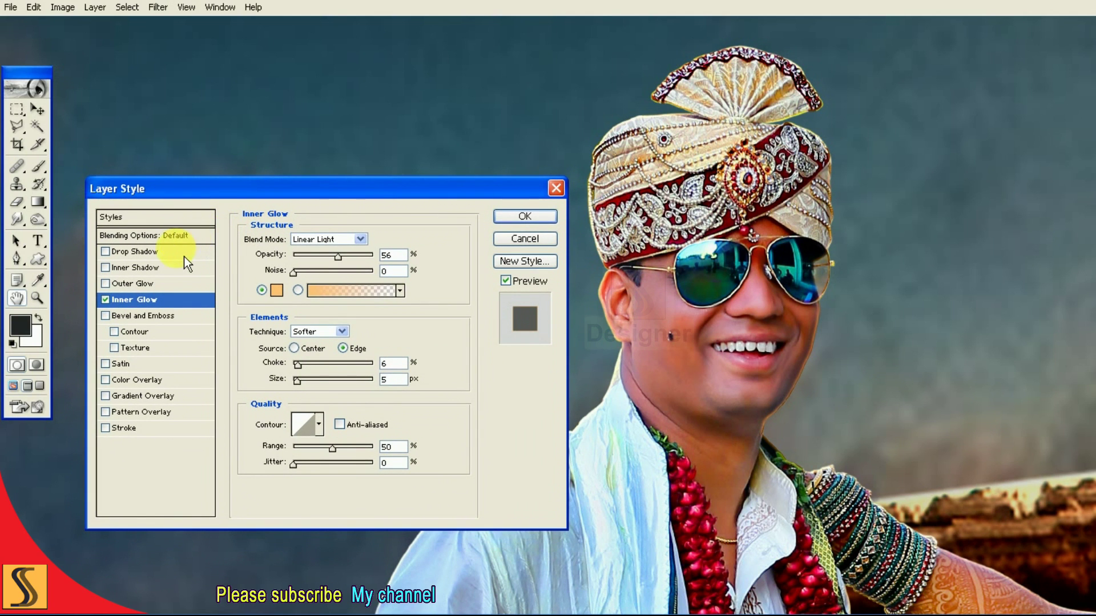
pyautogui.click(518, 215)
# Step: Shift the glowing couple layer left and duplicate it
pyautogui.press('v')
pyautogui.moveTo(841, 269); pyautogui.dragTo(709, 271)
pyautogui.press('F7')
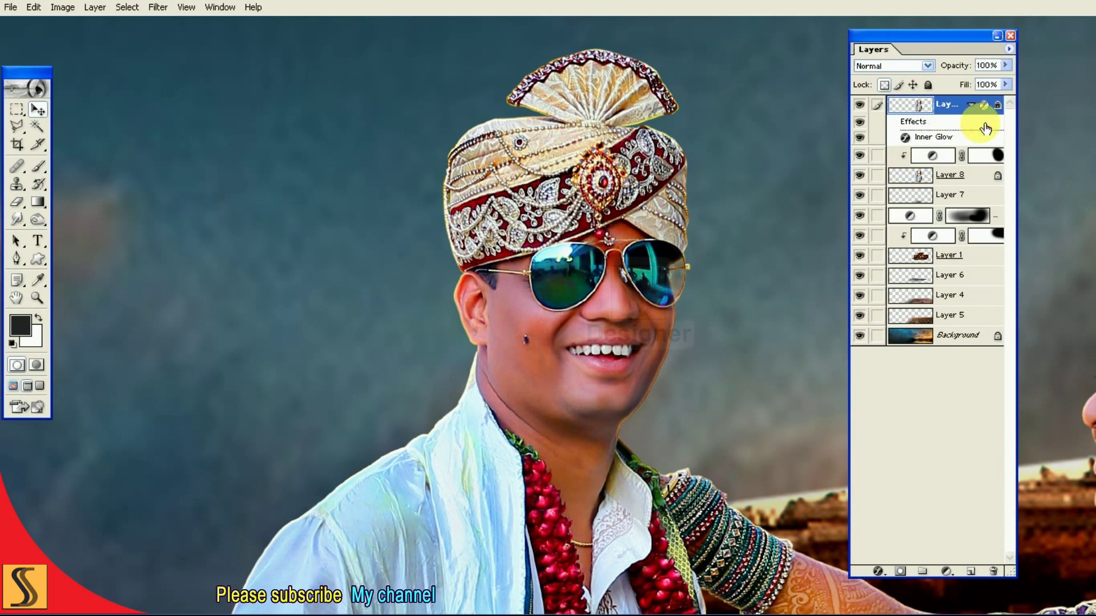
pyautogui.click(1008, 50)
pyautogui.click(995, 101)
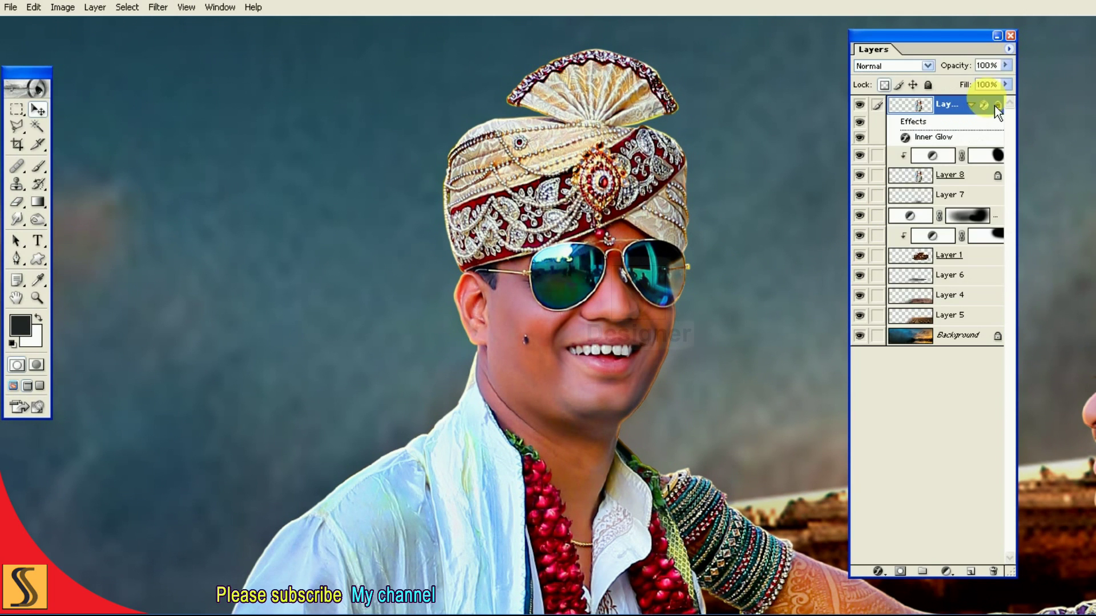
pyautogui.click(698, 260)
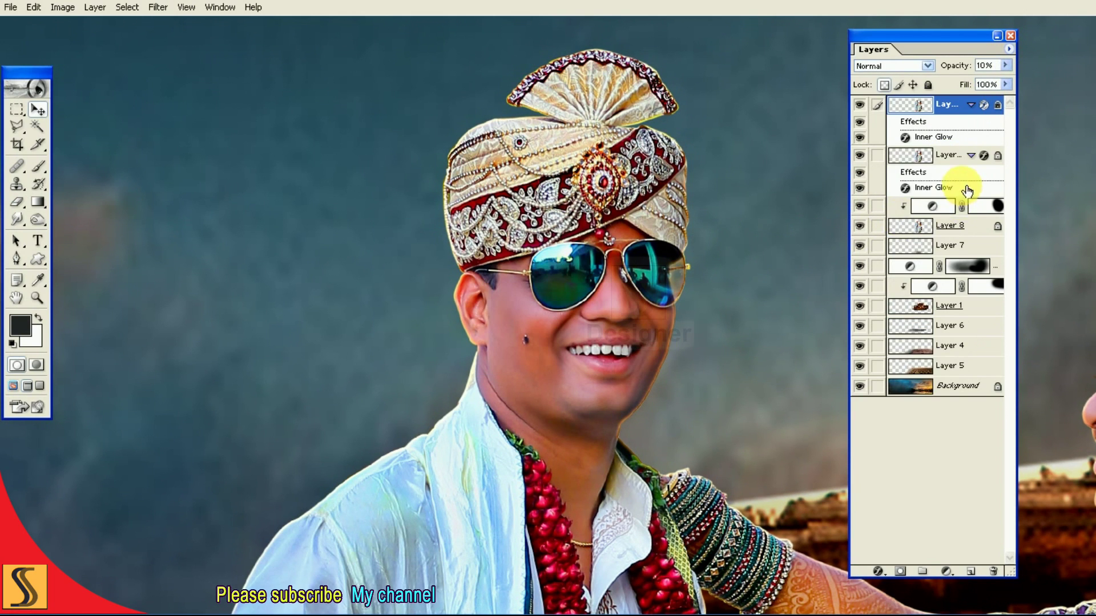
# Step: Merge the linked couple layers and erase glow around the feet and saree hem
pyautogui.click(877, 155)
pyautogui.press('1')
pyautogui.click(1009, 49)
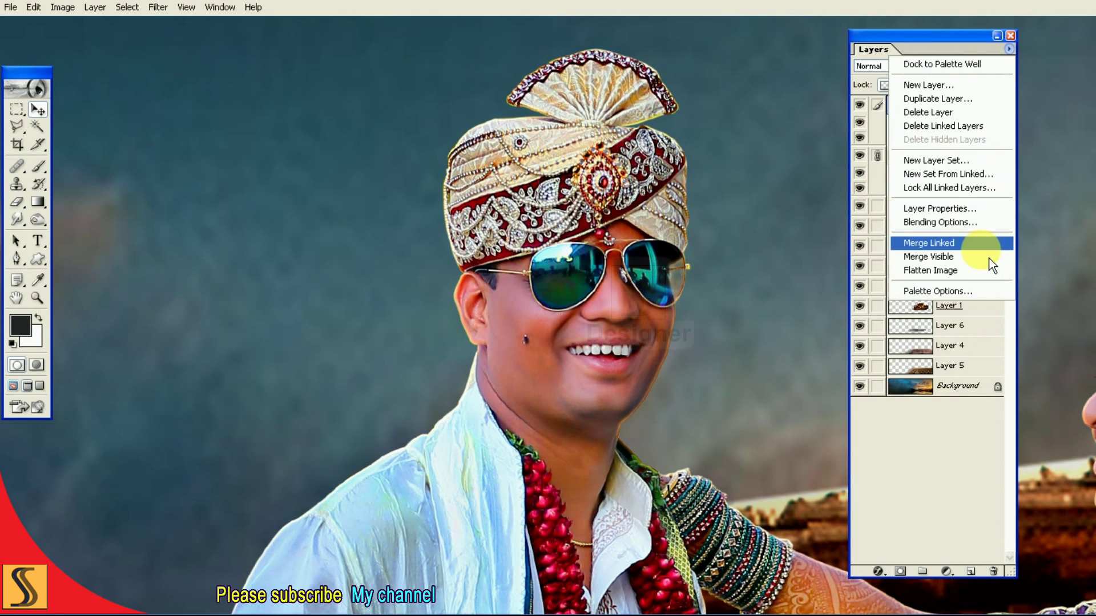
pyautogui.click(968, 238)
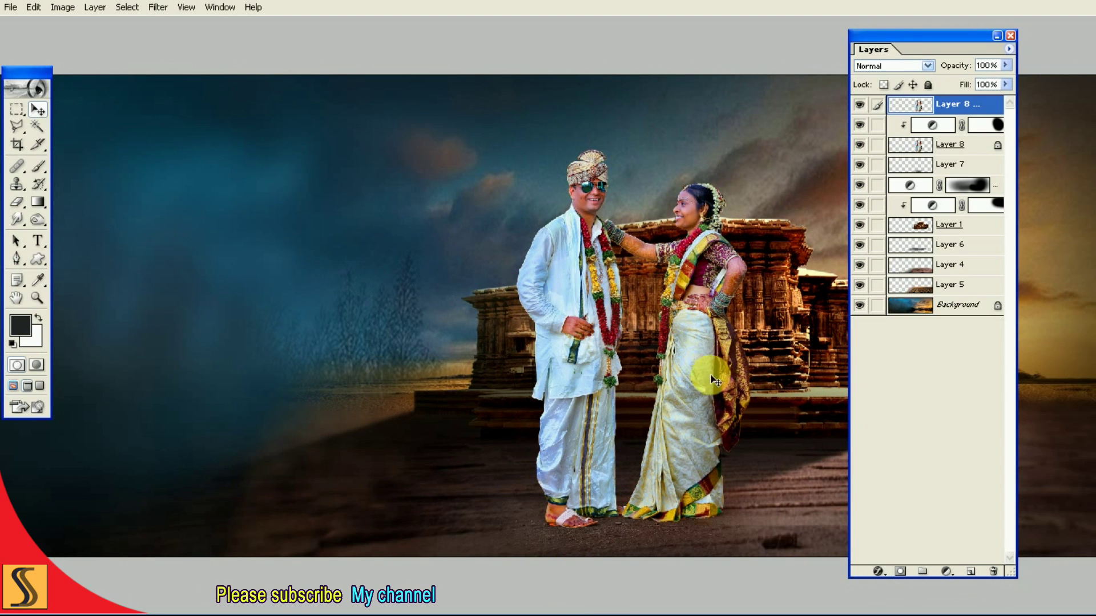
pyautogui.click(18, 203)
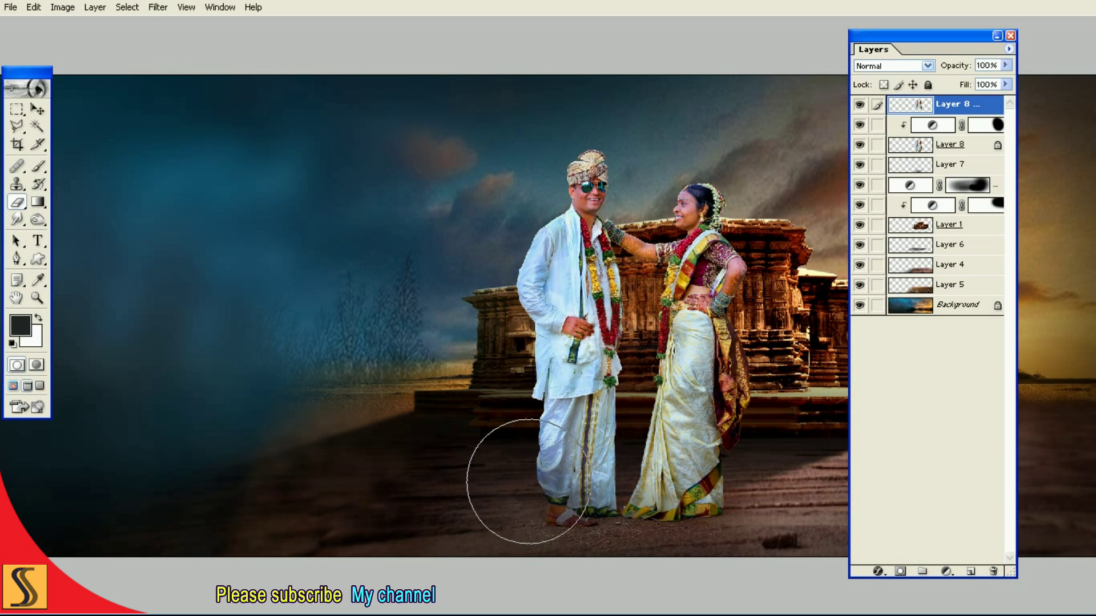
pyautogui.press(']')
pyautogui.press('[')
pyautogui.press('[')
pyautogui.press('[')
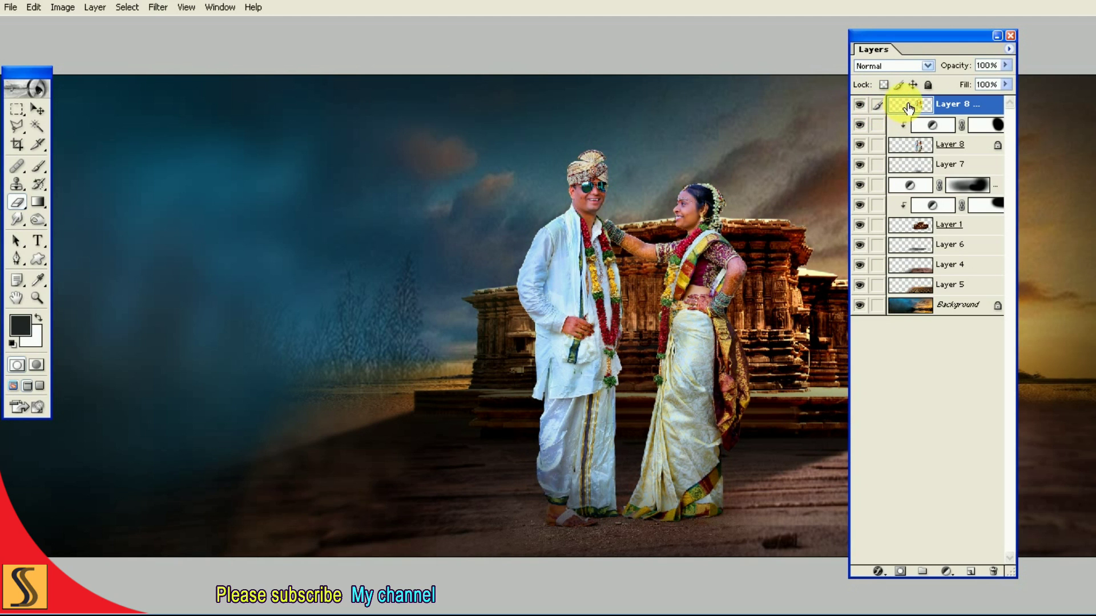
pyautogui.press('v')
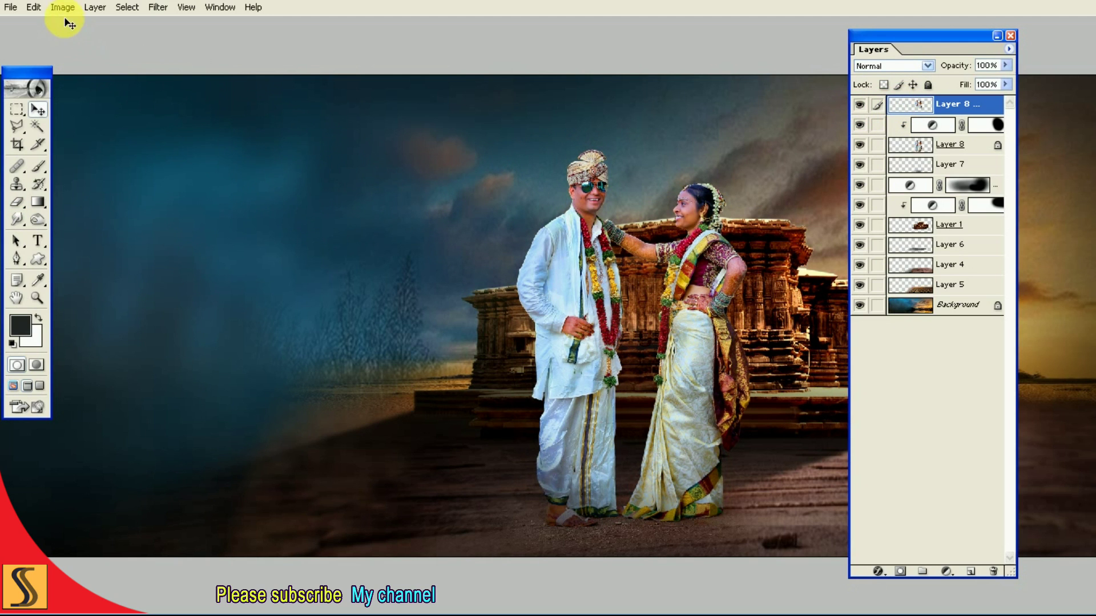
# Step: Start a Levels adjustment on the couple, pulling highlights to 195 and shadows to 24
pyautogui.click(63, 8)
pyautogui.moveTo(85, 44)
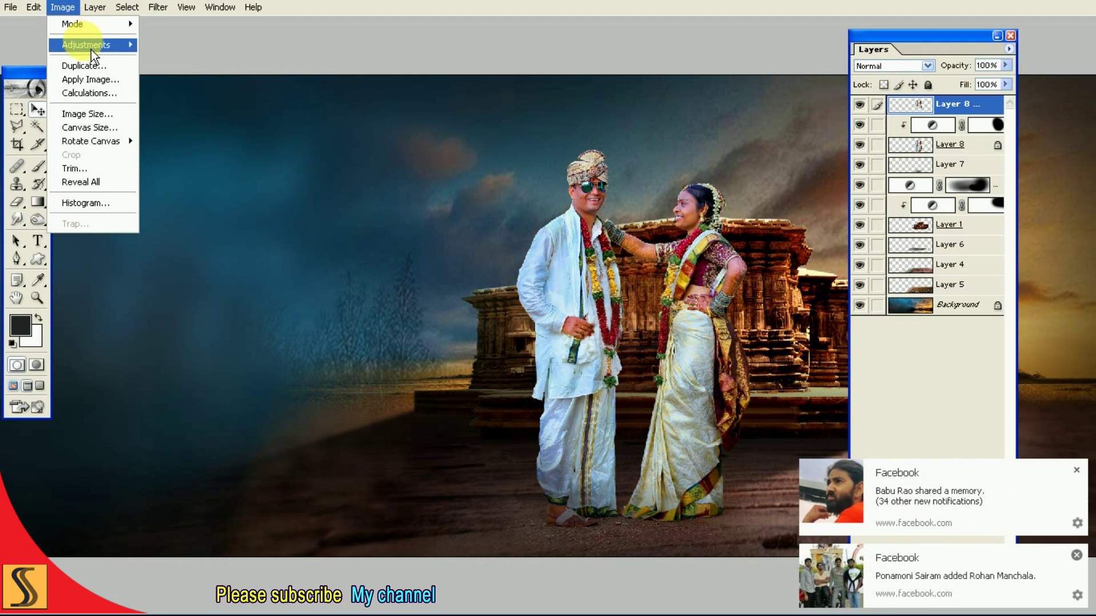
pyautogui.click(183, 45)
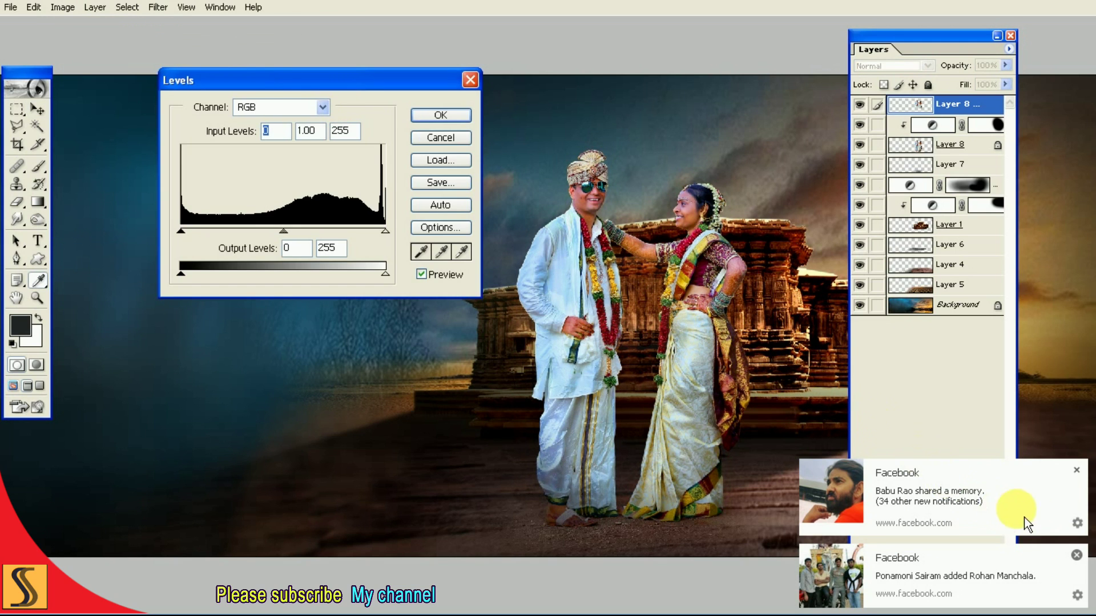
pyautogui.click(1077, 470)
pyautogui.click(1077, 556)
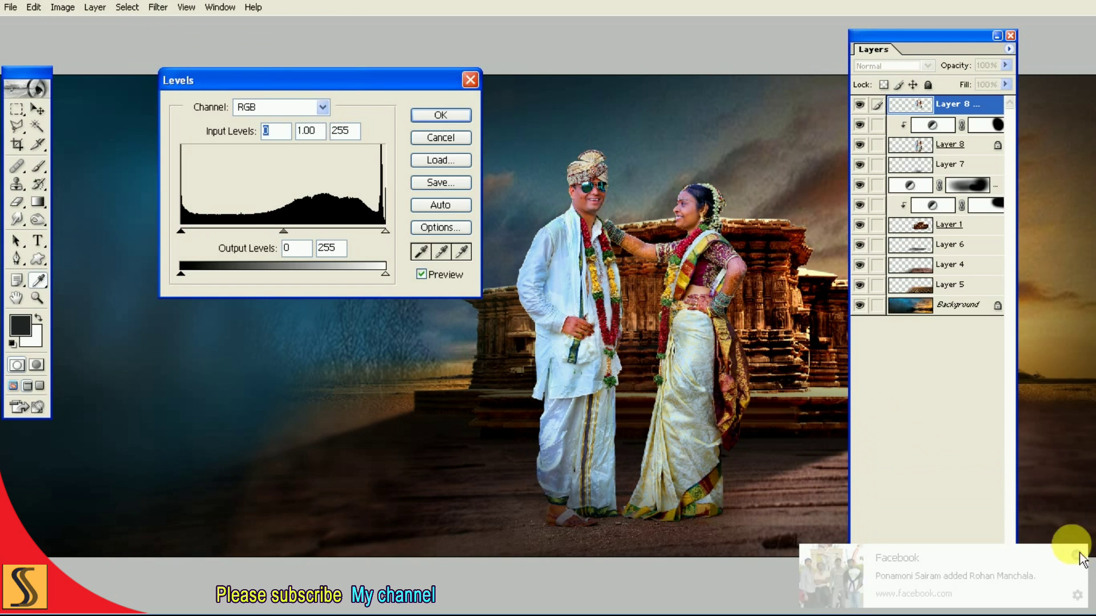
pyautogui.moveTo(378, 84); pyautogui.dragTo(333, 220)
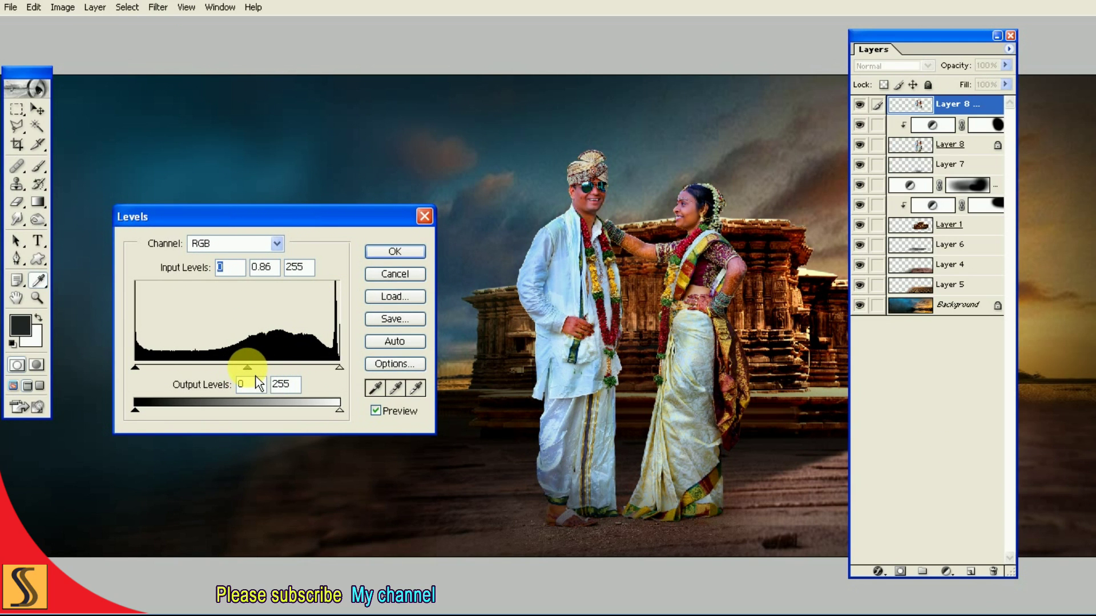
pyautogui.press('Tab')
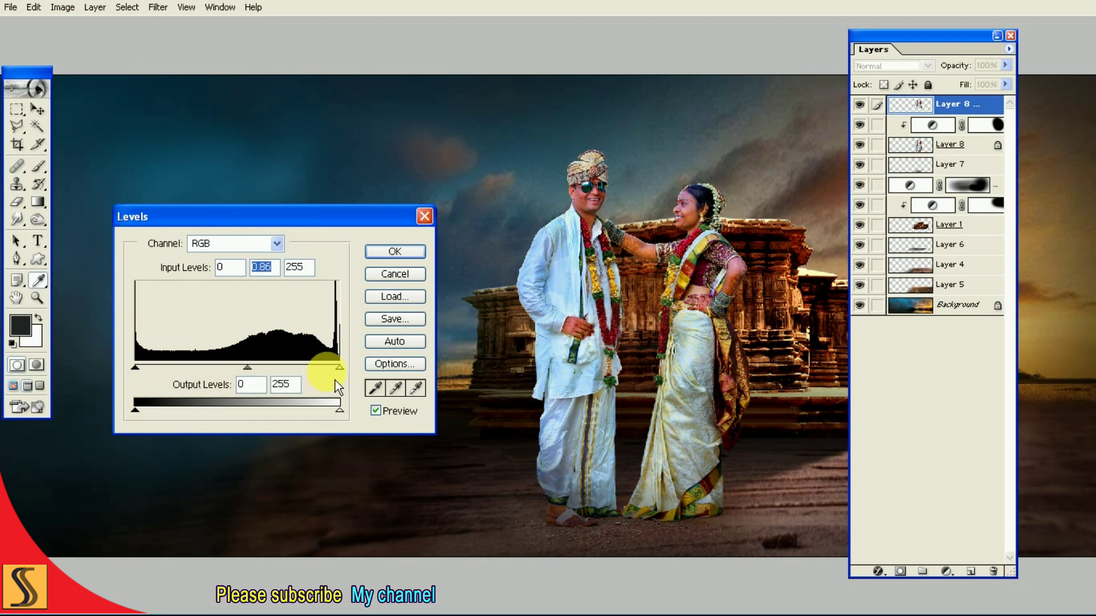
pyautogui.moveTo(341, 369); pyautogui.dragTo(292, 370)
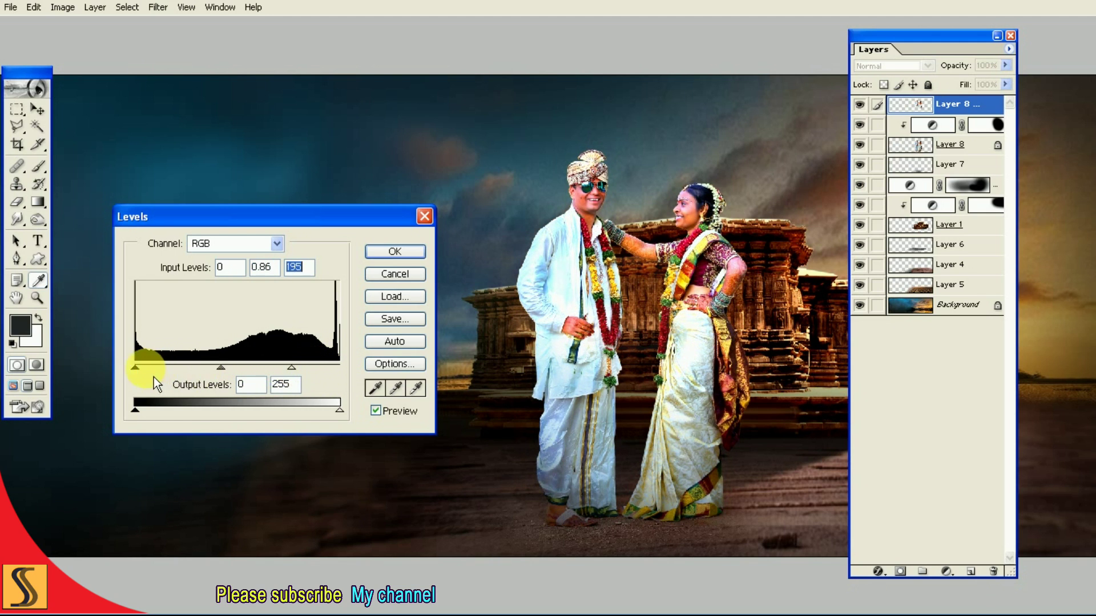
pyautogui.moveTo(146, 375); pyautogui.dragTo(249, 376)
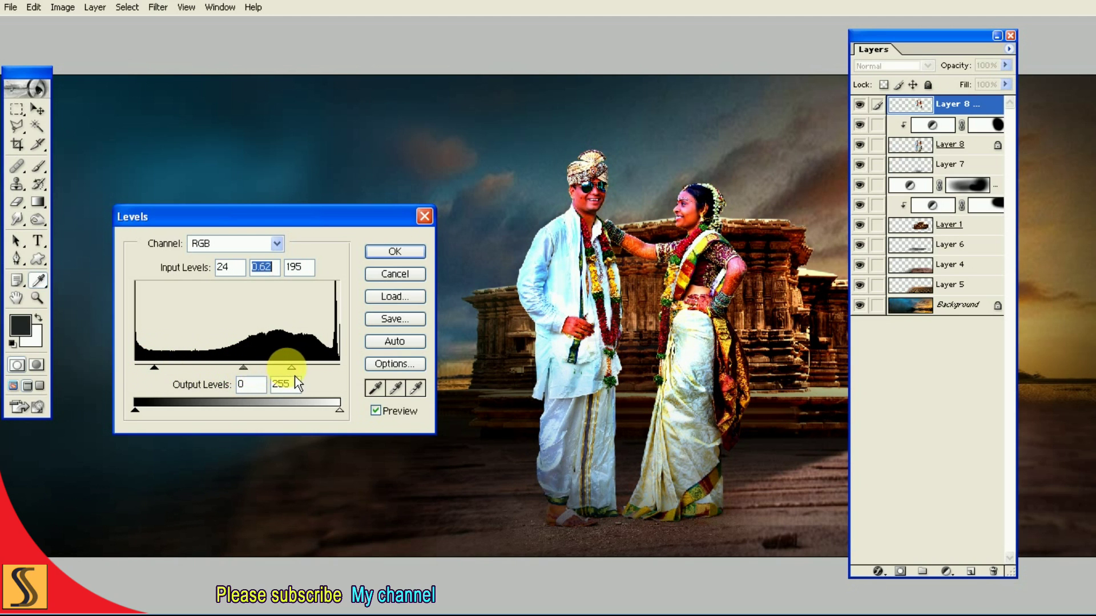
# Step: Refine the couple's Levels inputs to 34, 0.42 and 202 and apply
pyautogui.moveTo(292, 370); pyautogui.dragTo(261, 370)
pyautogui.moveTo(154, 371); pyautogui.dragTo(162, 376)
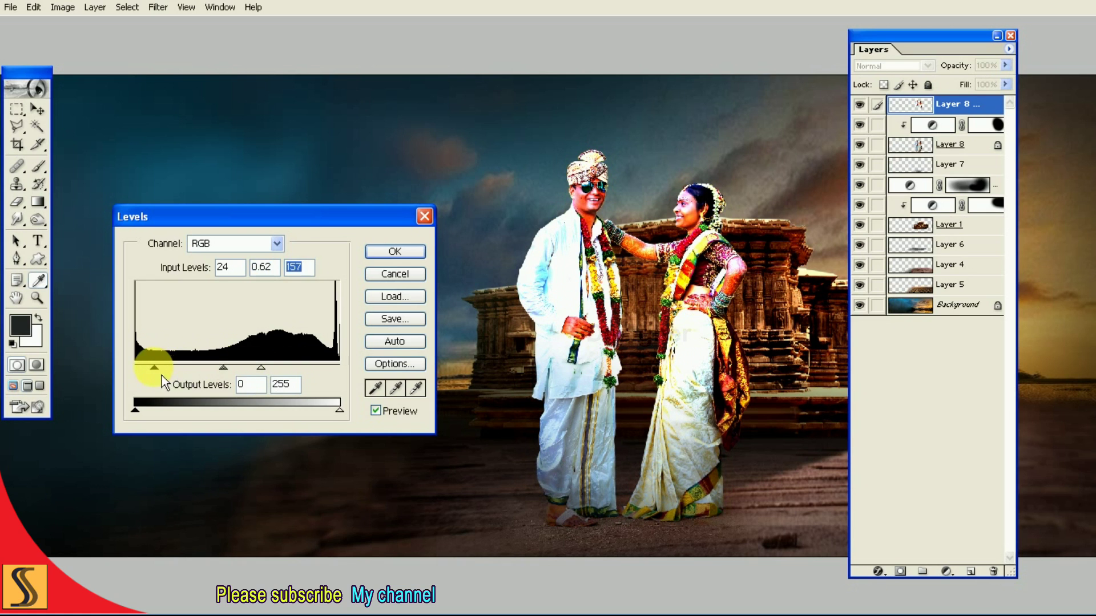
pyautogui.moveTo(237, 378)
pyautogui.mouseDown()
pyautogui.moveTo(306, 374)
pyautogui.moveTo(262, 368)
pyautogui.mouseUp()
pyautogui.click(250, 379)
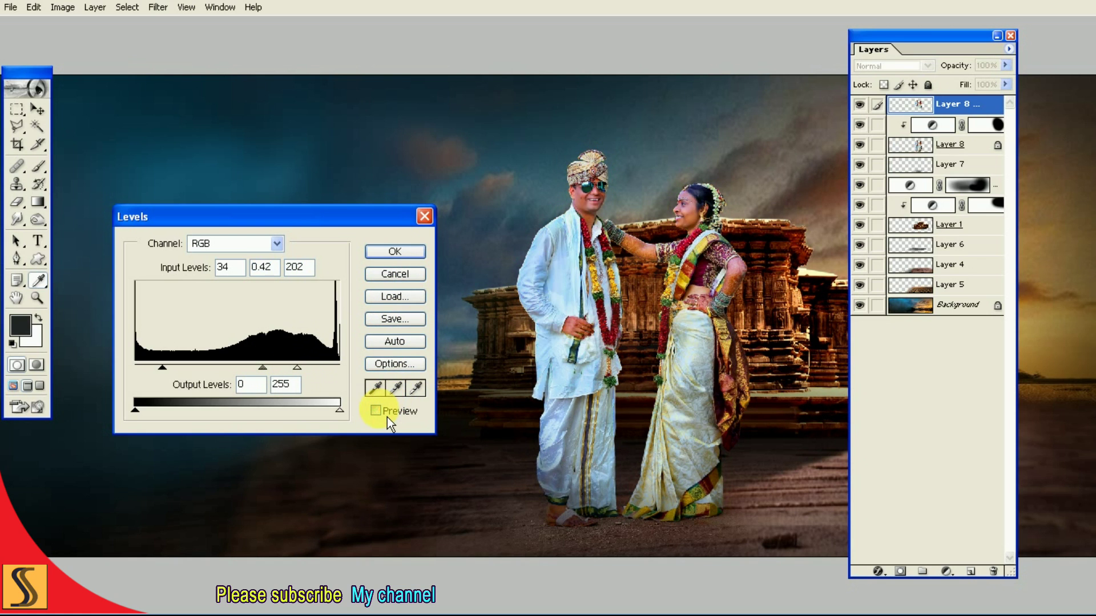
pyautogui.click(395, 252)
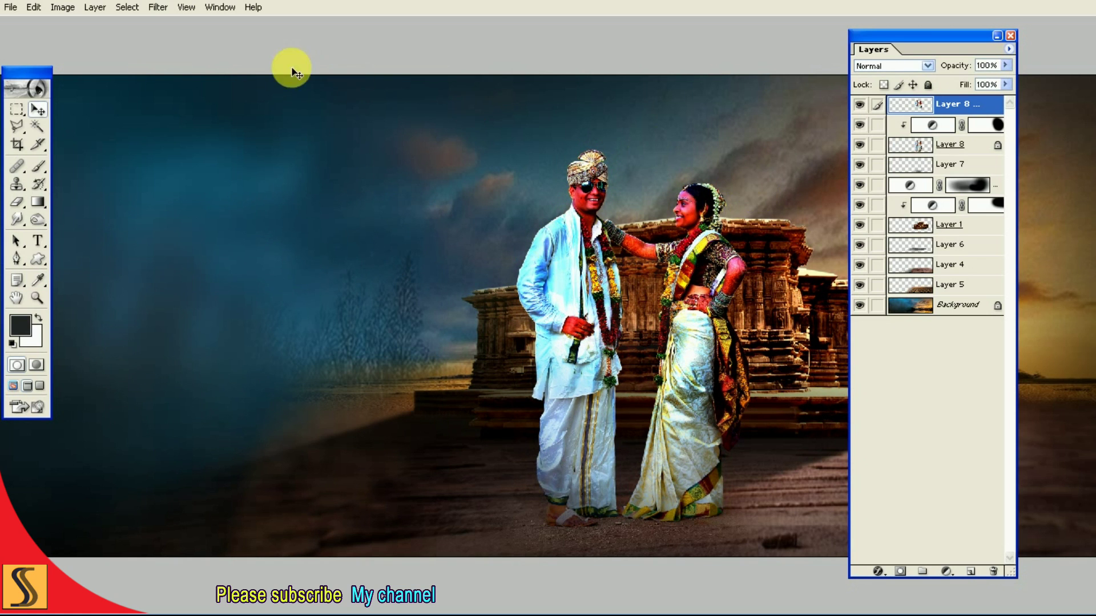
pyautogui.click(63, 7)
pyautogui.moveTo(85, 45)
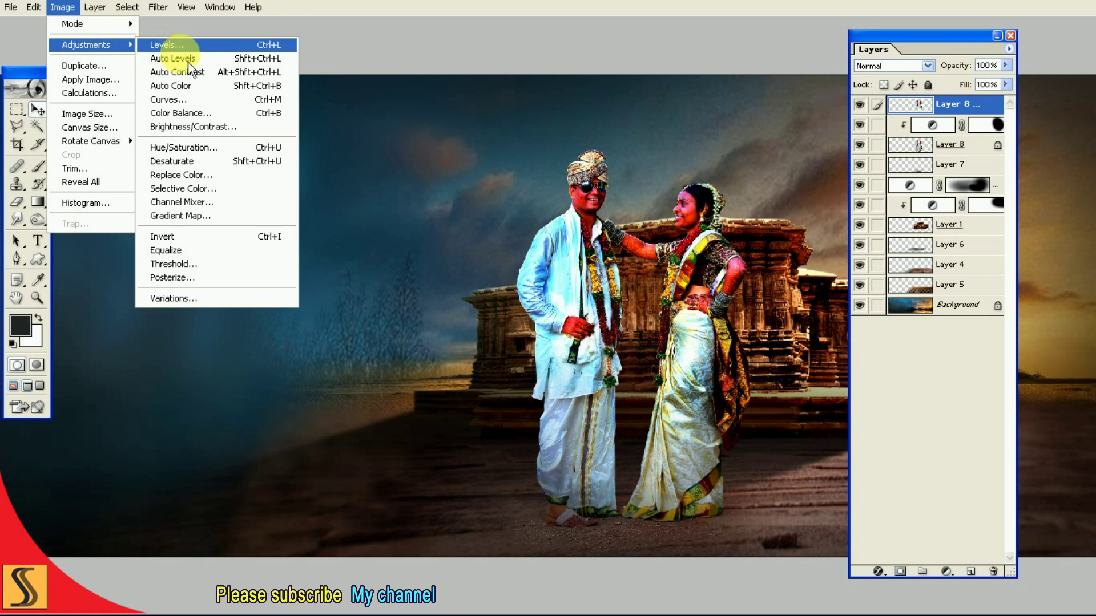
# Step: Fully desaturate the top couple layer with Hue/Saturation at Saturation -100
pyautogui.click(215, 147)
pyautogui.moveTo(357, 111); pyautogui.dragTo(264, 111)
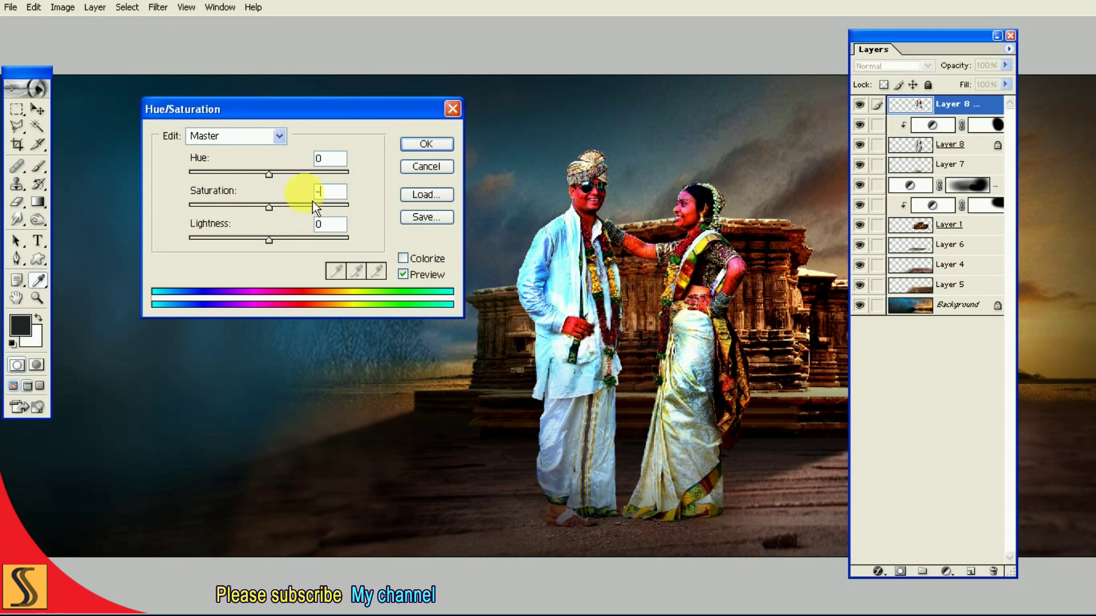
pyautogui.write('-')
pyautogui.write('1')
pyautogui.write('00')
pyautogui.click(423, 144)
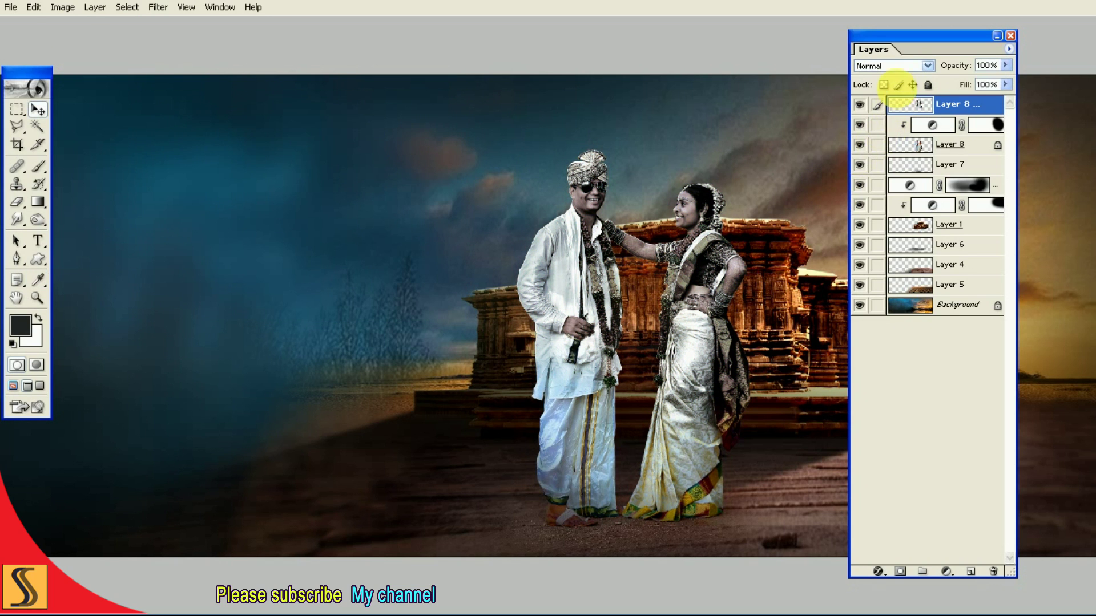
# Step: Set the couple layer's blend mode to Soft Light and zoom in on the couple
pyautogui.click(901, 67)
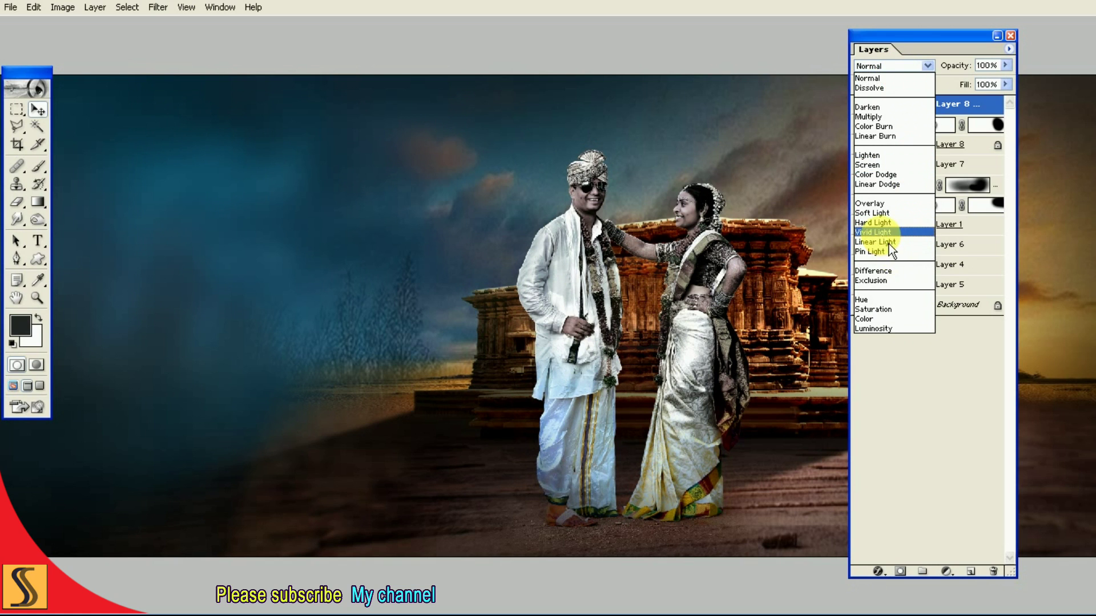
pyautogui.click(888, 214)
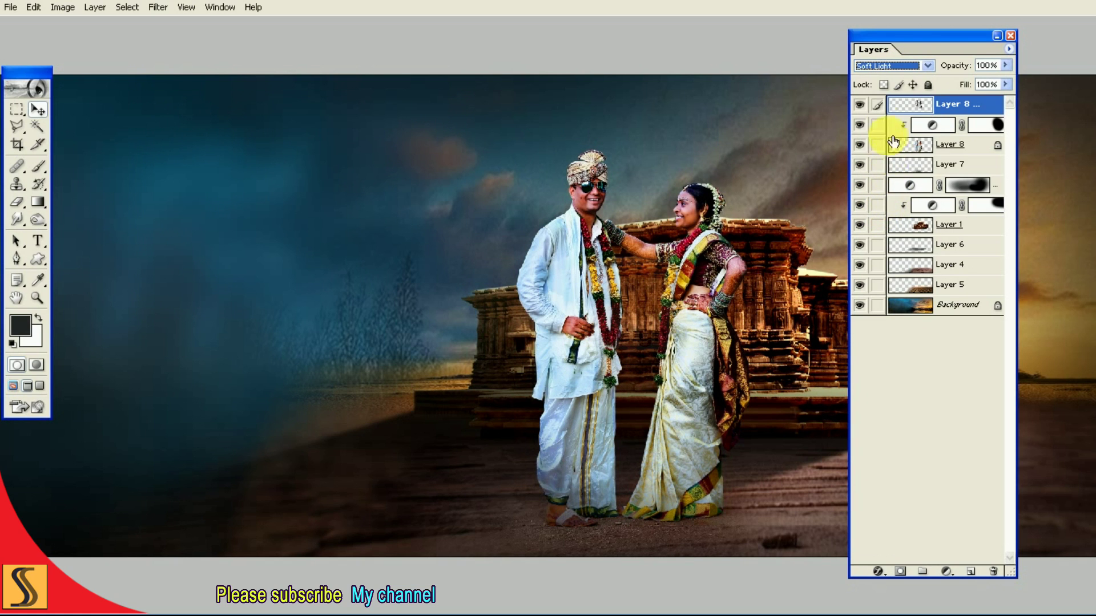
pyautogui.click(875, 108)
pyautogui.press('space')
pyautogui.hotkey('ctrl', 'alt', '0')
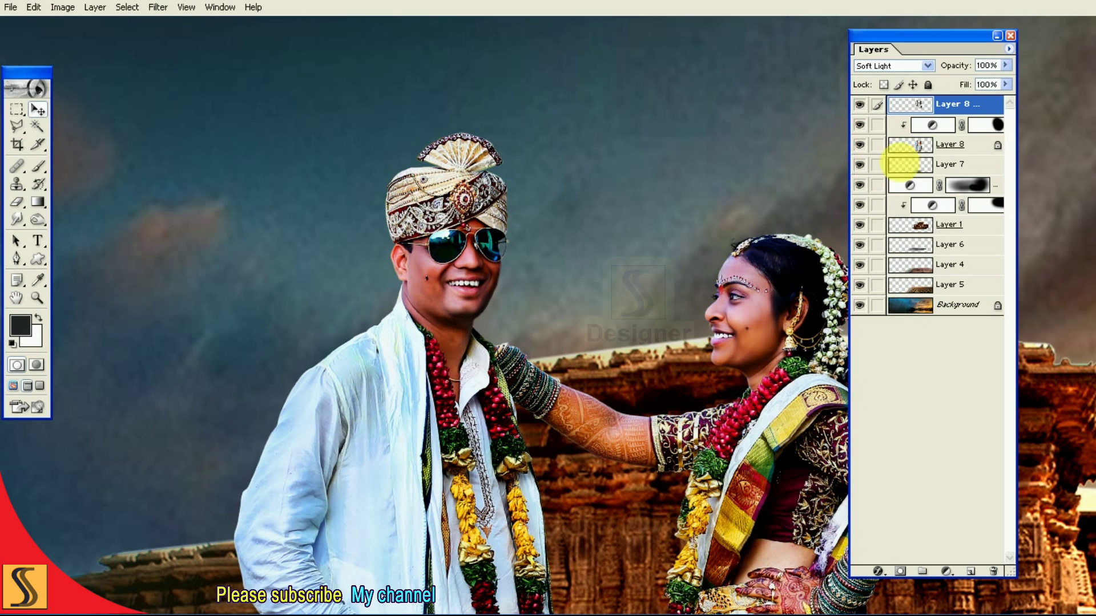
# Step: Lower the couple layer's opacity to 35%, toggling it to compare the effect
pyautogui.click(1006, 65)
pyautogui.moveTo(984, 89); pyautogui.dragTo(977, 89)
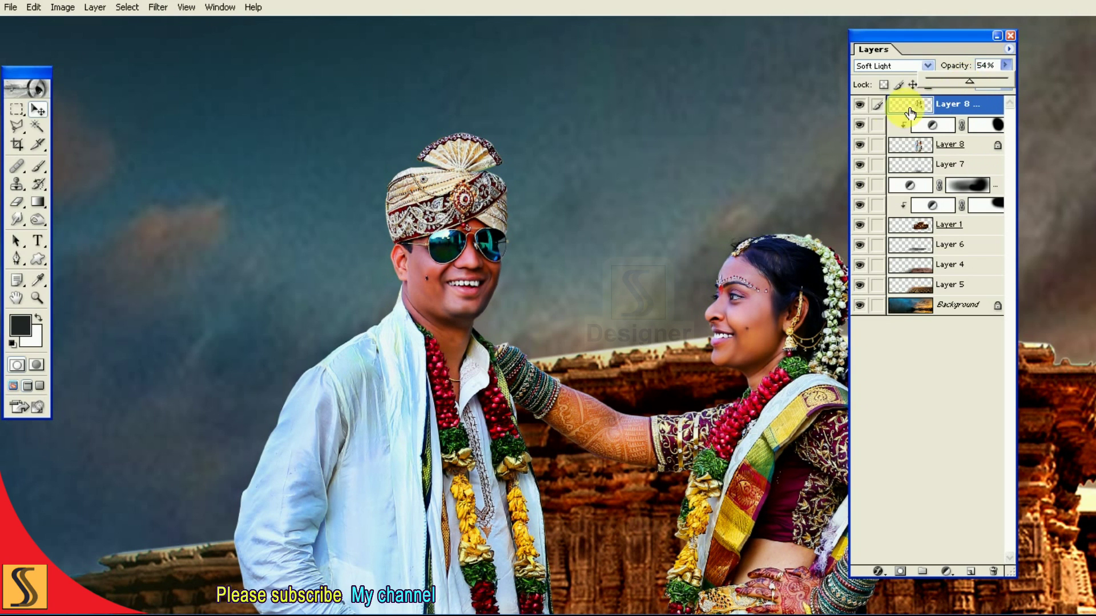
pyautogui.doubleClick(860, 104)
pyautogui.click(860, 104)
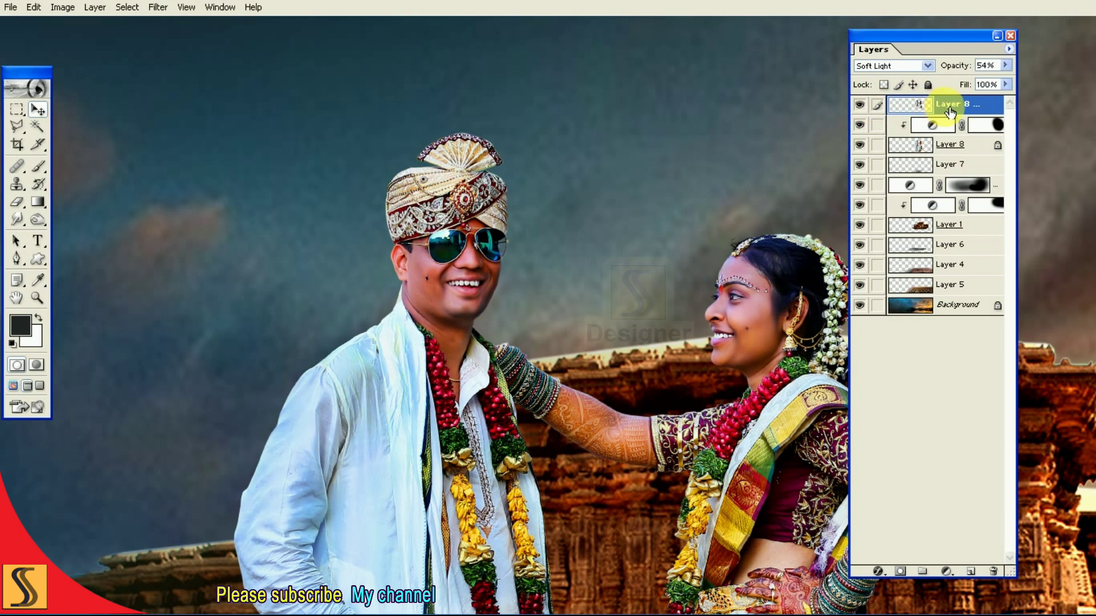
pyautogui.click(985, 65)
pyautogui.write('35')
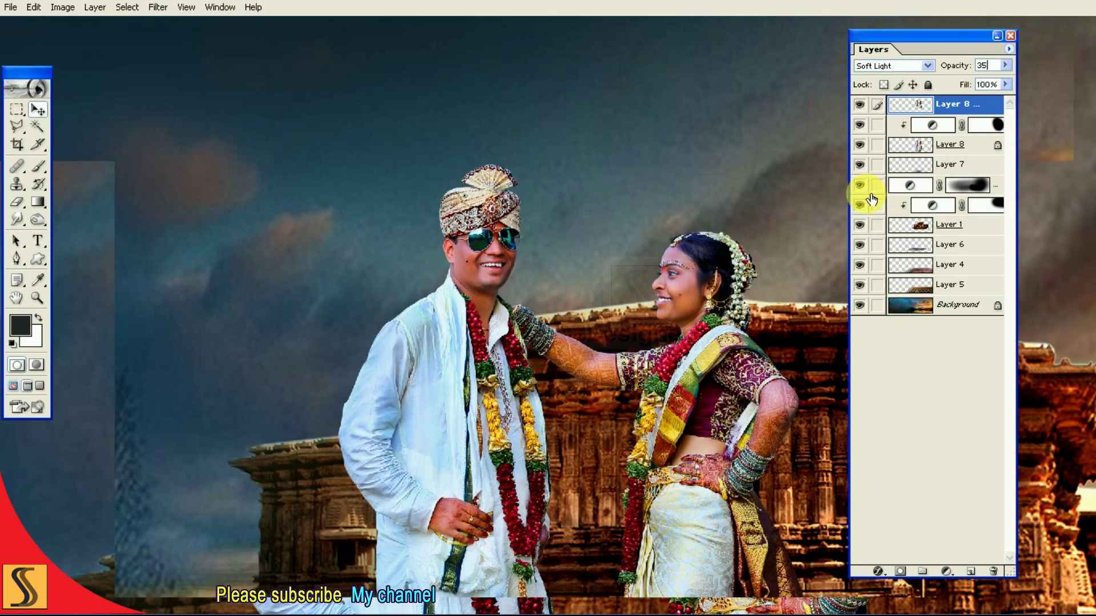
# Step: Hide the panels and preview the full composite on black
pyautogui.press('F7')
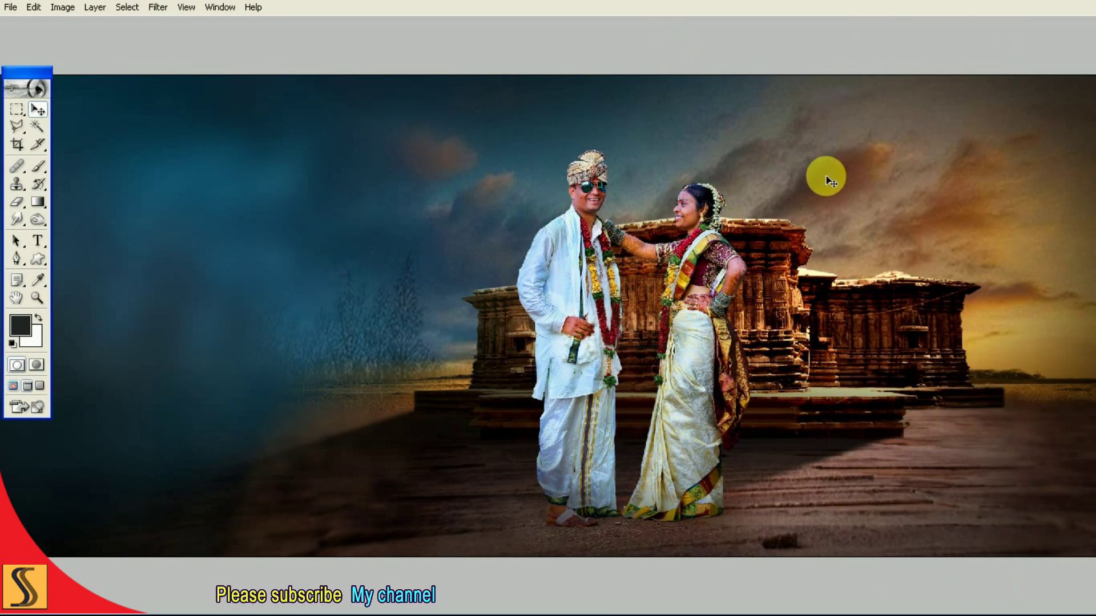
pyautogui.press('f')
pyautogui.press('Tab')
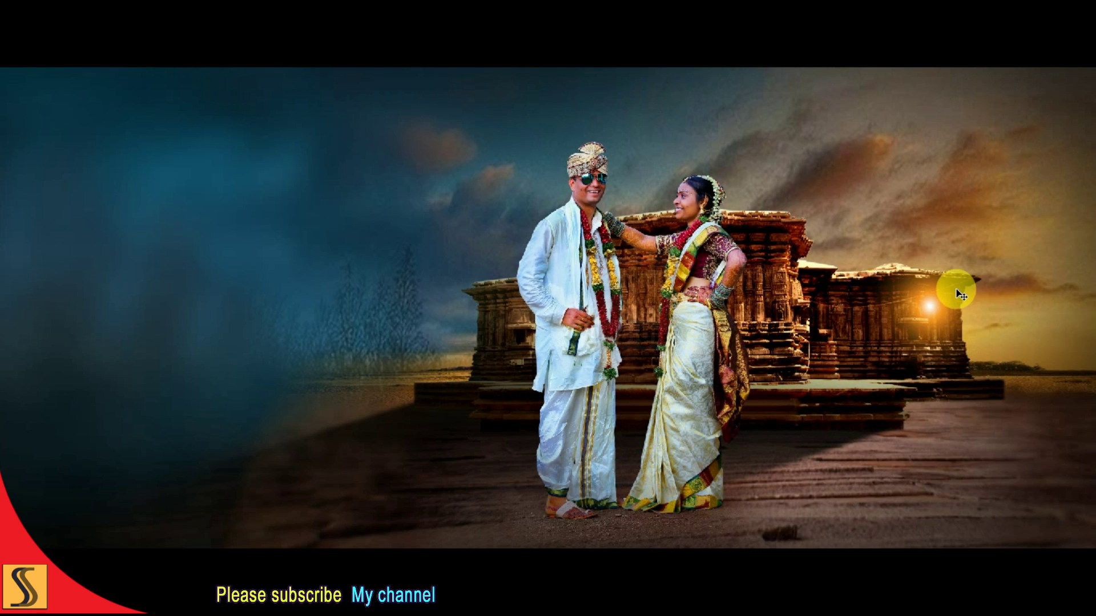
# Step: Move the Path layer below Layer 7 and nudge the sun glow up and right
pyautogui.press('F7')
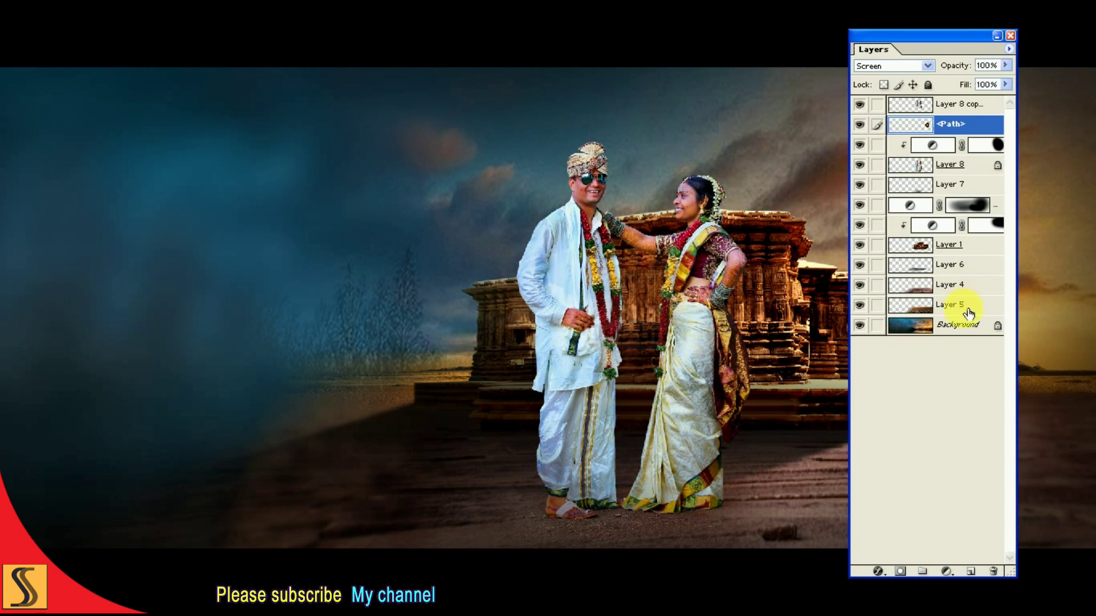
pyautogui.hotkey('ctrl', '[')
pyautogui.hotkey('ctrl', '[')
pyautogui.hotkey('ctrl', '[')
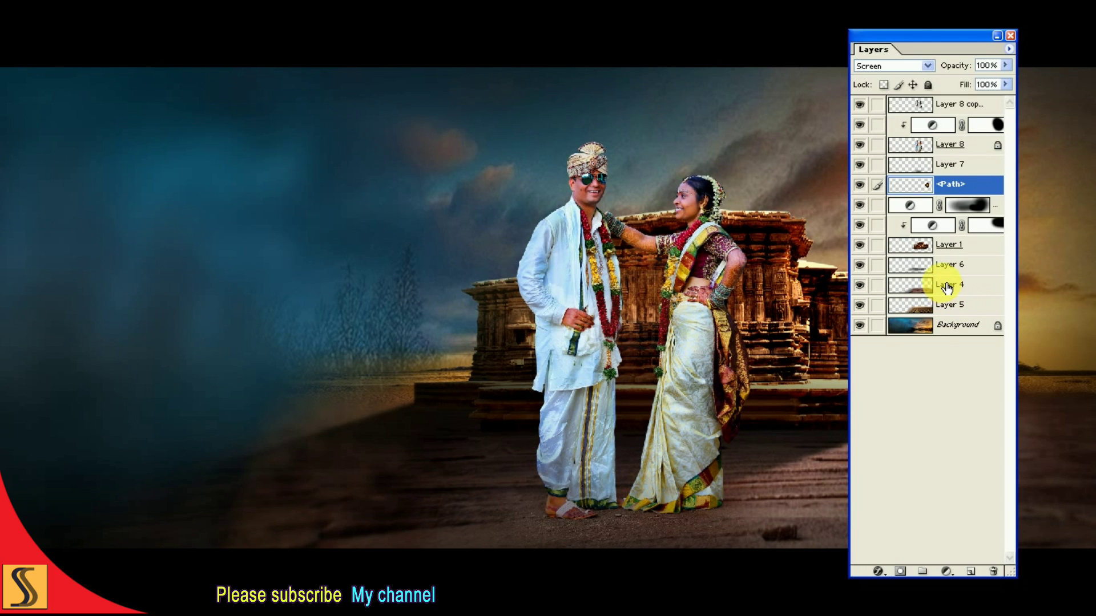
pyautogui.press('F7')
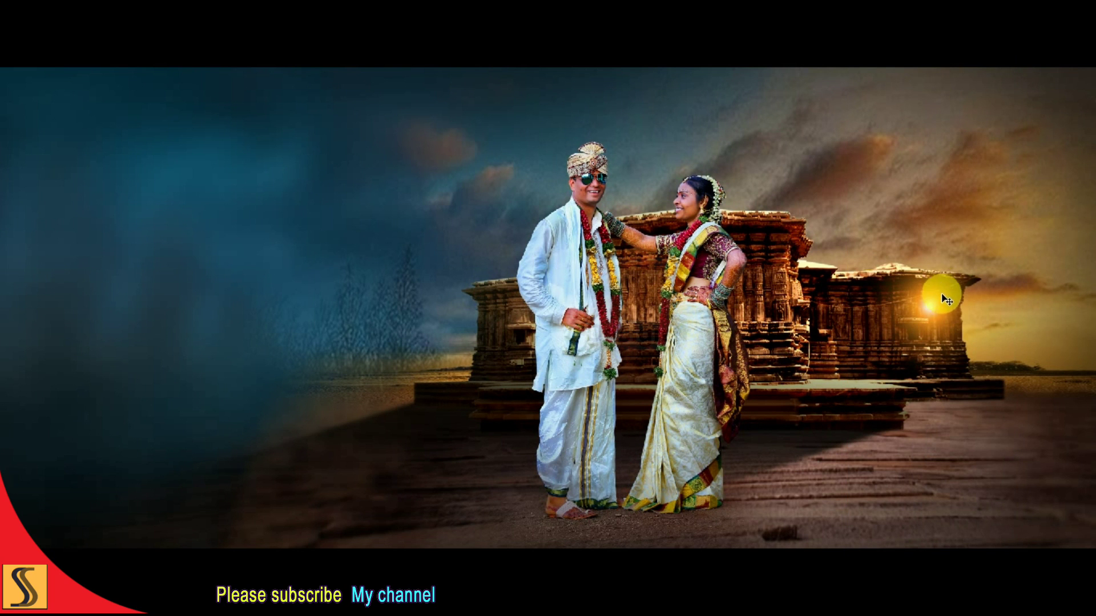
pyautogui.moveTo(945, 296); pyautogui.dragTo(979, 275)
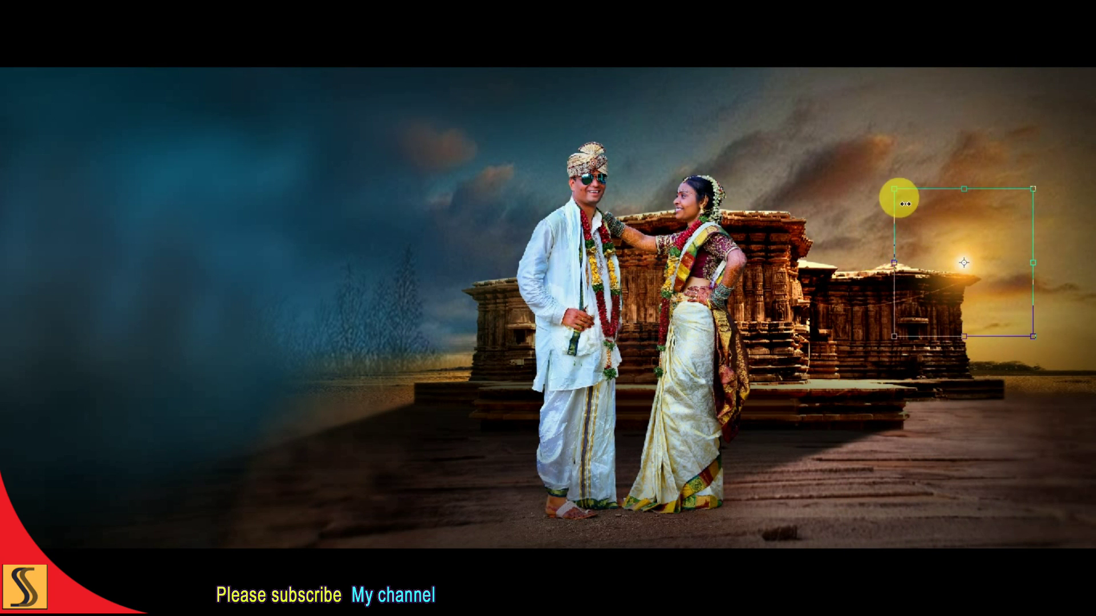
# Step: Resize and reposition the sun glow, then send its layer beneath Layer 1
pyautogui.moveTo(894, 189); pyautogui.dragTo(807, 98)
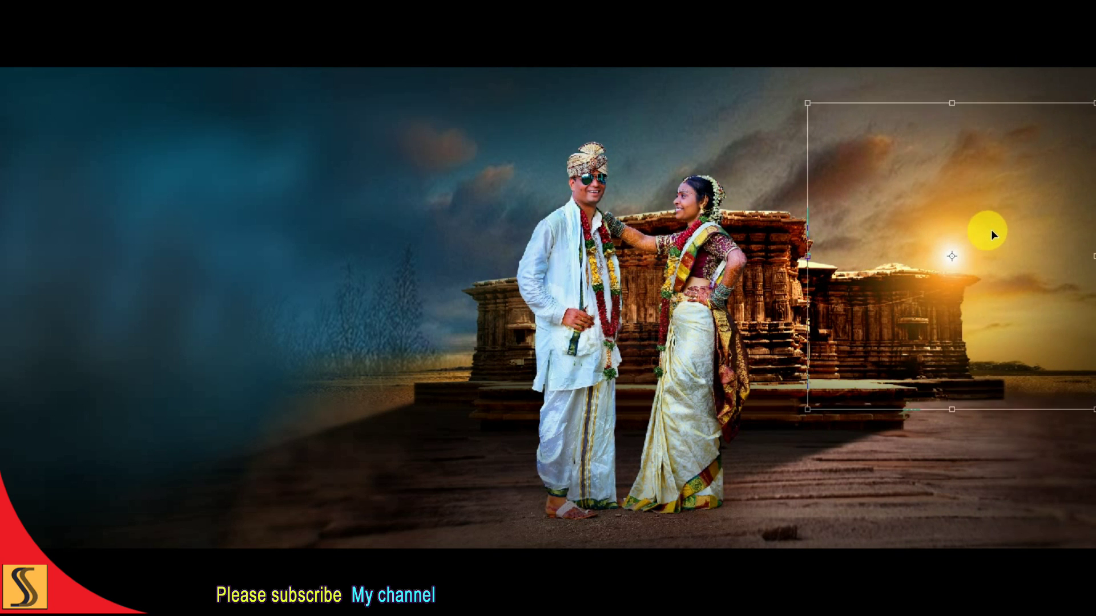
pyautogui.moveTo(991, 233); pyautogui.dragTo(991, 250)
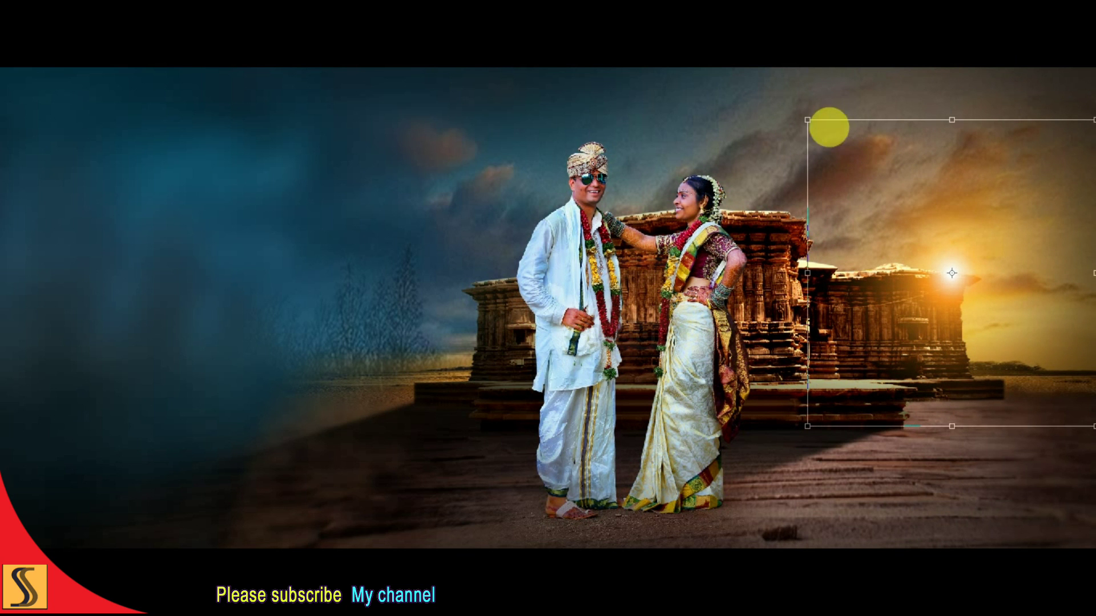
pyautogui.moveTo(813, 121); pyautogui.dragTo(826, 128)
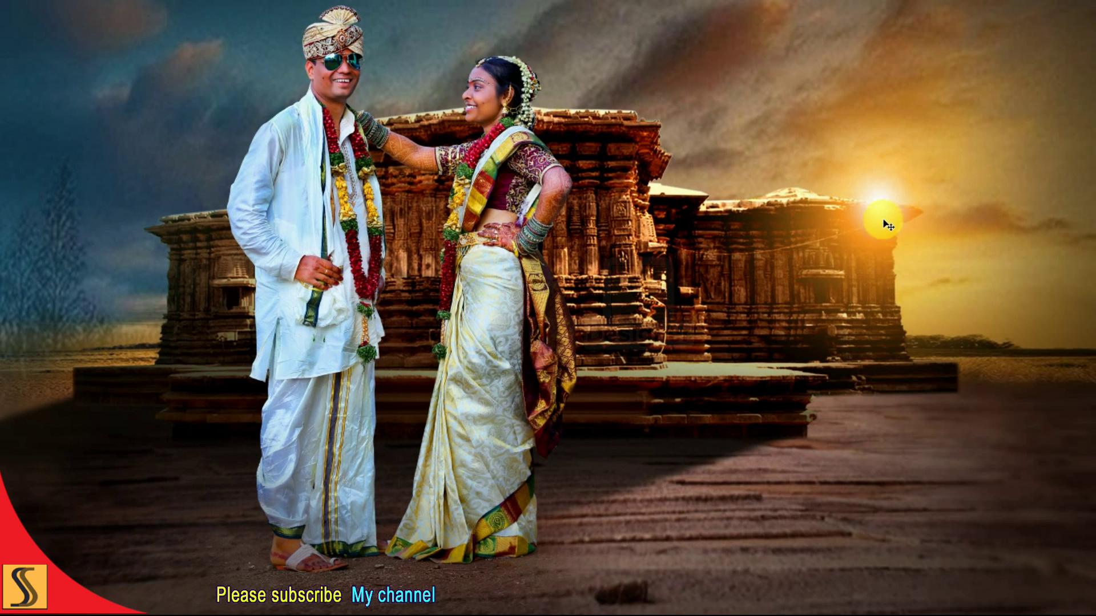
pyautogui.moveTo(886, 226)
pyautogui.mouseDown()
pyautogui.moveTo(932, 216)
pyautogui.moveTo(894, 219)
pyautogui.mouseUp()
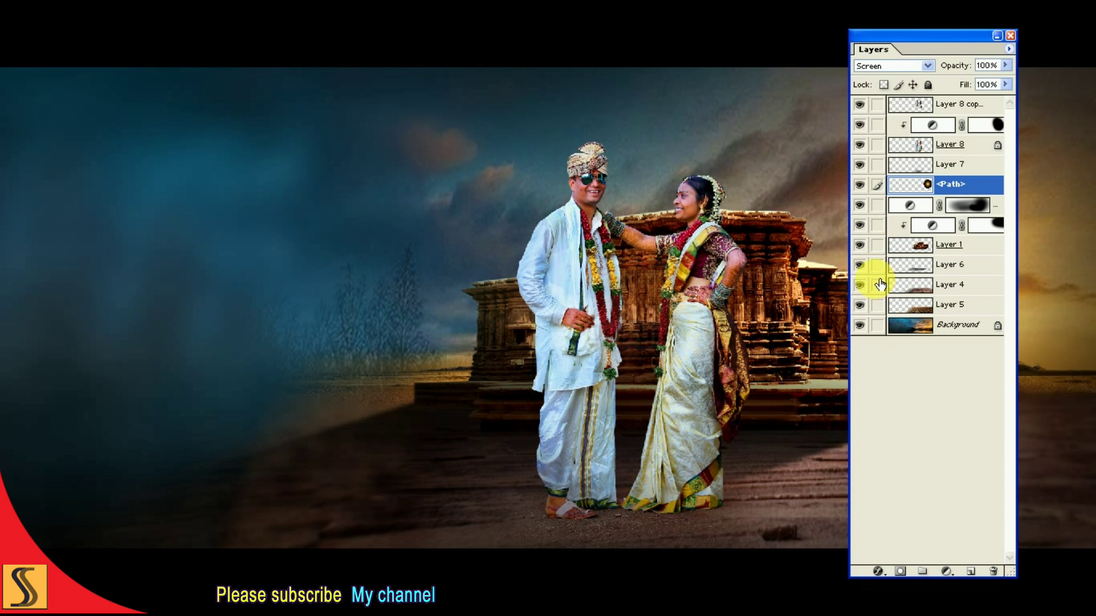
pyautogui.hotkey('ctrl', '[')
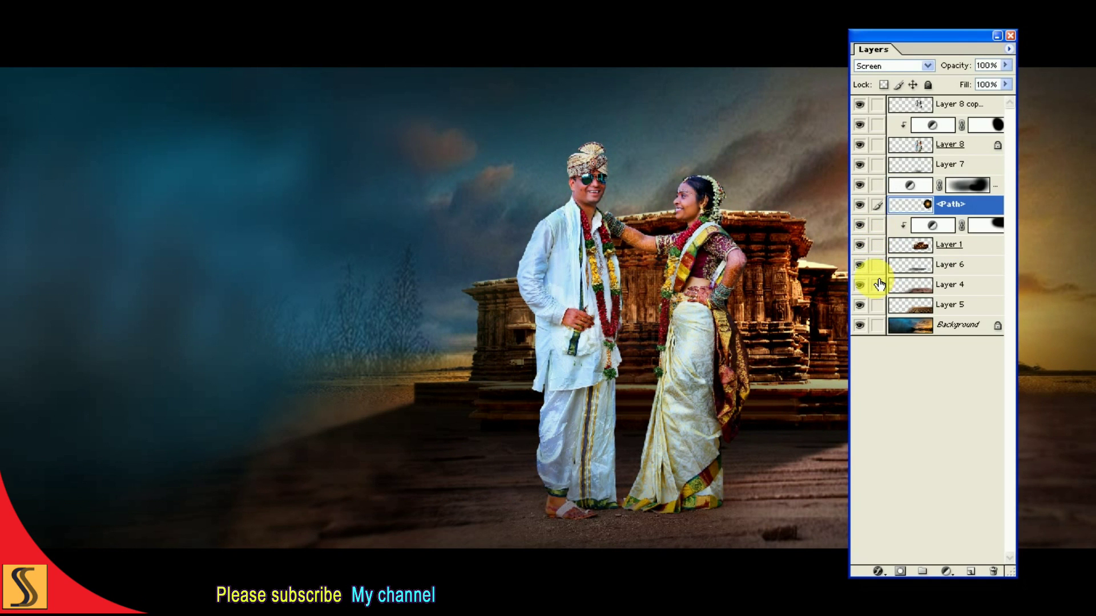
pyautogui.hotkey('ctrl', '[')
pyautogui.hotkey('ctrl', '[')
pyautogui.press('Tab')
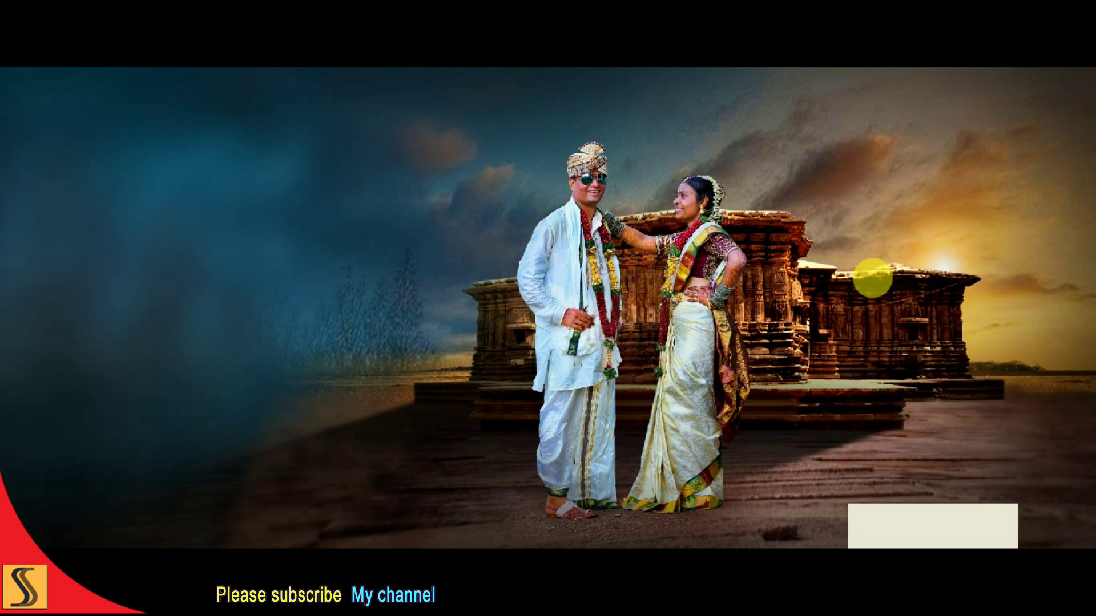
# Step: Free-transform the sun glow so it sits just above the right temple roofline
pyautogui.hotkey('ctrl', 't')
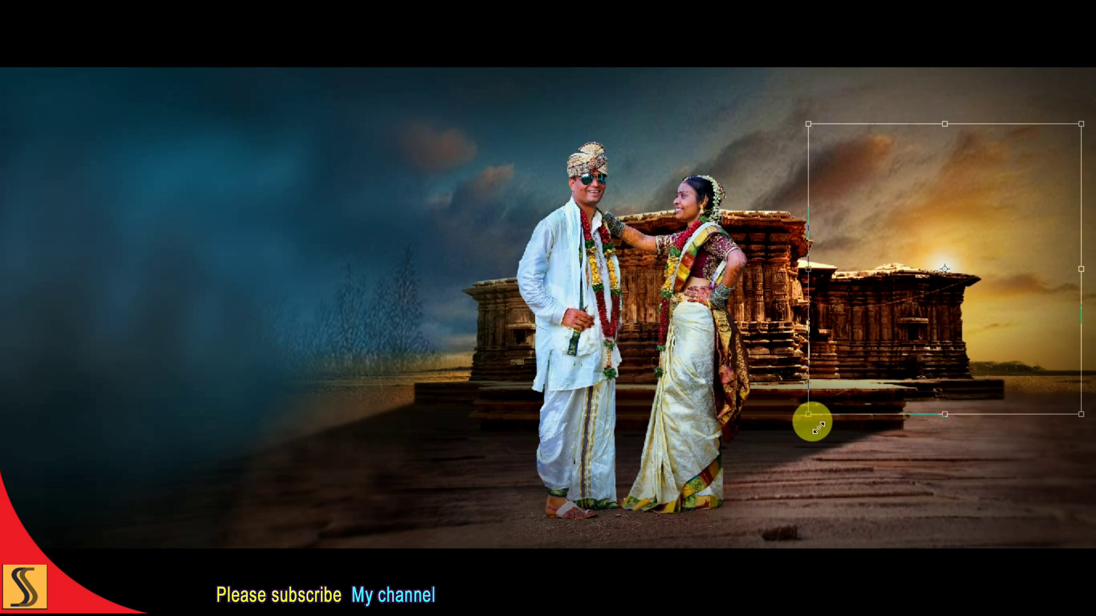
pyautogui.moveTo(808, 415); pyautogui.dragTo(747, 482)
pyautogui.moveTo(899, 361)
pyautogui.mouseDown()
pyautogui.moveTo(919, 361)
pyautogui.moveTo(908, 368)
pyautogui.mouseUp()
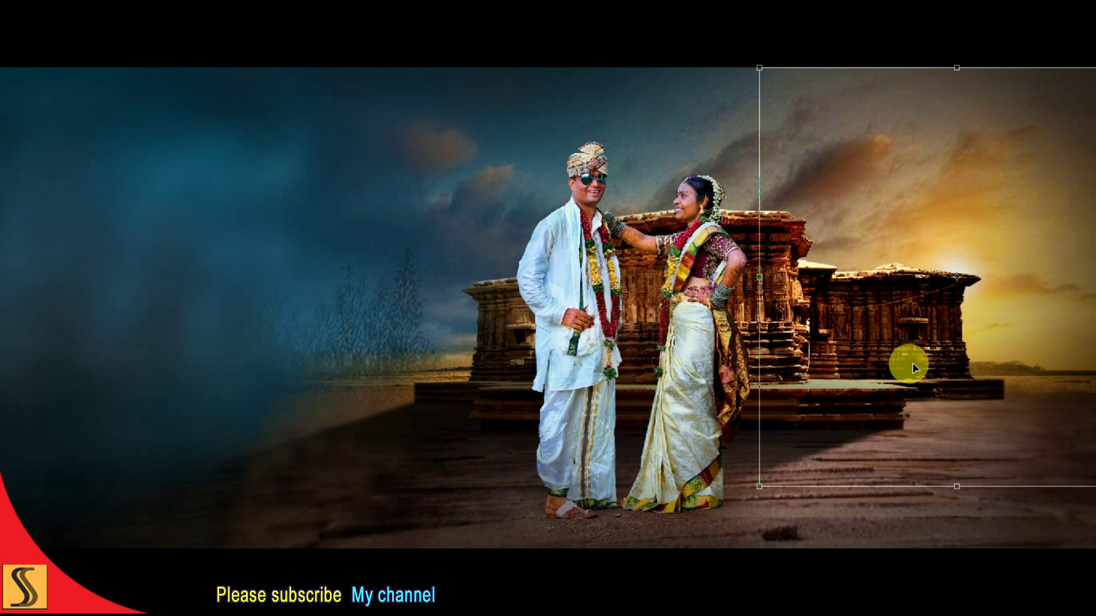
pyautogui.moveTo(754, 486); pyautogui.dragTo(734, 509)
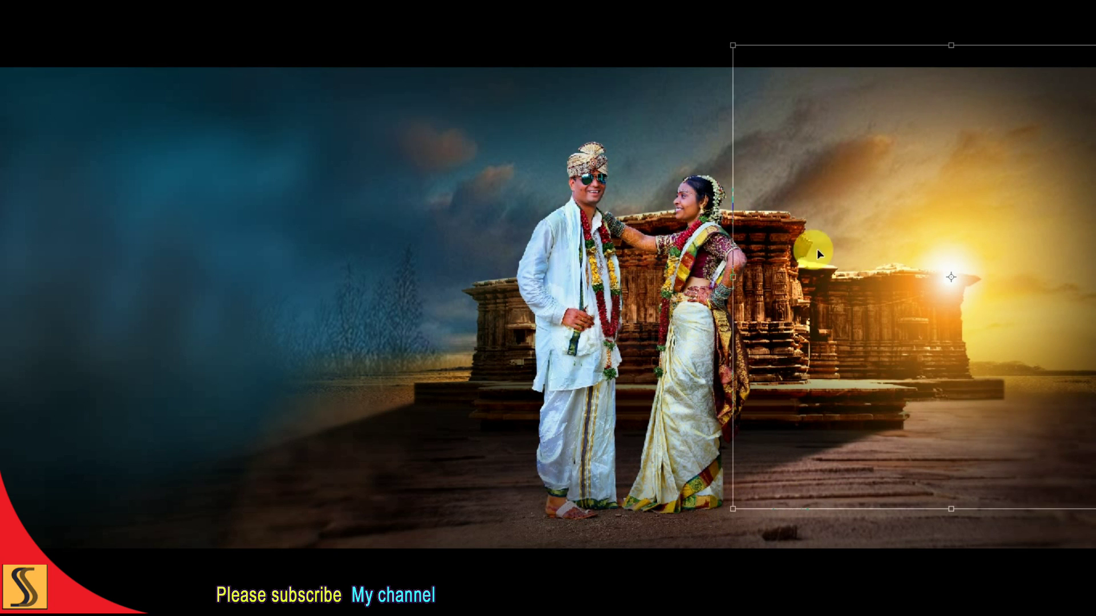
pyautogui.moveTo(754, 69); pyautogui.dragTo(879, 195)
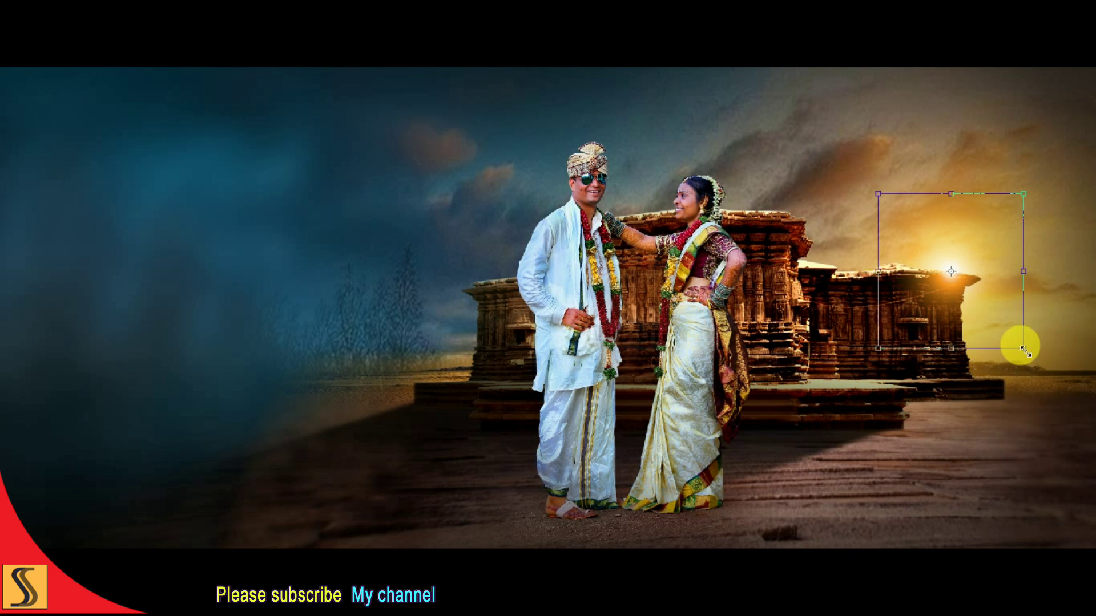
pyautogui.moveTo(1025, 351); pyautogui.dragTo(982, 338)
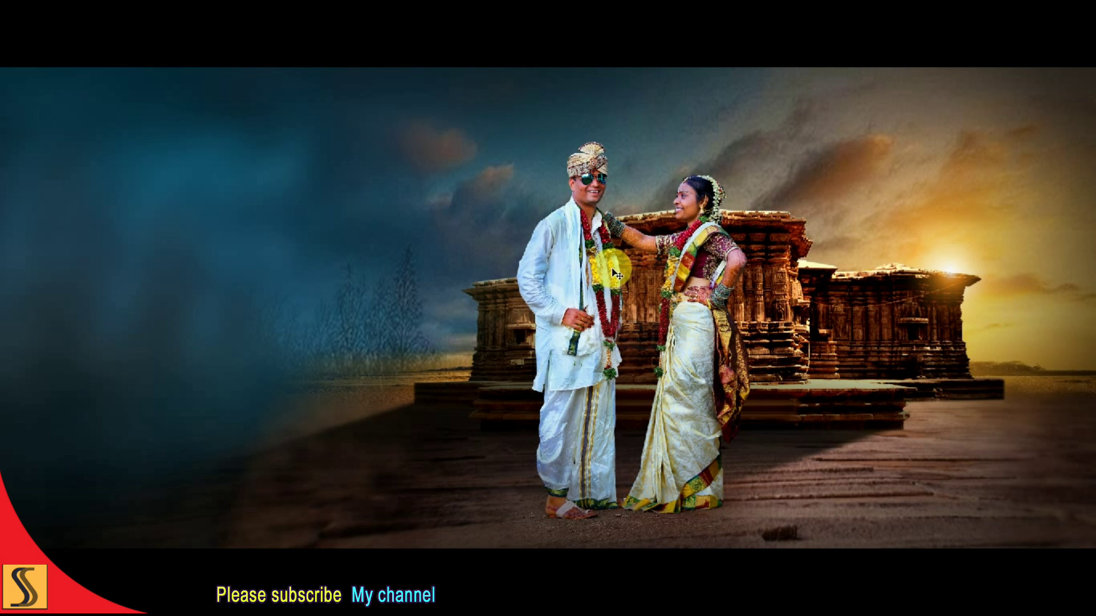
pyautogui.press('F7')
# Step: Move the layer list aside and toggle the Path glow layers to compare
pyautogui.click(868, 51)
pyautogui.moveTo(869, 52); pyautogui.dragTo(453, 69)
pyautogui.click(450, 122)
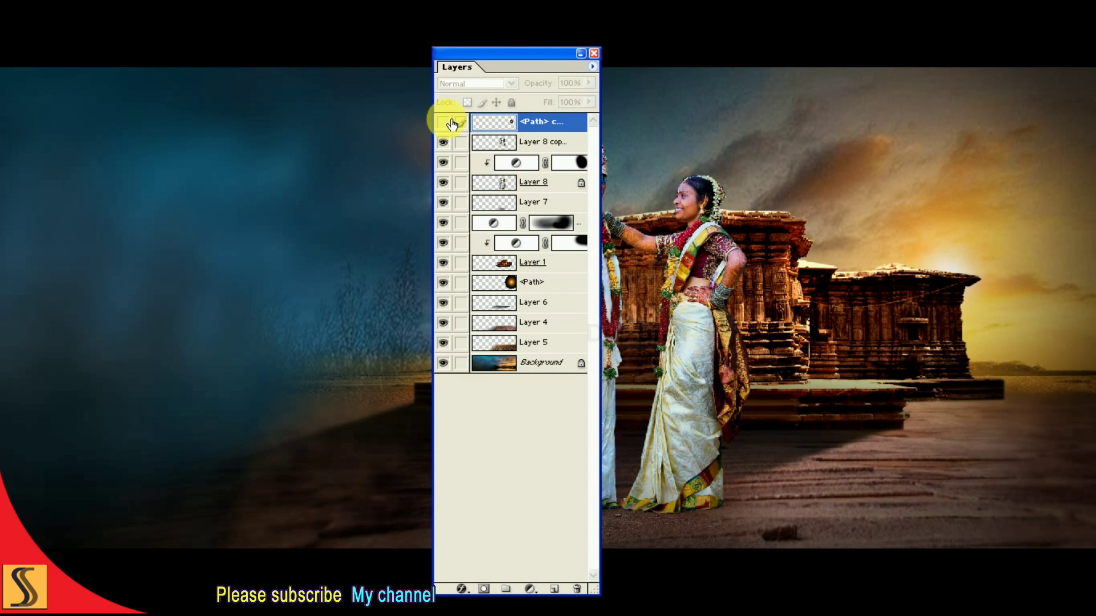
pyautogui.click(444, 282)
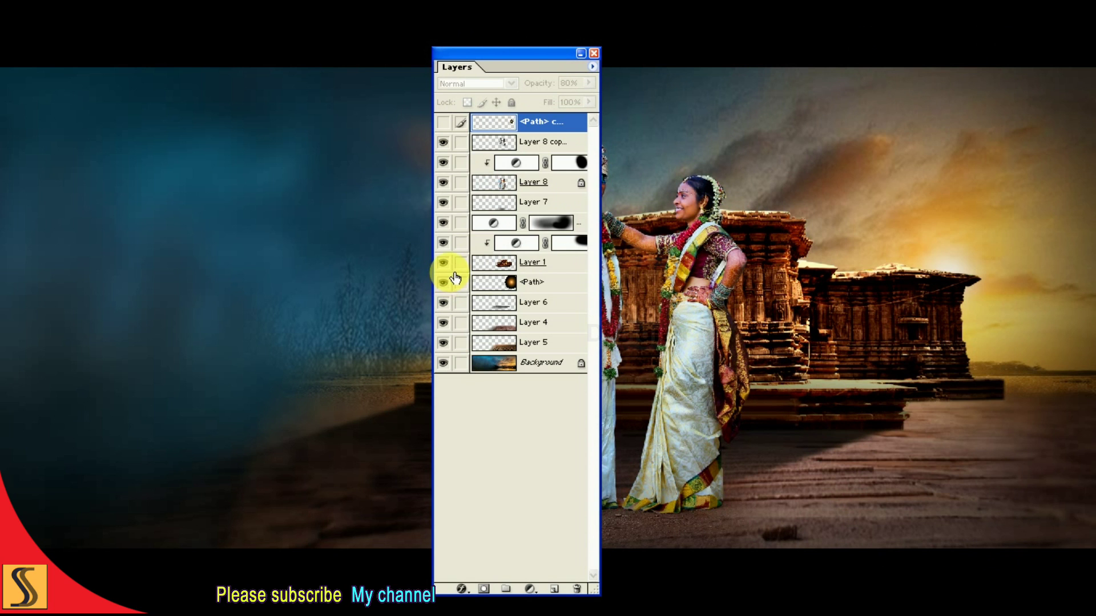
pyautogui.click(450, 124)
pyautogui.click(498, 283)
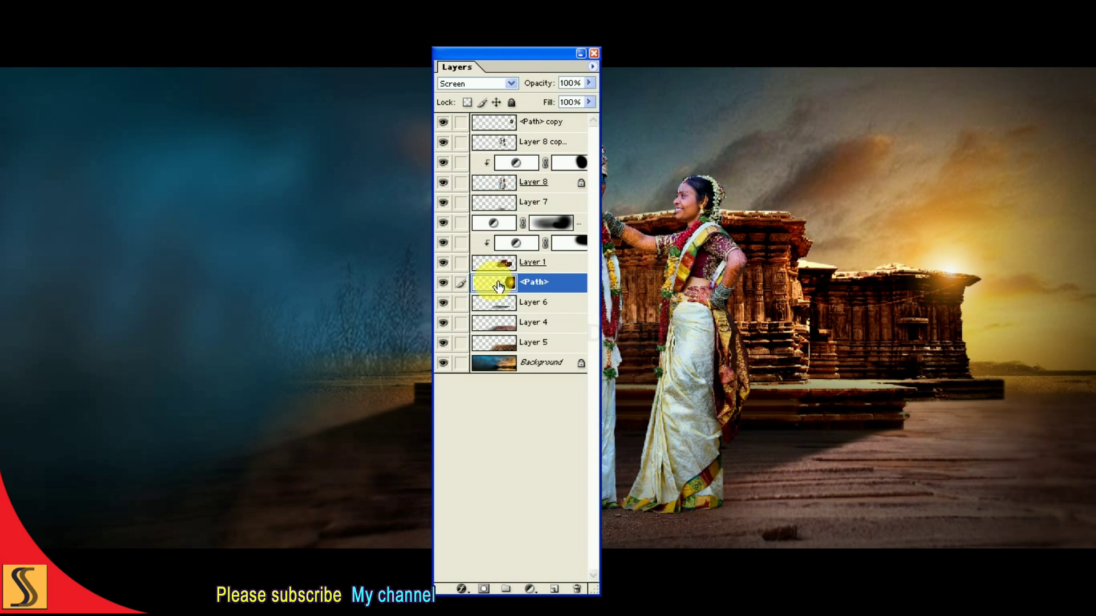
pyautogui.click(443, 283)
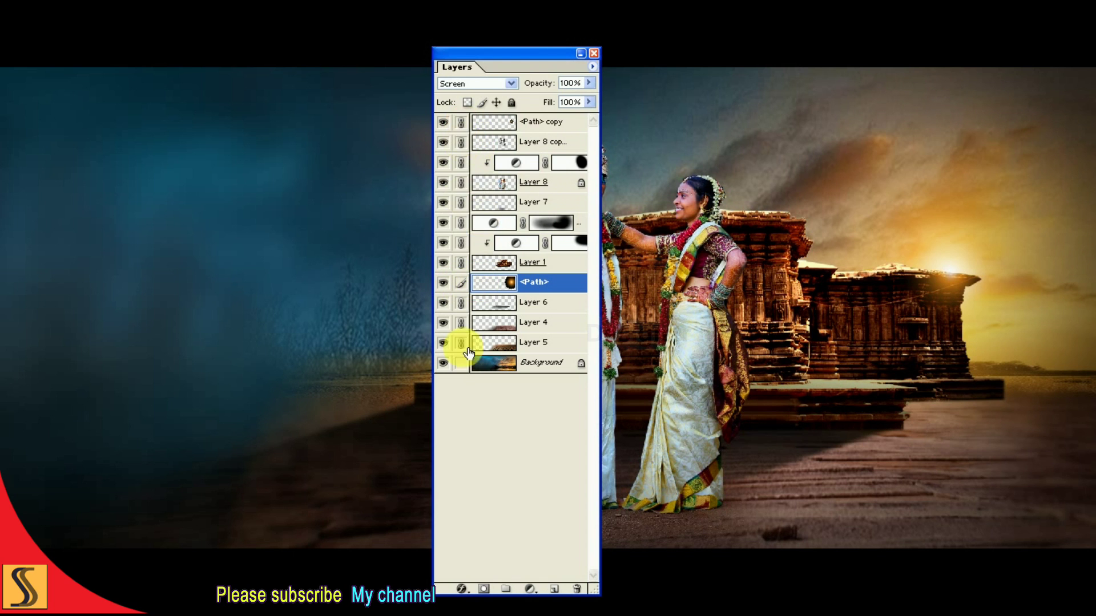
# Step: Restore the tool palette, pick a smaller eraser, and place the layer list beside the image
pyautogui.press('F7')
pyautogui.hotkey('alt', 'w')
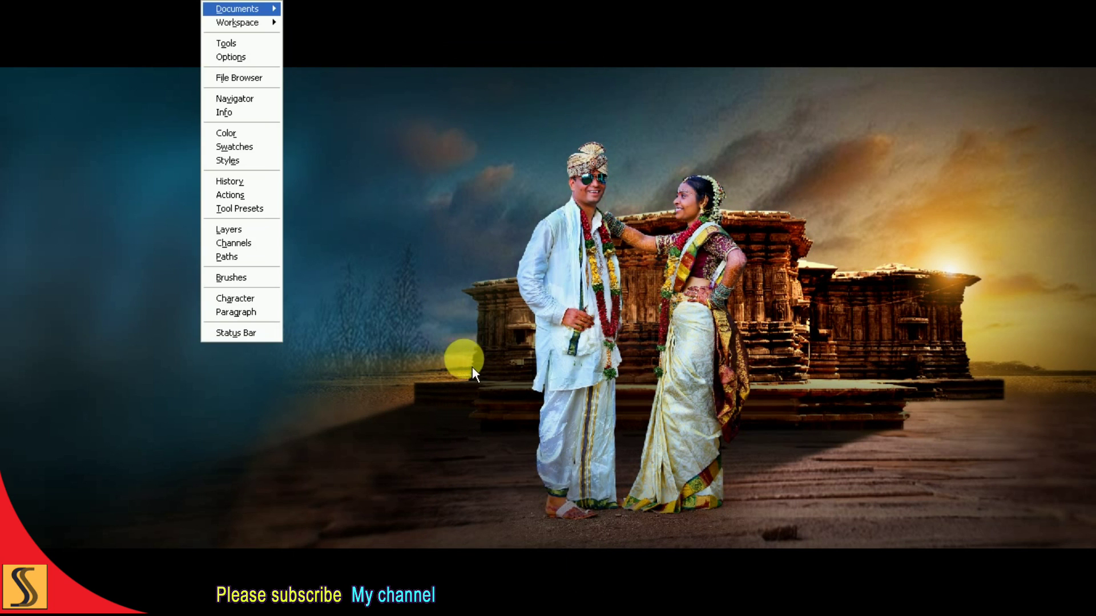
pyautogui.press('Down')
pyautogui.press('Down')
pyautogui.press('Return')
pyautogui.click(17, 203)
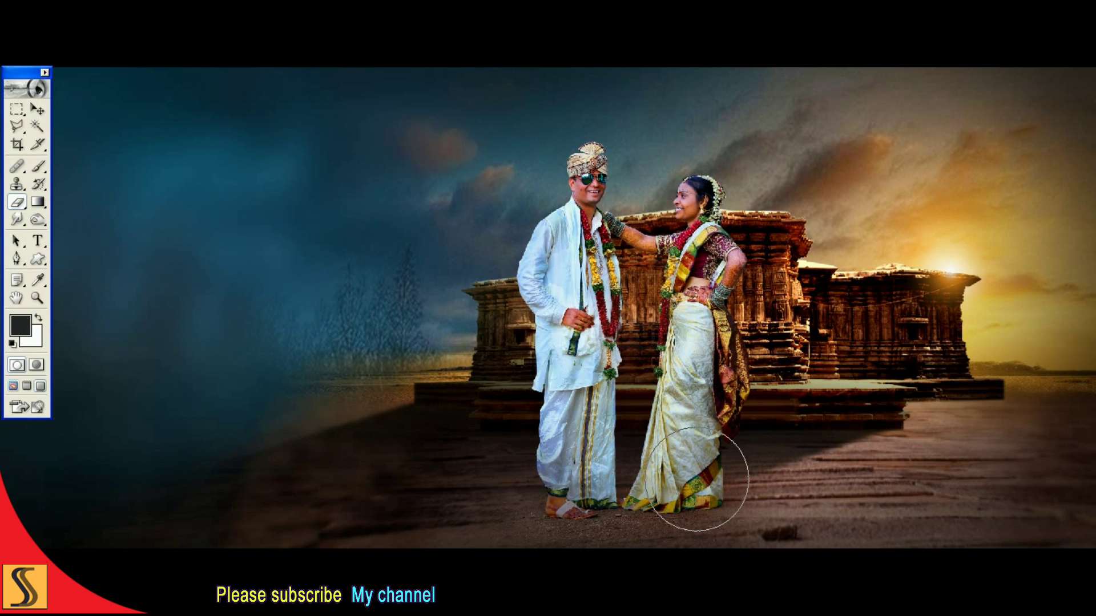
pyautogui.press('[')
pyautogui.press('[')
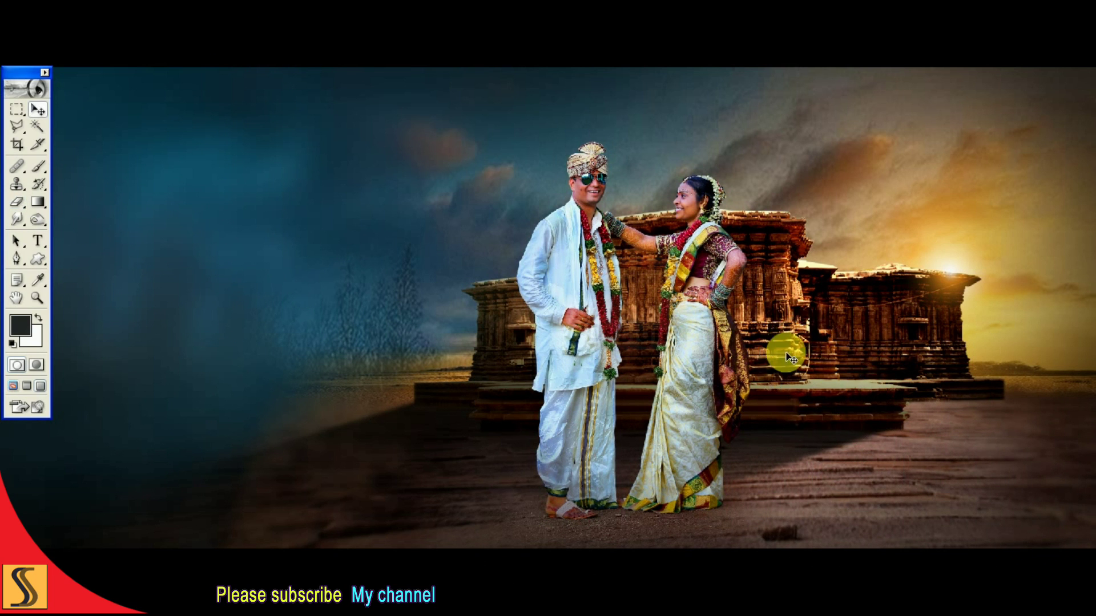
pyautogui.press('v')
pyautogui.press('F7')
pyautogui.moveTo(534, 54); pyautogui.dragTo(379, 58)
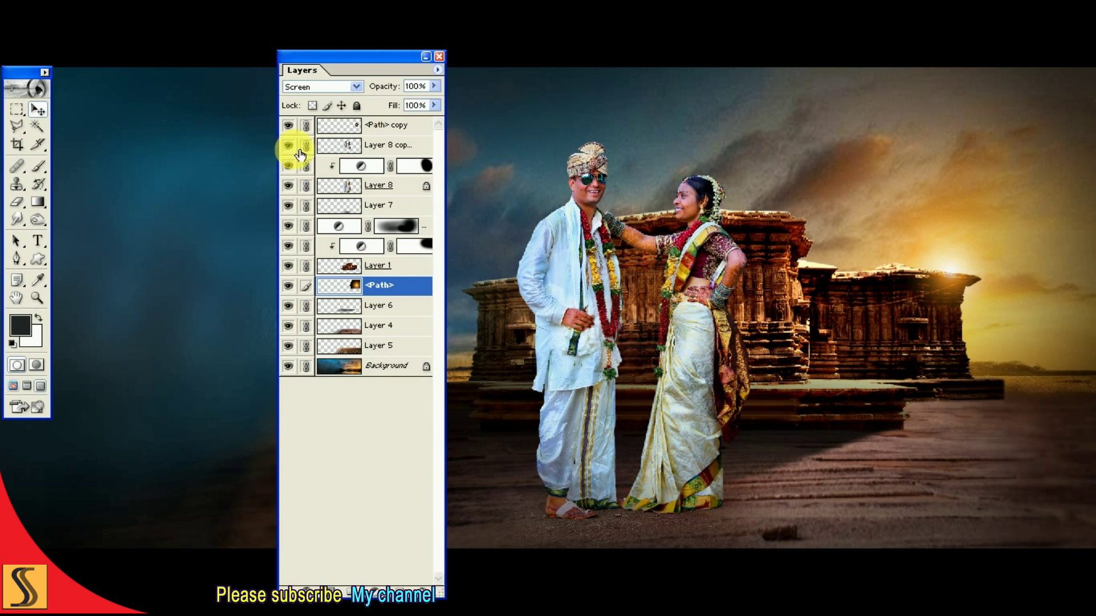
# Step: Apply a Levels adjustment to Layer 8 copy with highlight input 214
pyautogui.click(331, 146)
pyautogui.hotkey('ctrl', 'l')
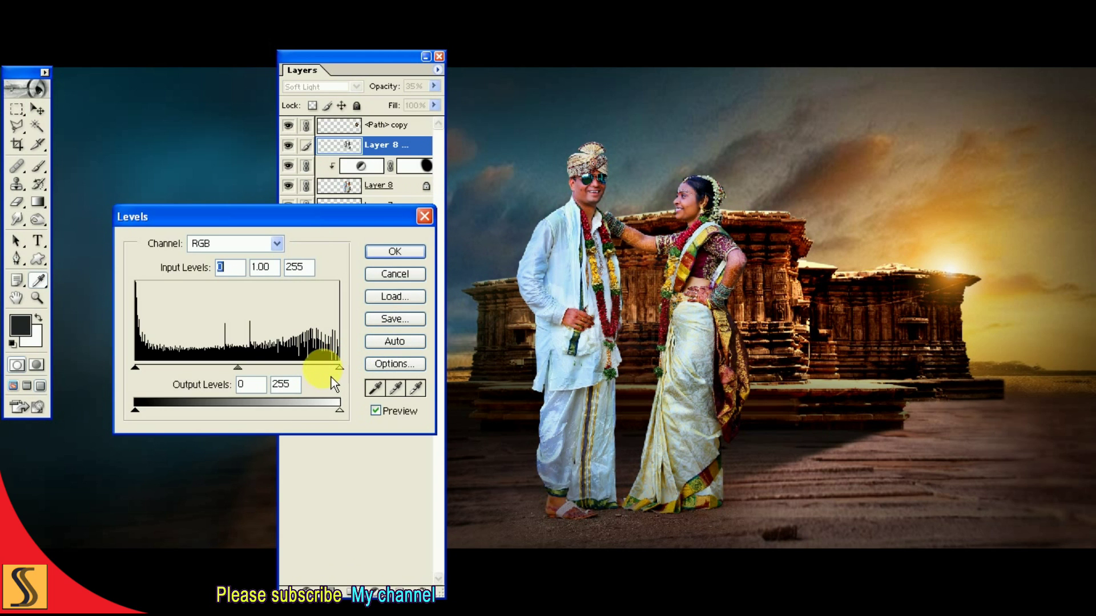
pyautogui.click(394, 251)
# Step: Brighten Layer 8 with Levels, setting midtones to 1.31 and highlights to 222
pyautogui.click(348, 185)
pyautogui.hotkey('ctrl', 'l')
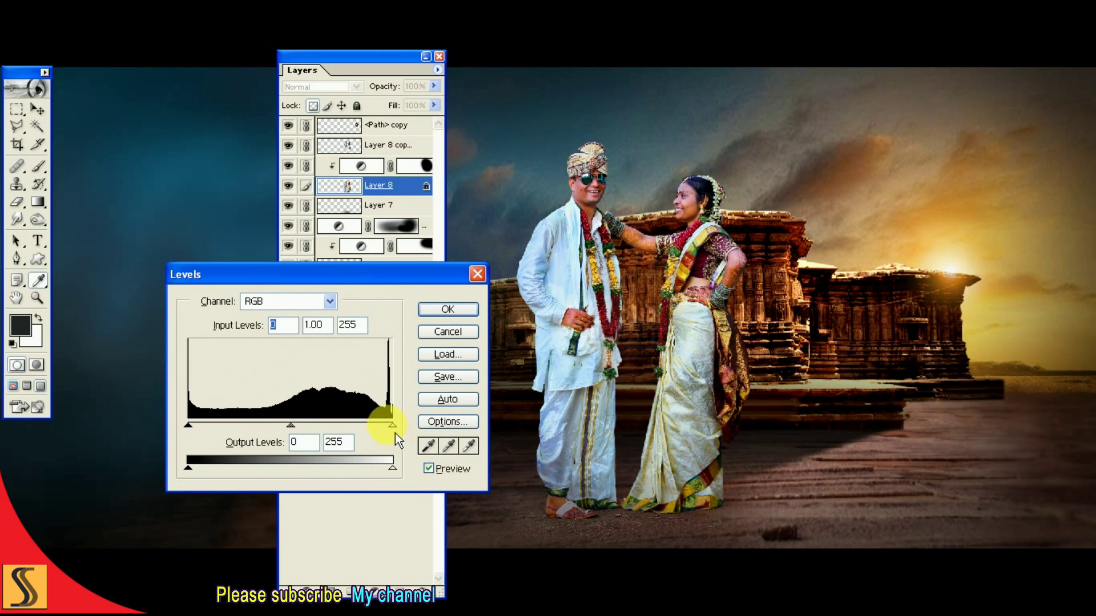
pyautogui.moveTo(392, 425); pyautogui.dragTo(367, 426)
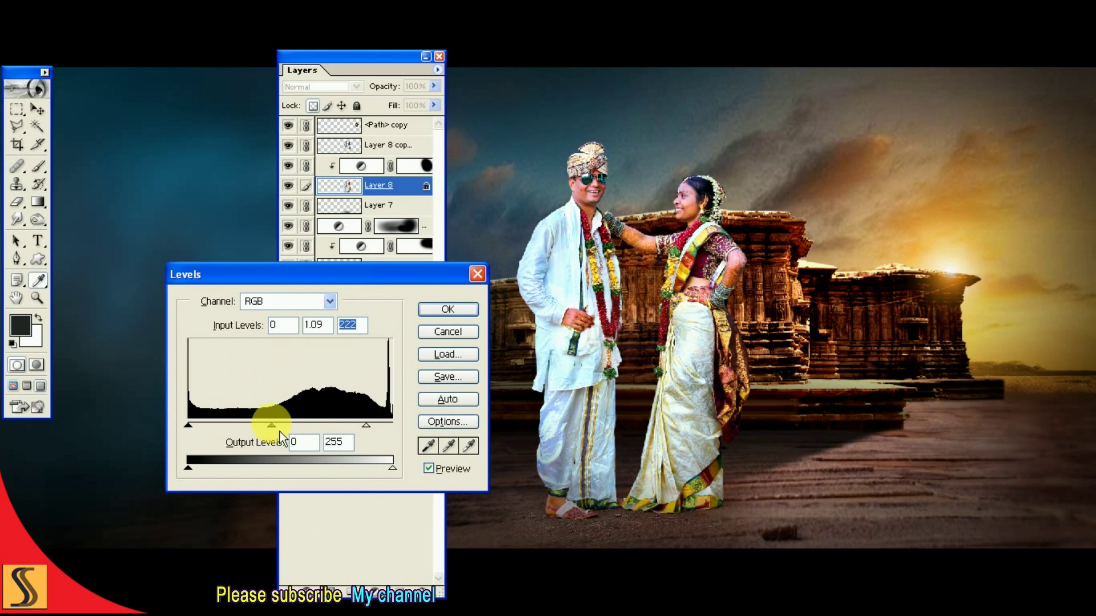
pyautogui.hotkey('shift', 'Tab')
pyautogui.hotkey('shift', 'Tab')
pyautogui.write('+10')
pyautogui.press('Return')
pyautogui.hotkey('ctrl', 'shift', 'f')
pyautogui.press('Return')
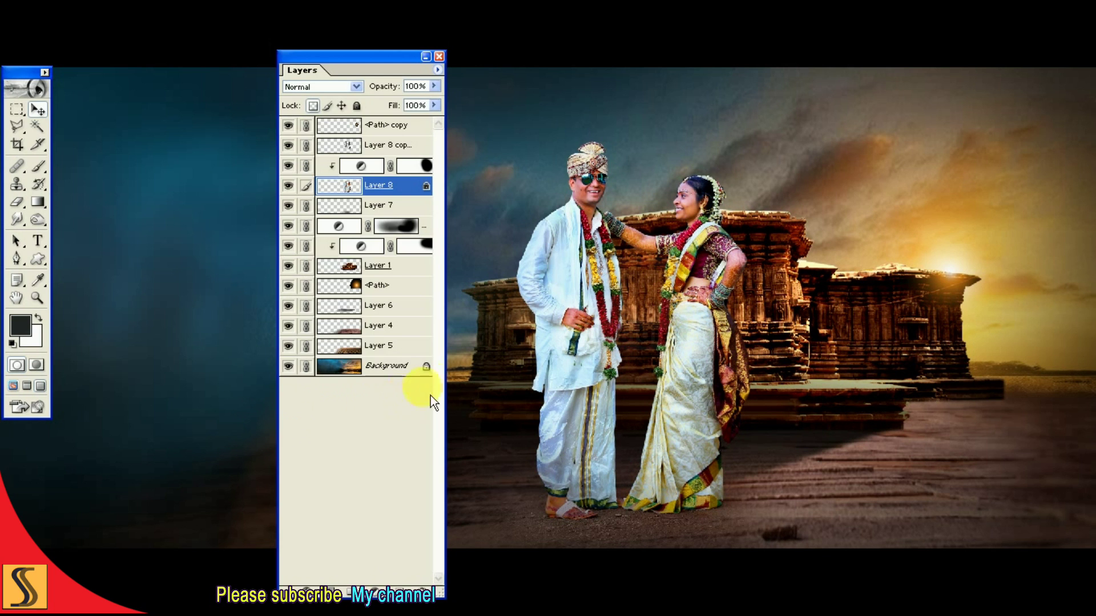
pyautogui.press('F7')
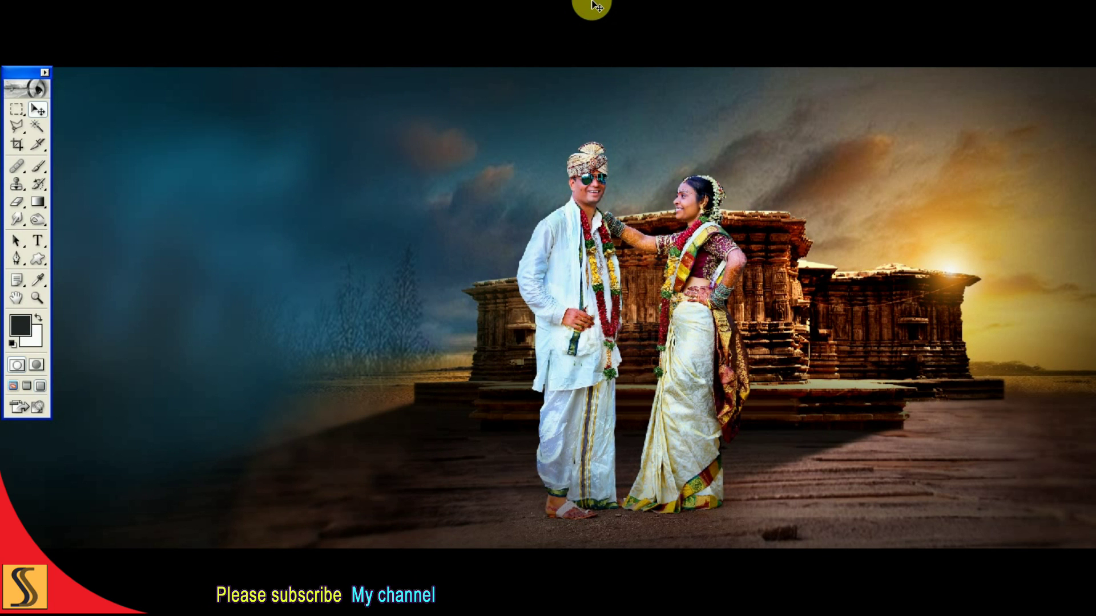
# Step: Preview the whole album spread and toggle the couple layer to compare
pyautogui.hotkey('ctrl', '-')
pyautogui.press('Tab')
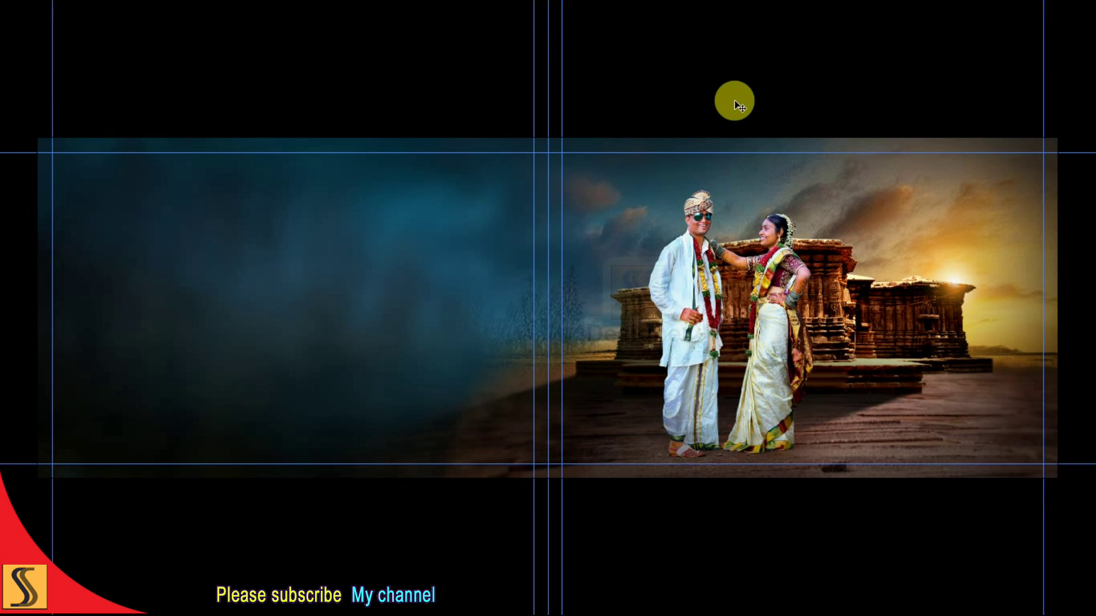
pyautogui.press('Tab')
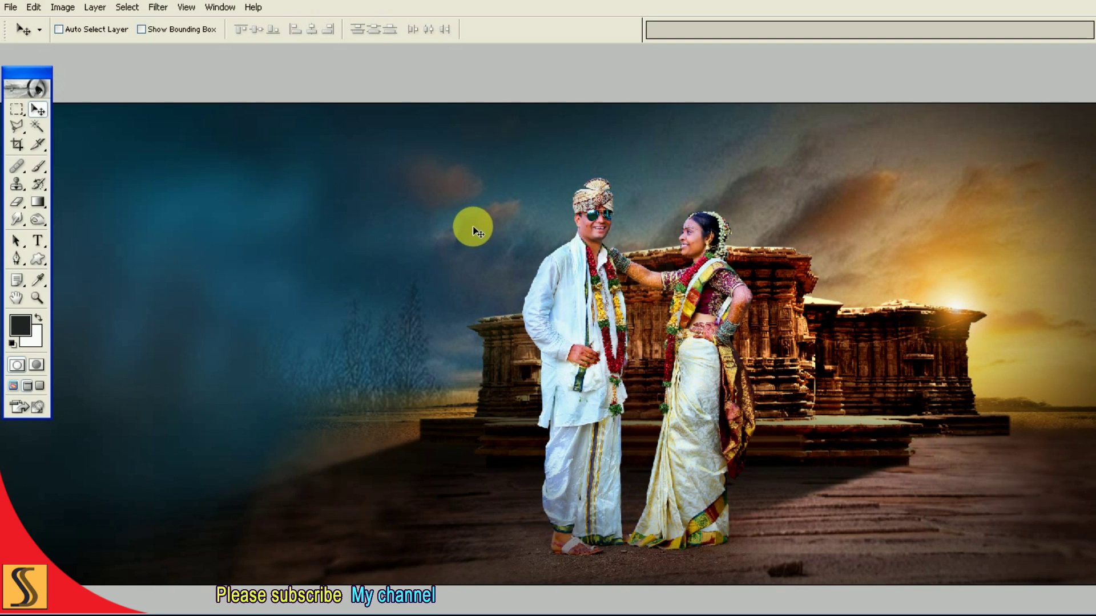
pyautogui.press('F7')
pyautogui.click(288, 165)
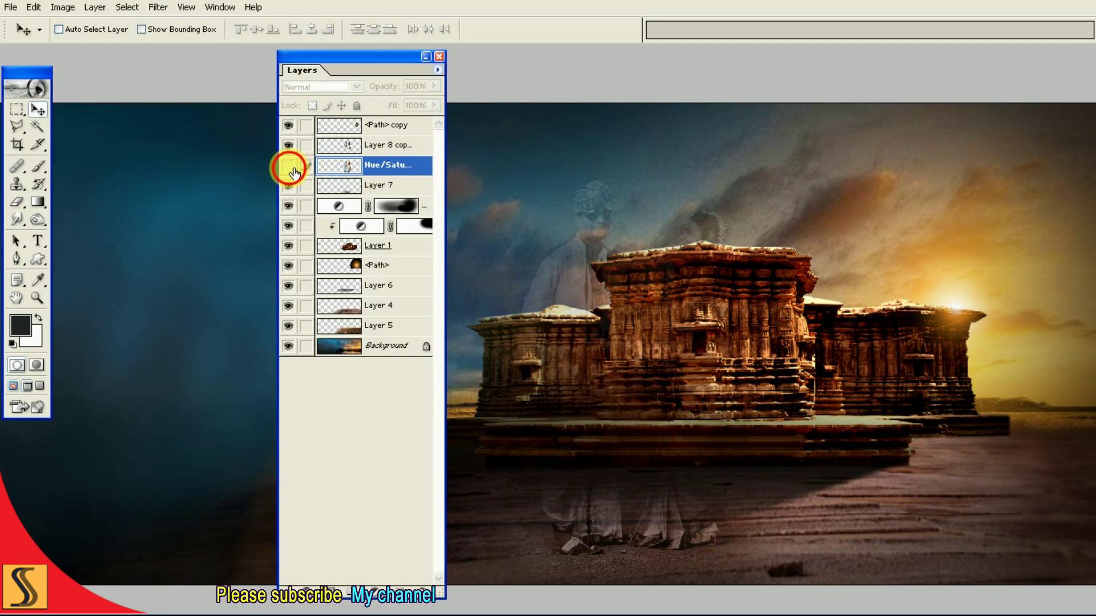
# Step: Load the couple's saved outline selection on a new layer below Hue/Saturation
pyautogui.click(128, 8)
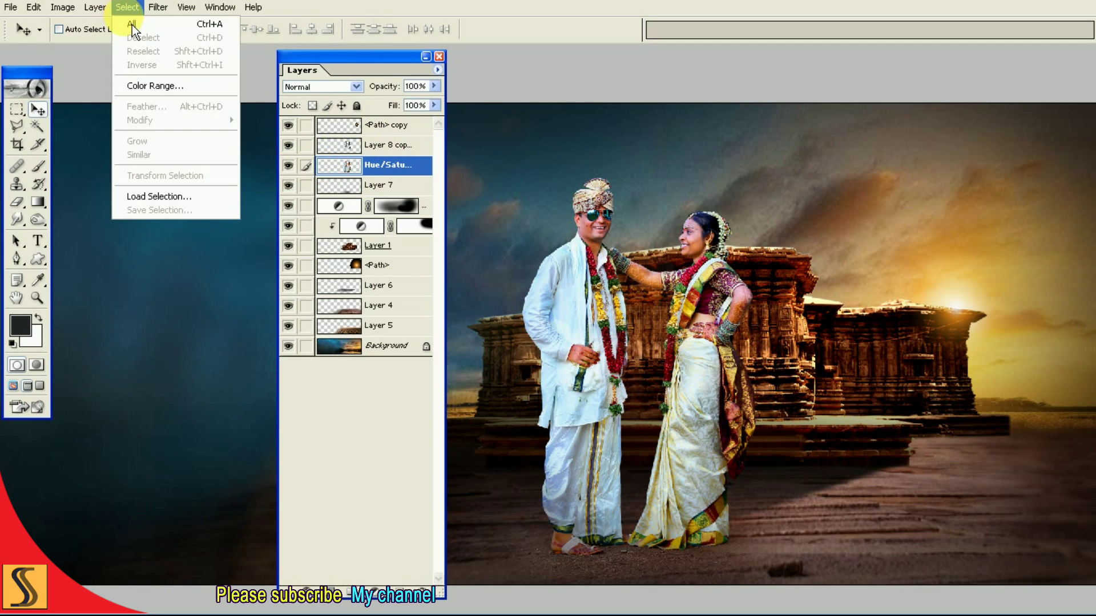
pyautogui.click(163, 196)
pyautogui.click(678, 229)
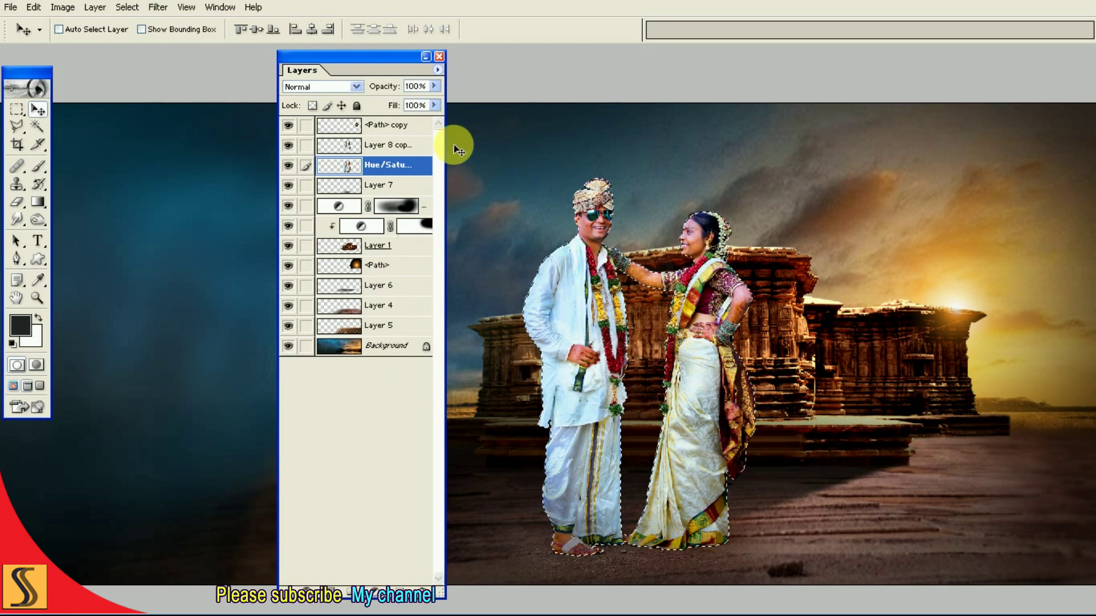
pyautogui.click(421, 592)
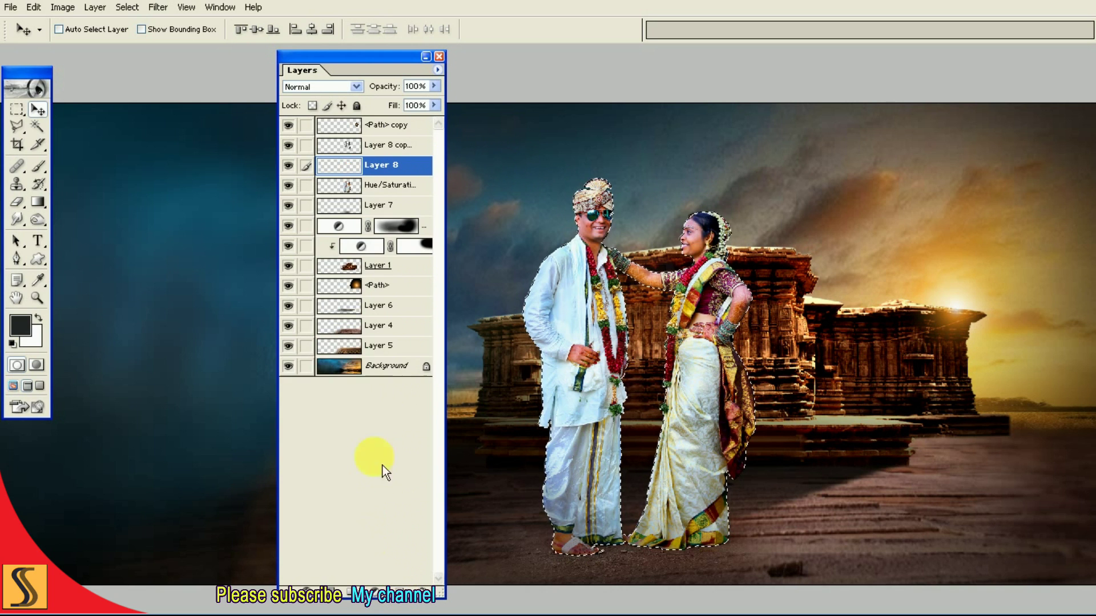
pyautogui.hotkey('ctrl', '[')
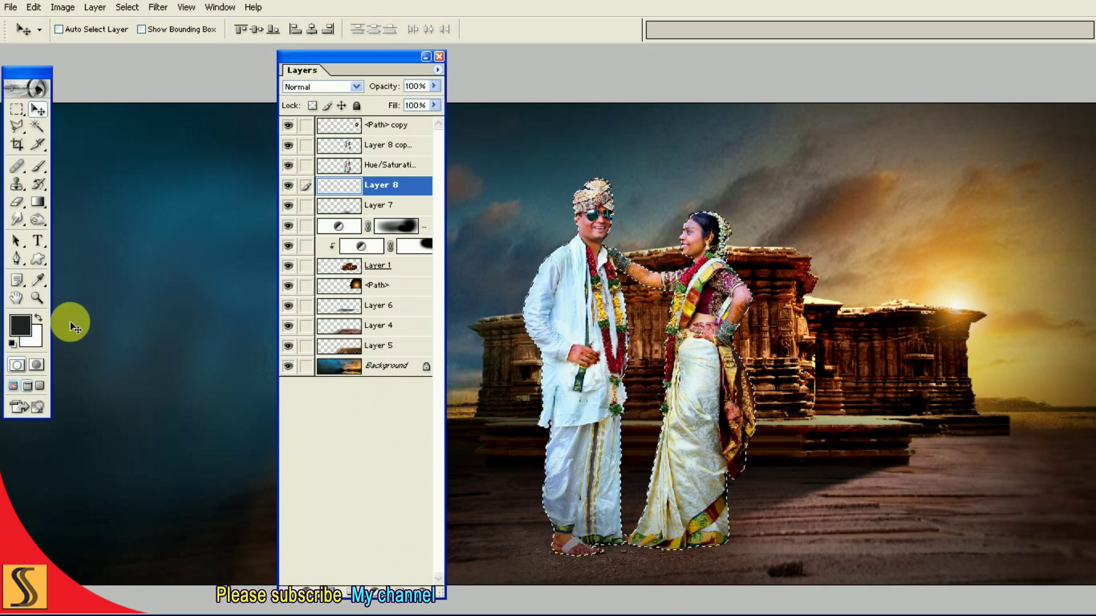
# Step: Fill the couple selection with near-black 222526 at 100% and deselect
pyautogui.click(20, 326)
pyautogui.moveTo(313, 562); pyautogui.dragTo(358, 570)
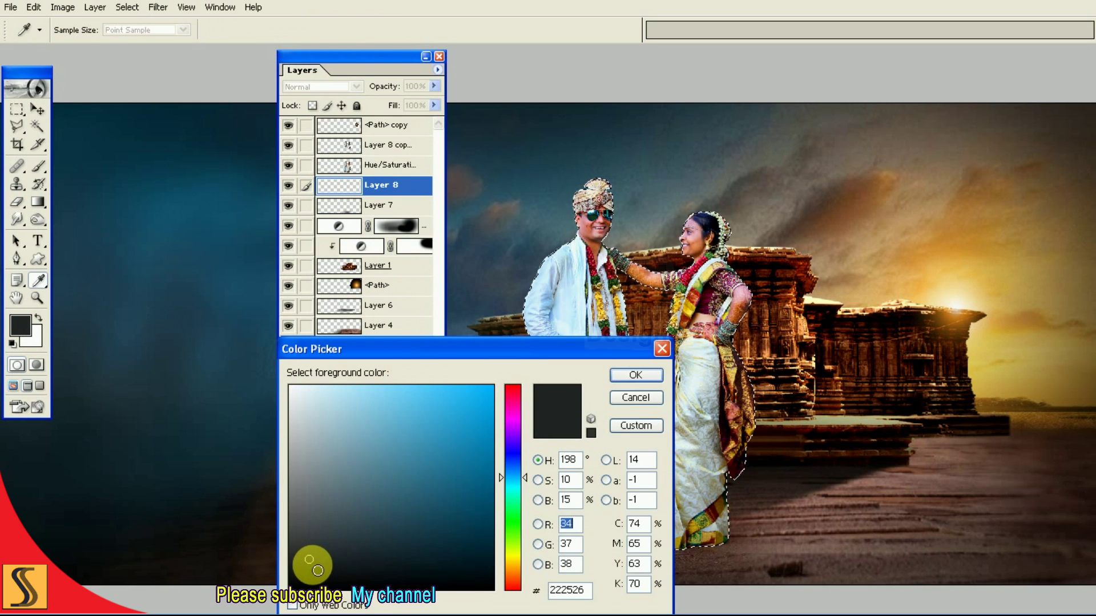
pyautogui.press('Return')
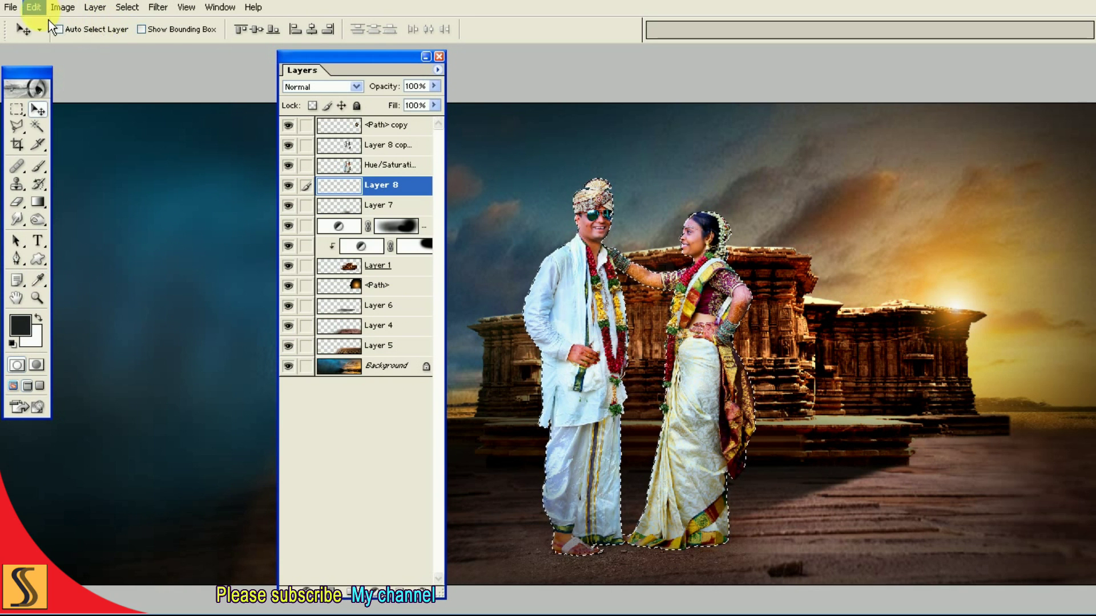
pyautogui.click(34, 6)
pyautogui.click(64, 217)
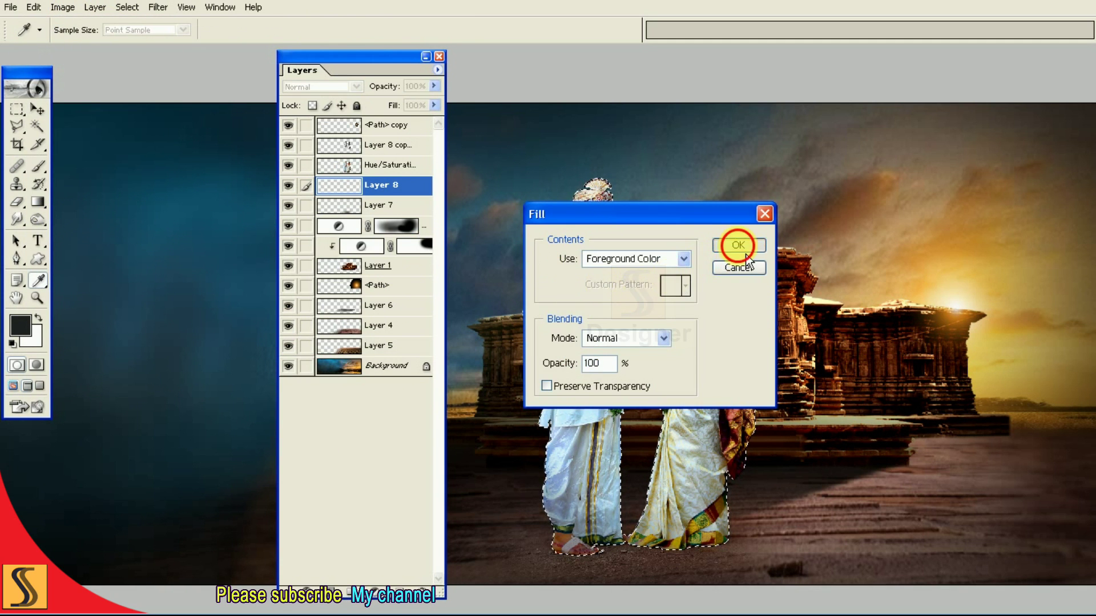
pyautogui.click(736, 244)
pyautogui.hotkey('ctrl', 'd')
pyautogui.press('F7')
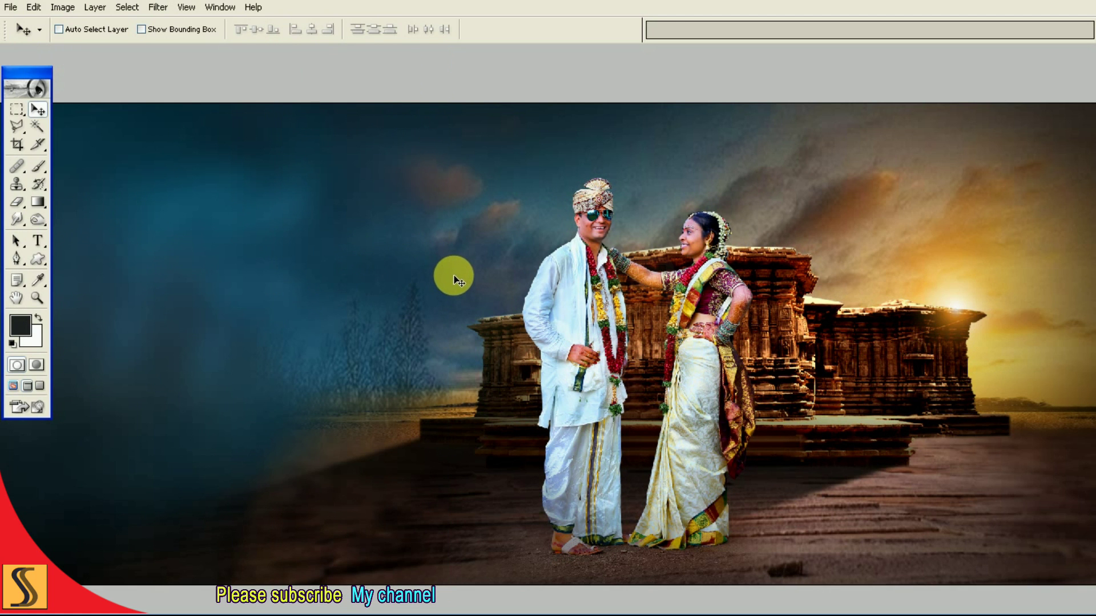
# Step: Skew the black silhouette down so it folds below the couple's feet
pyautogui.hotkey('ctrl', '0')
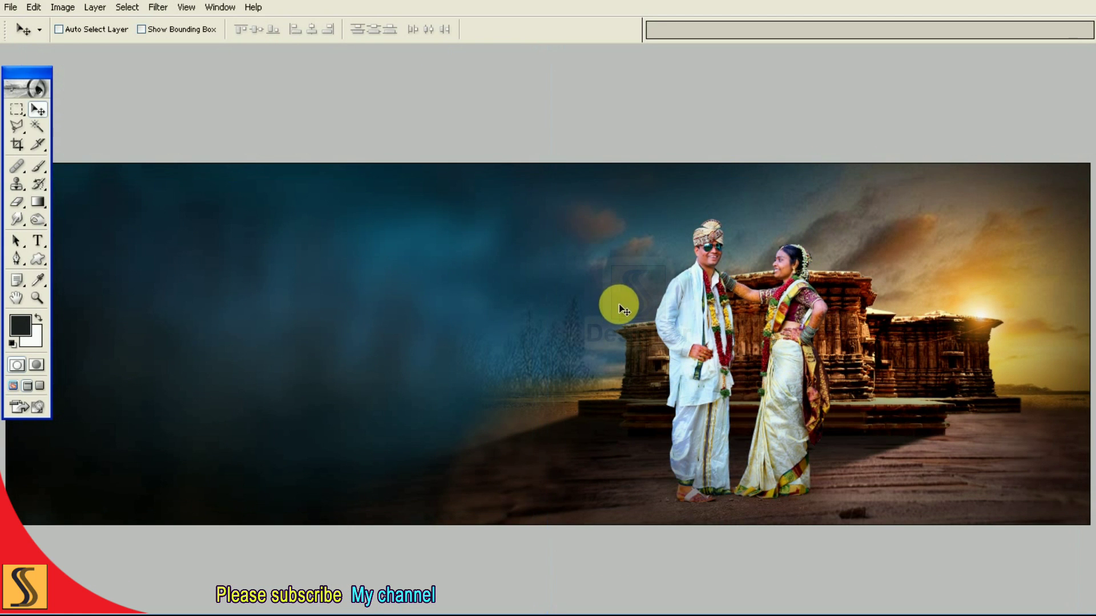
pyautogui.hotkey('ctrl', 't')
pyautogui.rightClick(745, 291)
pyautogui.click(783, 354)
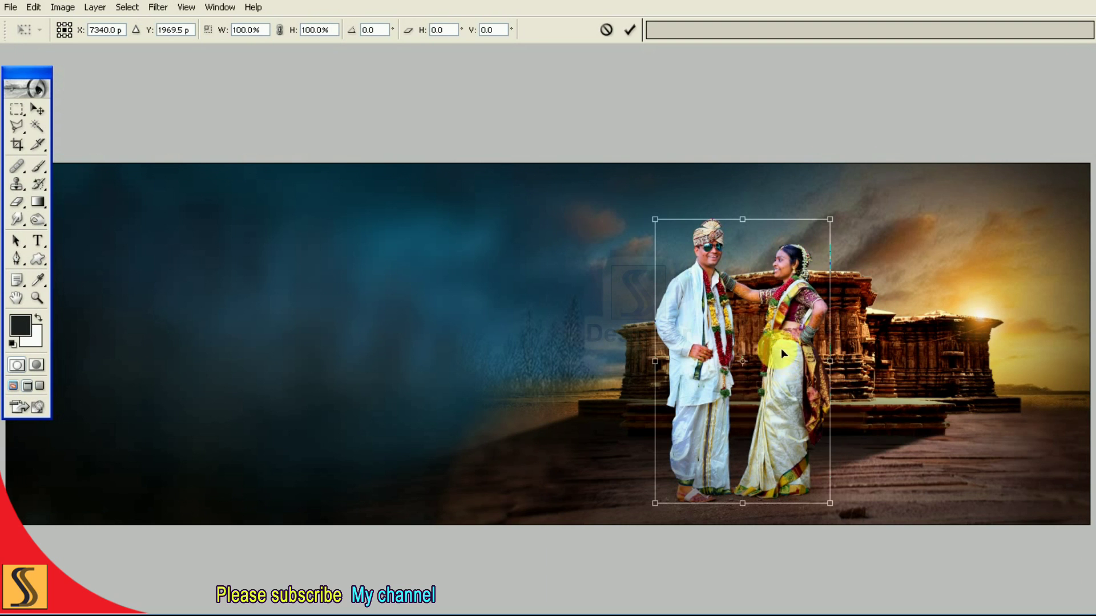
pyautogui.hotkey('ctrl', '-')
pyautogui.moveTo(671, 258); pyautogui.dragTo(602, 513)
# Step: Pull the shadow's far edge closer to the feet, commit the skew, and inspect it
pyautogui.hotkey('ctrl', '+')
pyautogui.hotkey('ctrl', '+')
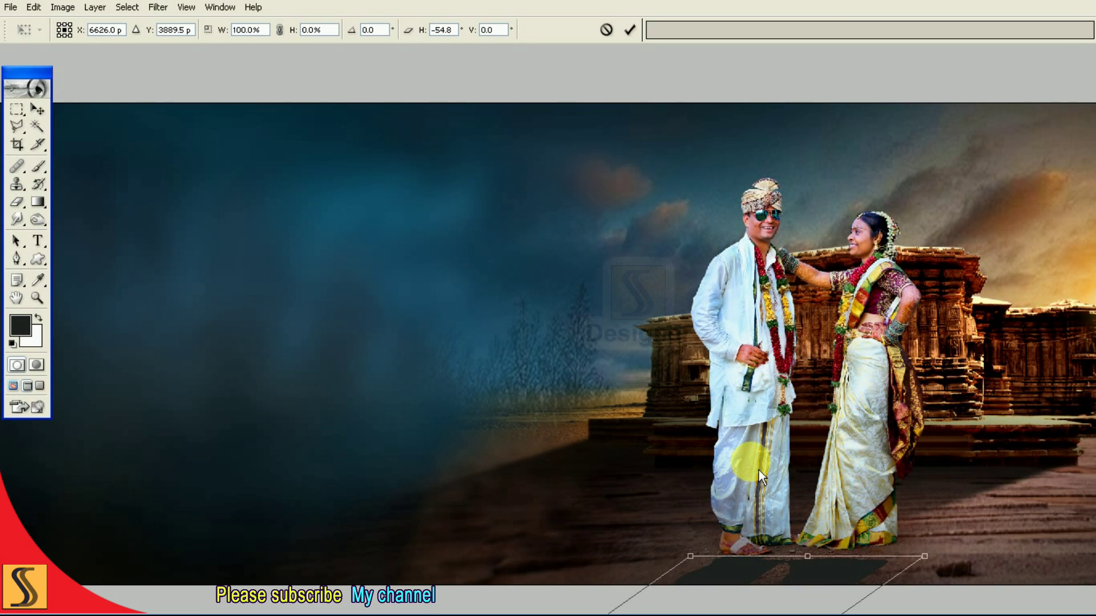
pyautogui.hscroll(-3, 758, 471)
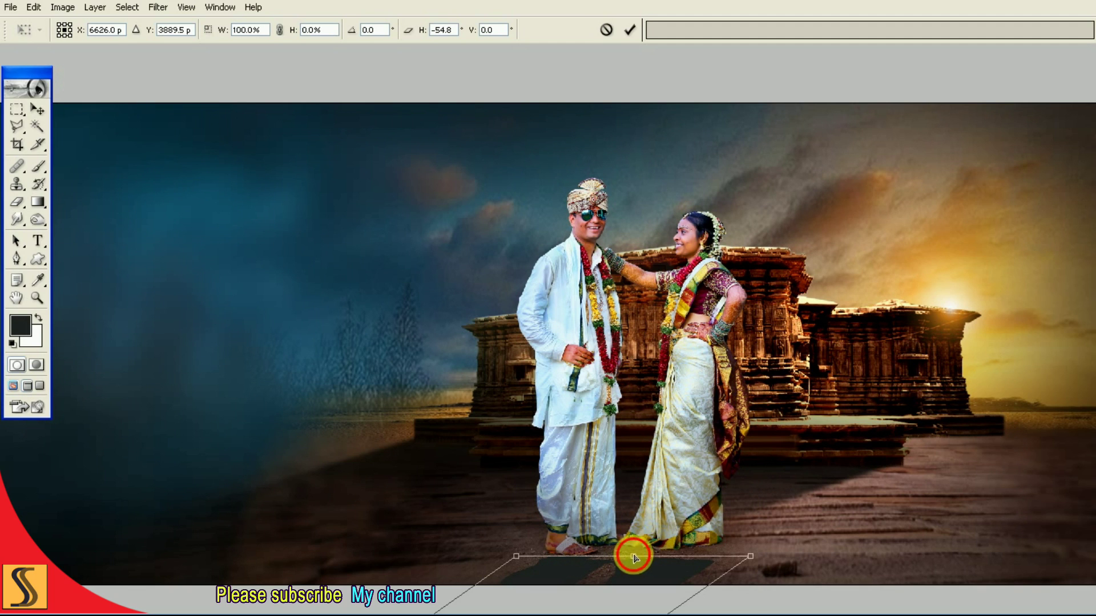
pyautogui.moveTo(634, 558); pyautogui.dragTo(641, 539)
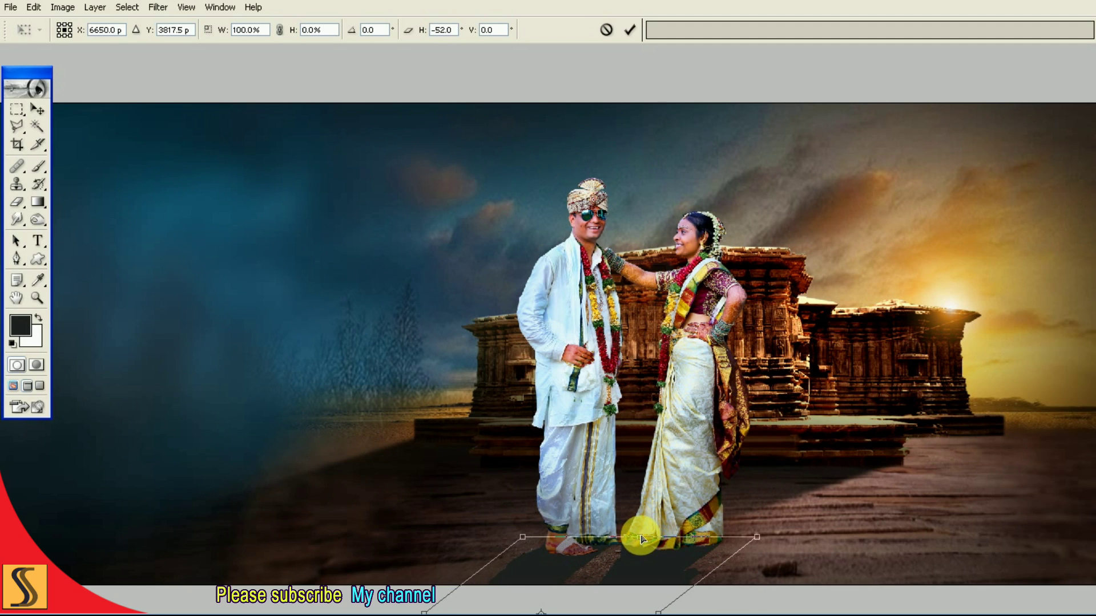
pyautogui.press('Return')
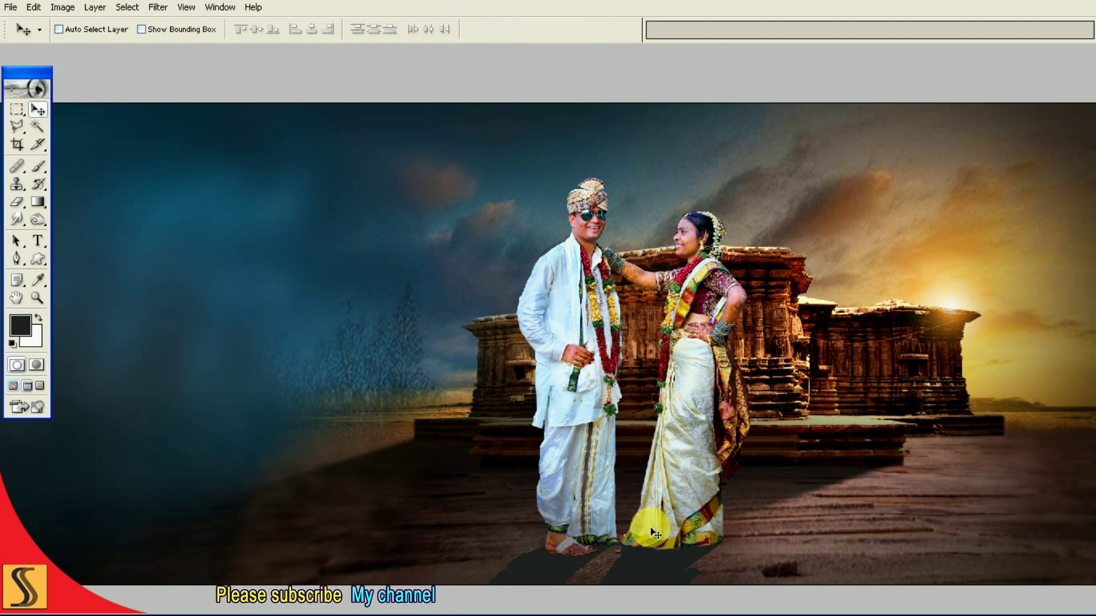
pyautogui.hotkey('ctrl', '+')
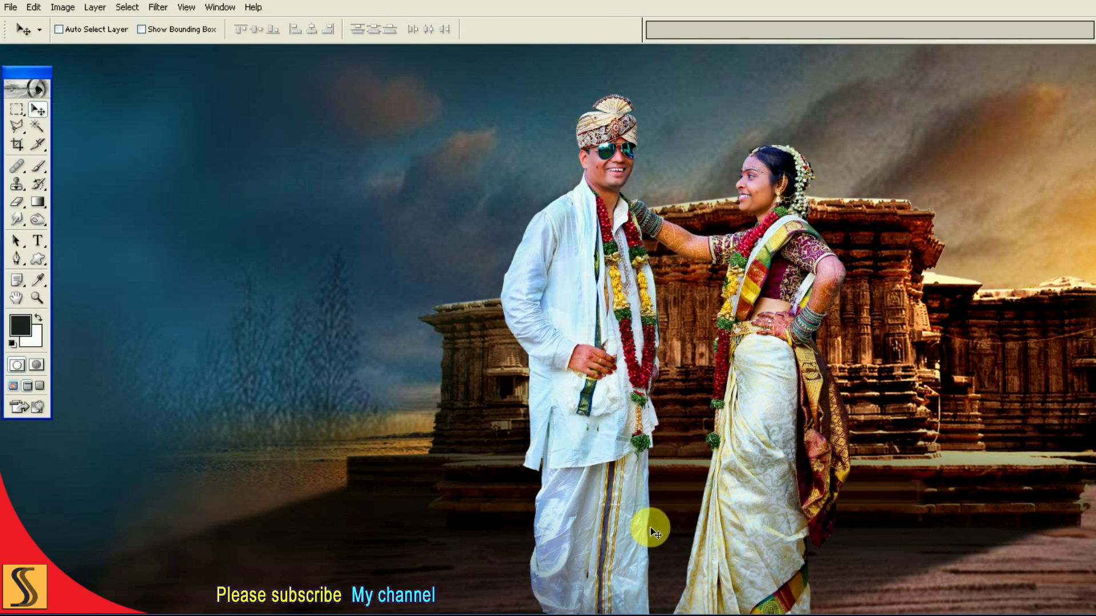
pyautogui.hotkey('ctrl', '+')
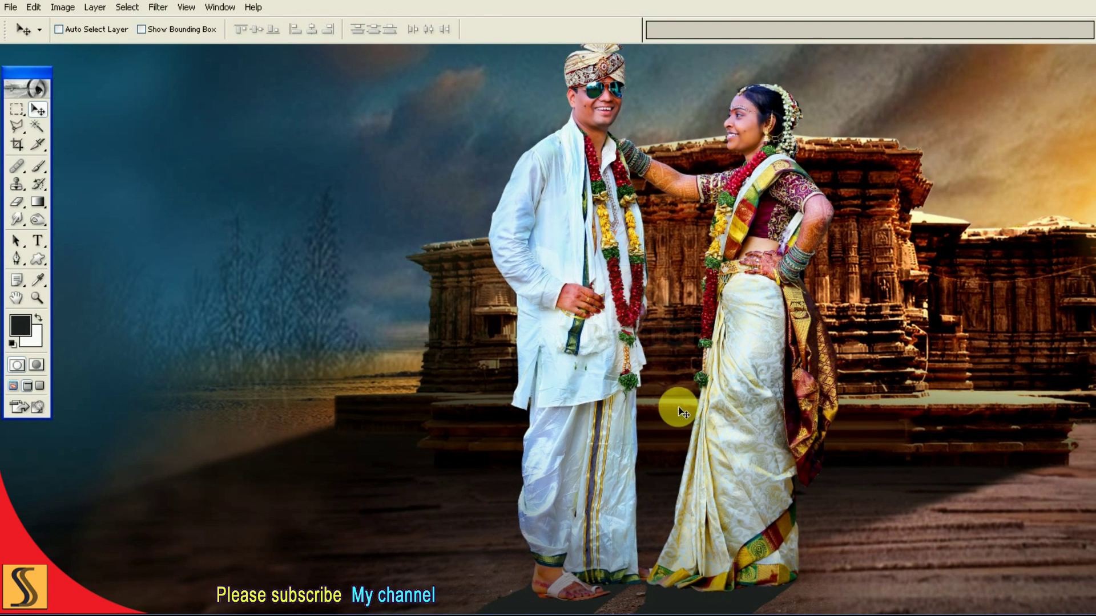
pyautogui.hotkey('ctrl', '0')
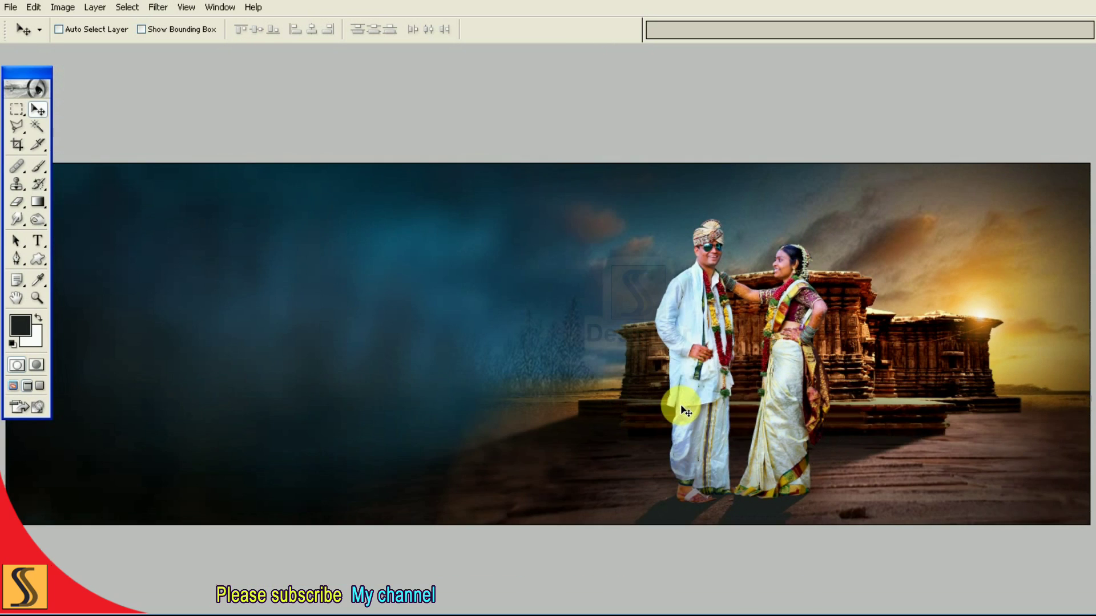
pyautogui.press('F7')
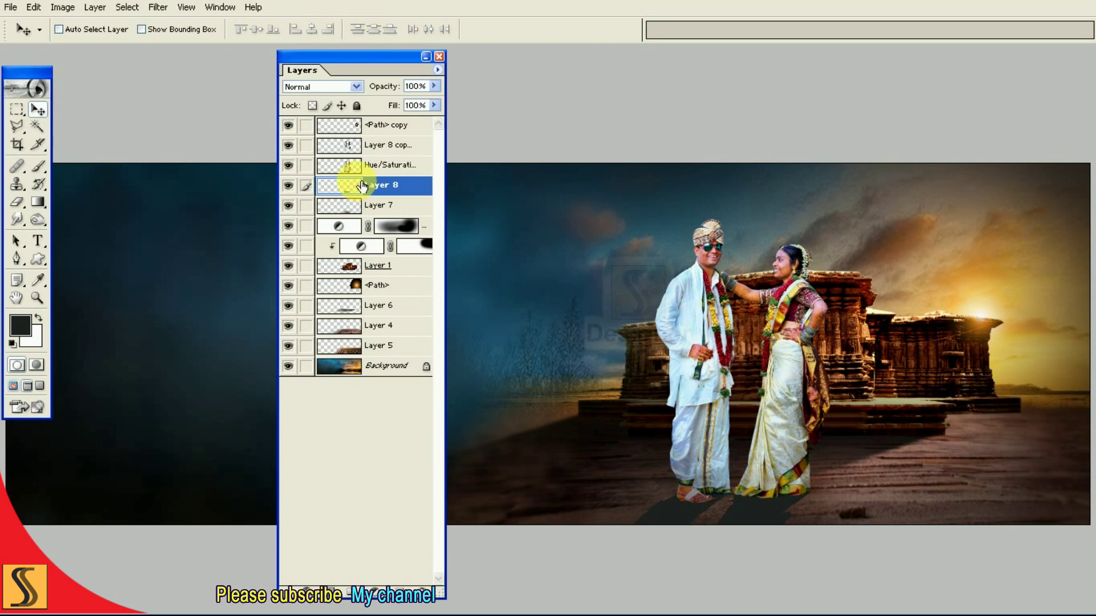
# Step: Set the shadow layer's blend mode to Multiply
pyautogui.click(293, 145)
pyautogui.click(293, 165)
pyautogui.click(289, 166)
pyautogui.click(325, 88)
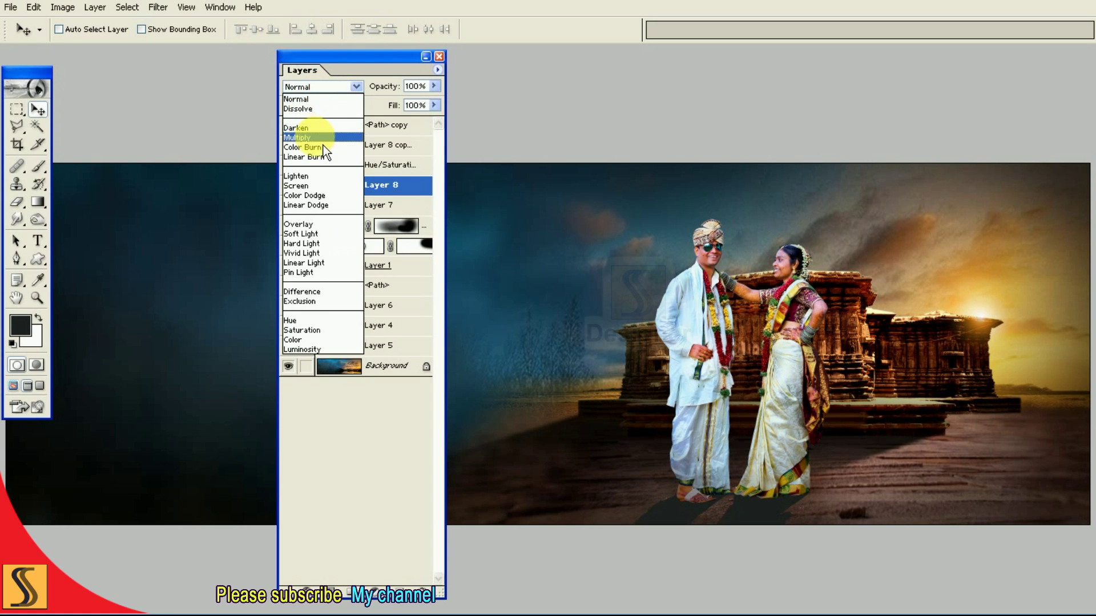
pyautogui.click(318, 137)
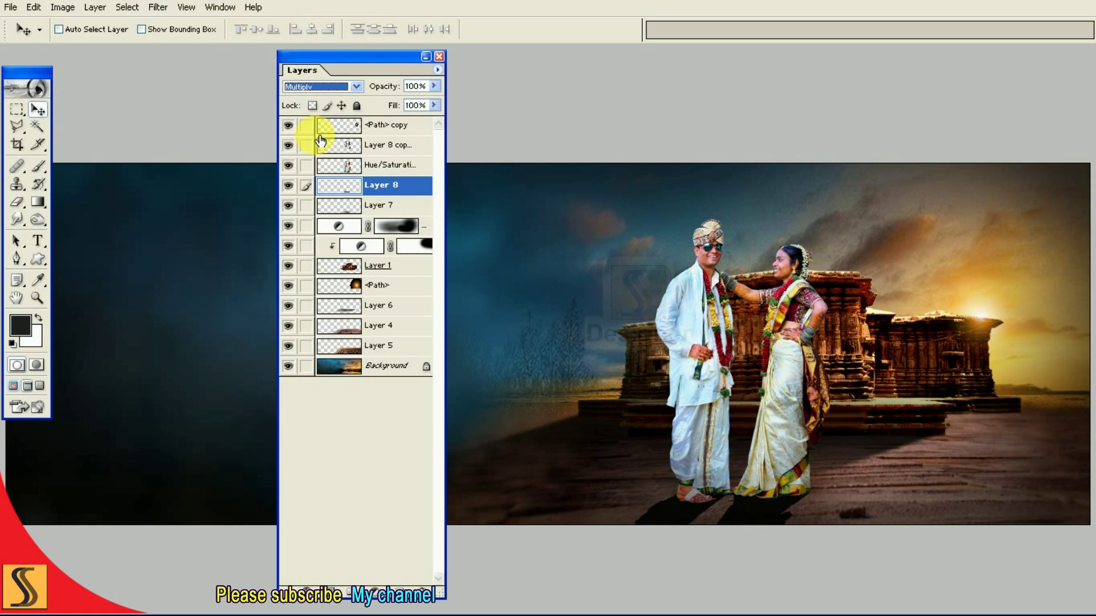
# Step: Soften the shadow with a 9-pixel Gaussian Blur
pyautogui.click(168, 11)
pyautogui.moveTo(167, 106)
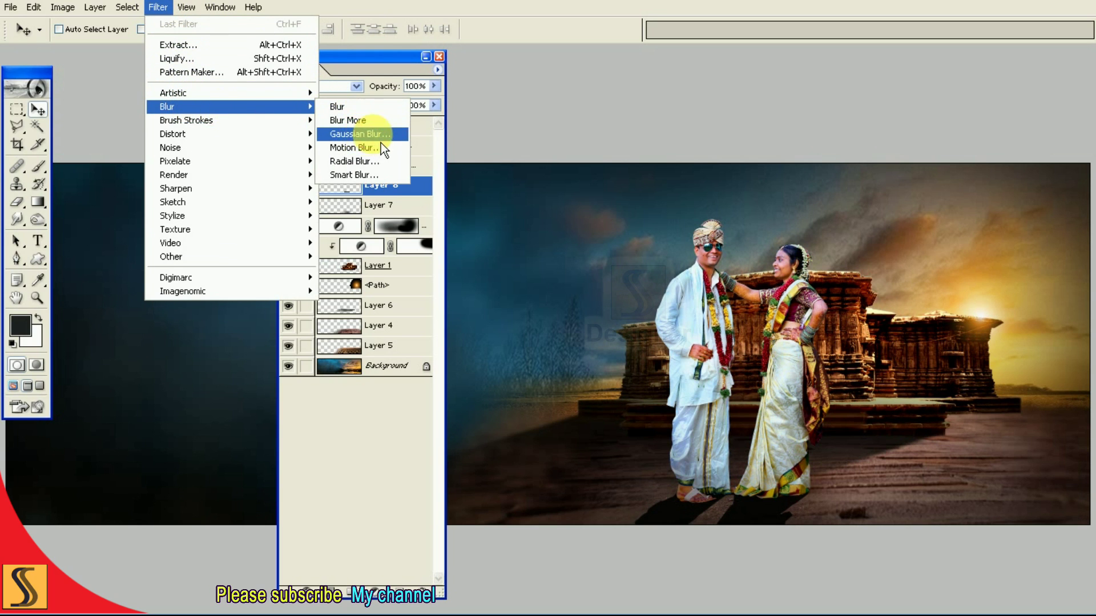
pyautogui.click(377, 138)
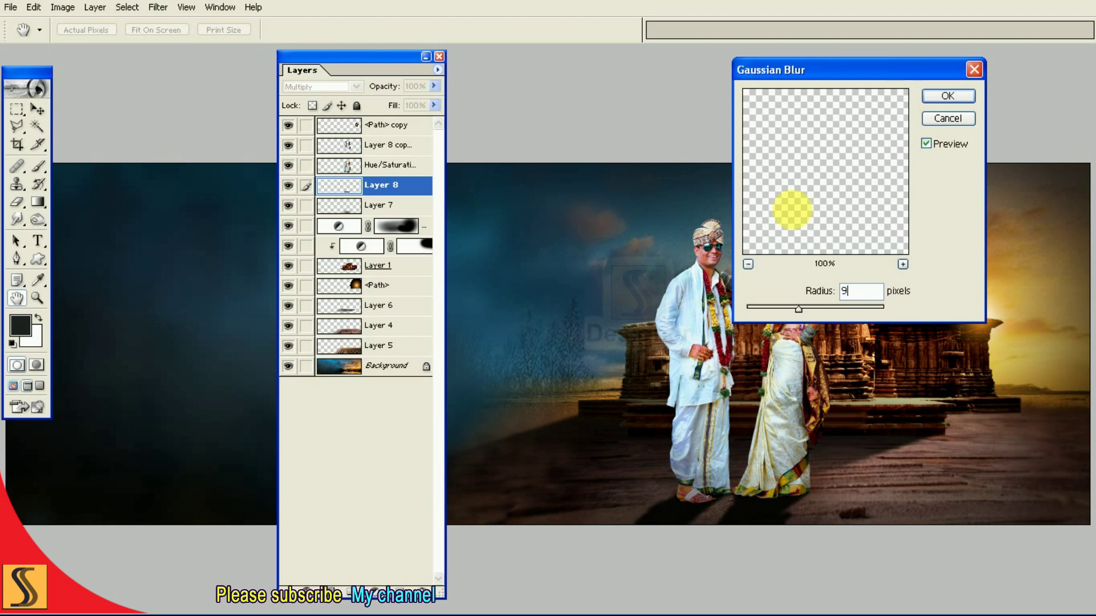
pyautogui.click(947, 118)
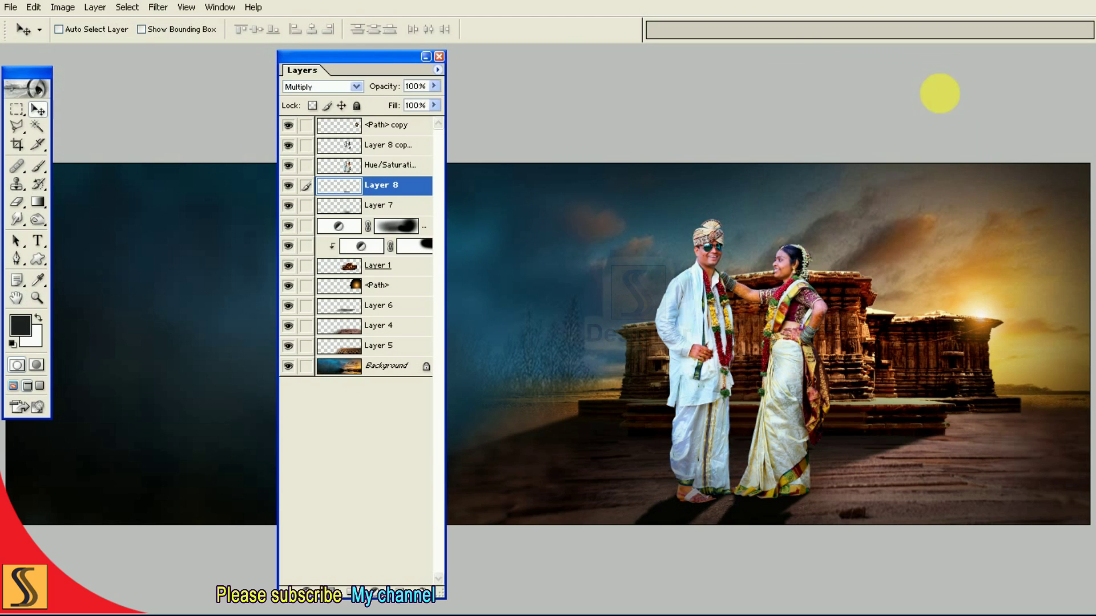
# Step: Lower the shadow layer to 59% opacity and enlarge the eraser to 1100 pixels
pyautogui.click(435, 87)
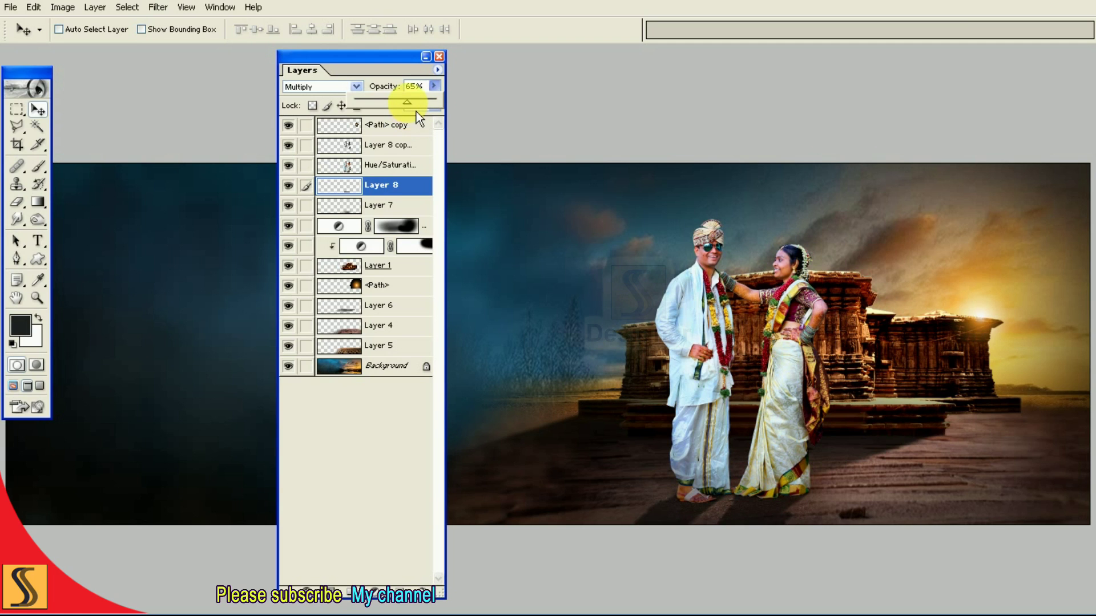
pyautogui.click(18, 202)
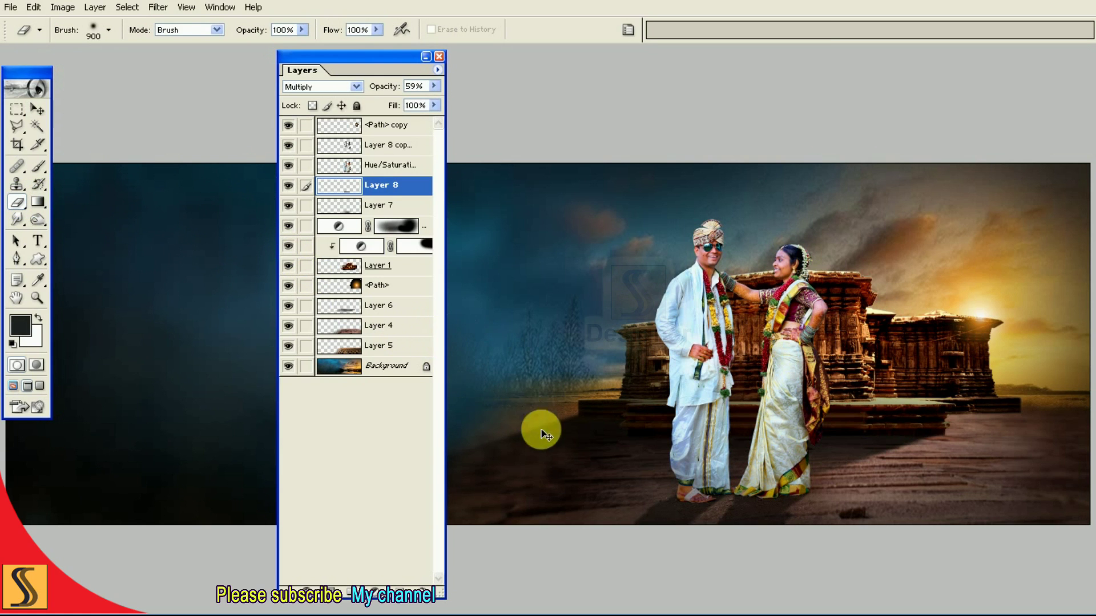
pyautogui.hotkey('ctrl', '-')
pyautogui.press(']')
pyautogui.press(']')
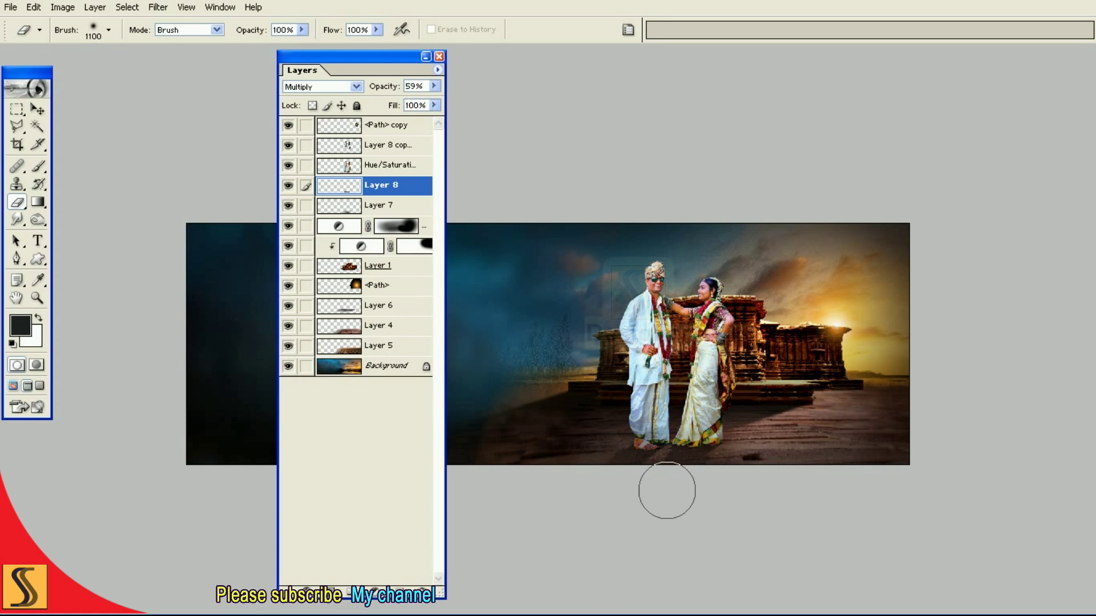
pyautogui.press('F7')
# Step: Link Layer 8 copy with the Hue/Saturation layer and merge them with Merge Linked
pyautogui.press('f')
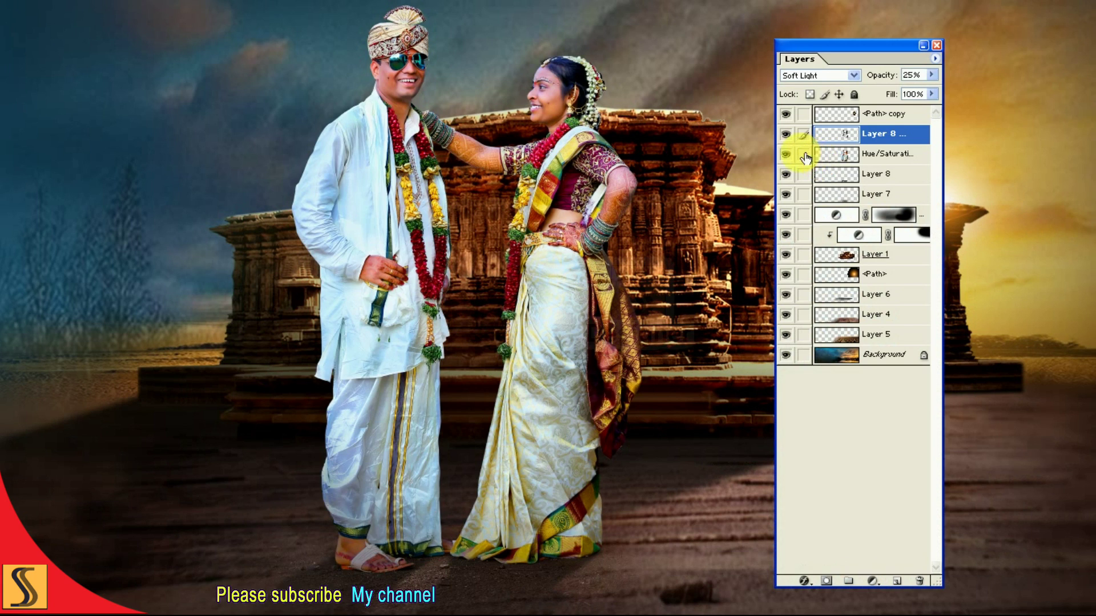
pyautogui.click(788, 136)
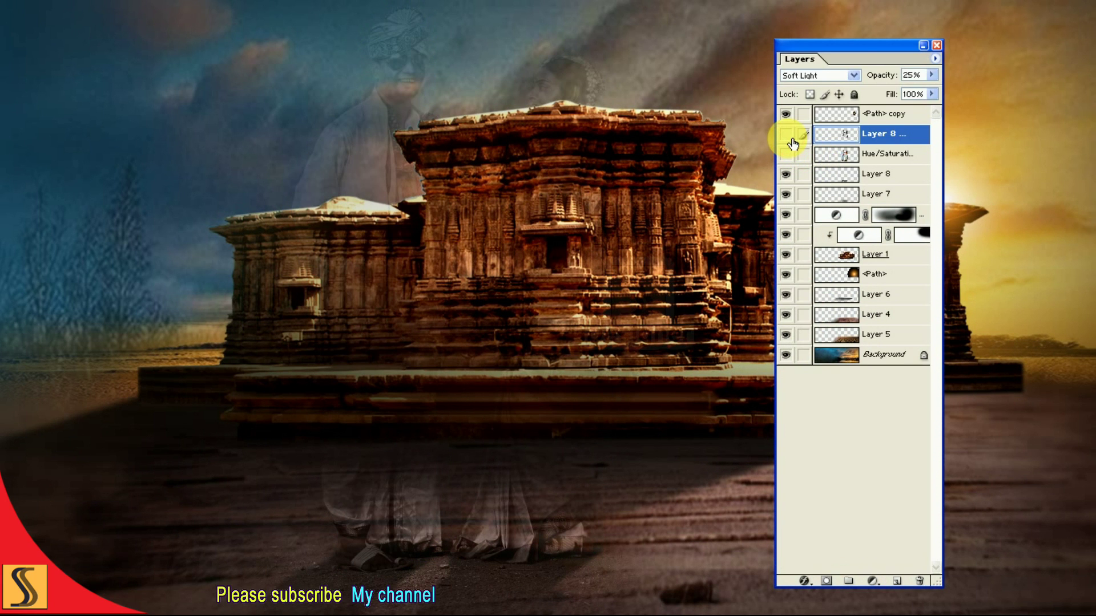
pyautogui.click(787, 135)
pyautogui.click(838, 154)
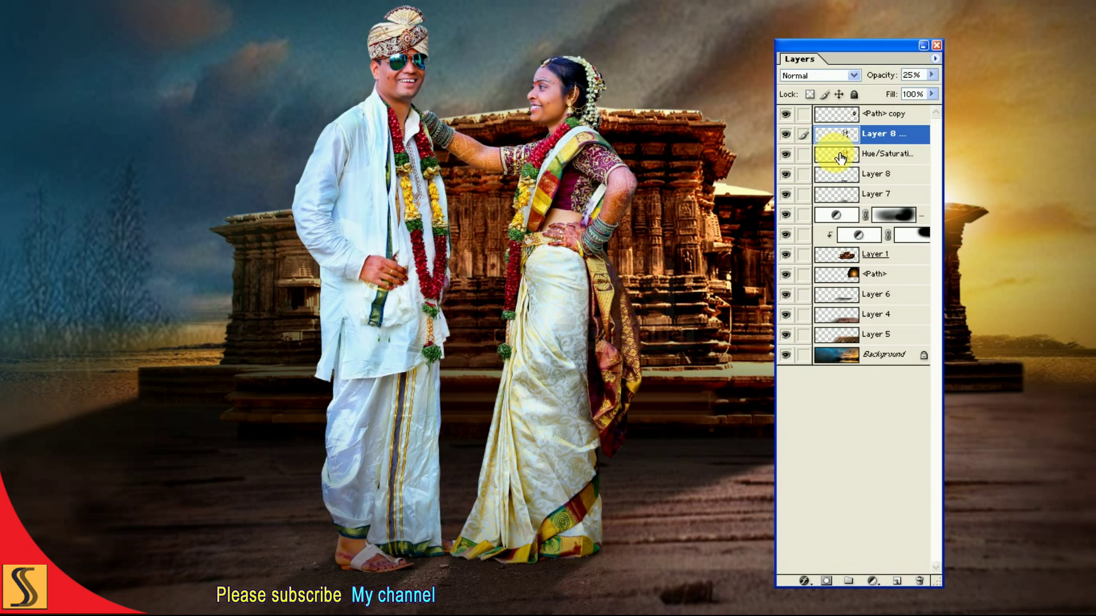
pyautogui.click(805, 135)
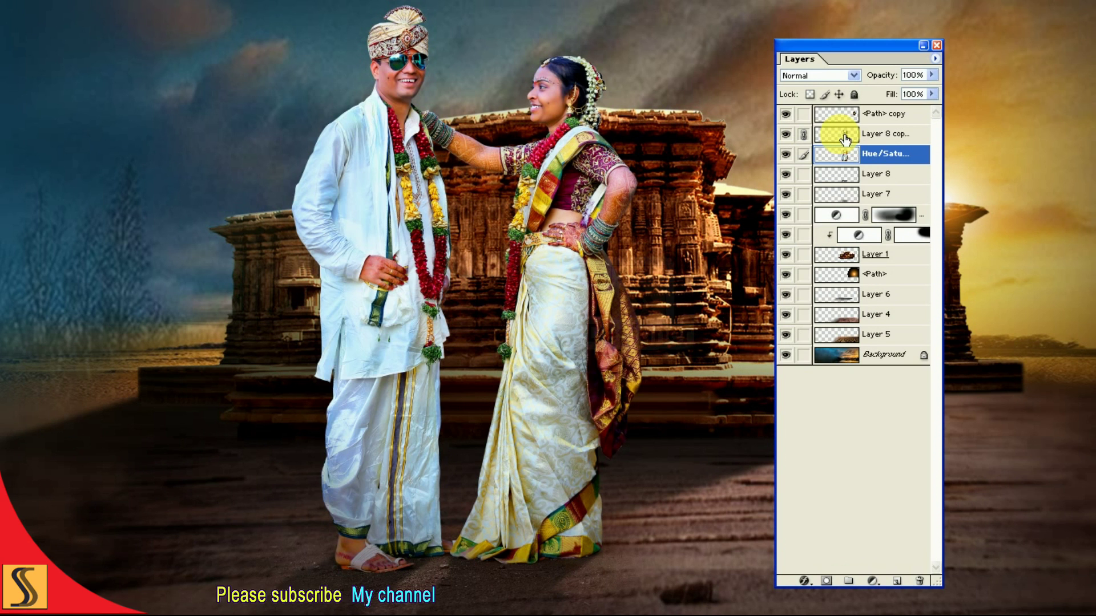
pyautogui.click(935, 58)
pyautogui.click(991, 252)
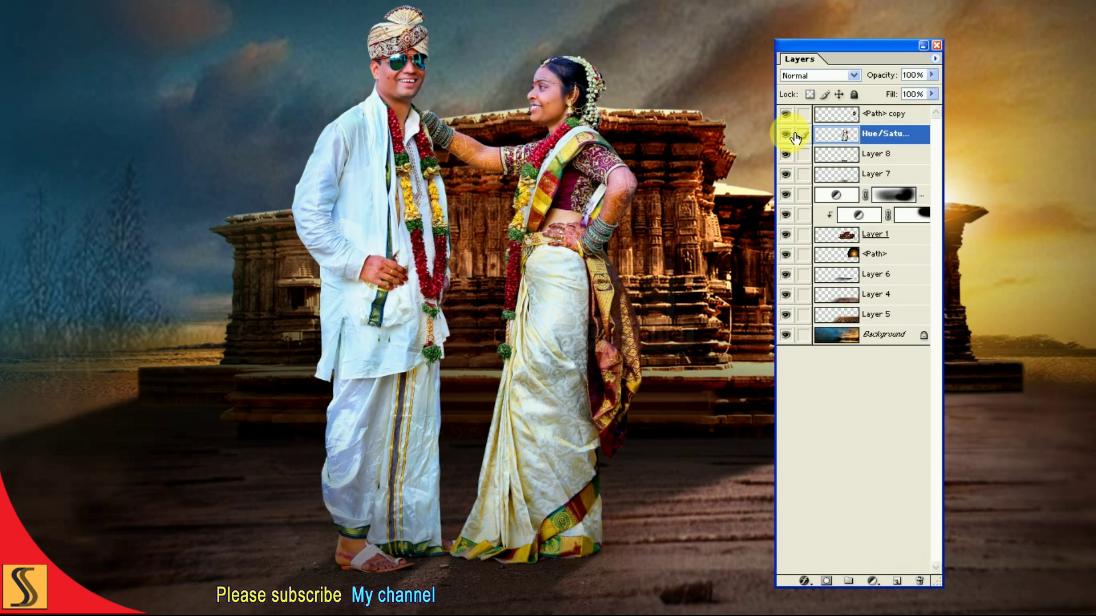
# Step: Toggle Layer 7, Layer 8 and the merged couple layer to check the full spread
pyautogui.click(792, 176)
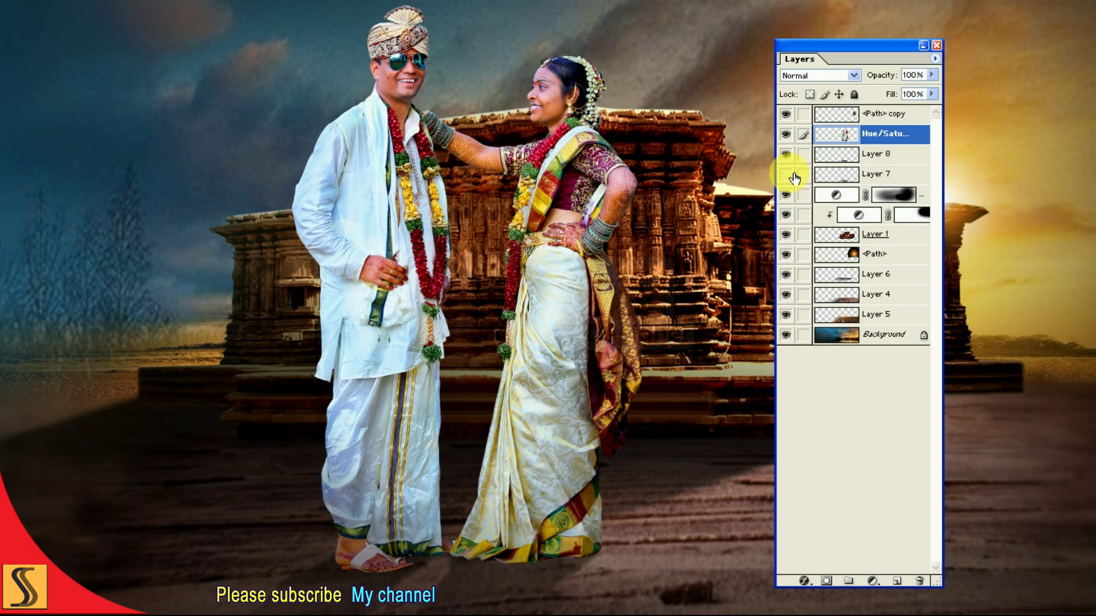
pyautogui.click(788, 154)
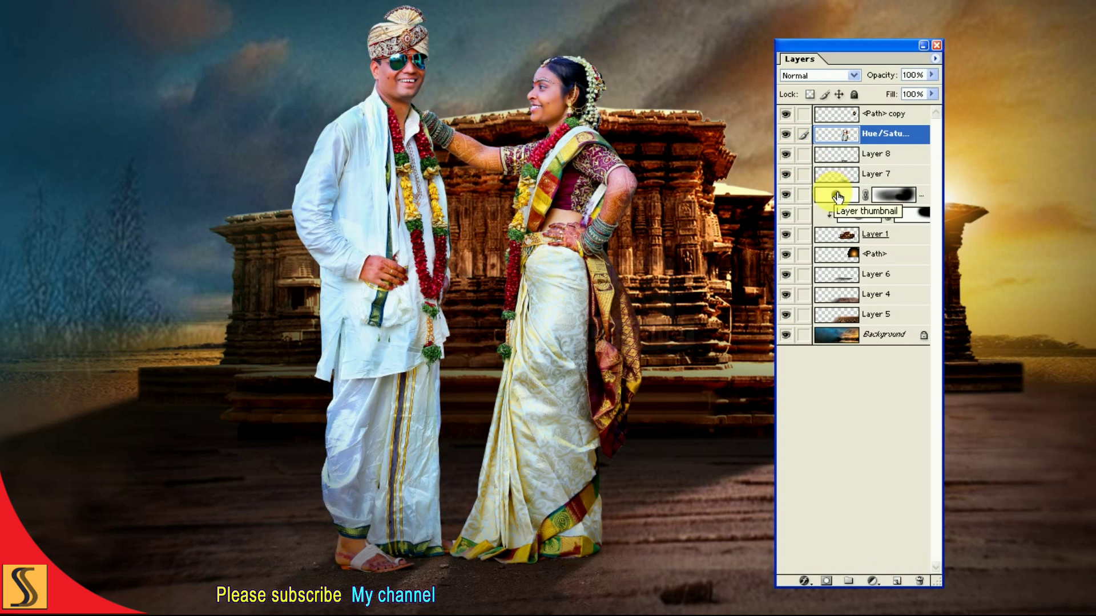
pyautogui.click(788, 134)
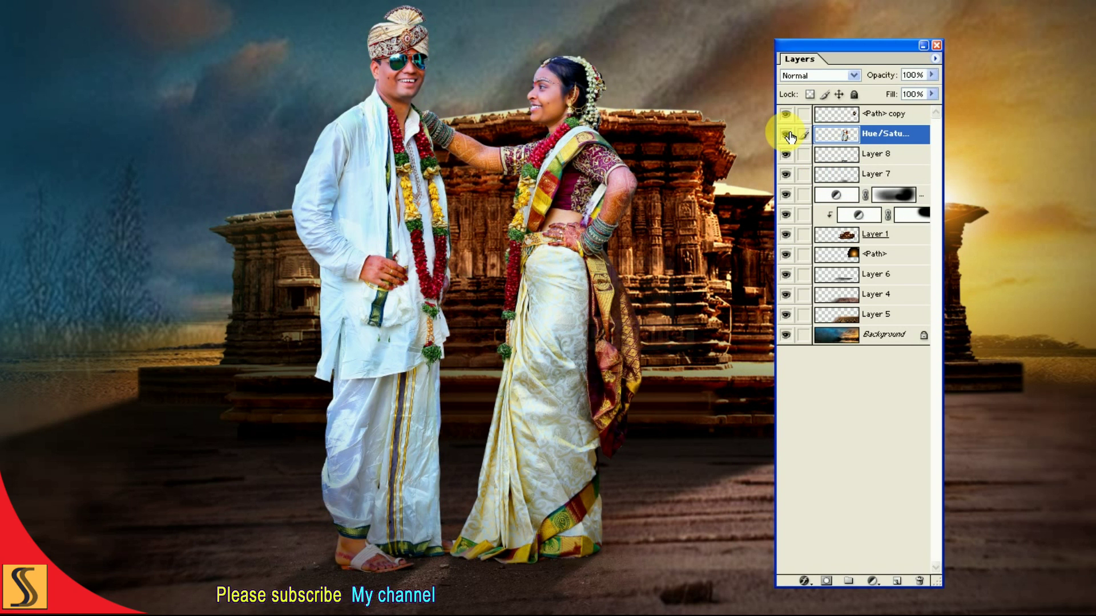
pyautogui.hotkey('ctrl', '0')
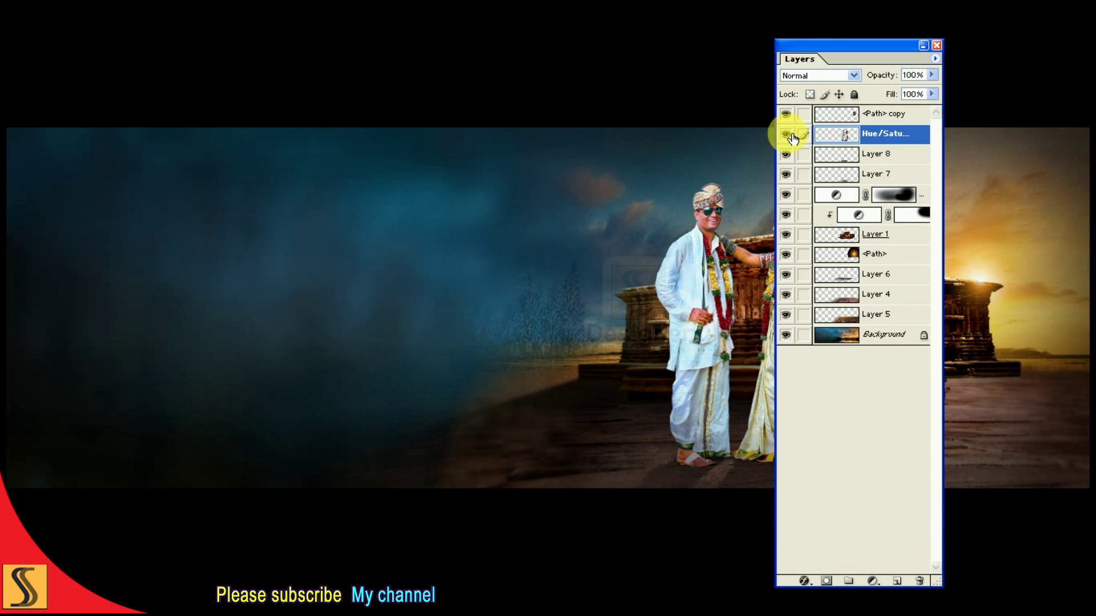
pyautogui.press('Tab')
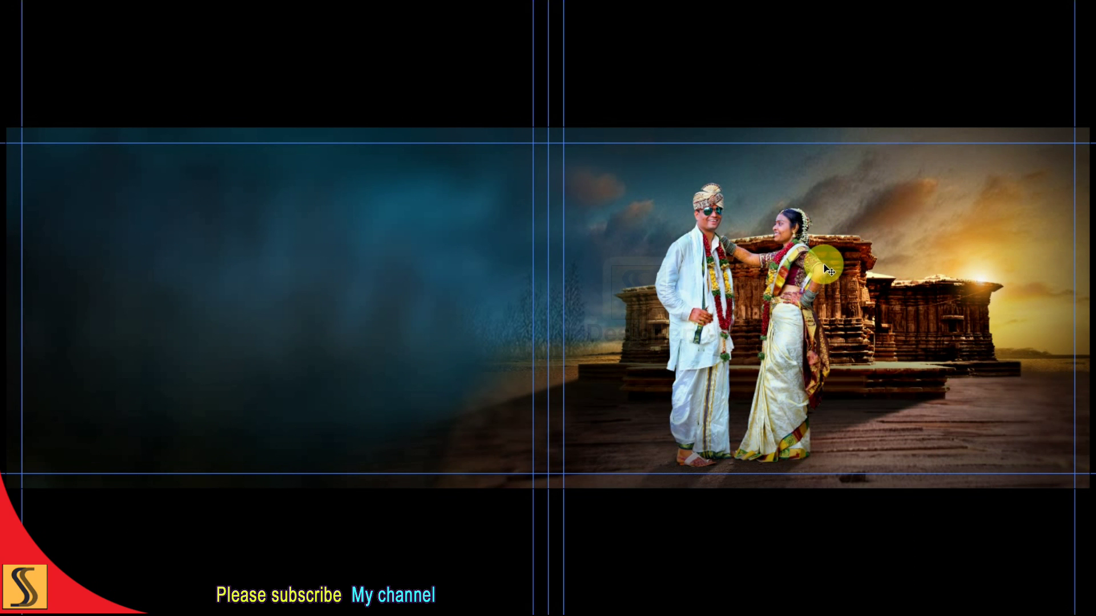
# Step: Reshow and reposition the Layers palette, toggle the couple layer to compare, and restore full-screen view
pyautogui.press('F7')
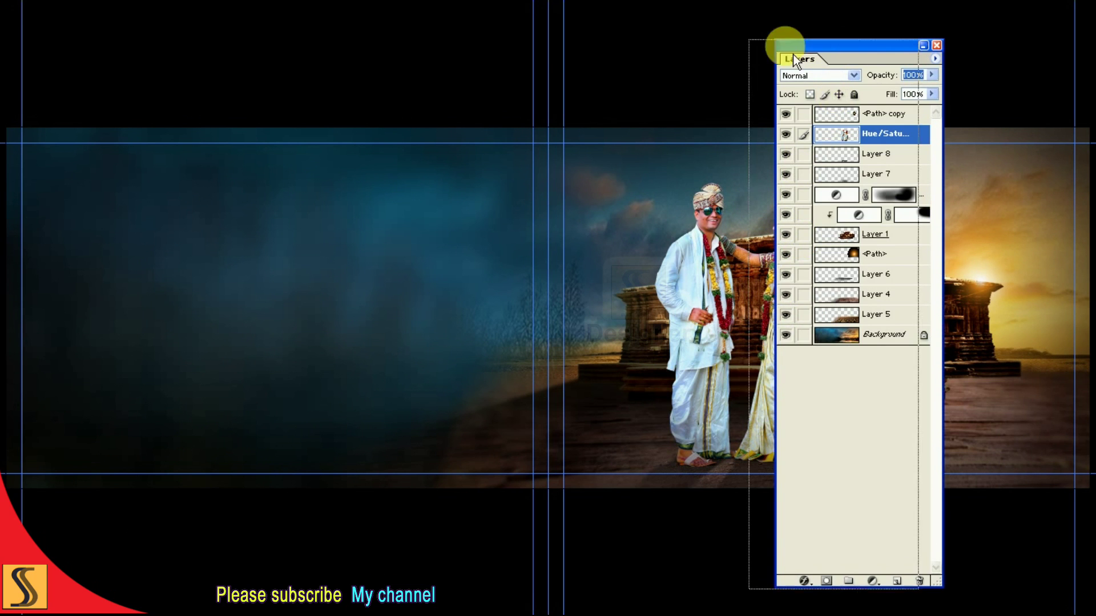
pyautogui.moveTo(807, 43); pyautogui.dragTo(327, 54)
pyautogui.click(309, 144)
pyautogui.press('Tab')
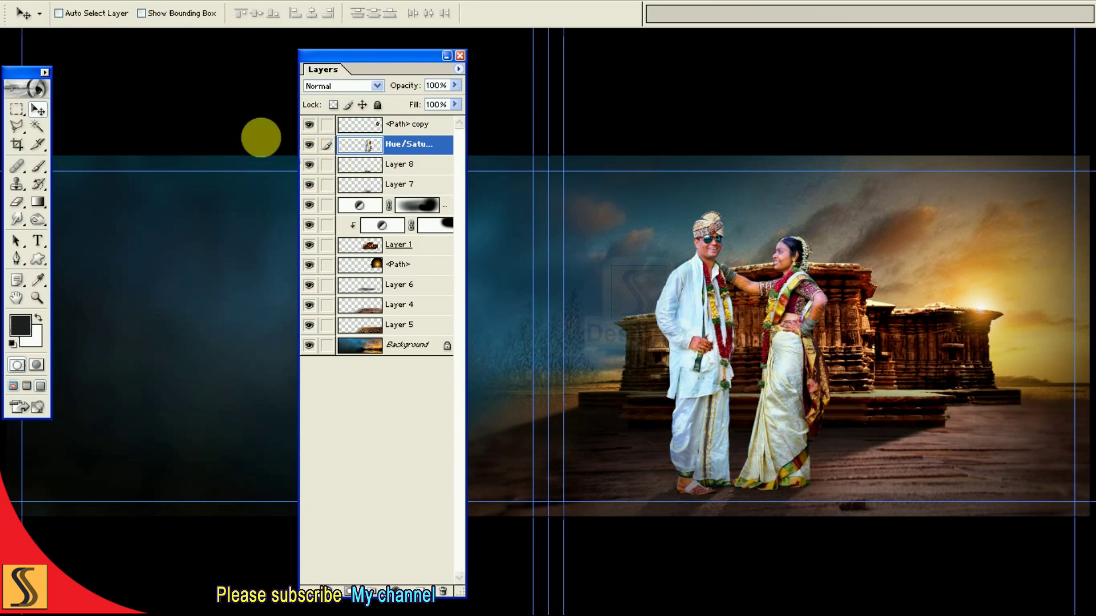
pyautogui.hotkey('alt', 'w')
pyautogui.press('Escape')
pyautogui.press('w')
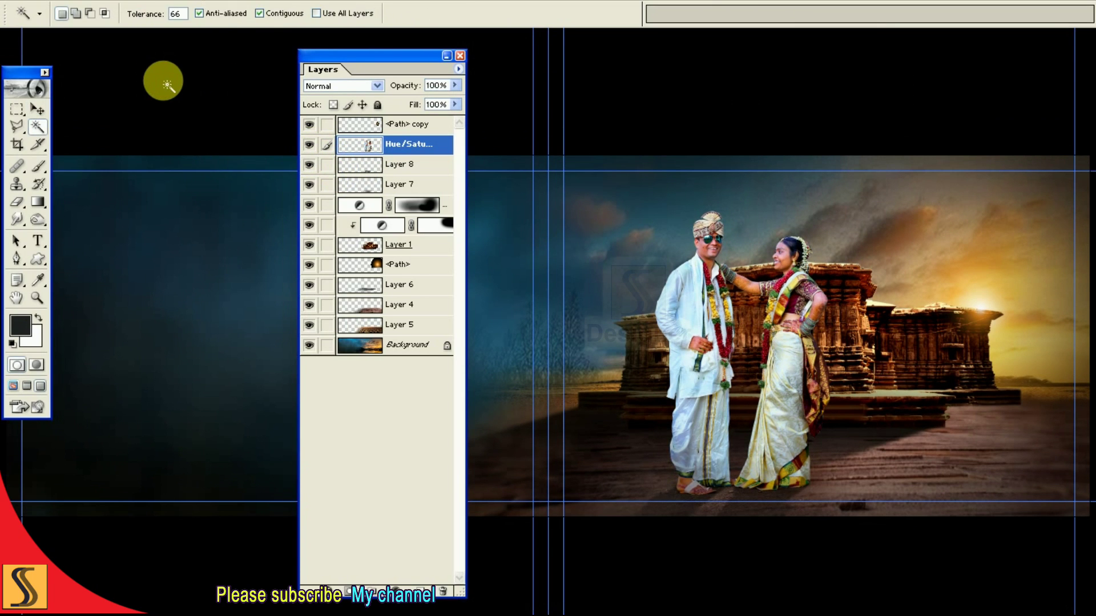
pyautogui.press('f')
pyautogui.press('f')
pyautogui.press('v')
# Step: Shift the midtones with Color Balance to about +25, -3, -36, warming toward red and yellow
pyautogui.click(63, 7)
pyautogui.moveTo(85, 45)
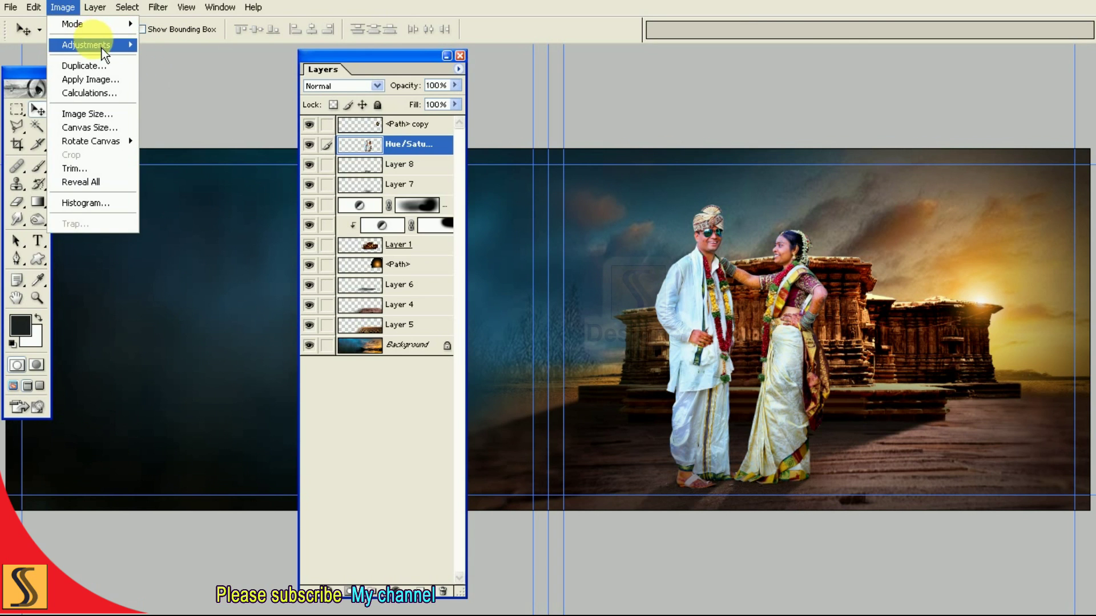
pyautogui.click(210, 113)
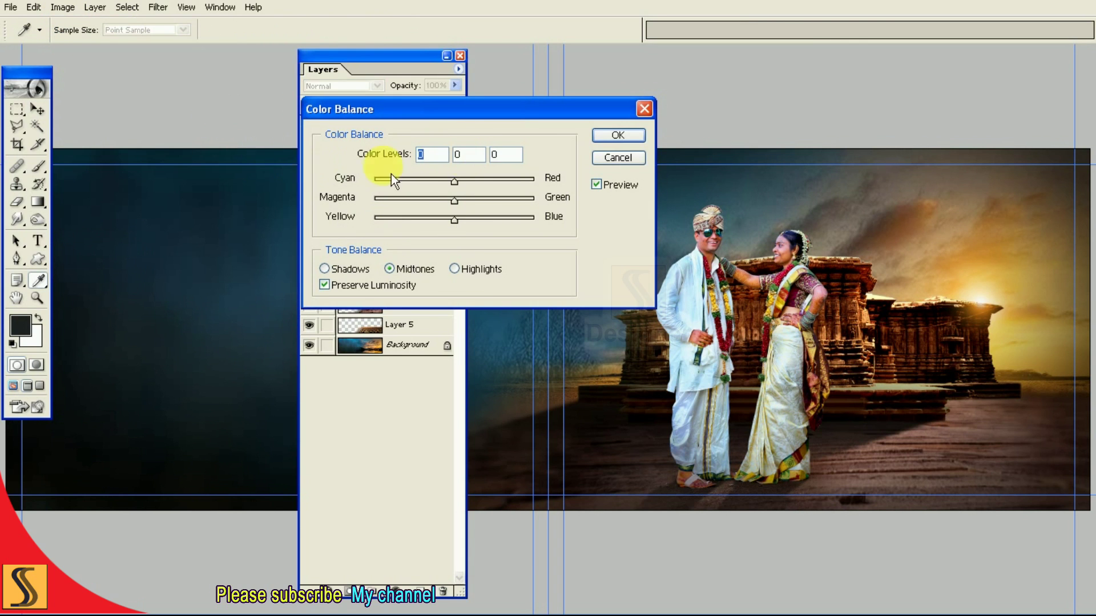
pyautogui.moveTo(452, 118); pyautogui.dragTo(383, 111)
pyautogui.moveTo(376, 195)
pyautogui.mouseDown()
pyautogui.moveTo(455, 196)
pyautogui.moveTo(387, 205)
pyautogui.moveTo(387, 175)
pyautogui.mouseUp()
pyautogui.moveTo(374, 213); pyautogui.dragTo(354, 221)
pyautogui.click(402, 183)
pyautogui.moveTo(381, 201); pyautogui.dragTo(379, 200)
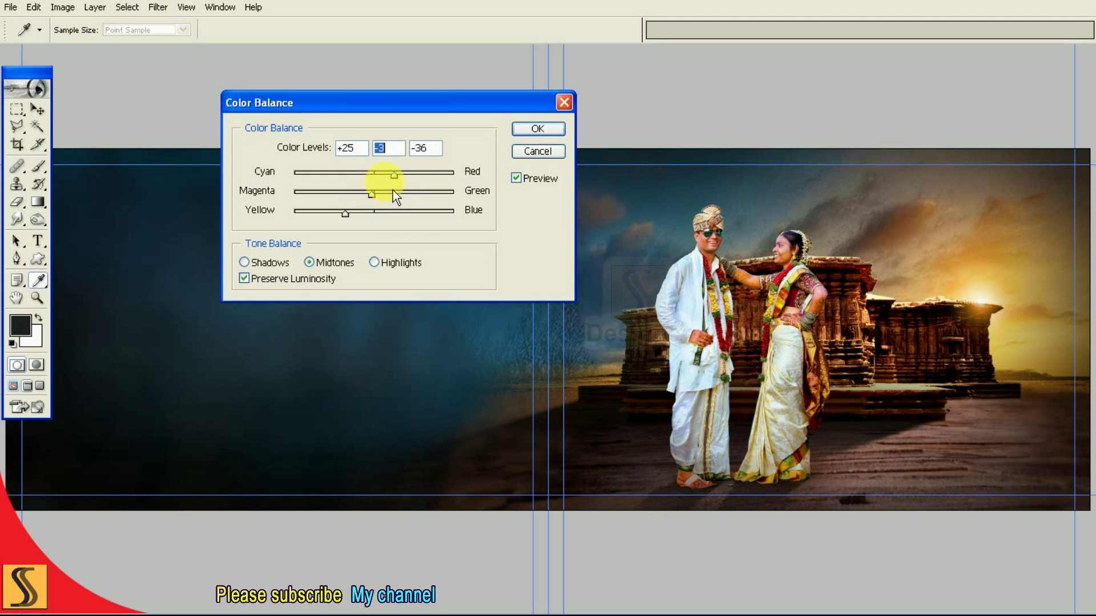
pyautogui.click(537, 130)
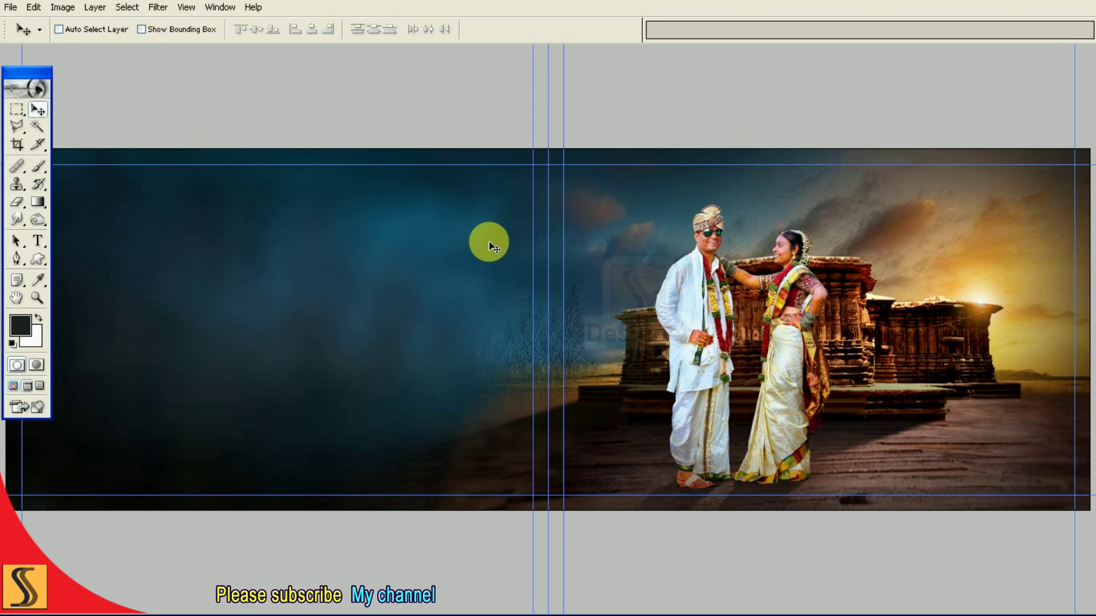
# Step: Partly fade the Color Balance change with Edit > Fade
pyautogui.hotkey('ctrl', 'shift', 'f')
pyautogui.write('5')
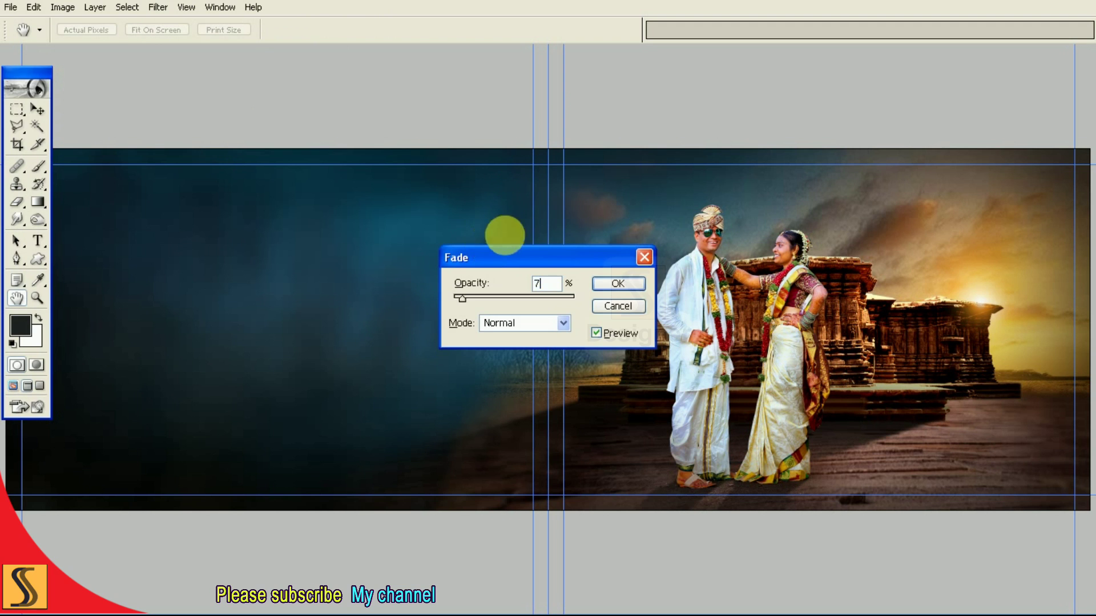
pyautogui.write('0')
pyautogui.click(617, 284)
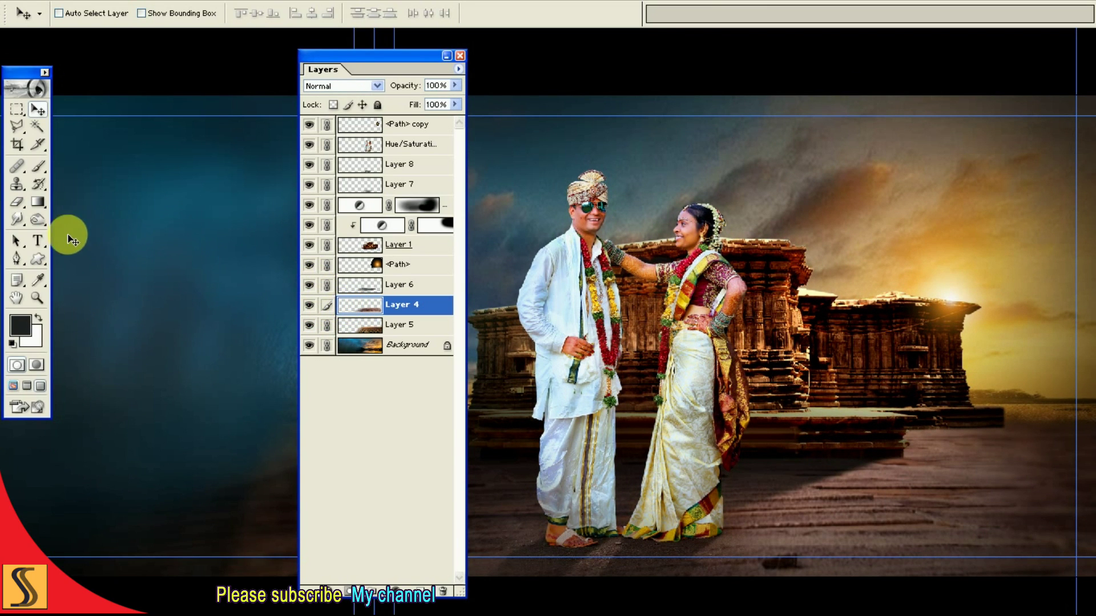
# Step: Select the Dodge Tool at 76% exposure and size the brush for the ground
pyautogui.click(43, 221)
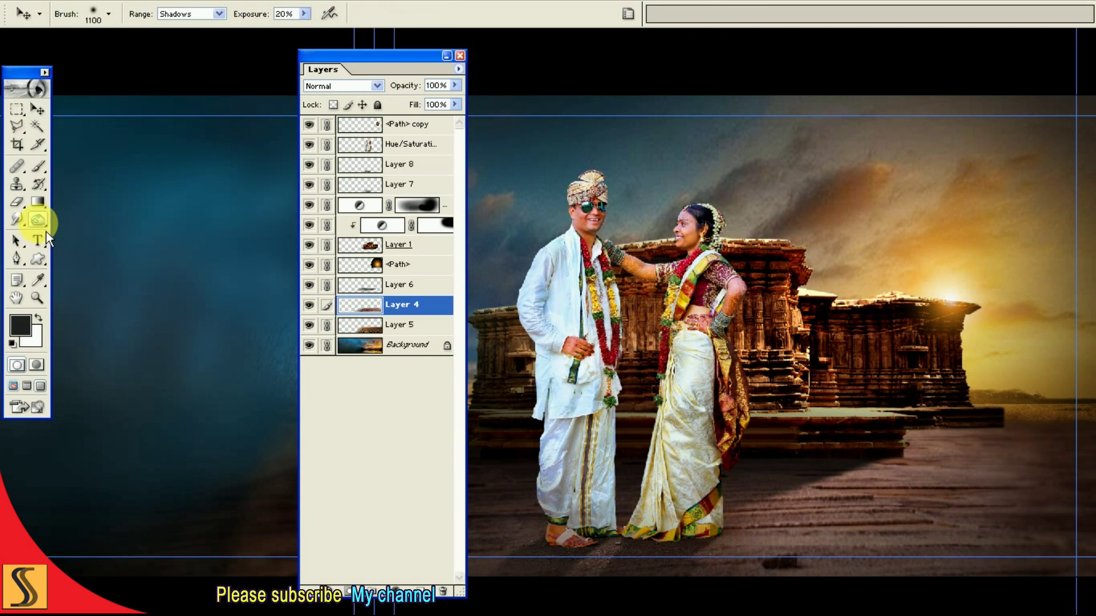
pyautogui.click(94, 219)
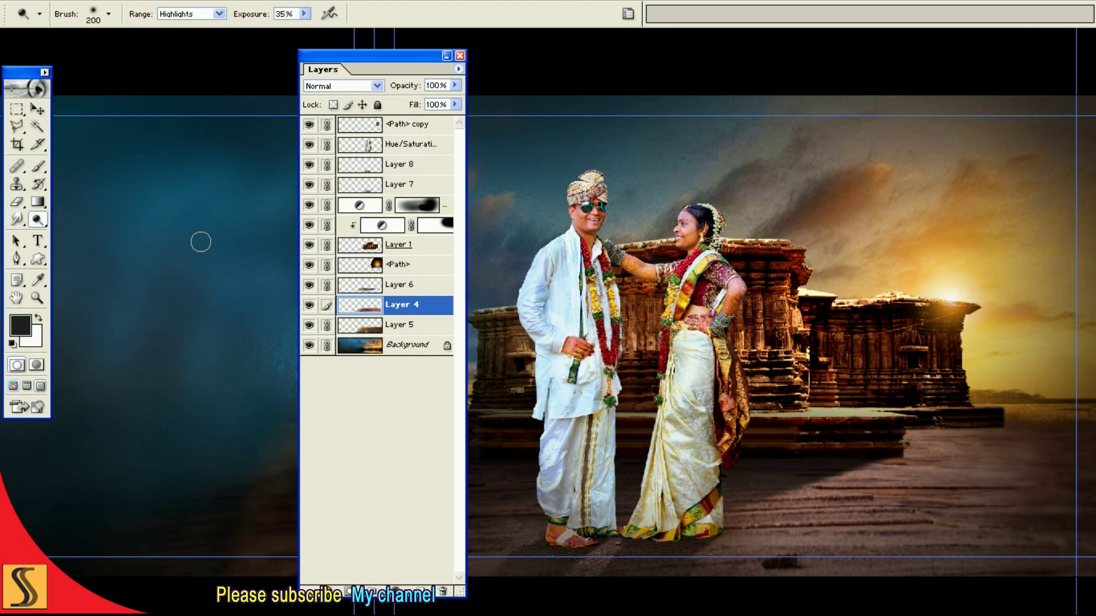
pyautogui.moveTo(349, 37); pyautogui.dragTo(347, 36)
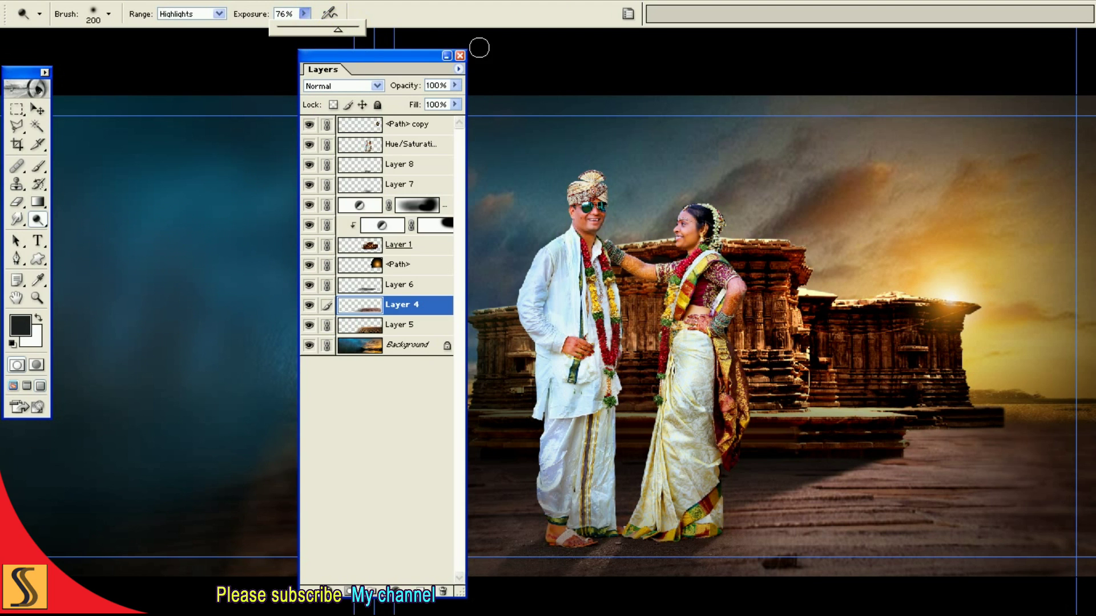
pyautogui.hotkey('shift', 'Tab')
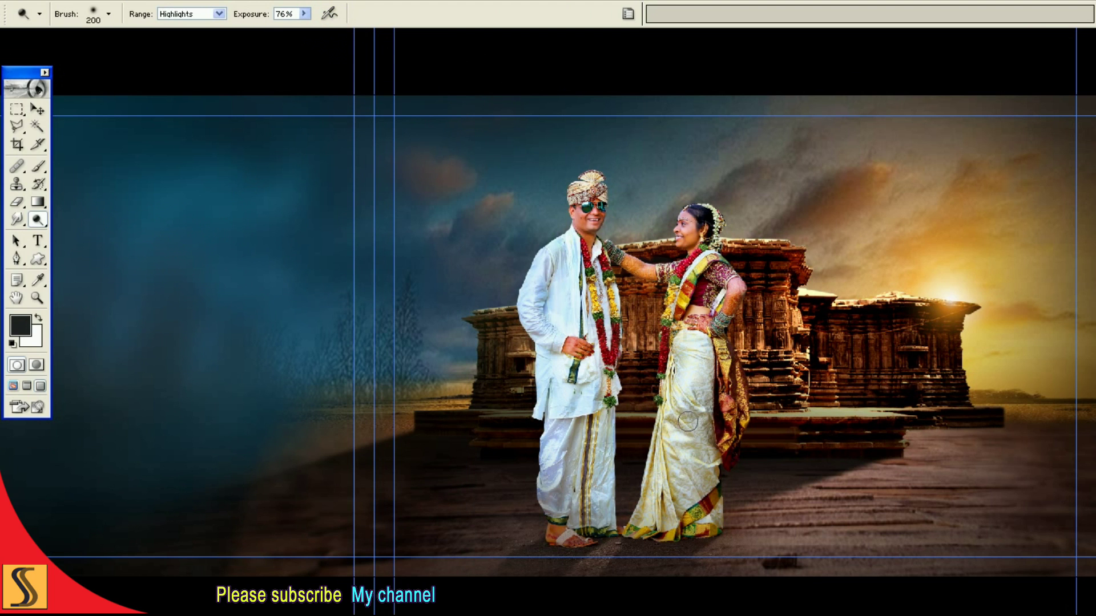
pyautogui.press(']')
pyautogui.press(']')
pyautogui.press(']')
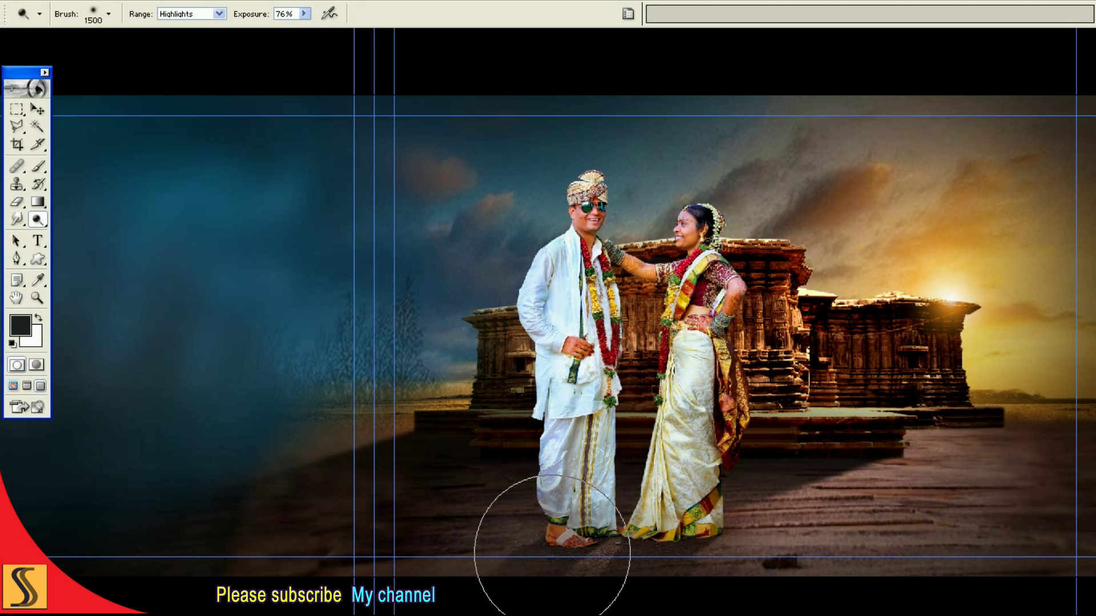
pyautogui.press('[')
pyautogui.press('[')
pyautogui.press('[')
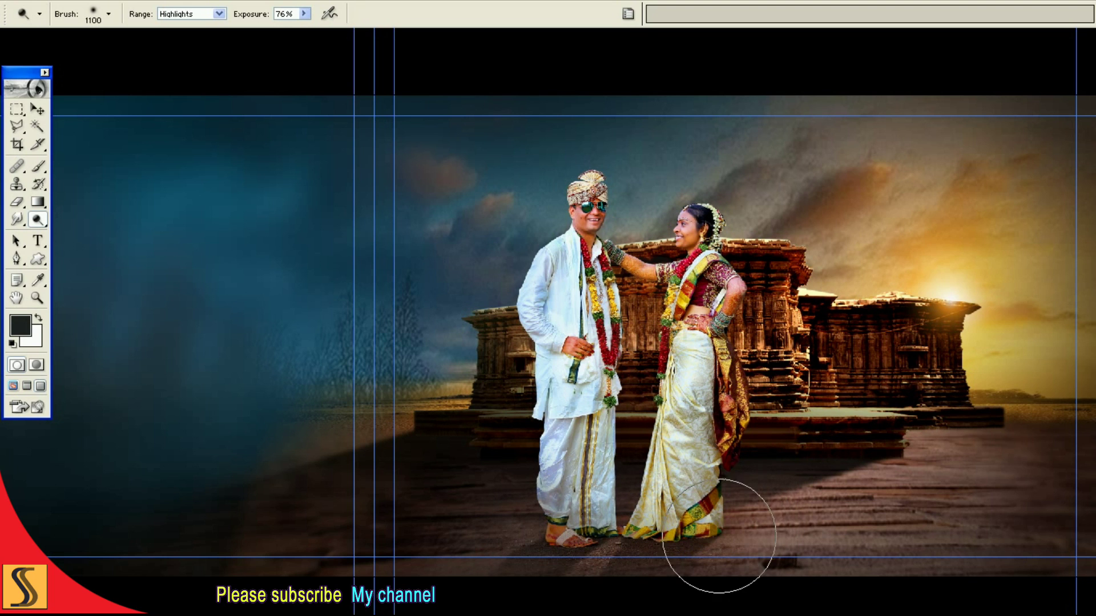
pyautogui.press(']')
pyautogui.press(']')
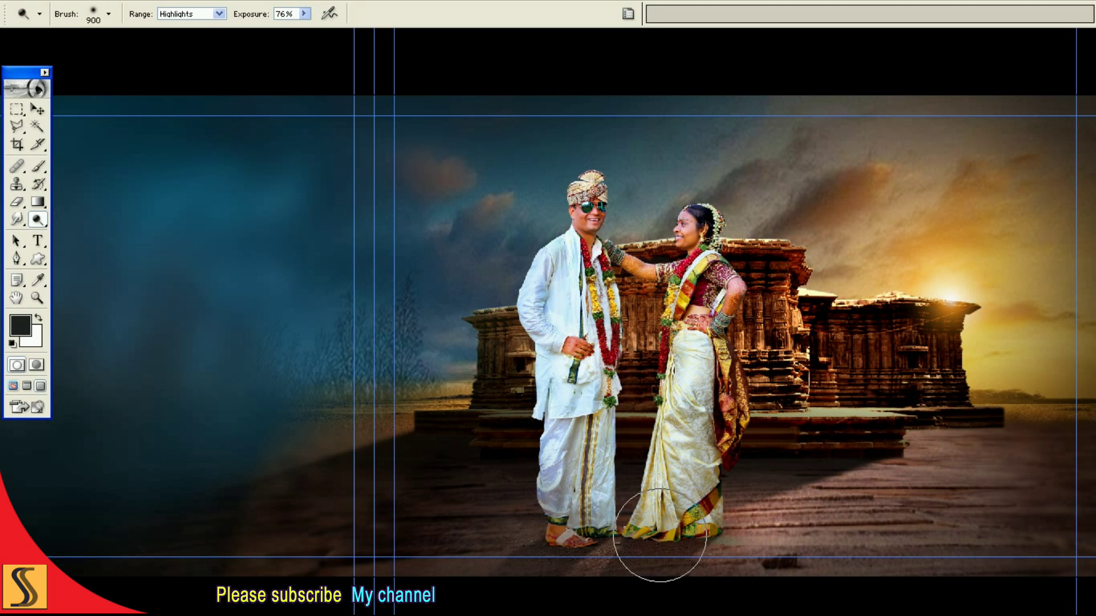
pyautogui.press('[')
pyautogui.press('[')
pyautogui.press('[')
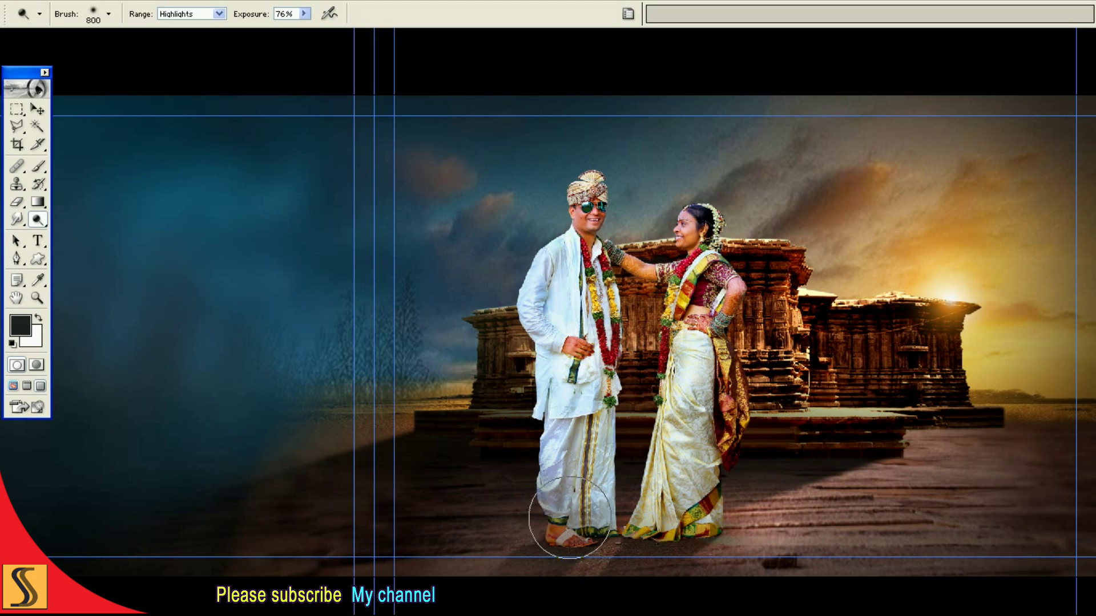
# Step: Dodge the ground under the couple's feet, then a gentler pass at 20% exposure
pyautogui.moveTo(508, 524)
pyautogui.mouseDown()
pyautogui.moveTo(656, 540)
pyautogui.moveTo(832, 521)
pyautogui.moveTo(701, 564)
pyautogui.mouseUp()
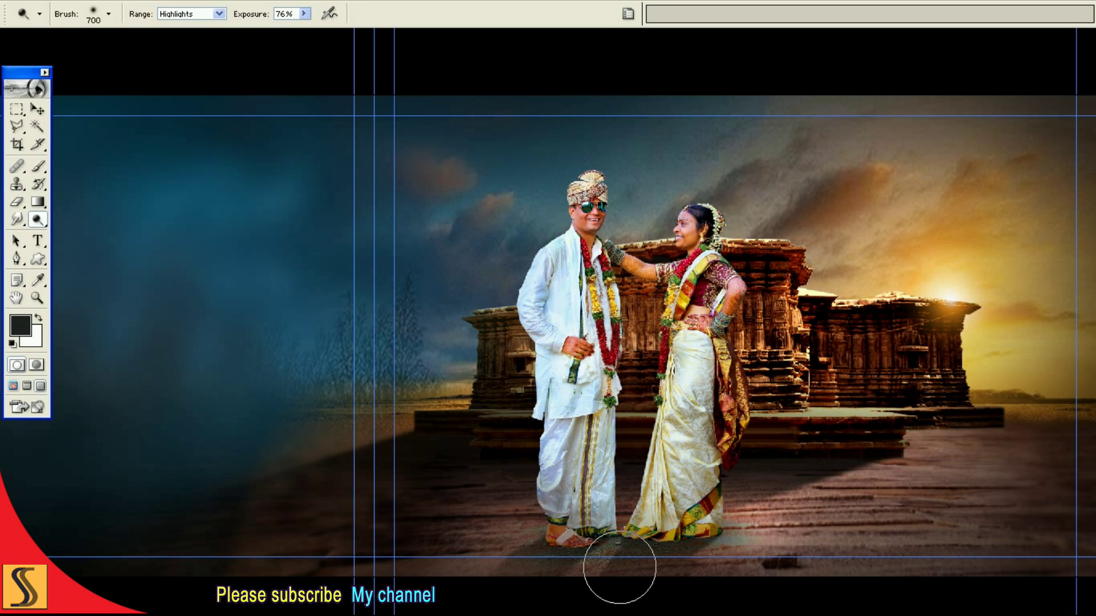
pyautogui.moveTo(618, 567); pyautogui.dragTo(620, 575)
pyautogui.press('2')
pyautogui.press('[')
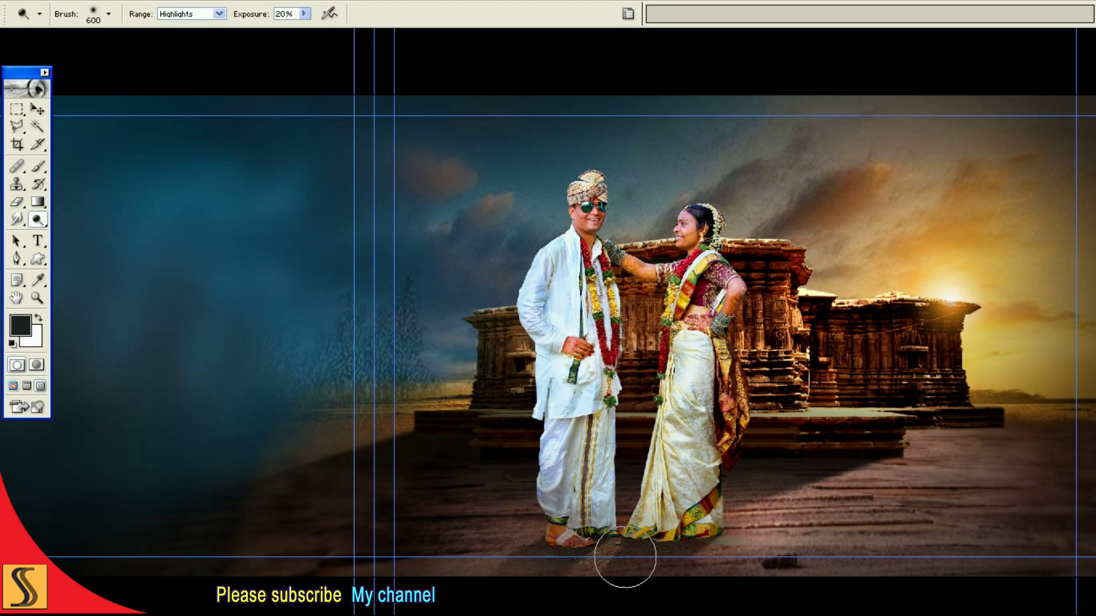
pyautogui.moveTo(490, 534)
pyautogui.mouseDown()
pyautogui.moveTo(866, 587)
pyautogui.moveTo(773, 562)
pyautogui.mouseUp()
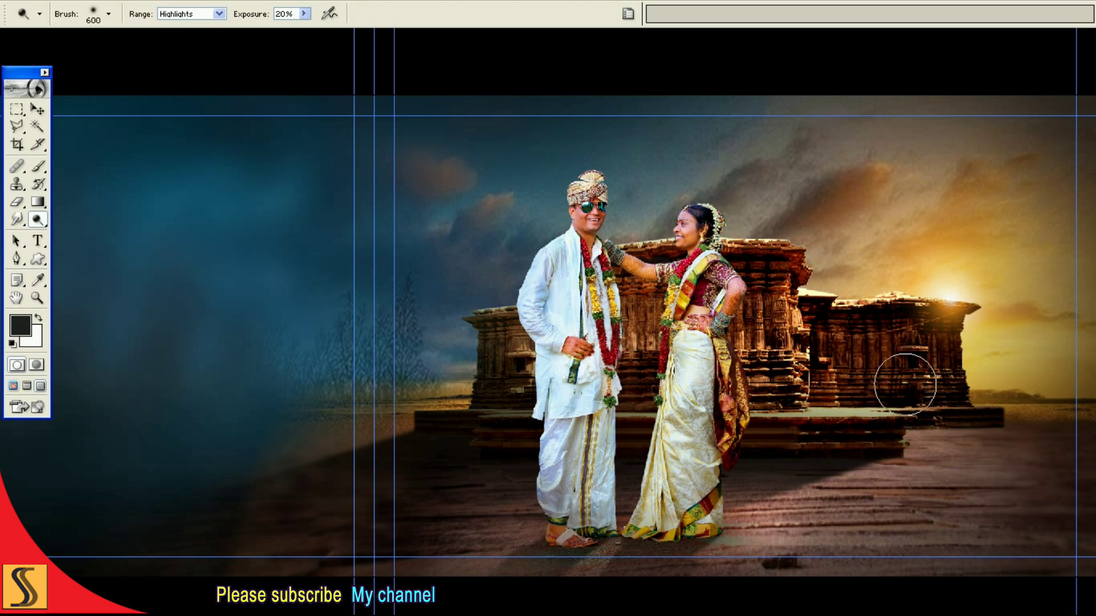
pyautogui.click(45, 281)
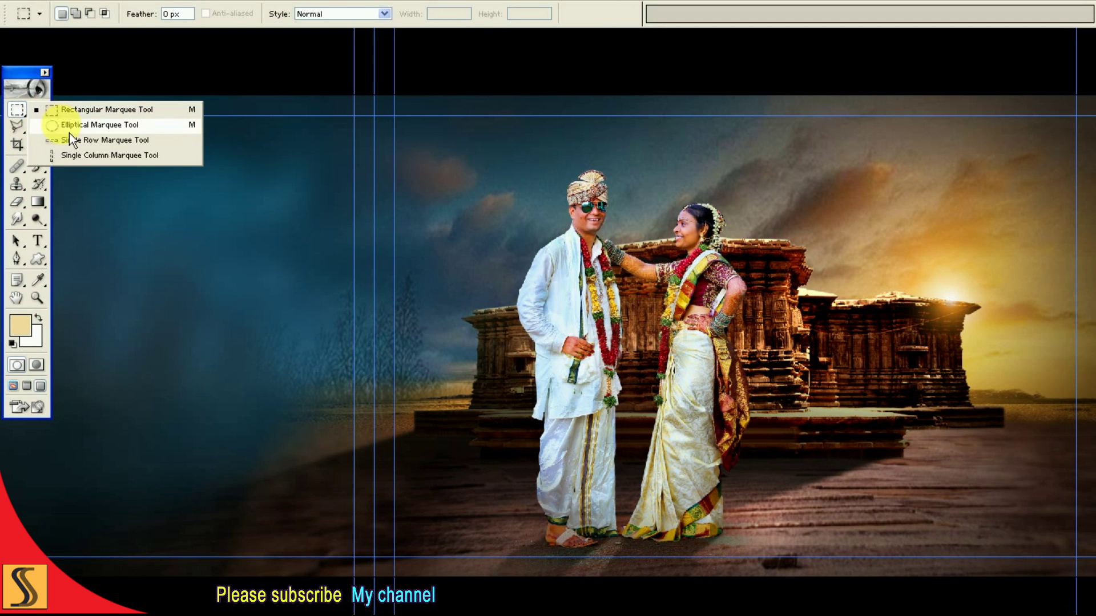
# Step: Select an ellipse around the couple's lower bodies and fill it with beige on a new layer
pyautogui.moveTo(23, 120); pyautogui.dragTo(68, 123)
pyautogui.hotkey('ctrl', ';')
pyautogui.moveTo(555, 360); pyautogui.dragTo(800, 479)
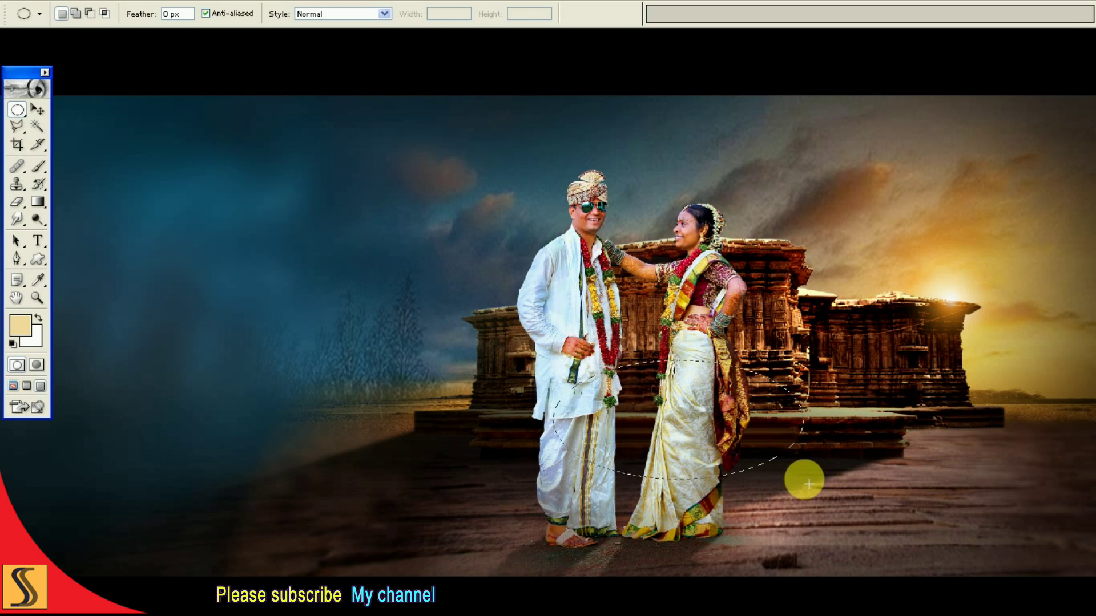
pyautogui.press('F7')
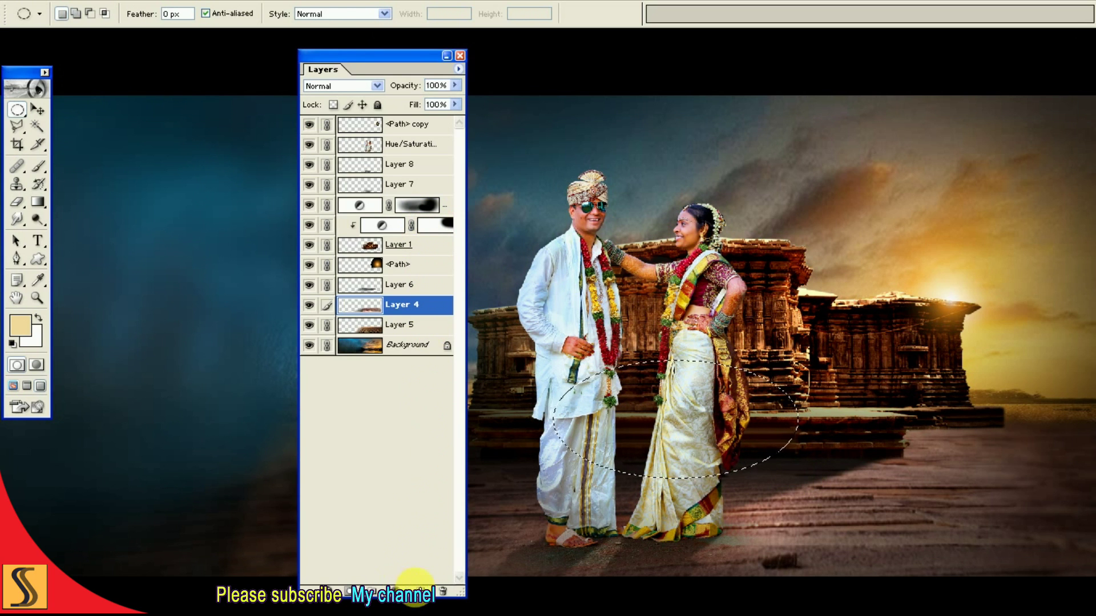
pyautogui.click(432, 592)
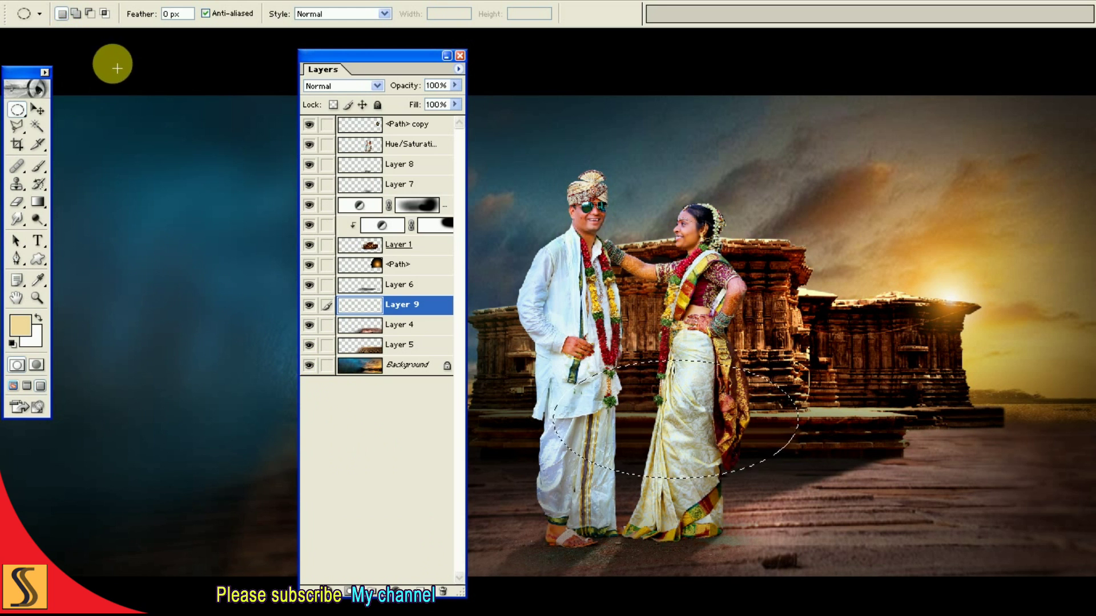
pyautogui.press('f')
pyautogui.press('f')
pyautogui.press('v')
pyautogui.click(33, 7)
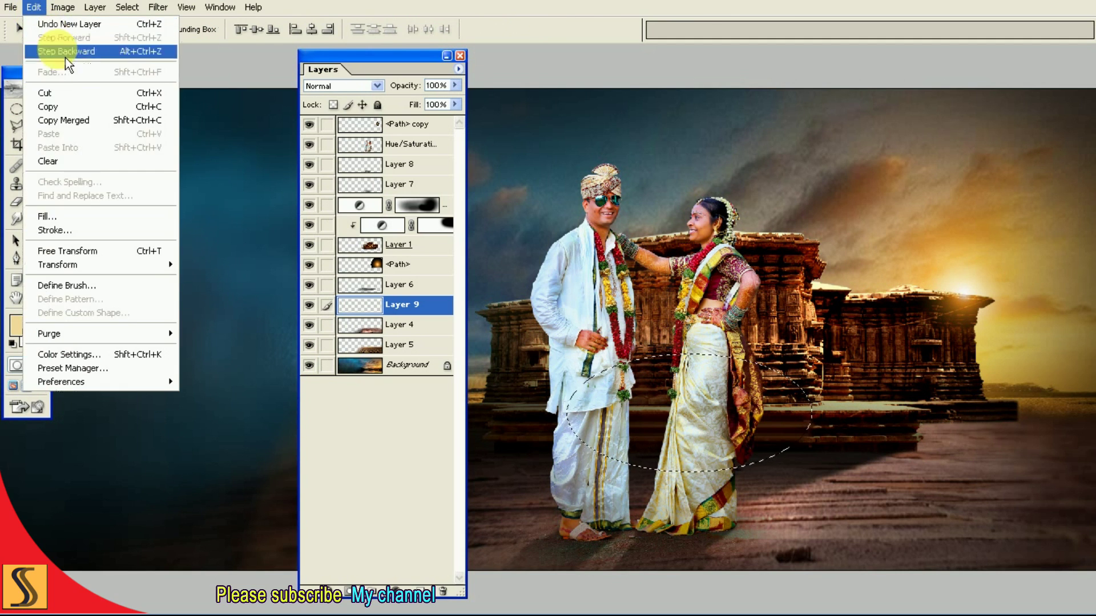
pyautogui.click(109, 217)
pyautogui.click(737, 267)
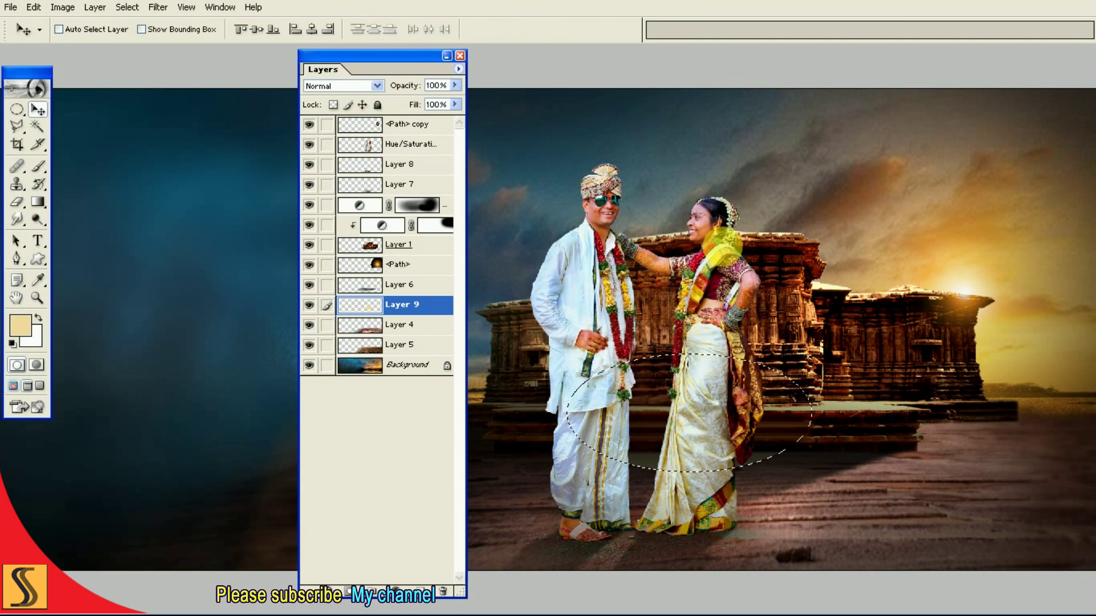
# Step: Move the beige ellipse under the couple's feet and transform it flatter and wider
pyautogui.hotkey('ctrl', 'd')
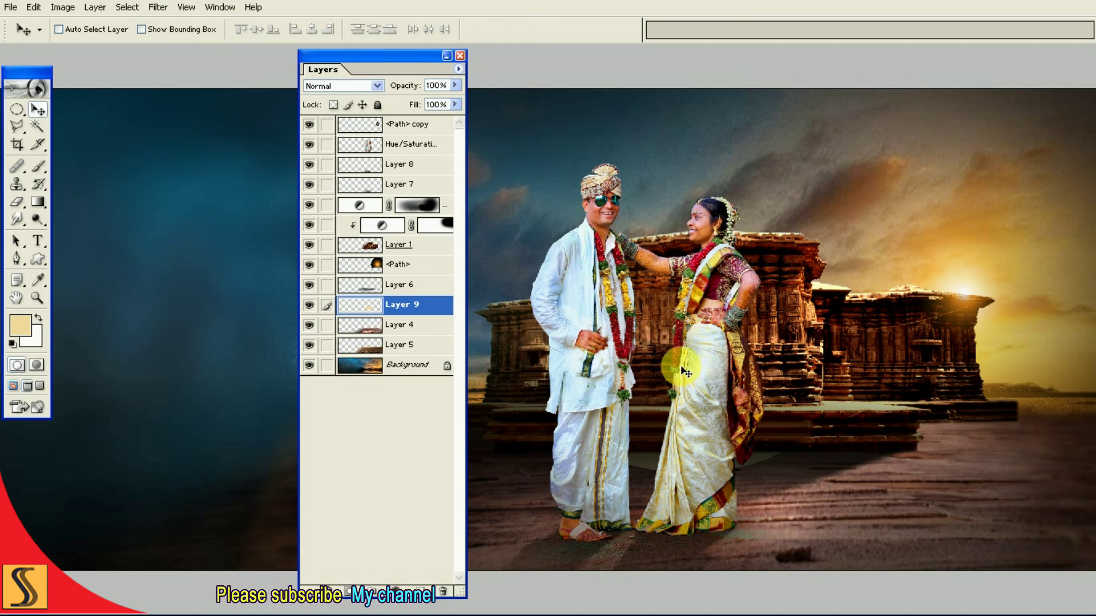
pyautogui.moveTo(722, 390); pyautogui.dragTo(689, 472)
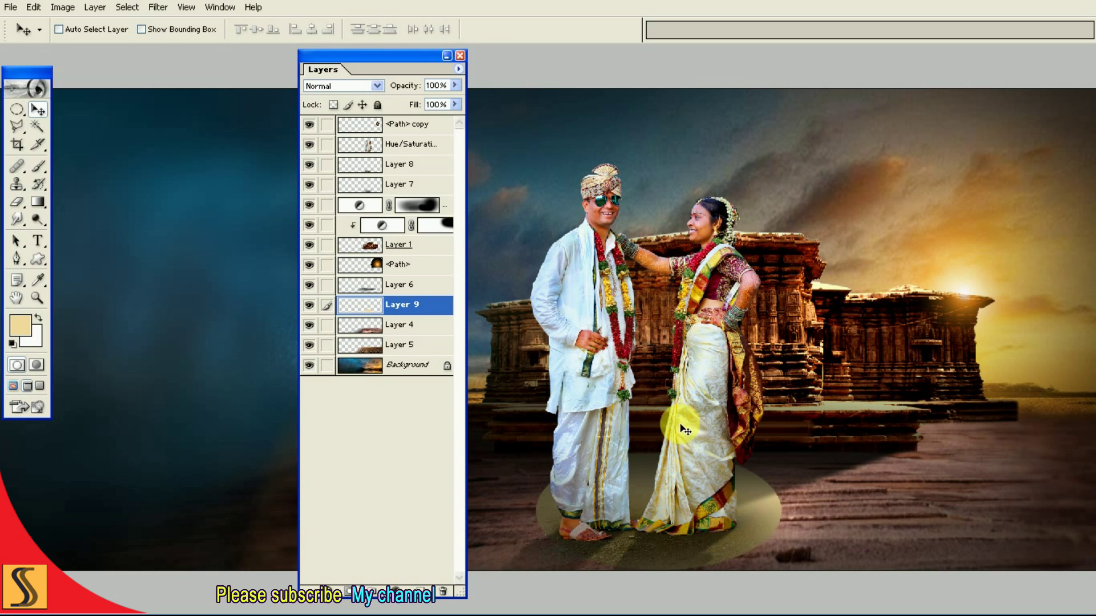
pyautogui.hotkey('ctrl', 't')
pyautogui.moveTo(731, 461); pyautogui.dragTo(728, 478)
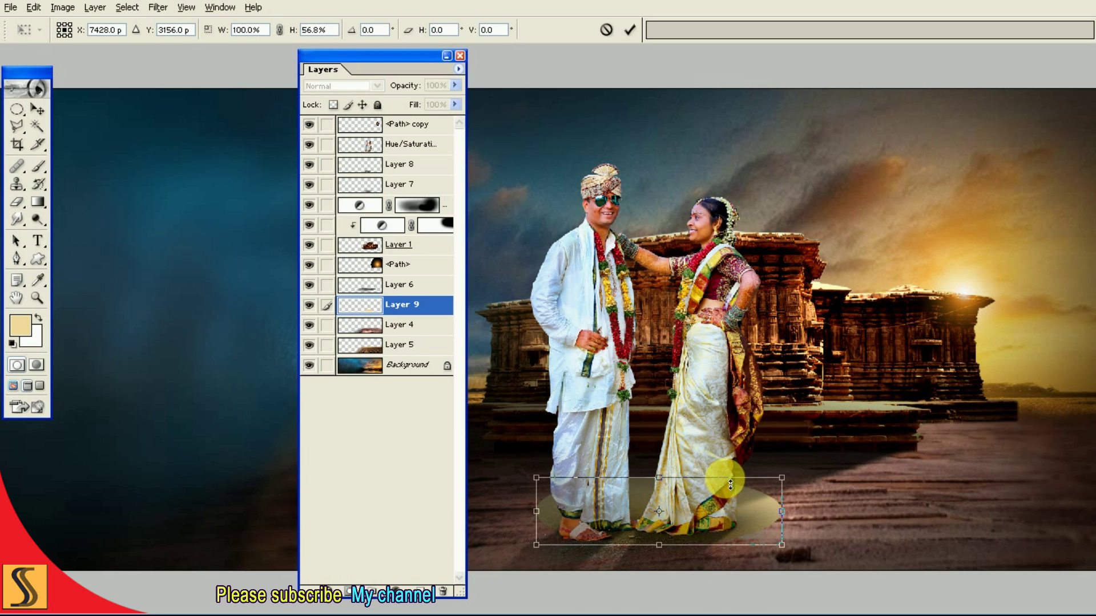
pyautogui.moveTo(783, 512); pyautogui.dragTo(816, 522)
pyautogui.moveTo(763, 478); pyautogui.dragTo(761, 519)
pyautogui.press('Return')
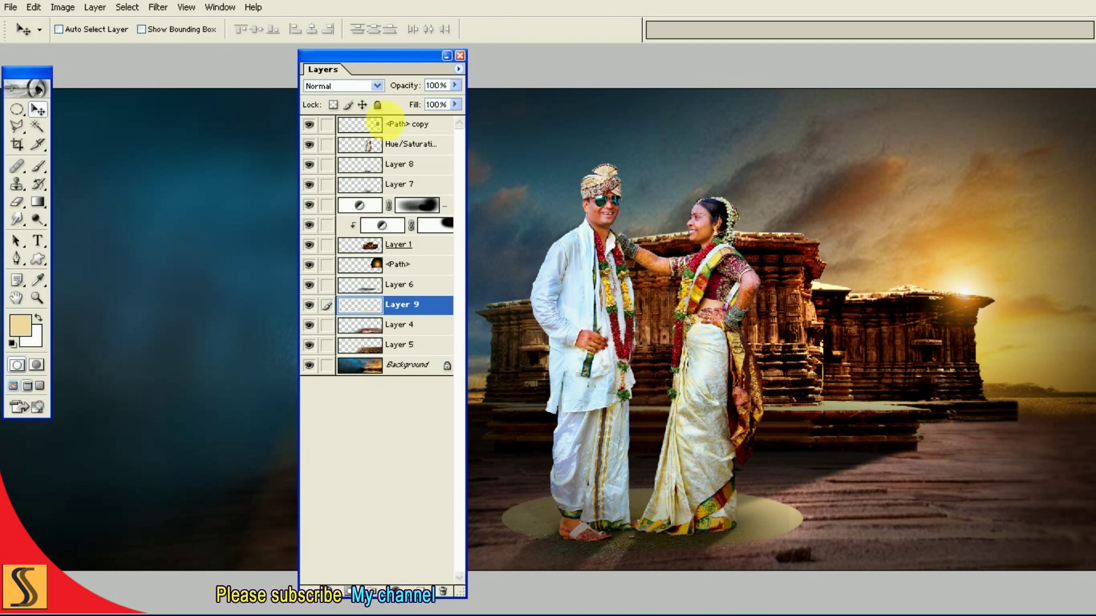
pyautogui.click(158, 7)
pyautogui.moveTo(167, 106)
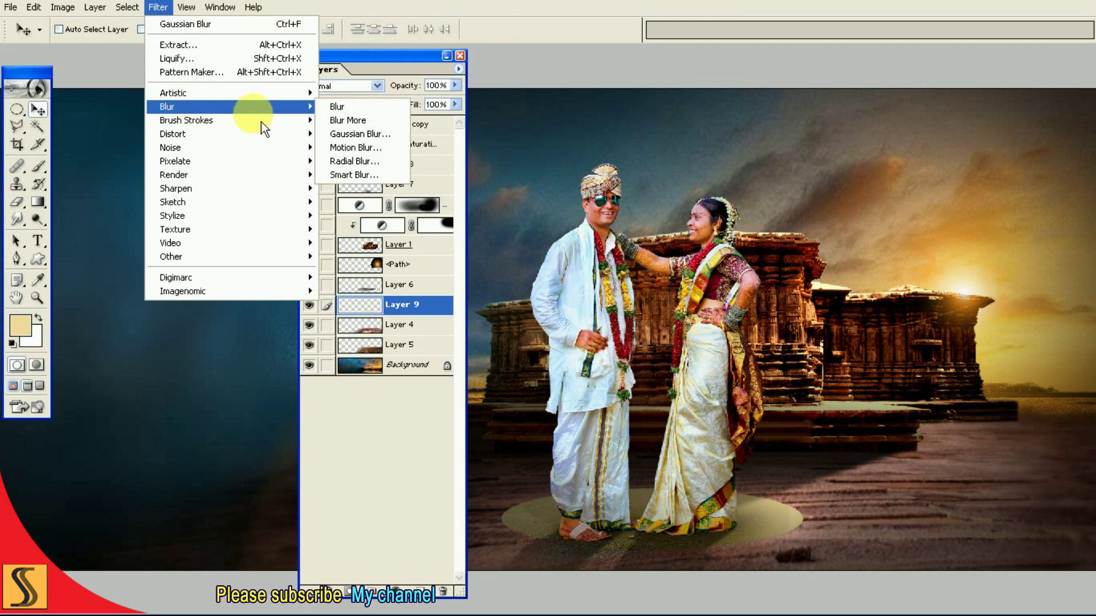
# Step: Apply a 190-pixel Gaussian Blur to Layer 9's beige ellipse
pyautogui.click(360, 136)
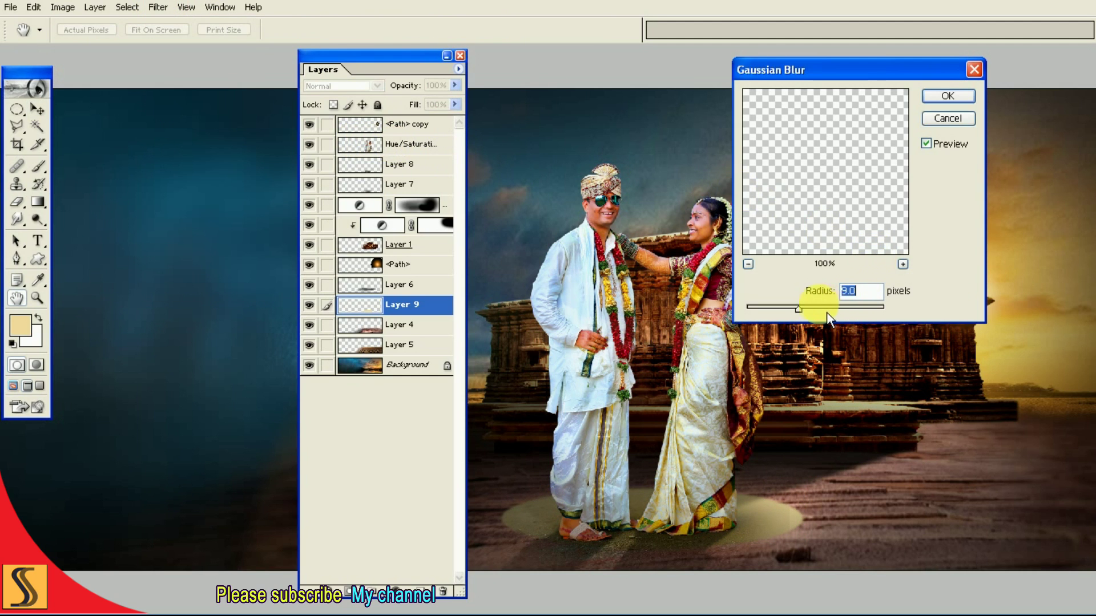
pyautogui.moveTo(855, 315); pyautogui.dragTo(925, 316)
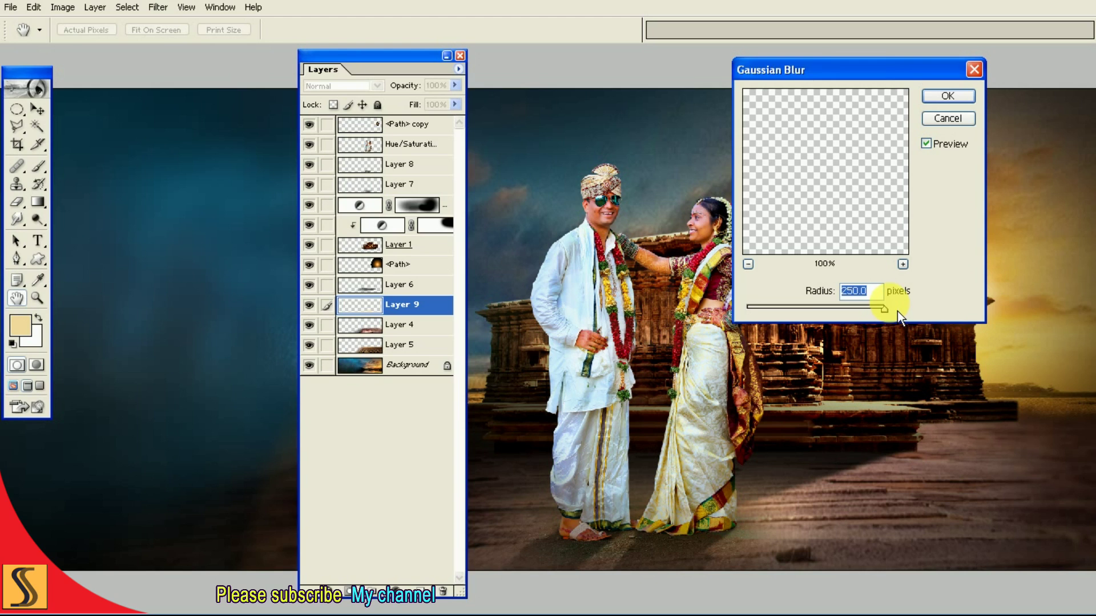
pyautogui.write('222')
pyautogui.press('BackSpace')
pyautogui.press('BackSpace')
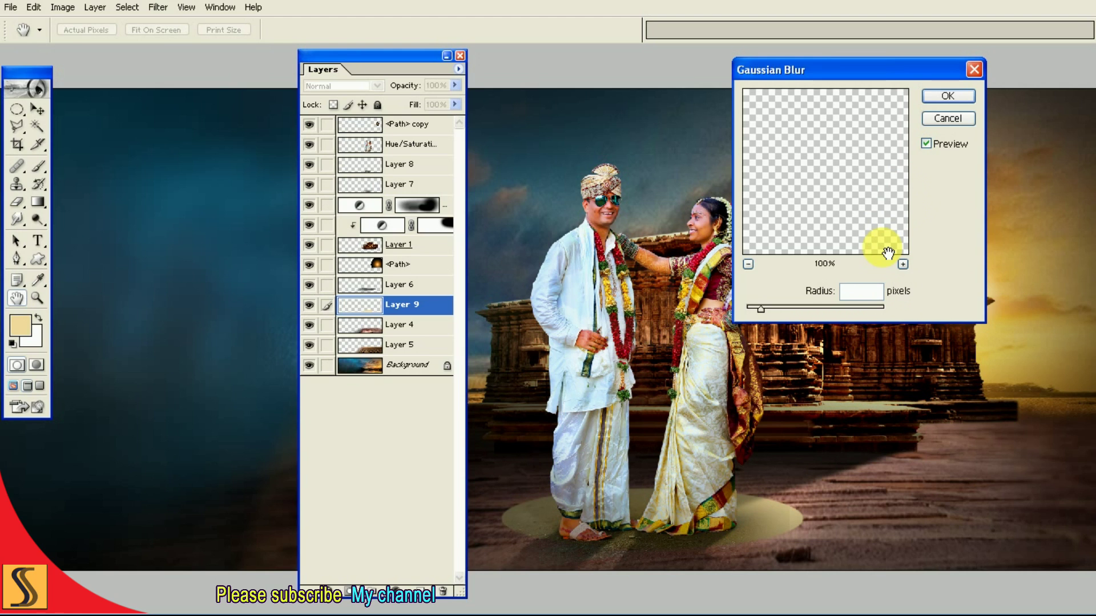
pyautogui.write('190')
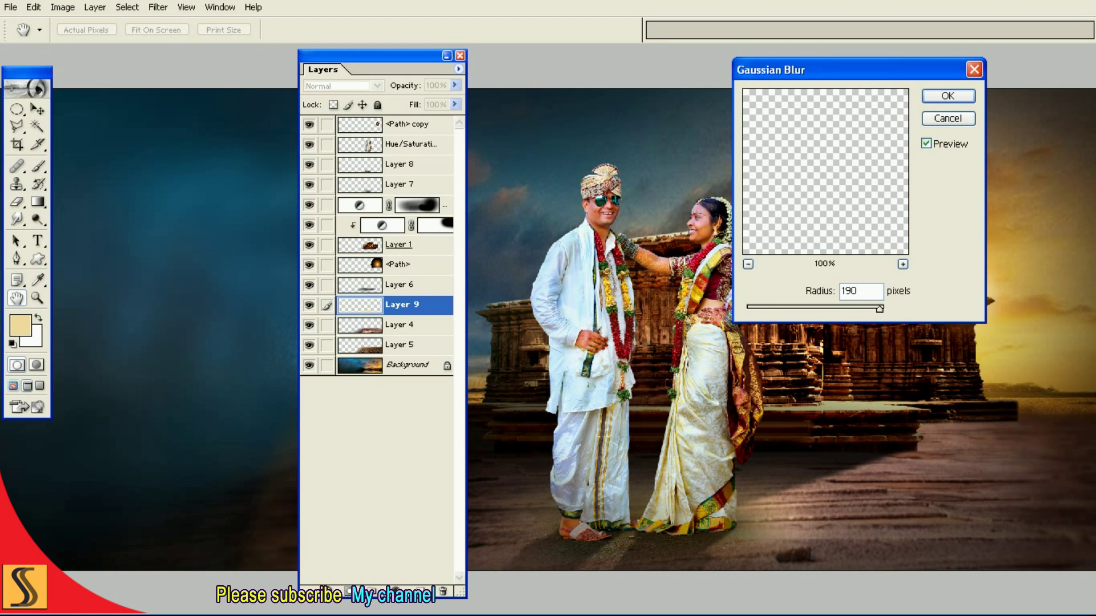
pyautogui.click(942, 96)
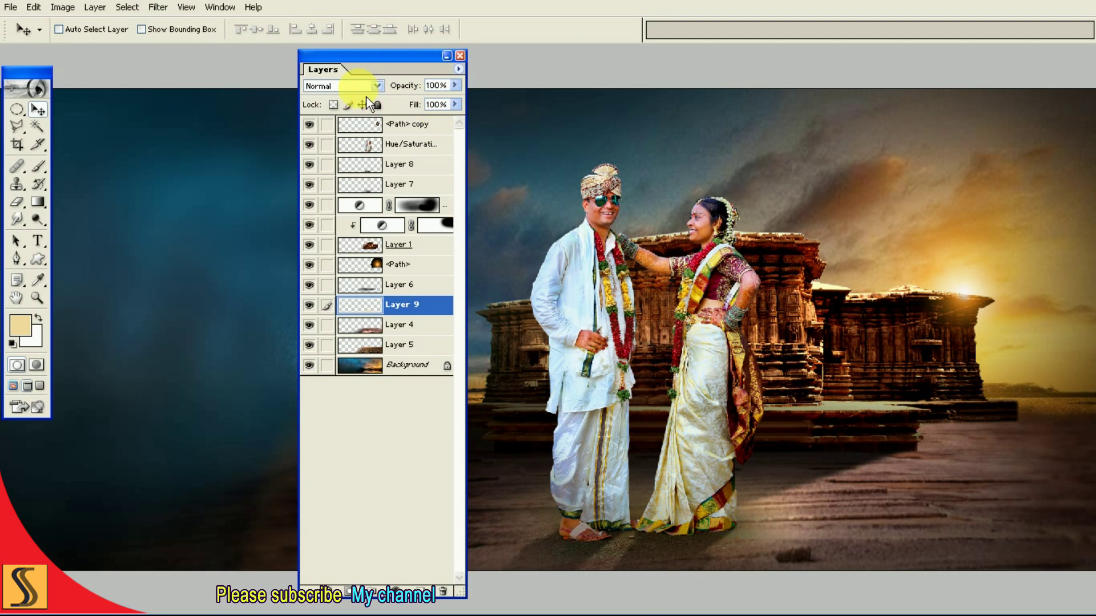
# Step: Try Layer 9 in Overlay mode and enlarge it, then reset to Normal and compare visibility
pyautogui.click(355, 87)
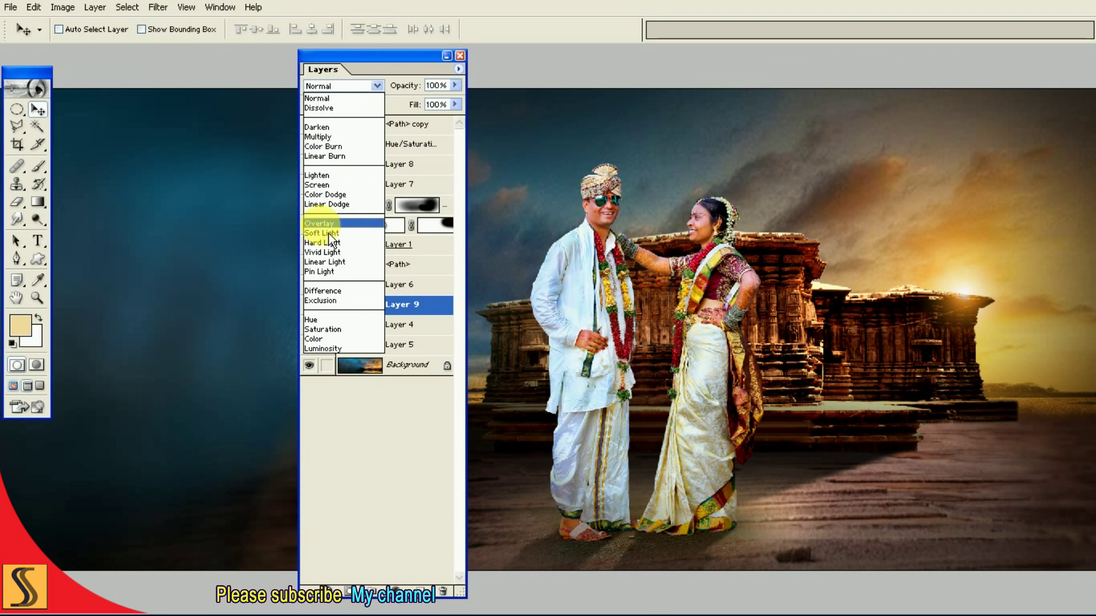
pyautogui.click(321, 223)
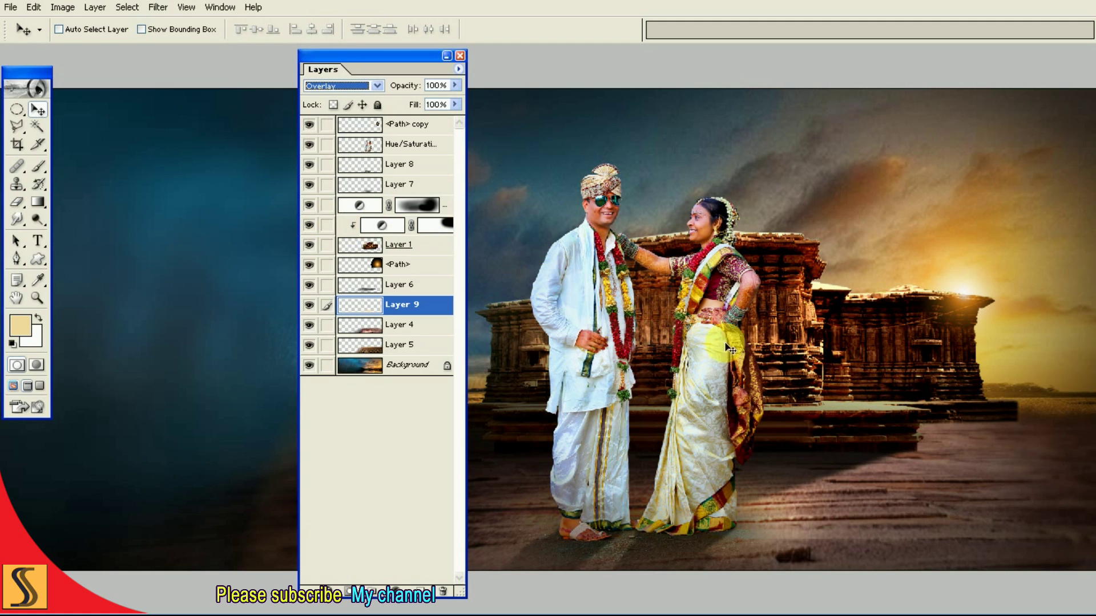
pyautogui.hotkey('ctrl', 't')
pyautogui.moveTo(862, 425); pyautogui.dragTo(995, 398)
pyautogui.moveTo(920, 417); pyautogui.dragTo(941, 425)
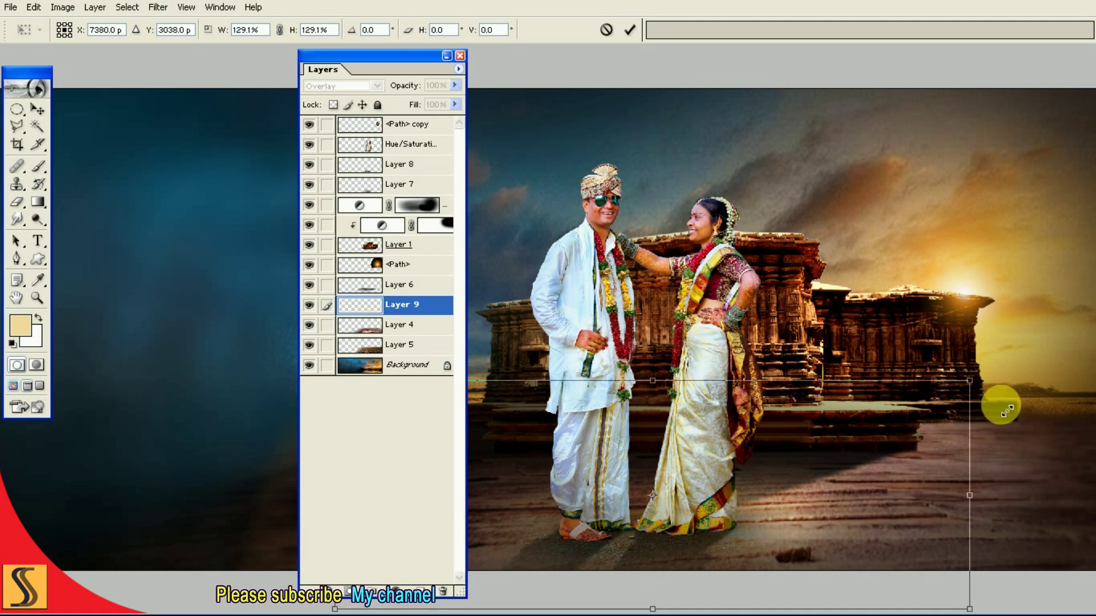
pyautogui.press('Return')
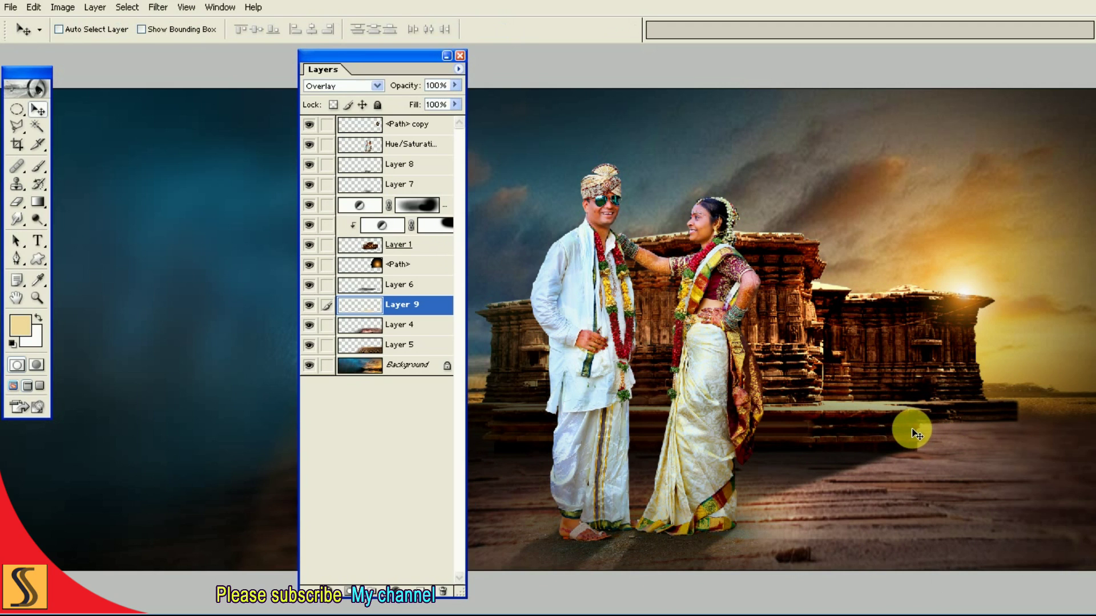
pyautogui.hotkey('shift', 'alt', 'n')
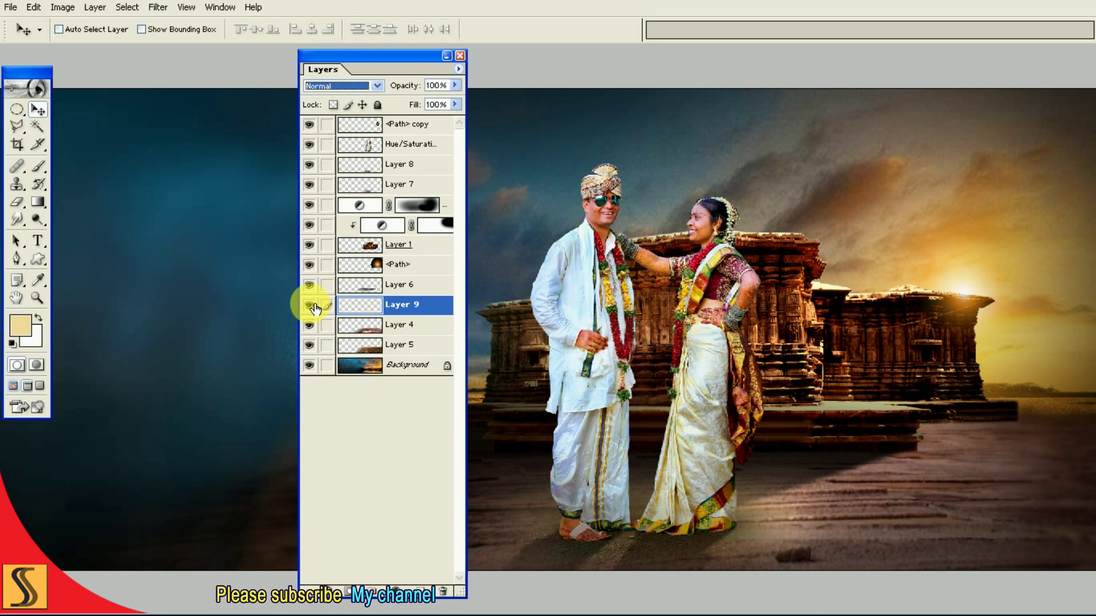
pyautogui.click(312, 306)
pyautogui.click(312, 307)
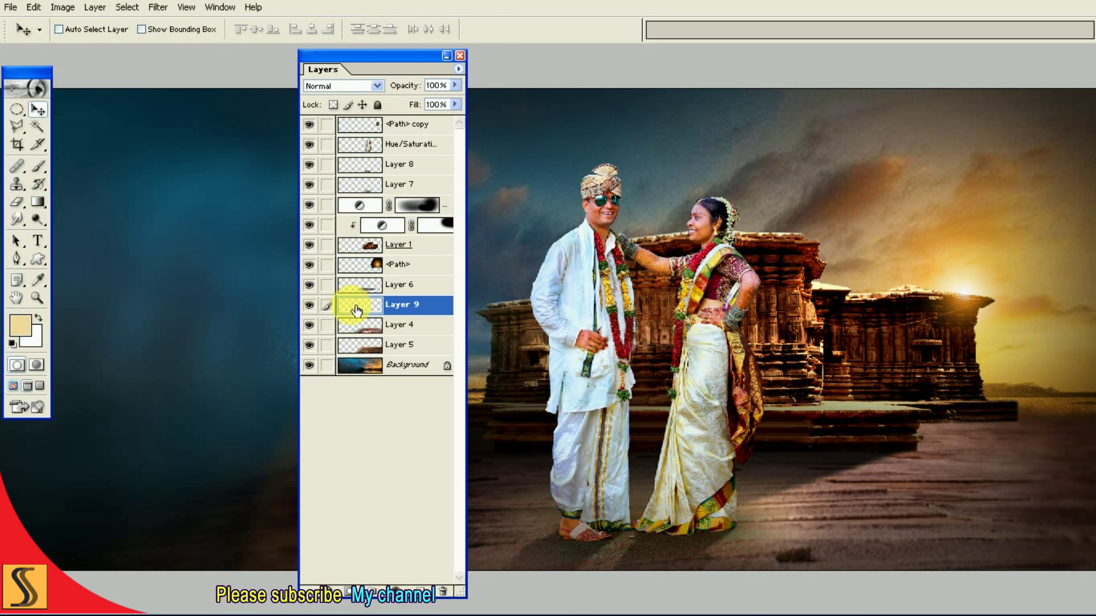
# Step: Set Layer 9 to Color Burn and scale it wider, squashed down toward the ground
pyautogui.click(338, 87)
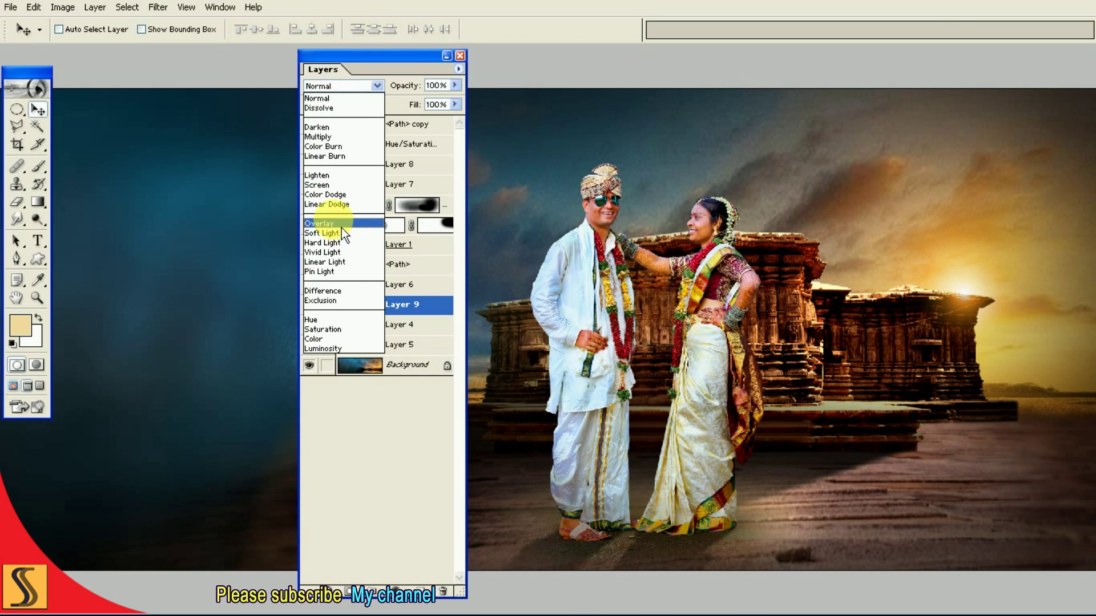
pyautogui.click(328, 148)
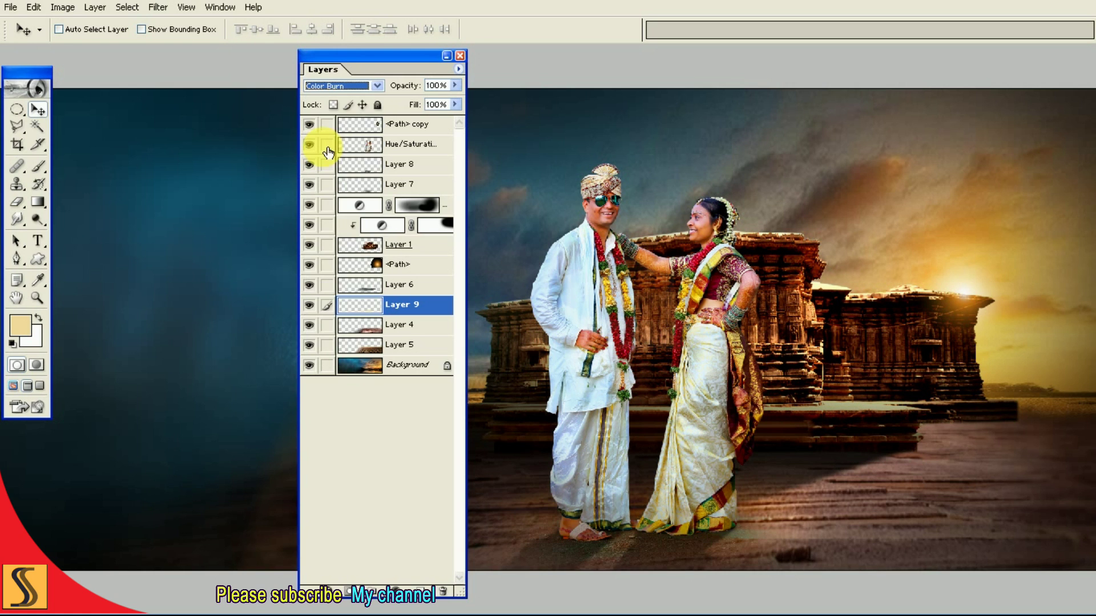
pyautogui.press('Tab')
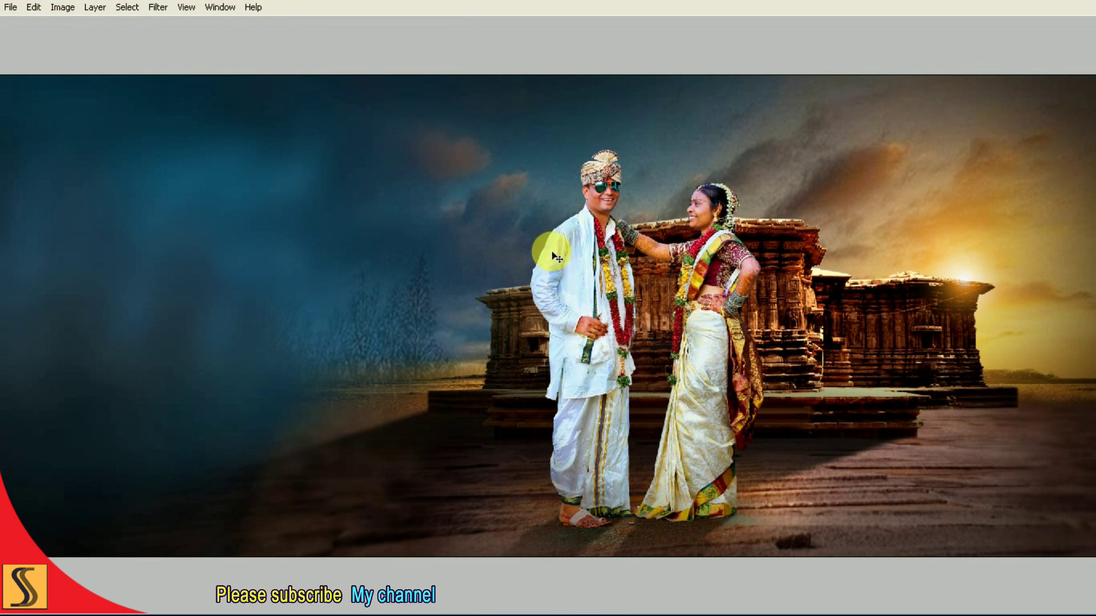
pyautogui.hotkey('ctrl', 't')
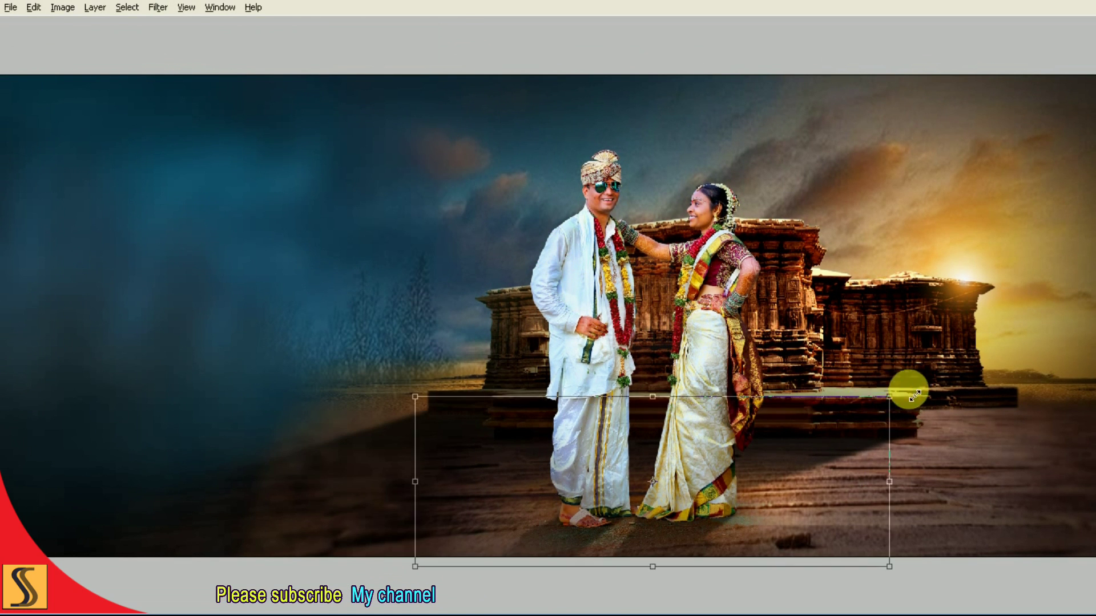
pyautogui.moveTo(913, 395); pyautogui.dragTo(1018, 374)
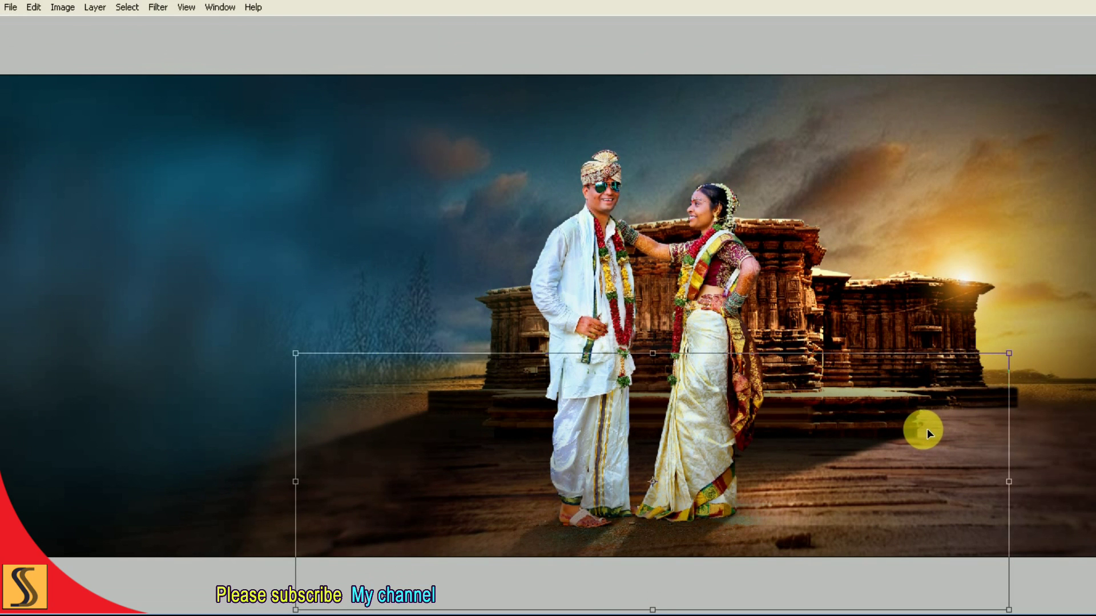
pyautogui.moveTo(906, 361); pyautogui.dragTo(915, 387)
pyautogui.press('Return')
pyautogui.press('F7')
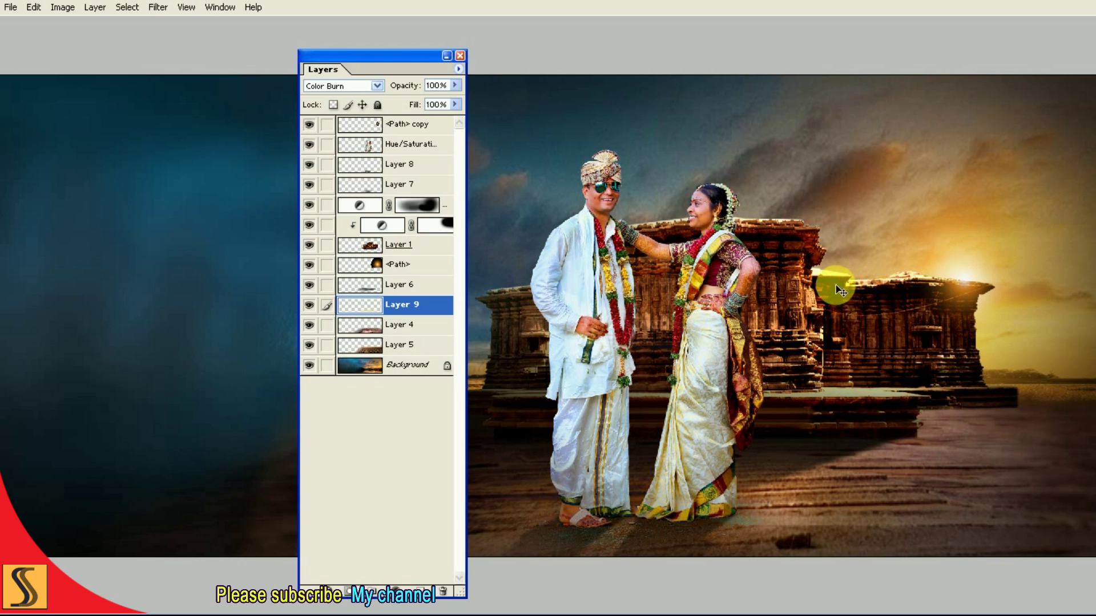
# Step: Duplicate Layer 9 and set the copy to Overlay at 43% opacity
pyautogui.click(459, 68)
pyautogui.click(502, 119)
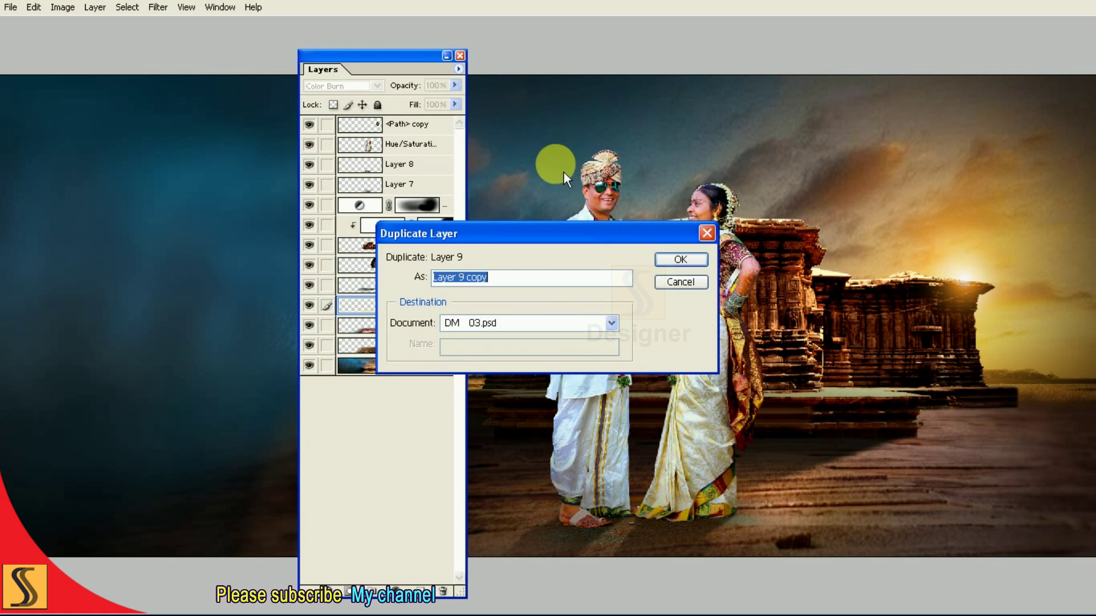
pyautogui.click(677, 269)
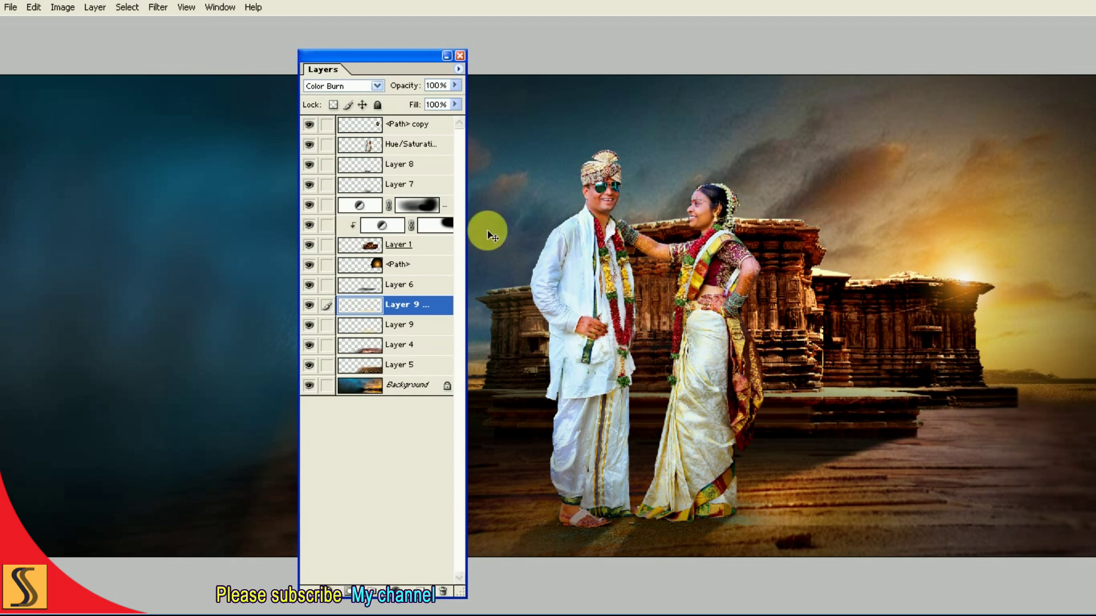
pyautogui.click(361, 86)
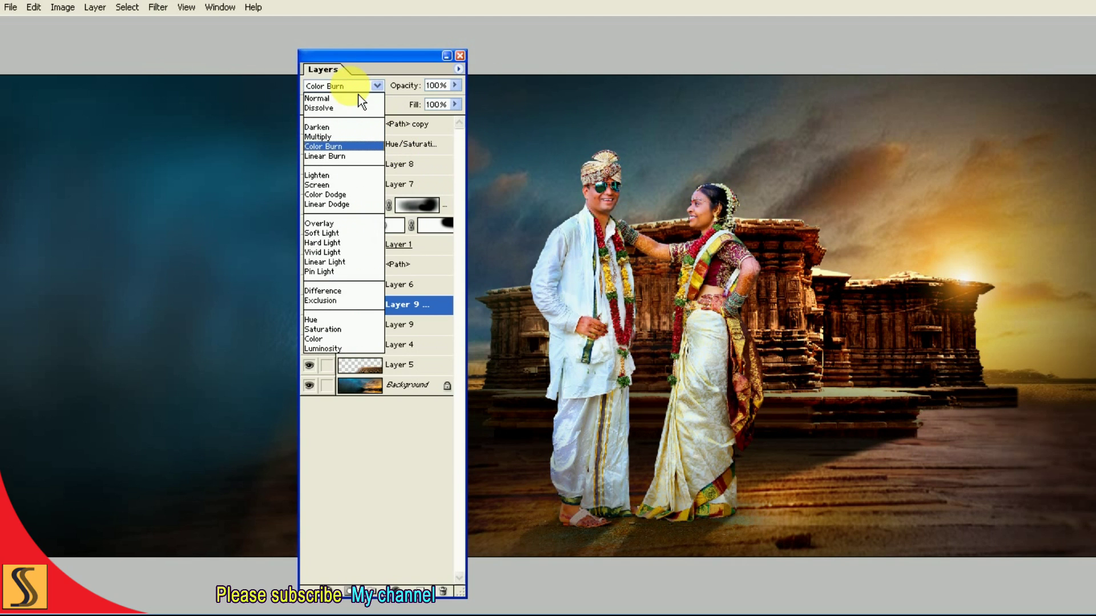
pyautogui.click(337, 228)
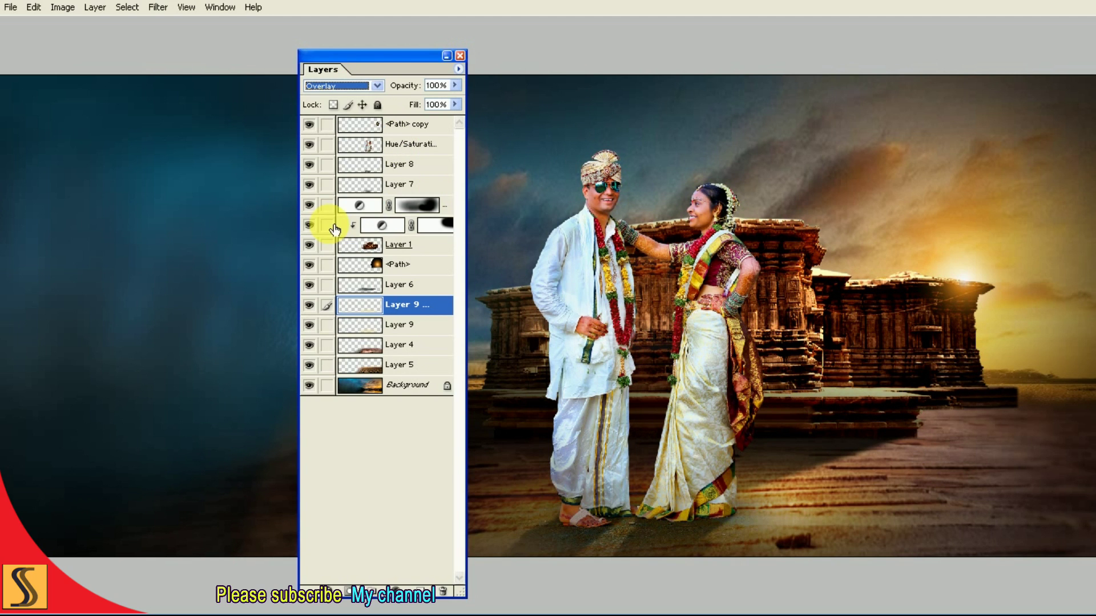
pyautogui.click(454, 85)
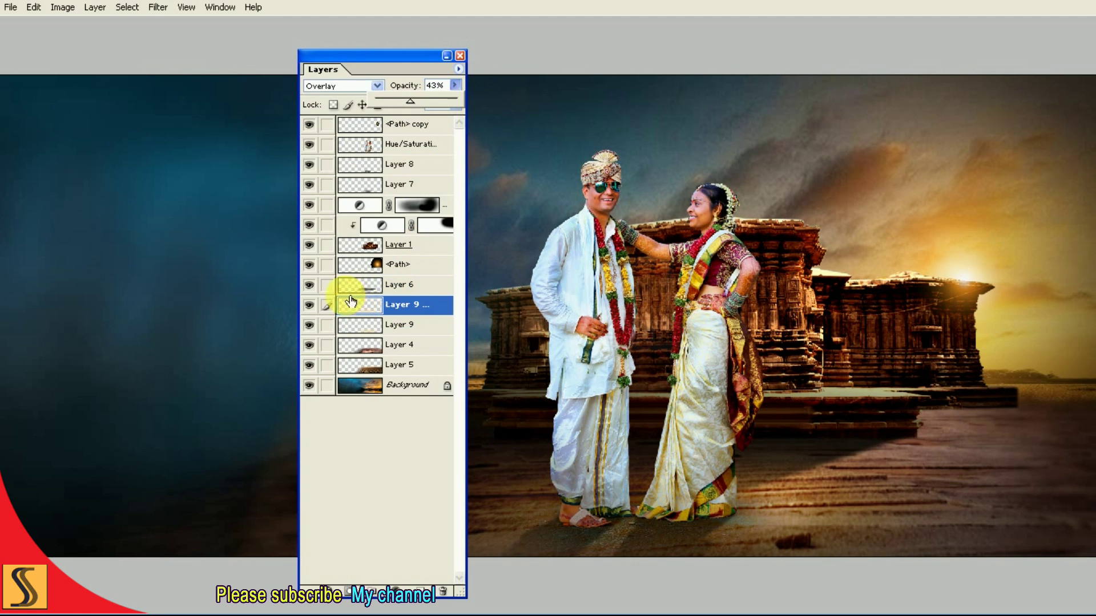
pyautogui.click(308, 285)
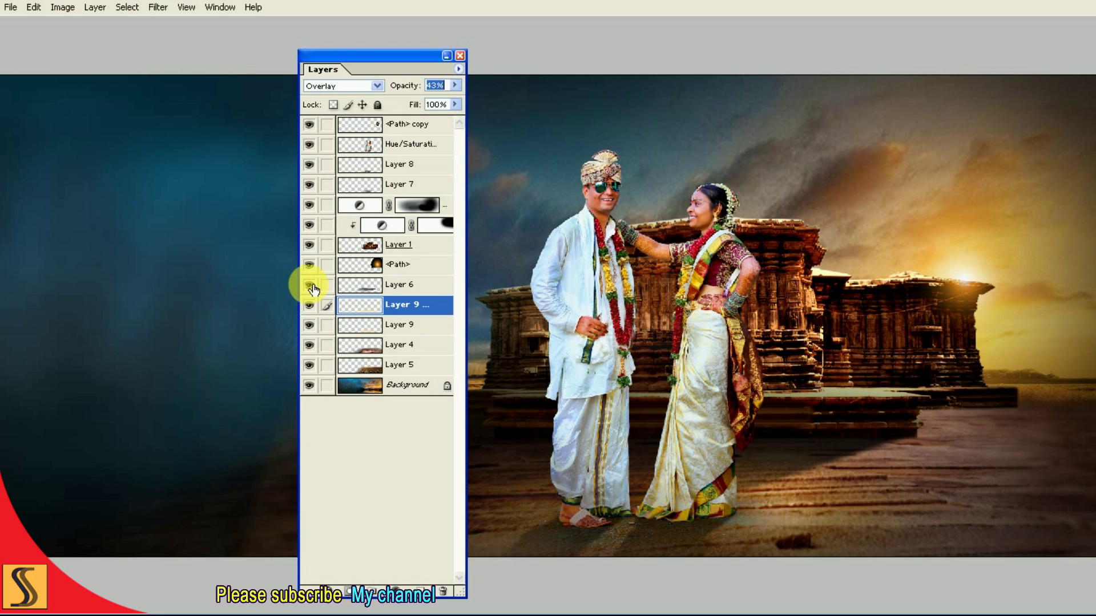
# Step: Lower Layer 6 to 80% opacity and link it with Layer 9 and its copy
pyautogui.click(359, 284)
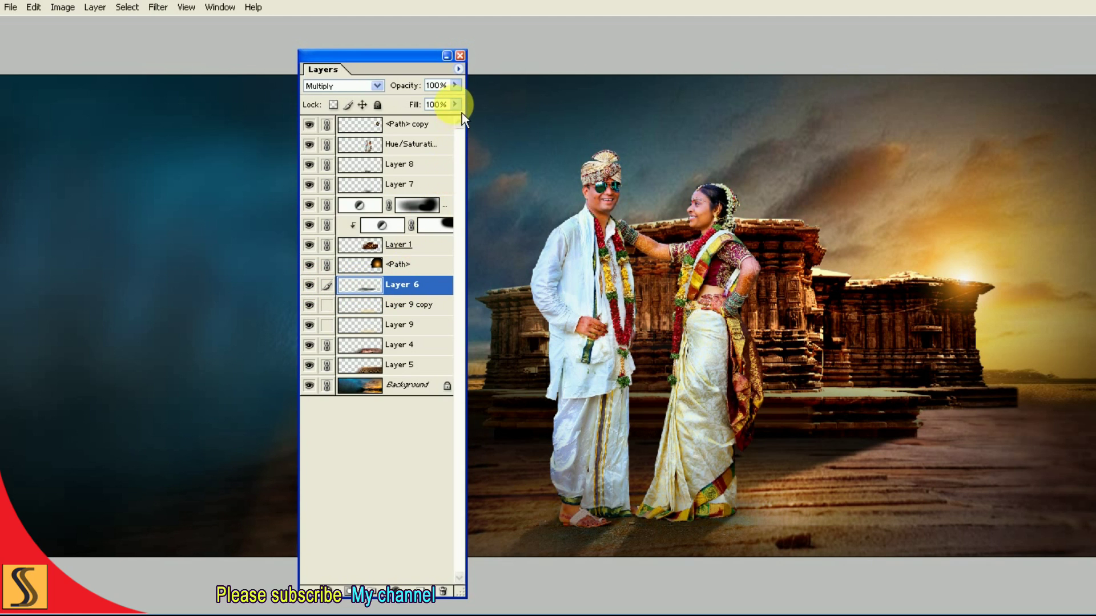
pyautogui.click(455, 85)
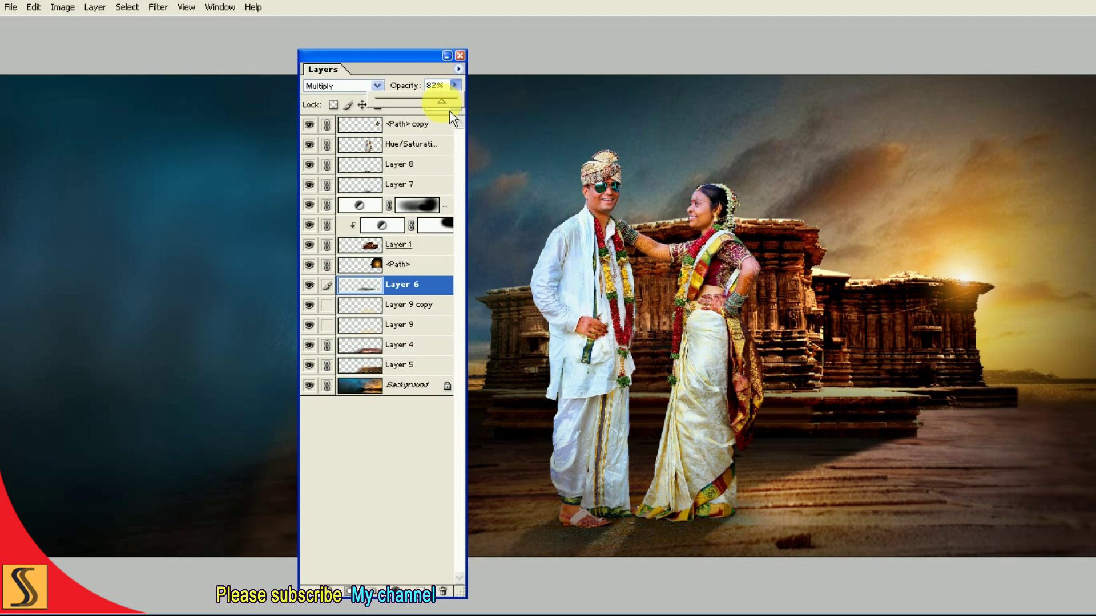
pyautogui.moveTo(450, 111); pyautogui.dragTo(448, 112)
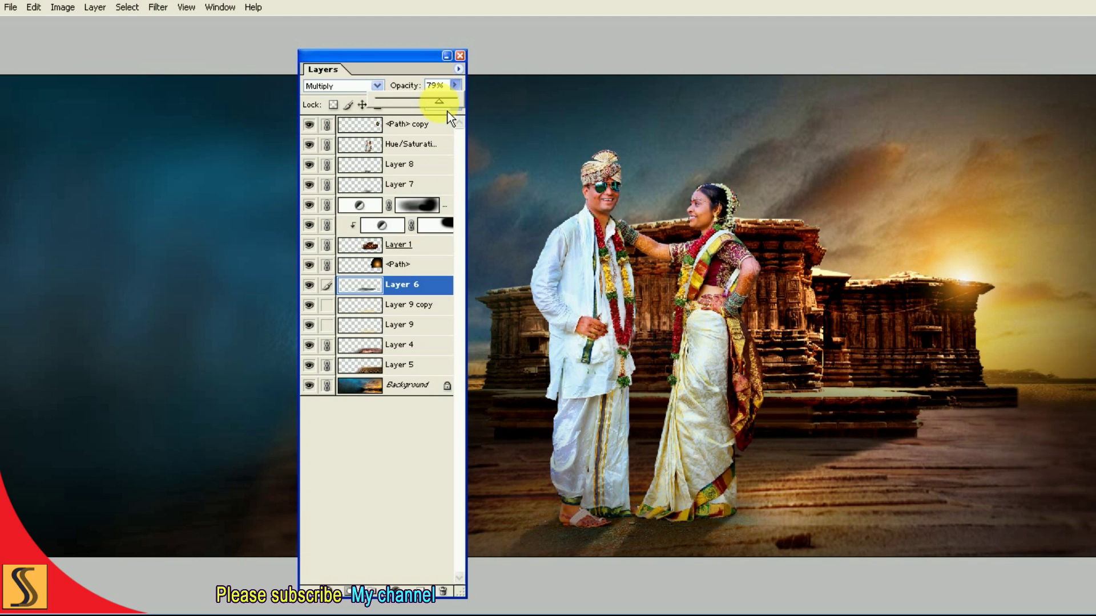
pyautogui.click(506, 63)
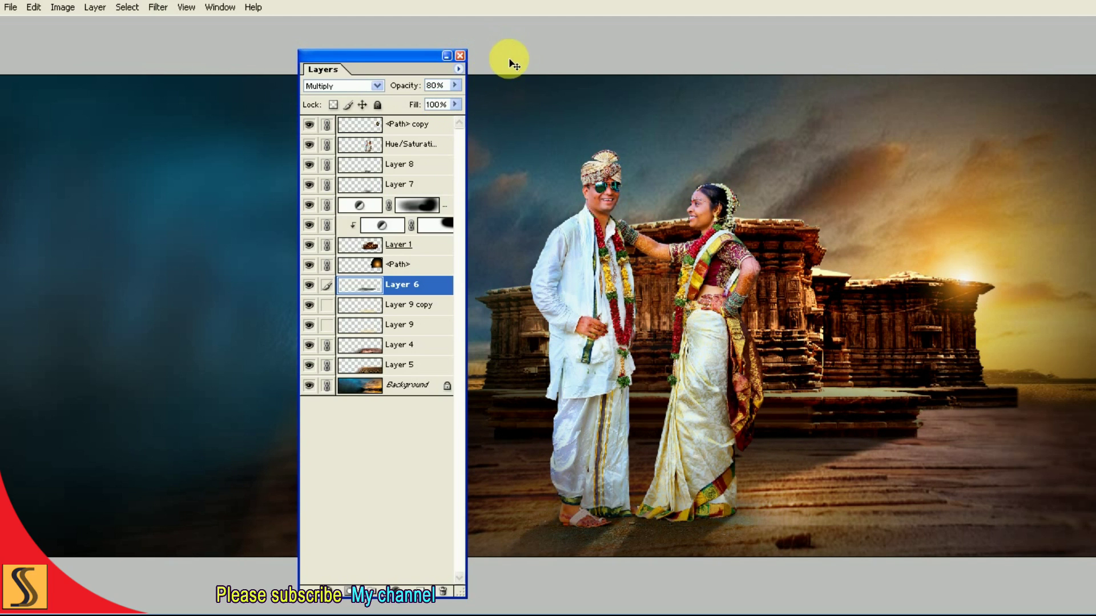
pyautogui.moveTo(327, 306); pyautogui.dragTo(327, 326)
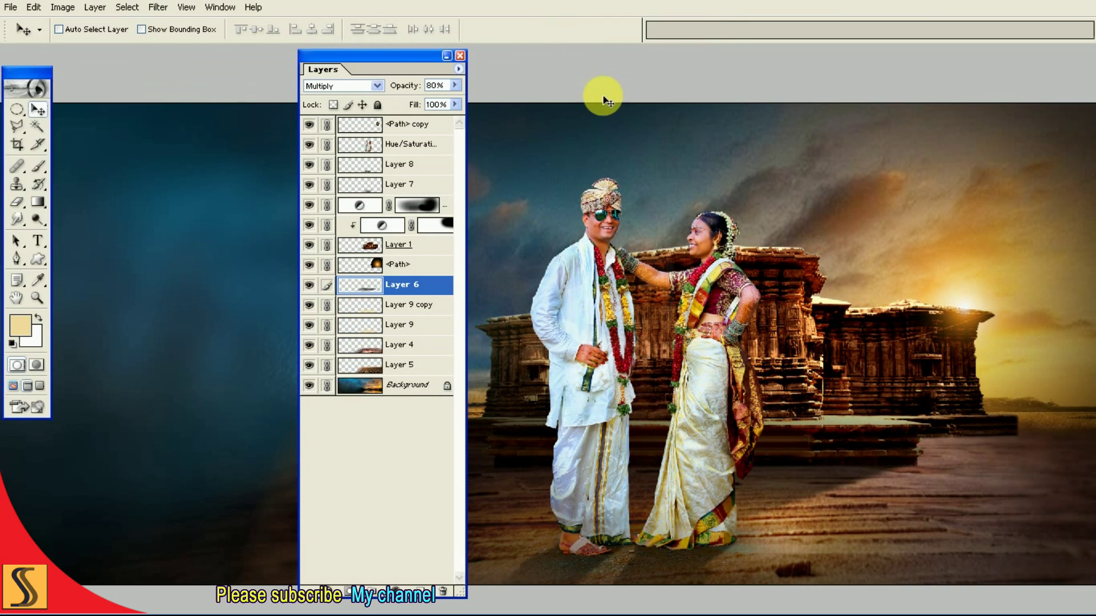
pyautogui.press('Tab')
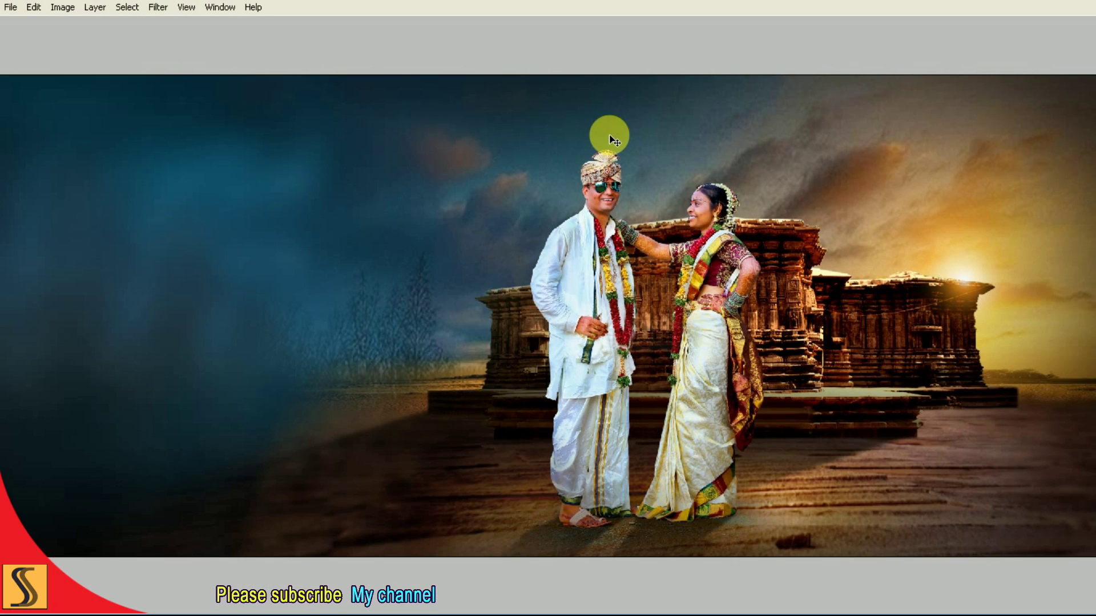
pyautogui.press('f')
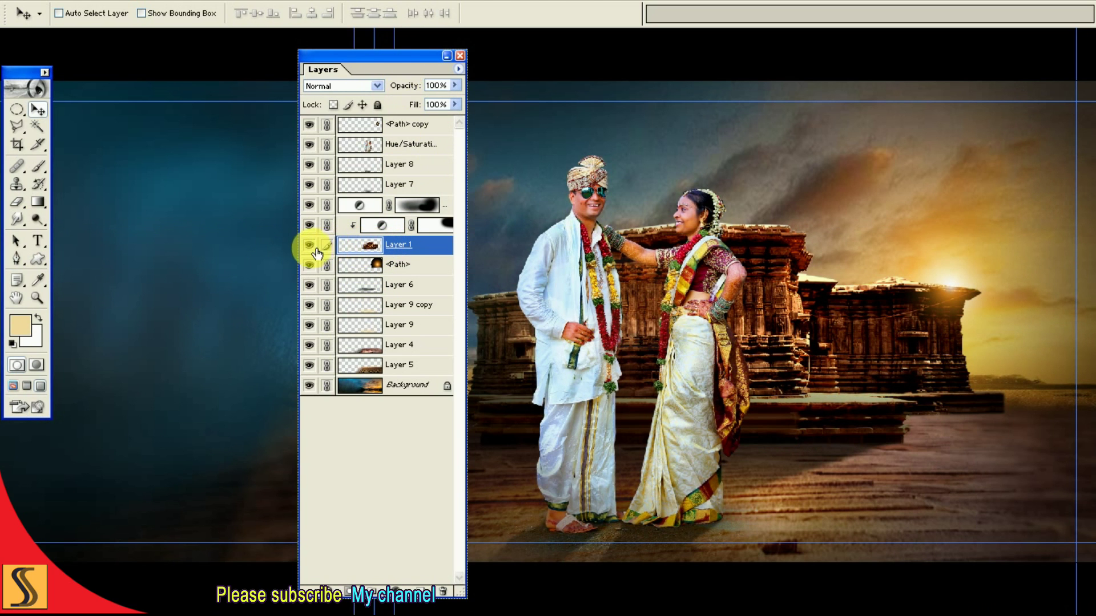
# Step: Create Layer 10 and reorder it to sit just beneath the masked adjustment layer
pyautogui.click(313, 248)
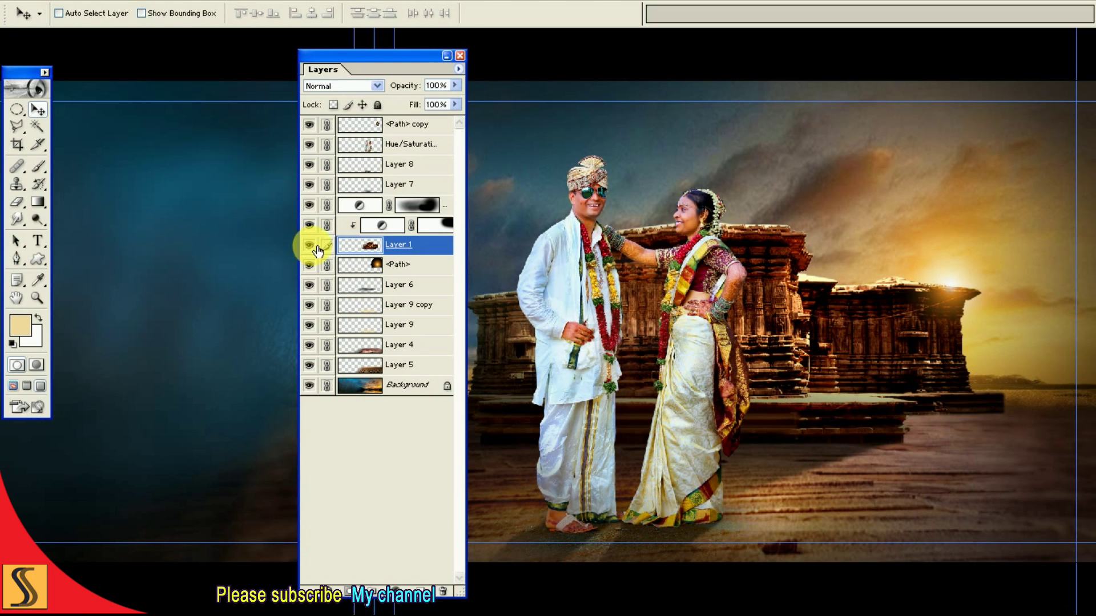
pyautogui.click(434, 592)
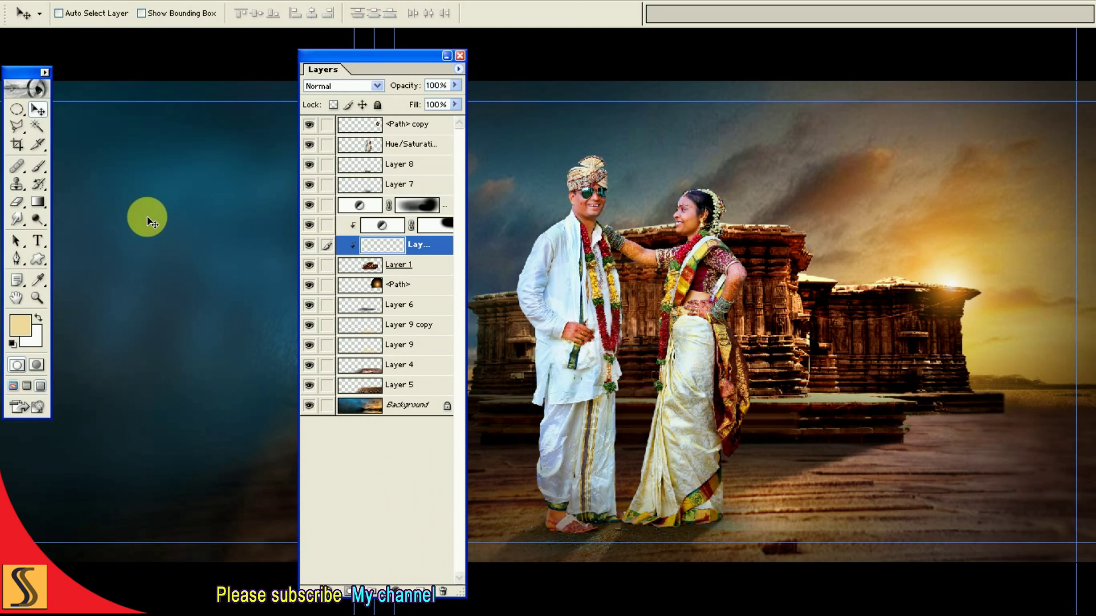
pyautogui.hotkey('ctrl', '[')
pyautogui.hotkey('ctrl', ']')
pyautogui.hotkey('ctrl', '[')
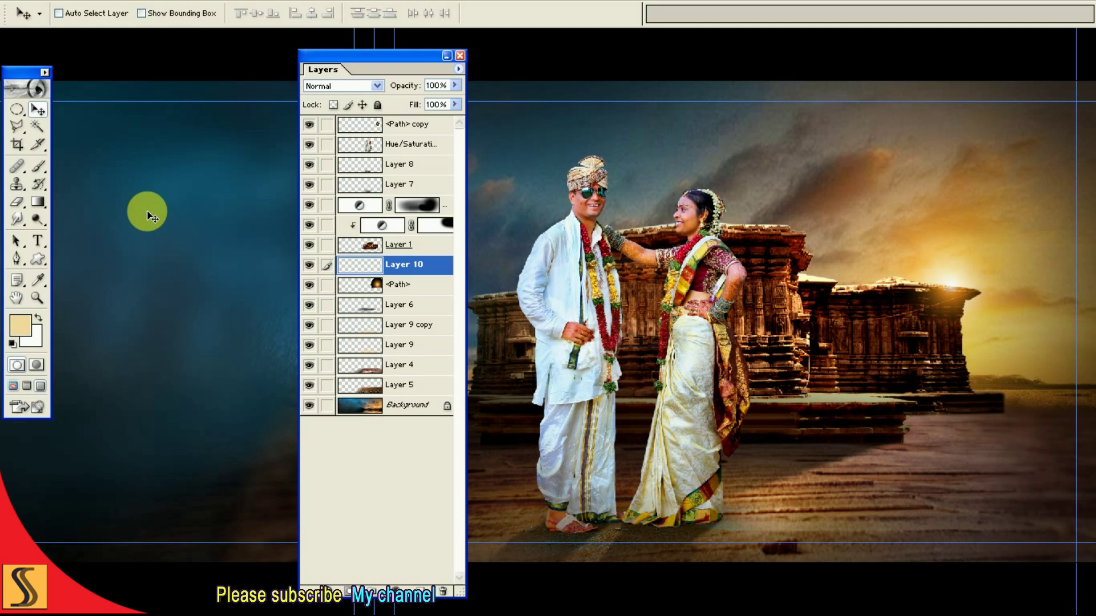
pyautogui.hotkey('ctrl', ']')
pyautogui.hotkey('ctrl', ']')
pyautogui.hotkey('ctrl', ']')
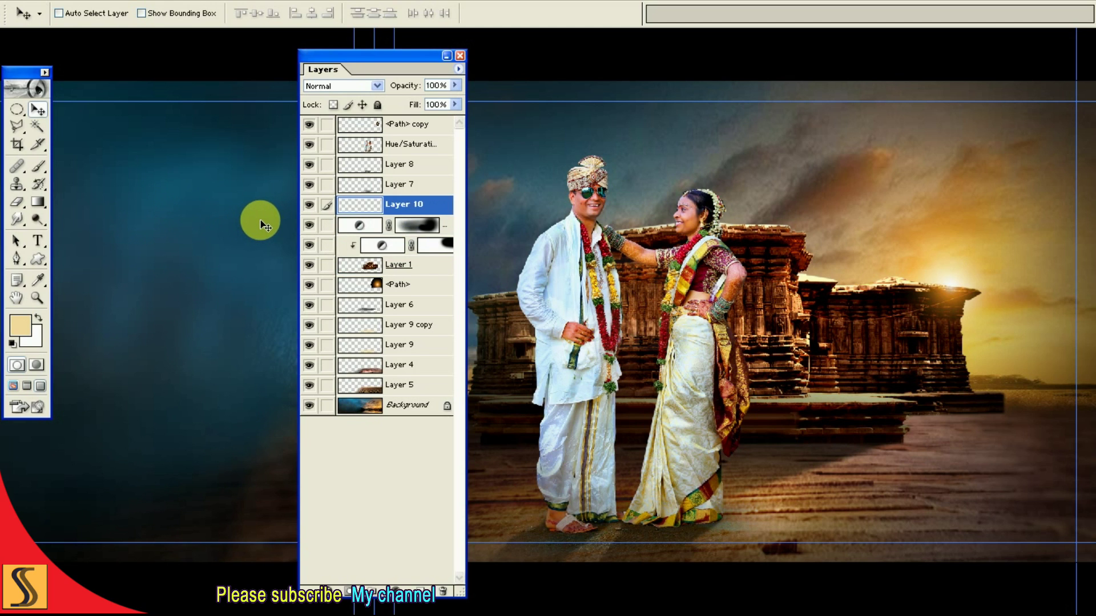
pyautogui.hotkey('ctrl', '[')
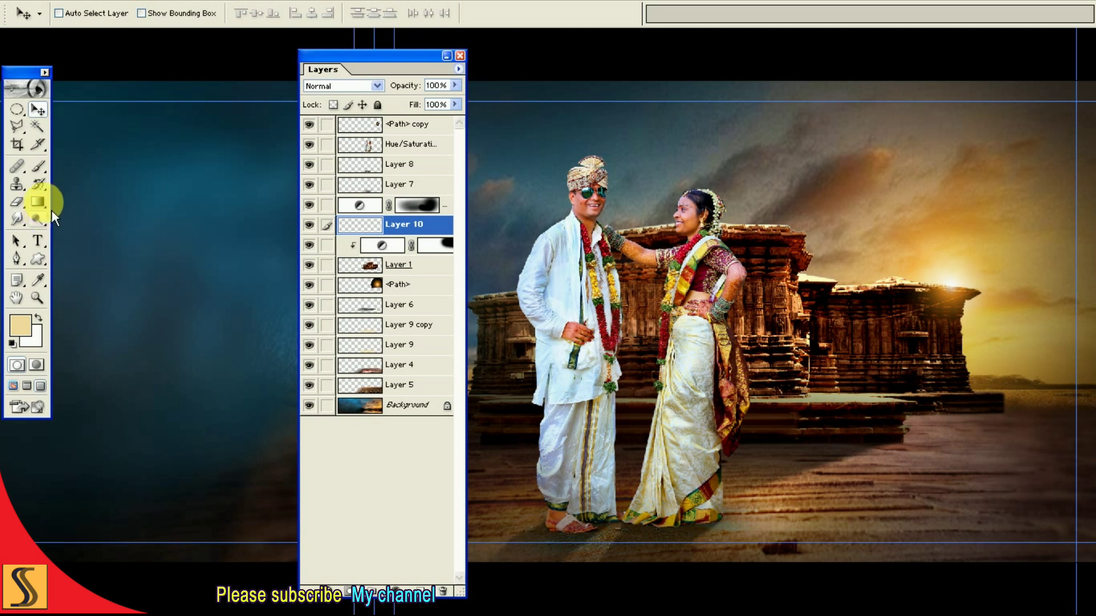
pyautogui.click(45, 167)
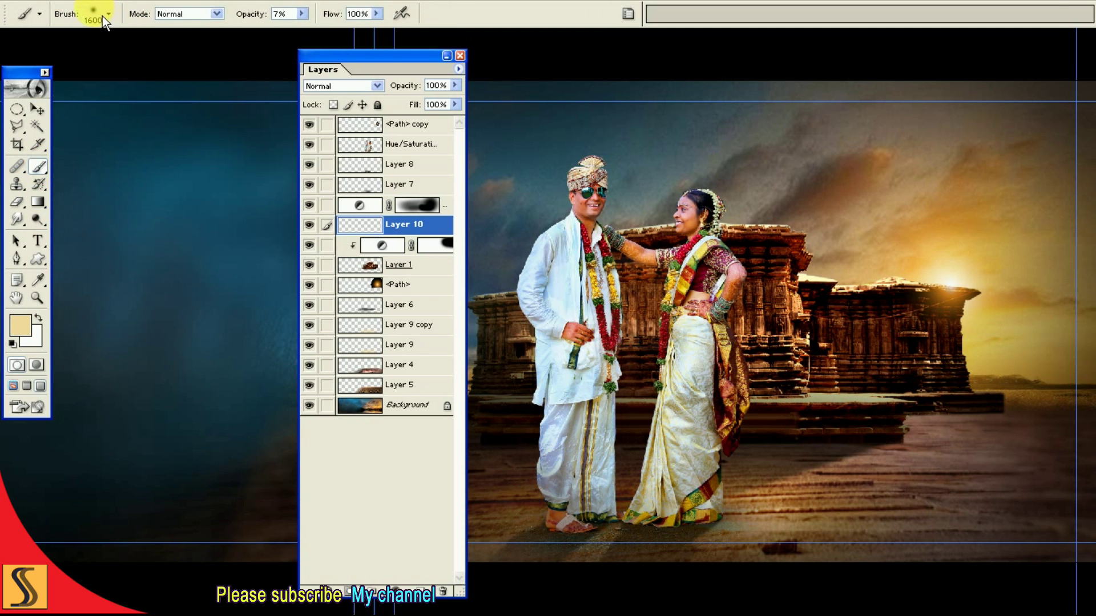
# Step: Choose the 39 px scattered brush preset
pyautogui.click(106, 16)
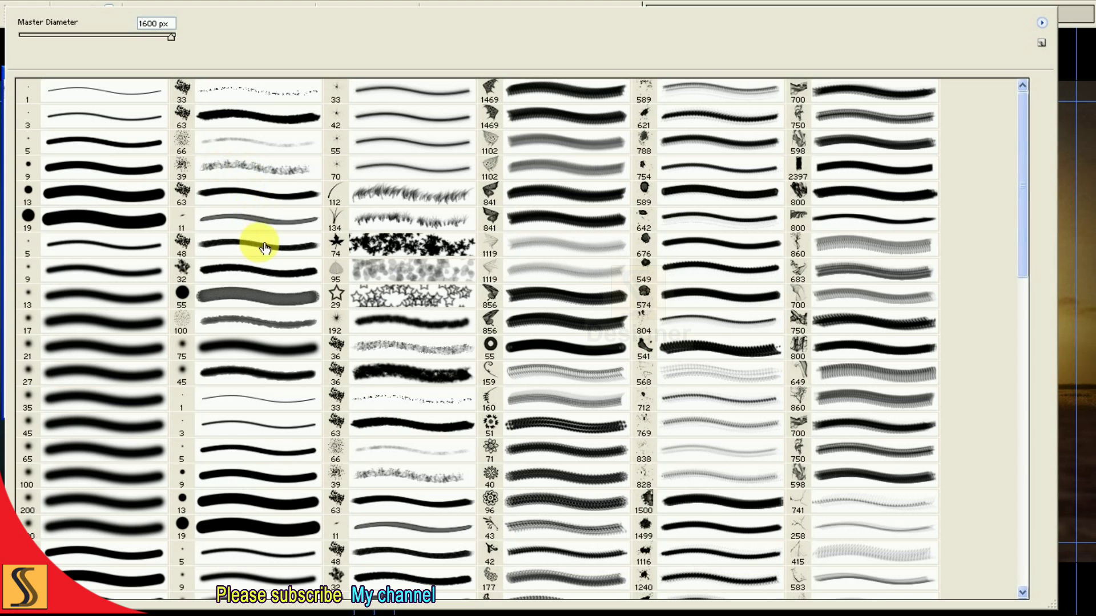
pyautogui.click(235, 170)
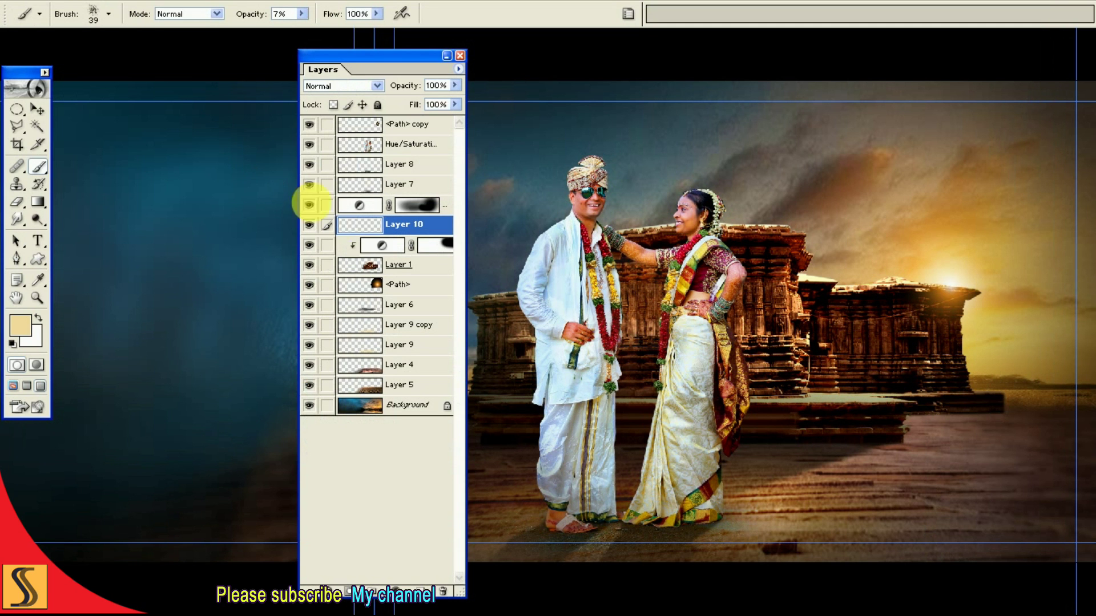
pyautogui.press('F7')
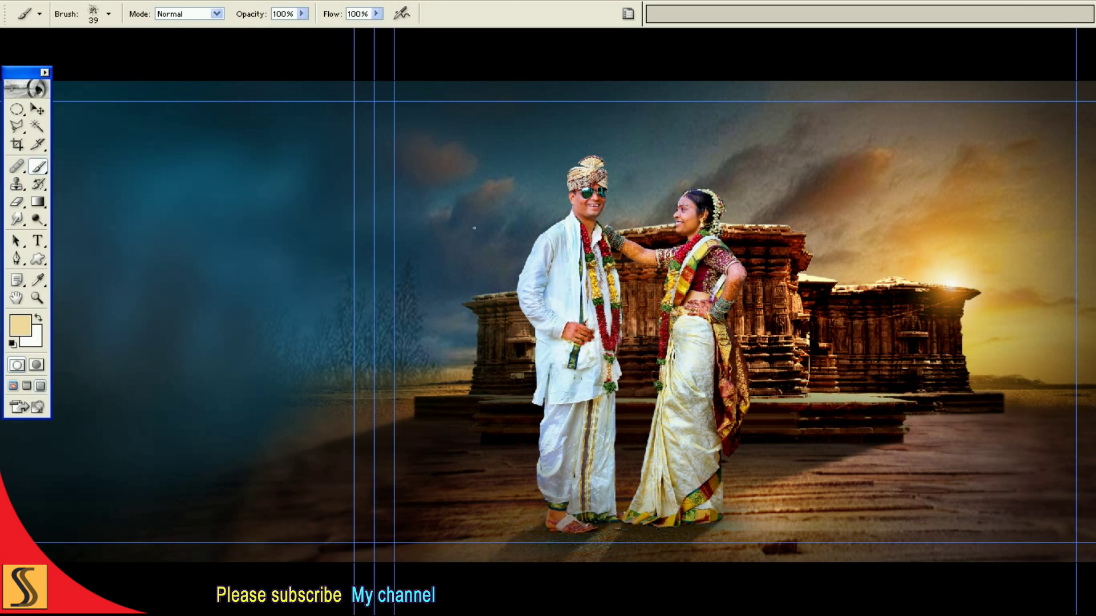
# Step: Set the foreground to a lightened cream-gold sampled from the setting sun
pyautogui.click(29, 333)
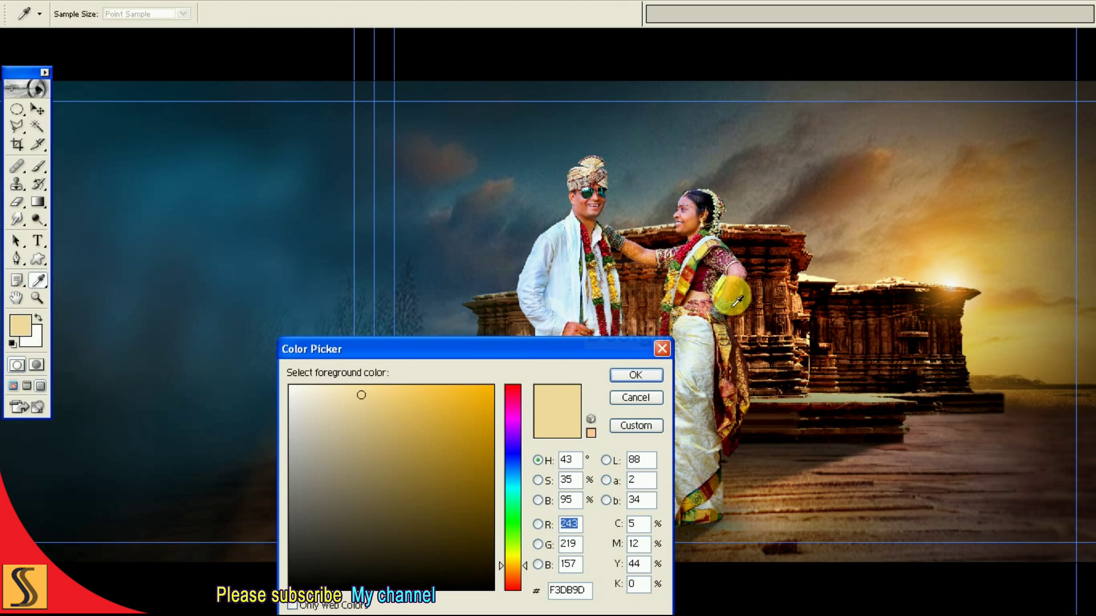
pyautogui.click(967, 278)
pyautogui.moveTo(342, 396); pyautogui.dragTo(340, 399)
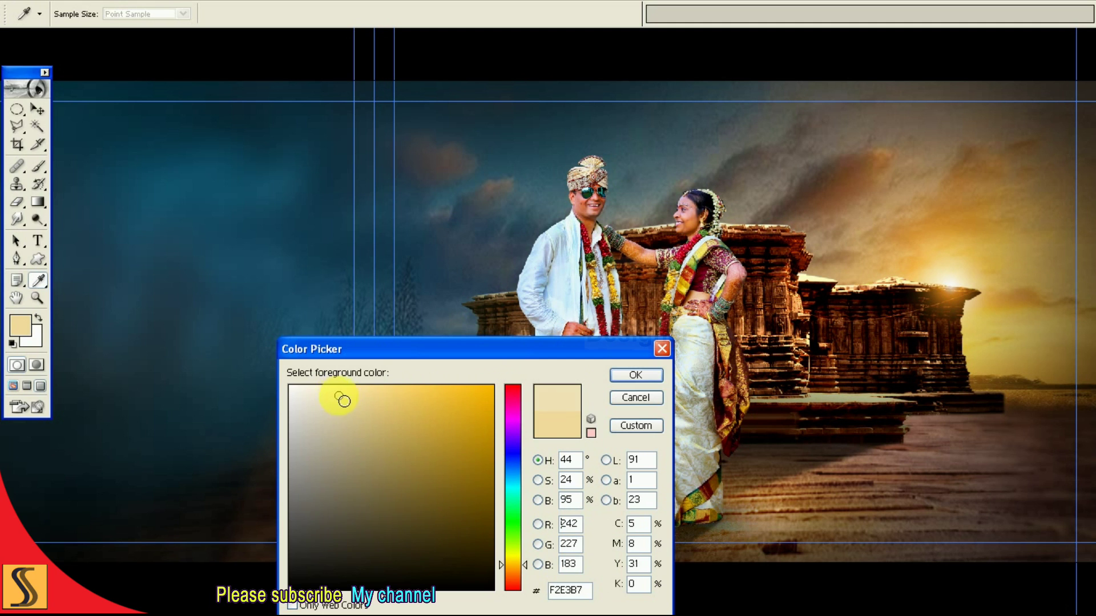
pyautogui.click(635, 375)
pyautogui.press('b')
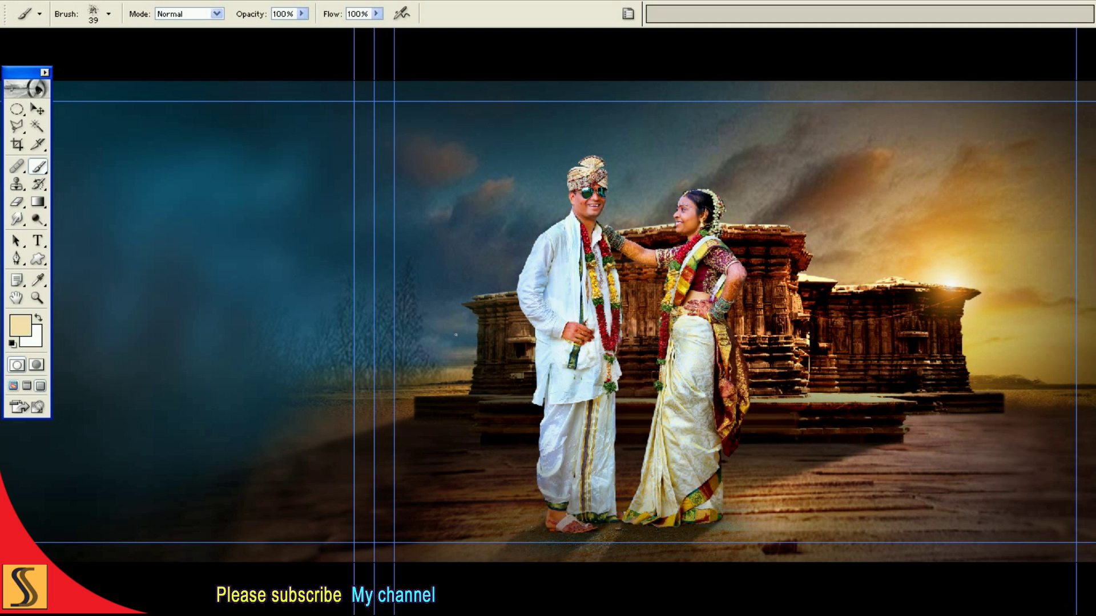
pyautogui.press(']')
pyautogui.press(']')
pyautogui.press(']')
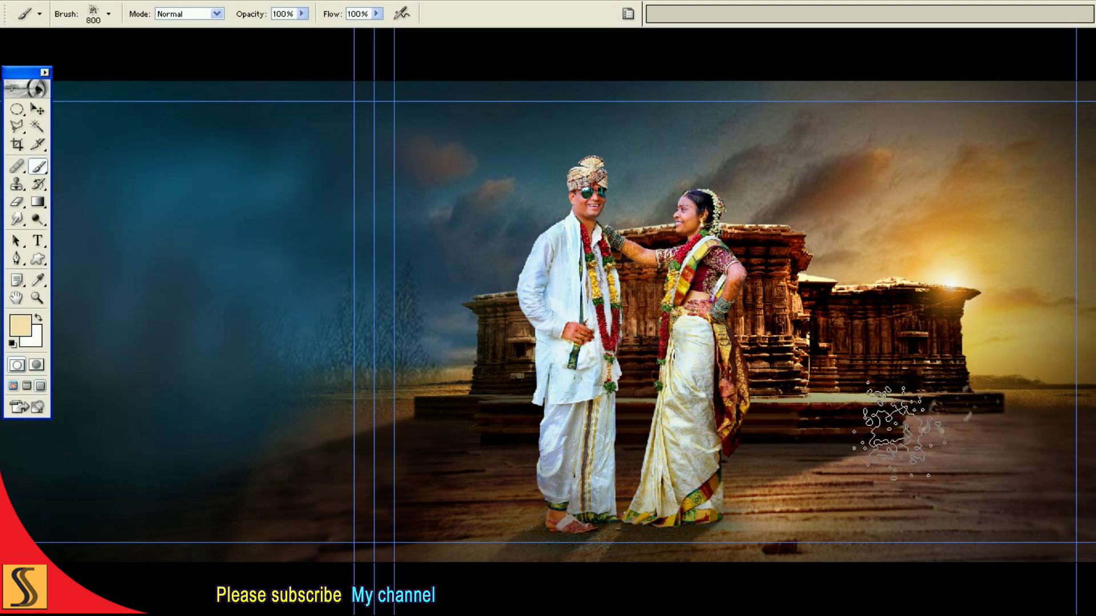
# Step: Dab cream splatter along the ground from the right edge past the couple to the left, brush 800–1100
pyautogui.moveTo(993, 433)
pyautogui.mouseDown()
pyautogui.moveTo(911, 451)
pyautogui.moveTo(741, 434)
pyautogui.moveTo(736, 423)
pyautogui.mouseUp()
pyautogui.press(']')
pyautogui.press(']')
pyautogui.moveTo(665, 400); pyautogui.dragTo(588, 417)
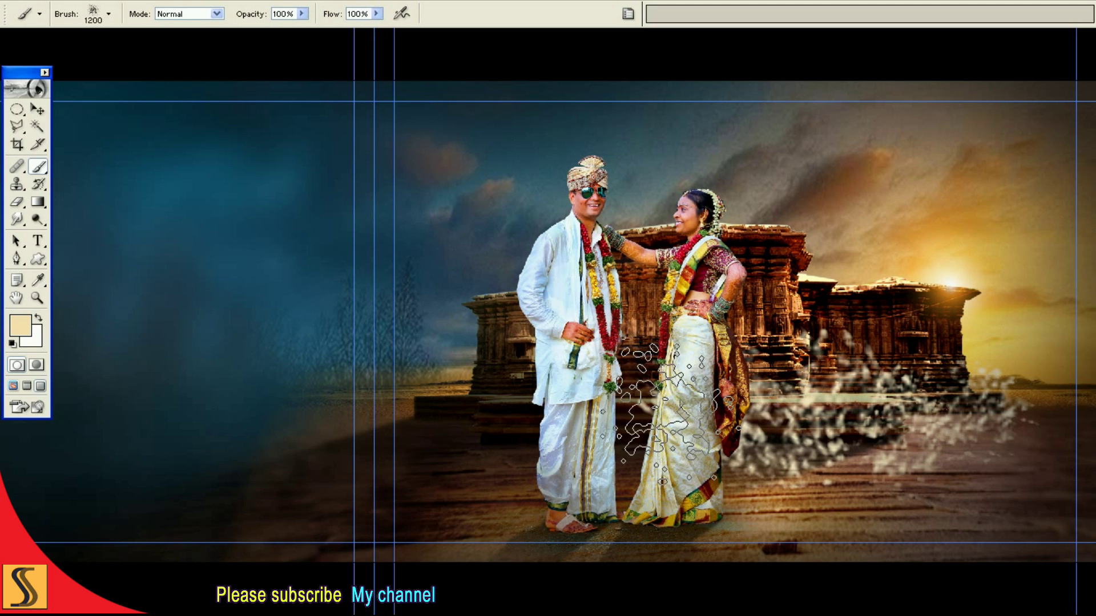
pyautogui.press('[')
pyautogui.press('[')
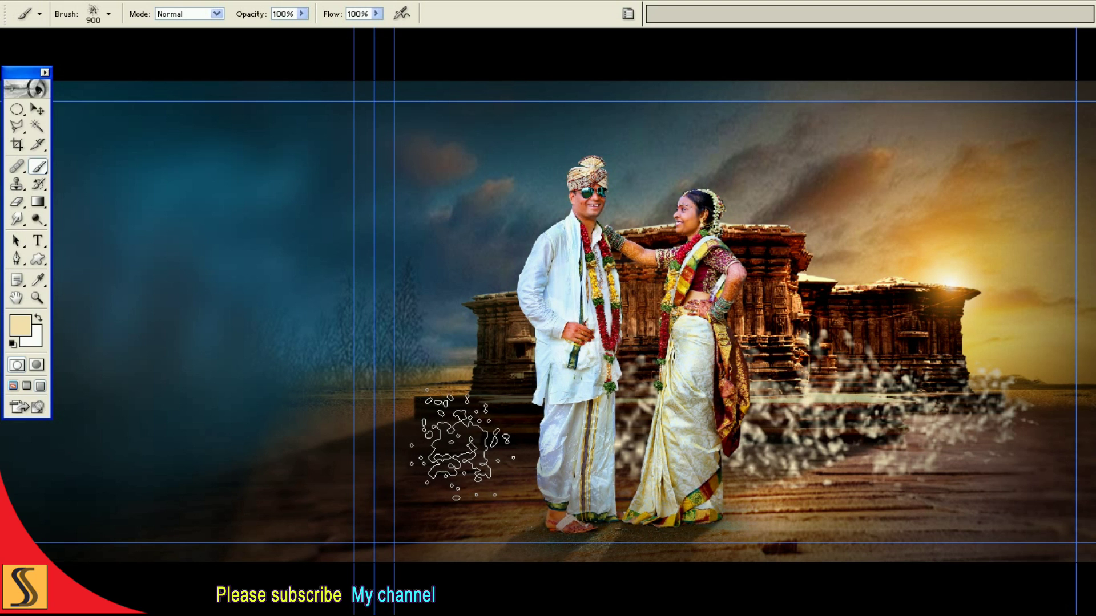
pyautogui.click(487, 423)
pyautogui.press('[')
pyautogui.press('[')
pyautogui.click(426, 428)
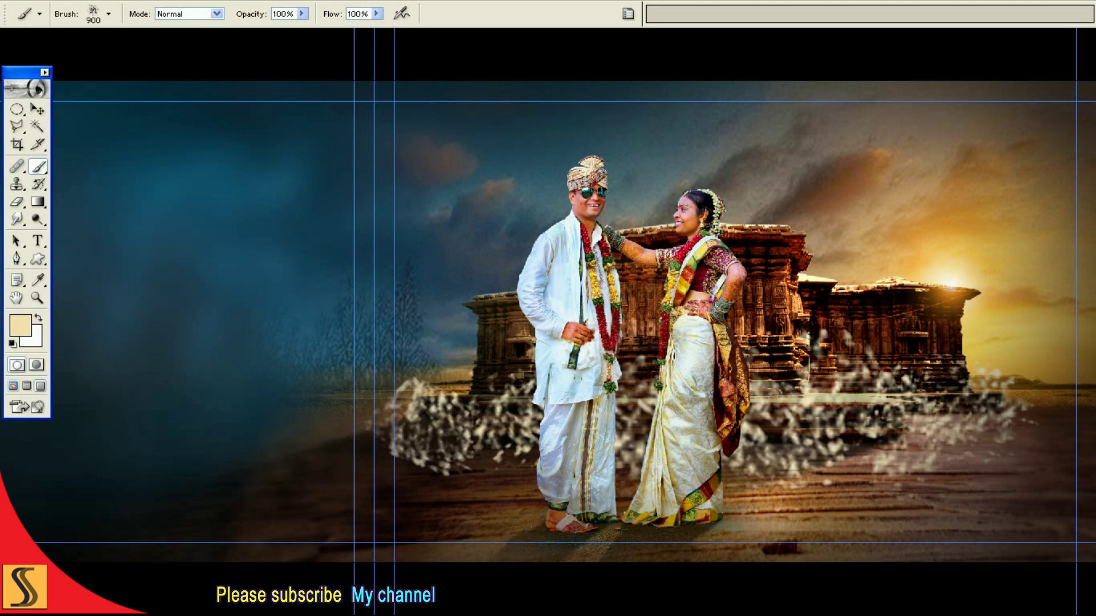
pyautogui.press(']')
pyautogui.press(']')
pyautogui.press(']')
pyautogui.click(348, 451)
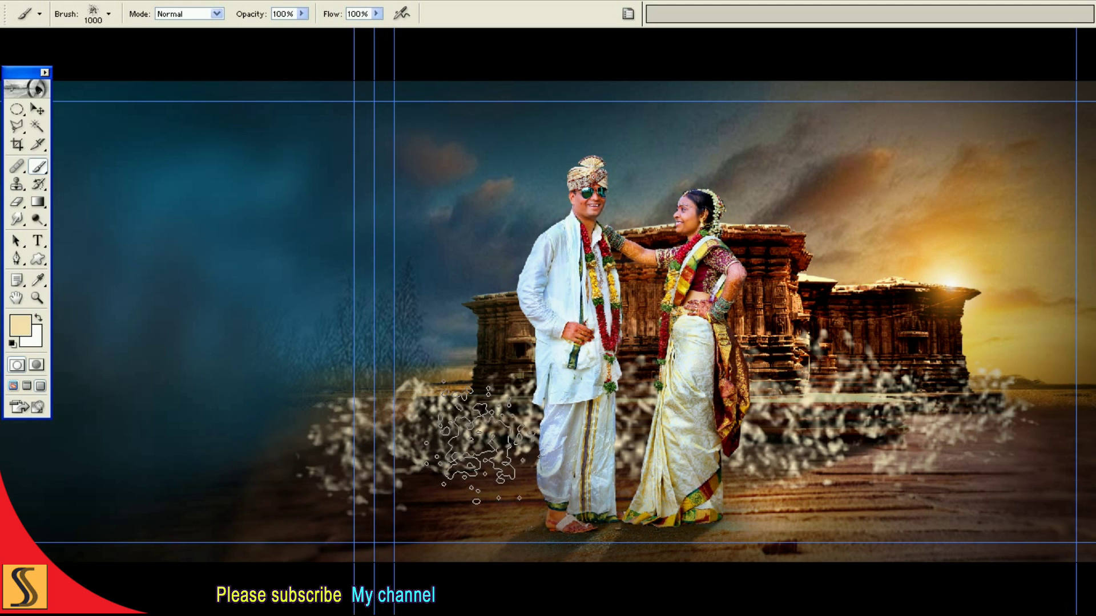
pyautogui.press('[')
pyautogui.press('[')
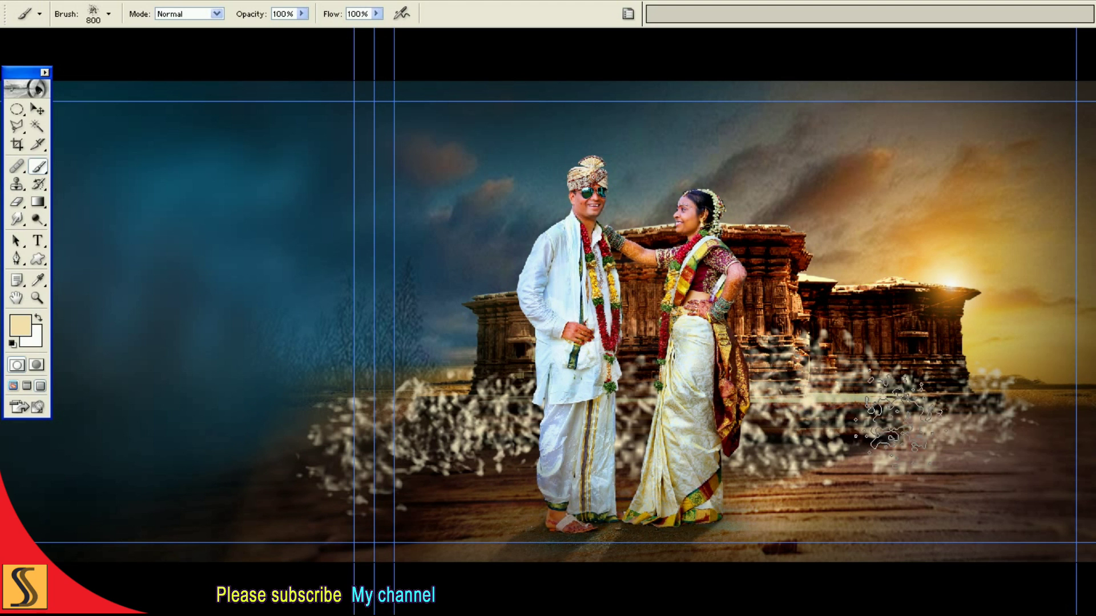
pyautogui.press(']')
pyautogui.press('[')
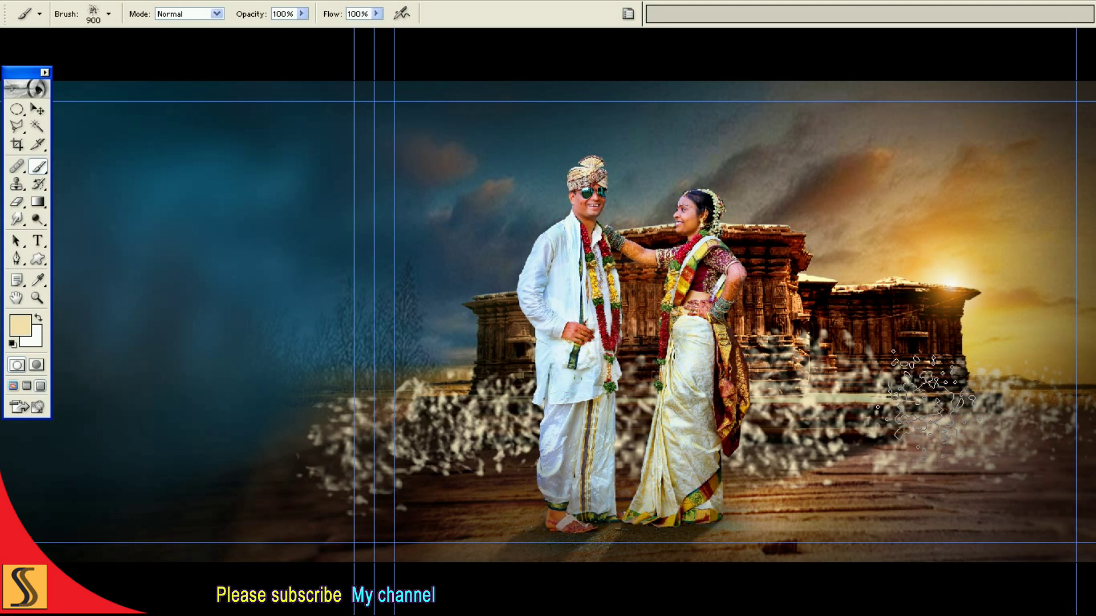
pyautogui.press(']')
pyautogui.press(']')
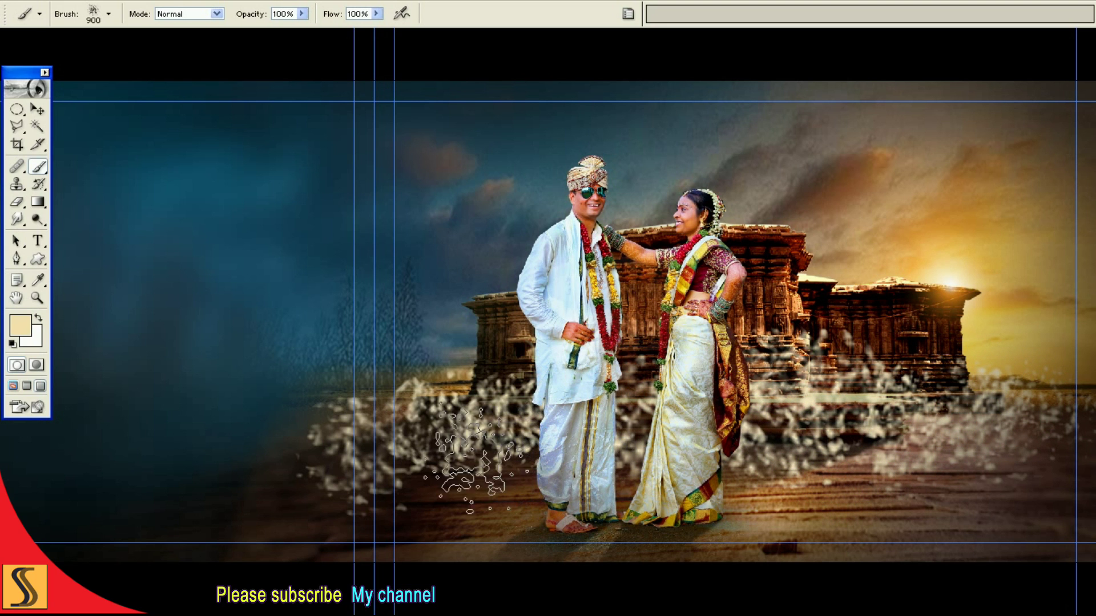
pyautogui.press(']')
pyautogui.press('[')
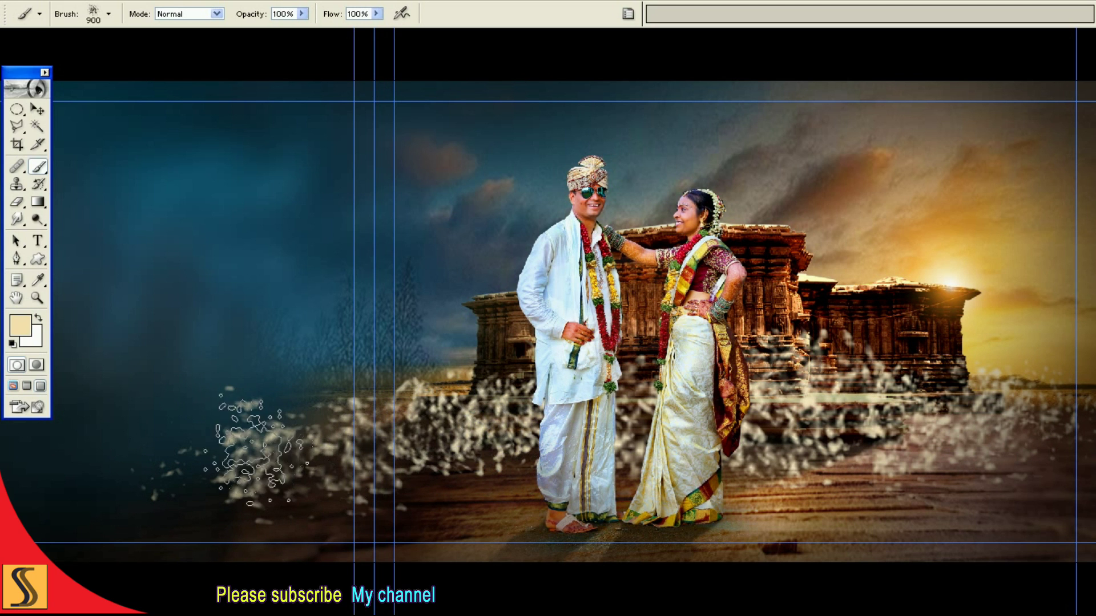
pyautogui.press('[')
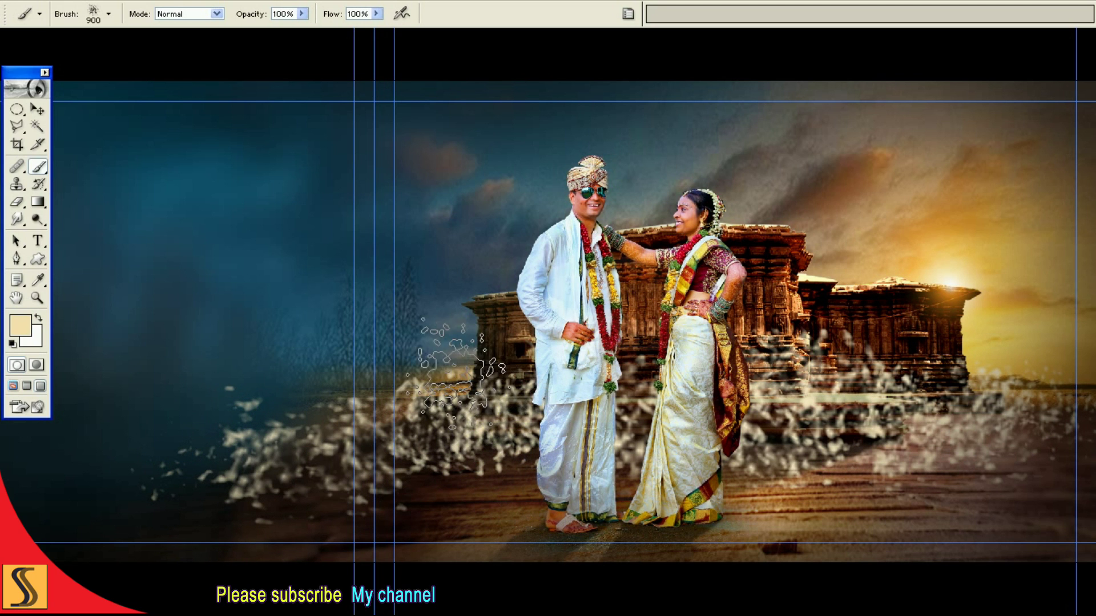
# Step: Toggle Layer 10 to compare the splatter, then return to the menu-bar view
pyautogui.press('v')
pyautogui.press('F7')
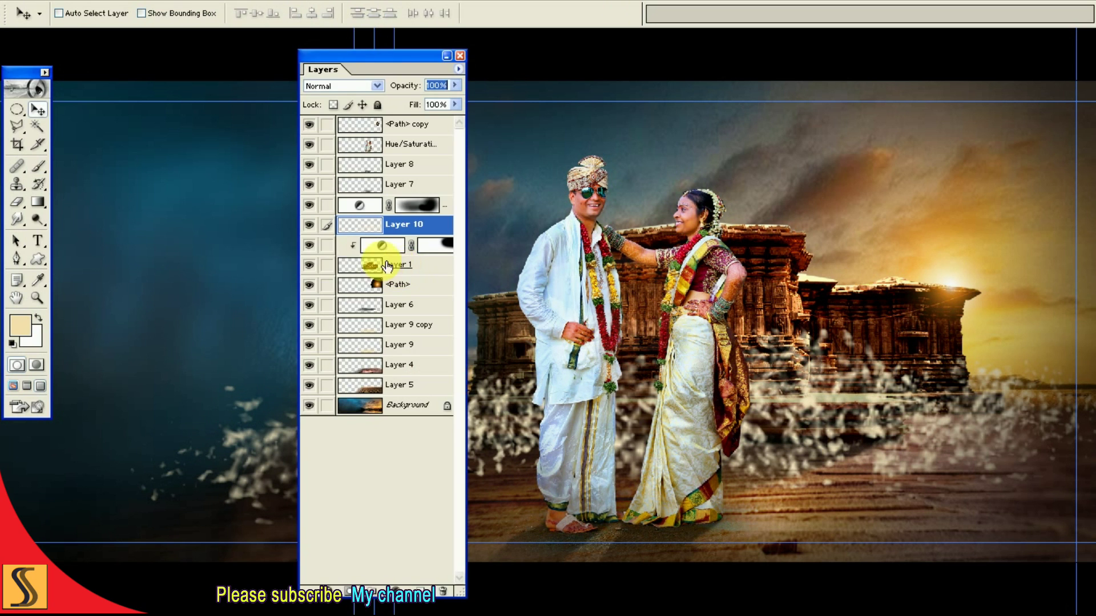
pyautogui.click(311, 227)
pyautogui.press('F7')
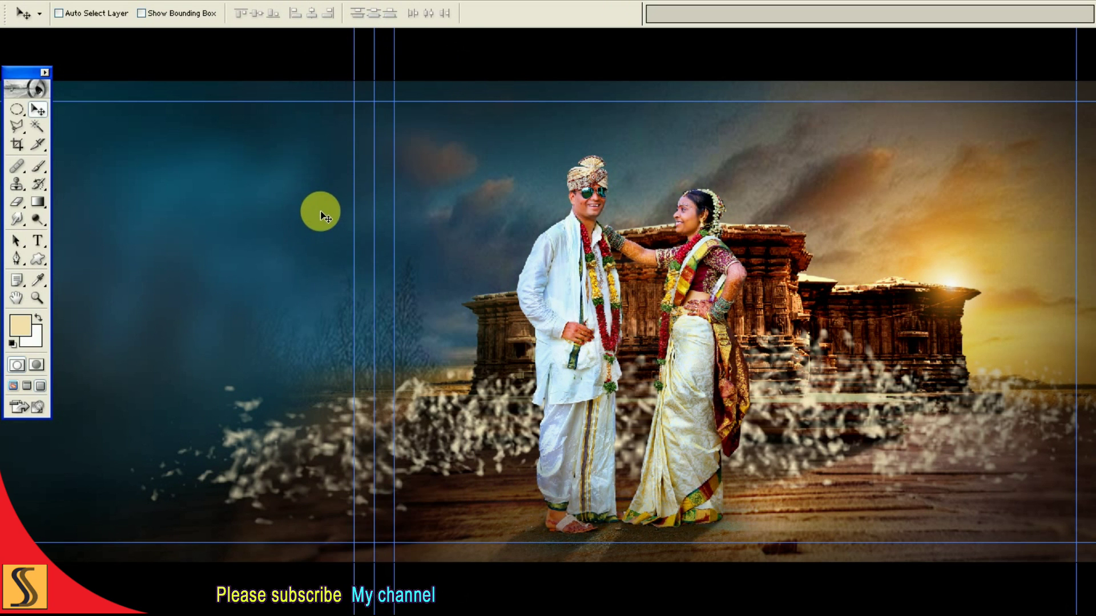
pyautogui.press('f')
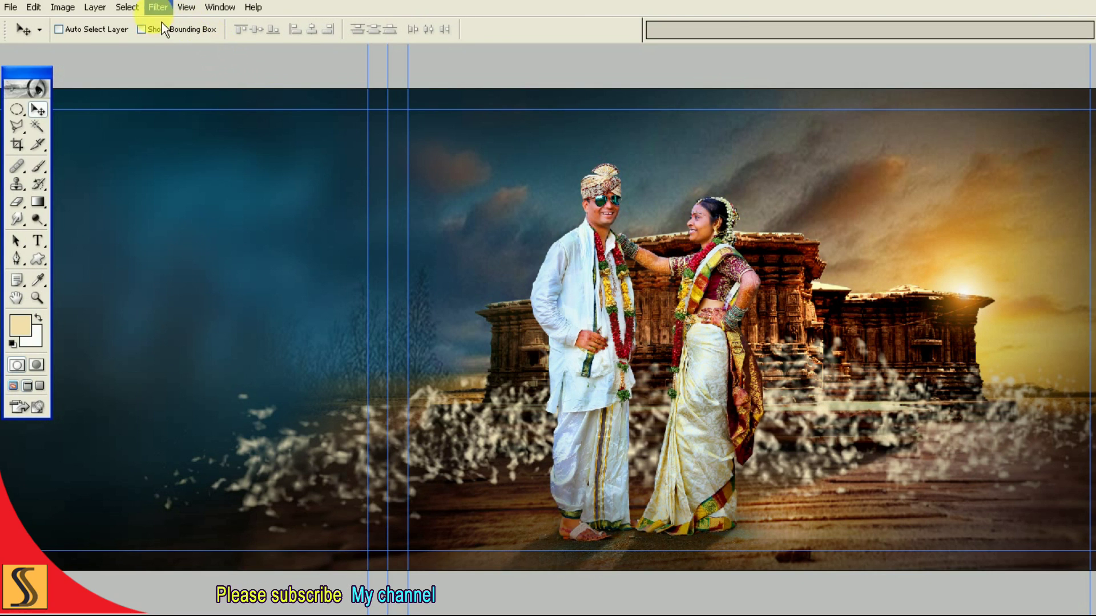
# Step: Blur Layer 10's splatter with a 222-pixel Gaussian Blur
pyautogui.click(160, 8)
pyautogui.moveTo(229, 106)
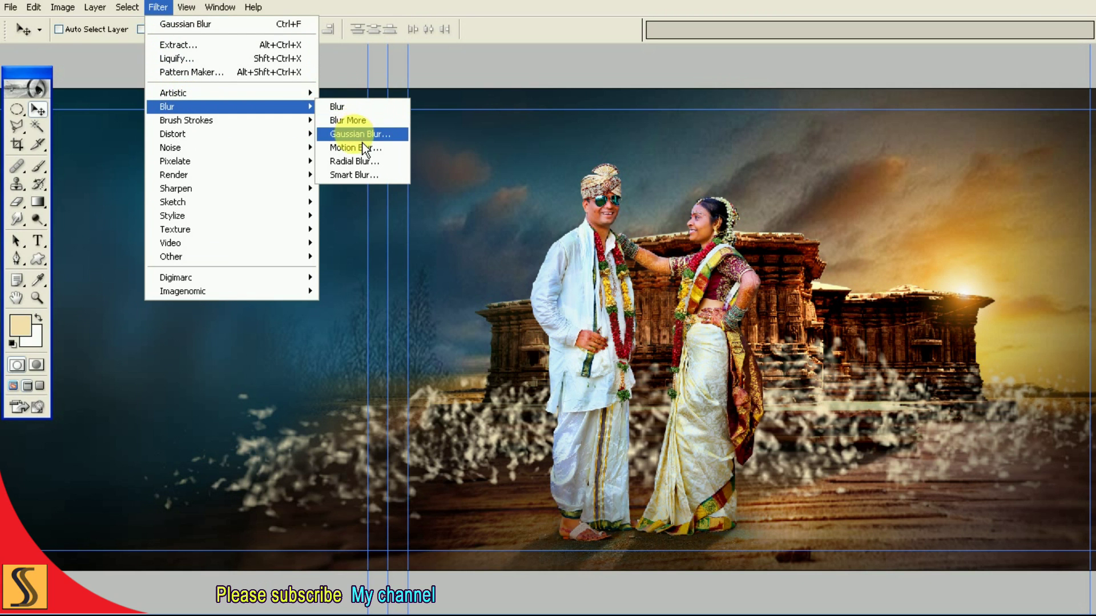
pyautogui.click(360, 134)
pyautogui.moveTo(817, 77); pyautogui.dragTo(523, 45)
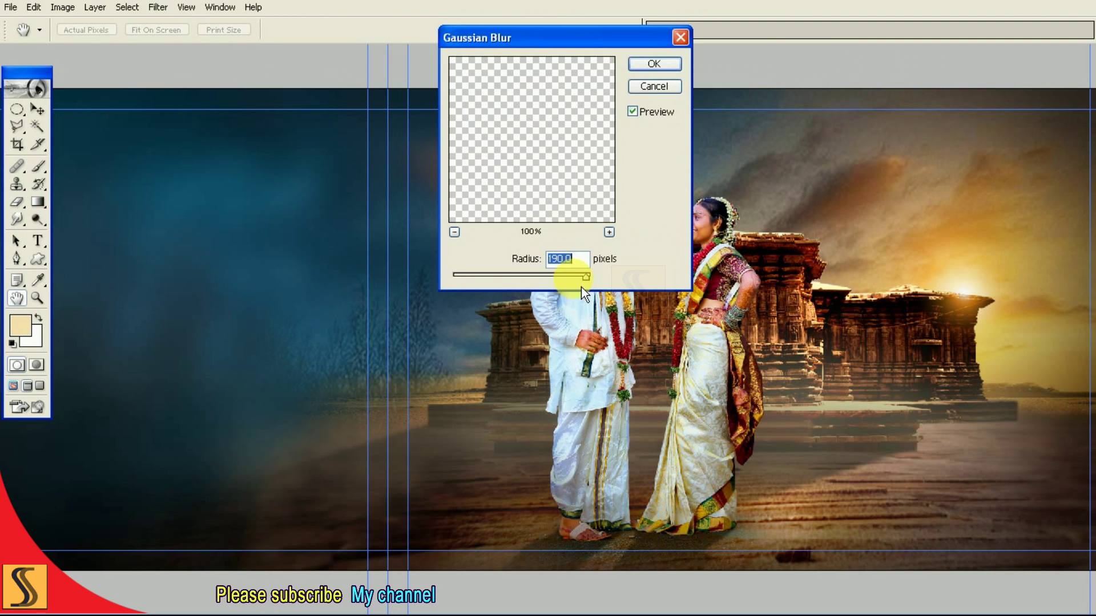
pyautogui.write('100')
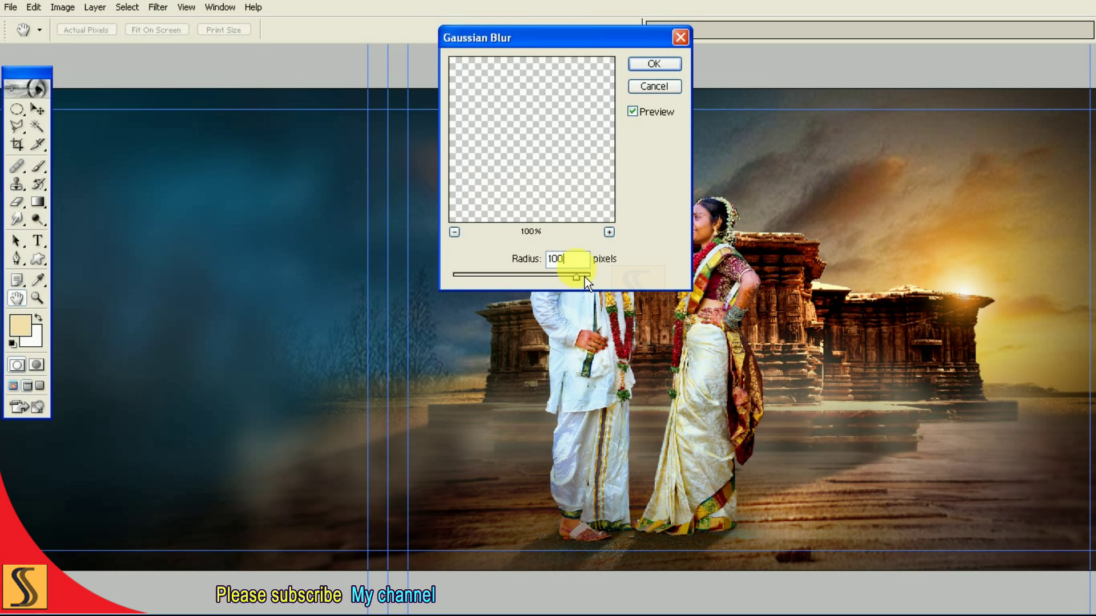
pyautogui.write('1170')
pyautogui.moveTo(589, 287); pyautogui.dragTo(635, 287)
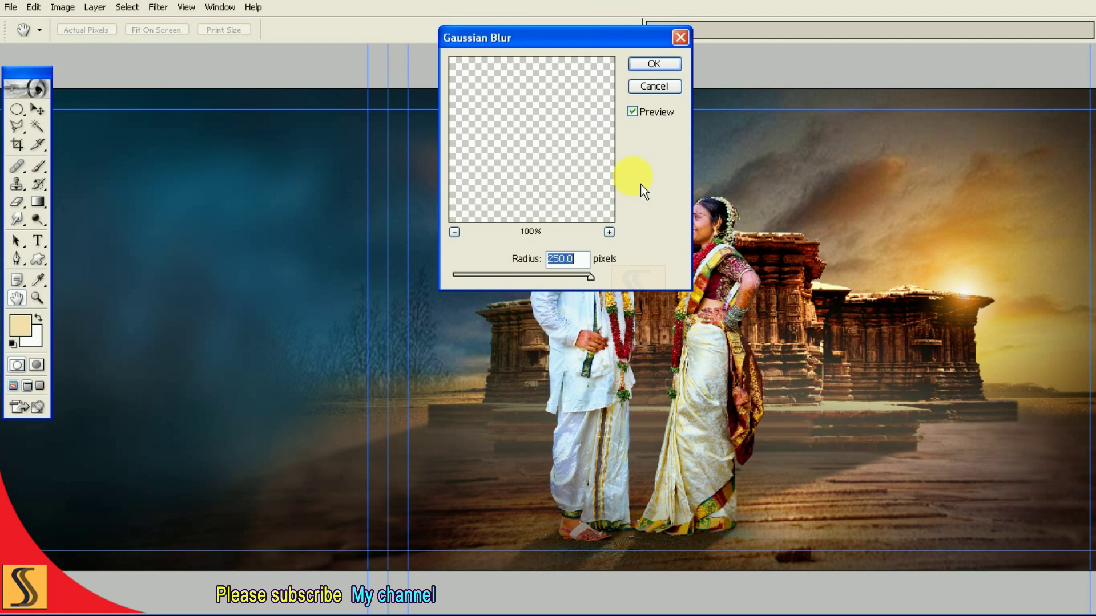
pyautogui.write('222')
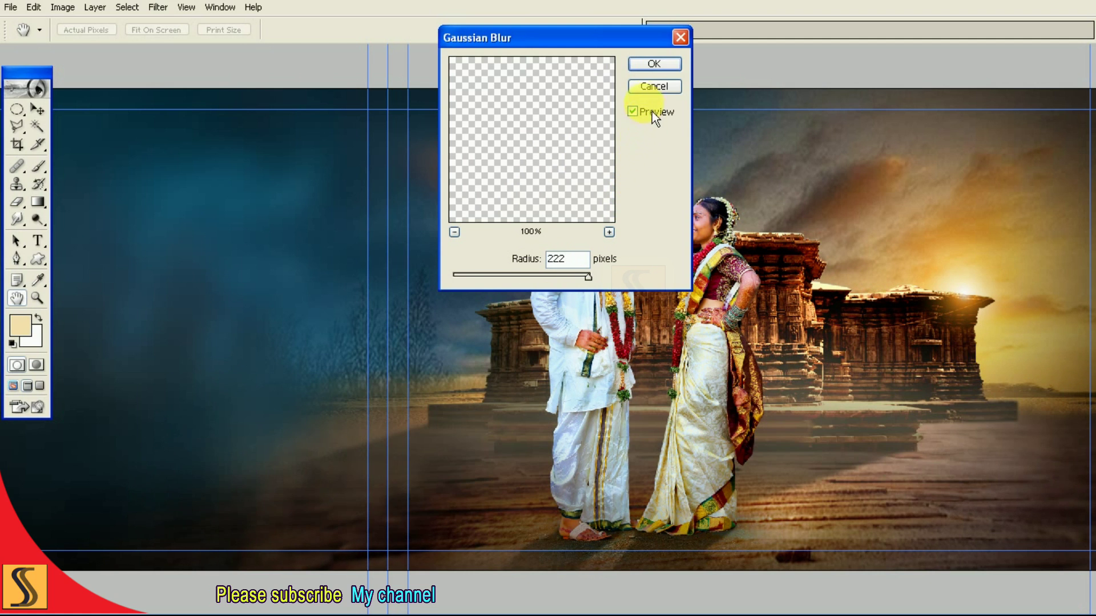
pyautogui.click(651, 62)
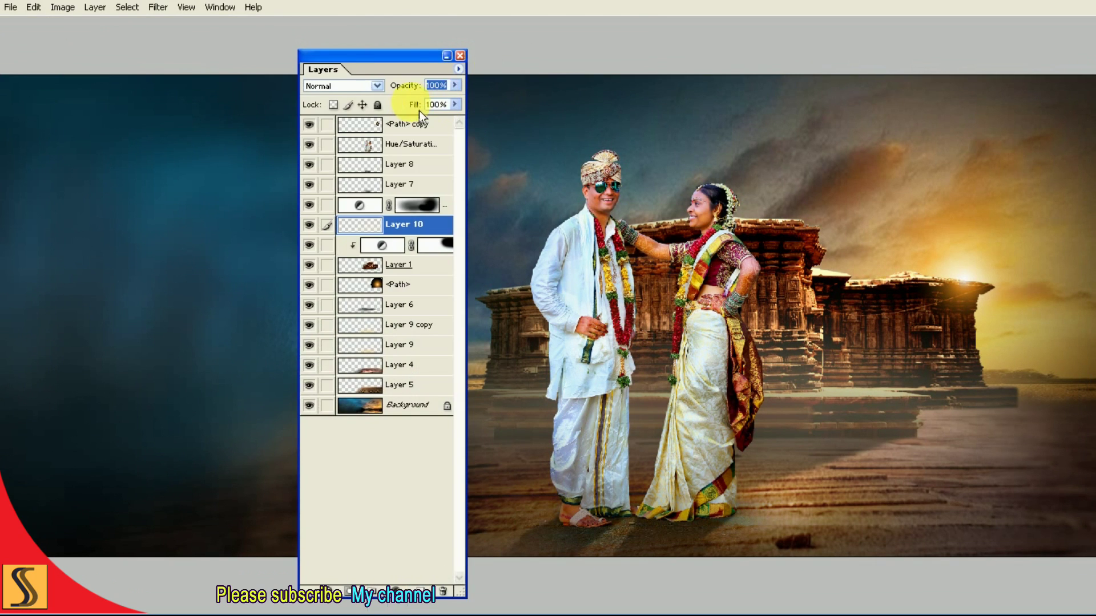
# Step: Lower Layer 10's opacity to about 64%
pyautogui.keyDown('alt'); pyautogui.click(353, 244); pyautogui.keyUp('alt')
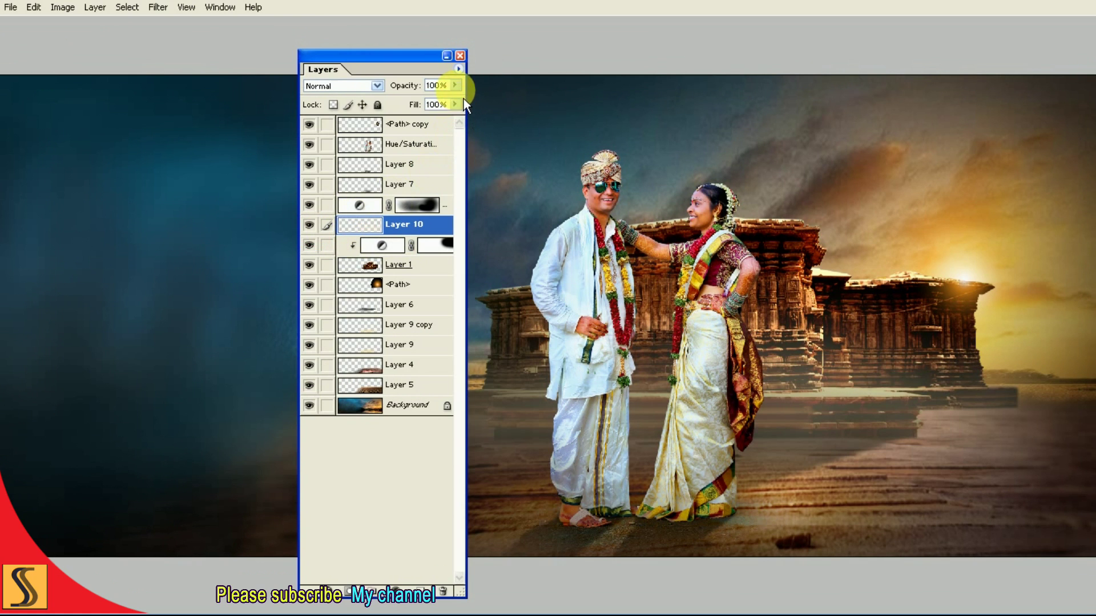
pyautogui.moveTo(446, 108); pyautogui.dragTo(442, 109)
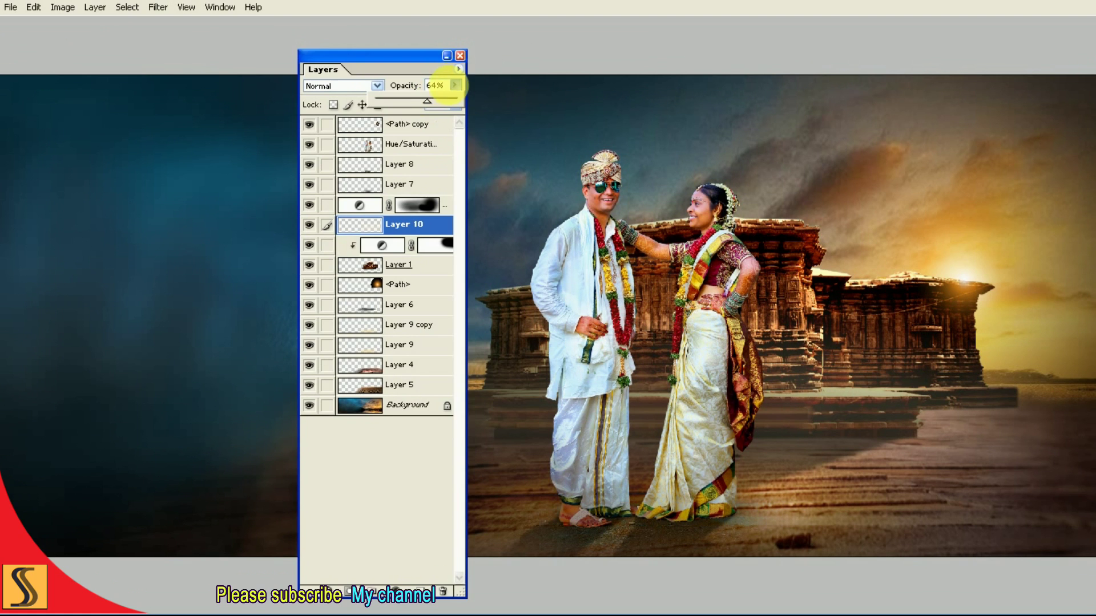
pyautogui.click(460, 55)
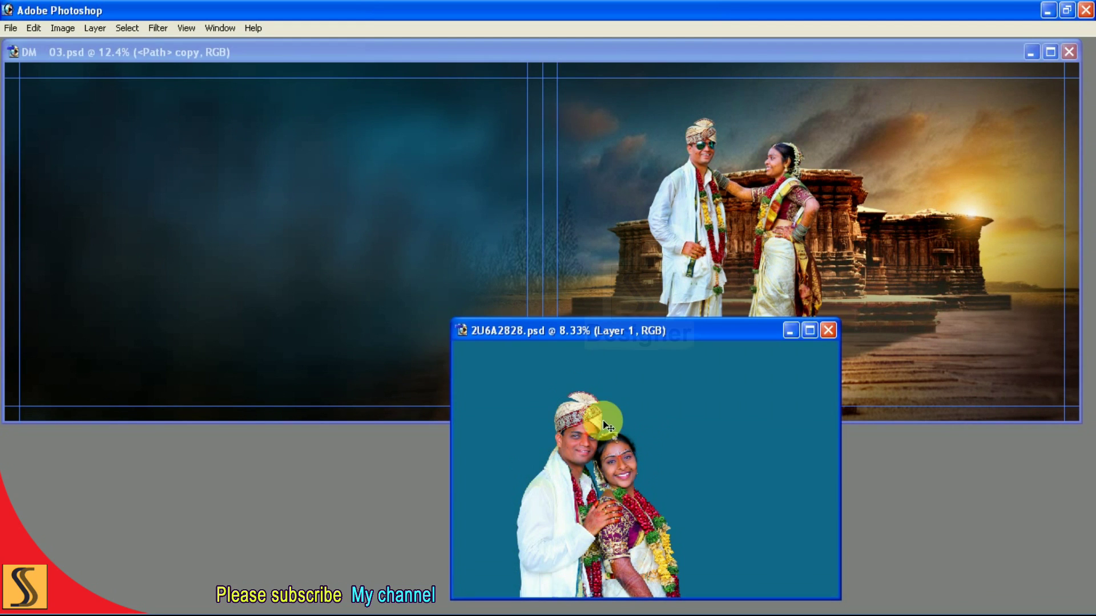
# Step: Check the portrait's teal backdrop layer by hiding it and showing it again
pyautogui.hotkey('ctrl', '-')
pyautogui.moveTo(568, 336); pyautogui.dragTo(540, 316)
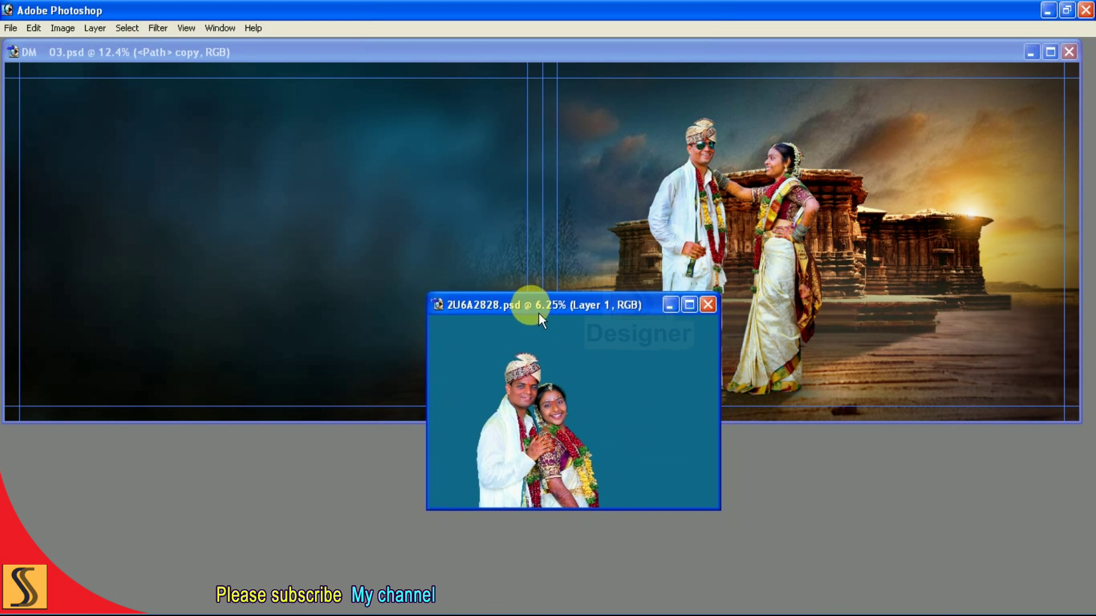
pyautogui.press('F7')
pyautogui.click(306, 166)
pyautogui.press('F7')
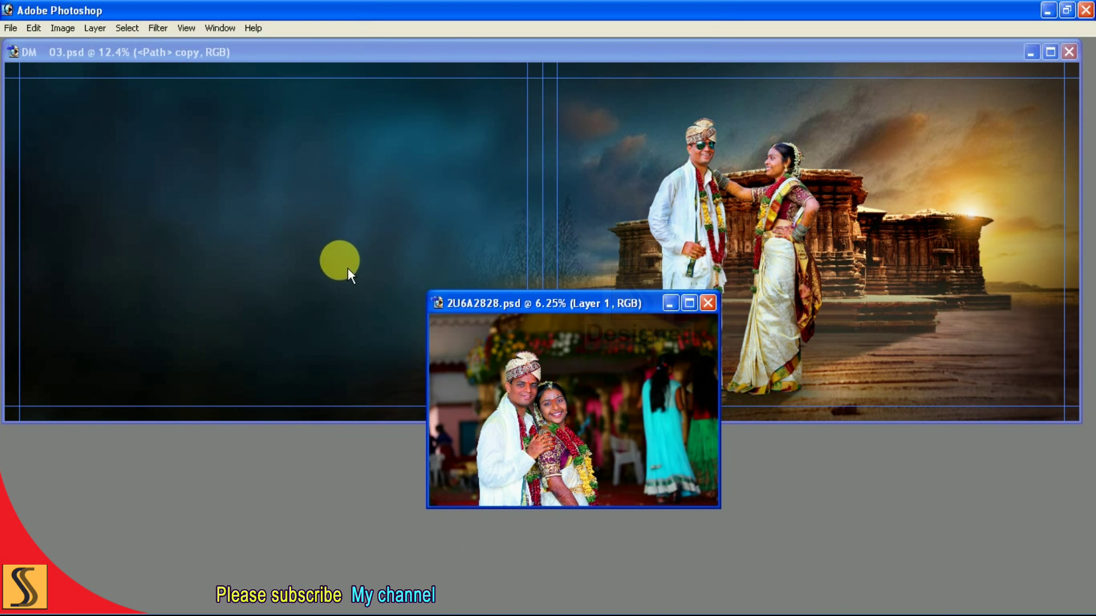
pyautogui.press('F7')
pyautogui.click(309, 166)
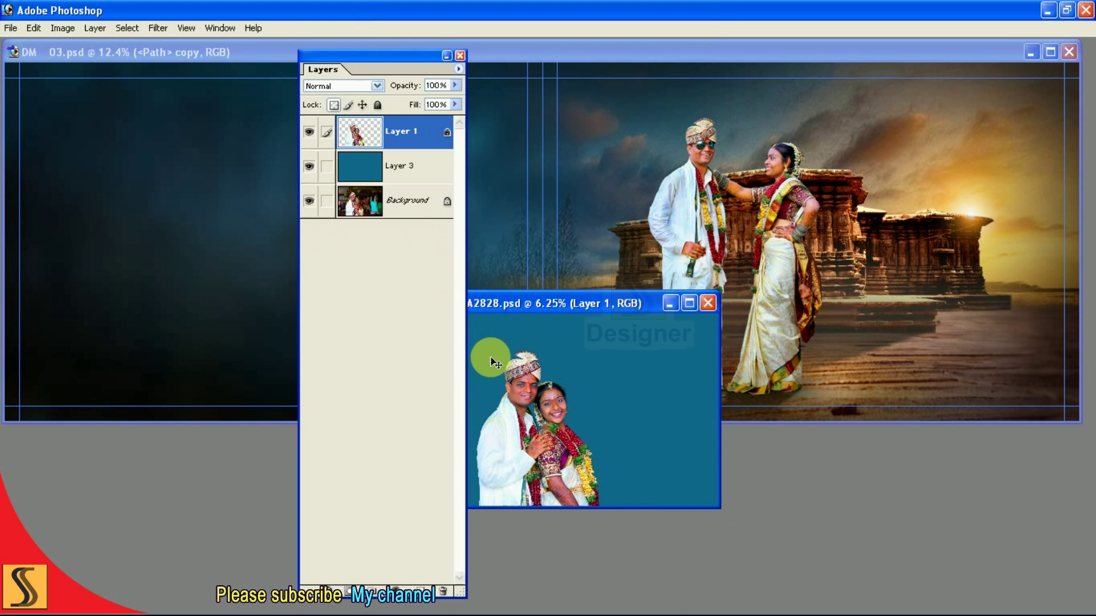
pyautogui.press('F7')
# Step: Drag the close-up couple photo into the spread and position it against the left page edge
pyautogui.moveTo(539, 400); pyautogui.dragTo(269, 271)
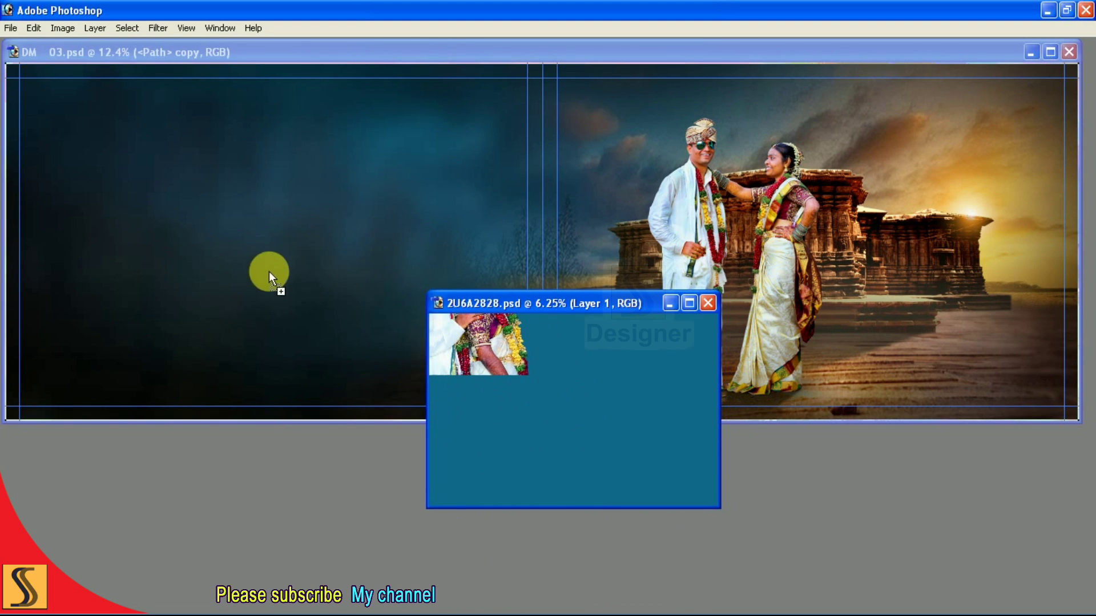
pyautogui.press('f')
pyautogui.hotkey('ctrl', '+')
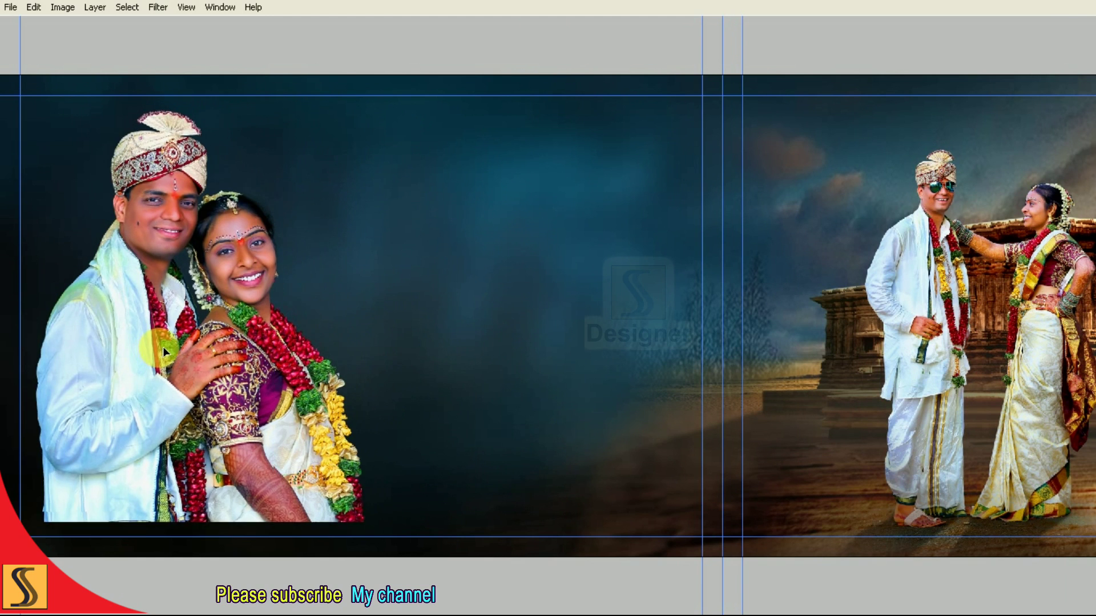
pyautogui.moveTo(413, 382); pyautogui.dragTo(143, 377)
# Step: Free-transform the couple photo so it fills the left page
pyautogui.hotkey('ctrl', 't')
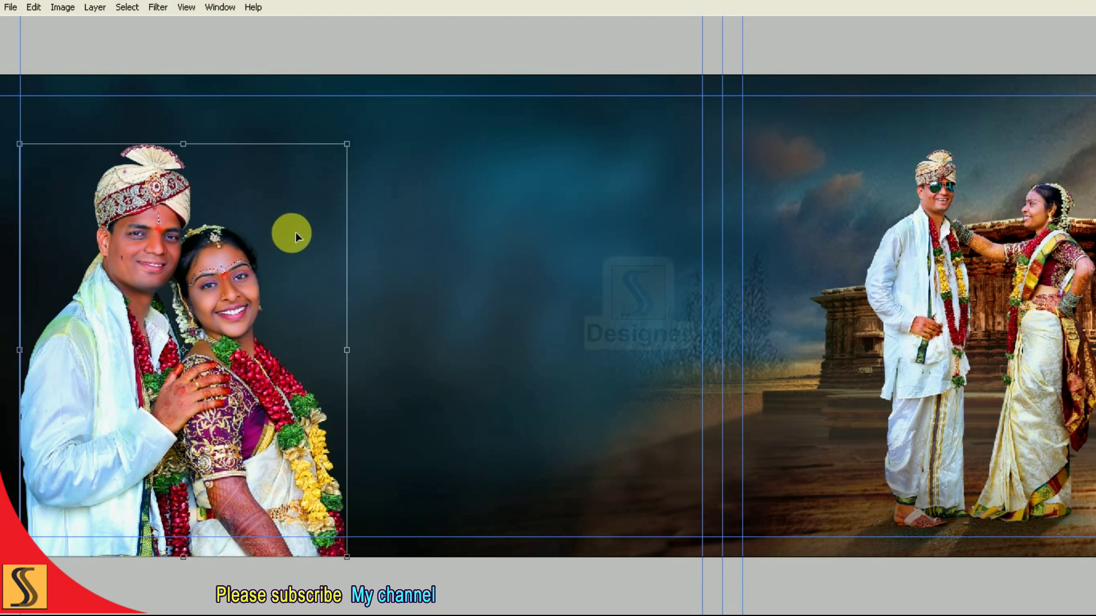
pyautogui.moveTo(345, 142); pyautogui.dragTo(379, 110)
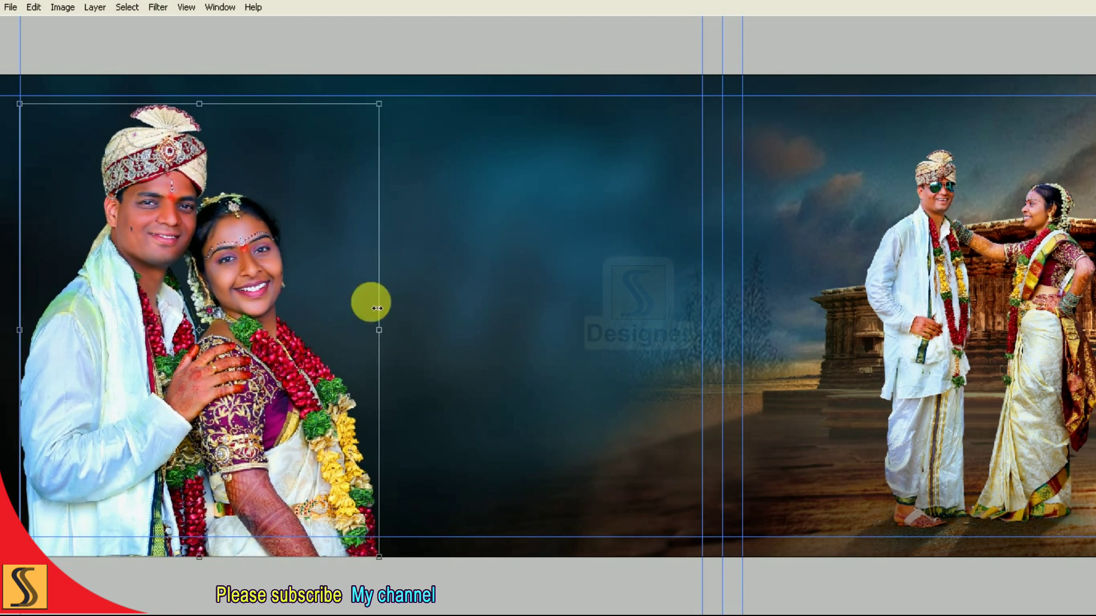
pyautogui.hotkey('ctrl', '-')
pyautogui.moveTo(289, 494); pyautogui.dragTo(342, 562)
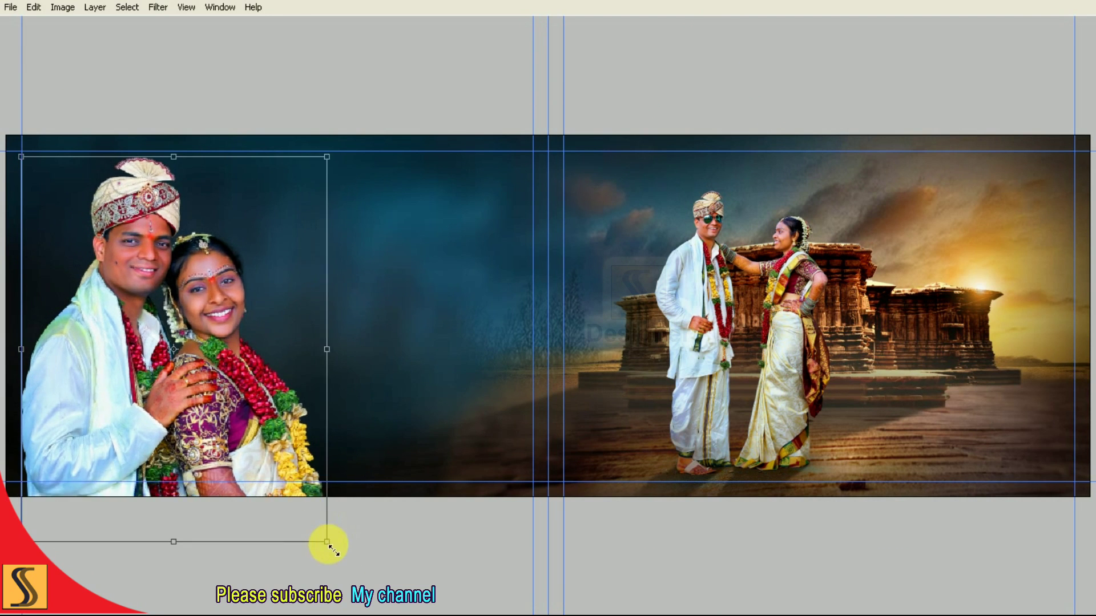
pyautogui.moveTo(343, 155)
pyautogui.mouseDown()
pyautogui.moveTo(394, 123)
pyautogui.moveTo(405, 130)
pyautogui.mouseUp()
pyautogui.moveTo(363, 142)
pyautogui.mouseDown()
pyautogui.moveTo(391, 110)
pyautogui.moveTo(354, 138)
pyautogui.moveTo(354, 159)
pyautogui.moveTo(421, 108)
pyautogui.mouseUp()
pyautogui.moveTo(365, 215); pyautogui.dragTo(369, 229)
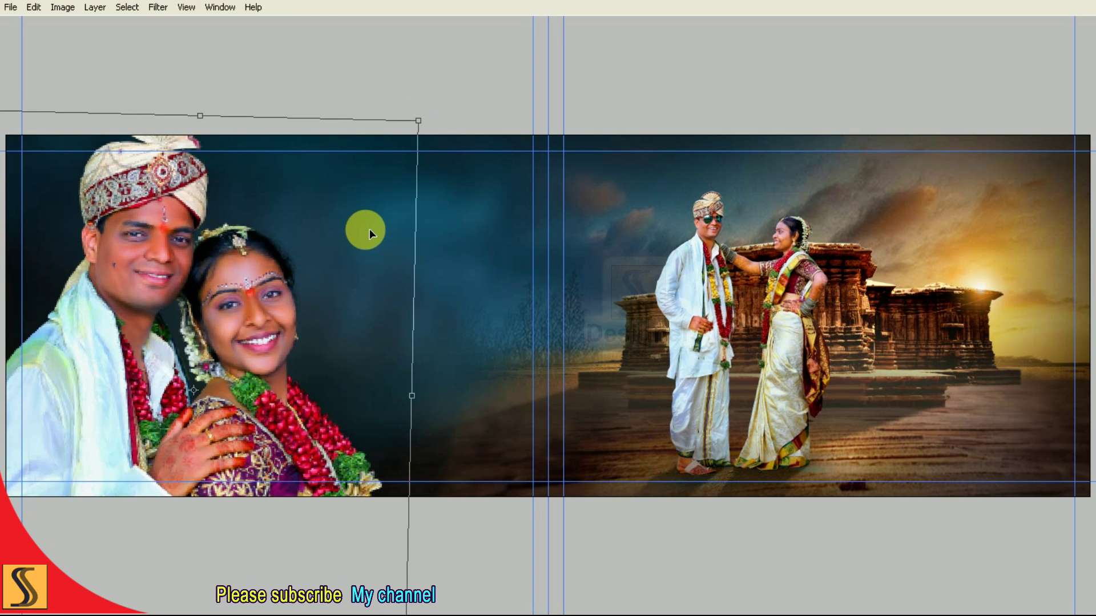
pyautogui.moveTo(419, 118); pyautogui.dragTo(422, 131)
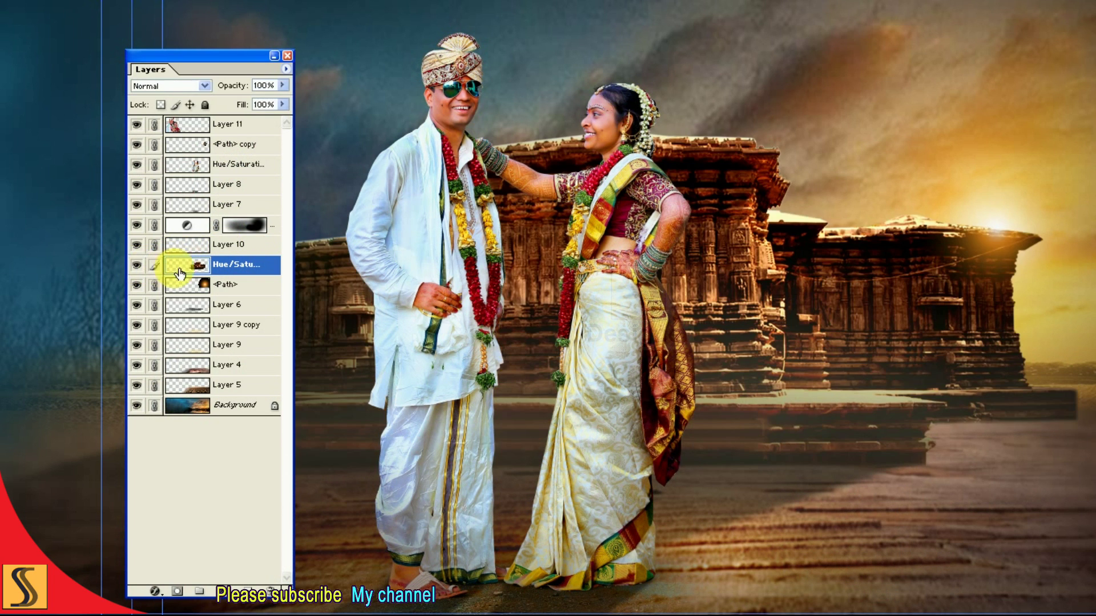
# Step: Duplicate the temple layer from the Layers palette menu
pyautogui.click(138, 266)
pyautogui.click(286, 68)
pyautogui.click(338, 118)
pyautogui.click(681, 257)
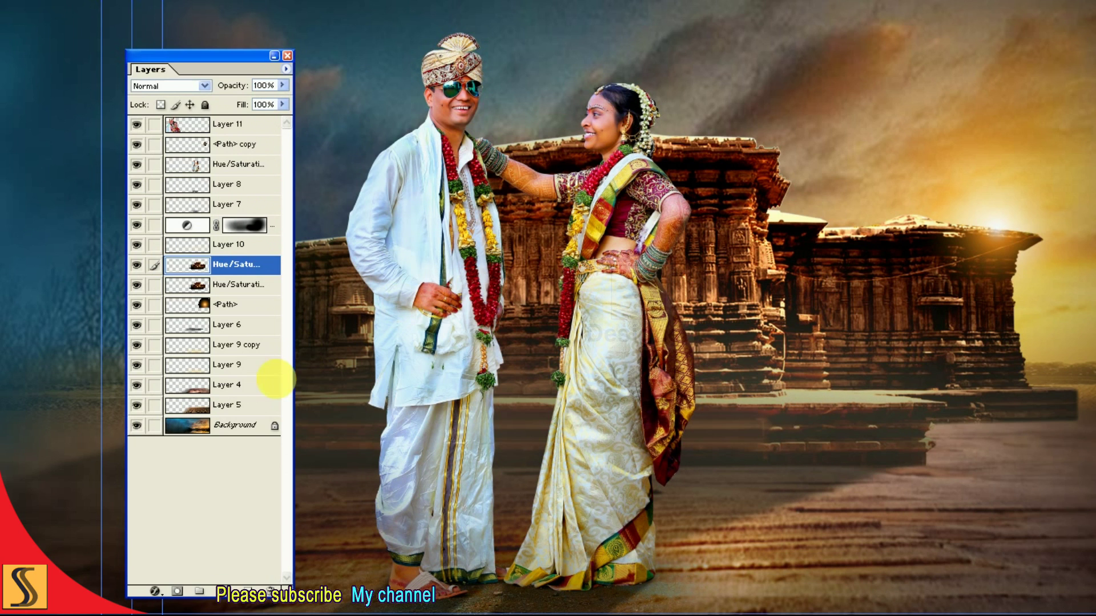
# Step: Enable Inner Glow in the copy's Blending Options with the Linear Light blend mode
pyautogui.click(155, 591)
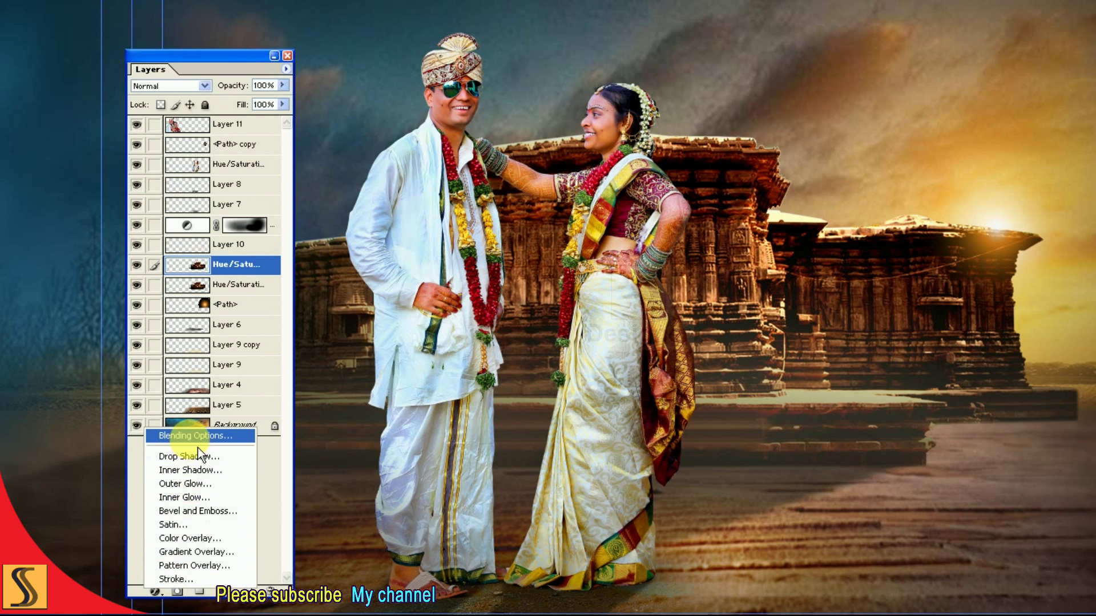
pyautogui.click(239, 461)
pyautogui.moveTo(380, 194); pyautogui.dragTo(376, 271)
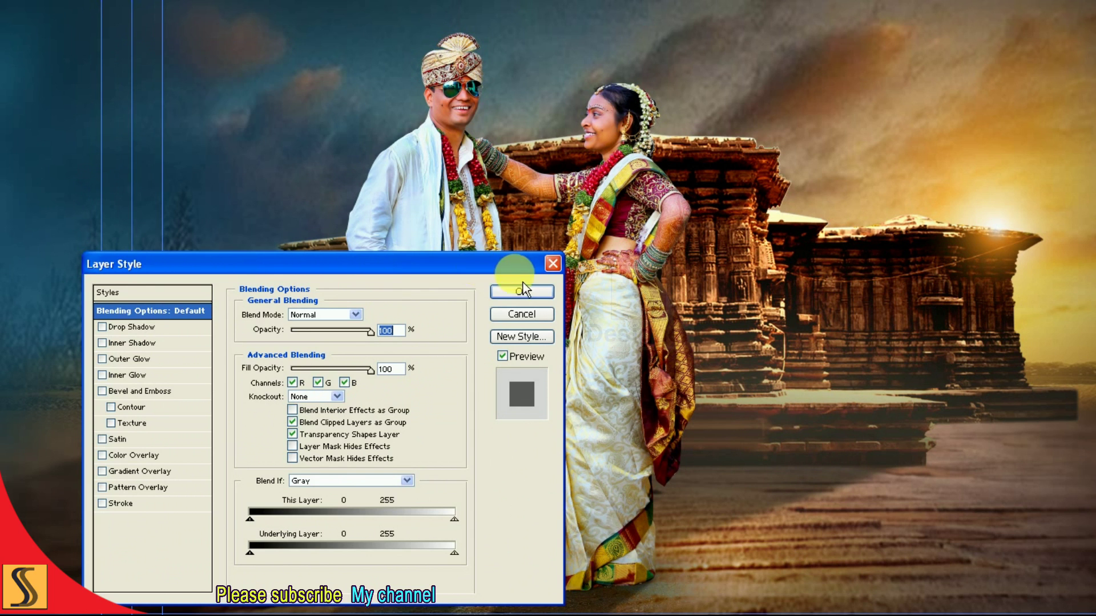
pyautogui.click(673, 253)
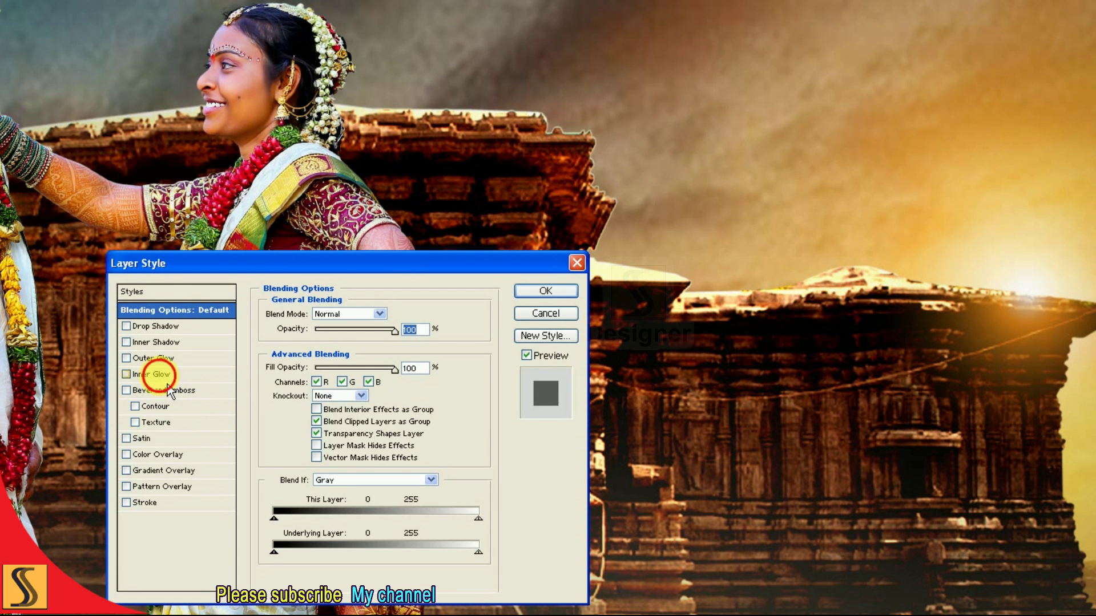
pyautogui.click(160, 375)
pyautogui.moveTo(327, 460); pyautogui.dragTo(358, 464)
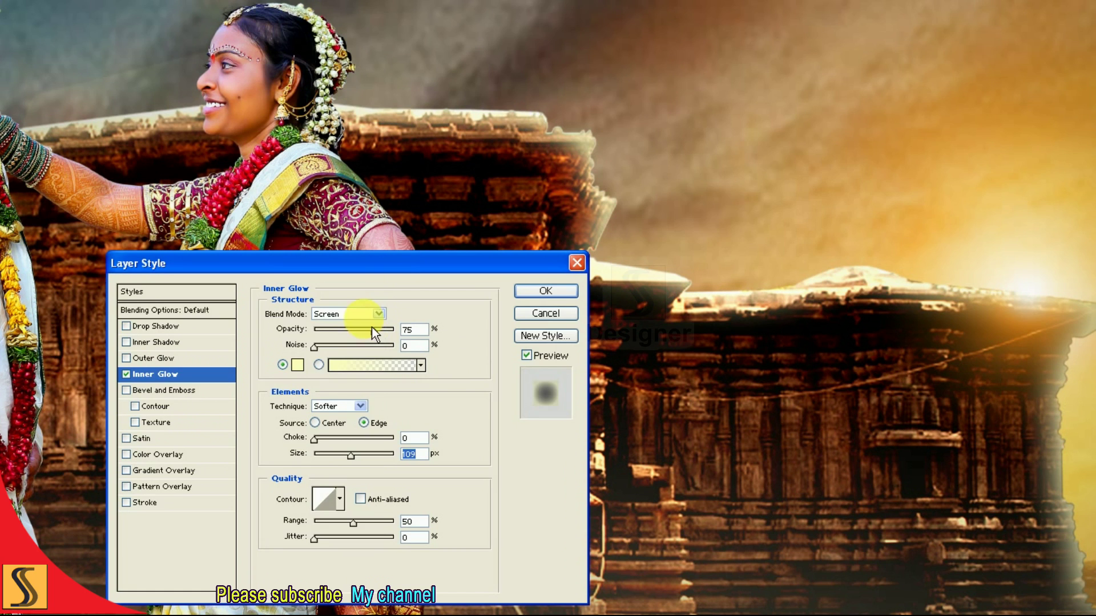
pyautogui.click(357, 314)
pyautogui.click(354, 497)
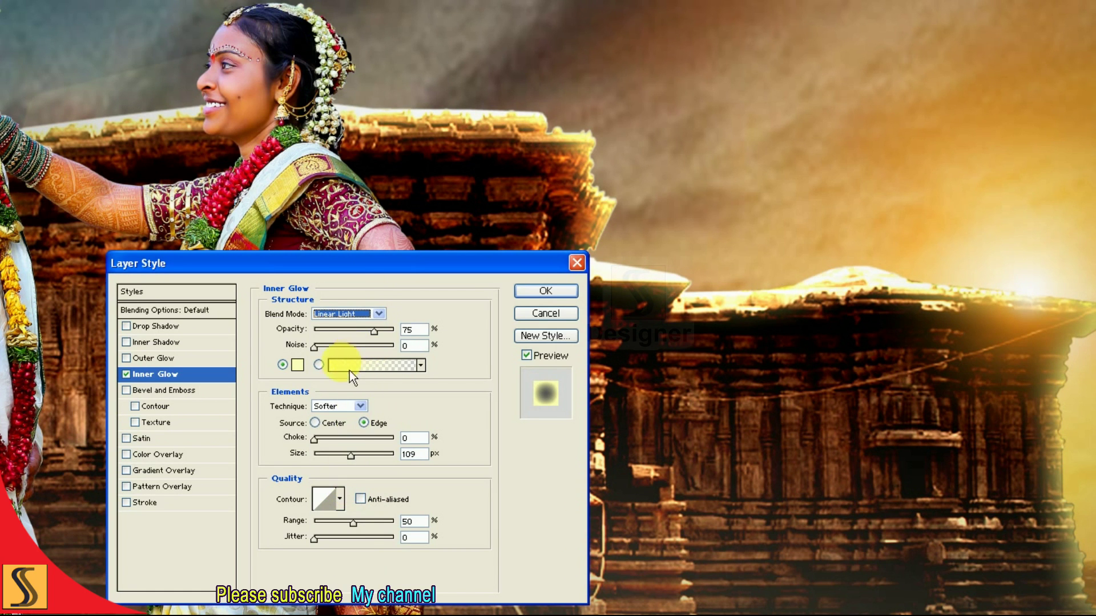
# Step: Set the inner glow colour to golden FDC971 sampled from the sky, and size to 50 px
pyautogui.click(299, 367)
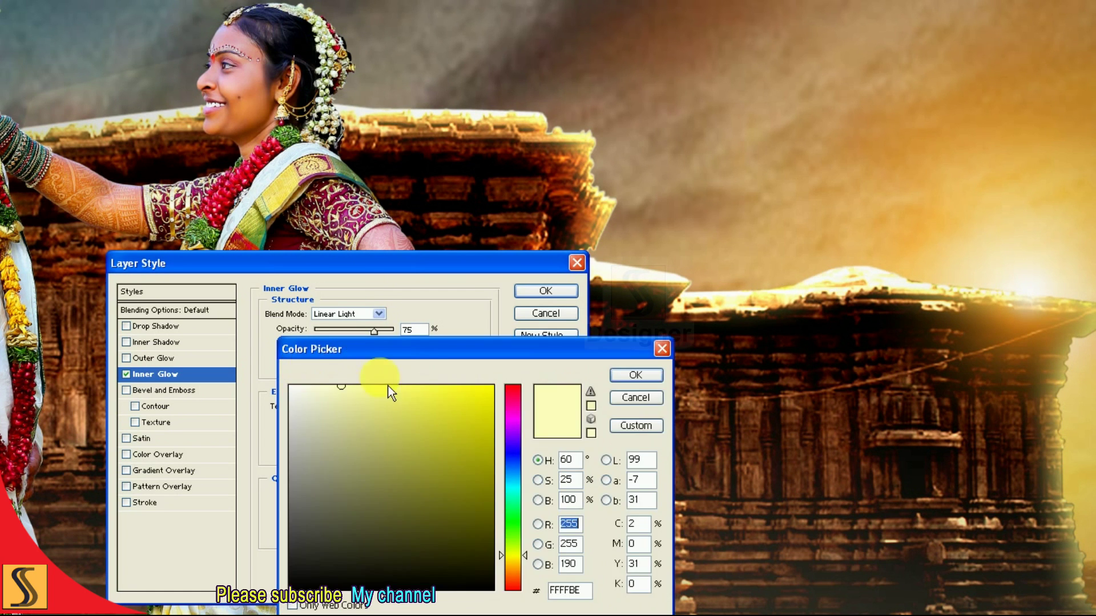
pyautogui.click(1048, 182)
pyautogui.moveTo(415, 403); pyautogui.dragTo(402, 401)
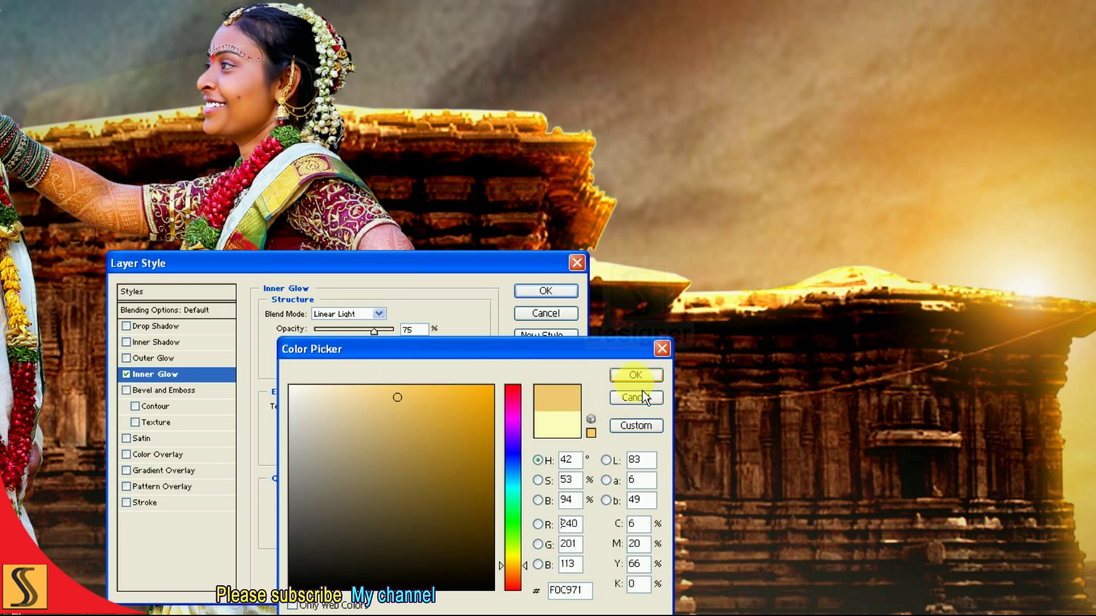
pyautogui.click(636, 375)
pyautogui.write('80')
pyautogui.press('BackSpace')
pyautogui.press('BackSpace')
pyautogui.write('50')
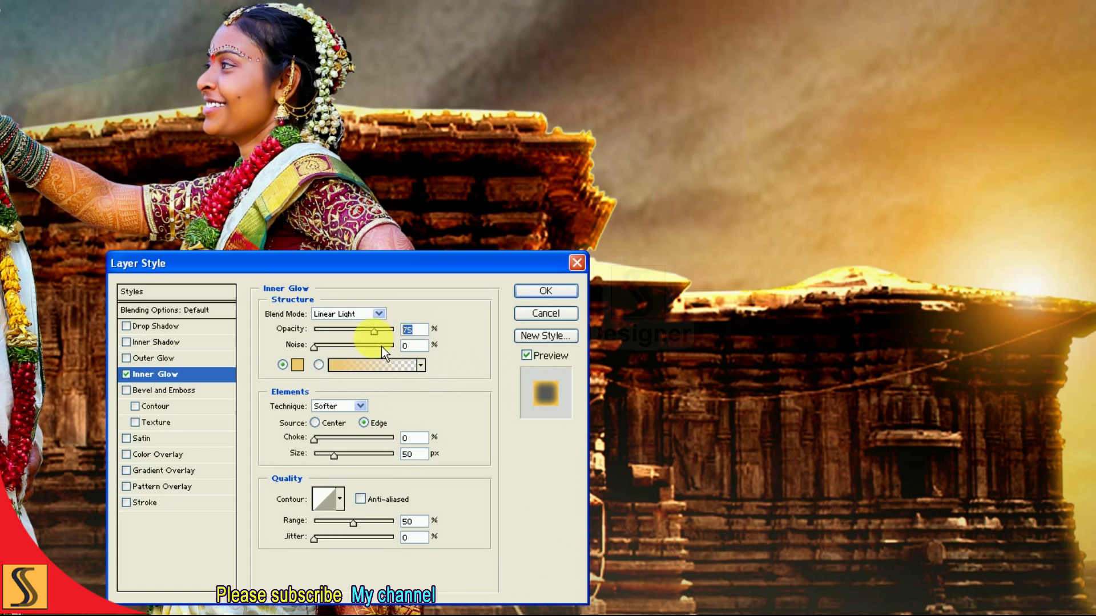
pyautogui.write('45')
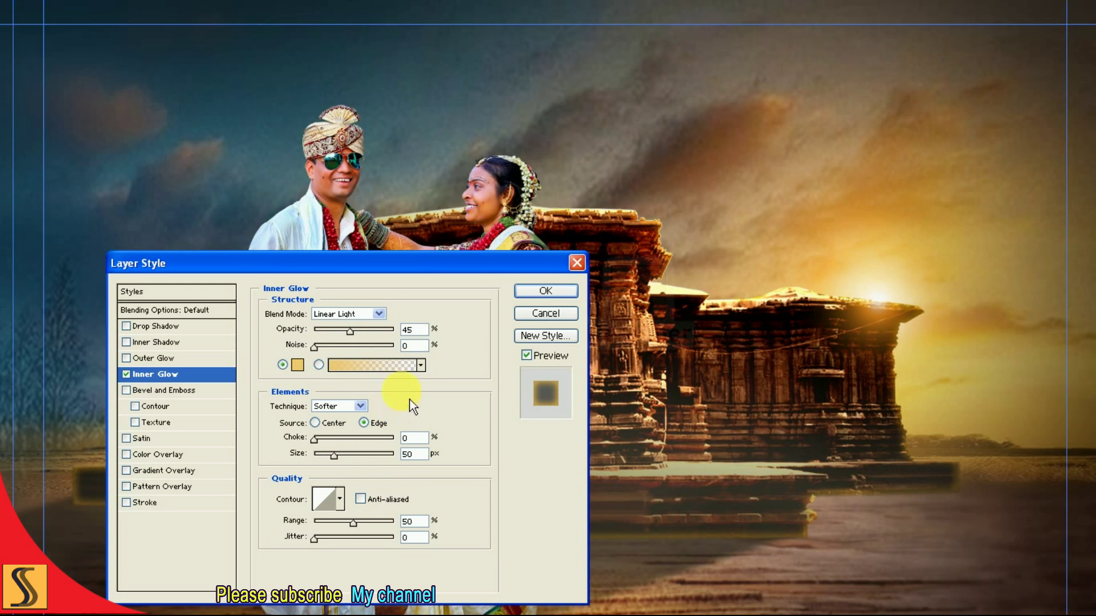
# Step: Give the inner glow 2% choke, 229 px size and 35% opacity, and apply it
pyautogui.moveTo(456, 272); pyautogui.dragTo(447, 322)
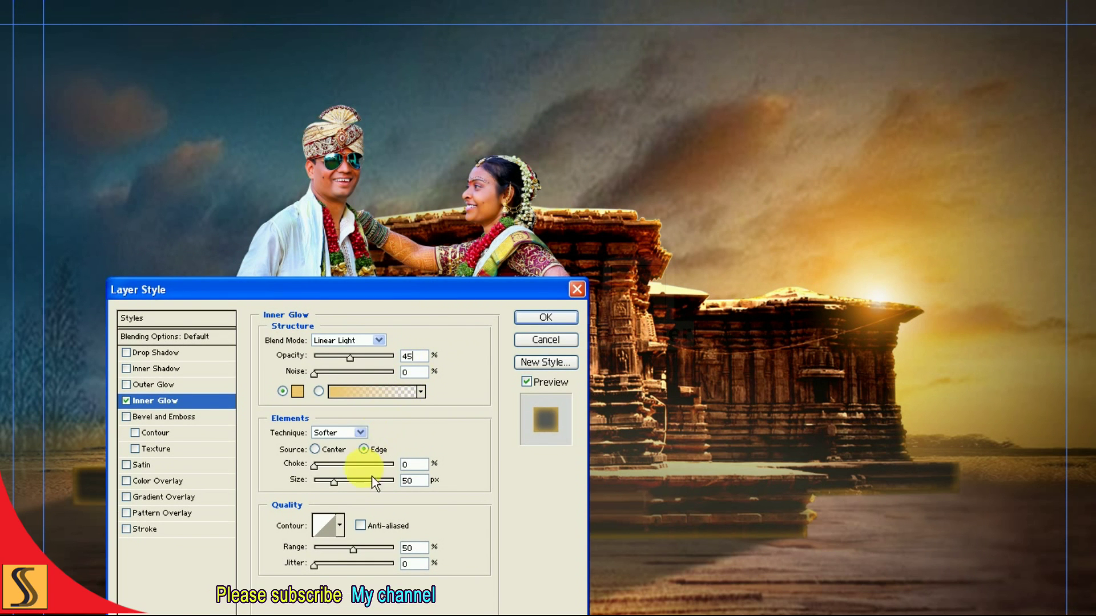
pyautogui.moveTo(326, 475)
pyautogui.mouseDown()
pyautogui.moveTo(344, 477)
pyautogui.moveTo(323, 478)
pyautogui.mouseUp()
pyautogui.write('4')
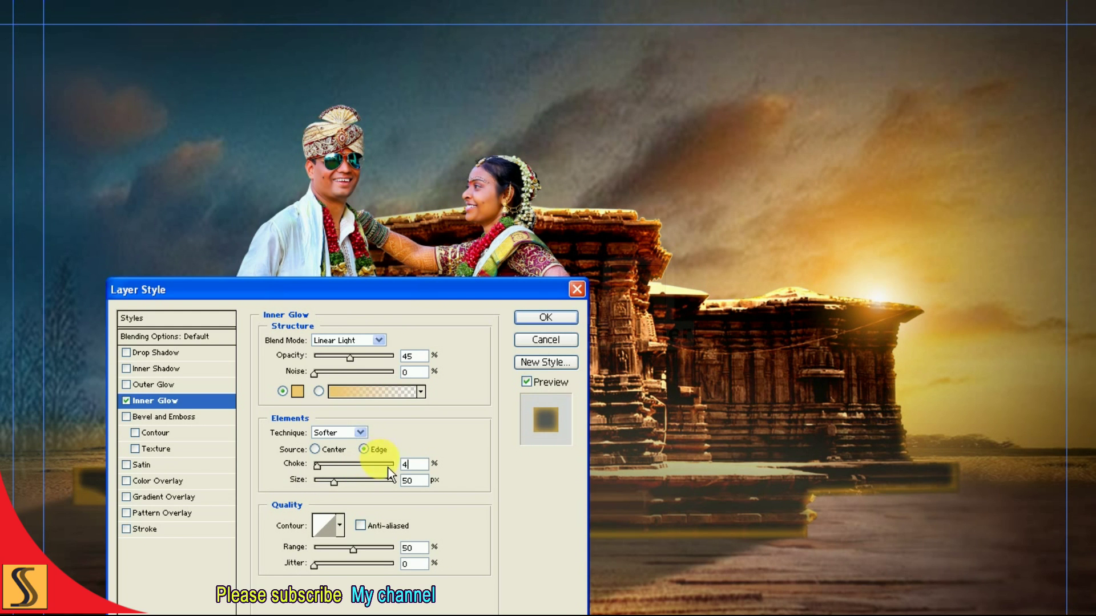
pyautogui.write('2')
pyautogui.moveTo(343, 491); pyautogui.dragTo(378, 491)
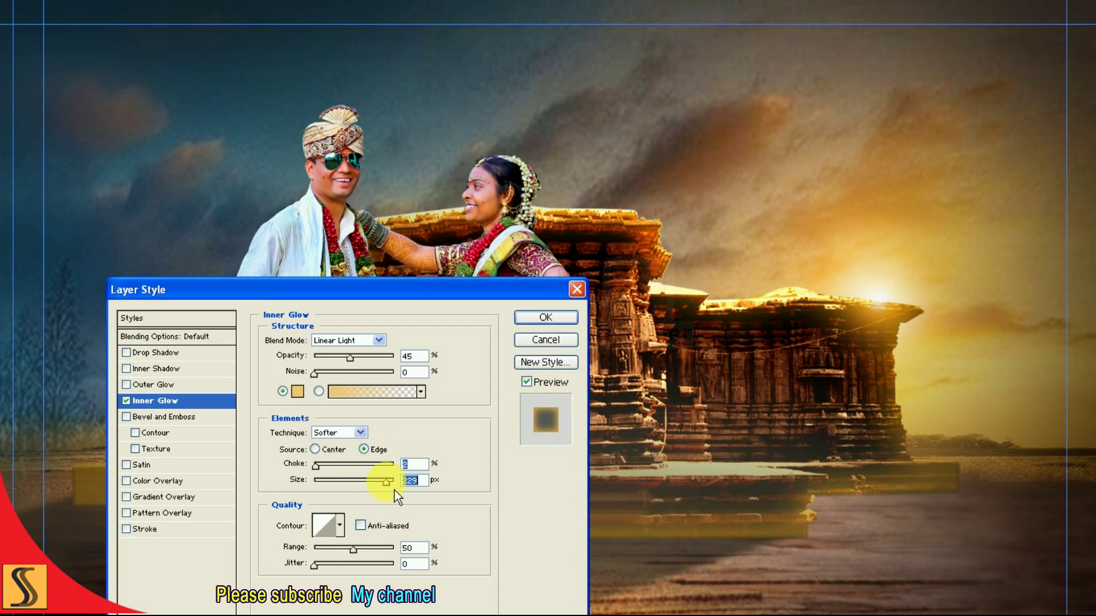
pyautogui.click(416, 357)
pyautogui.write('35')
pyautogui.click(533, 320)
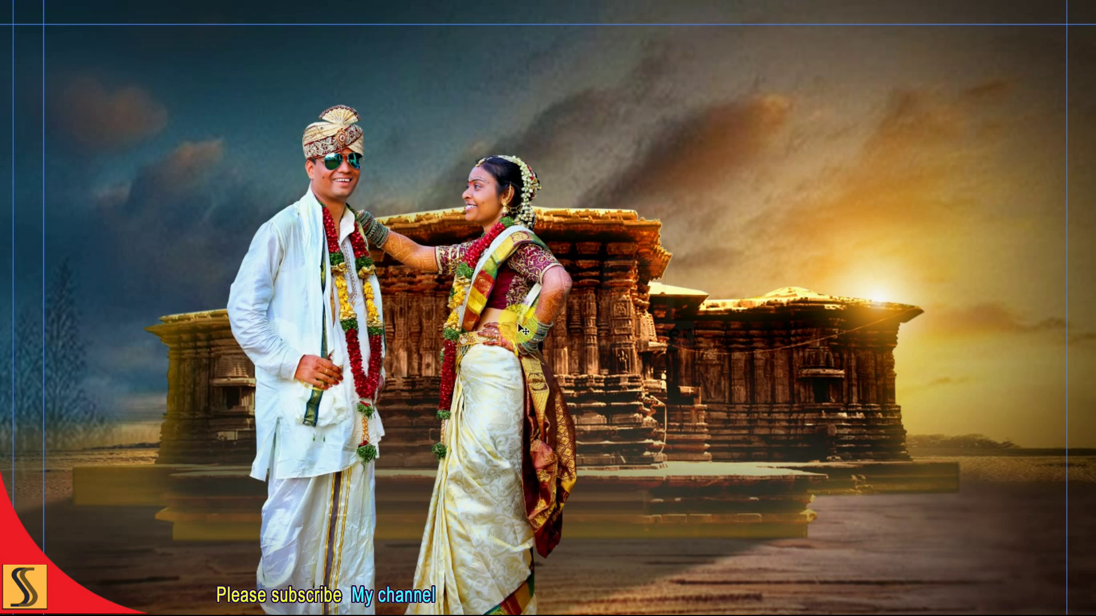
pyautogui.press('F7')
# Step: Link the two glowing temple layers and merge them with Merge Linked
pyautogui.click(137, 265)
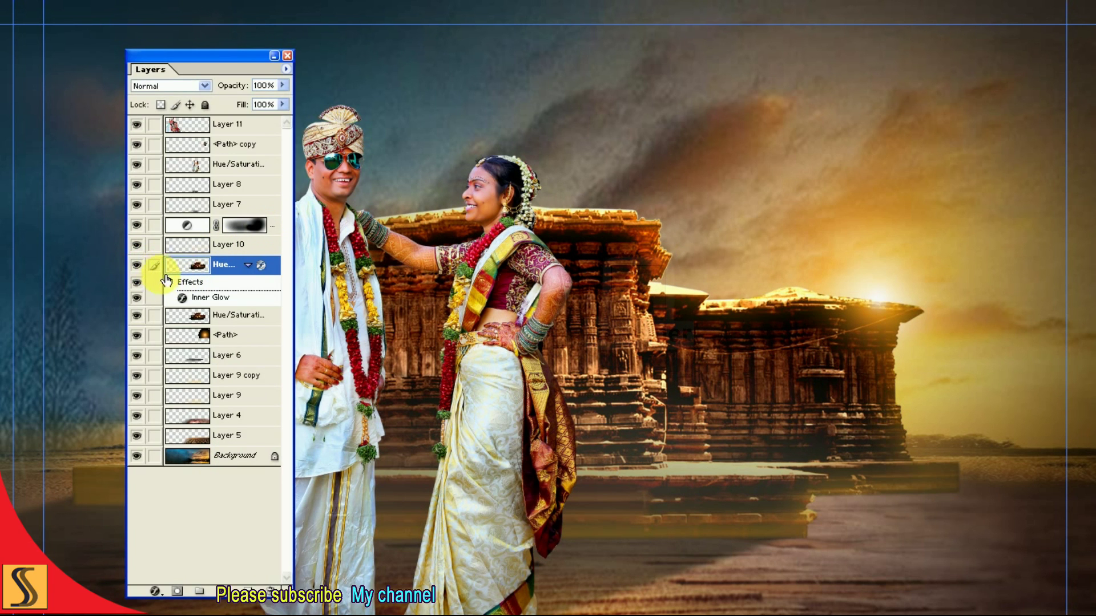
pyautogui.moveTo(166, 281); pyautogui.dragTo(174, 320)
pyautogui.click(156, 317)
pyautogui.click(286, 69)
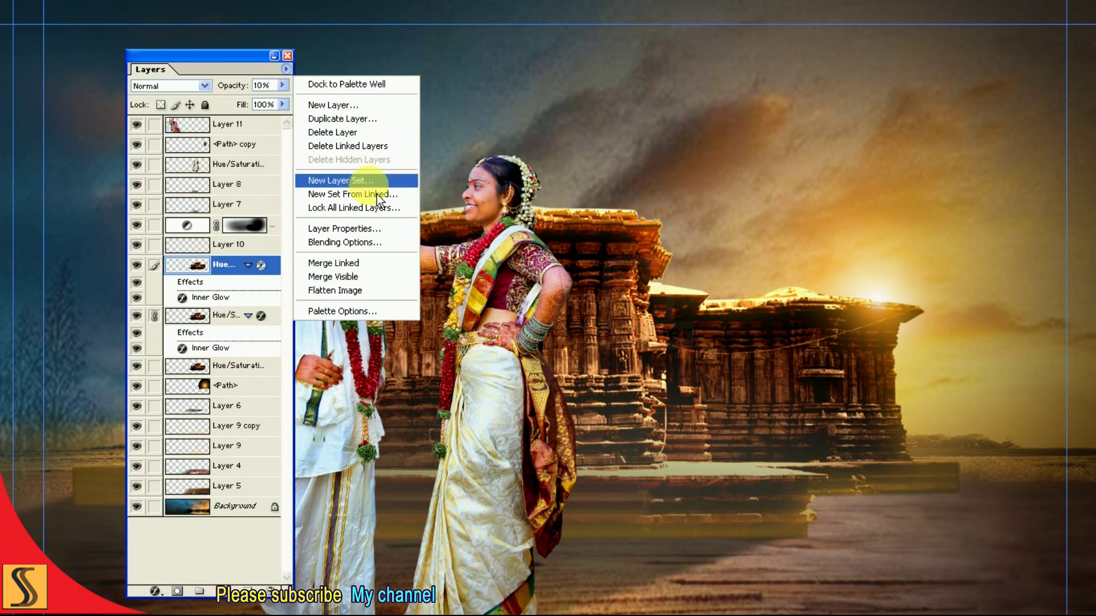
pyautogui.click(382, 273)
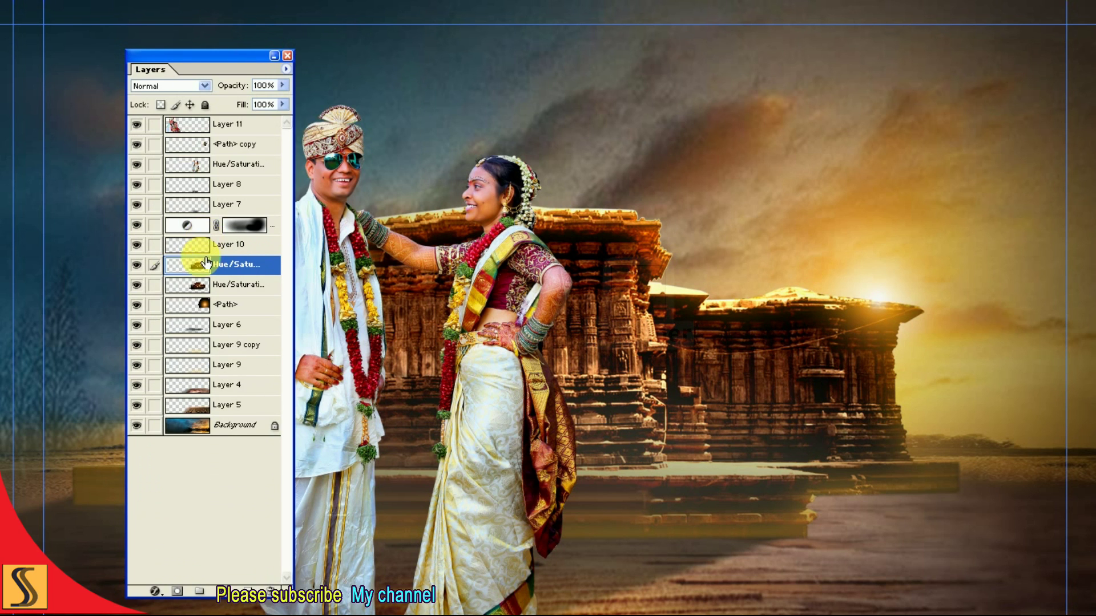
# Step: Move the merged temple layer down one slot and compare the glow on and off
pyautogui.click(136, 265)
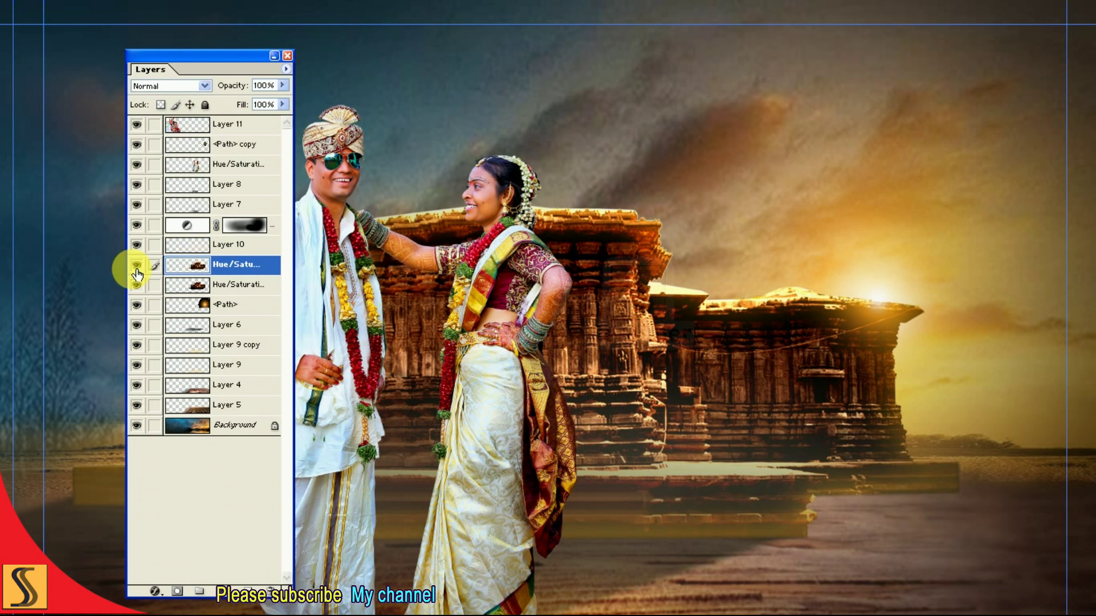
pyautogui.moveTo(185, 265); pyautogui.dragTo(162, 281)
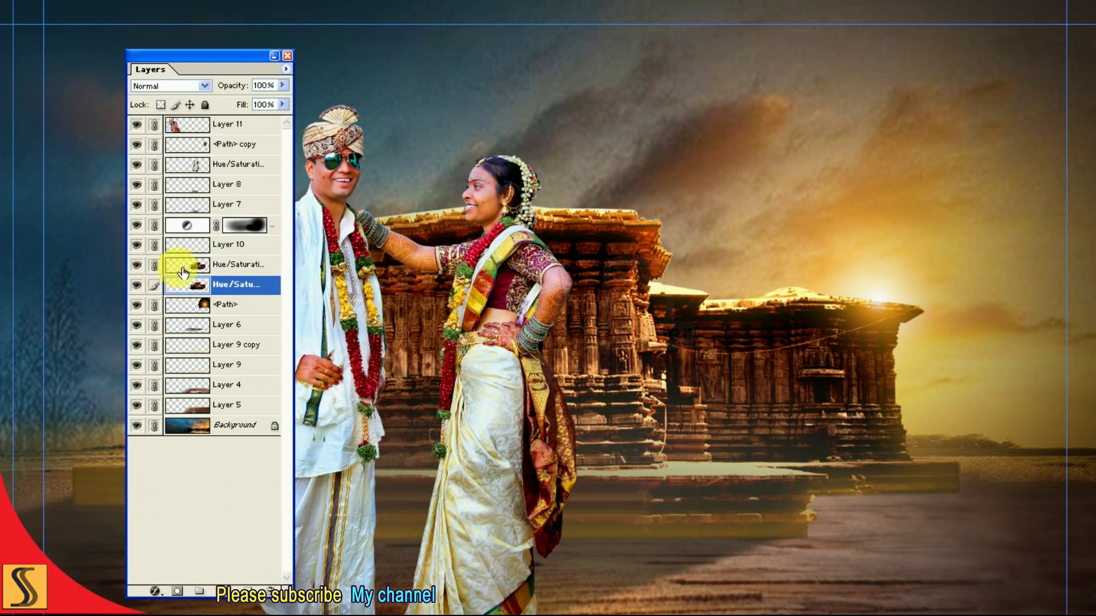
pyautogui.click(195, 271)
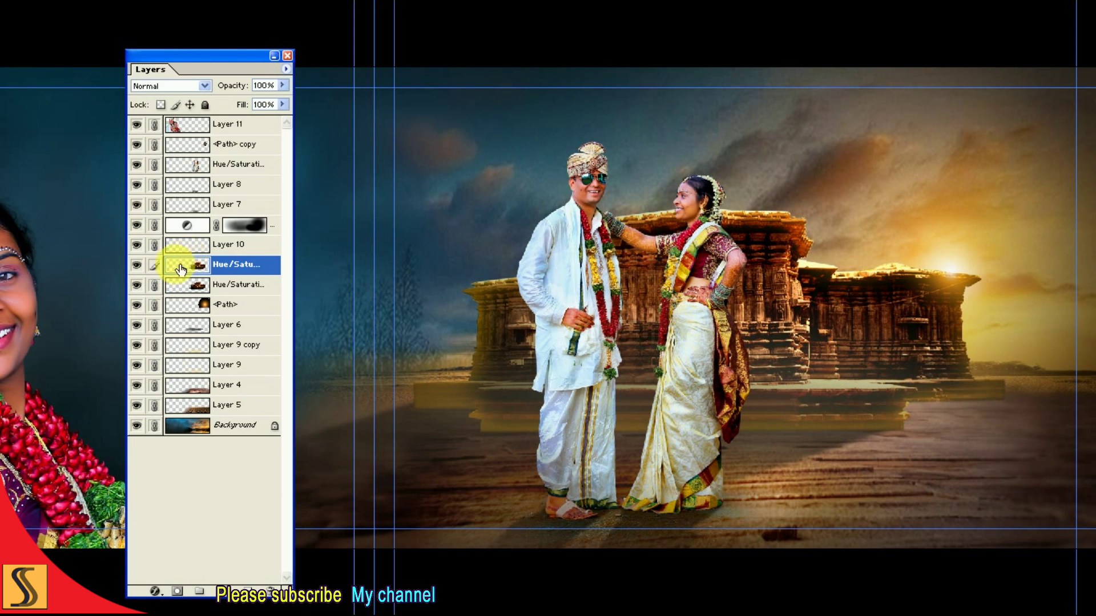
pyautogui.click(136, 265)
pyautogui.click(138, 267)
pyautogui.click(137, 267)
# Step: Close the Layers palette and select the Eraser from the Tools palette
pyautogui.click(138, 266)
pyautogui.press('F7')
pyautogui.hotkey('alt', 'w')
pyautogui.press('t')
pyautogui.click(17, 202)
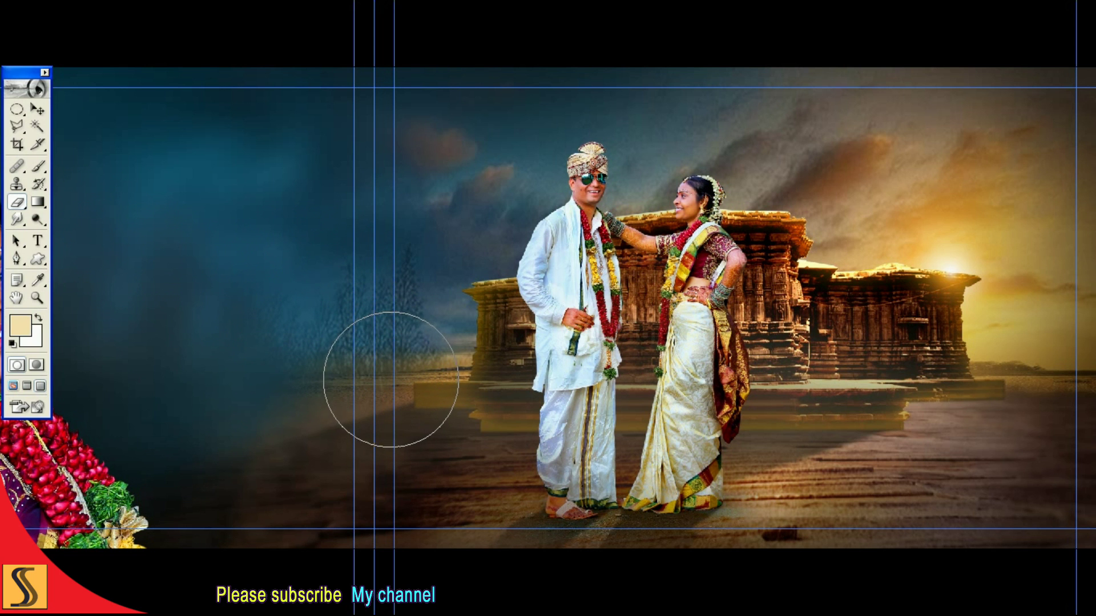
# Step: Hide all palettes and guides, and shrink the eraser brush
pyautogui.press('Return')
pyautogui.press('Tab')
pyautogui.hotkey('ctrl', ';')
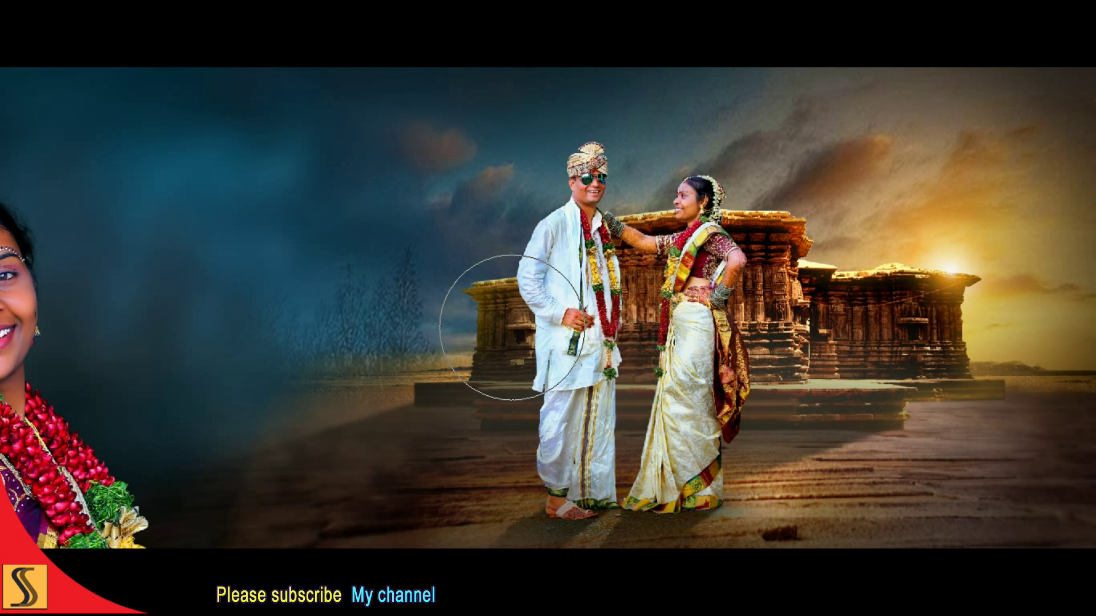
pyautogui.press('[')
pyautogui.press('[')
pyautogui.press('[')
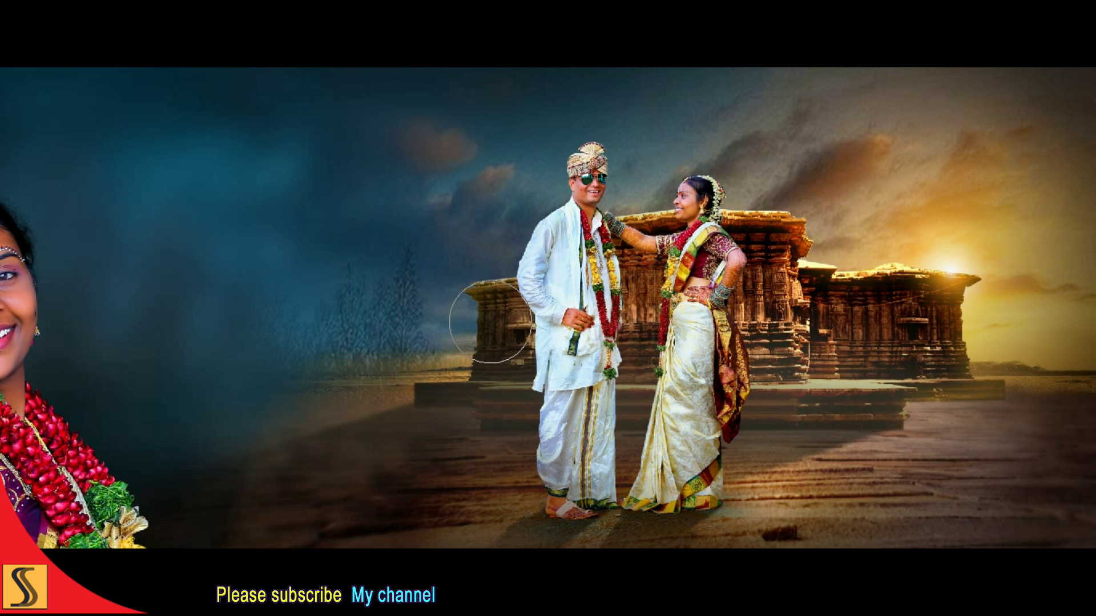
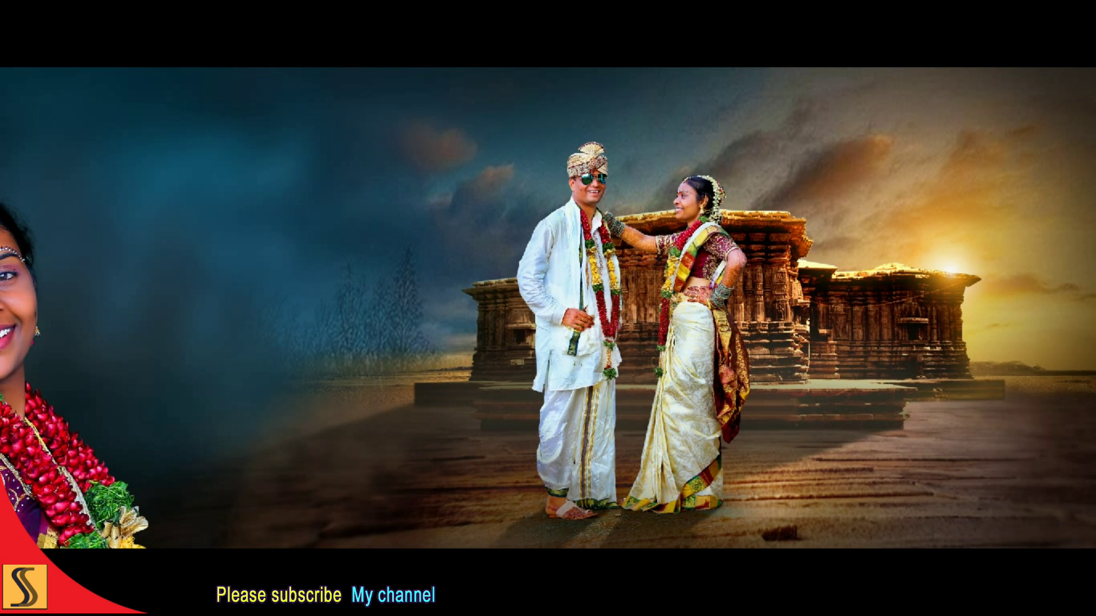
# Step: Add a Hue/Saturation adjustment layer at Lightness -40, clipped to the standing couple's photo
pyautogui.press('F7')
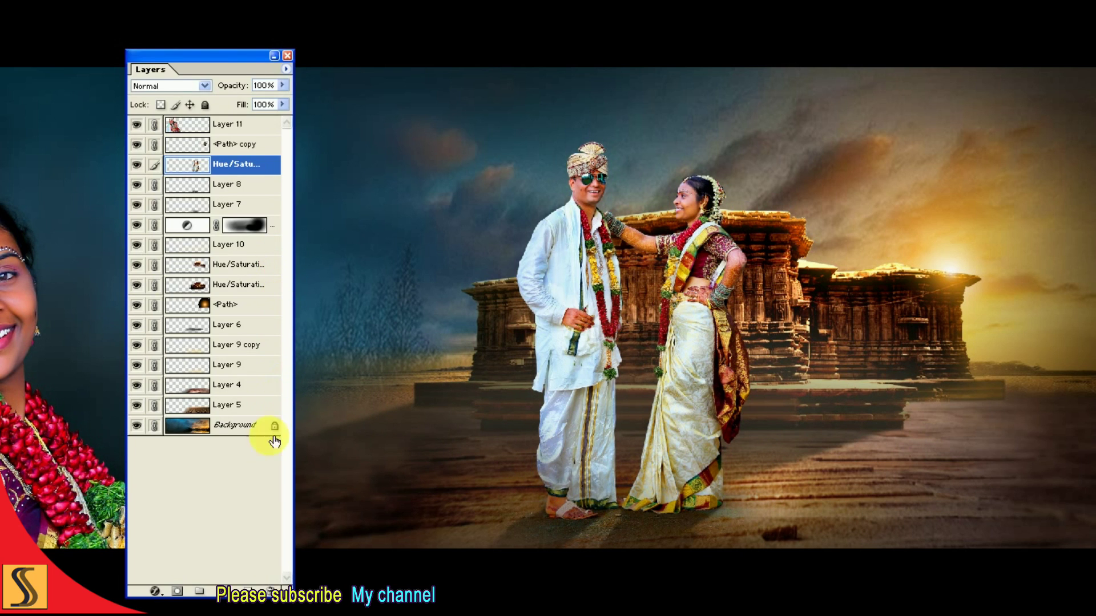
pyautogui.click(224, 592)
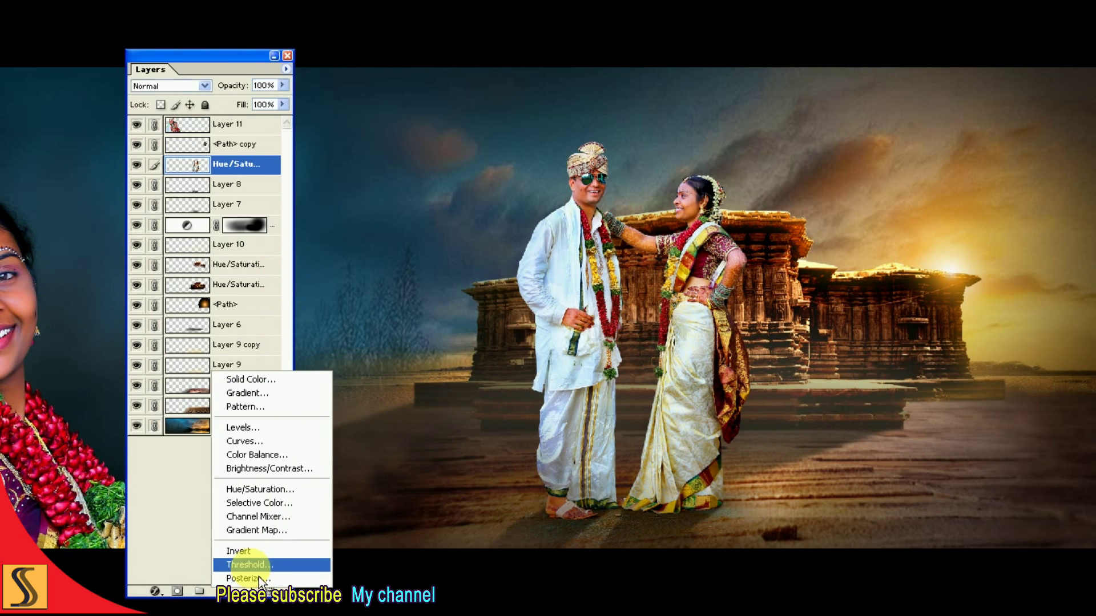
pyautogui.click(264, 494)
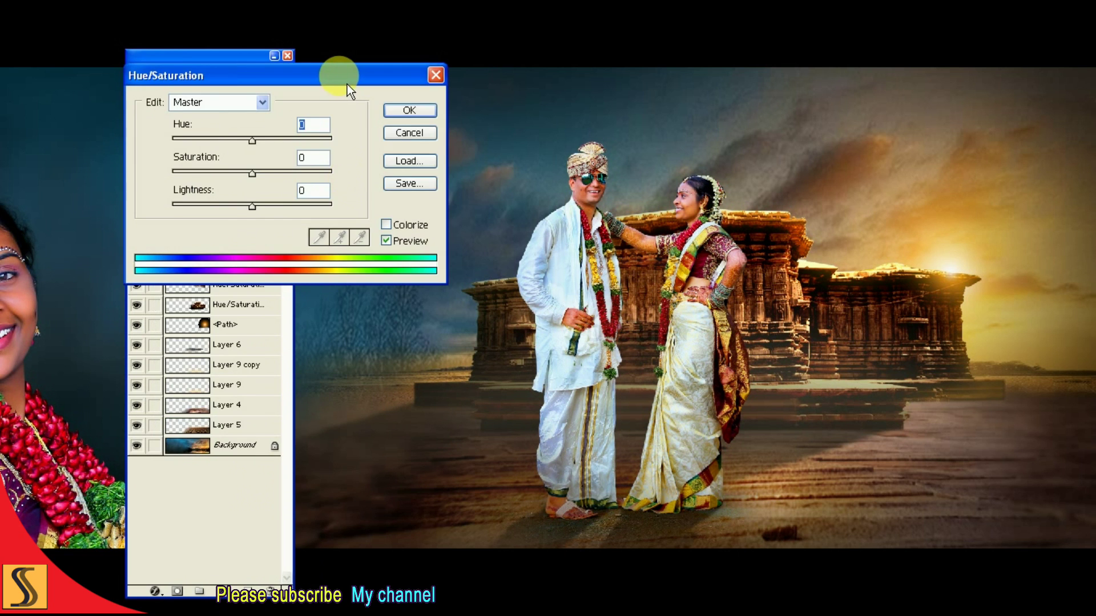
pyautogui.moveTo(347, 84); pyautogui.dragTo(465, 344)
pyautogui.write('-40')
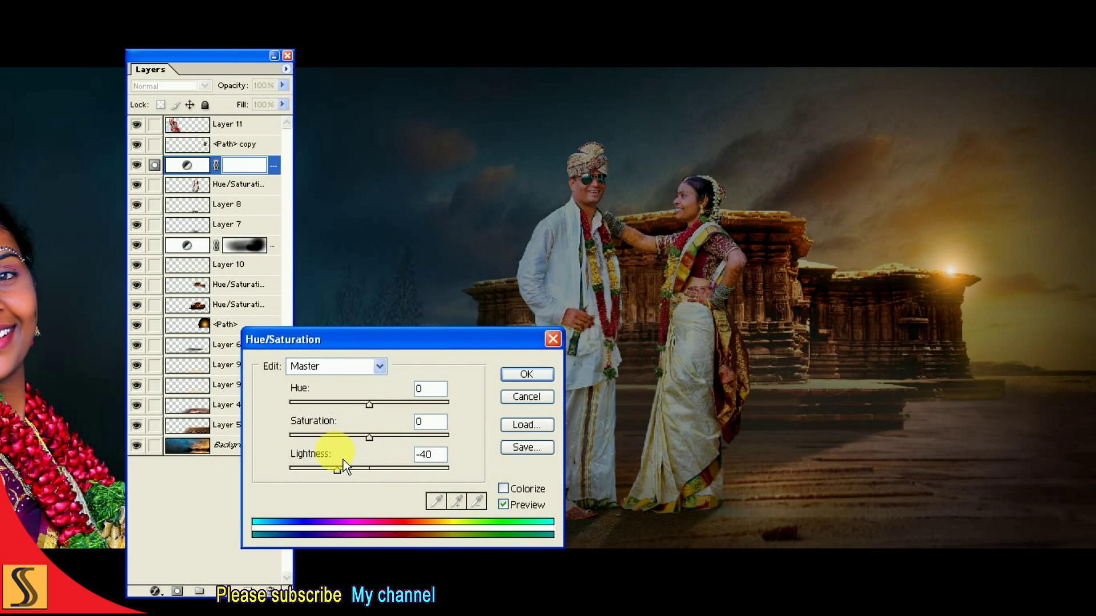
pyautogui.click(526, 375)
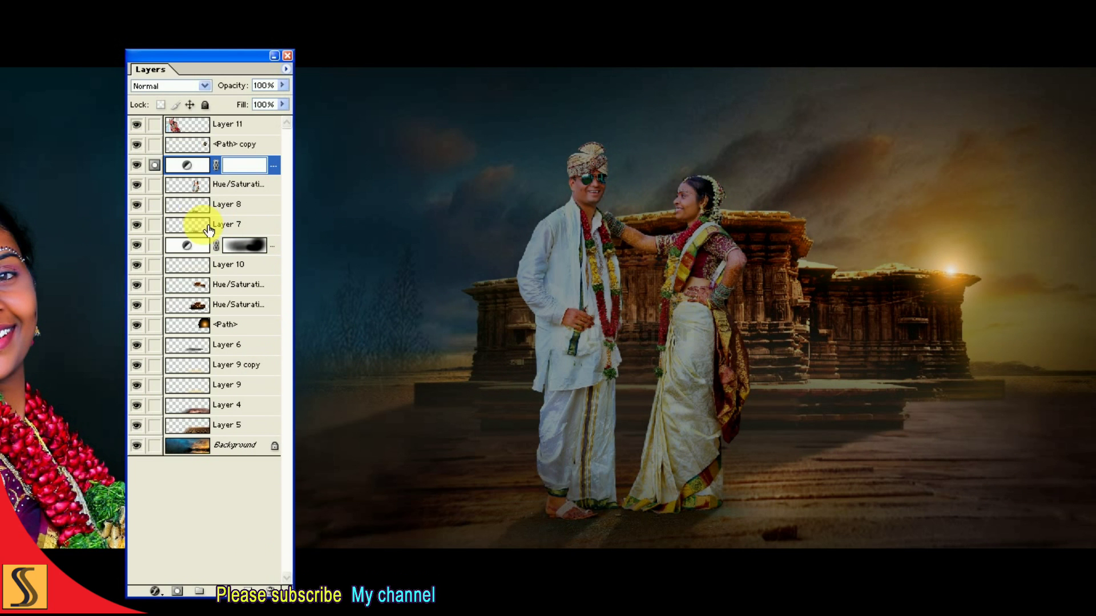
pyautogui.keyDown('alt'); pyautogui.click(237, 177); pyautogui.keyUp('alt')
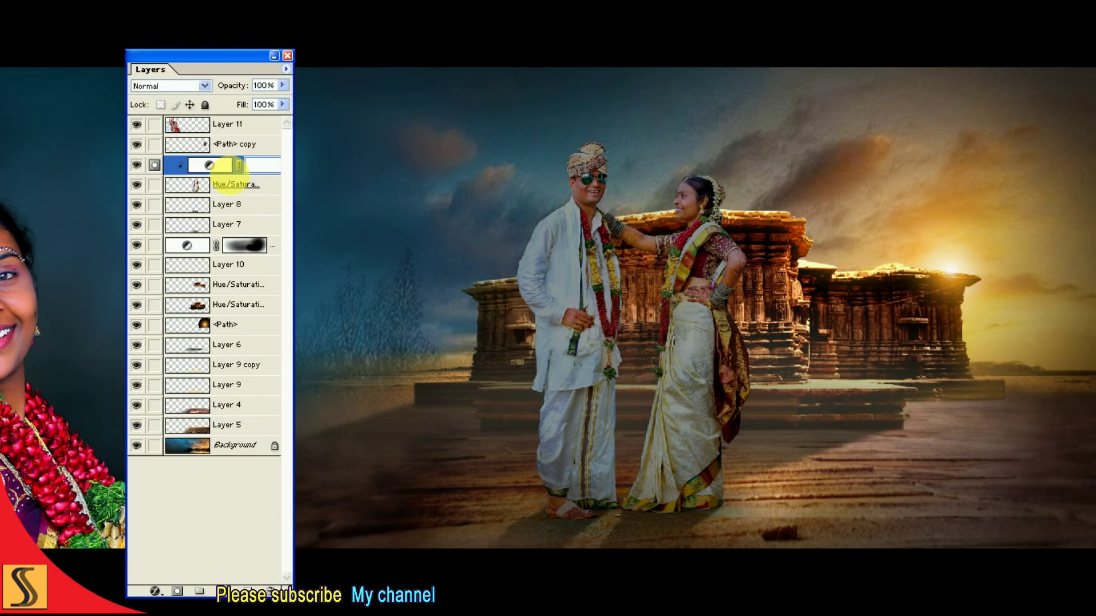
pyautogui.click(136, 165)
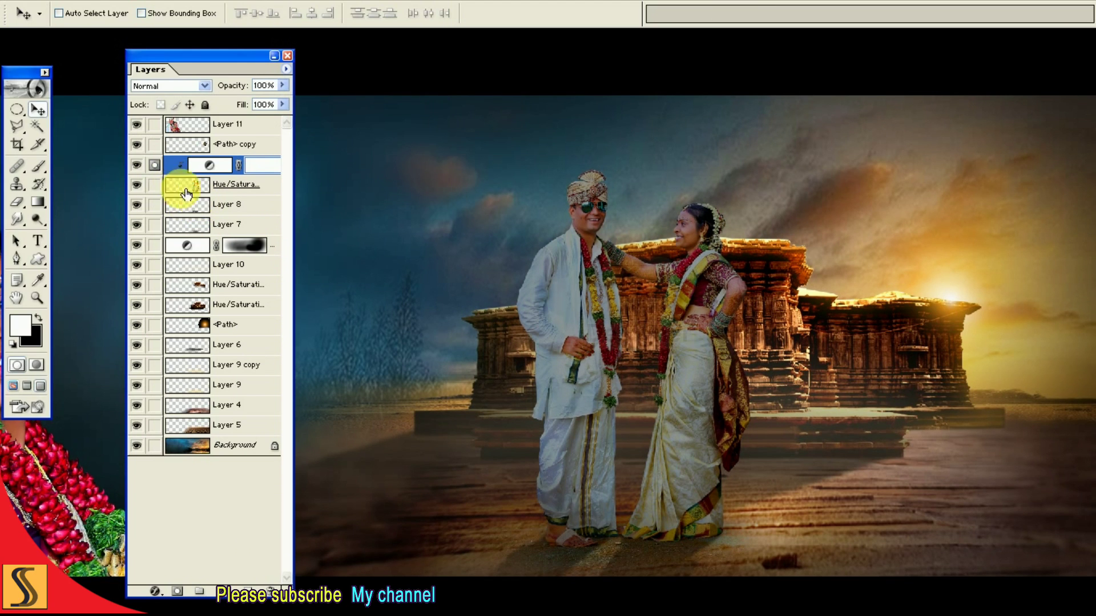
pyautogui.click(17, 202)
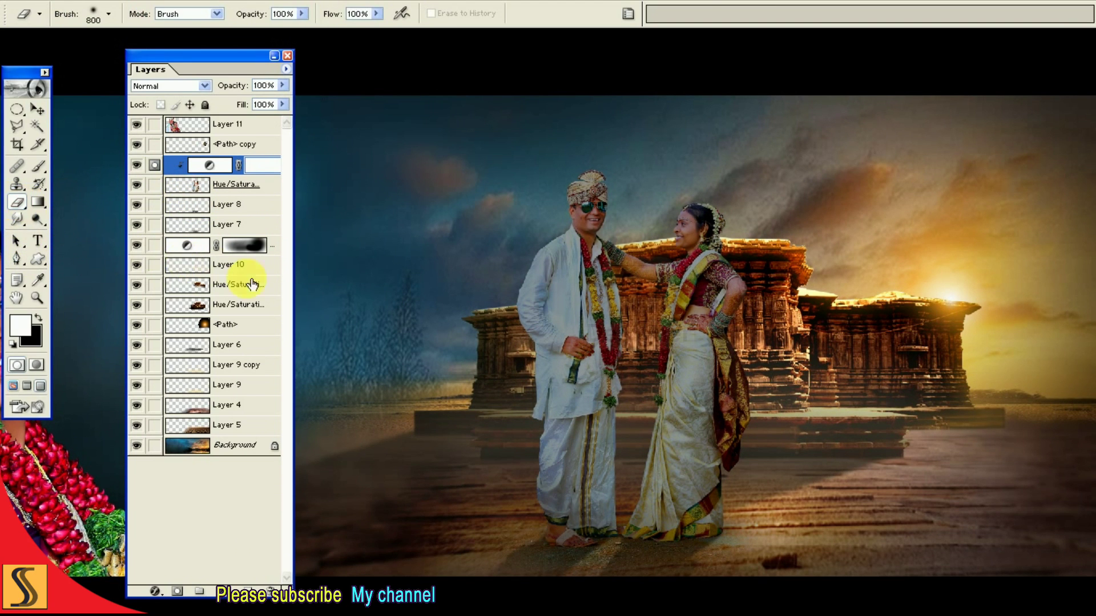
# Step: Erase the -40 darkening from the couple with a large eraser, sized 2500 then 1300 px
pyautogui.press('F7')
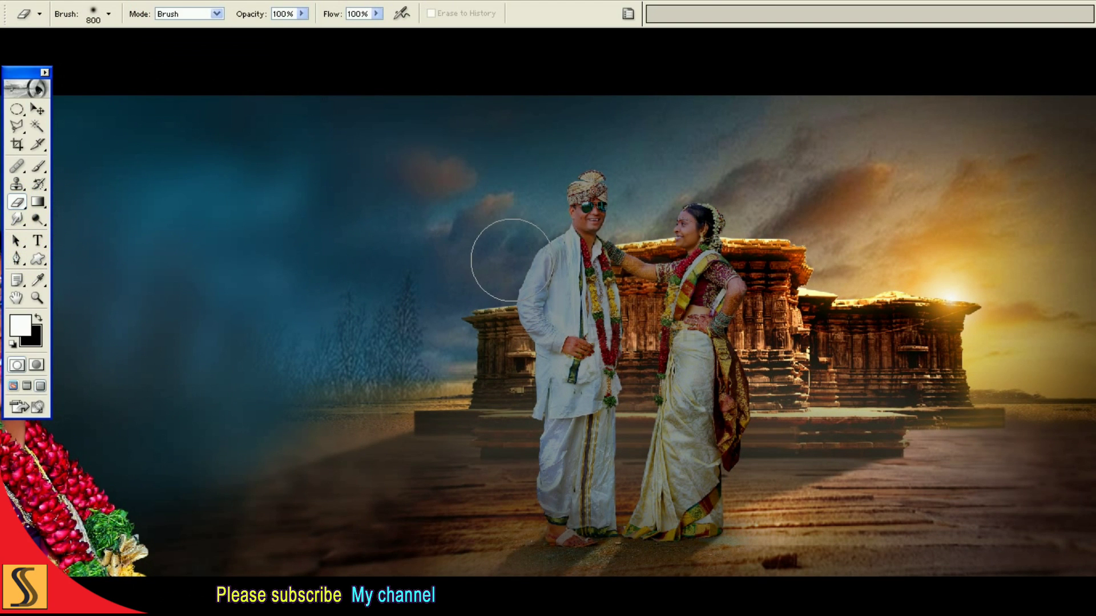
pyautogui.press(']')
pyautogui.press(']')
pyautogui.press(']')
pyautogui.press(']')
pyautogui.press(']')
pyautogui.press(']')
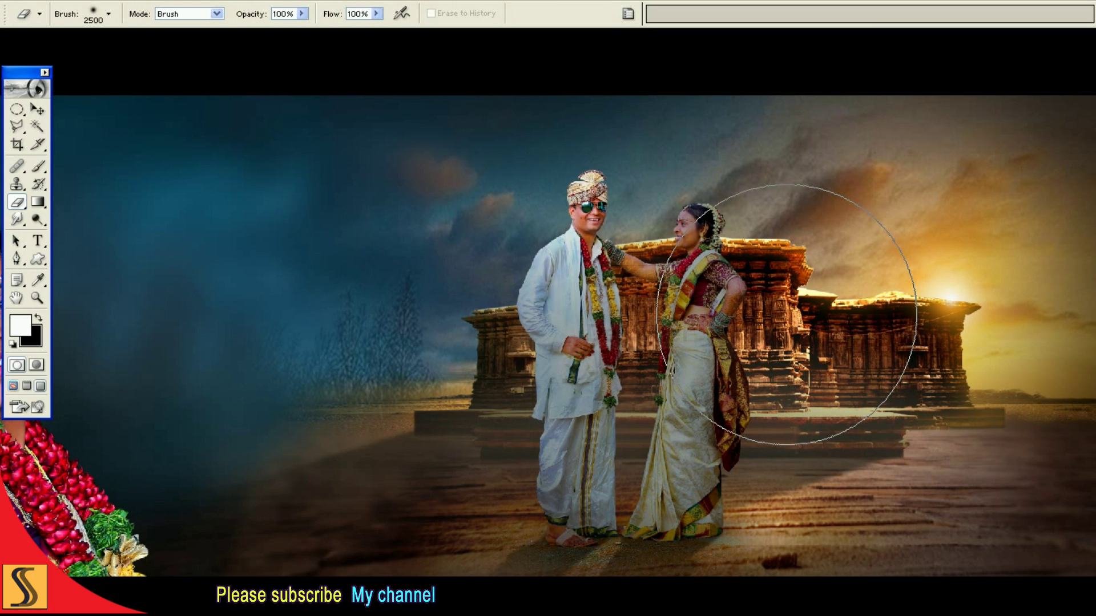
pyautogui.click(787, 315)
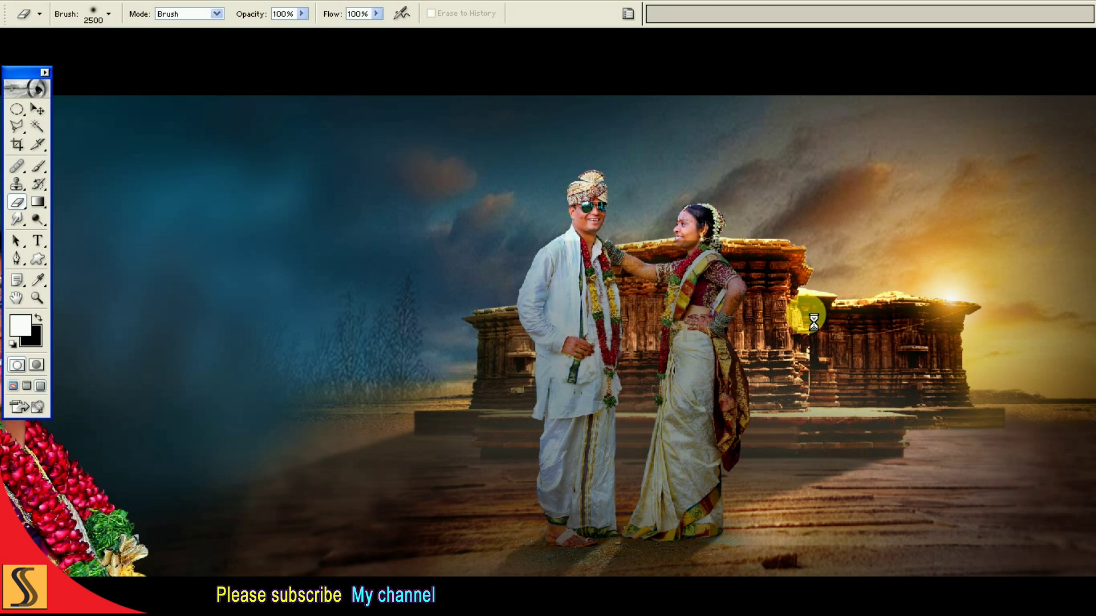
pyautogui.press('[')
pyautogui.press('[')
pyautogui.press('[')
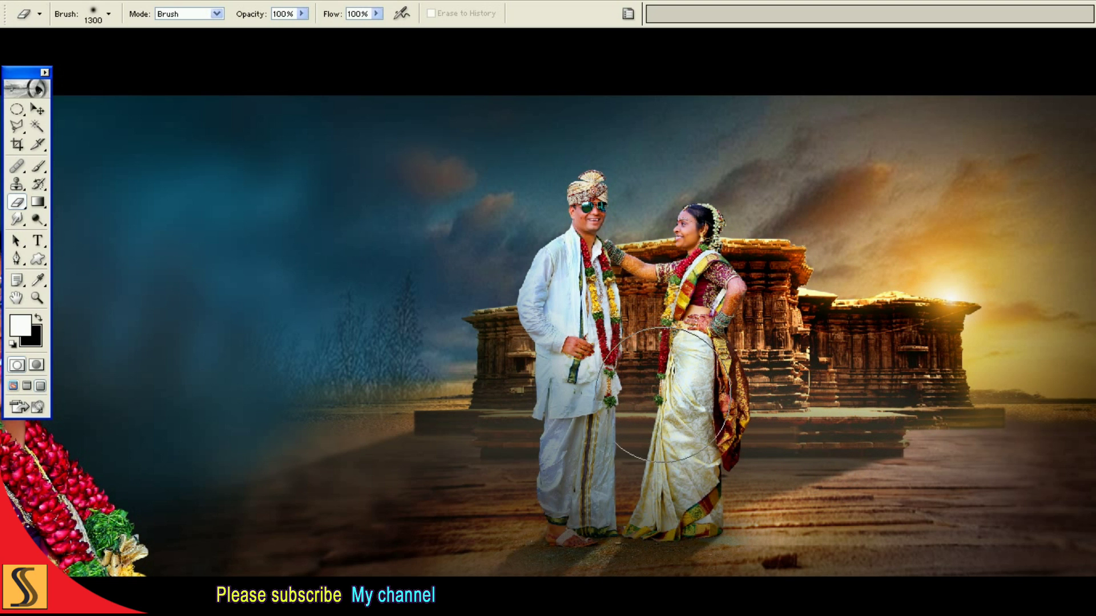
pyautogui.press('[')
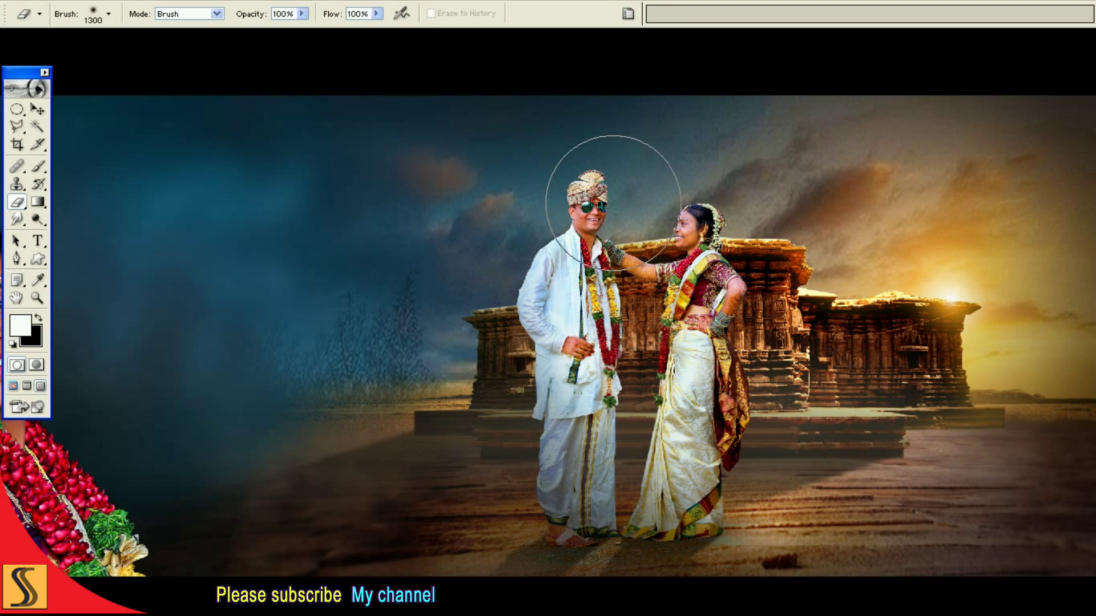
pyautogui.press('F7')
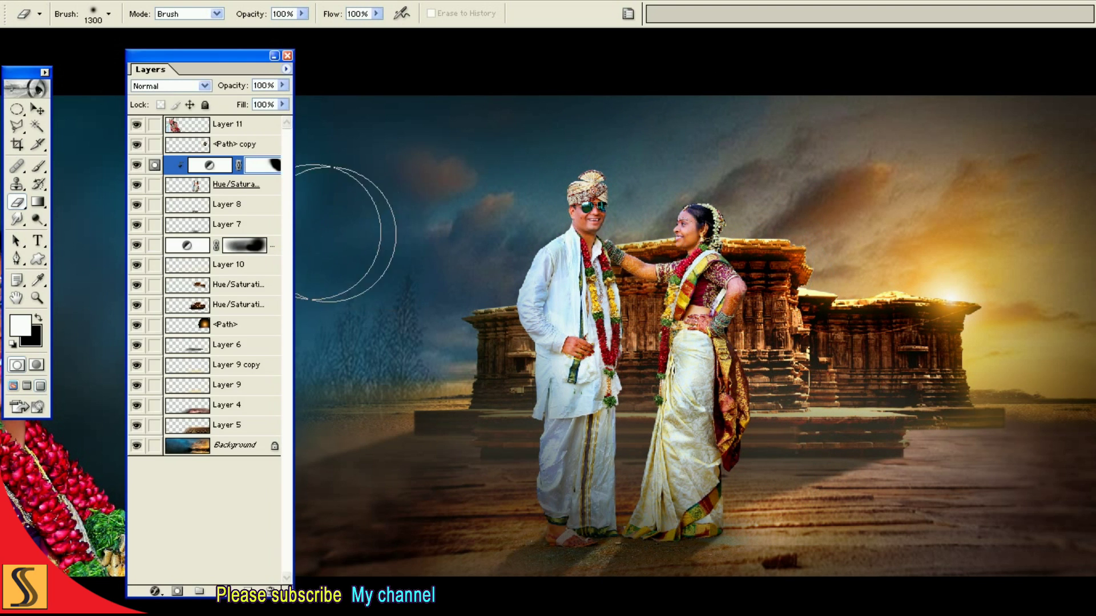
pyautogui.click(182, 186)
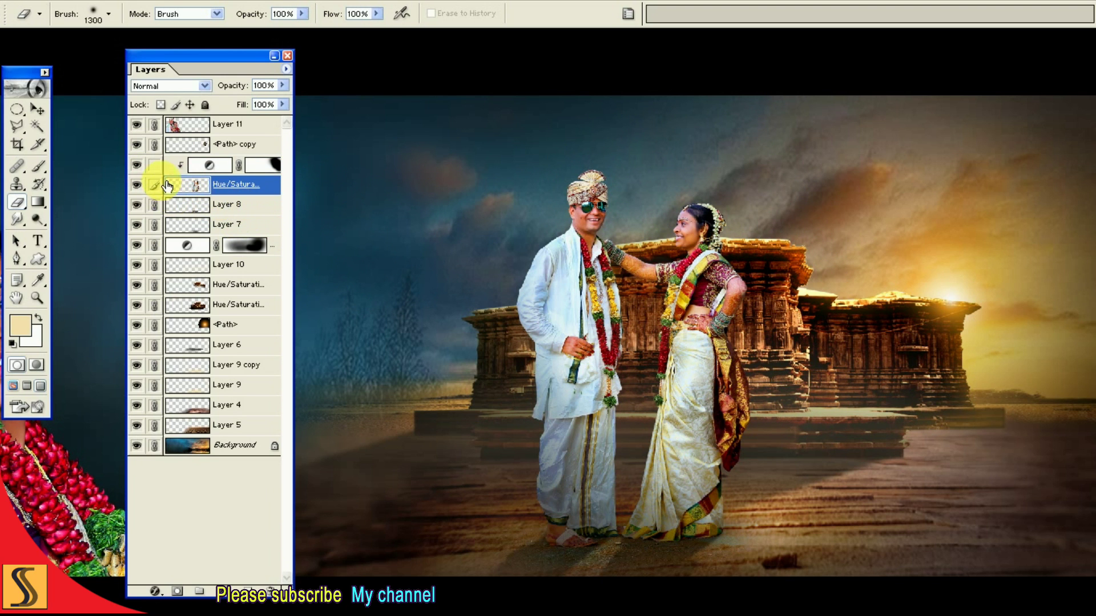
# Step: Apply Hue/Saturation with Saturation -6 to the standing couple's photo layer
pyautogui.press('v')
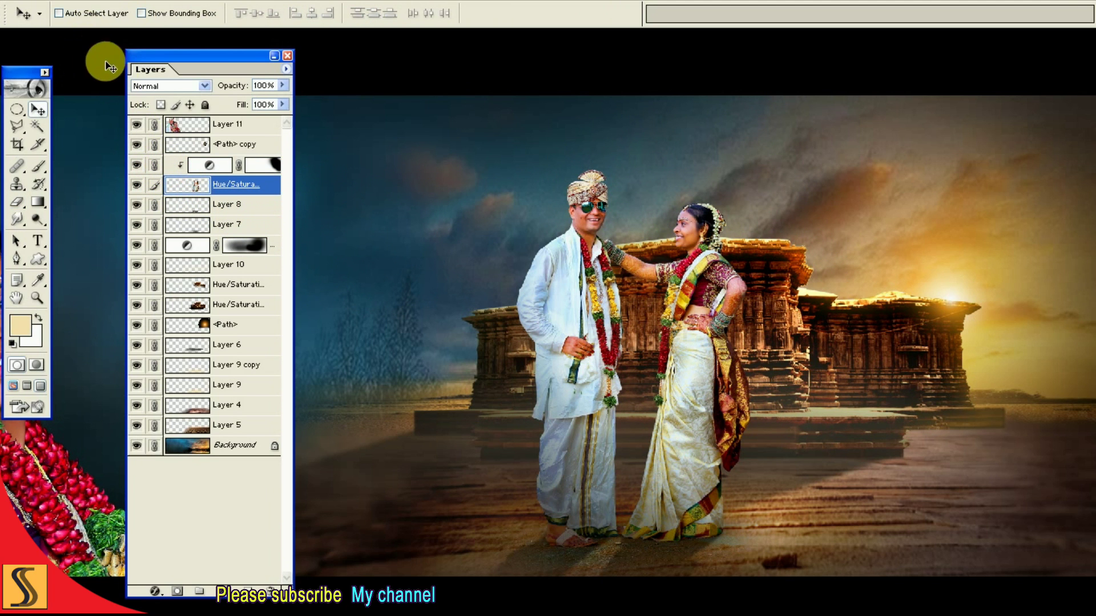
pyautogui.press('f')
pyautogui.press('f')
pyautogui.click(63, 7)
pyautogui.moveTo(86, 45)
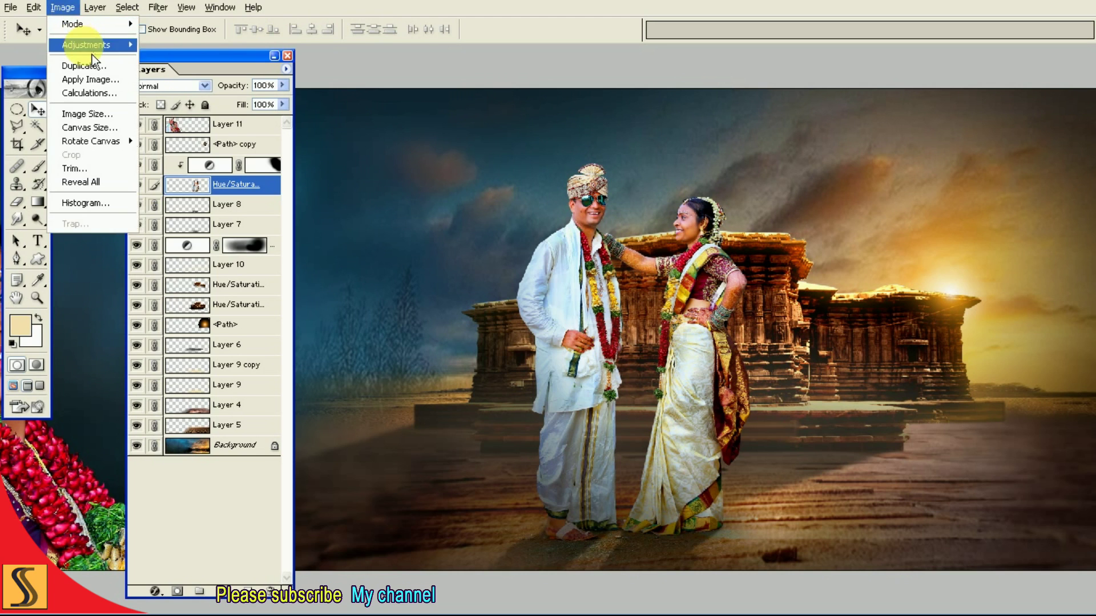
pyautogui.click(209, 157)
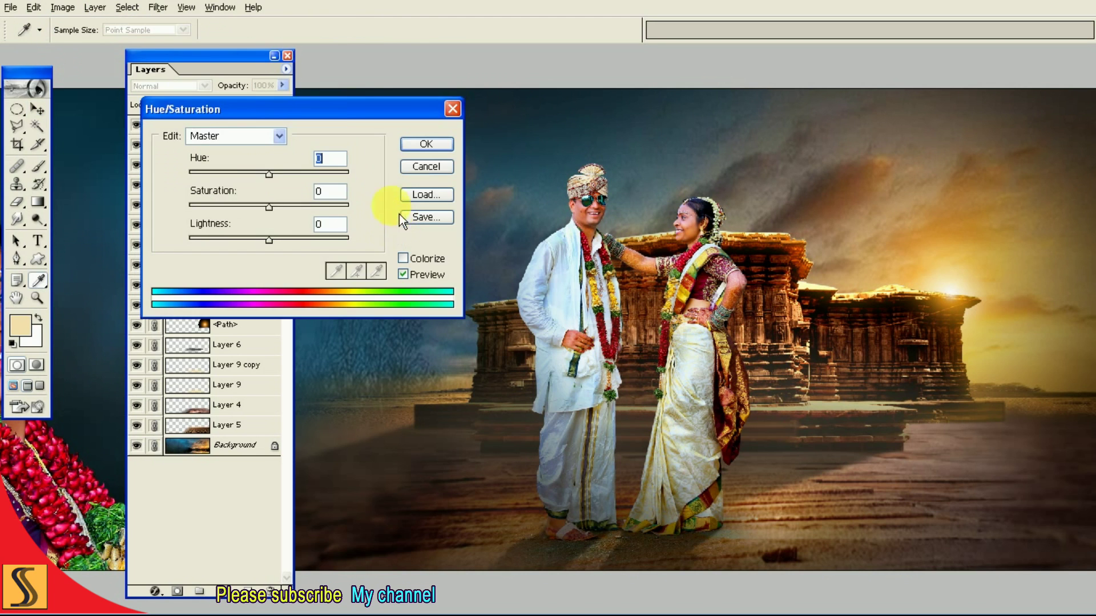
pyautogui.moveTo(353, 118); pyautogui.dragTo(400, 189)
pyautogui.write('-6')
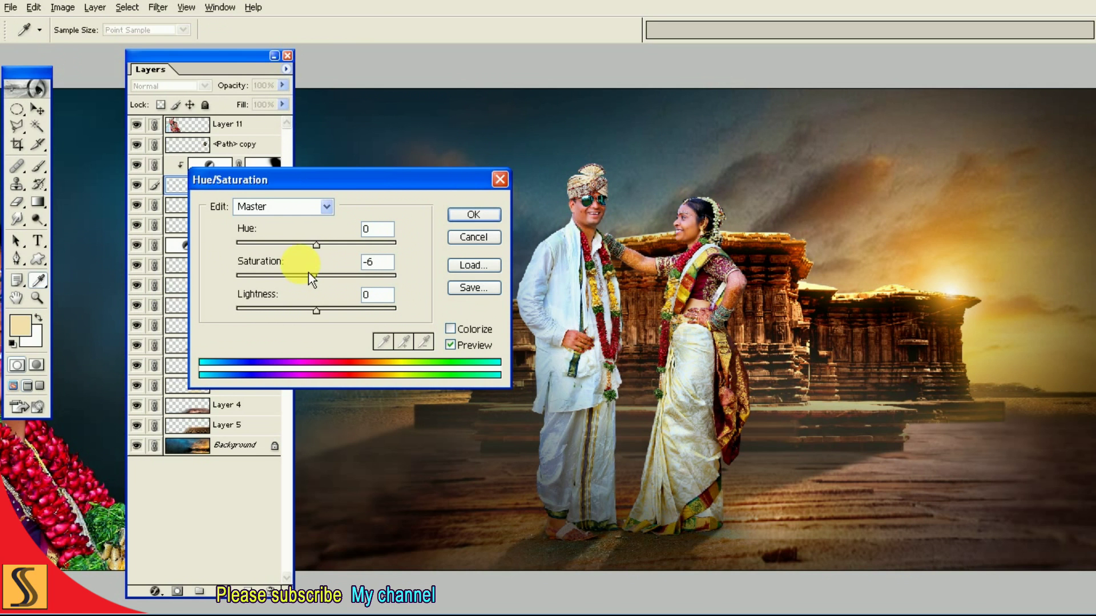
pyautogui.click(472, 215)
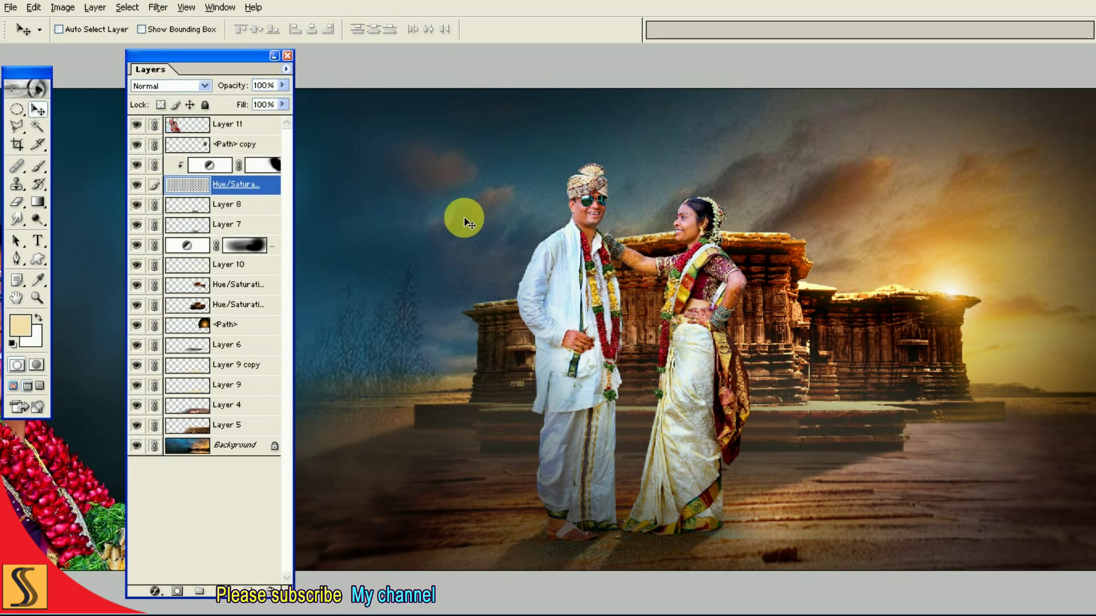
pyautogui.press('F7')
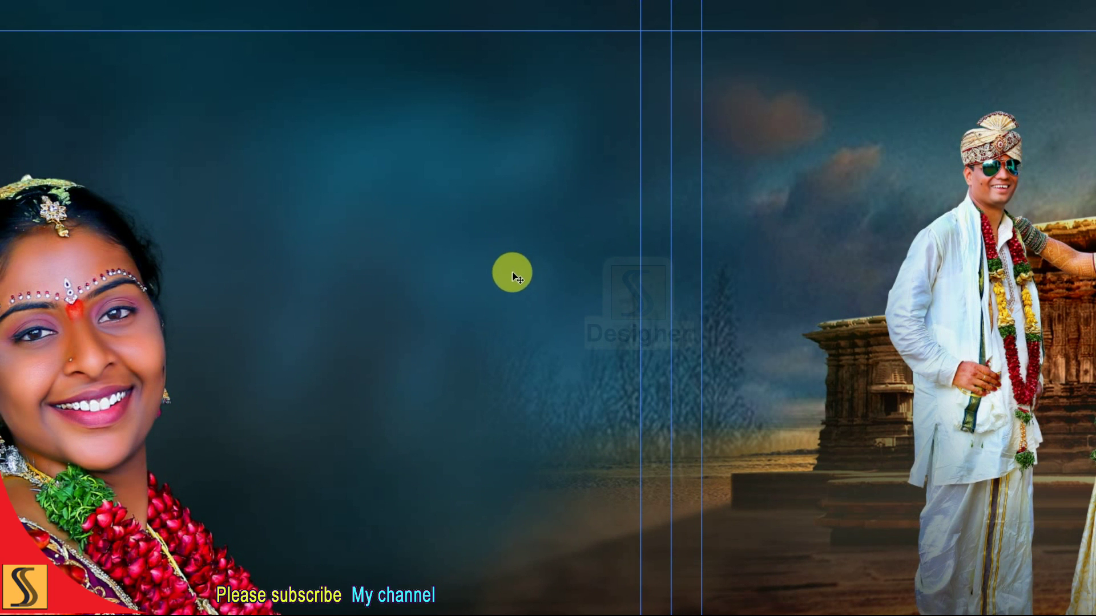
# Step: Select a thin strip across the dark sky, fill it white, and nudge the line lower
pyautogui.press('m')
pyautogui.moveTo(342, 306); pyautogui.dragTo(538, 357)
pyautogui.hotkey('ctrl', 'd')
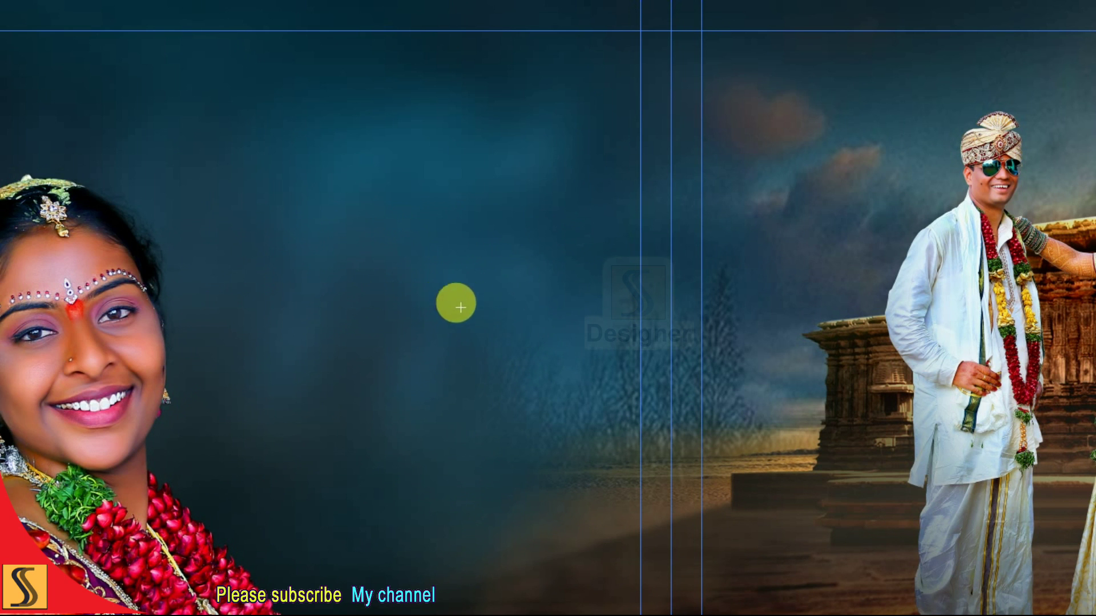
pyautogui.moveTo(289, 302); pyautogui.dragTo(605, 313)
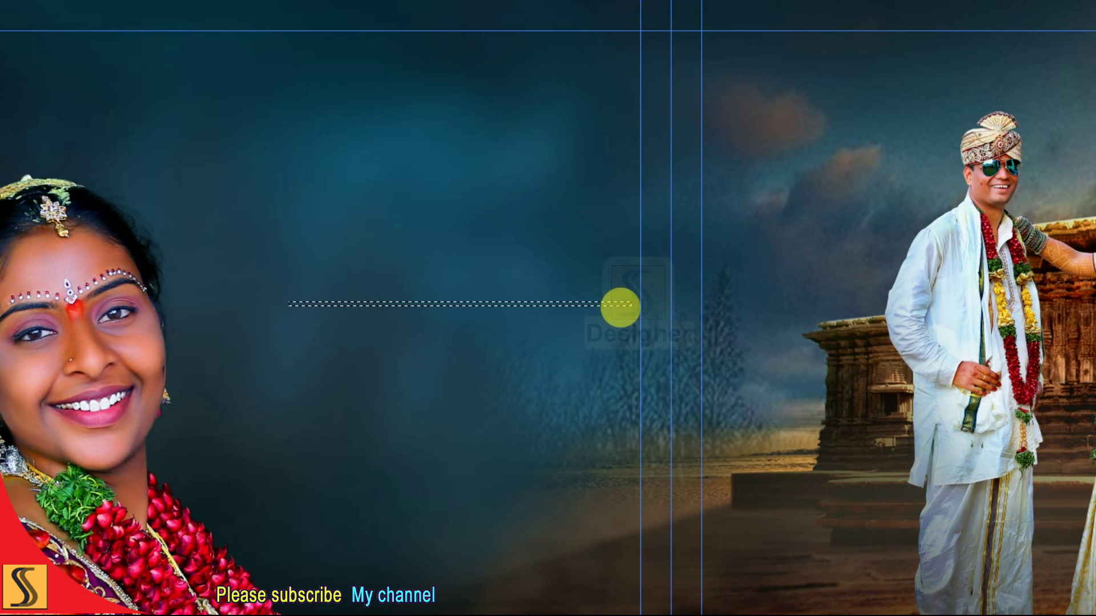
pyautogui.hotkey('ctrl', 'BackSpace')
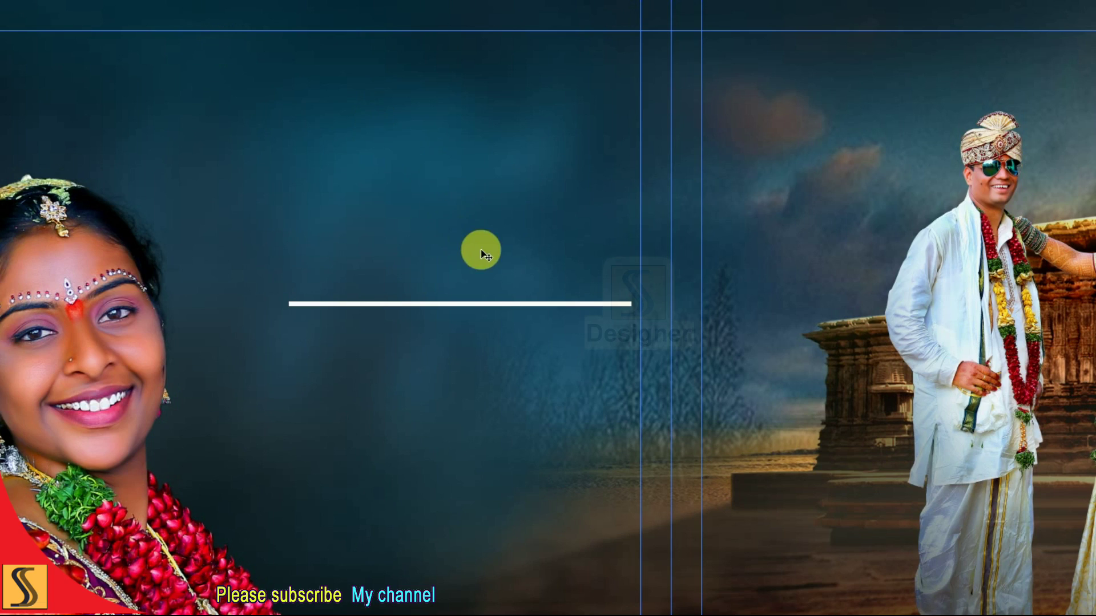
pyautogui.moveTo(484, 260); pyautogui.dragTo(486, 280)
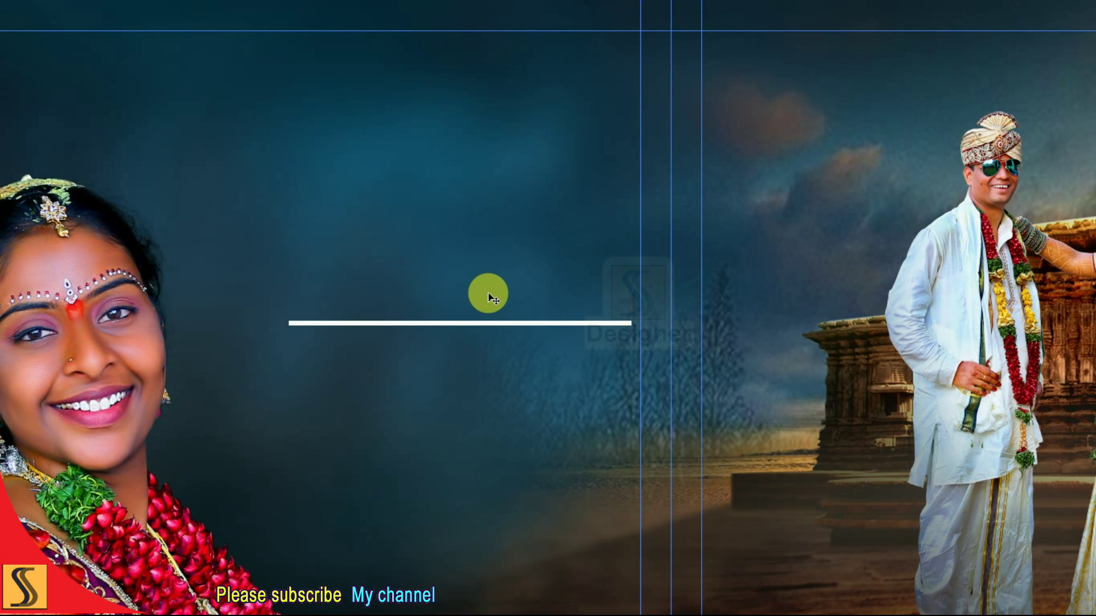
pyautogui.hotkey('ctrl', '+')
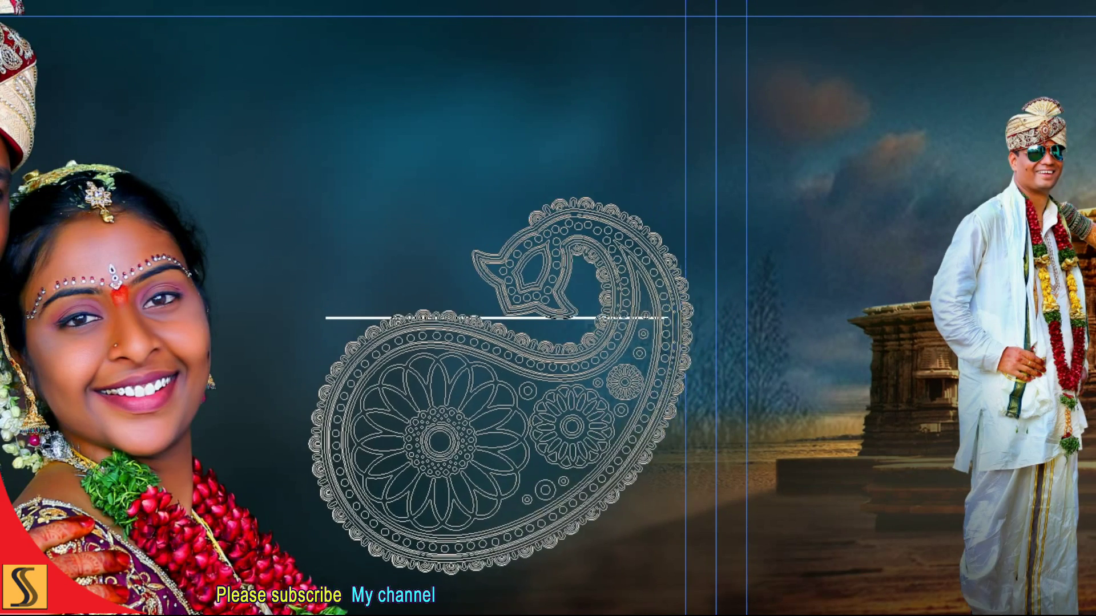
# Step: Flip, shrink and tilt the paisley onto the white line, then copy it to the top left
pyautogui.hotkey('ctrl', 't')
pyautogui.rightClick(614, 349)
pyautogui.press('Escape')
pyautogui.moveTo(683, 564)
pyautogui.mouseDown()
pyautogui.moveTo(626, 467)
pyautogui.moveTo(700, 540)
pyautogui.mouseUp()
pyautogui.moveTo(557, 423); pyautogui.dragTo(562, 379)
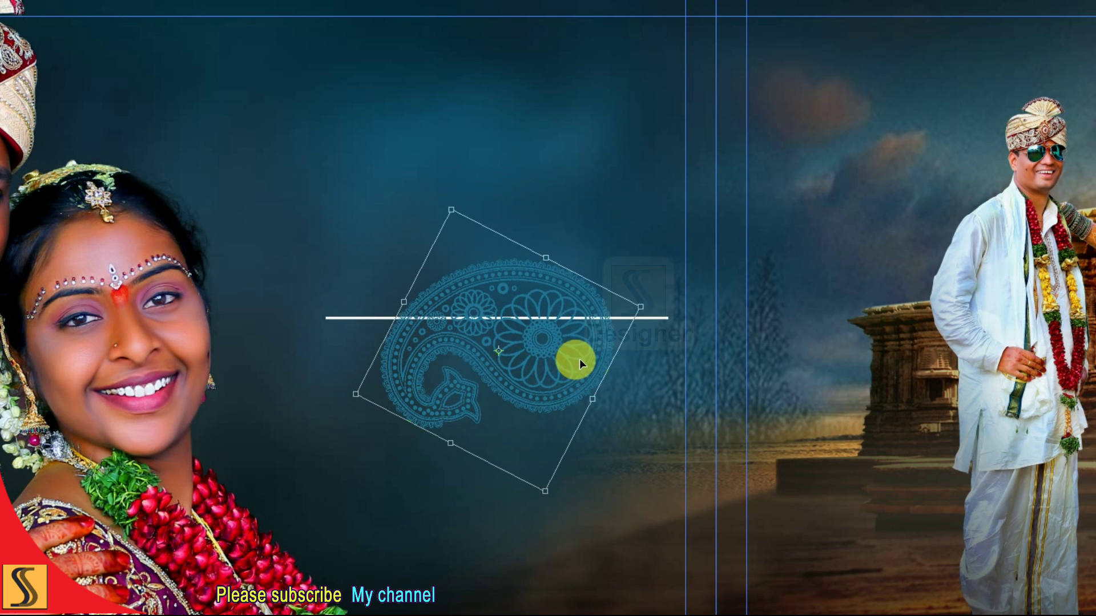
pyautogui.moveTo(650, 313); pyautogui.dragTo(604, 330)
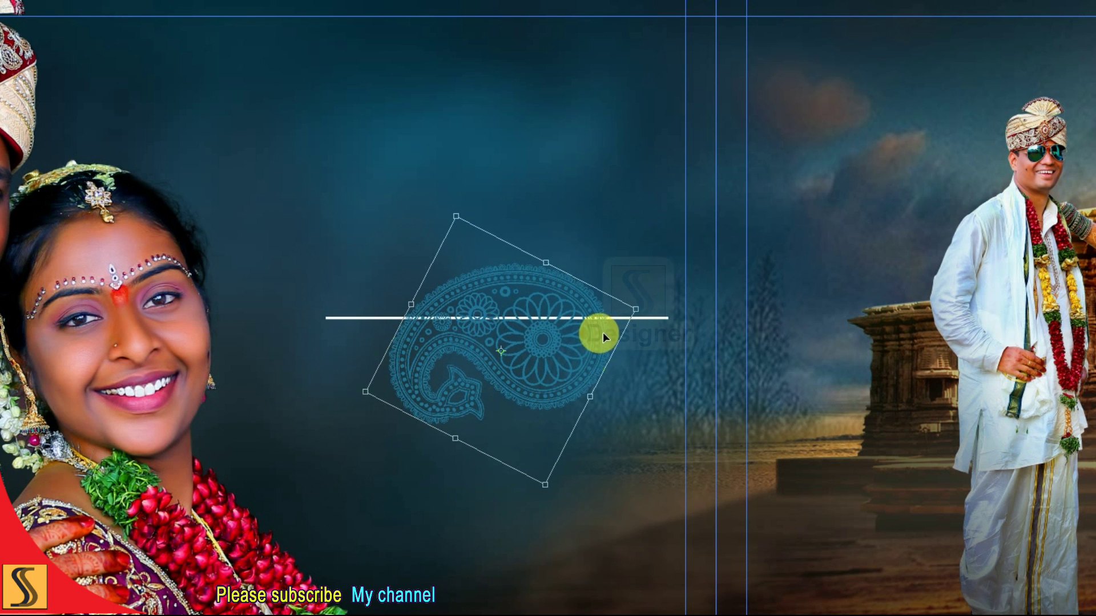
pyautogui.moveTo(563, 324); pyautogui.dragTo(524, 311)
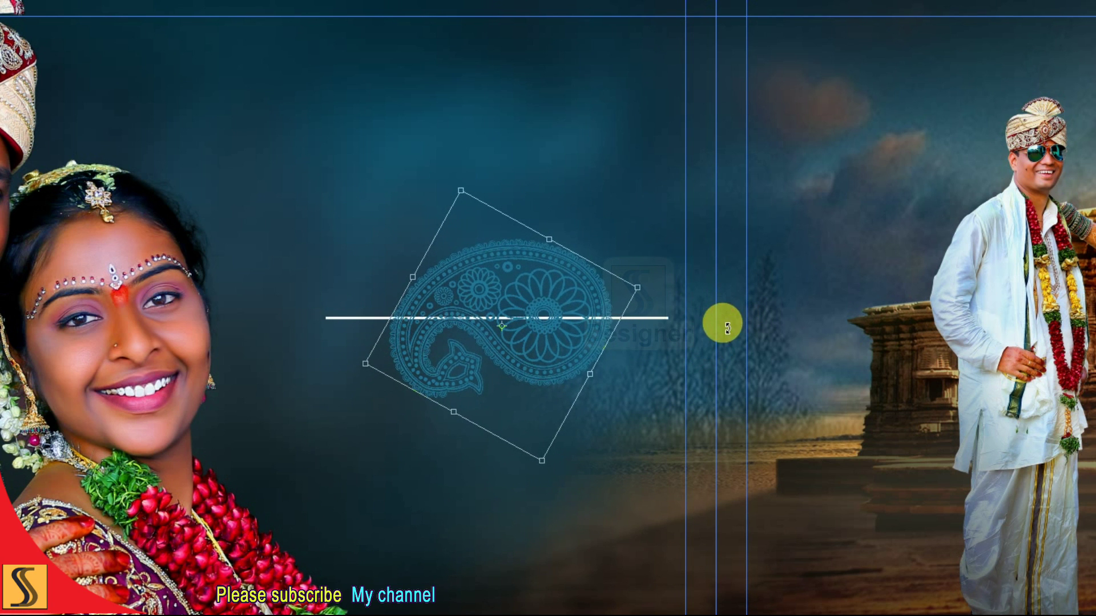
pyautogui.press('Return')
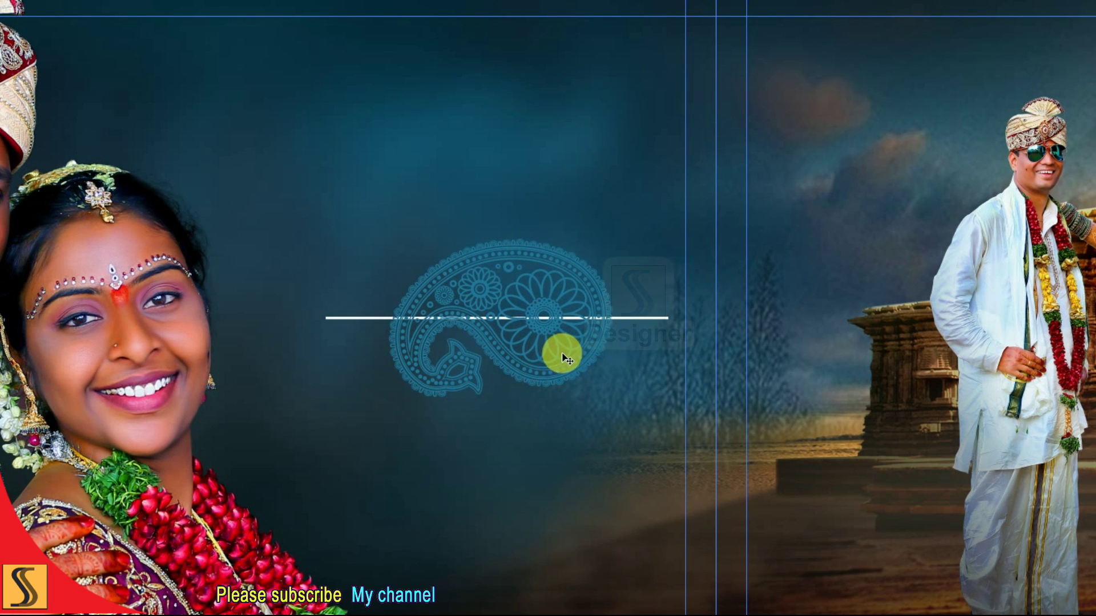
pyautogui.moveTo(559, 352); pyautogui.dragTo(345, 149)
pyautogui.scroll(2, 548, 296)
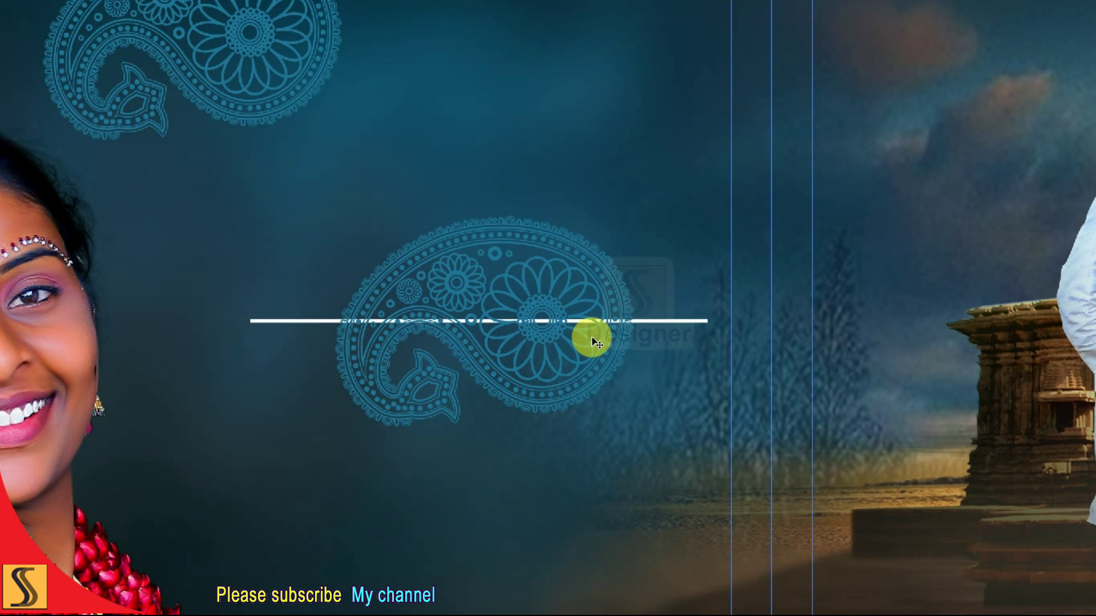
# Step: Delete the part of the centre paisley (Layer 13) above the white line
pyautogui.hotkey('ctrl', '+')
pyautogui.hotkey('ctrl', '+')
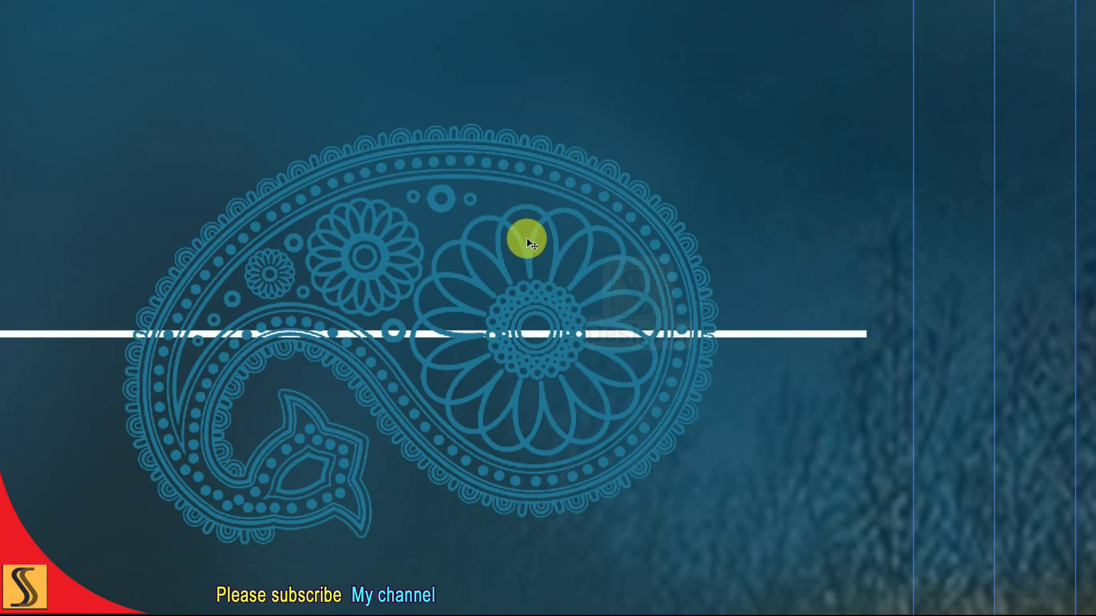
pyautogui.rightClick(444, 210)
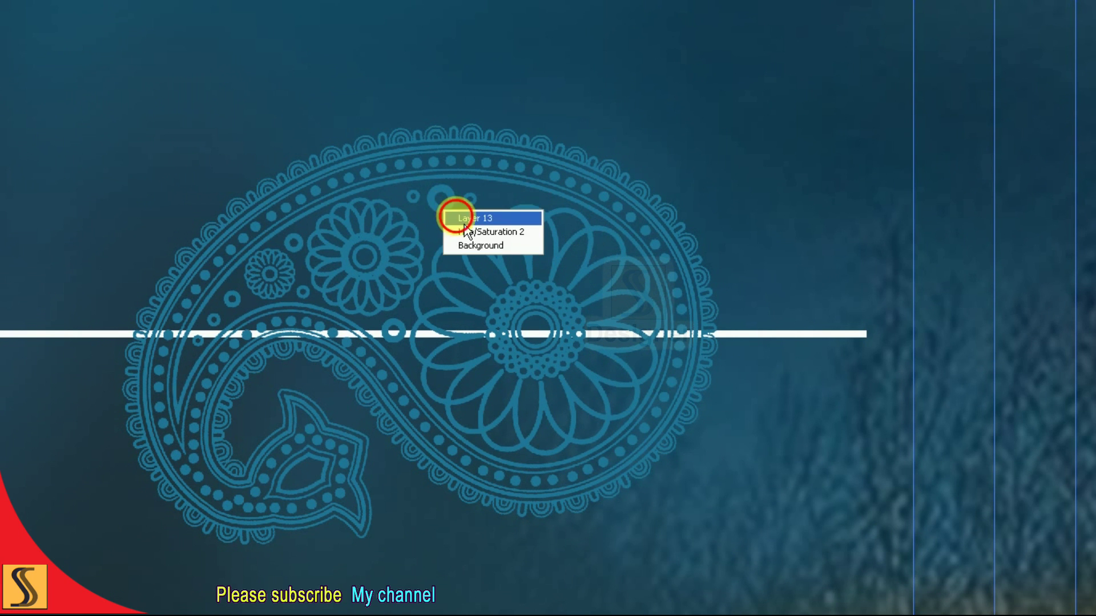
pyautogui.click(463, 222)
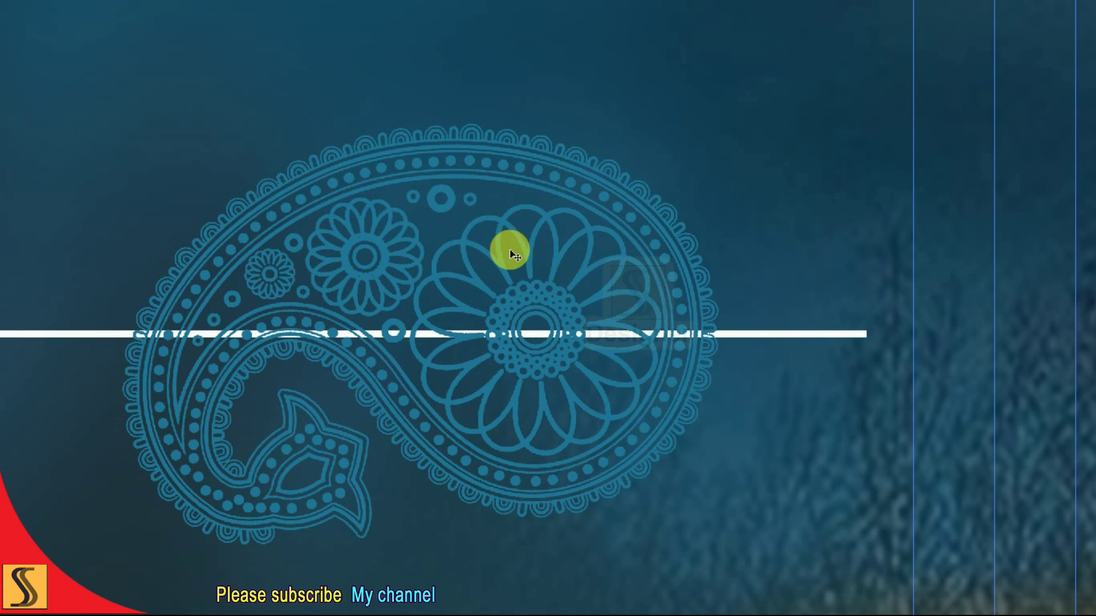
pyautogui.moveTo(109, 88); pyautogui.dragTo(918, 417)
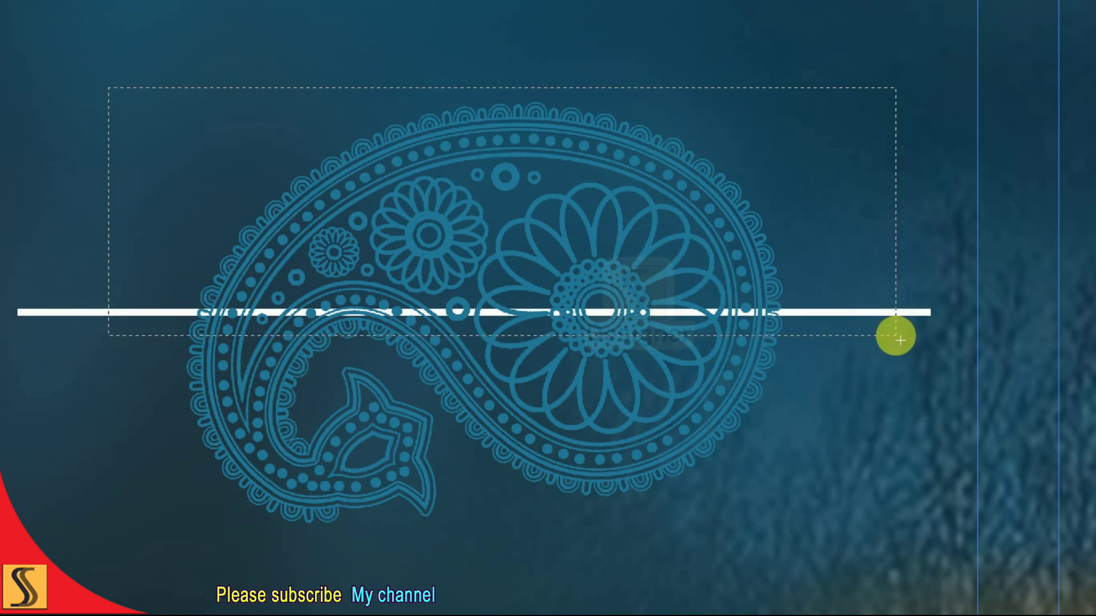
pyautogui.moveTo(910, 375); pyautogui.dragTo(820, 232)
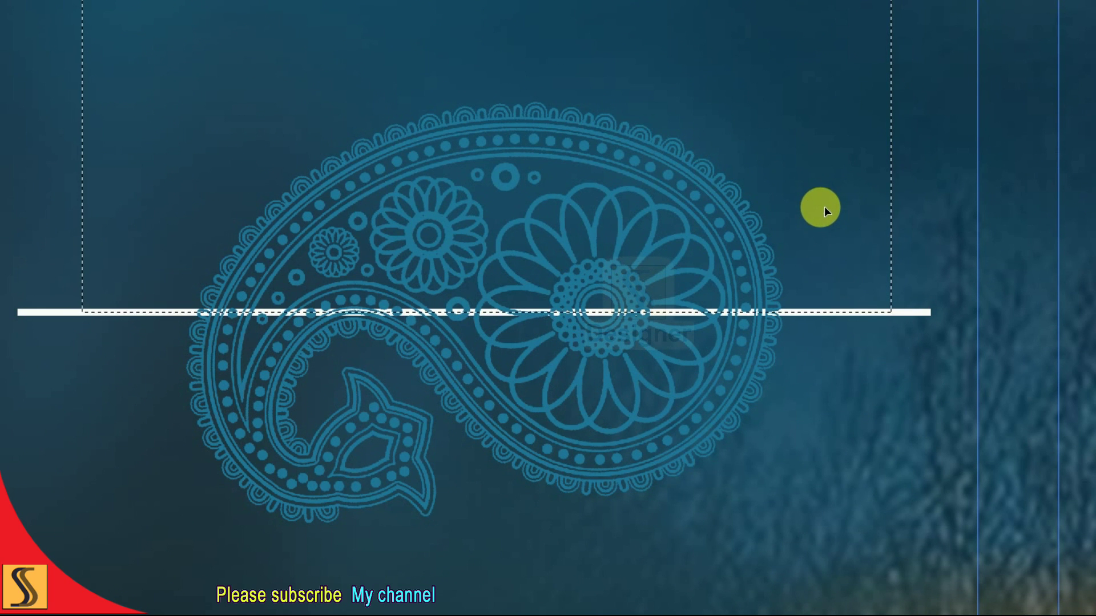
pyautogui.press('Delete')
pyautogui.hotkey('ctrl', 'd')
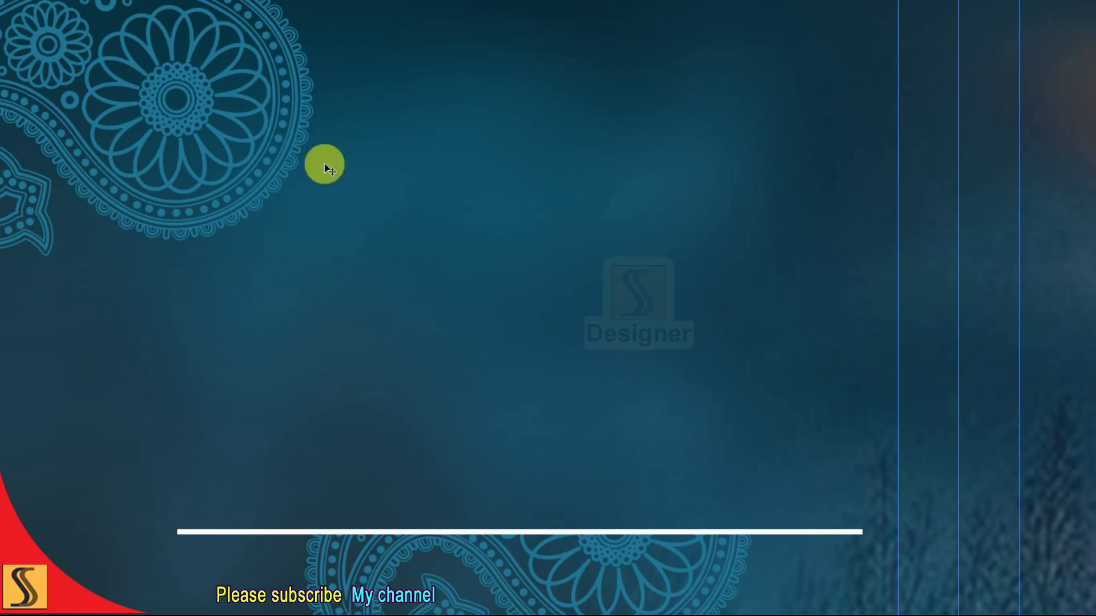
# Step: Move the top-left paisley onto the line at right, rotate 180°, shrink it and tilt it about 22°
pyautogui.rightClick(263, 80)
pyautogui.click(284, 93)
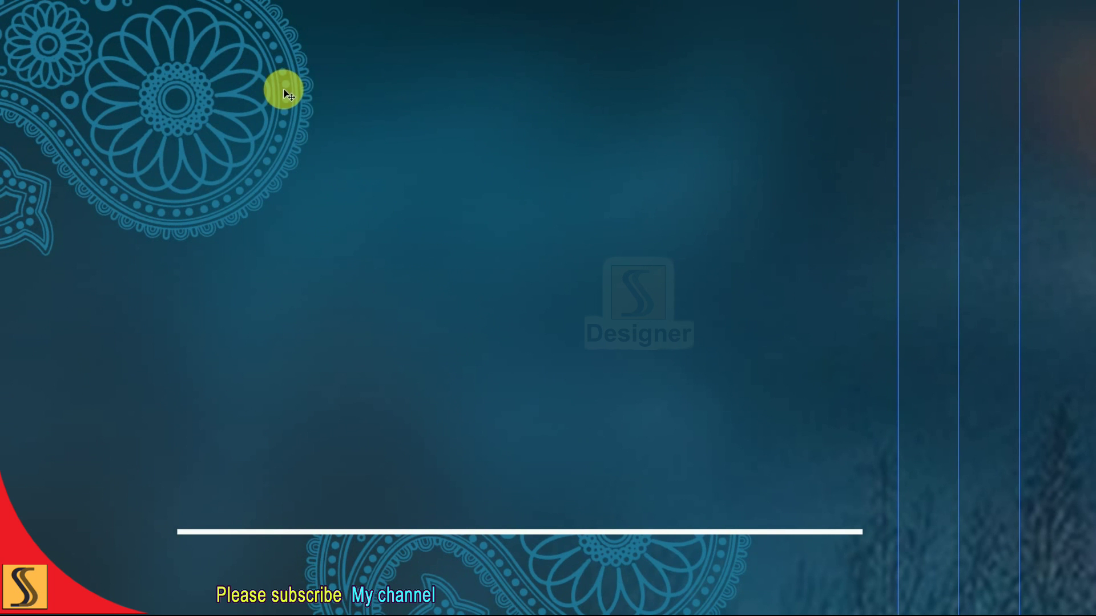
pyautogui.moveTo(234, 82); pyautogui.dragTo(765, 381)
pyautogui.rightClick(686, 351)
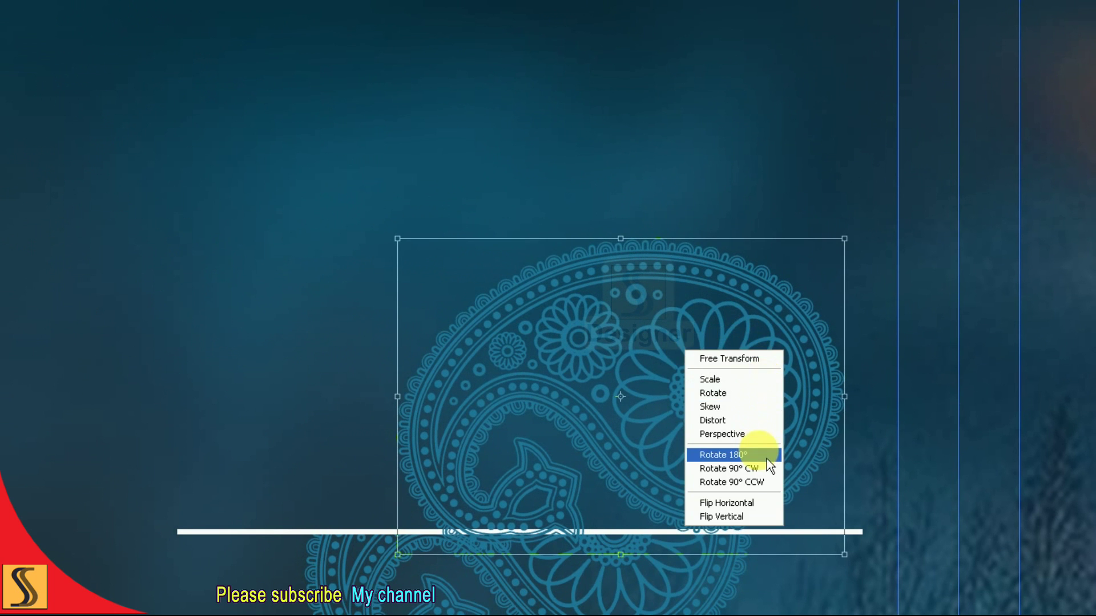
pyautogui.click(766, 459)
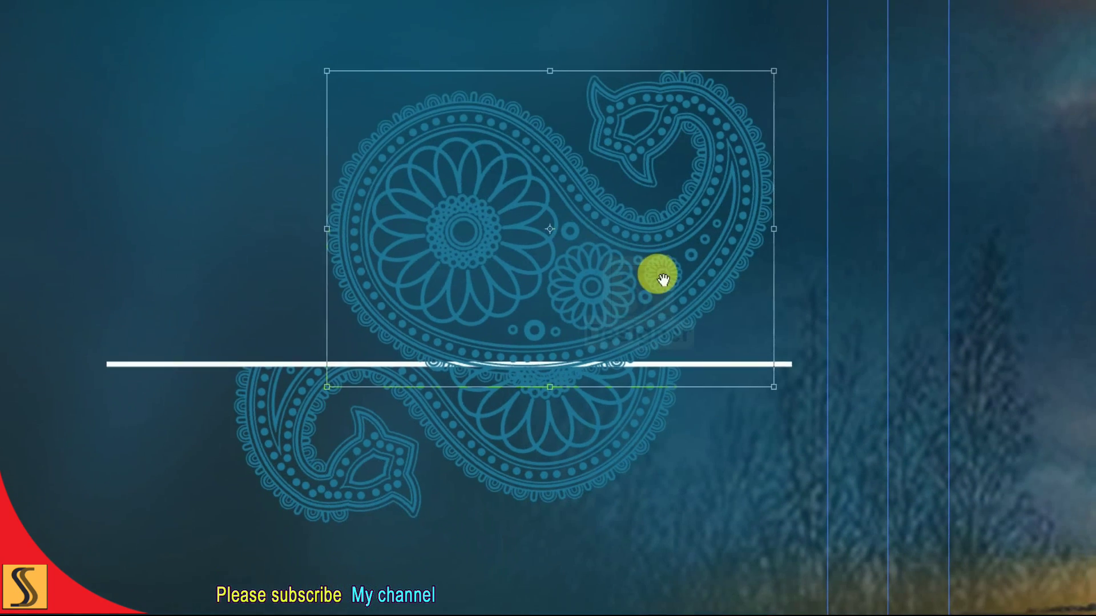
pyautogui.moveTo(662, 278); pyautogui.dragTo(682, 370)
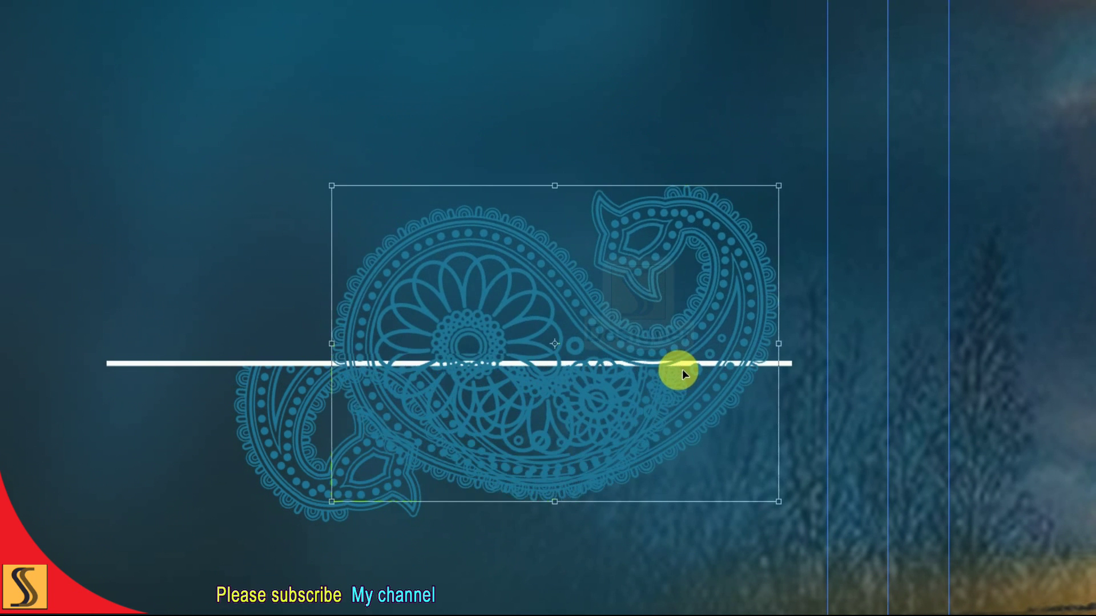
pyautogui.moveTo(810, 367); pyautogui.dragTo(932, 302)
pyautogui.moveTo(752, 157)
pyautogui.mouseDown()
pyautogui.moveTo(604, 330)
pyautogui.moveTo(716, 358)
pyautogui.moveTo(720, 347)
pyautogui.mouseUp()
pyautogui.moveTo(850, 351); pyautogui.dragTo(850, 352)
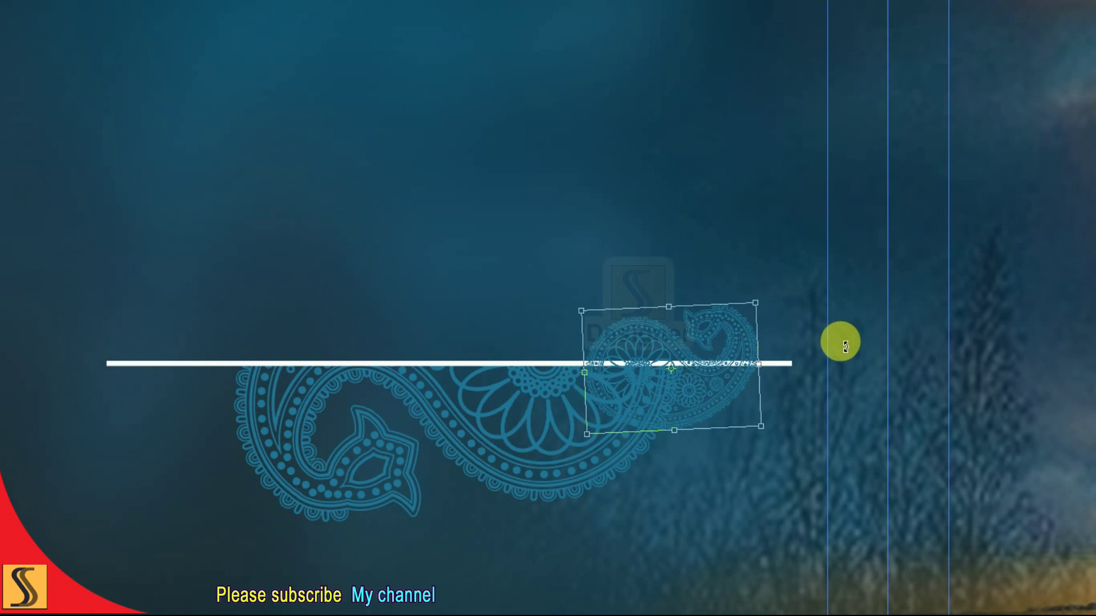
pyautogui.moveTo(680, 358)
pyautogui.mouseDown()
pyautogui.moveTo(706, 360)
pyautogui.moveTo(697, 345)
pyautogui.mouseUp()
pyautogui.moveTo(839, 369)
pyautogui.mouseDown()
pyautogui.moveTo(804, 279)
pyautogui.moveTo(809, 313)
pyautogui.mouseUp()
pyautogui.moveTo(704, 328); pyautogui.dragTo(717, 329)
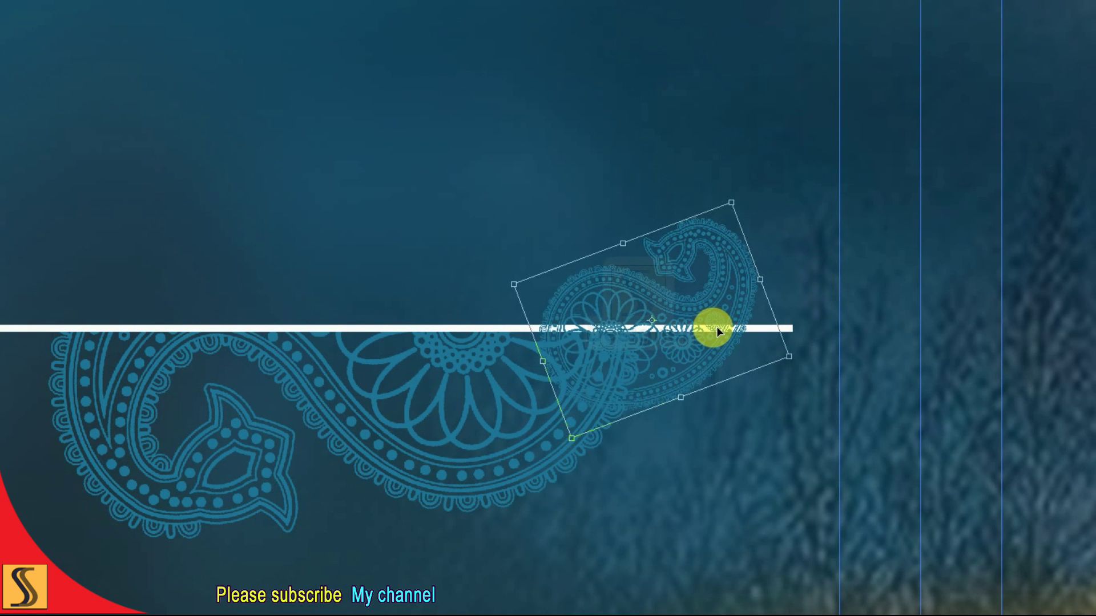
pyautogui.press('Return')
# Step: Delete the part of the right paisley below the white line
pyautogui.hotkey('ctrl', '+')
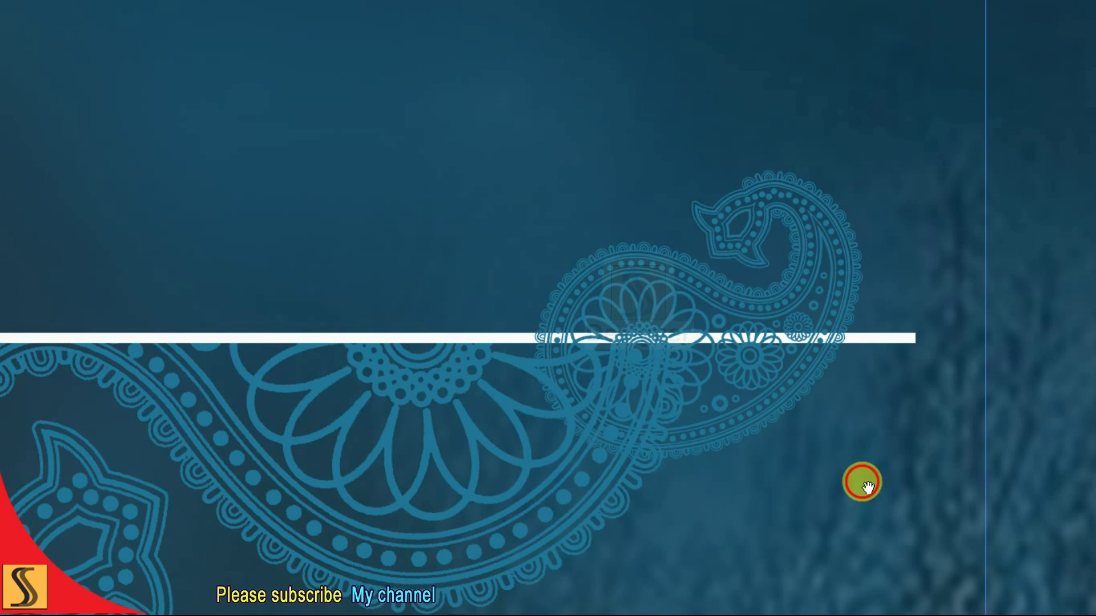
pyautogui.moveTo(865, 486); pyautogui.dragTo(795, 460)
pyautogui.moveTo(965, 546); pyautogui.dragTo(291, 311)
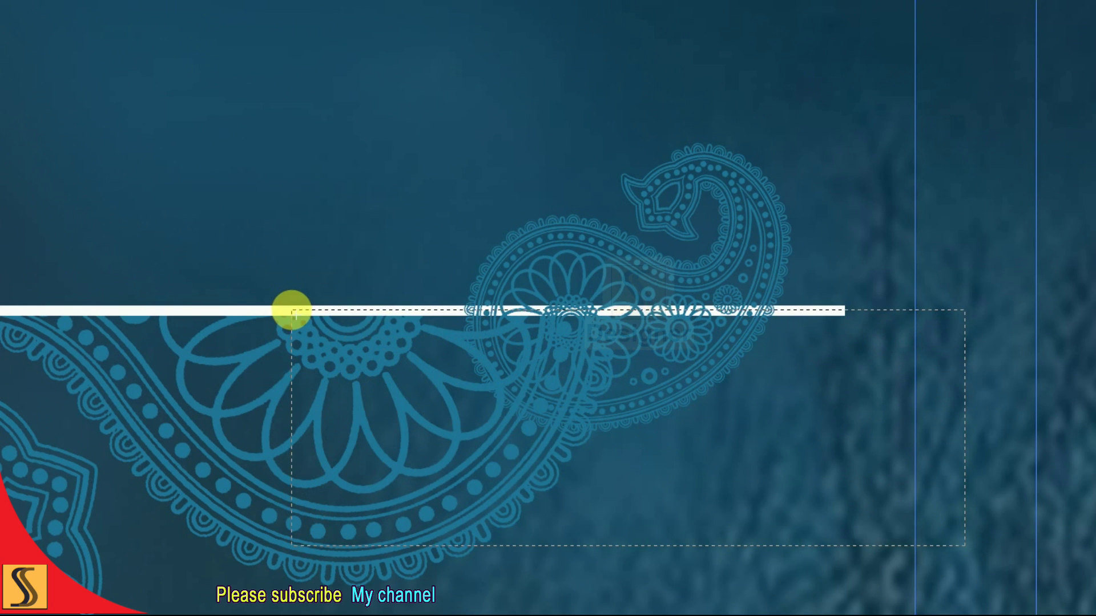
pyautogui.press('Delete')
pyautogui.hotkey('ctrl', 'd')
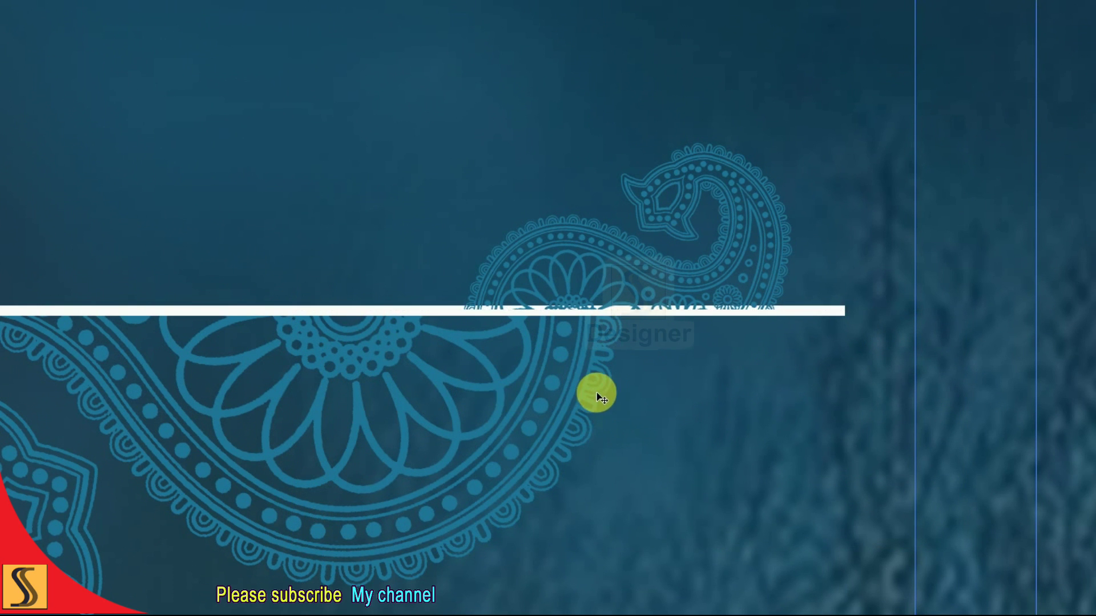
pyautogui.moveTo(583, 345); pyautogui.dragTo(627, 352)
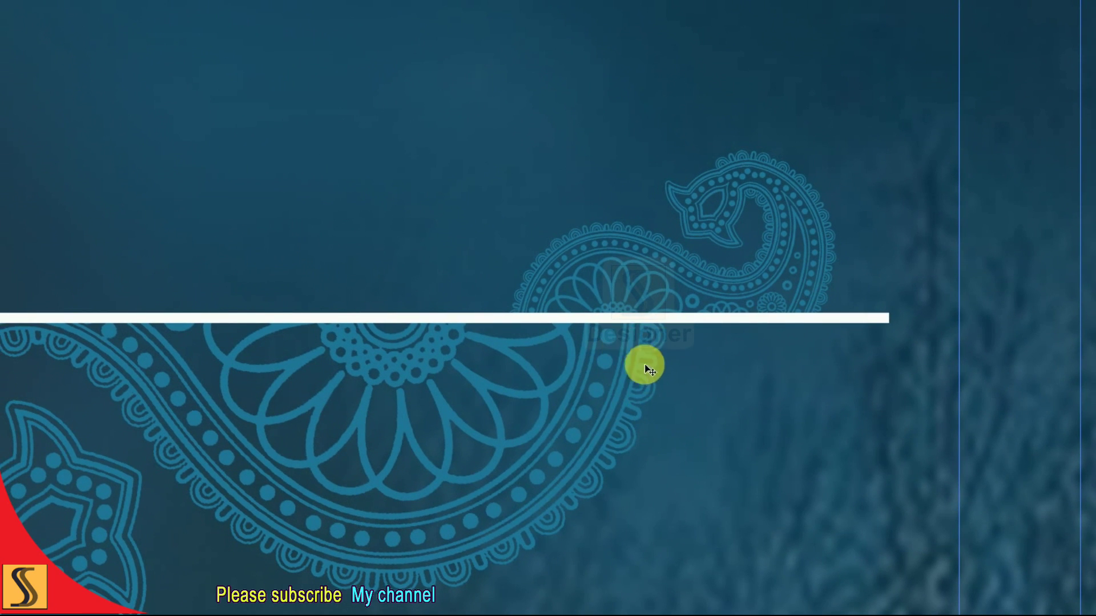
pyautogui.hotkey('ctrl', '-')
pyautogui.rightClick(592, 348)
pyautogui.click(605, 355)
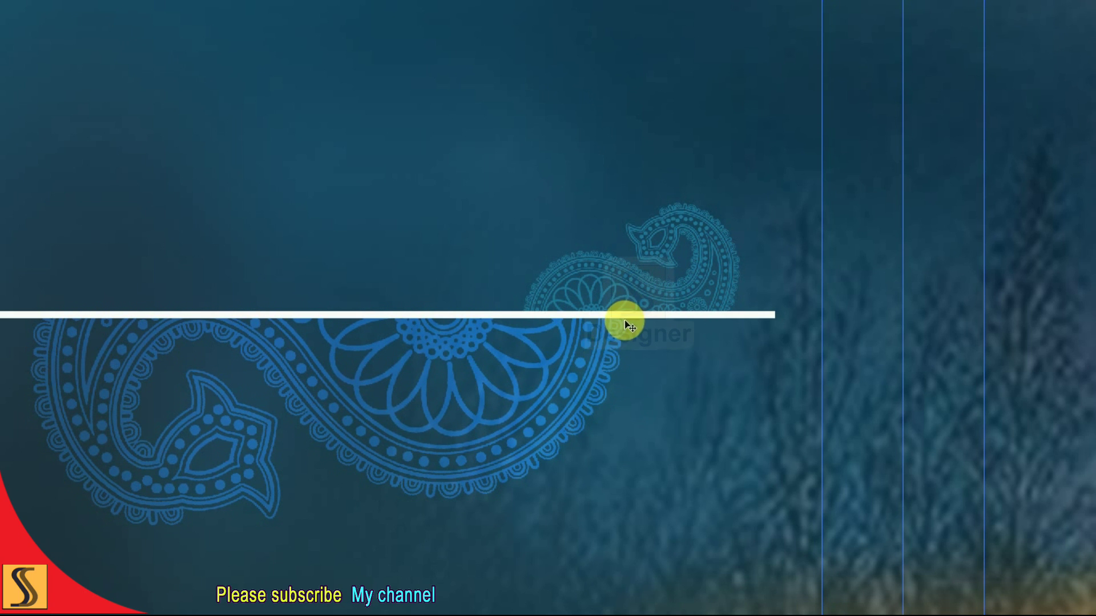
pyautogui.moveTo(550, 266); pyautogui.dragTo(694, 298)
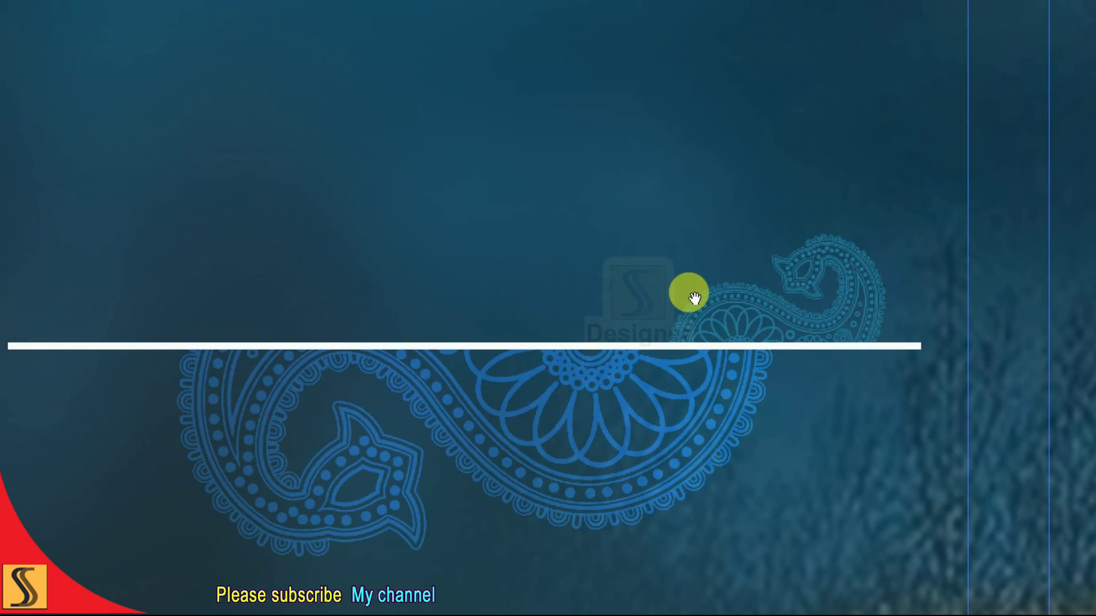
# Step: Type the 'Happy Wedding' title just above the white line
pyautogui.click(432, 285)
pyautogui.write('Ha')
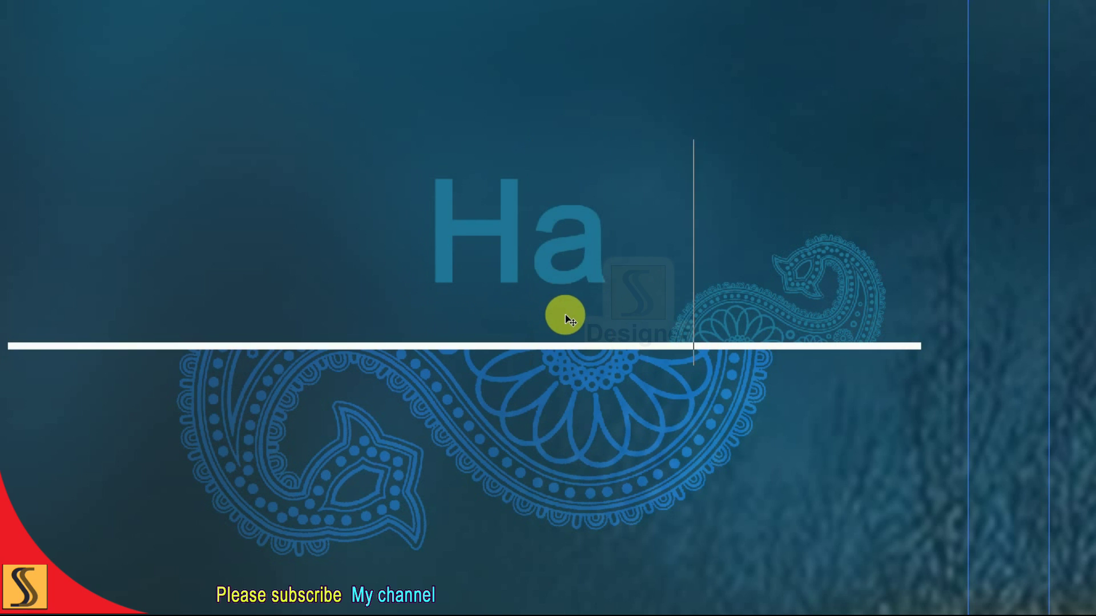
pyautogui.write('ppt')
pyautogui.press('BackSpace')
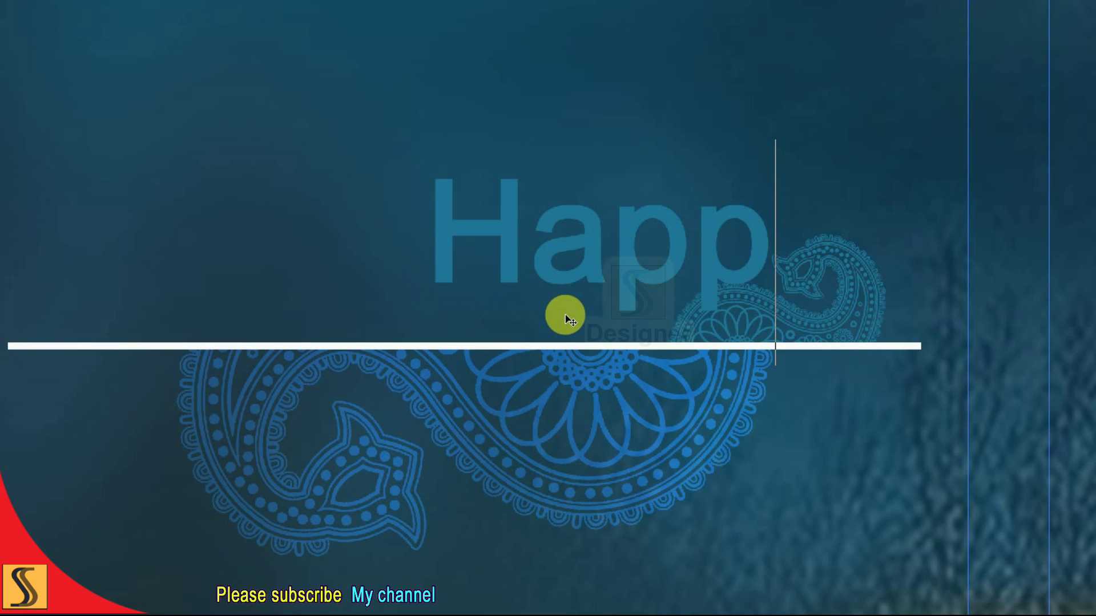
pyautogui.write('y We')
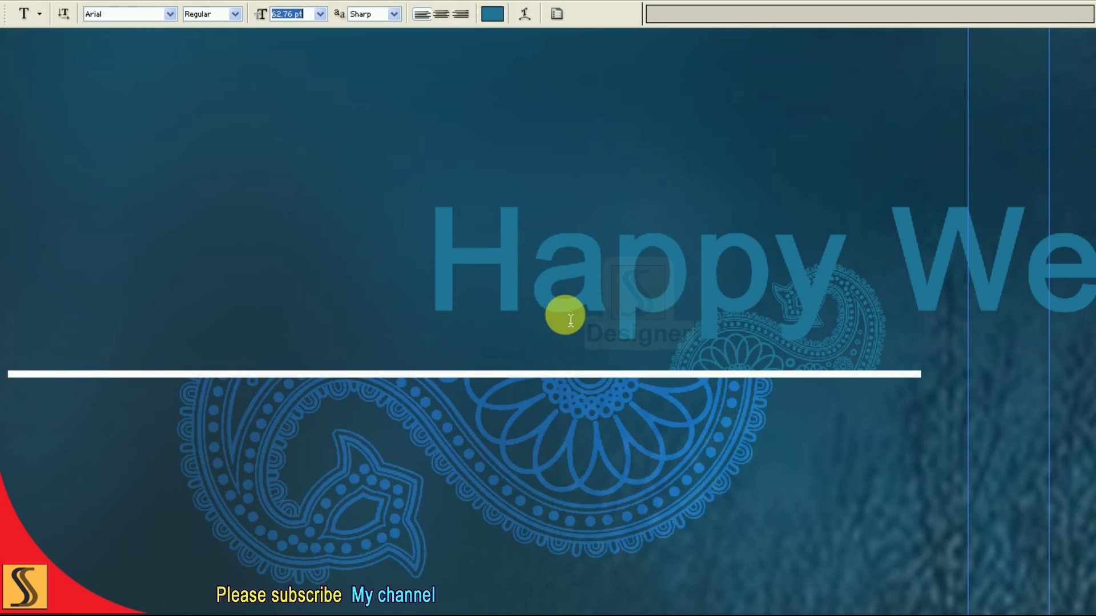
pyautogui.hotkey('ctrl', 'Return')
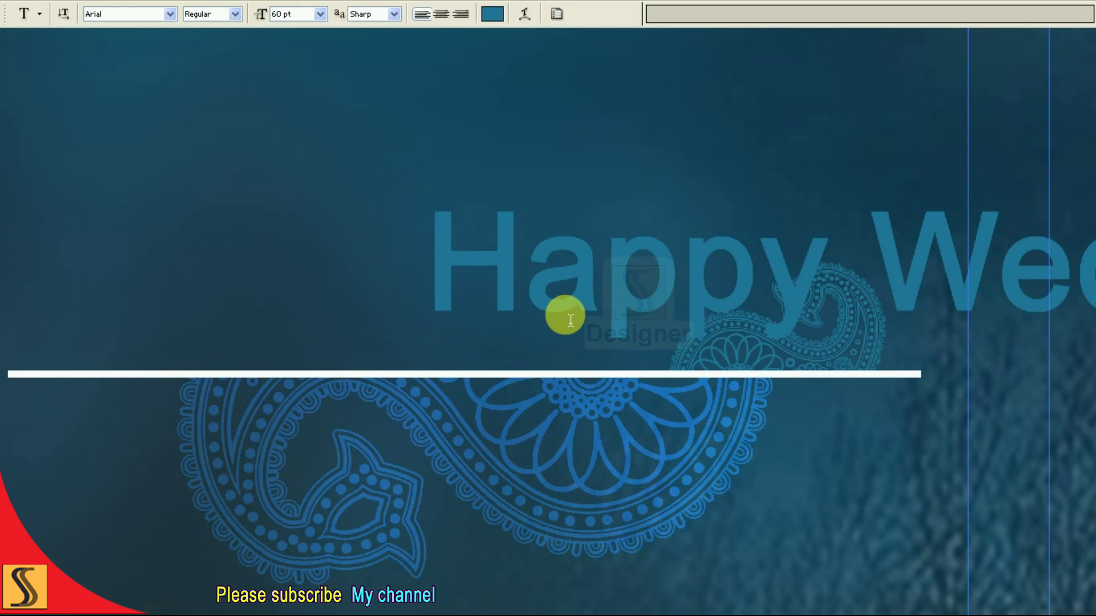
# Step: Move the Happy Wedding title left and scale it down over the paisley
pyautogui.press('v')
pyautogui.moveTo(697, 298); pyautogui.dragTo(381, 308)
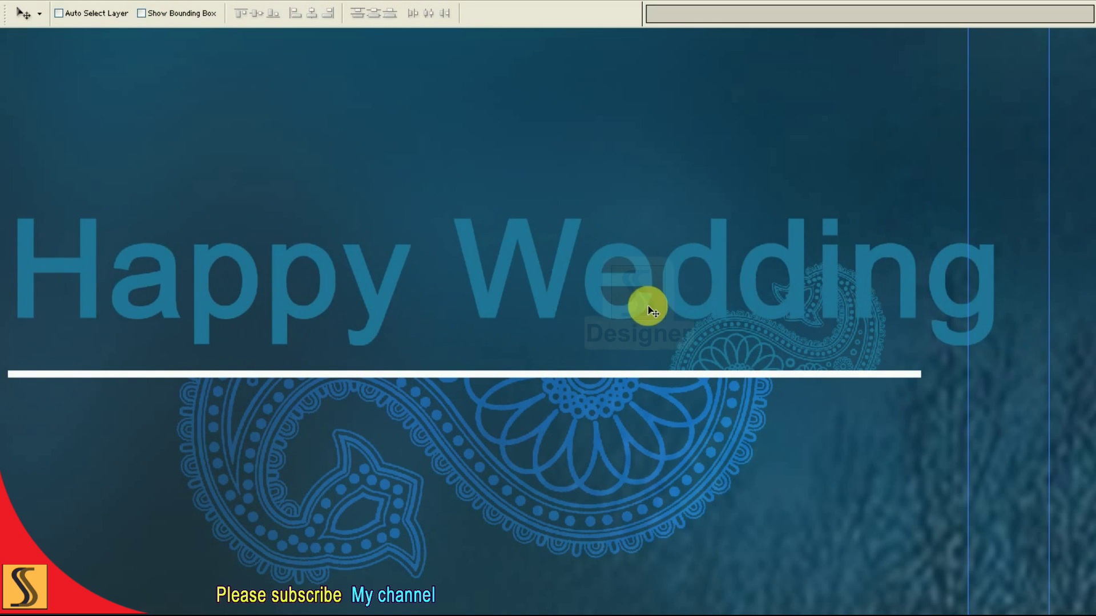
pyautogui.hotkey('ctrl', '-')
pyautogui.hotkey('ctrl', 't')
pyautogui.moveTo(880, 318)
pyautogui.mouseDown()
pyautogui.moveTo(685, 305)
pyautogui.moveTo(685, 330)
pyautogui.moveTo(713, 313)
pyautogui.moveTo(663, 314)
pyautogui.moveTo(697, 289)
pyautogui.moveTo(700, 298)
pyautogui.moveTo(693, 287)
pyautogui.moveTo(706, 293)
pyautogui.mouseUp()
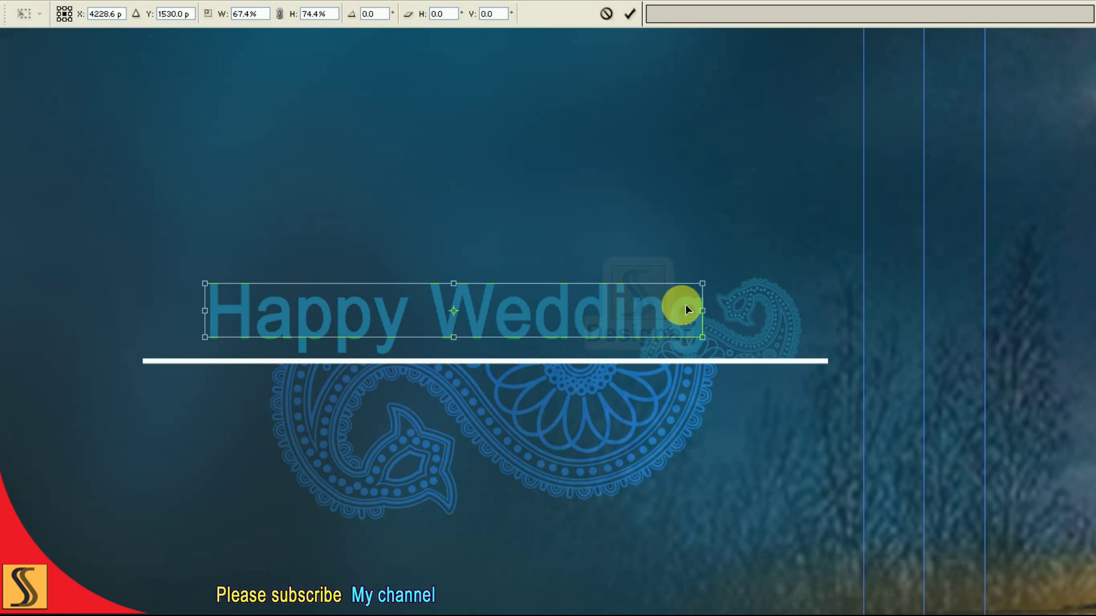
pyautogui.press('Return')
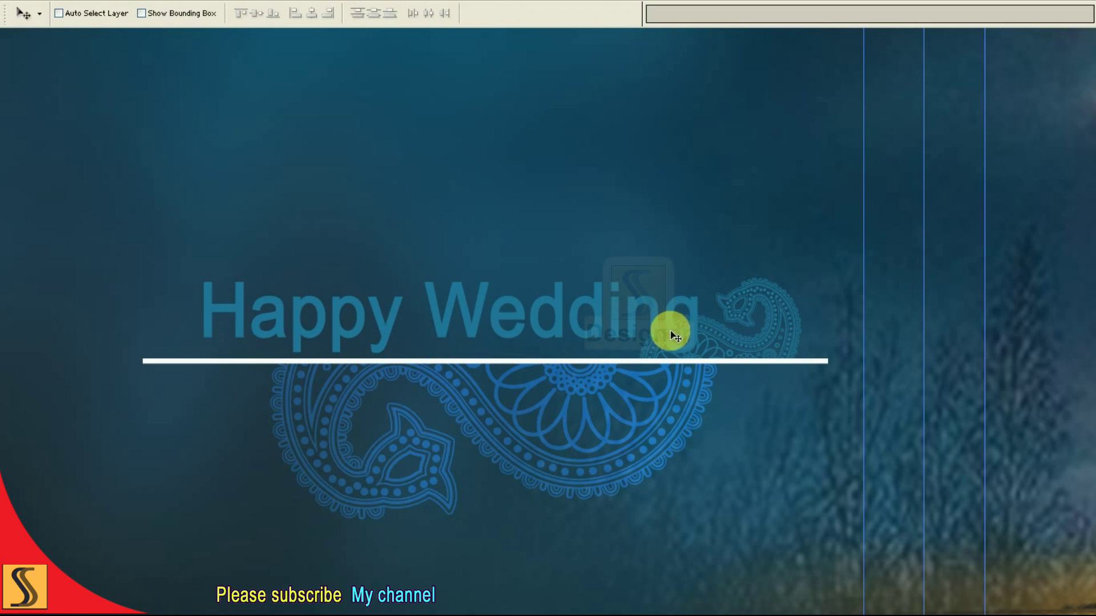
# Step: Pick a new colour for the Happy Wedding title text in the Color Picker
pyautogui.press('t')
pyautogui.click(491, 14)
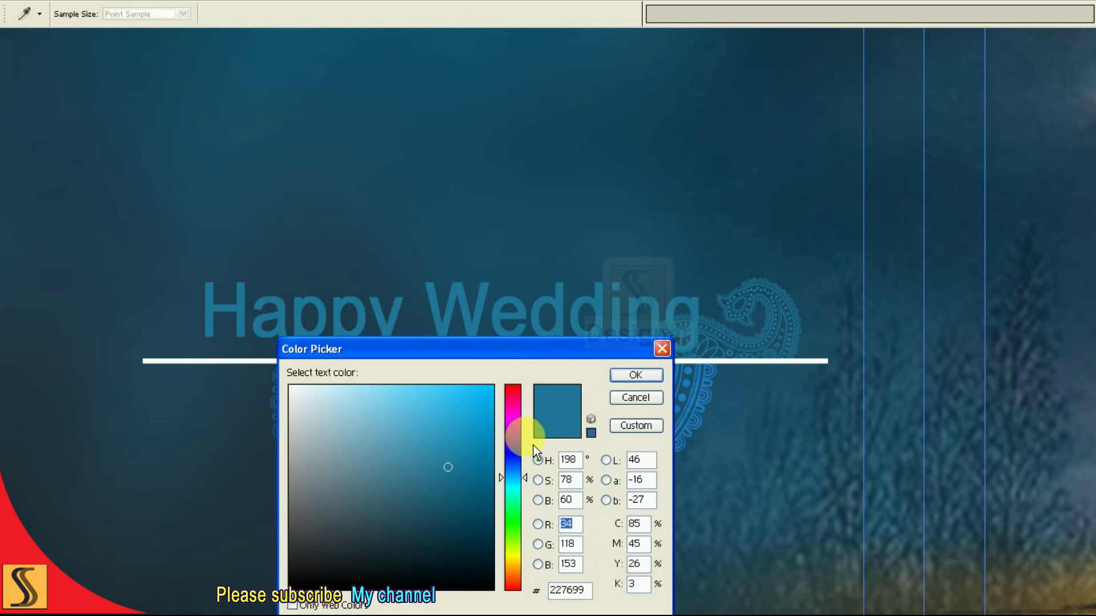
pyautogui.moveTo(530, 353); pyautogui.dragTo(885, 153)
pyautogui.moveTo(877, 239); pyautogui.dragTo(868, 219)
pyautogui.moveTo(832, 306); pyautogui.dragTo(837, 321)
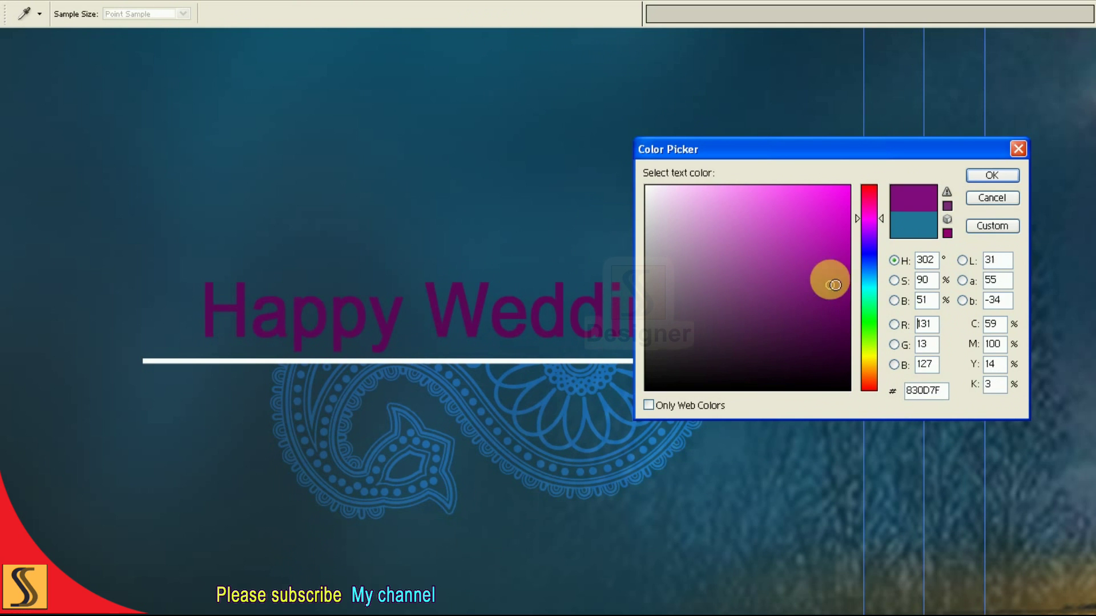
pyautogui.moveTo(838, 325); pyautogui.dragTo(852, 196)
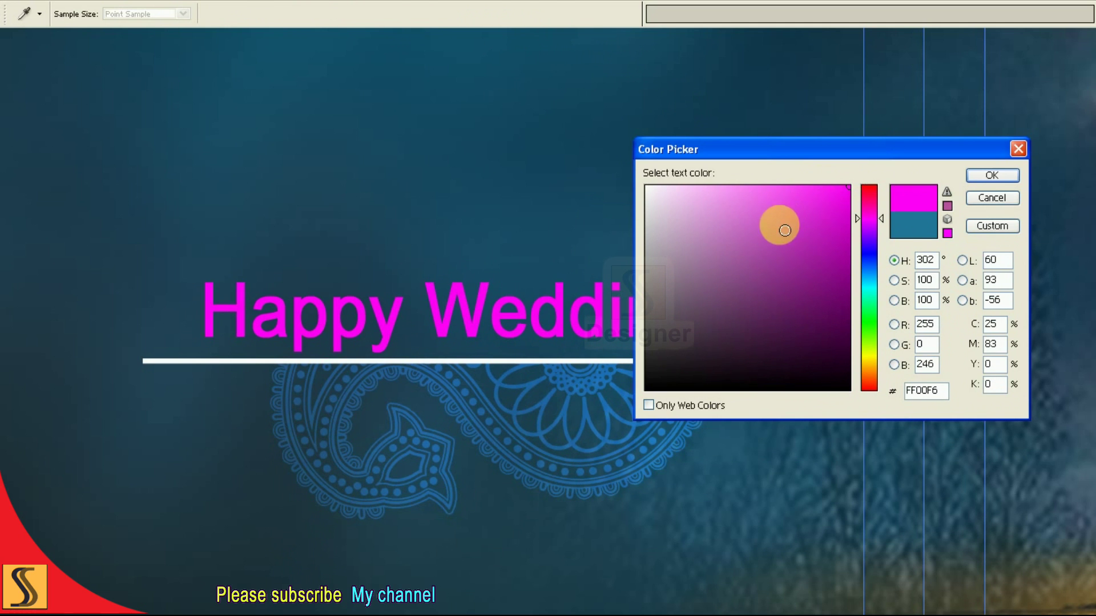
pyautogui.press('Return')
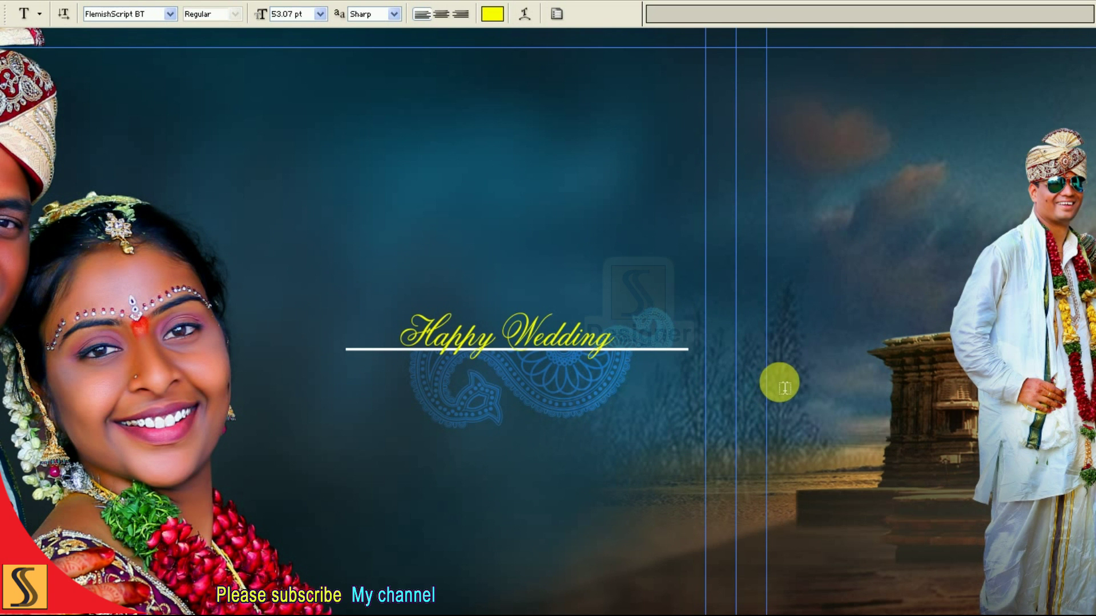
pyautogui.press('v')
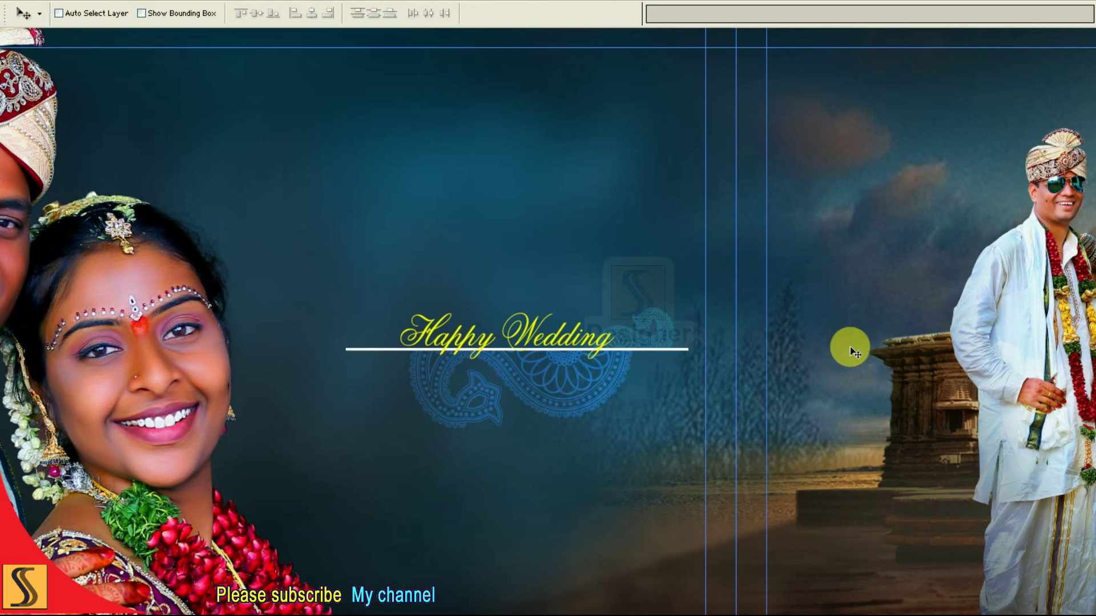
# Step: Bring in the orange light glow and size it at the white line's right end
pyautogui.press('Tab')
pyautogui.hotkey('ctrl', 't')
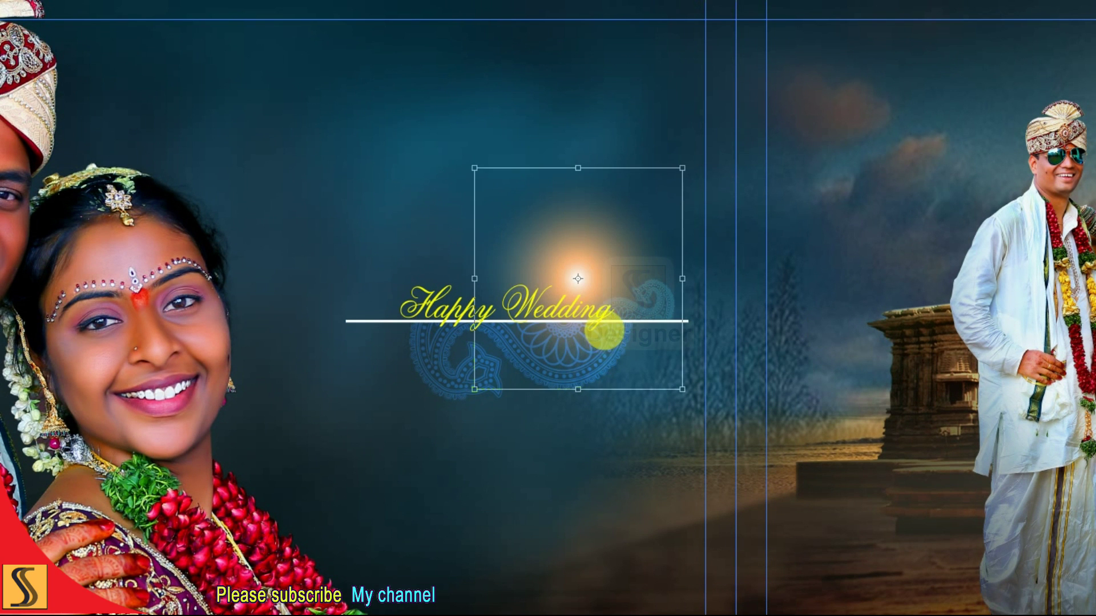
pyautogui.moveTo(631, 318); pyautogui.dragTo(656, 360)
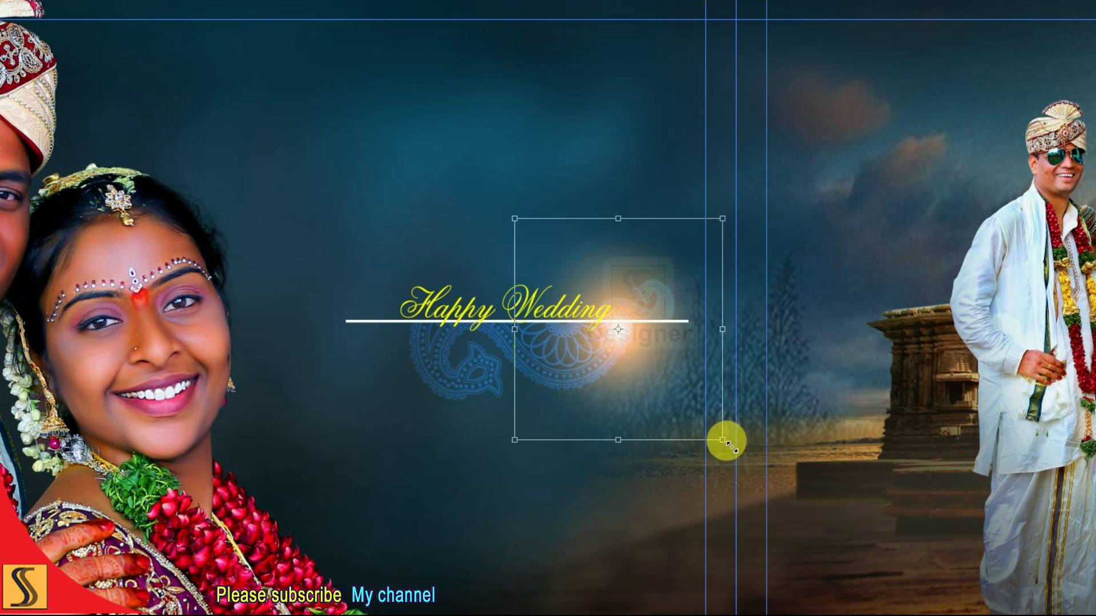
pyautogui.moveTo(721, 448); pyautogui.dragTo(734, 450)
pyautogui.press('Return')
pyautogui.hotkey('ctrl', '+')
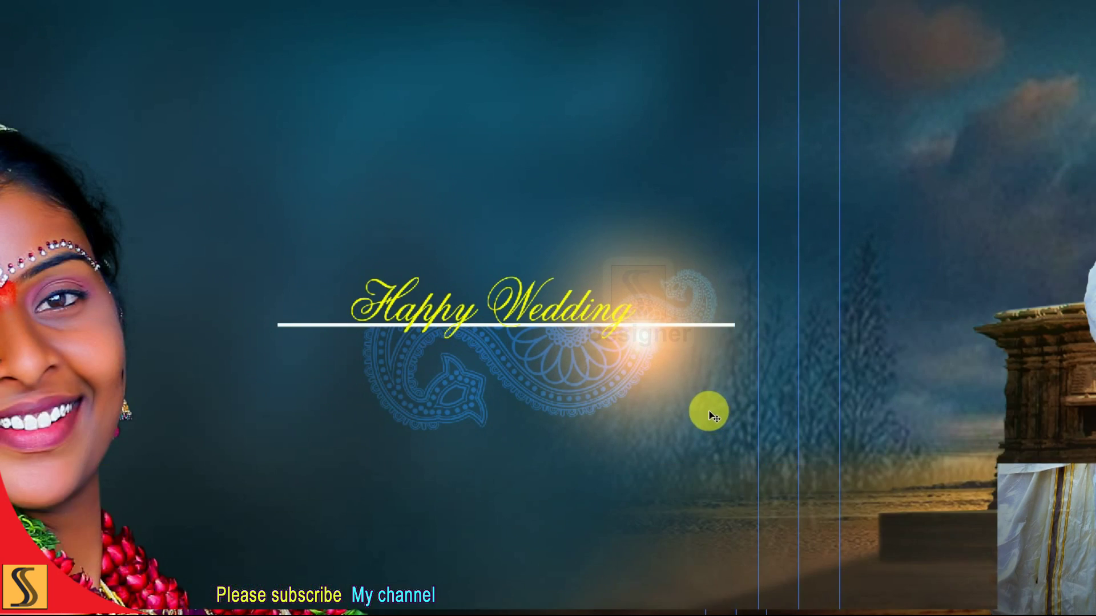
pyautogui.hotkey('ctrl', ';')
pyautogui.hotkey('ctrl', 't')
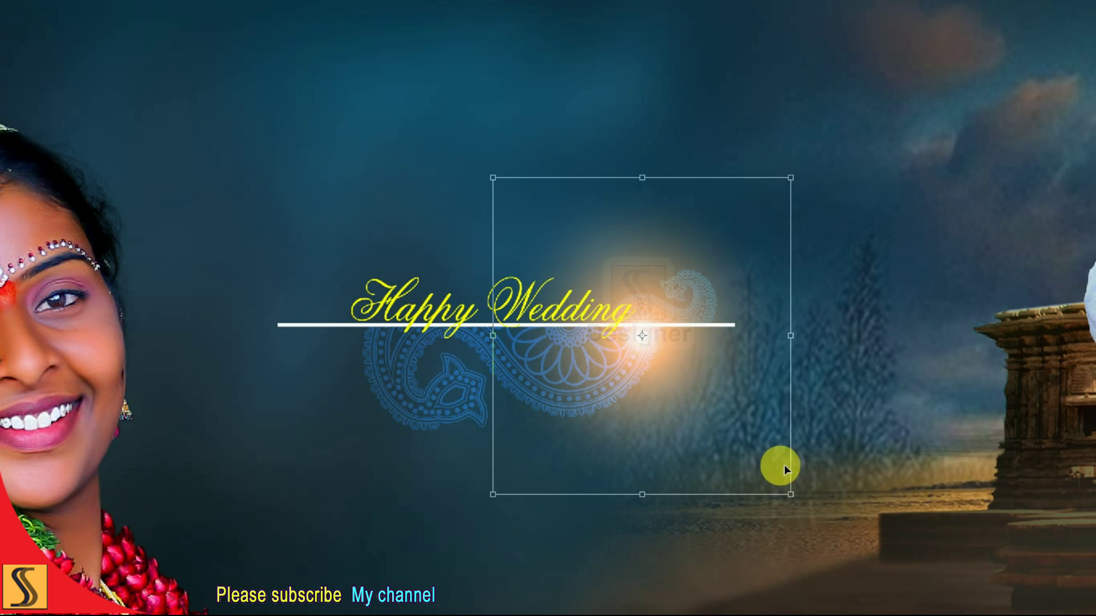
pyautogui.moveTo(788, 495); pyautogui.dragTo(766, 469)
pyautogui.press('Return')
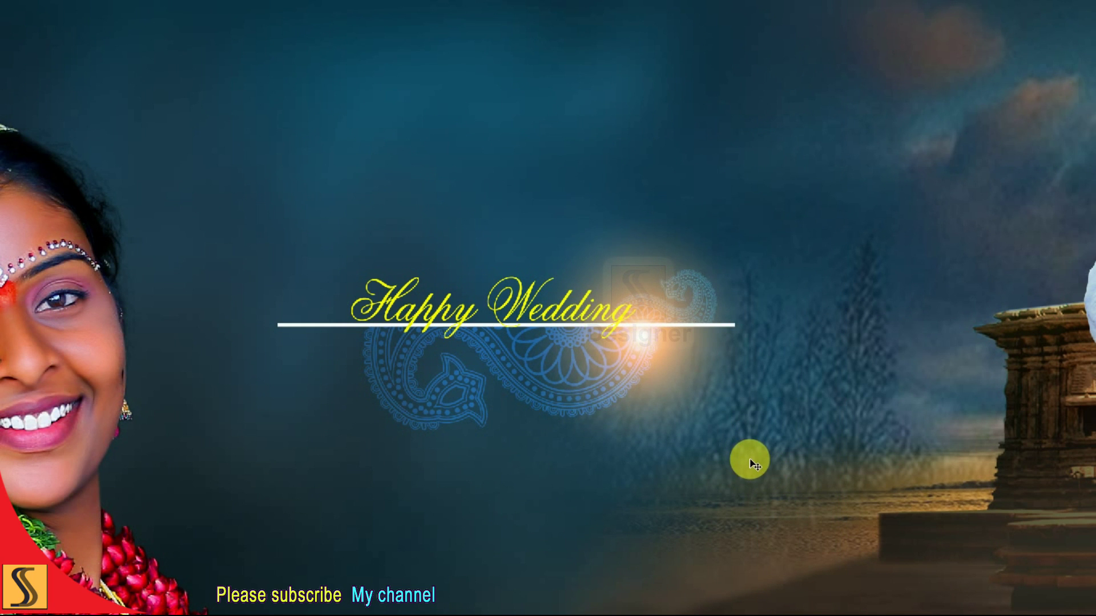
pyautogui.hotkey('ctrl', 'u')
pyautogui.moveTo(433, 181); pyautogui.dragTo(982, 23)
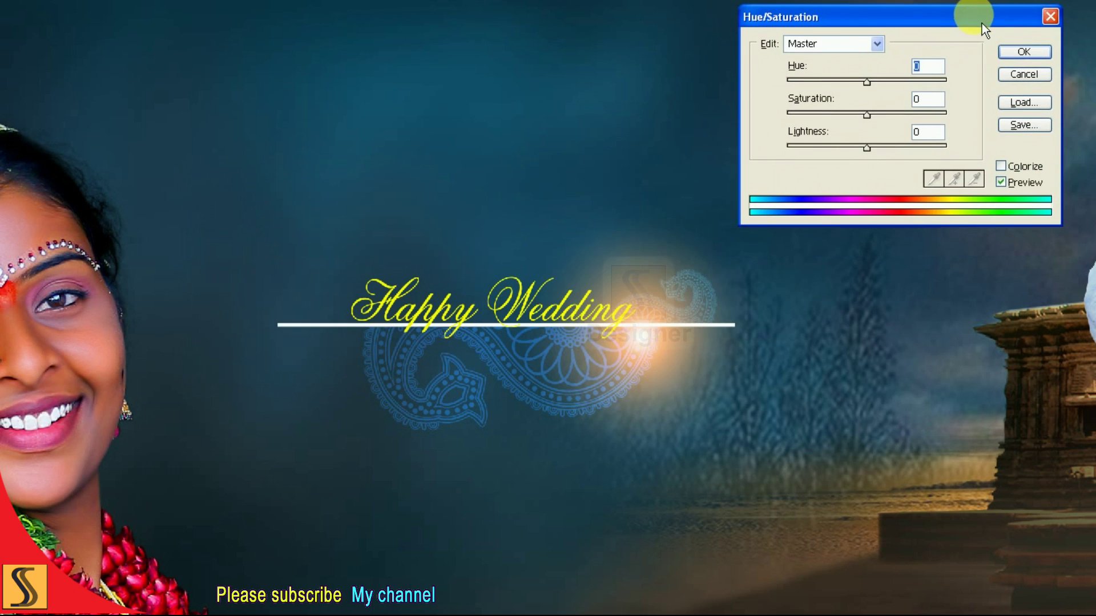
# Step: Colorize the glow blue with Hue 222 and Saturation 77, then duplicate it
pyautogui.click(1001, 166)
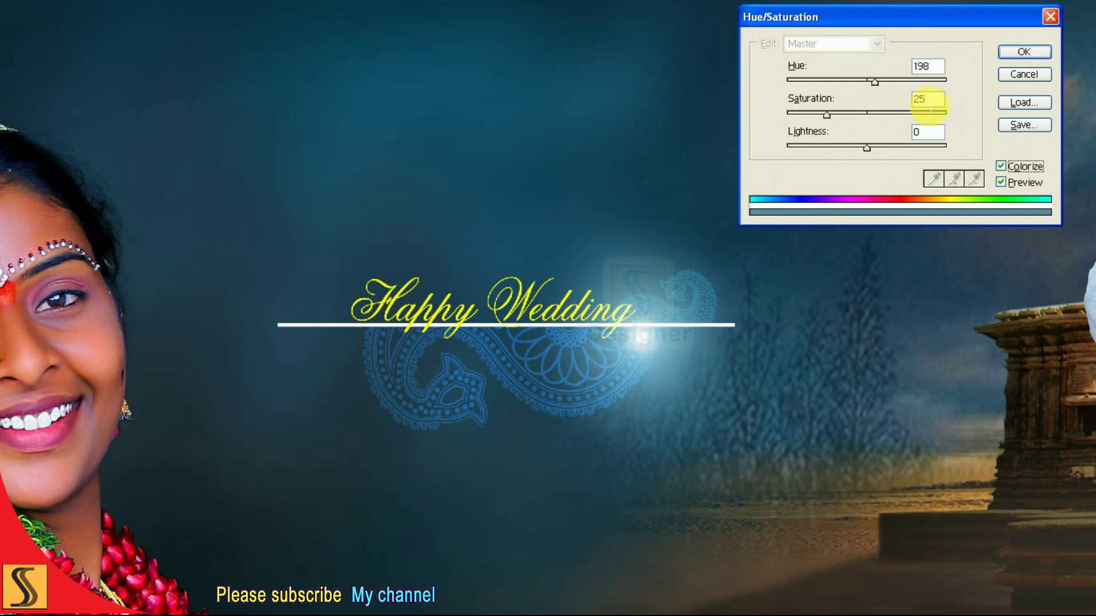
pyautogui.write('77')
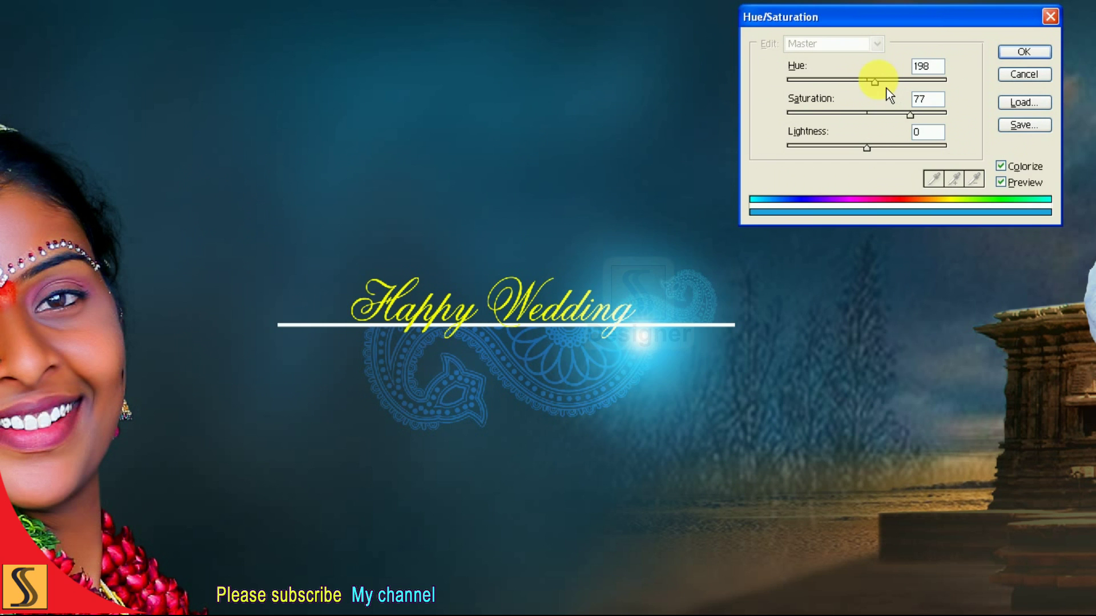
pyautogui.moveTo(886, 88); pyautogui.dragTo(888, 89)
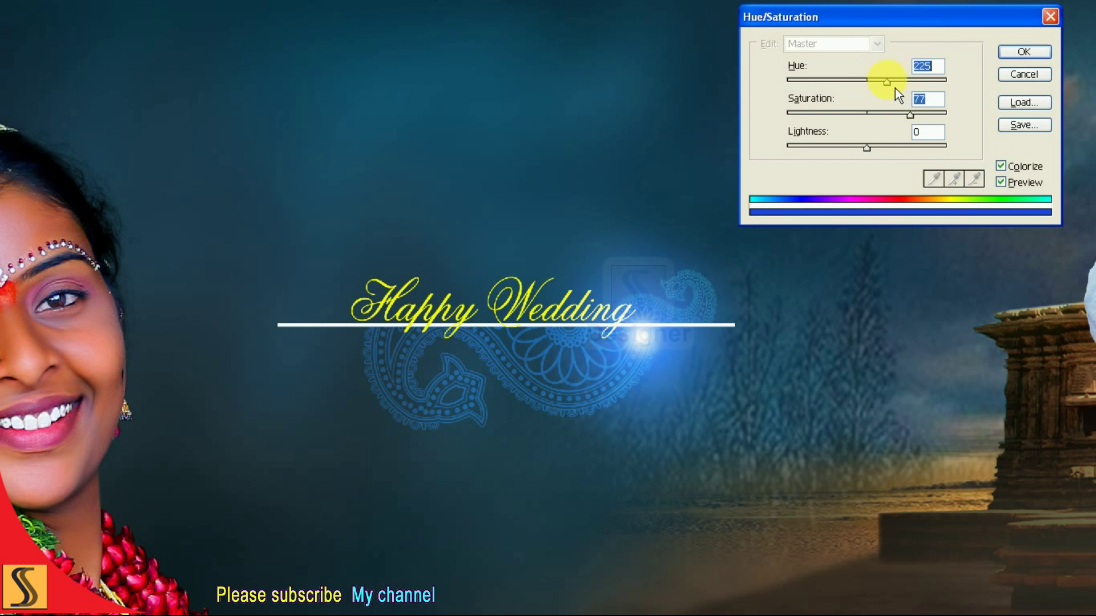
pyautogui.hotkey('ctrl', 'z')
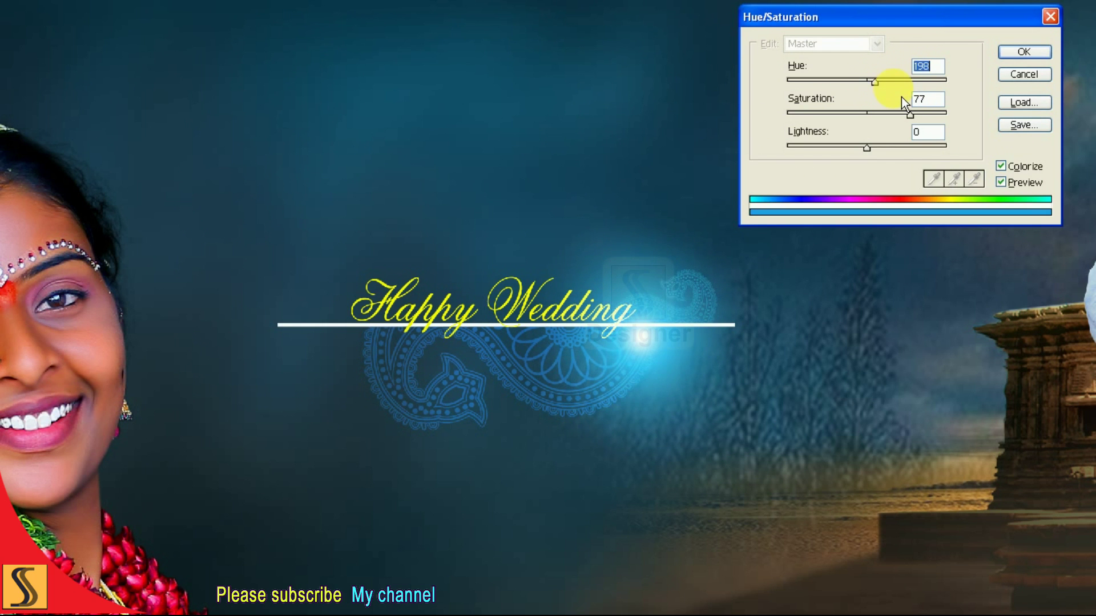
pyautogui.write('2')
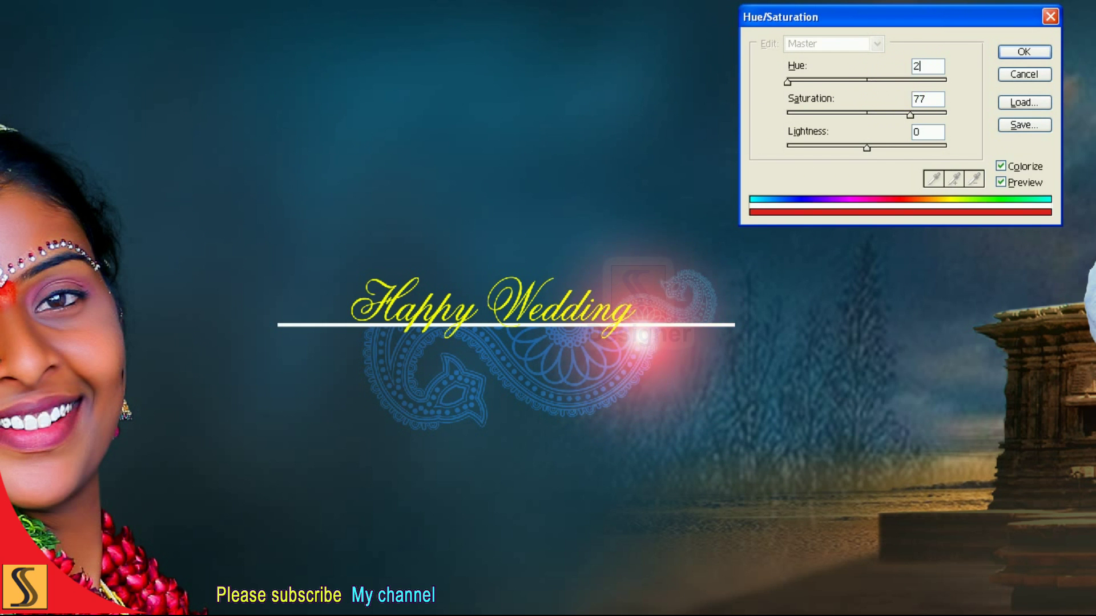
pyautogui.write('22')
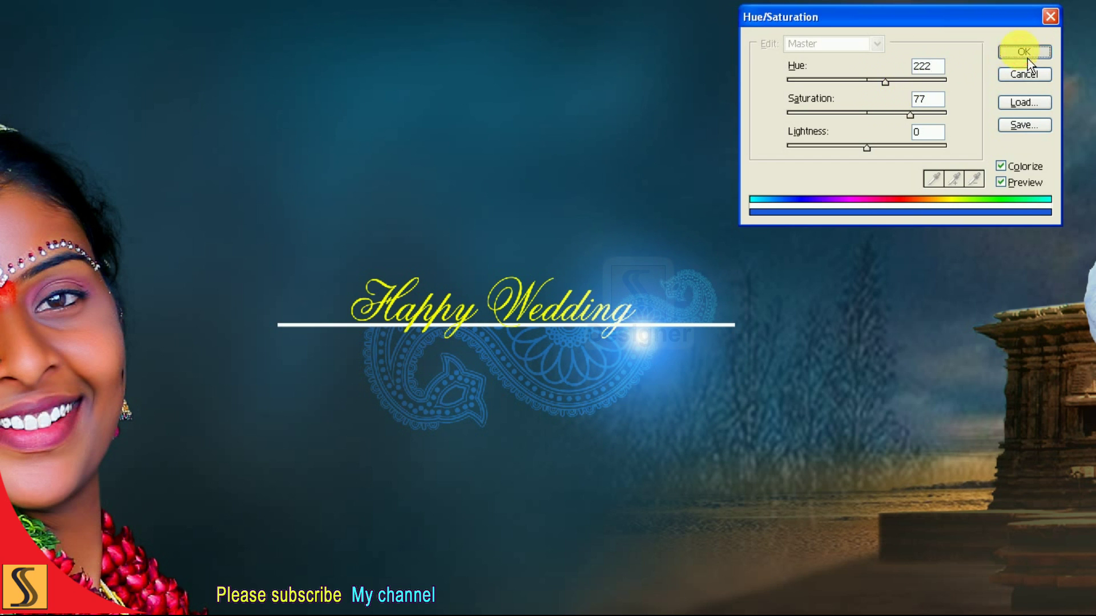
pyautogui.click(1023, 52)
pyautogui.hotkey('ctrl', 'j')
# Step: Move the copied blue glow onto the H of Happy and squash it into a thin, wide horizontal streak
pyautogui.moveTo(625, 336); pyautogui.dragTo(403, 289)
pyautogui.hotkey('ctrl', 't')
pyautogui.moveTo(460, 157)
pyautogui.mouseDown()
pyautogui.moveTo(459, 285)
pyautogui.moveTo(676, 286)
pyautogui.mouseUp()
pyautogui.press('Return')
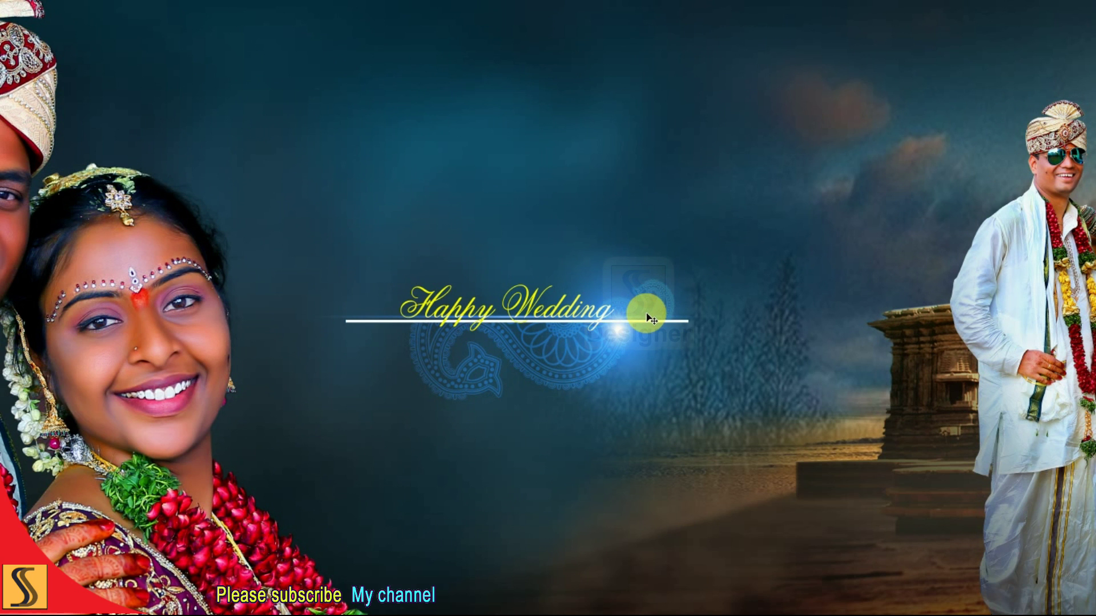
# Step: Zoom out to view the whole wedding spread and switch to the Crop tool
pyautogui.hotkey('ctrl', '-')
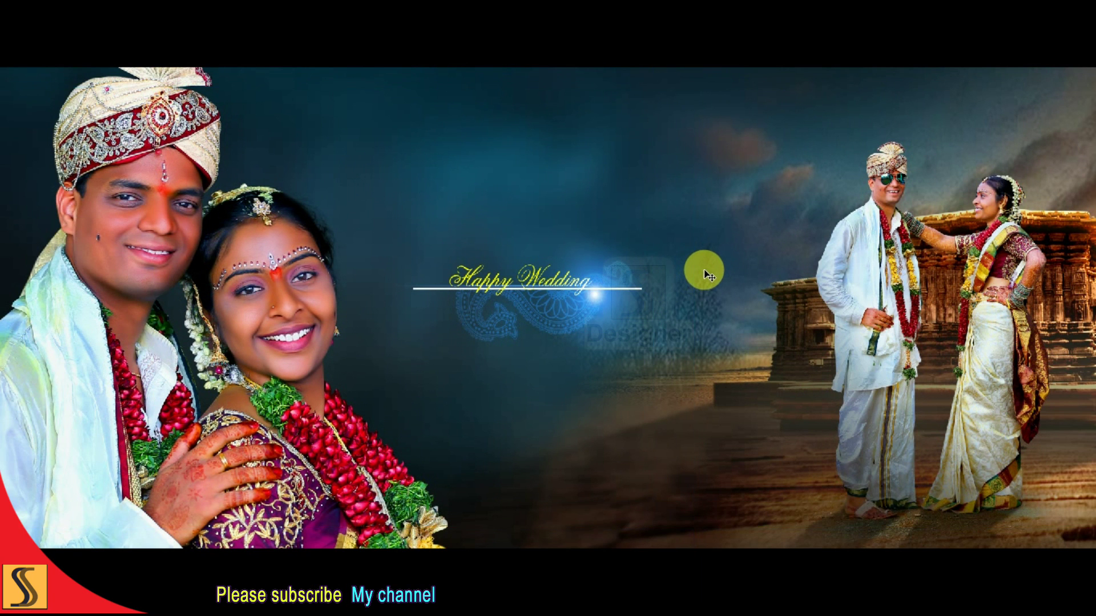
pyautogui.hotkey('ctrl', '-')
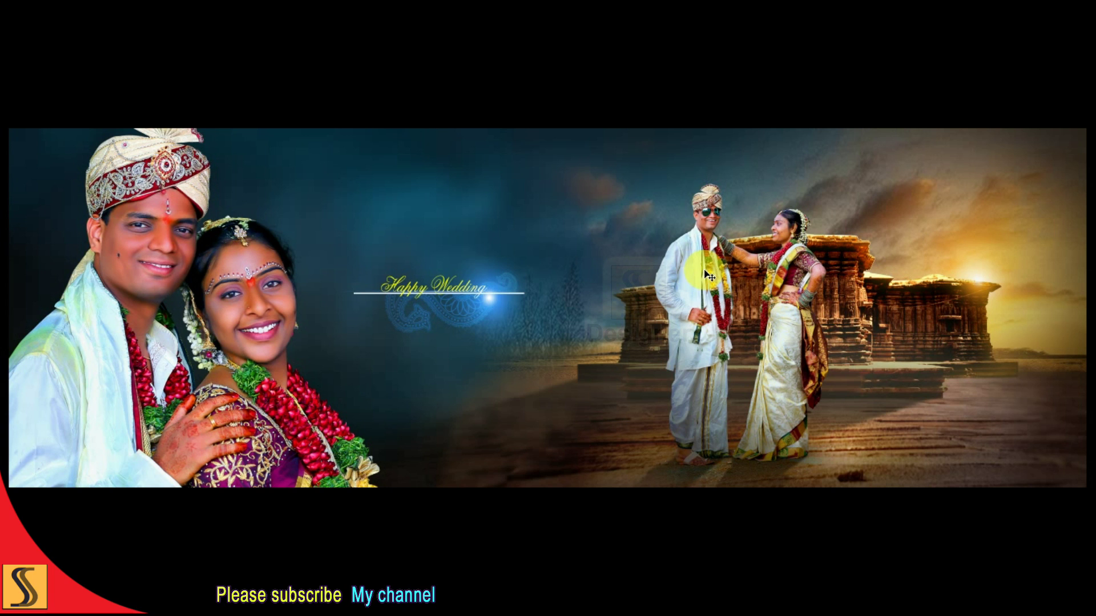
pyautogui.press('c')
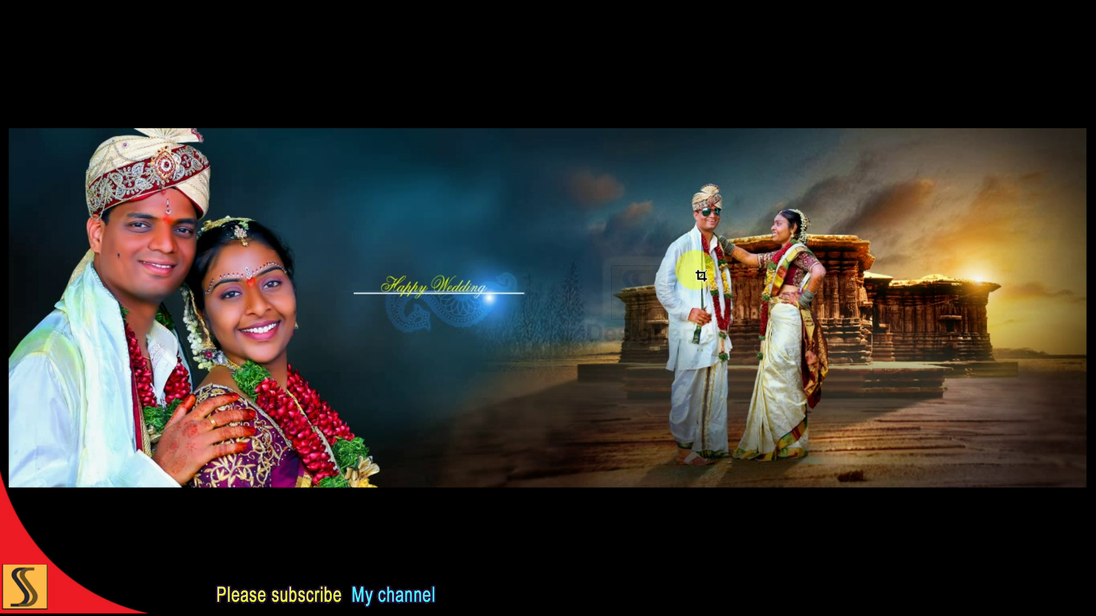